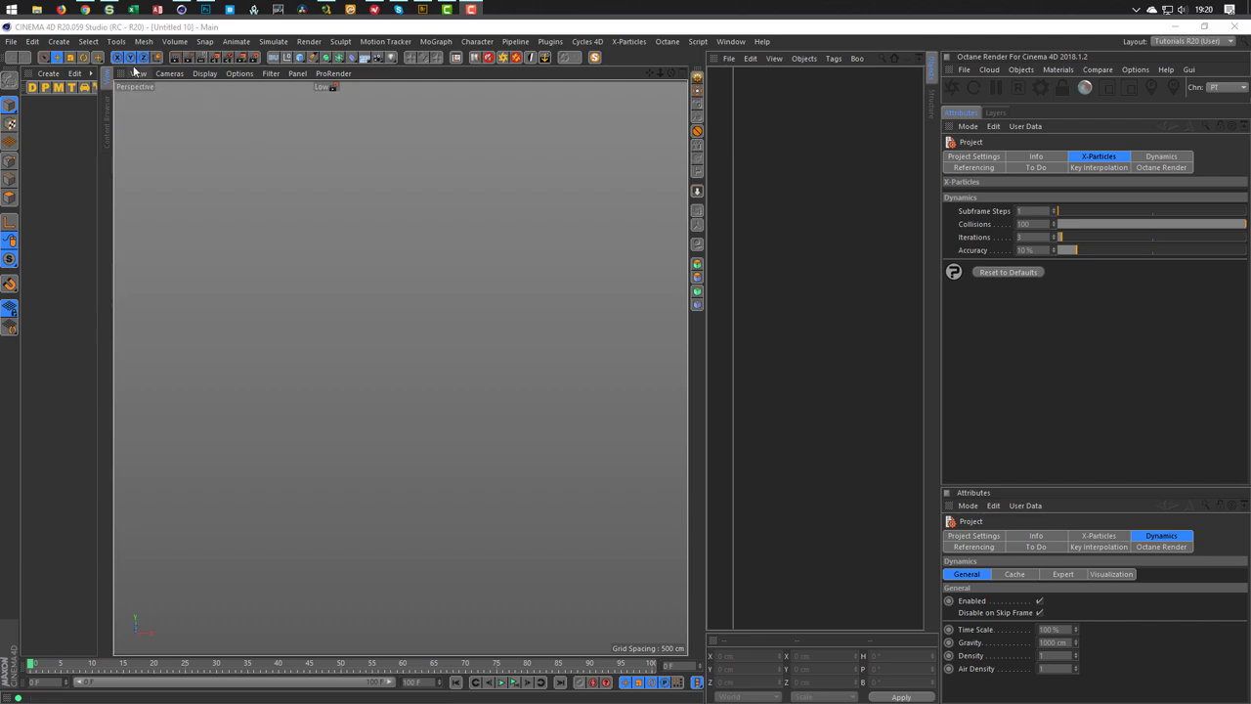
# Bring the browser with the Instagram Seeds reference post to the front
pyautogui.click(85, 9)
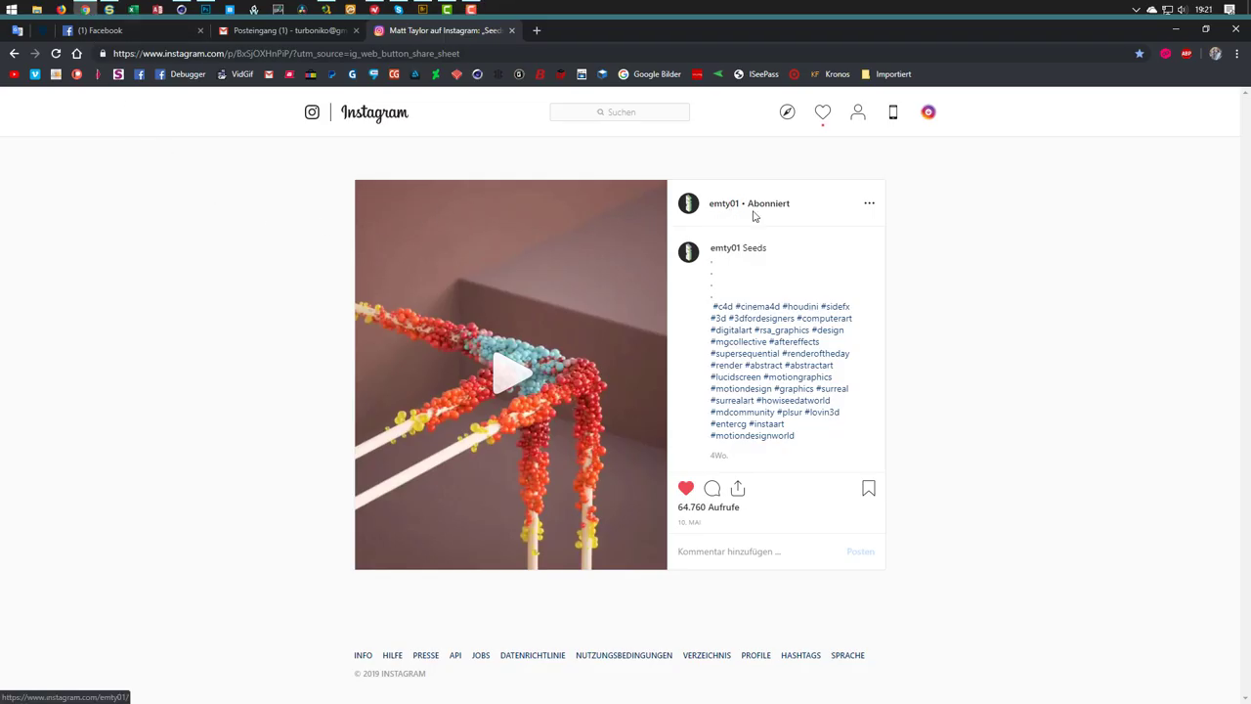
# Start playback of the Seeds reference animation in the Instagram post
pyautogui.click(499, 382)
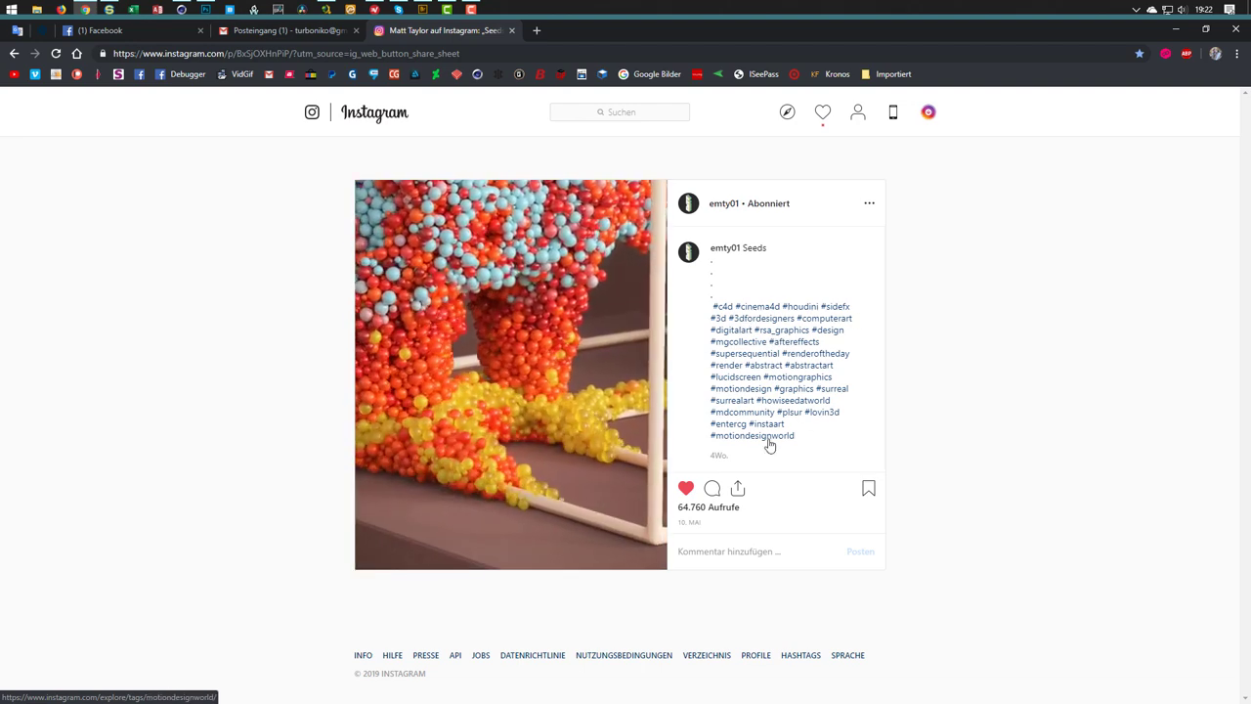
# Pause the Seeds video and bring the empty Untitled 10 Cinema 4D scene back to front
pyautogui.moveTo(617, 473)
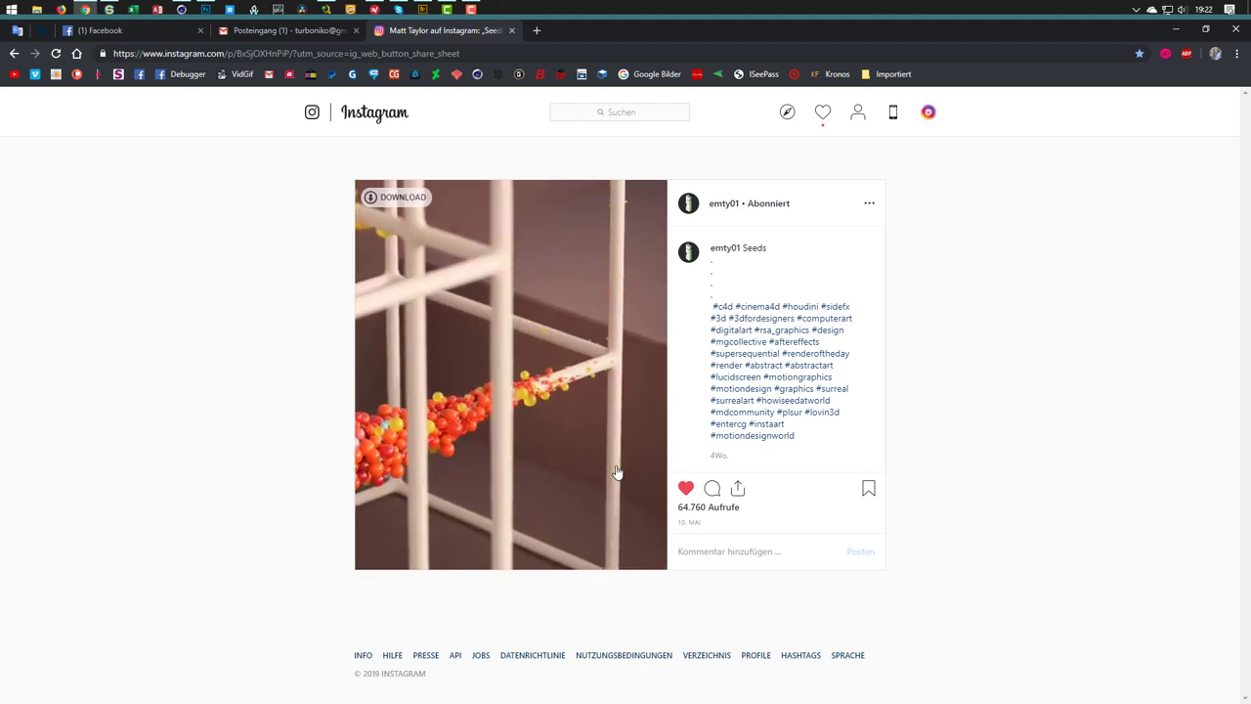
pyautogui.click(548, 430)
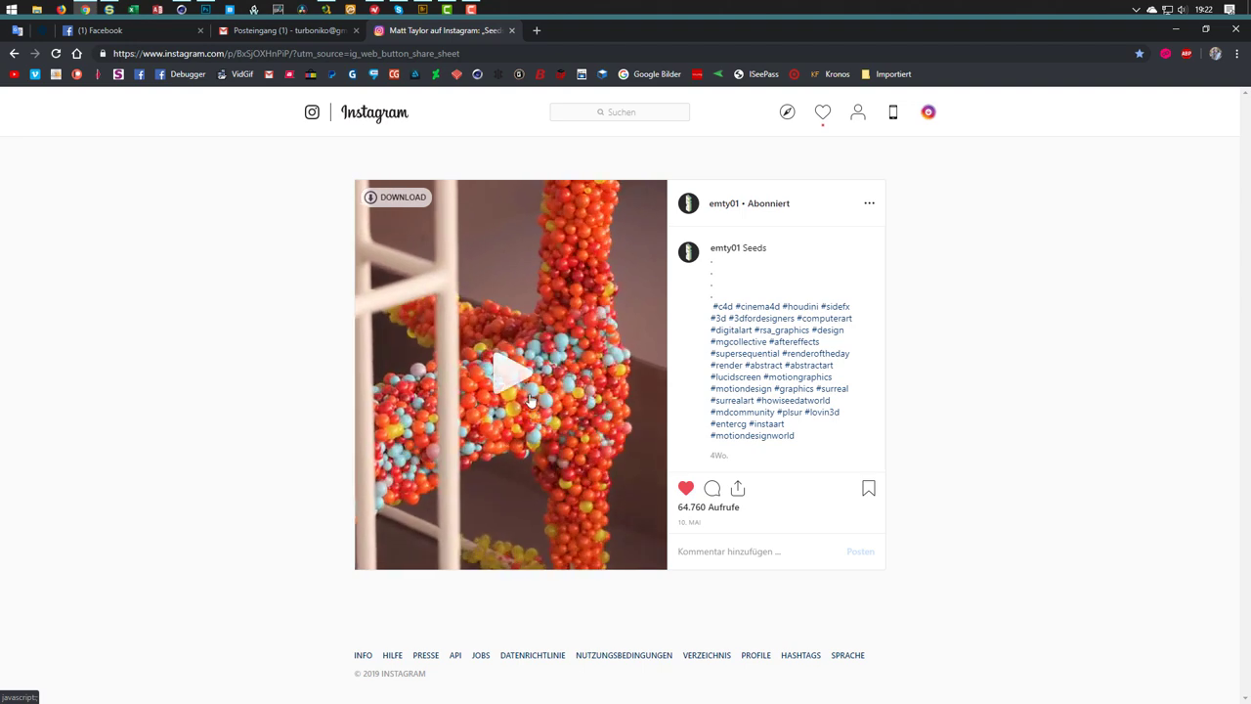
pyautogui.click(182, 10)
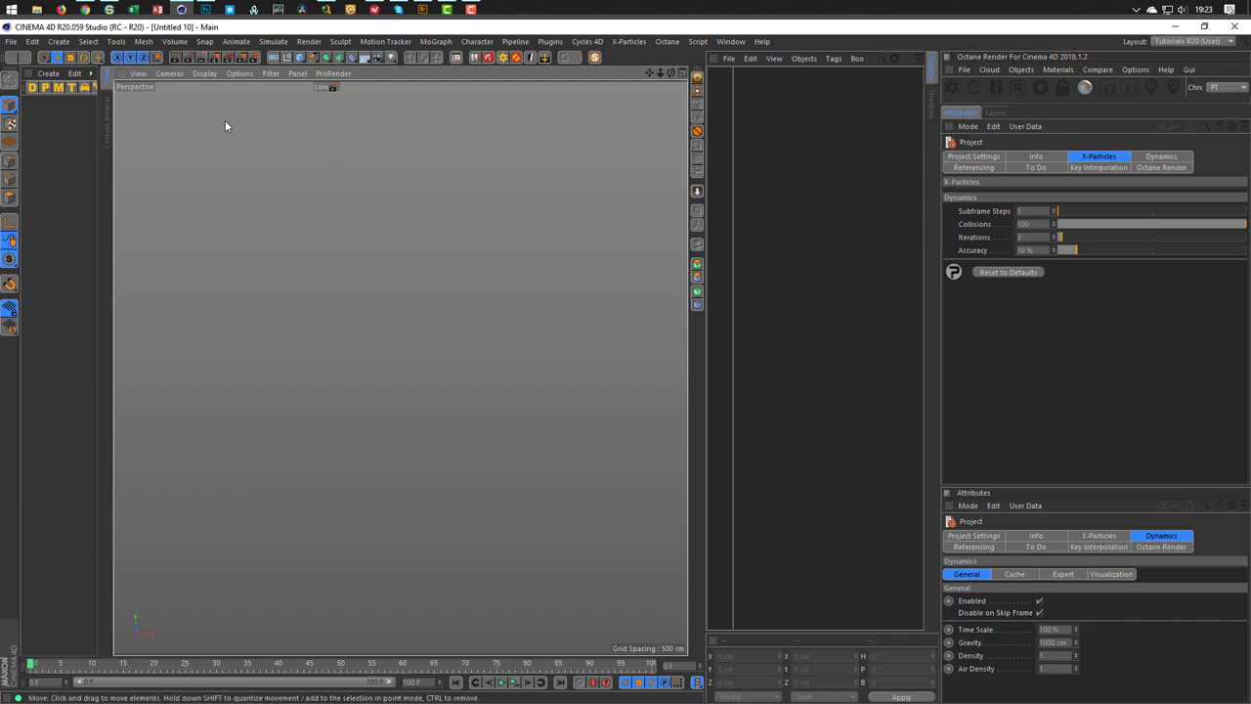
# Add a 200 cm Cube primitive with Segments X, Y and Z all set to 2
pyautogui.click(303, 61)
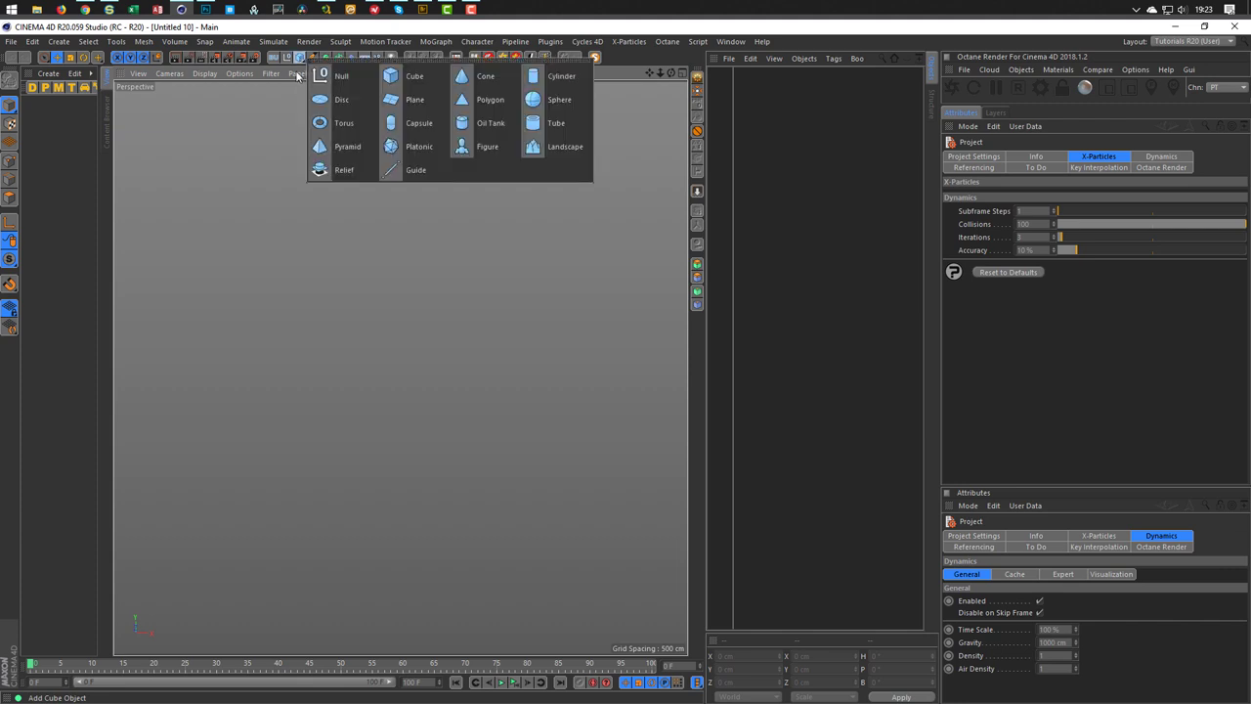
pyautogui.click(410, 76)
pyautogui.keyDown('alt'); pyautogui.moveTo(426, 373); pyautogui.dragTo(383, 329); pyautogui.keyUp('alt')
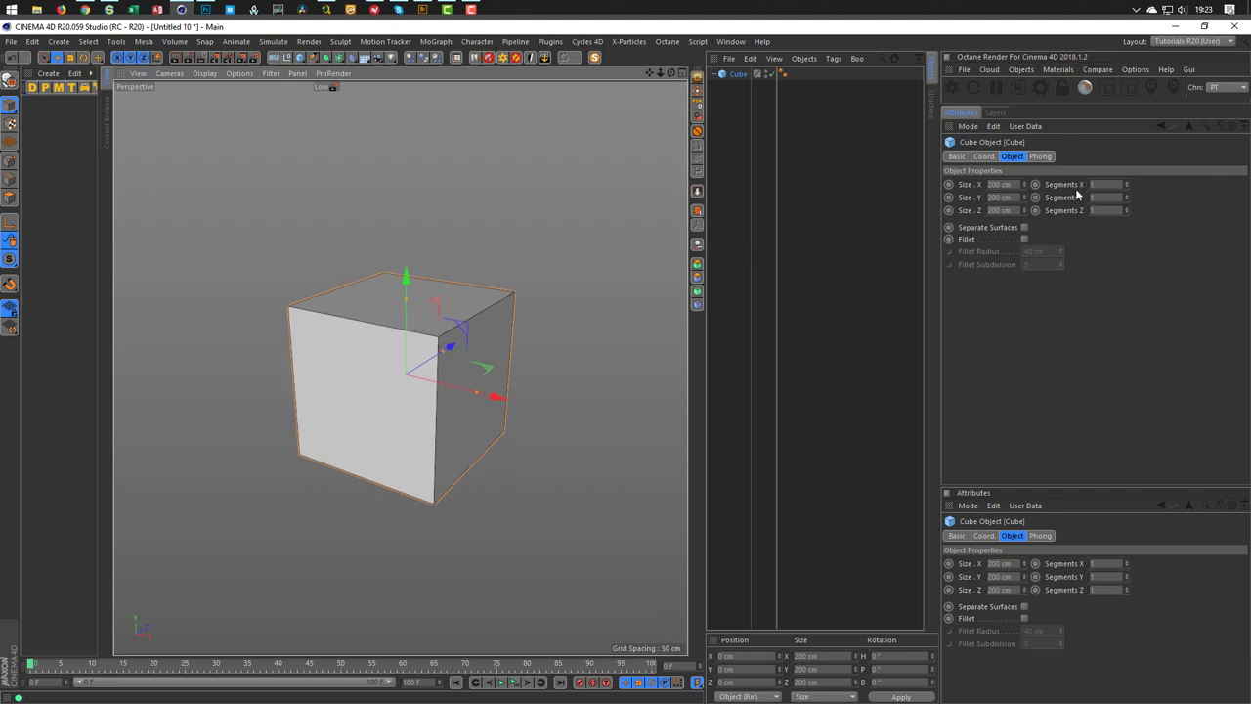
pyautogui.moveTo(1065, 201)
pyautogui.mouseDown()
pyautogui.moveTo(1067, 215)
pyautogui.moveTo(1066, 204)
pyautogui.mouseUp()
pyautogui.press('Return')
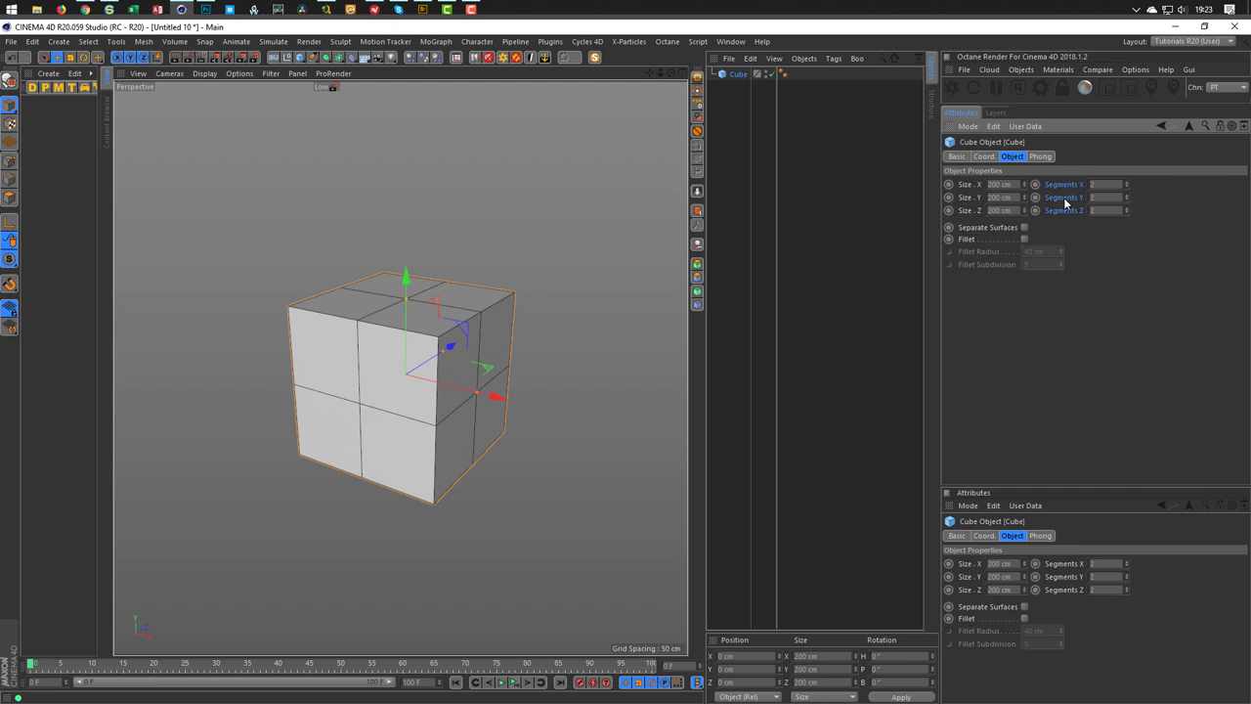
pyautogui.scroll(3, 455, 352)
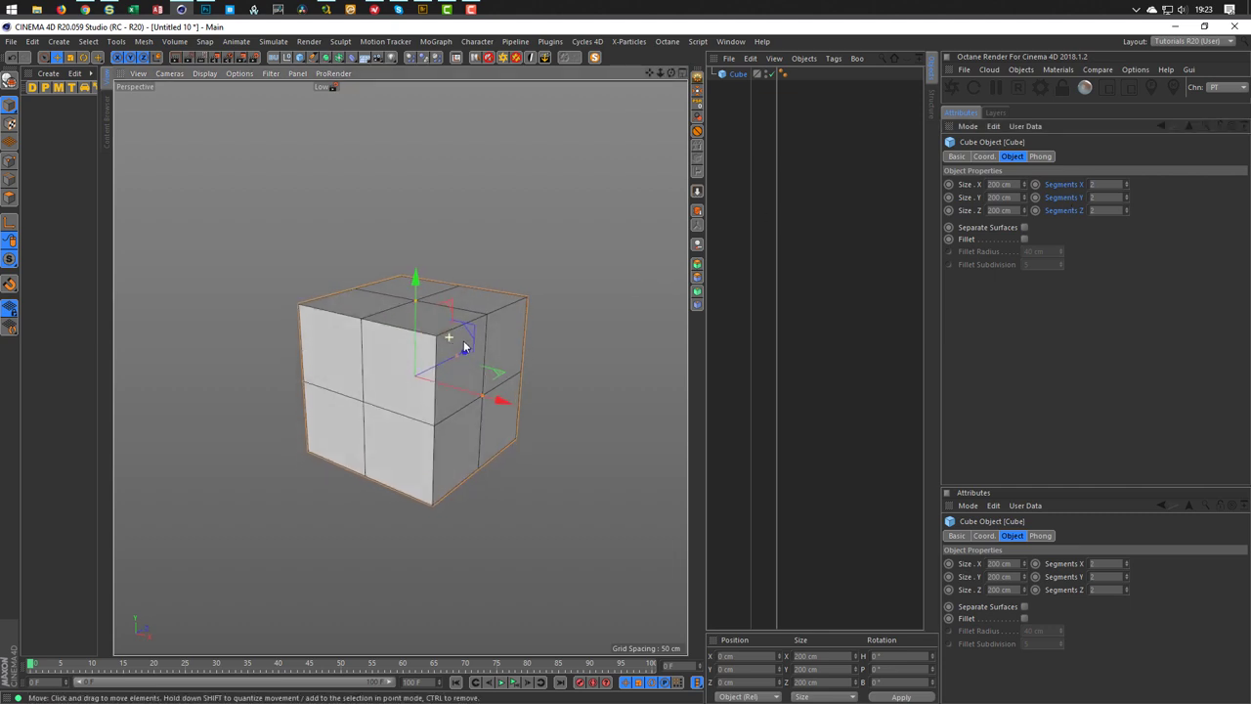
pyautogui.scroll(3, 473, 342)
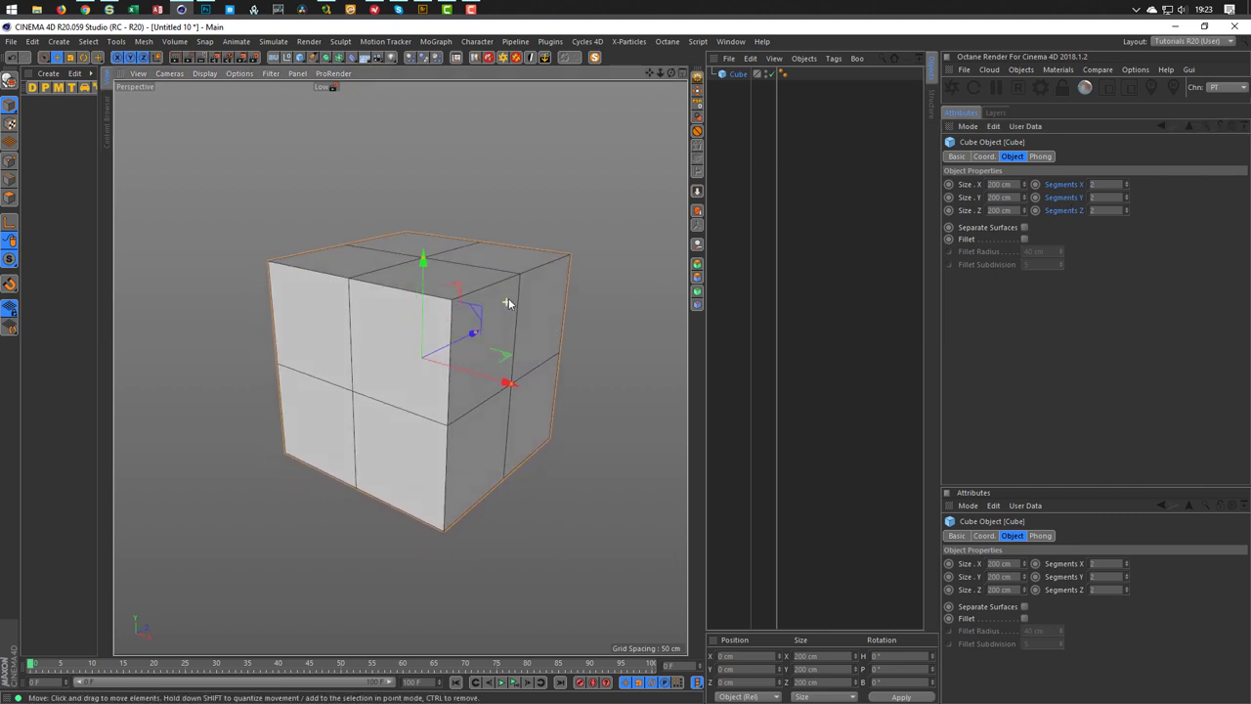
pyautogui.keyDown('alt'); pyautogui.moveTo(505, 306); pyautogui.dragTo(508, 302); pyautogui.keyUp('alt')
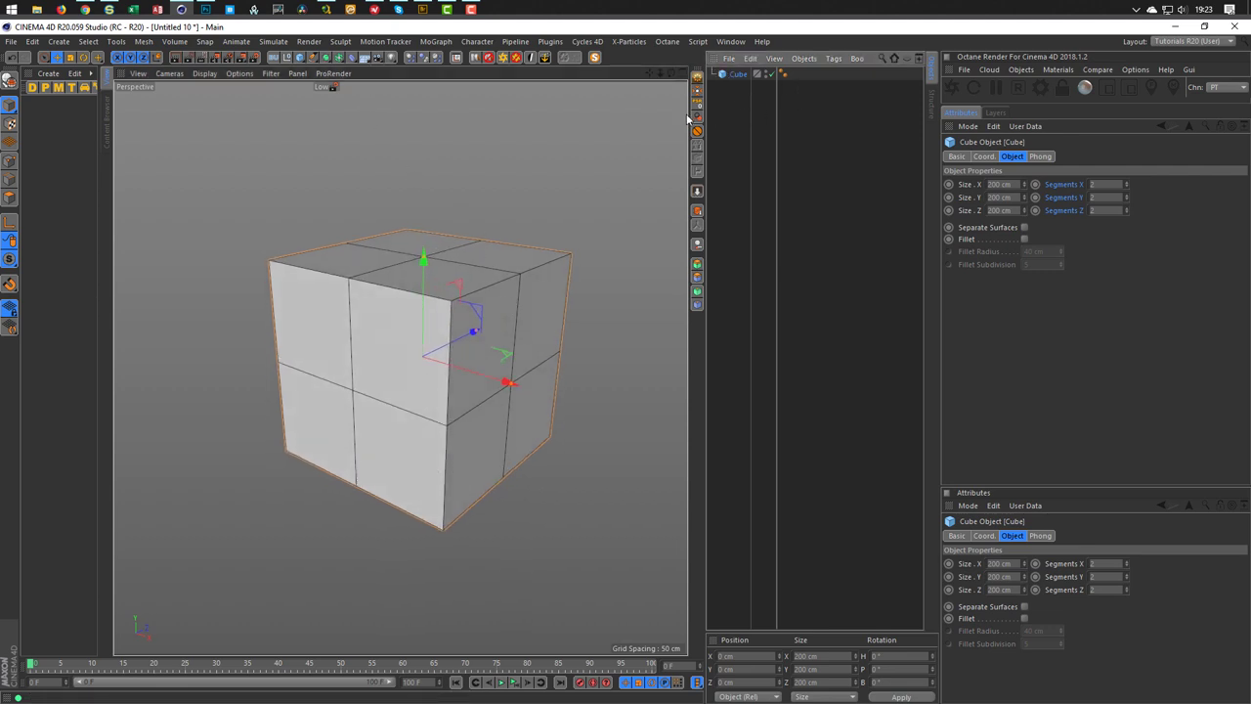
# Wrap the cube in an Atom Array with 1 cm cylinder and sphere radius
pyautogui.click(338, 57)
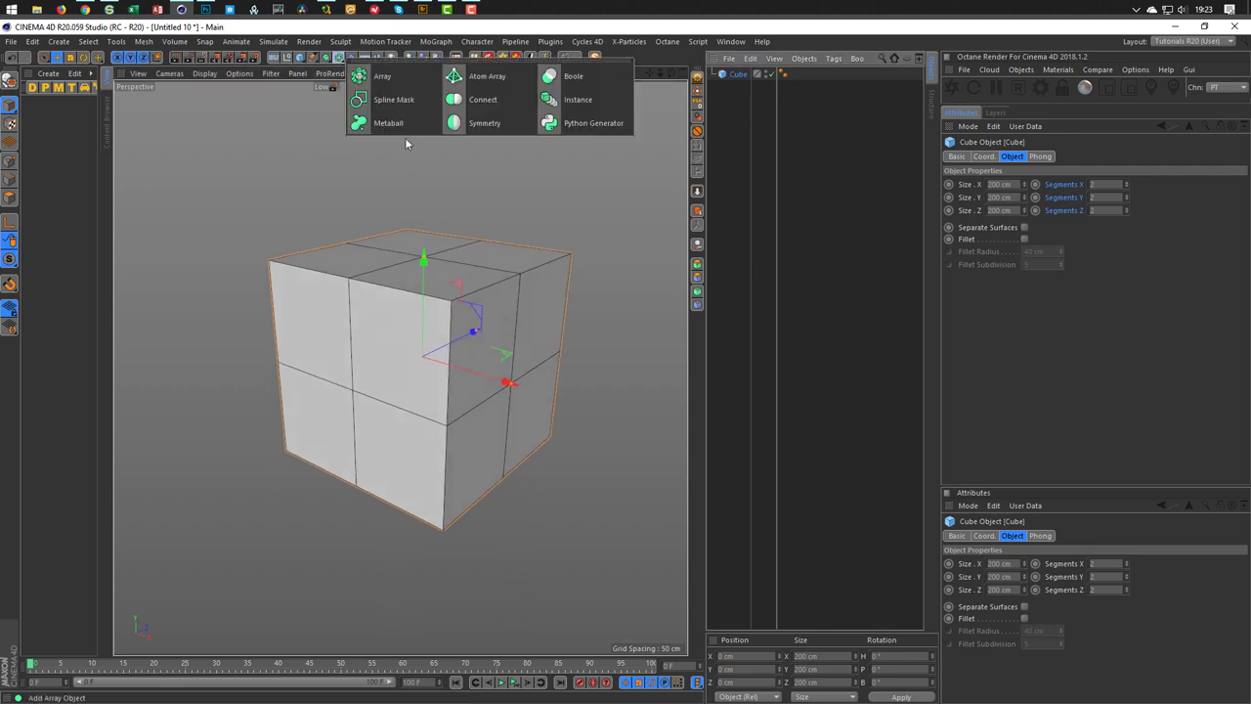
pyautogui.click(479, 76)
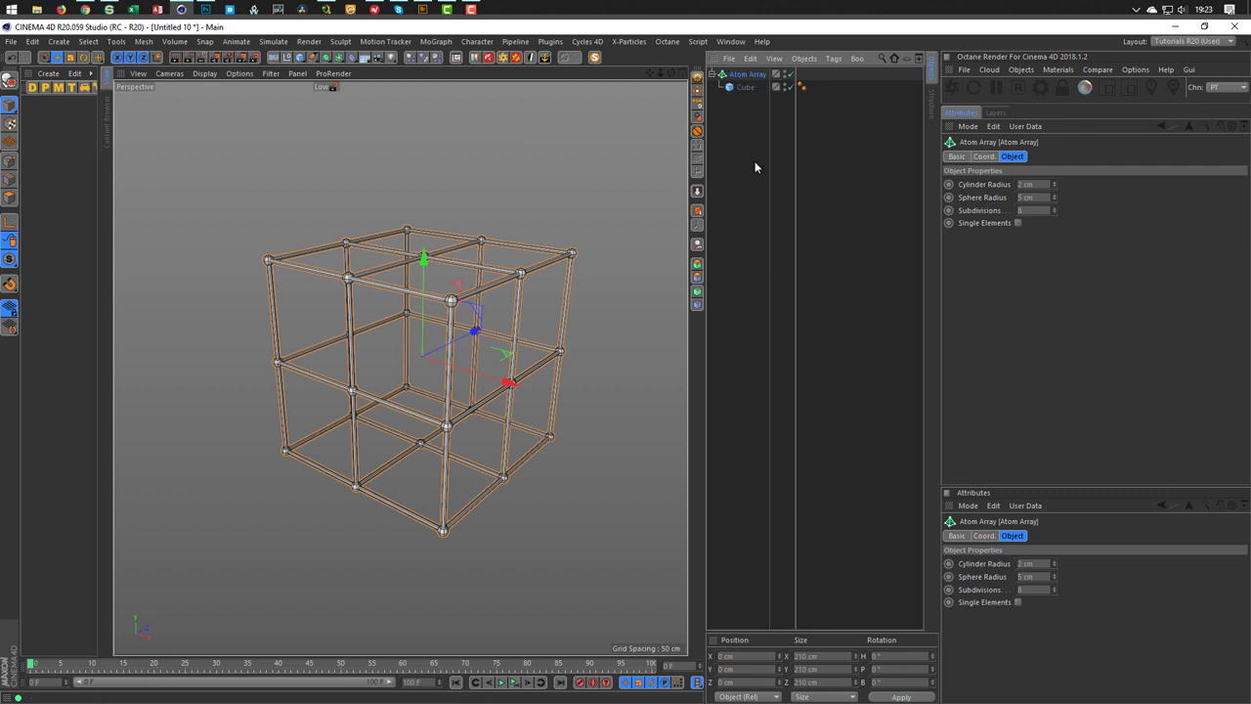
pyautogui.click(743, 88)
pyautogui.click(1024, 185)
pyautogui.write('1')
pyautogui.press('Tab')
pyautogui.write('1')
pyautogui.press('Return')
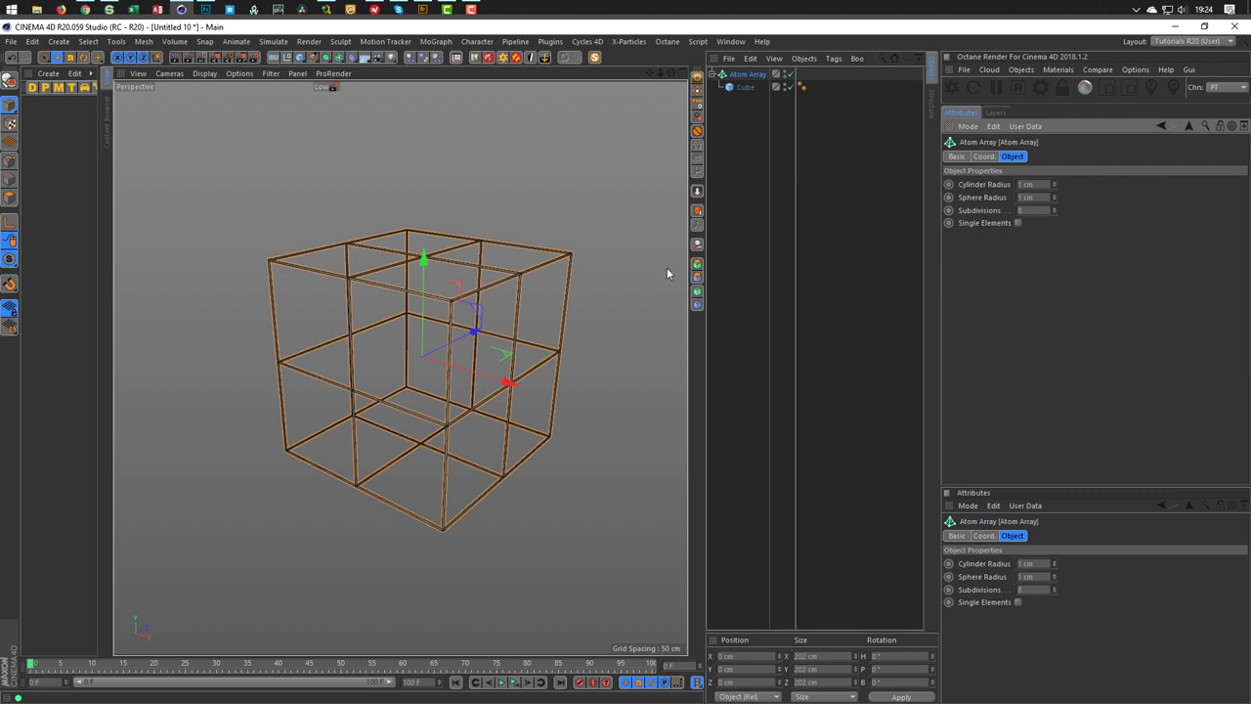
# Glance at the Instagram reference post, then return to Cinema 4D
pyautogui.scroll(5, 535, 280)
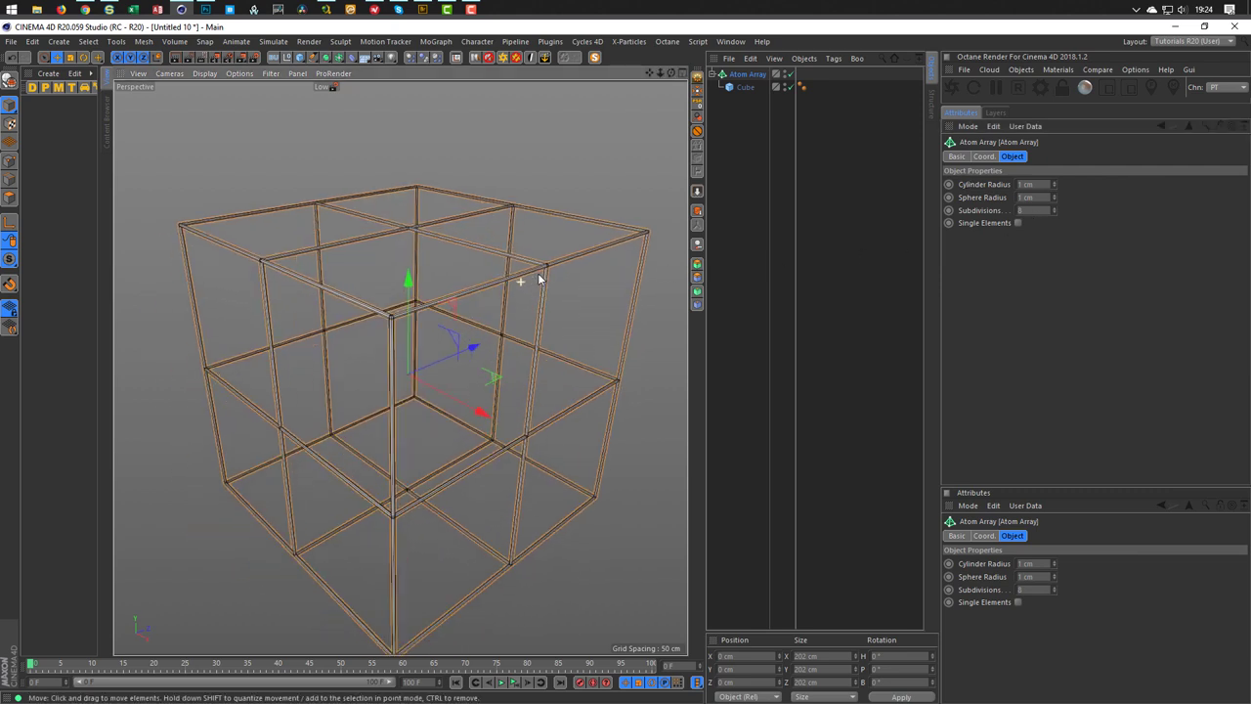
pyautogui.scroll(-5, 537, 273)
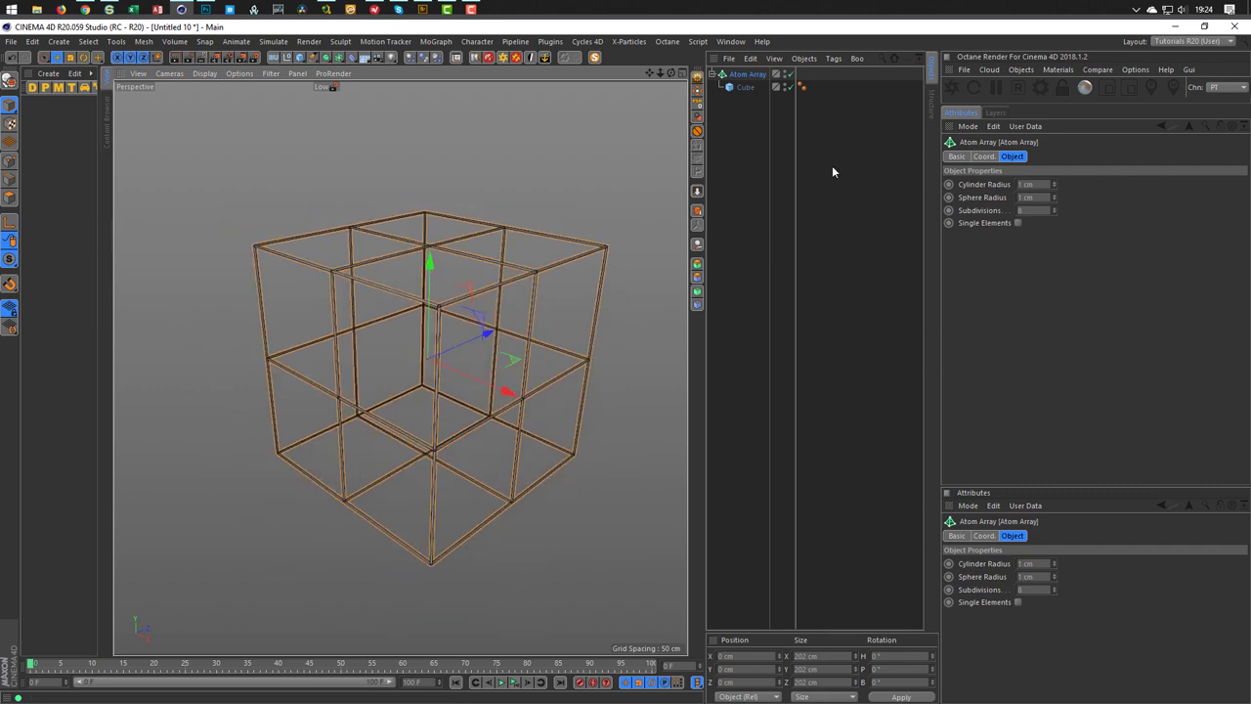
pyautogui.click(88, 10)
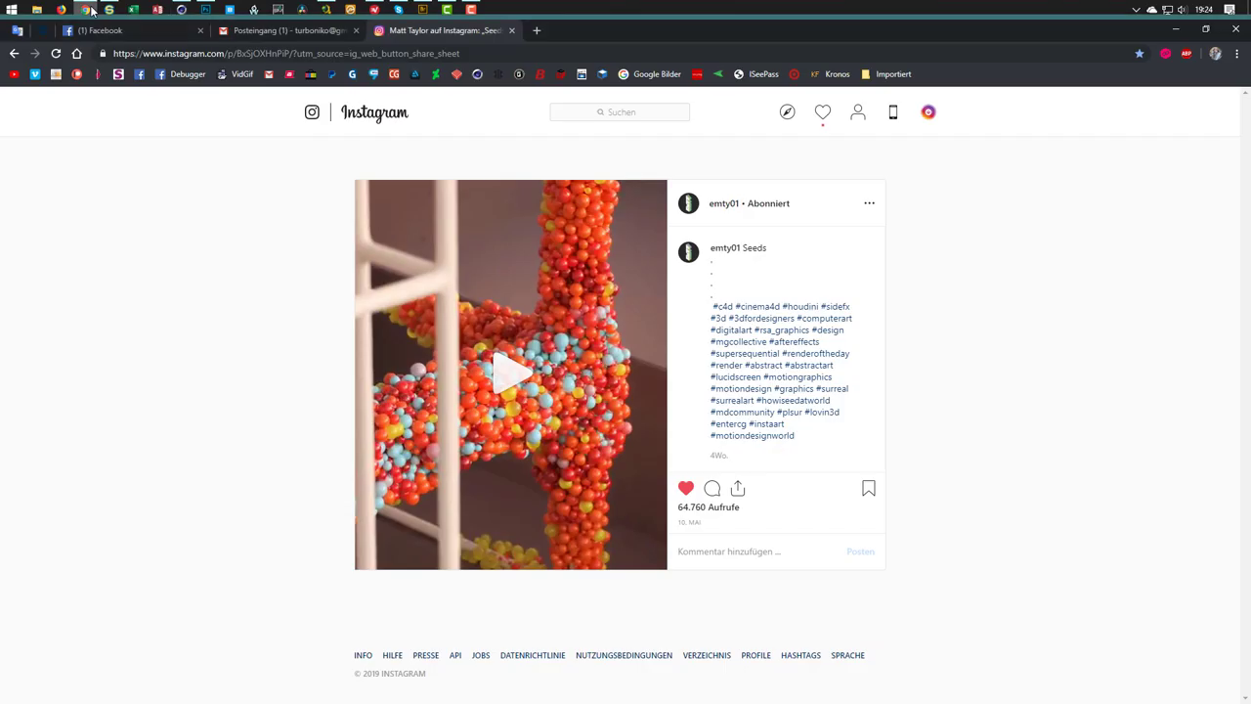
pyautogui.click(181, 10)
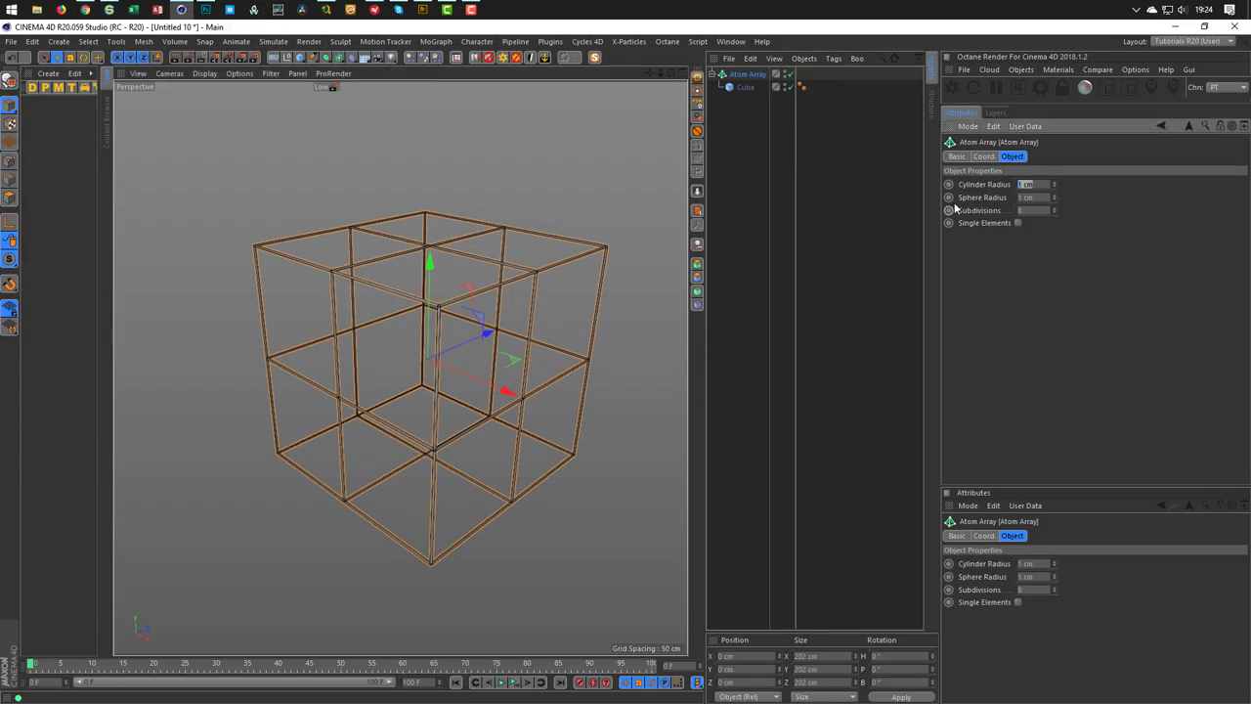
# Raise the Atom Array sphere and cylinder radius to 1.5 cm with 12 subdivisions
pyautogui.press('Tab')
pyautogui.write('1.5')
pyautogui.press('Return')
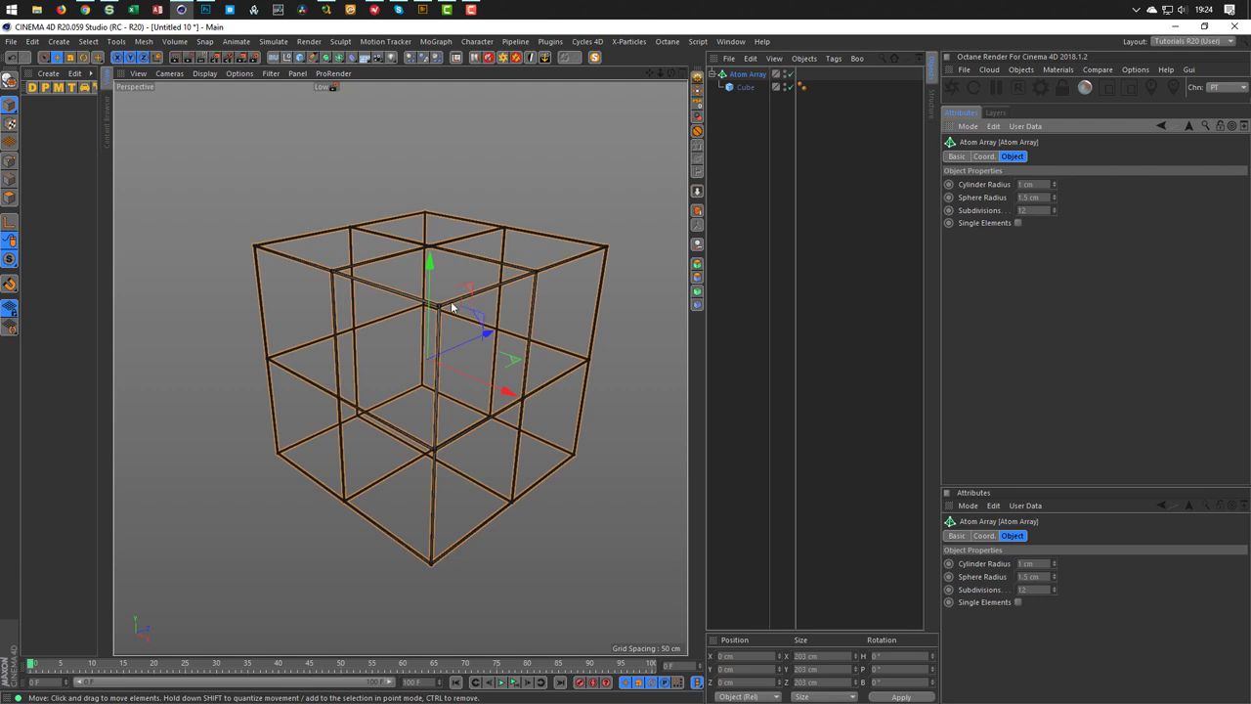
pyautogui.keyDown('alt'); pyautogui.moveTo(453, 308); pyautogui.dragTo(581, 273, button='right'); pyautogui.keyUp('alt')
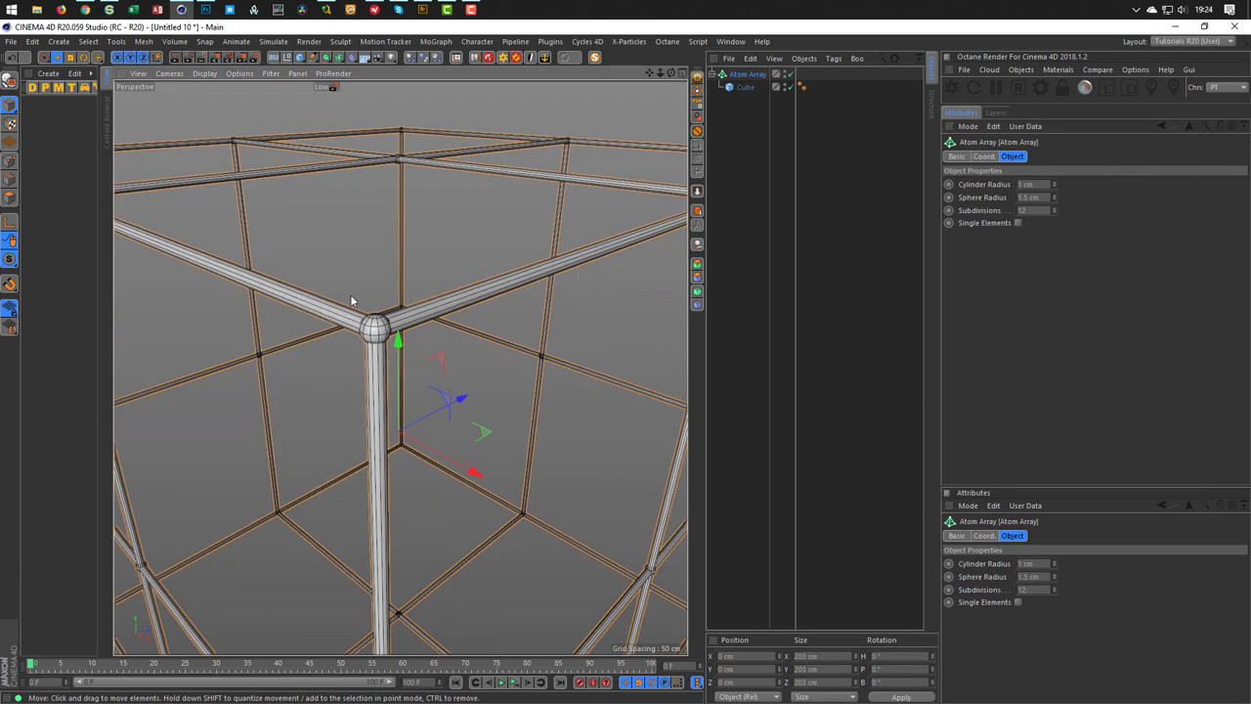
pyautogui.click(1042, 186)
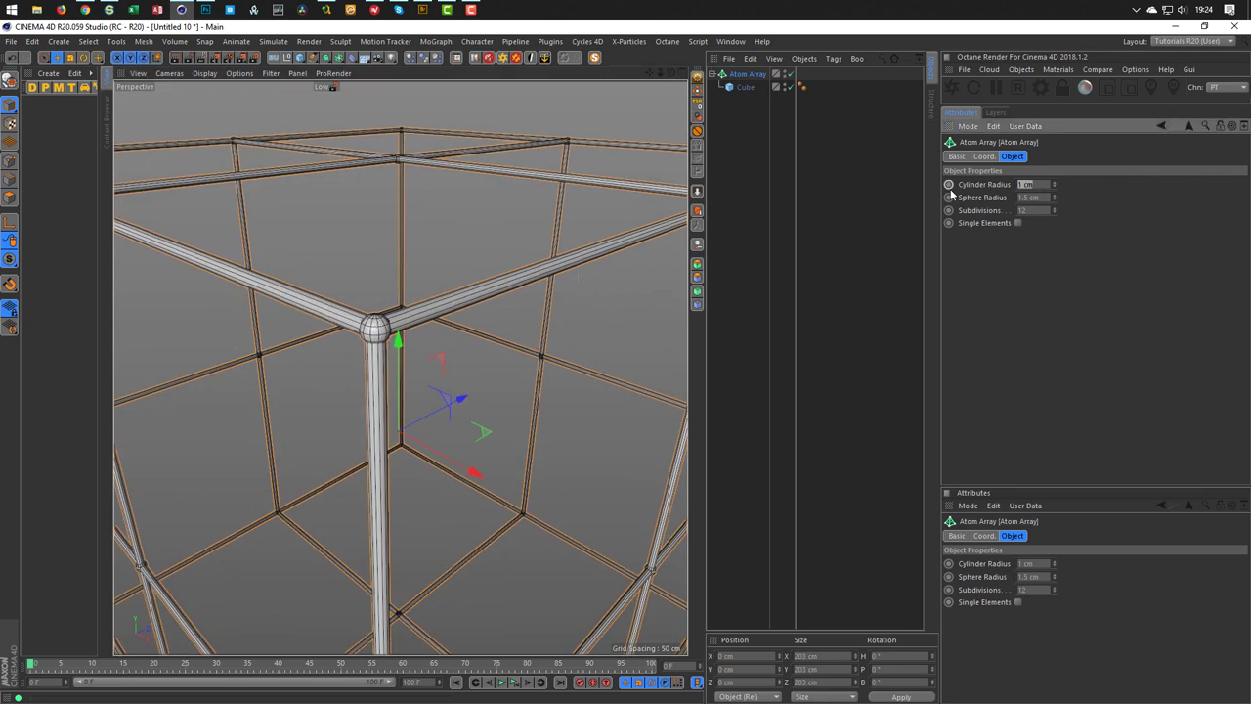
pyautogui.write('1.5')
pyautogui.press('Return')
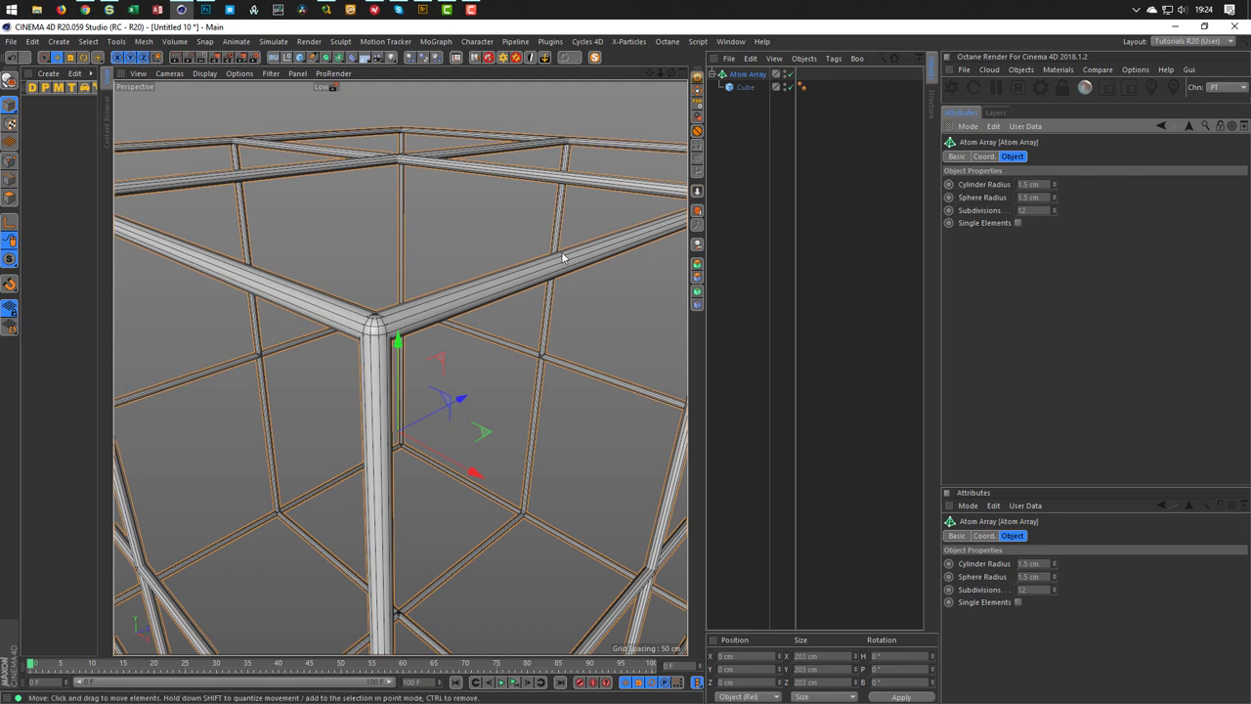
pyautogui.scroll(-5, 528, 269)
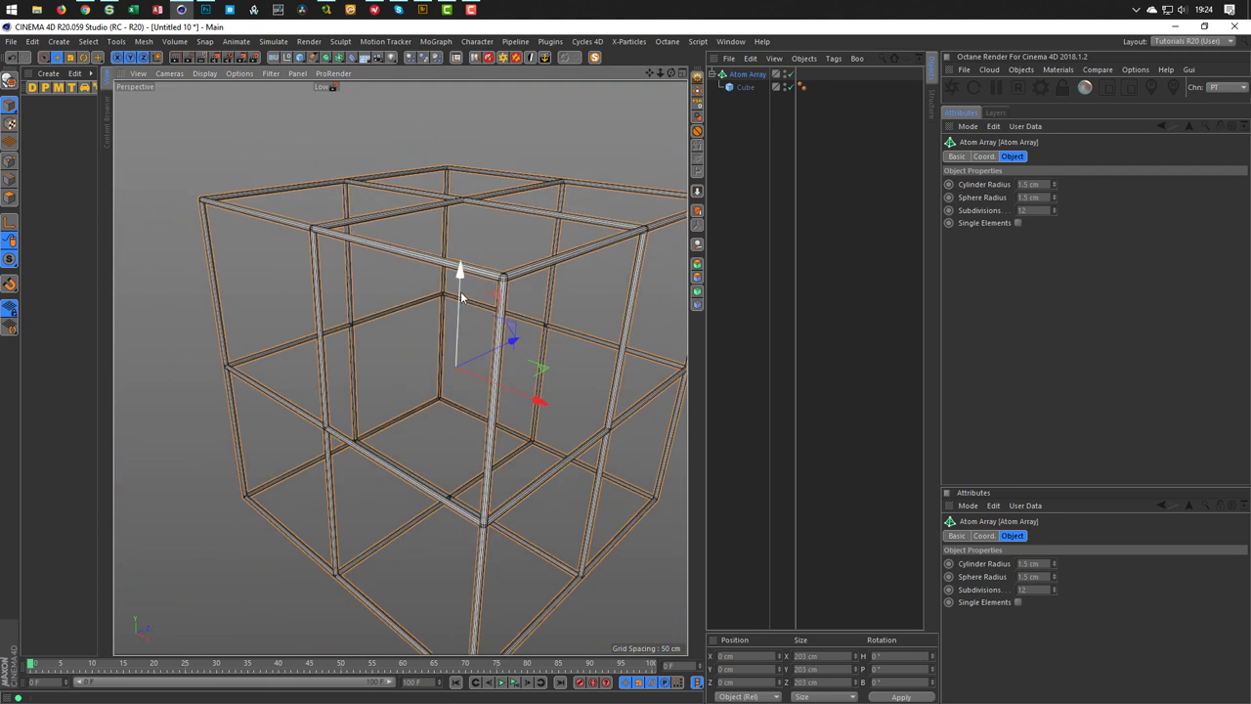
pyautogui.scroll(5, 504, 283)
pyautogui.keyDown('alt'); pyautogui.moveTo(504, 283); pyautogui.dragTo(477, 272); pyautogui.keyUp('alt')
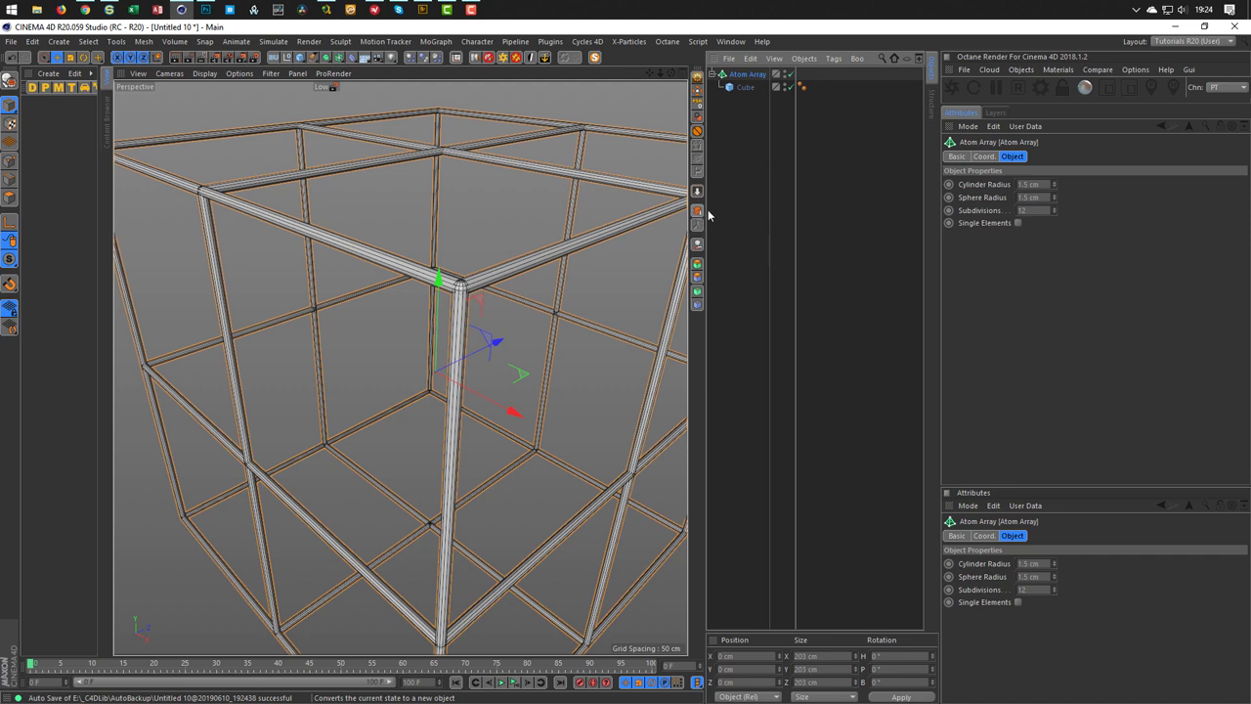
# Collapse the Atom Array into one editable polygon object, Atom Array.1, and enter Edge mode
pyautogui.click(697, 82)
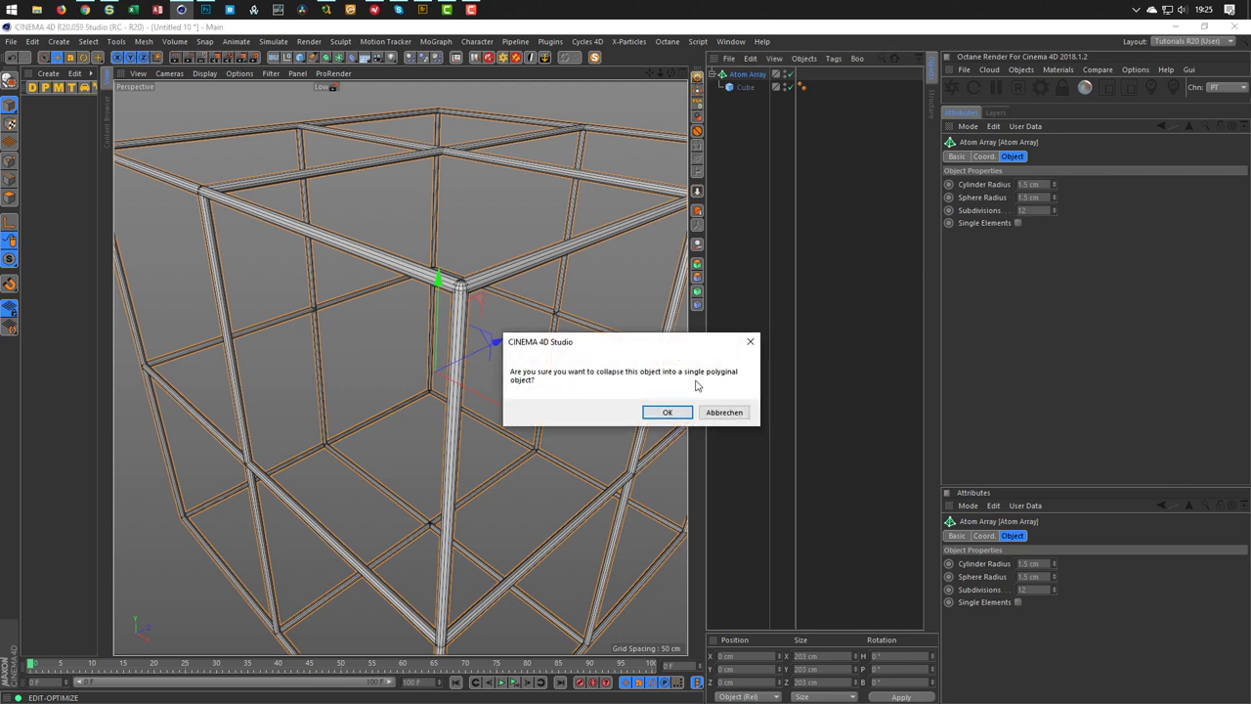
pyautogui.click(667, 415)
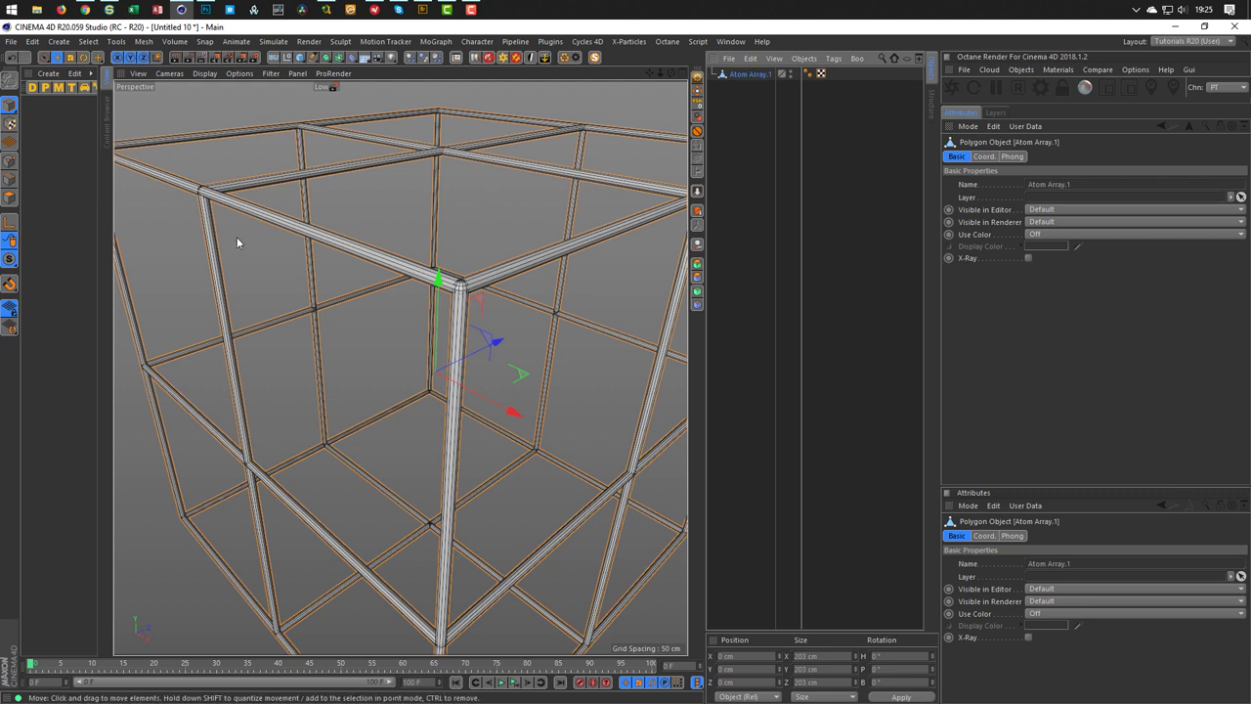
pyautogui.click(8, 179)
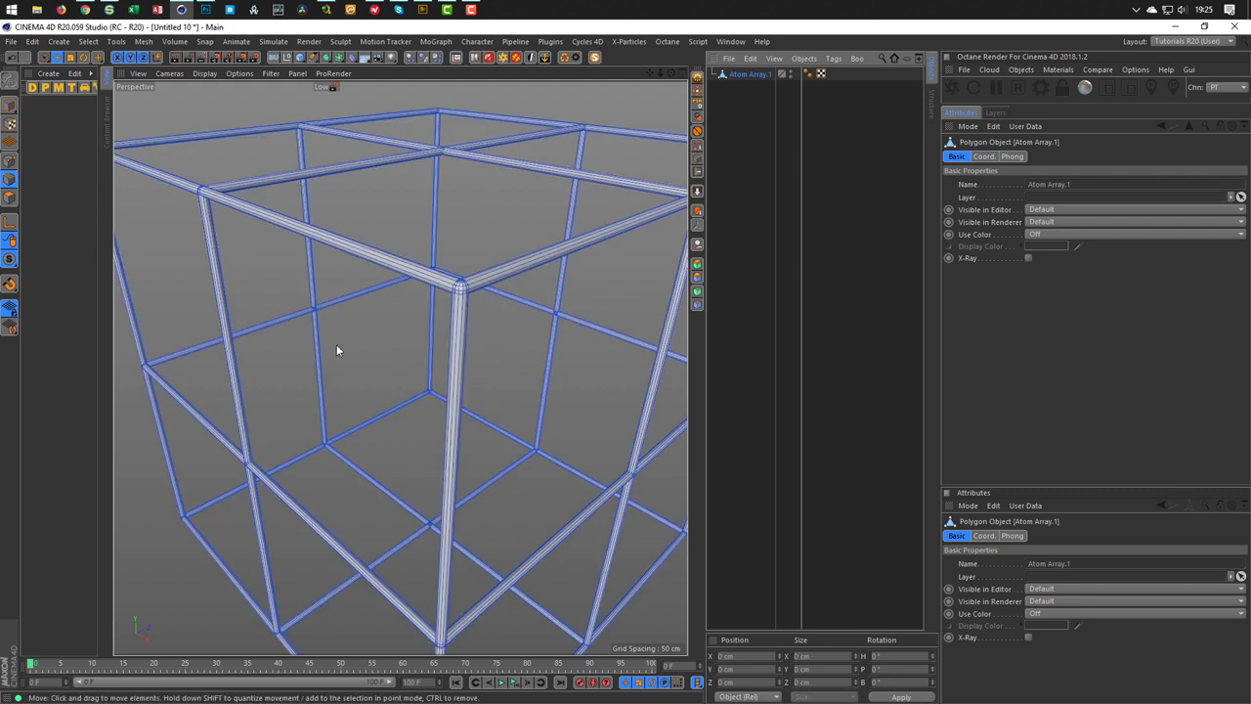
# Switch to the four-view layout and activate Rectangle Selection
pyautogui.middleClick(337, 352)
pyautogui.middleClick(332, 434)
pyautogui.middleClick(411, 323)
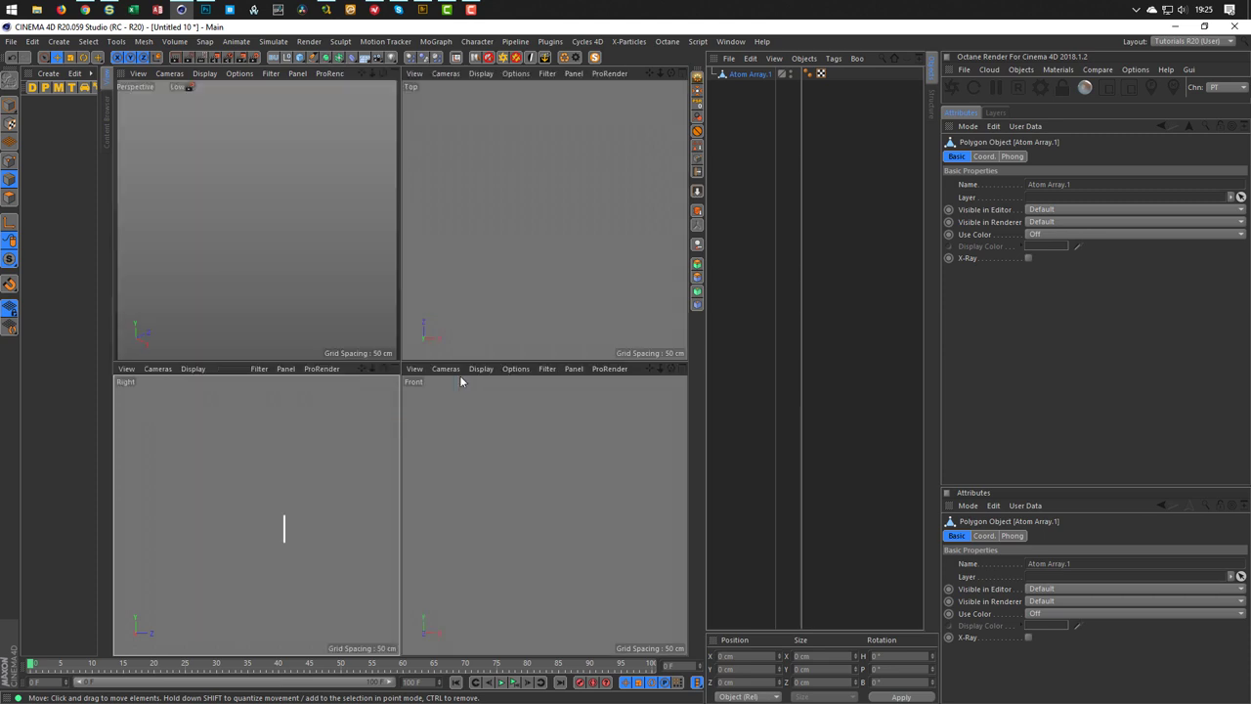
pyautogui.scroll(3, 256, 508)
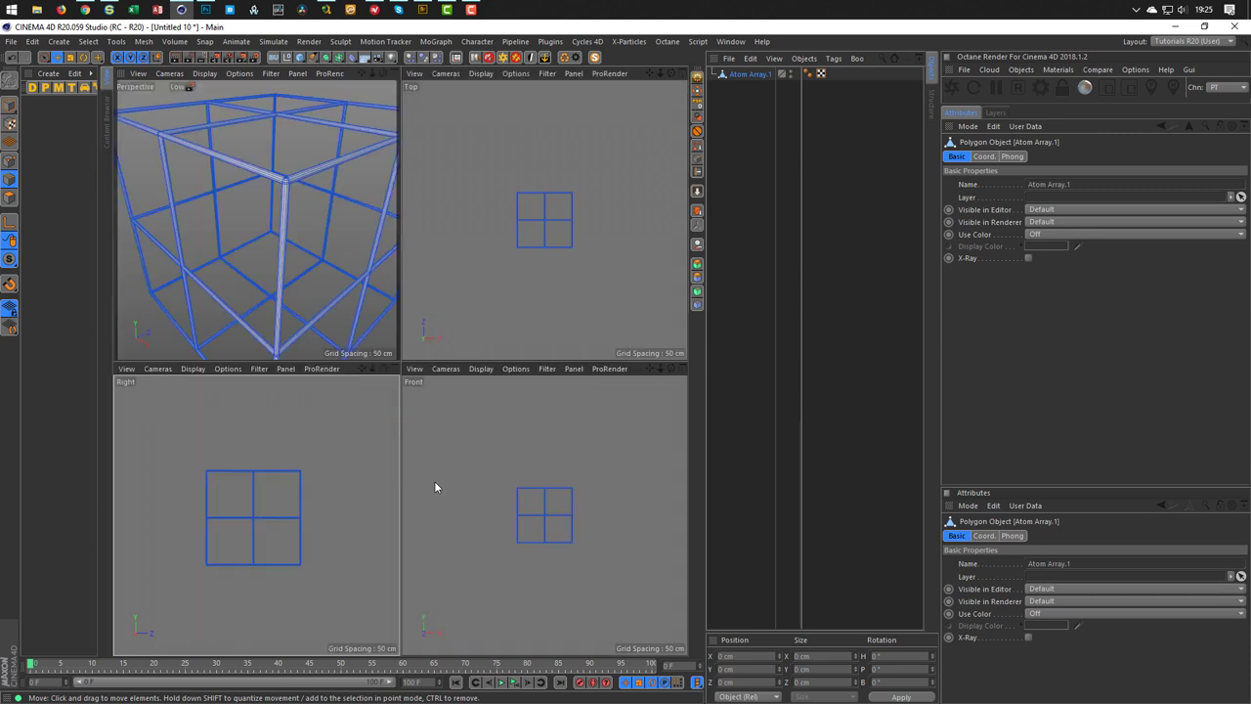
pyautogui.press('0')
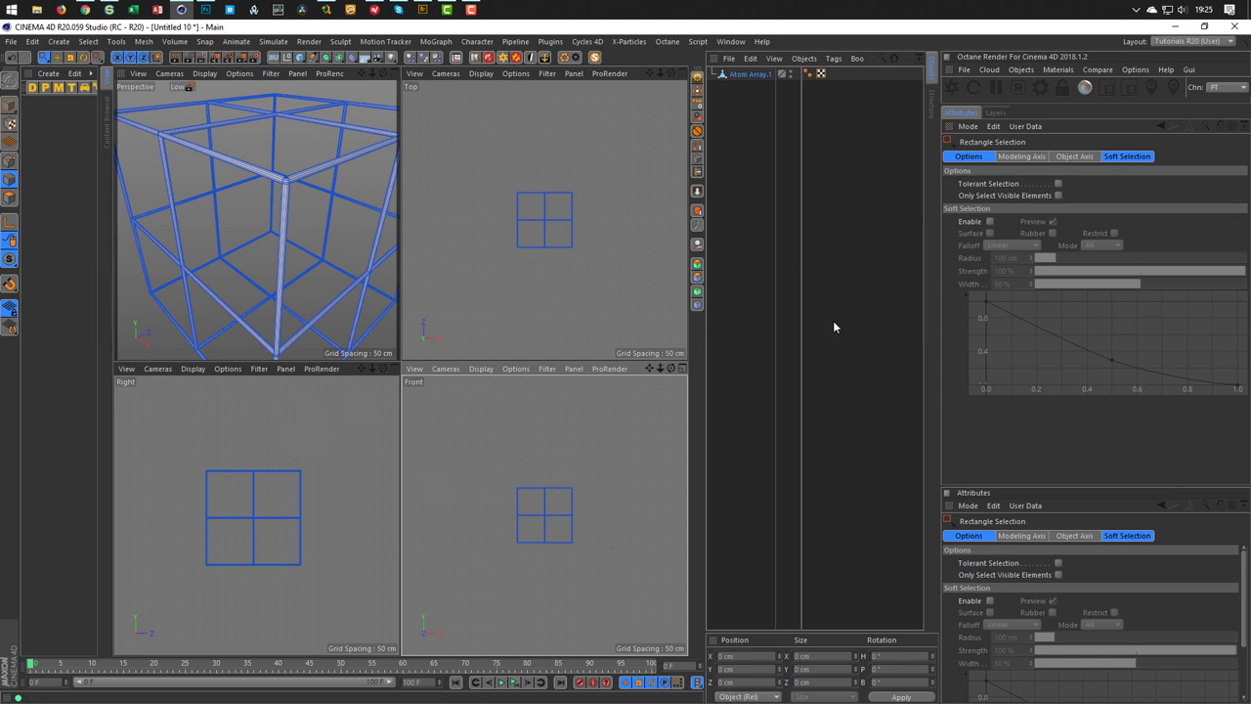
# With Tolerant Selection on, box-select all 576 lattice edges in the Right and Front views
pyautogui.click(1057, 183)
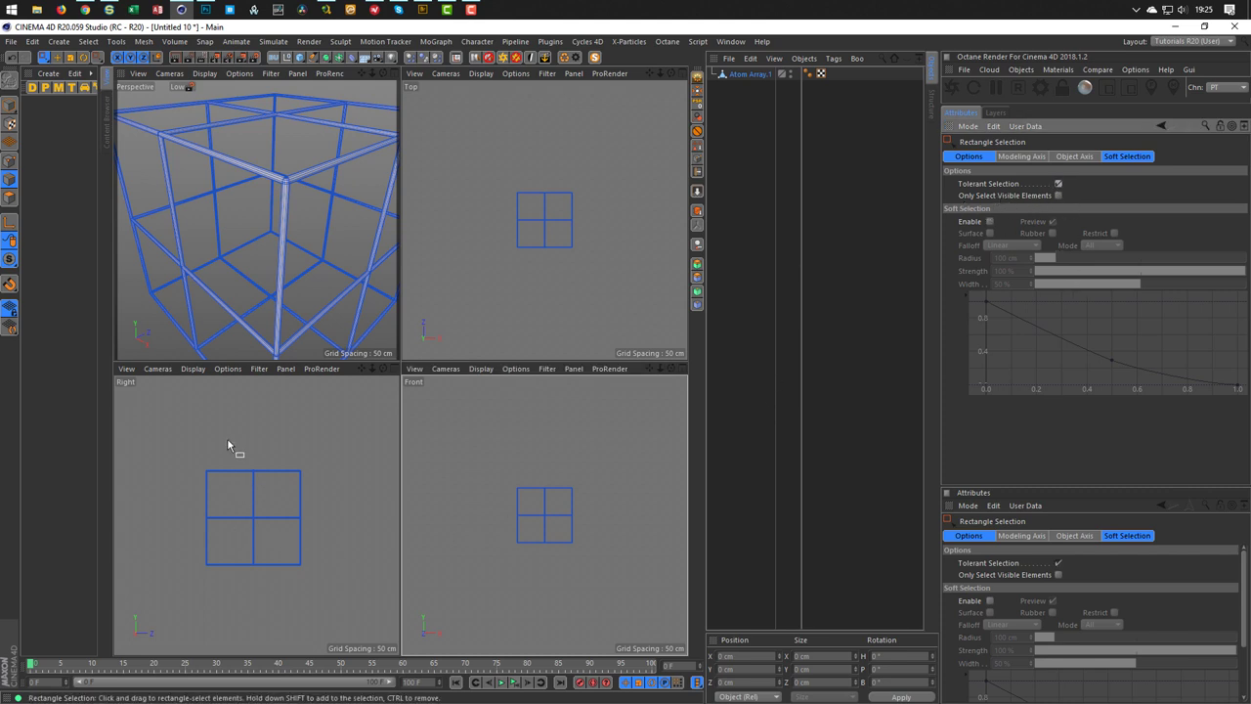
pyautogui.moveTo(227, 438); pyautogui.dragTo(240, 587)
pyautogui.keyDown('shift'); pyautogui.moveTo(271, 438); pyautogui.dragTo(279, 587); pyautogui.keyUp('shift')
pyautogui.moveTo(185, 482); pyautogui.dragTo(342, 491)
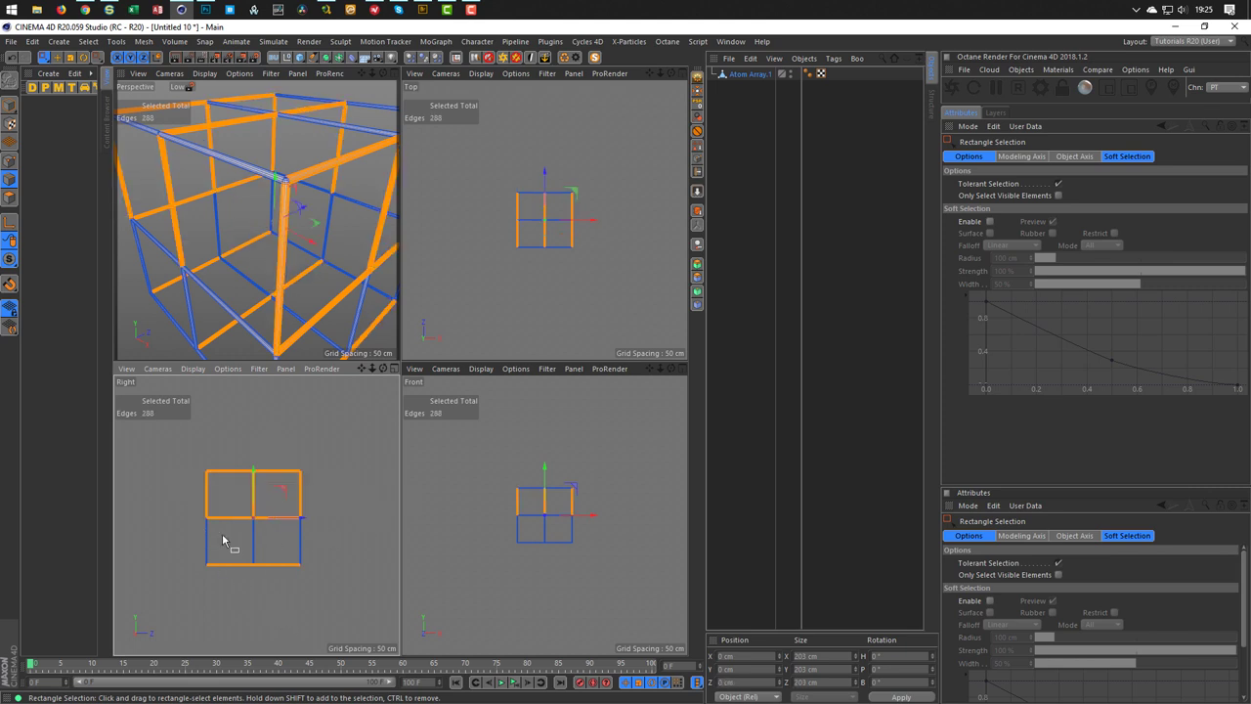
pyautogui.keyDown('shift'); pyautogui.moveTo(196, 528); pyautogui.dragTo(338, 557); pyautogui.keyUp('shift')
pyautogui.keyDown('shift'); pyautogui.moveTo(518, 463); pyautogui.dragTo(553, 484); pyautogui.keyUp('shift')
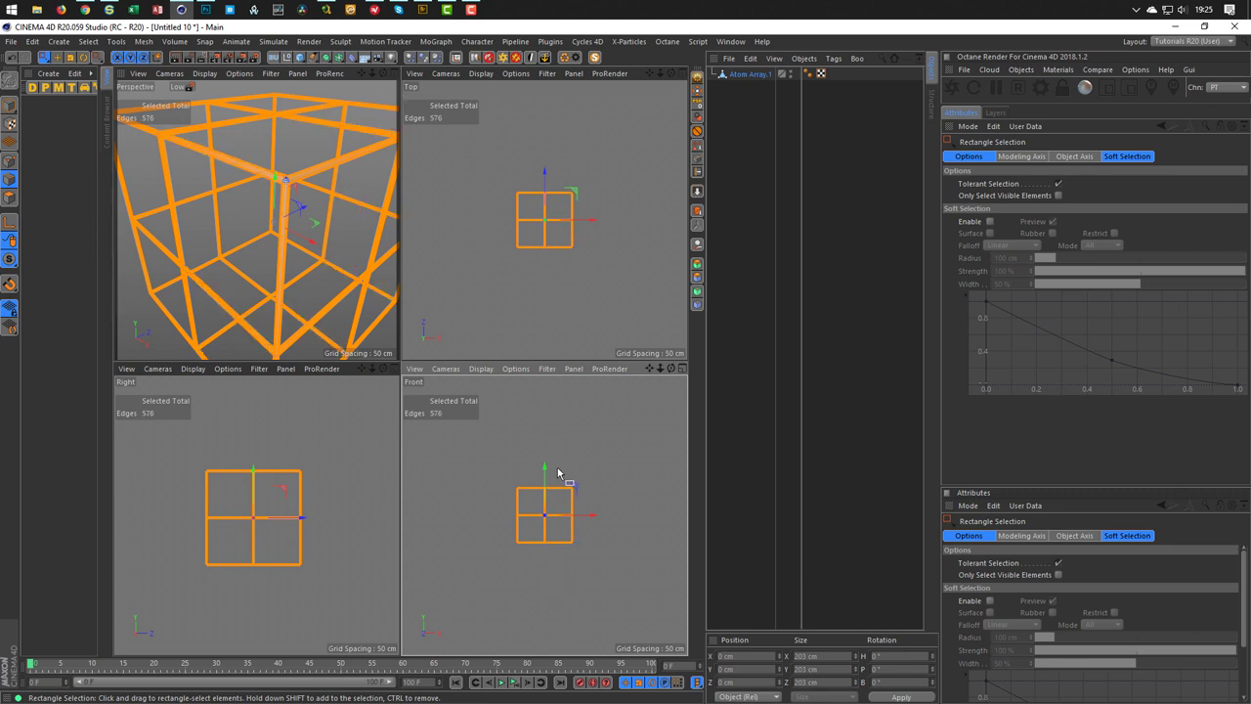
# Maximize the Perspective view and activate the Edge Cut tool (M~F)
pyautogui.middleClick(322, 271)
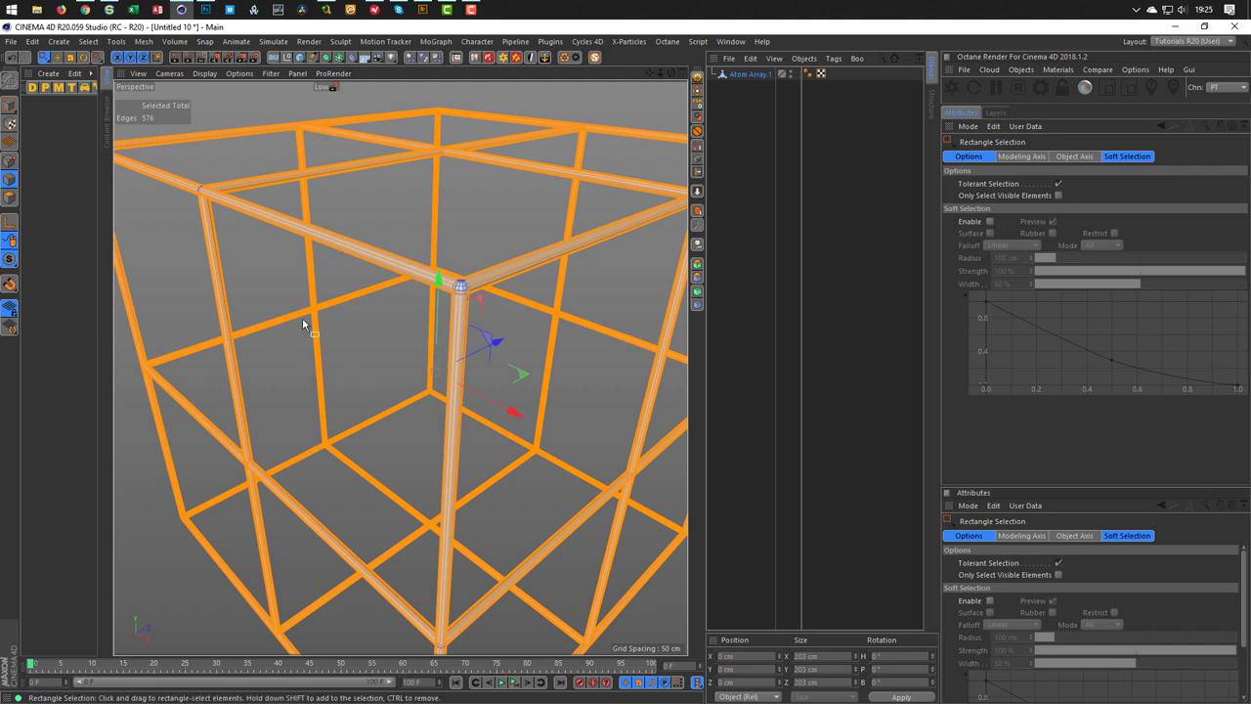
pyautogui.keyDown('alt'); pyautogui.moveTo(373, 265); pyautogui.dragTo(233, 302); pyautogui.keyUp('alt')
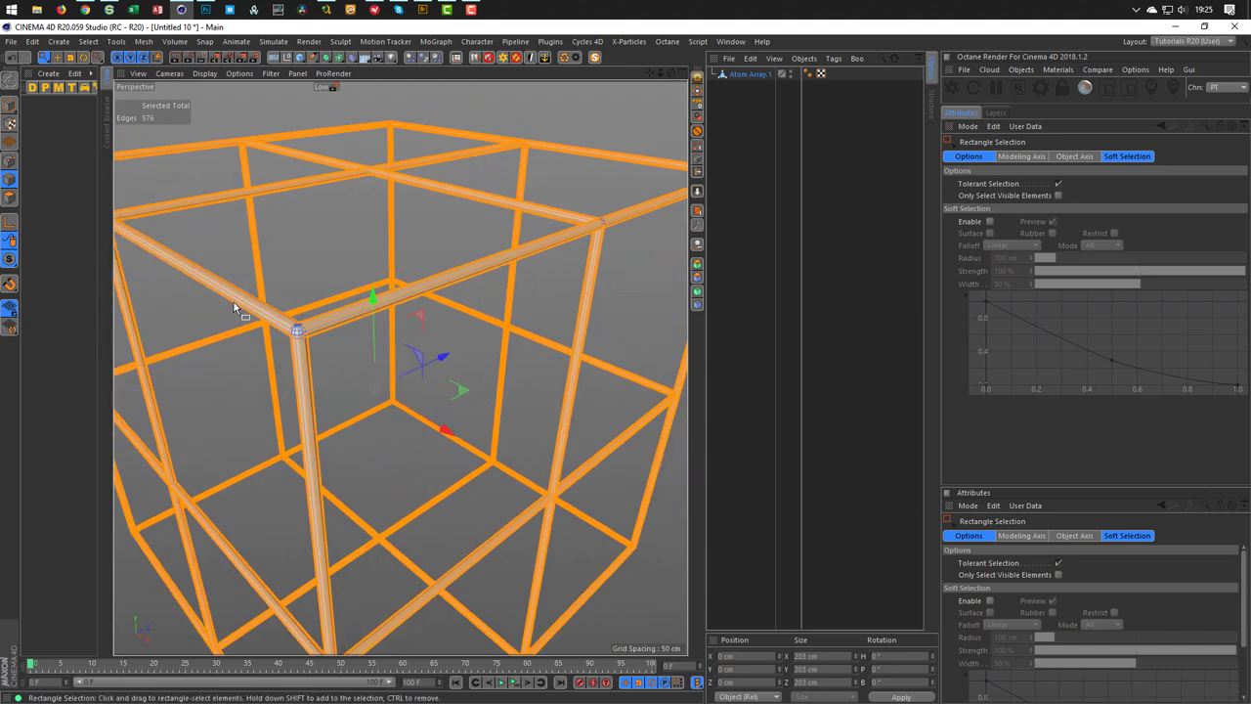
pyautogui.scroll(2, 371, 289)
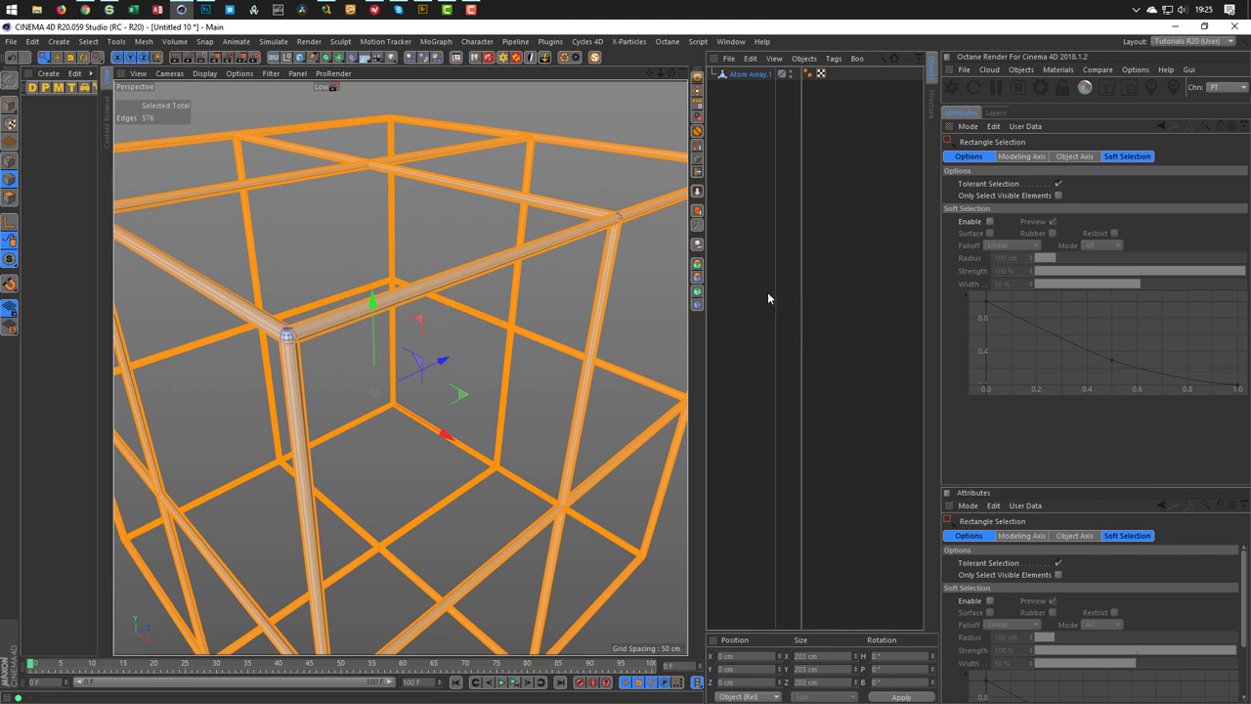
pyautogui.press('m')
pyautogui.press('f')
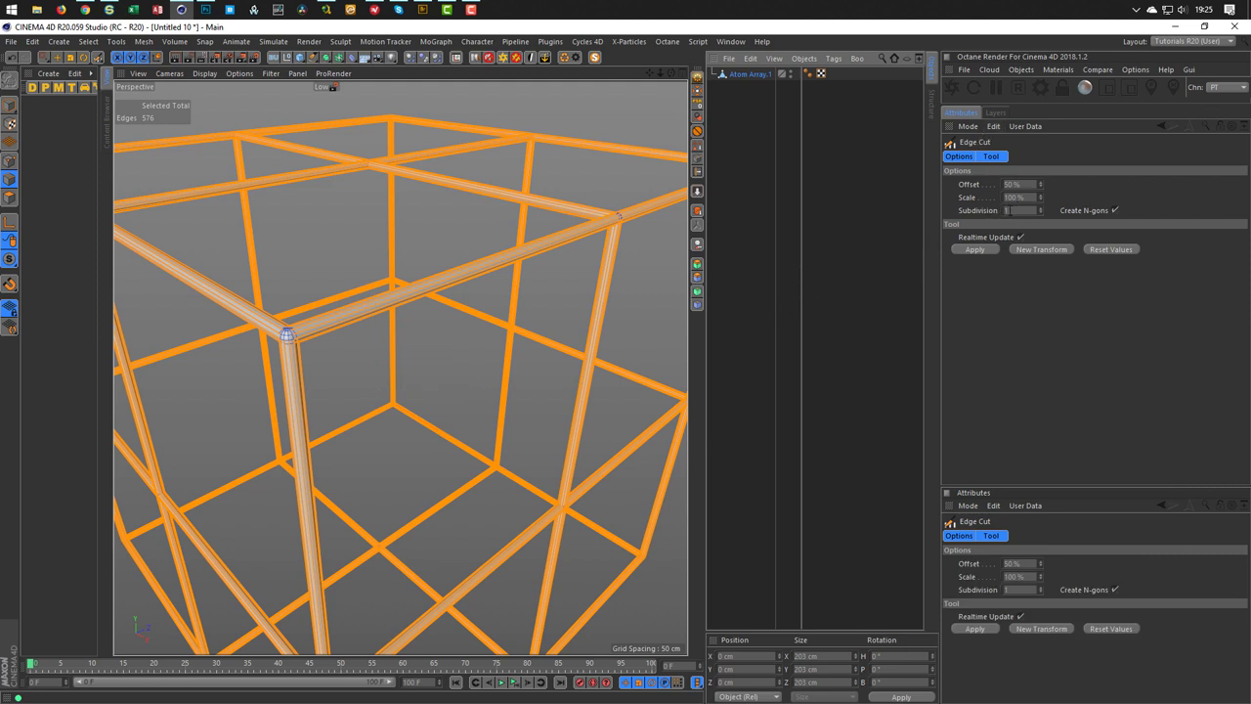
# Apply Edge Cut with Create N-gons off and Subdivision set to 40
pyautogui.click(1013, 210)
pyautogui.click(1007, 210)
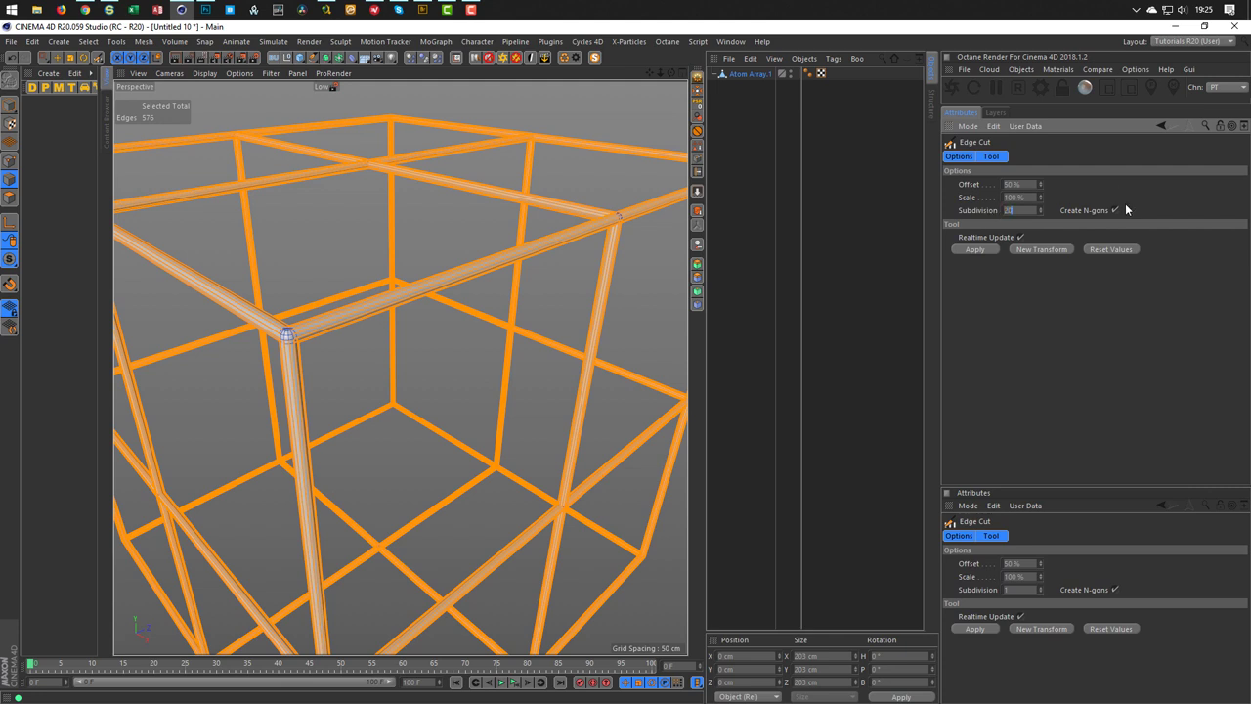
pyautogui.click(974, 249)
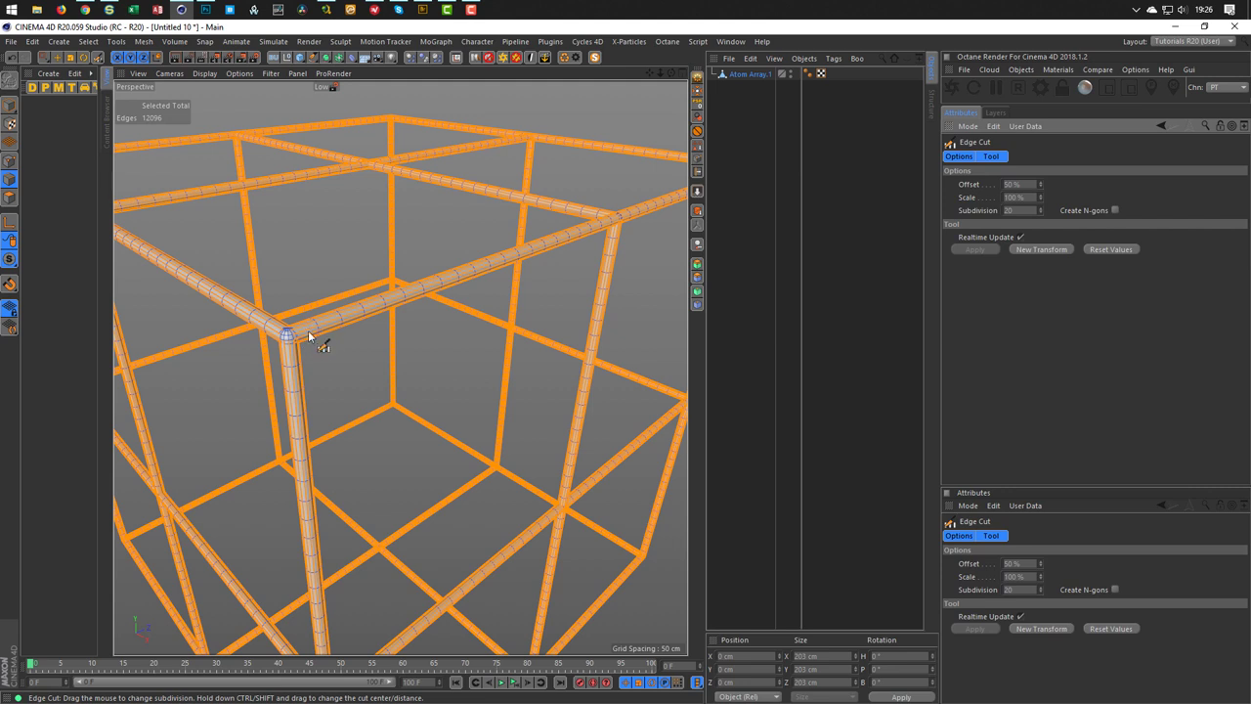
pyautogui.doubleClick(1009, 211)
pyautogui.write('1')
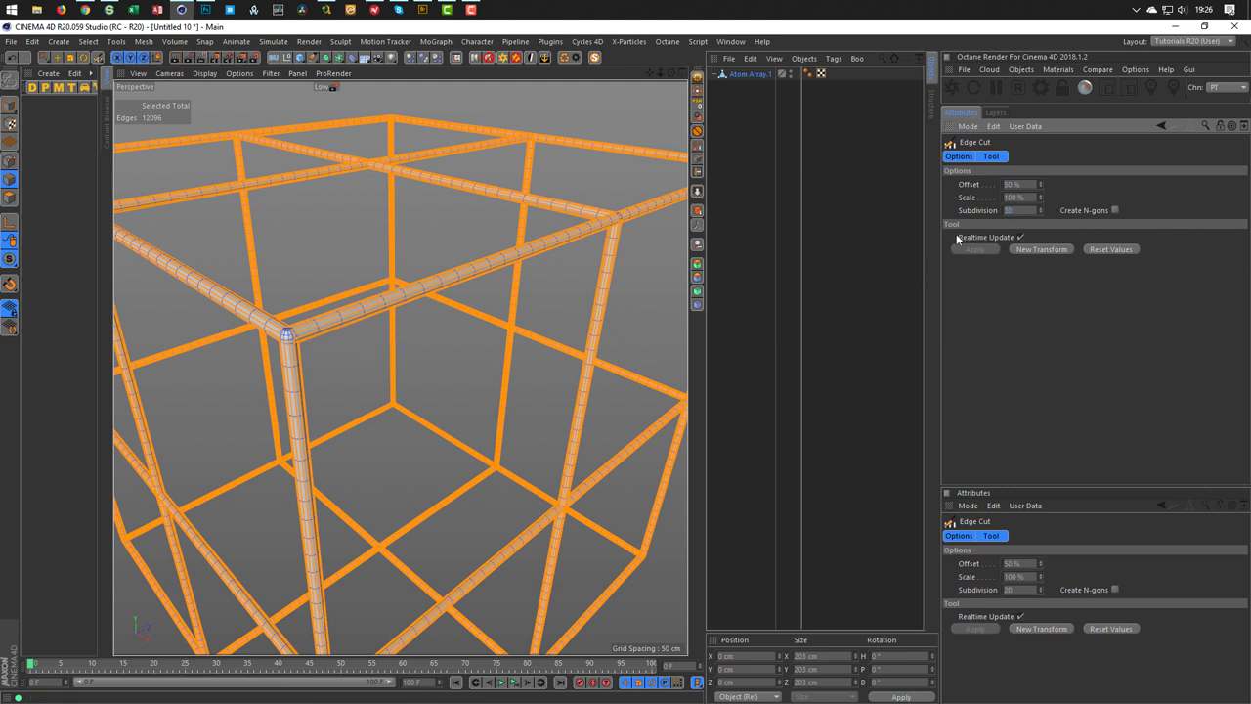
pyautogui.press('Return')
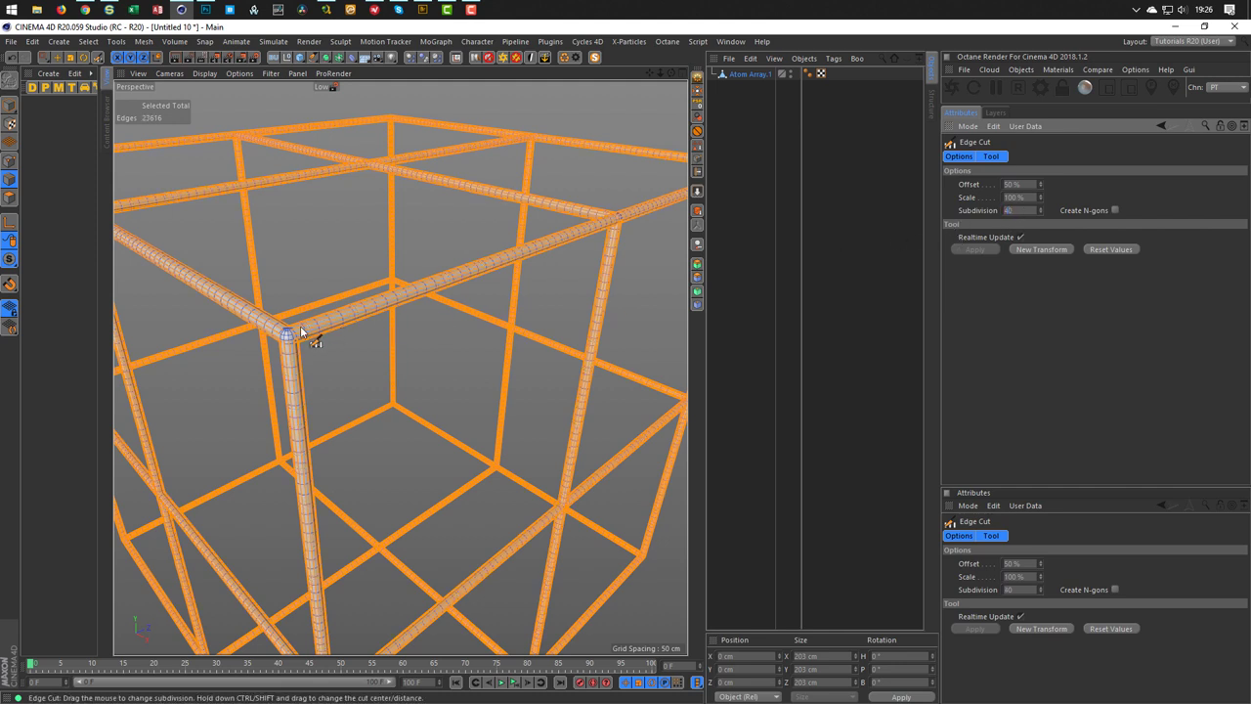
pyautogui.press('Return')
pyautogui.scroll(5, 327, 326)
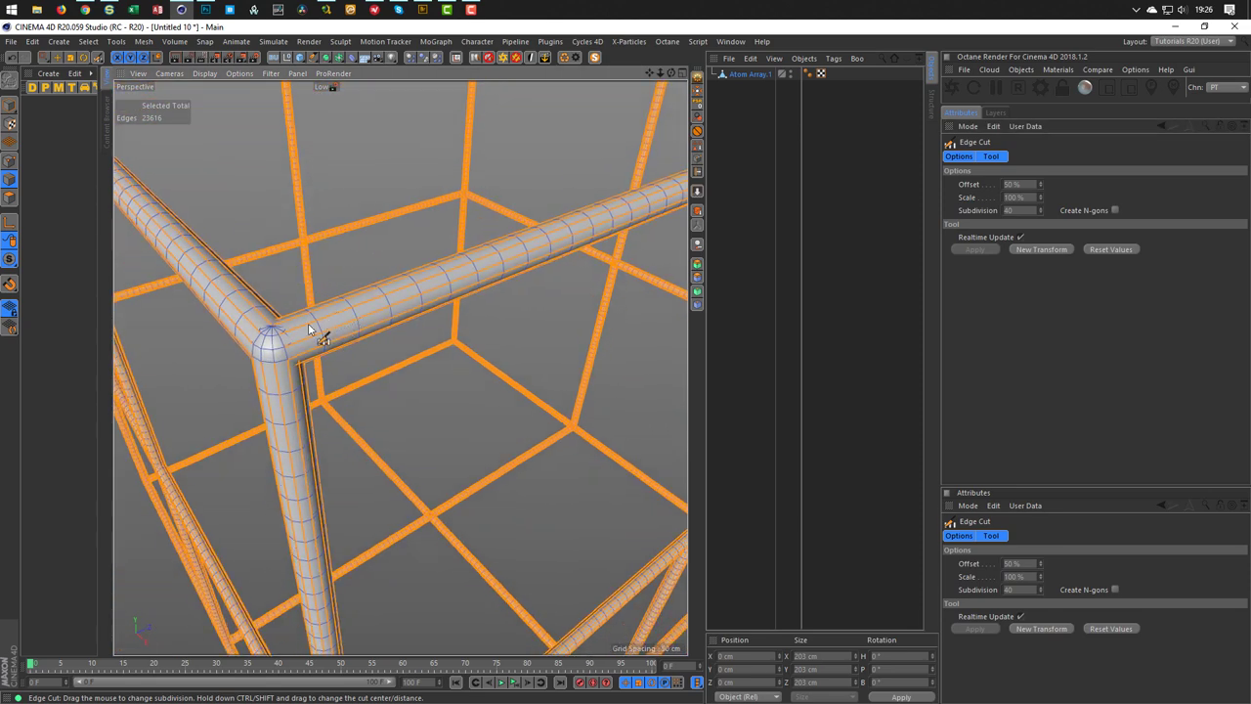
pyautogui.scroll(-8, 323, 332)
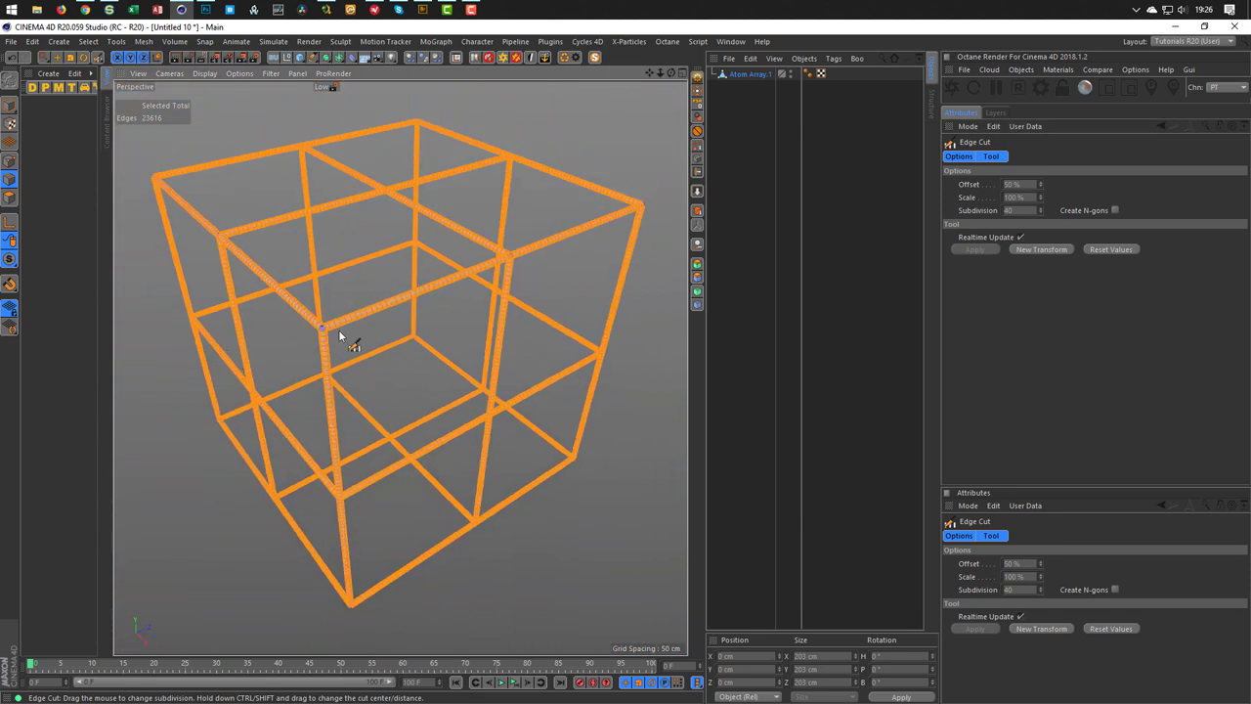
# Return to Model mode, select Atom Array.1 and inspect the subdivided rods
pyautogui.click(9, 104)
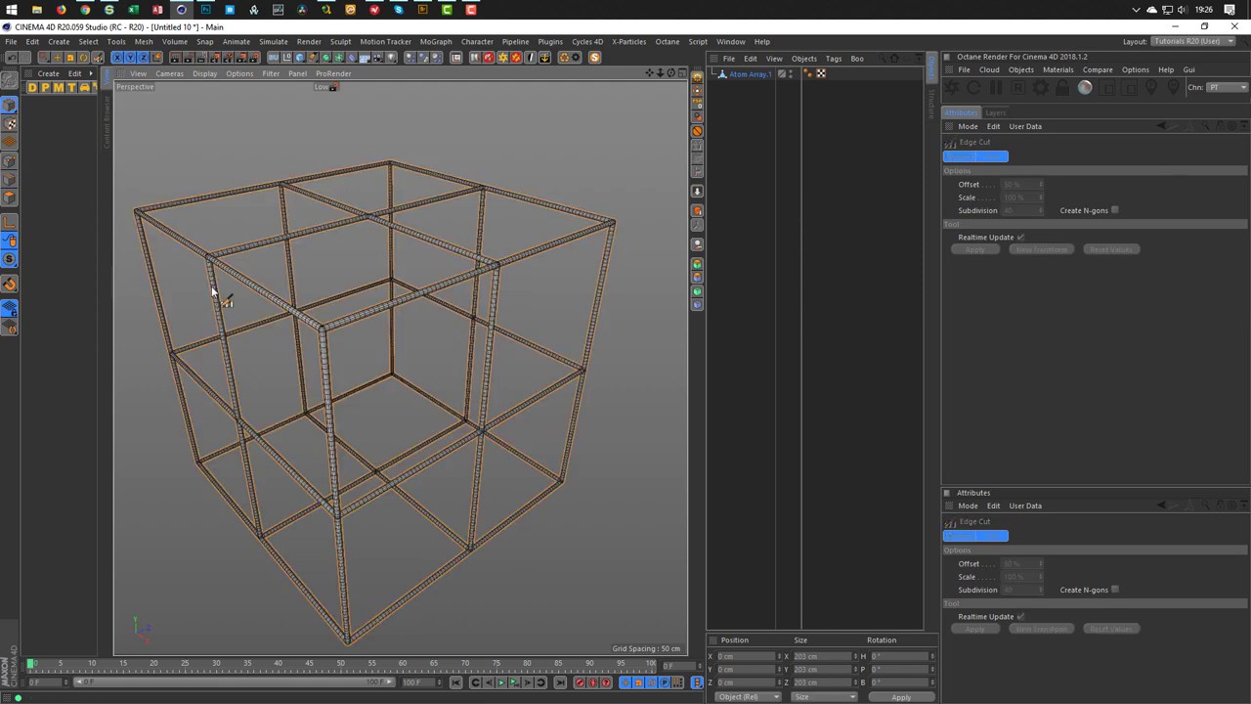
pyautogui.scroll(5, 323, 326)
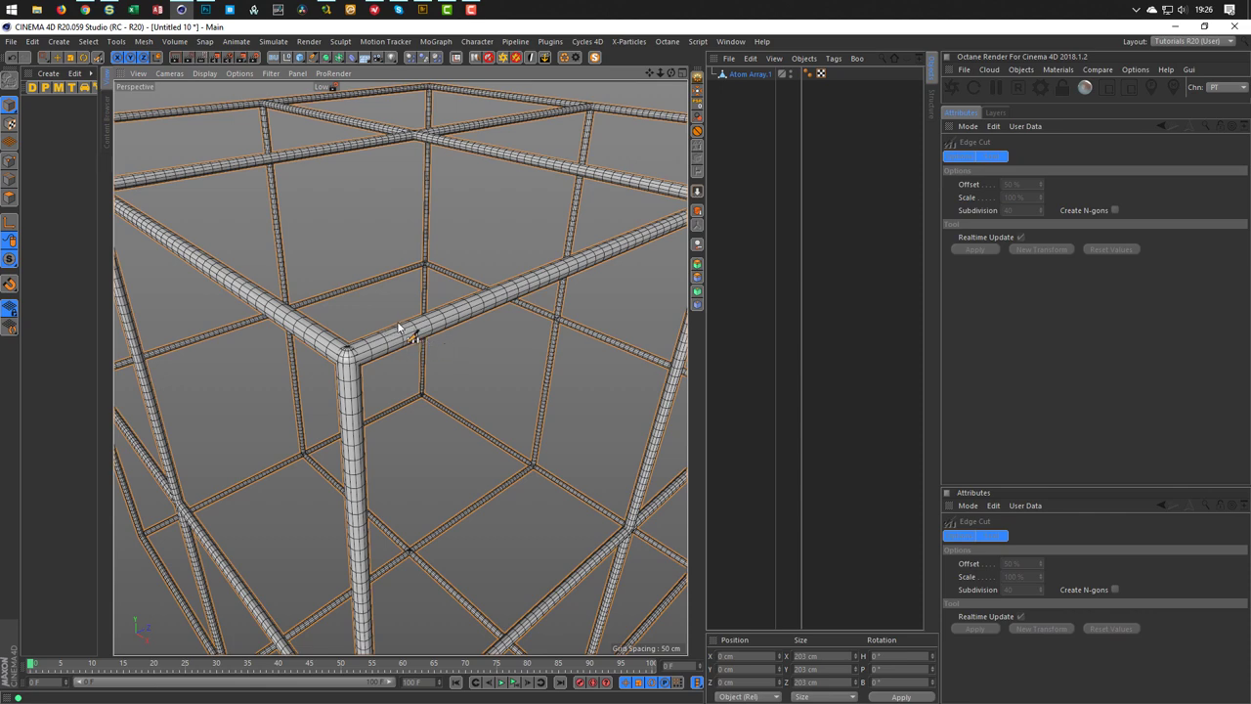
pyautogui.scroll(-8, 392, 332)
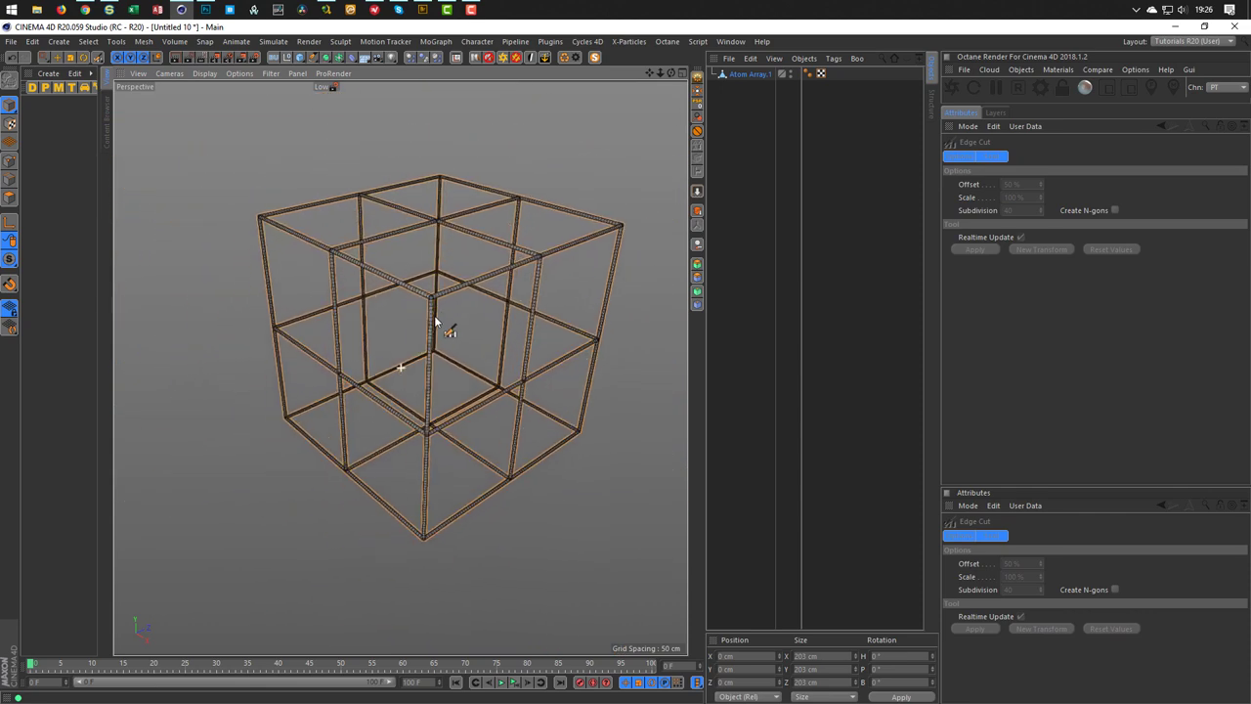
pyautogui.keyDown('alt'); pyautogui.moveTo(428, 297); pyautogui.dragTo(476, 282); pyautogui.keyUp('alt')
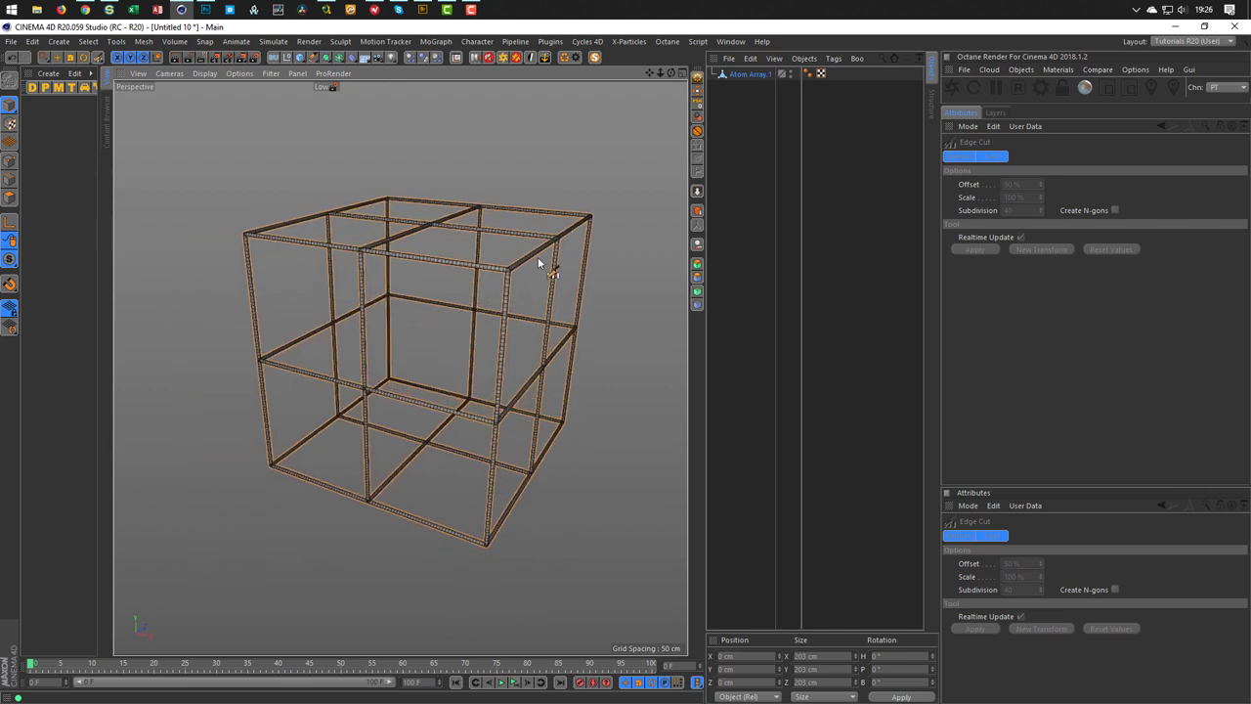
pyautogui.click(748, 77)
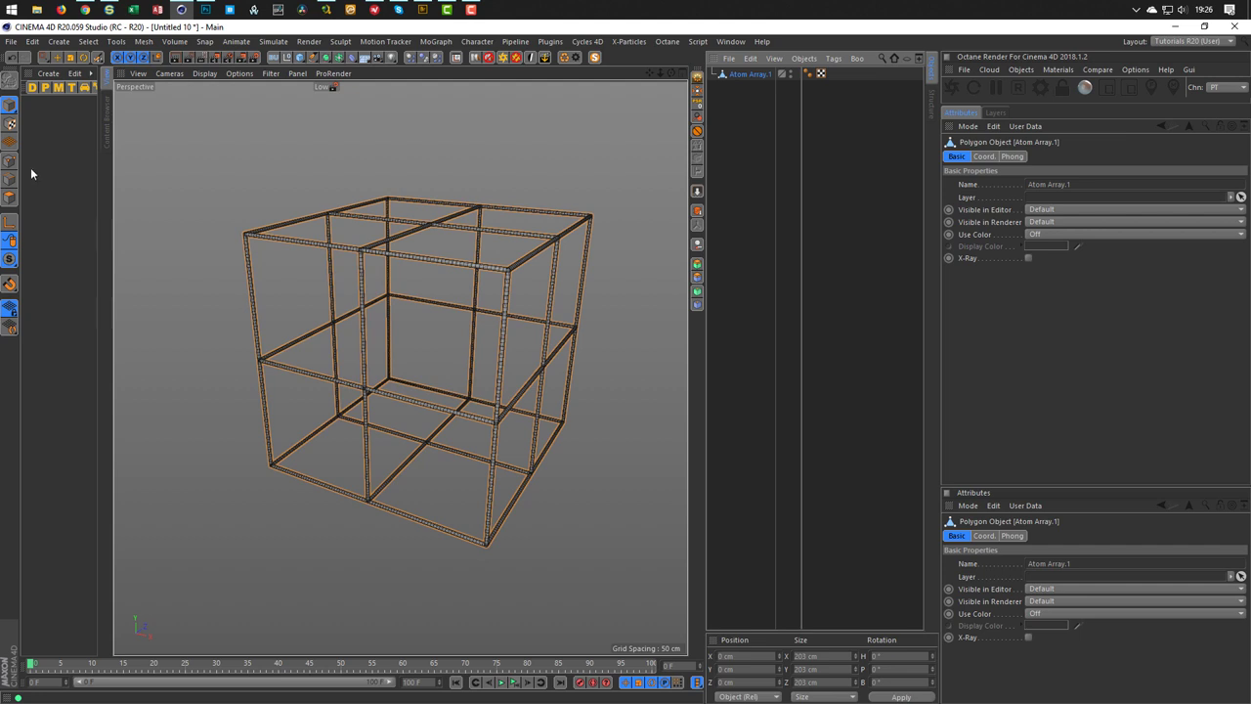
pyautogui.keyDown('alt'); pyautogui.moveTo(357, 250); pyautogui.dragTo(360, 274); pyautogui.keyUp('alt')
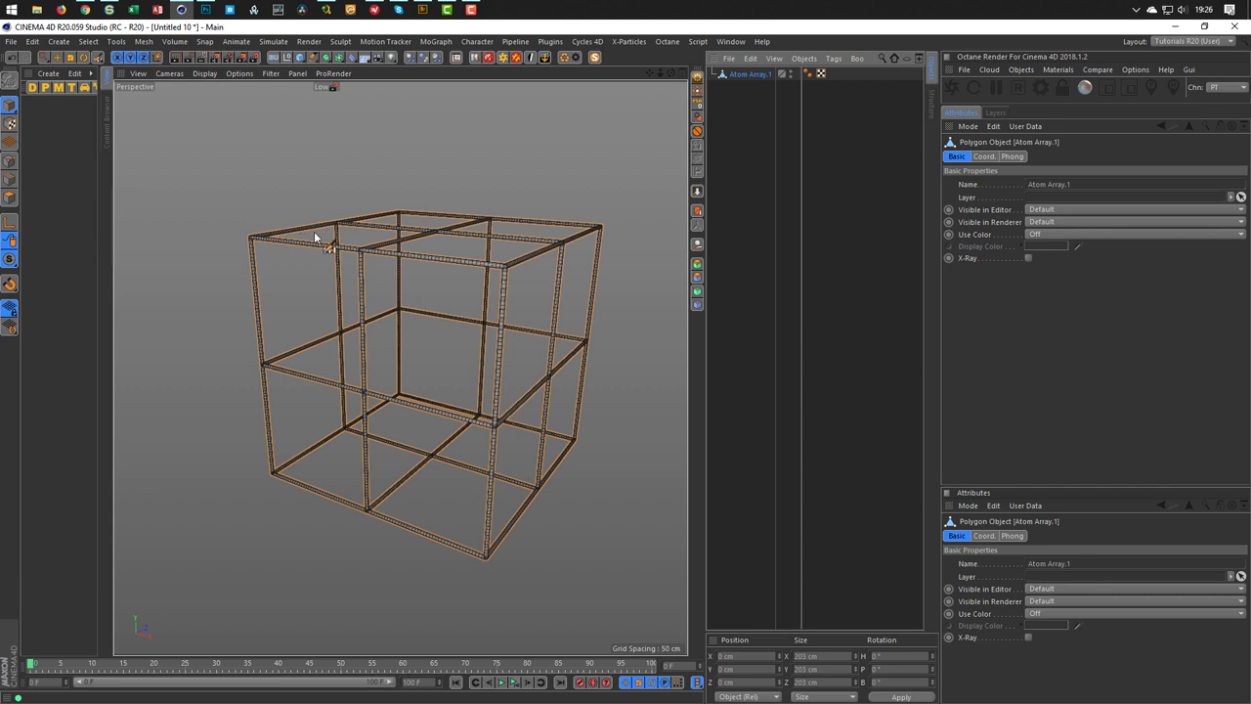
pyautogui.keyDown('alt'); pyautogui.moveTo(316, 237); pyautogui.dragTo(257, 239); pyautogui.keyUp('alt')
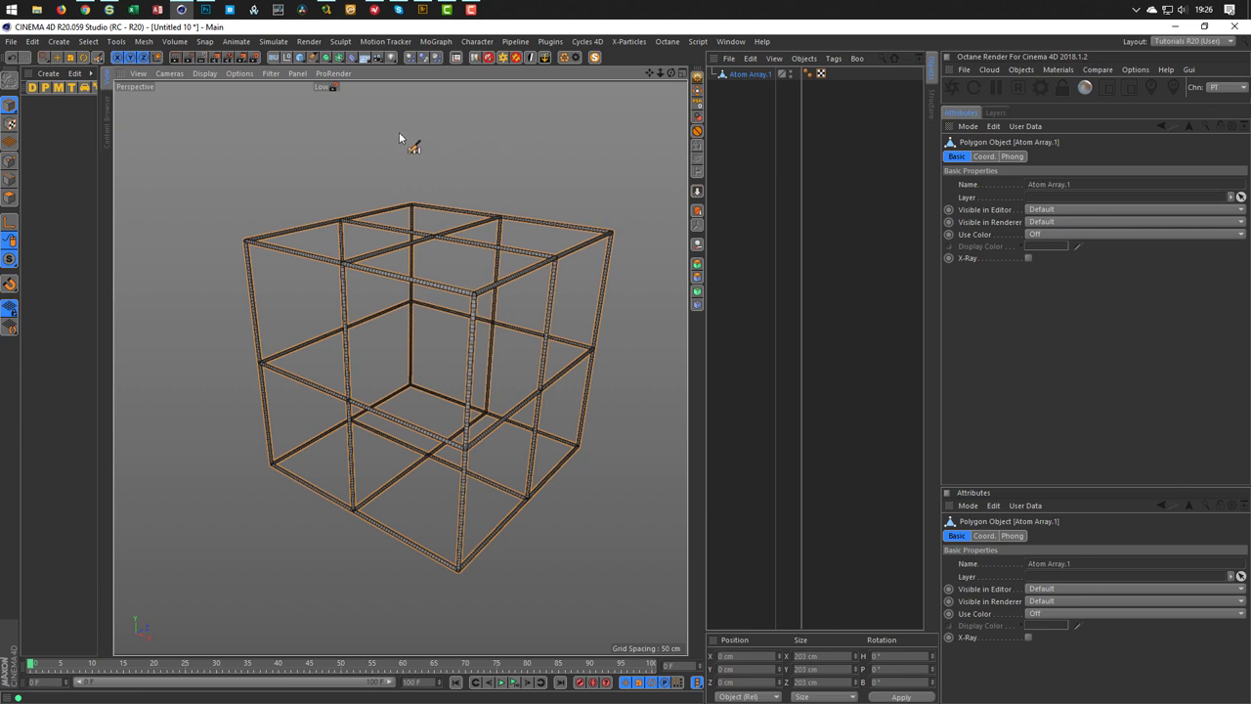
# In Points mode, pick the cube's corner point with Live Selection
pyautogui.click(9, 162)
pyautogui.keyDown('alt'); pyautogui.moveTo(297, 405); pyautogui.dragTo(316, 385); pyautogui.keyUp('alt')
pyautogui.scroll(5, 316, 195)
pyautogui.keyDown('alt'); pyautogui.moveTo(423, 195); pyautogui.dragTo(205, 201); pyautogui.keyUp('alt')
pyautogui.scroll(5, 376, 200)
pyautogui.scroll(3, 375, 200)
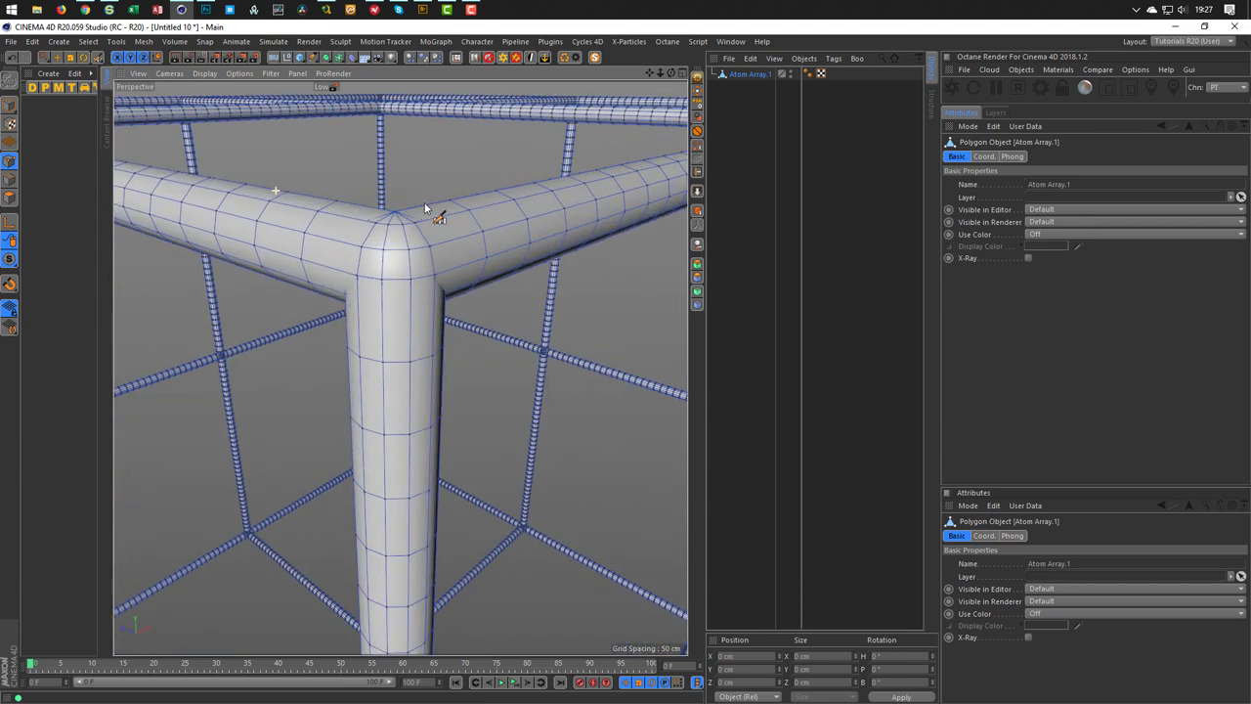
pyautogui.keyDown('alt'); pyautogui.moveTo(433, 213); pyautogui.dragTo(406, 242); pyautogui.keyUp('alt')
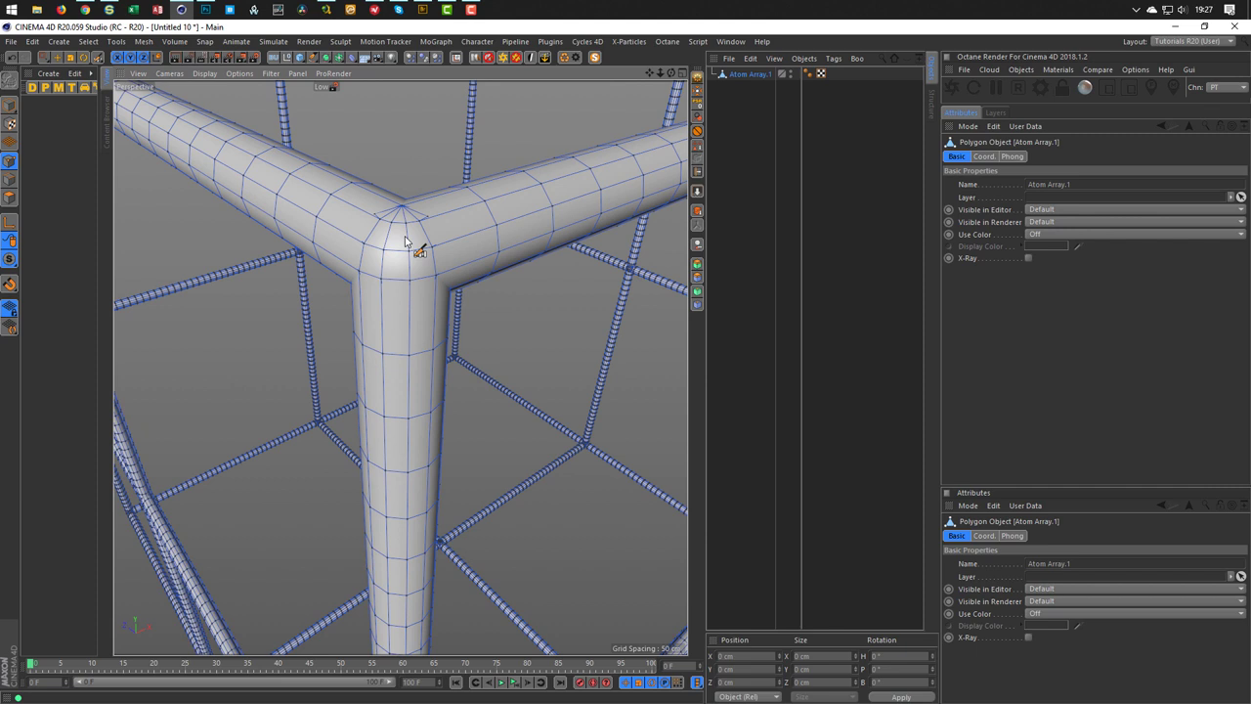
pyautogui.press('9')
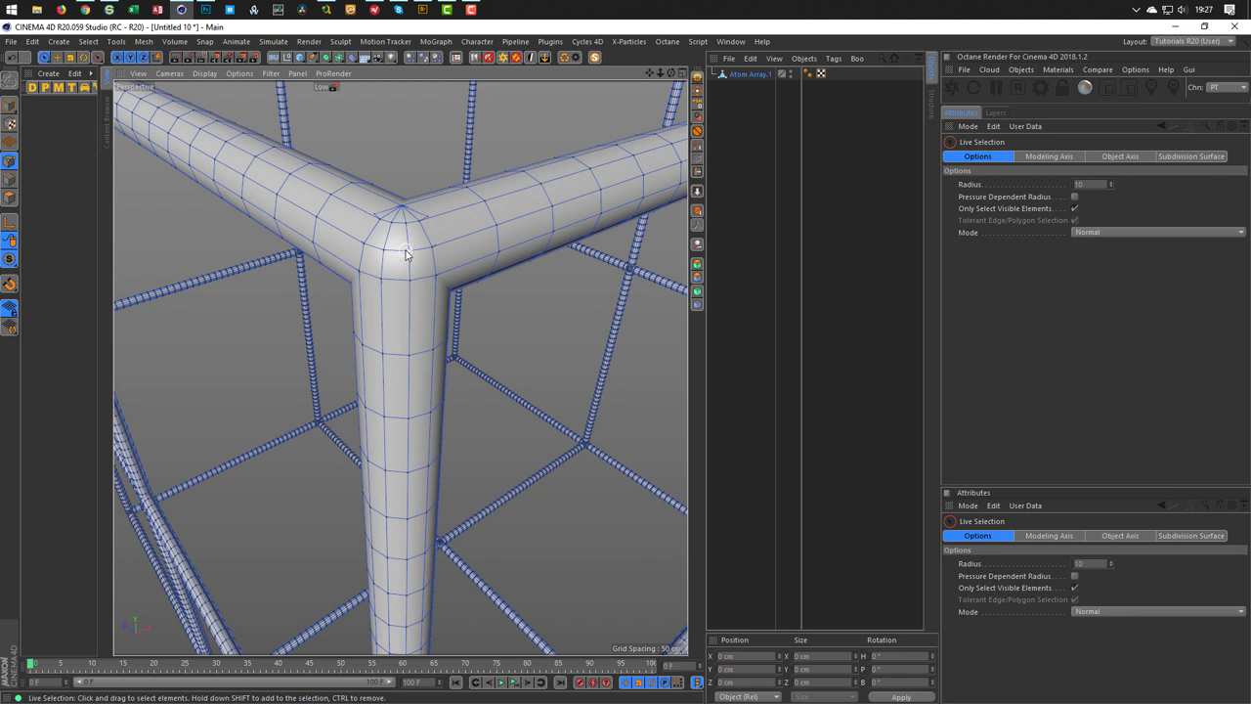
pyautogui.click(406, 254)
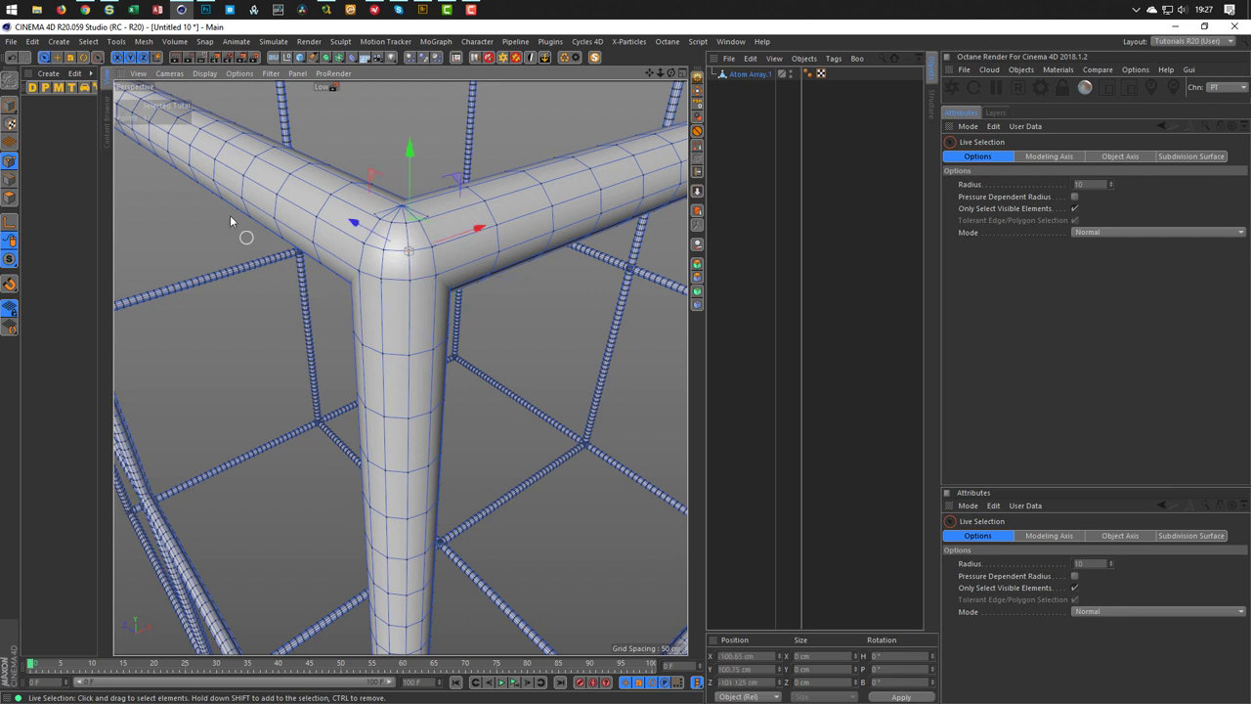
# Create a vertex map with Set Vertex Weight at 100, then return to Model mode
pyautogui.click(88, 42)
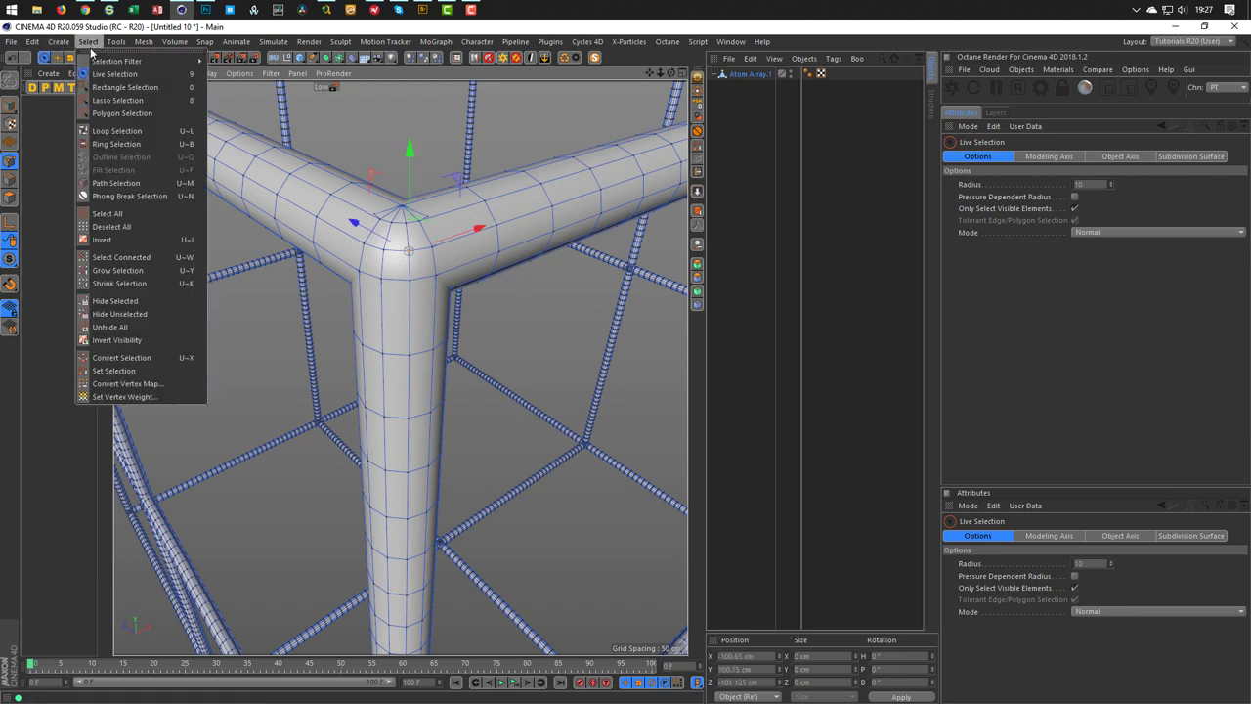
pyautogui.click(119, 396)
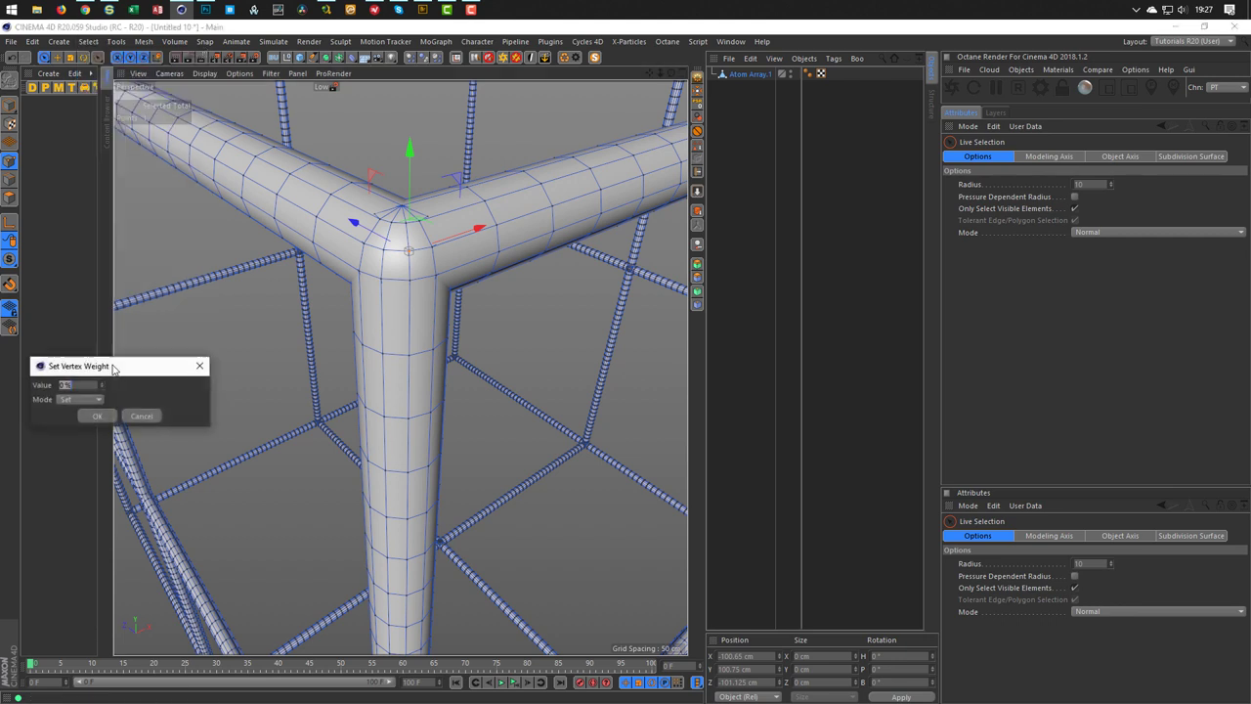
pyautogui.write('100')
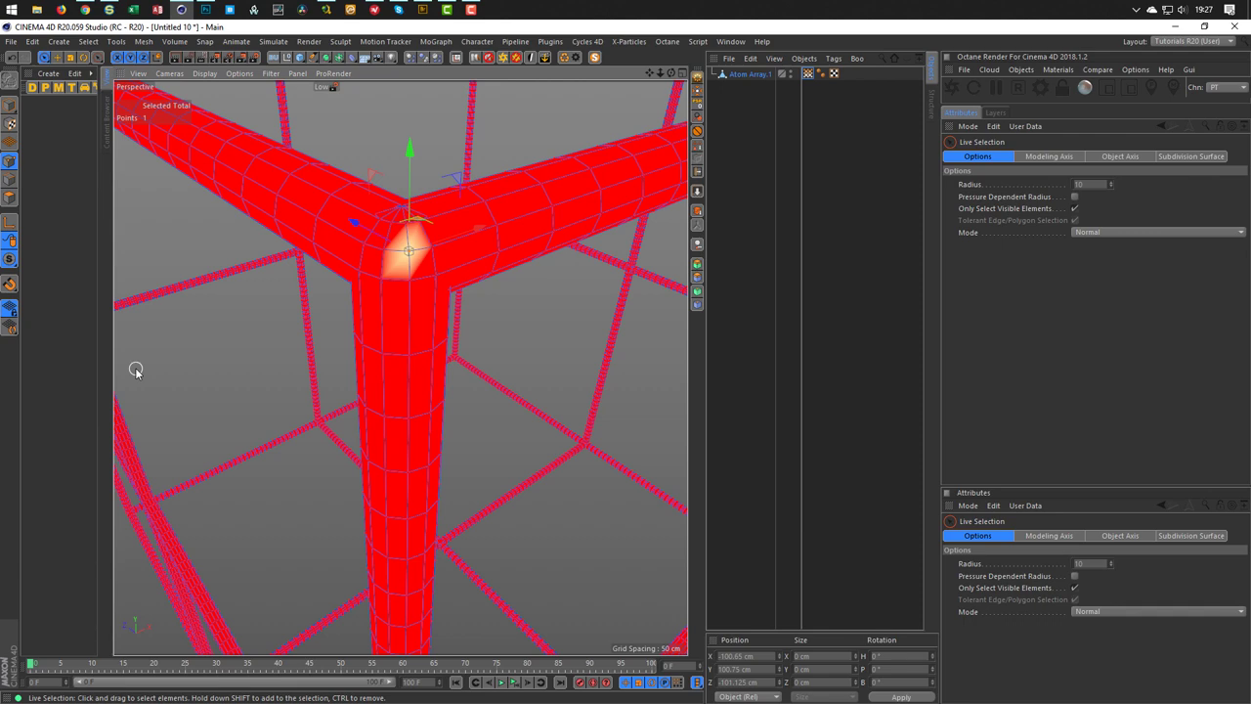
pyautogui.scroll(-10, 394, 249)
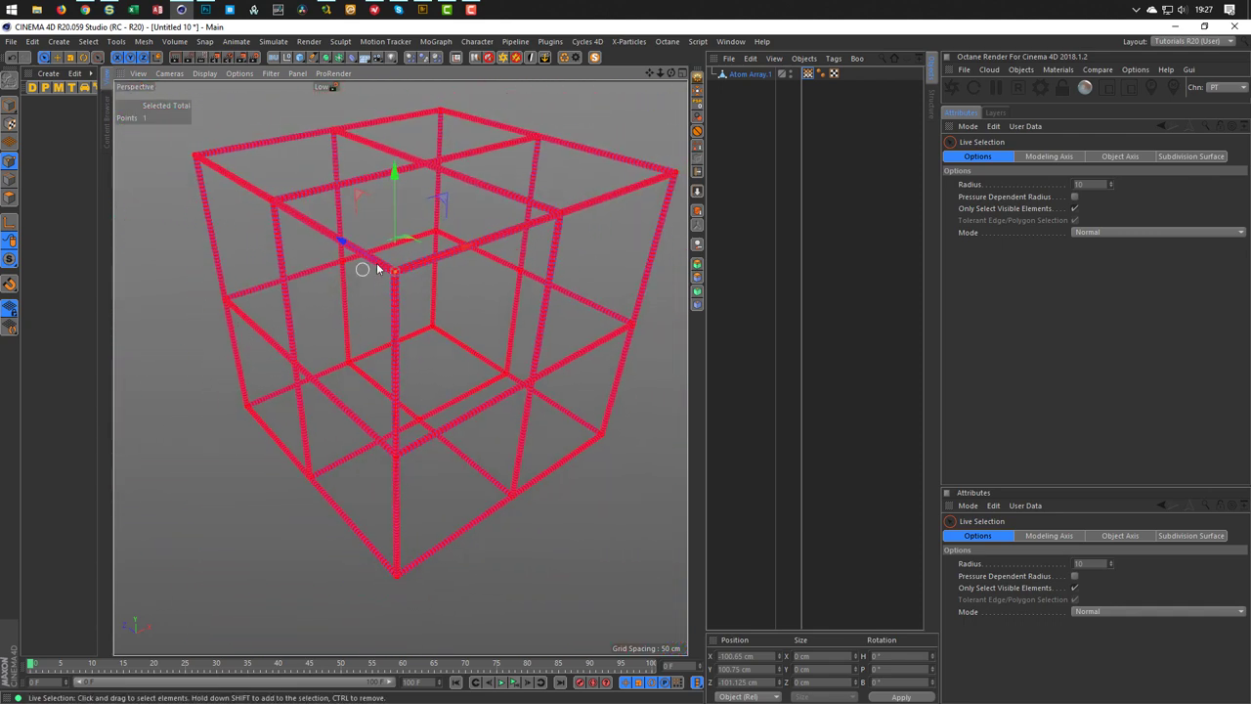
pyautogui.scroll(6, 391, 264)
pyautogui.scroll(-2, 357, 265)
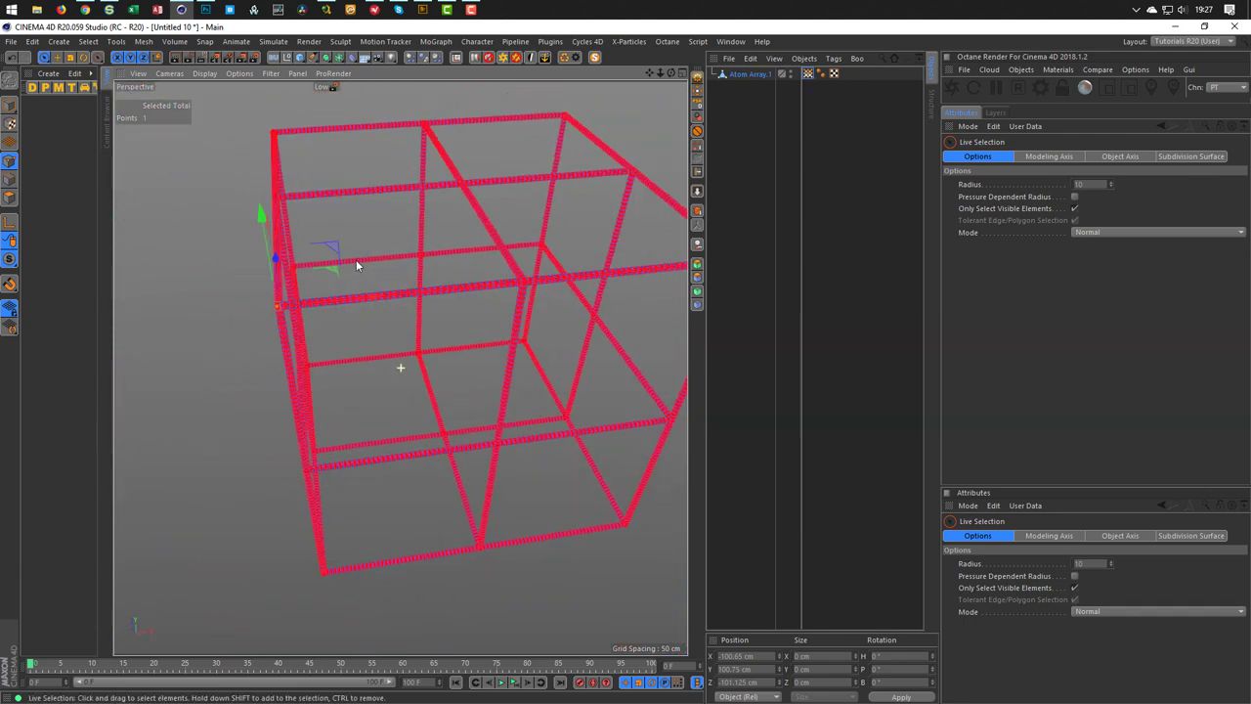
pyautogui.keyDown('alt'); pyautogui.moveTo(356, 265); pyautogui.dragTo(349, 209); pyautogui.keyUp('alt')
pyautogui.click(9, 105)
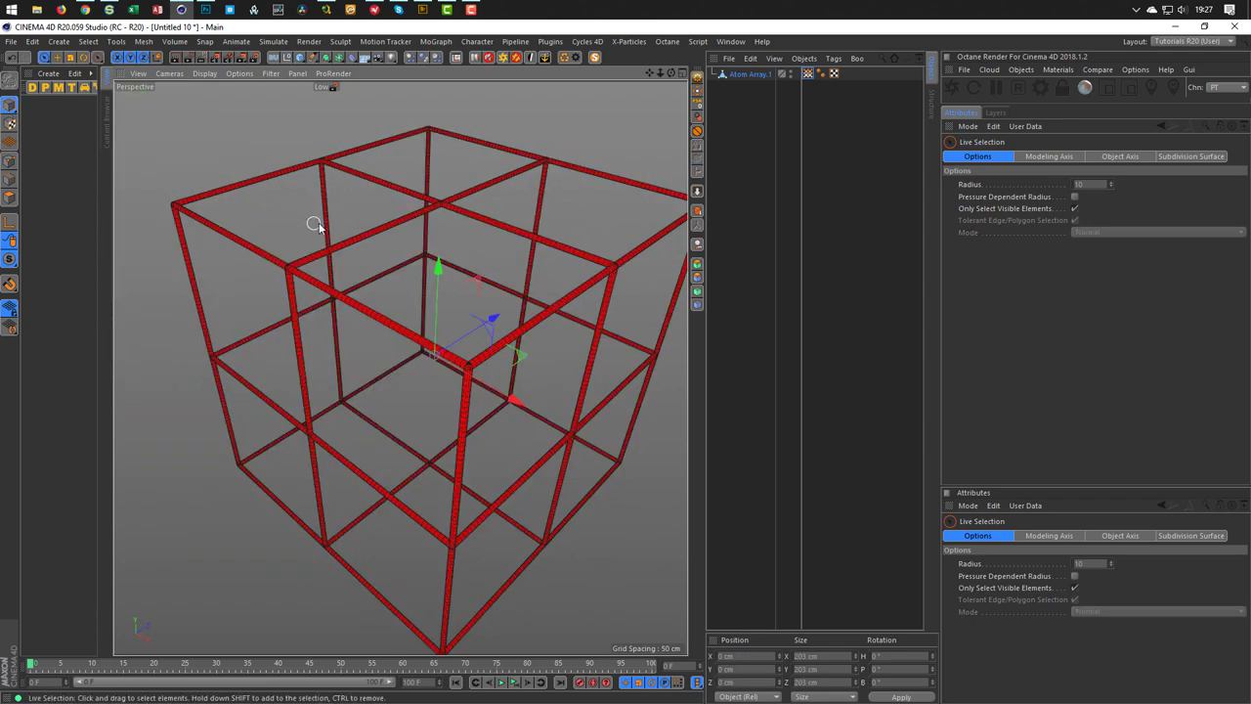
# Enable Use Fields on the cube's Vertexmap tag and set its Freeze layer to Grow with a 5 cm radius
pyautogui.click(808, 73)
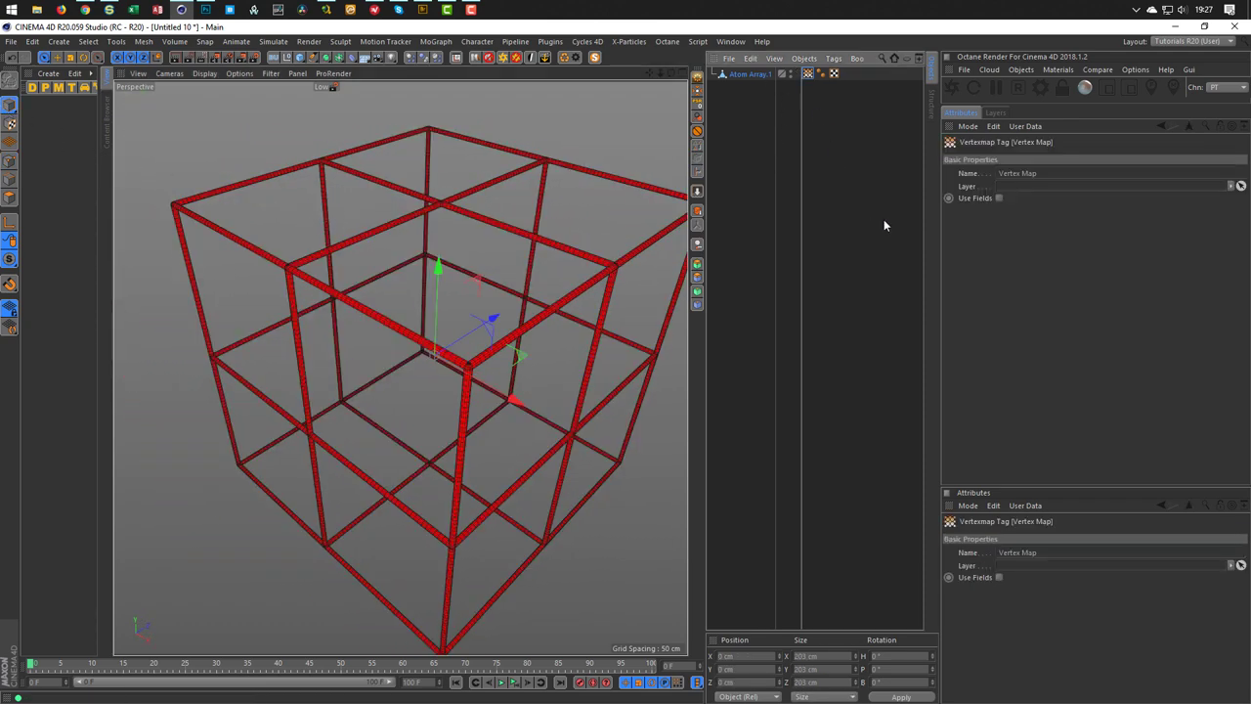
pyautogui.click(998, 197)
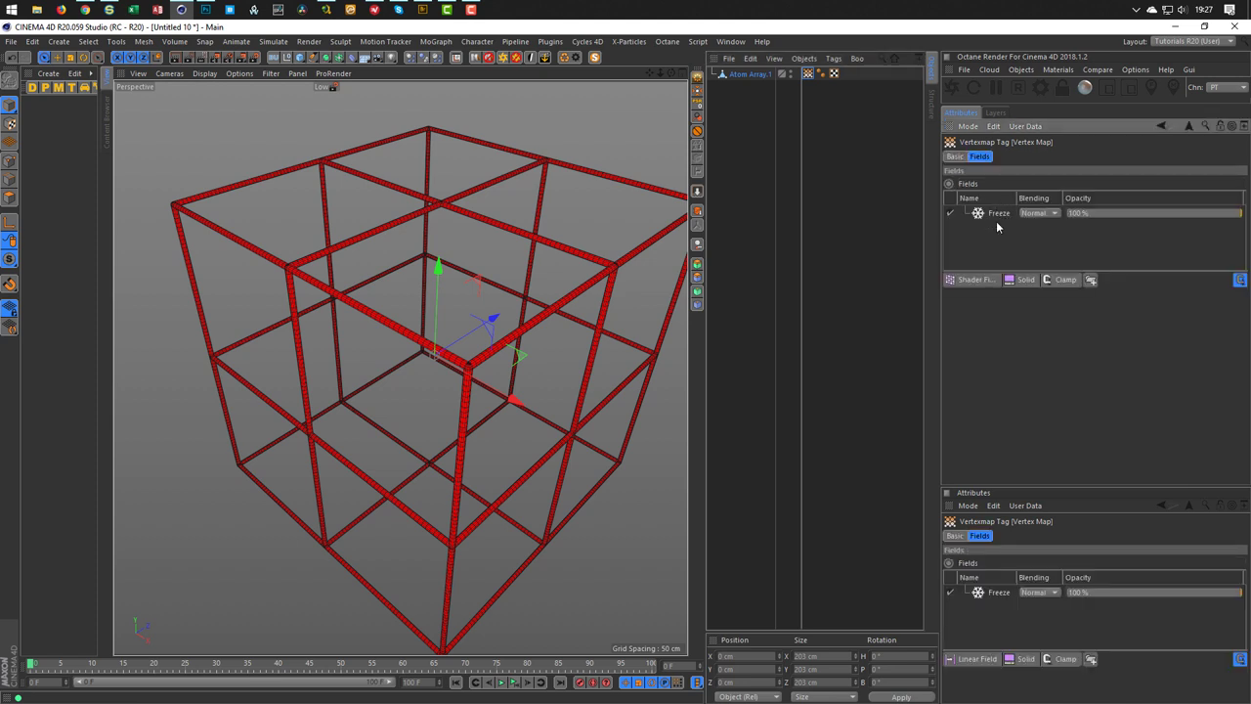
pyautogui.click(997, 214)
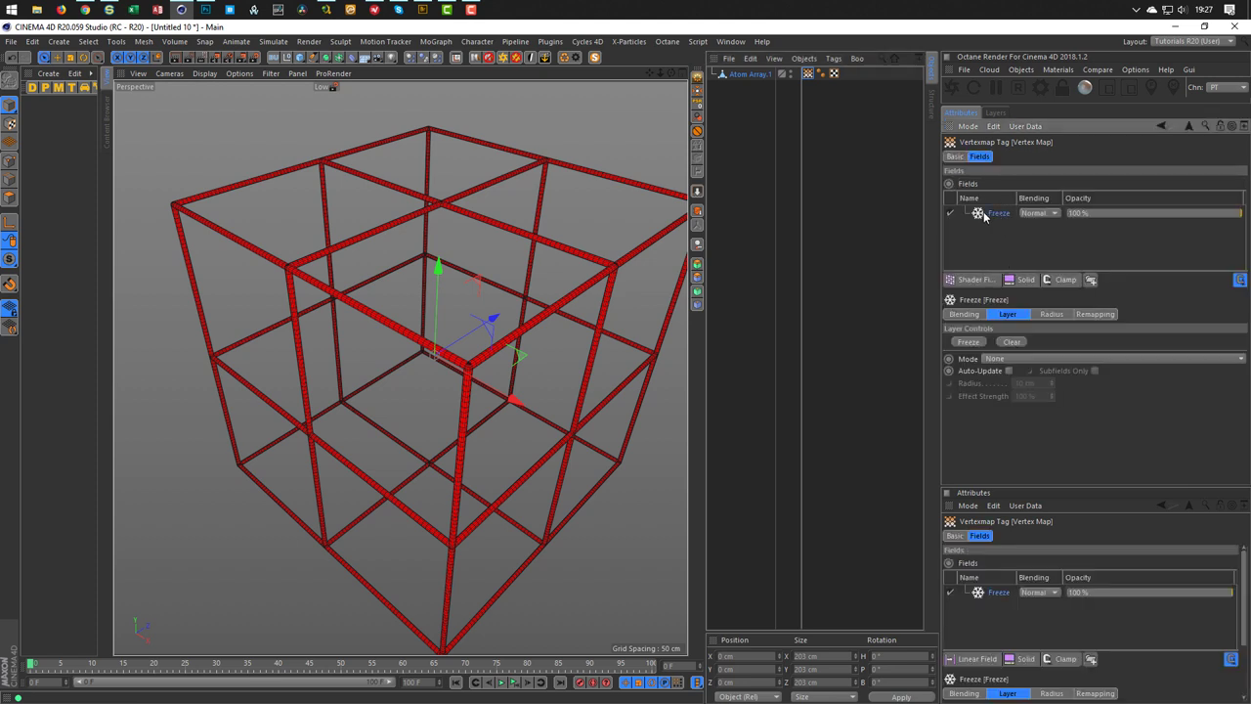
pyautogui.click(998, 359)
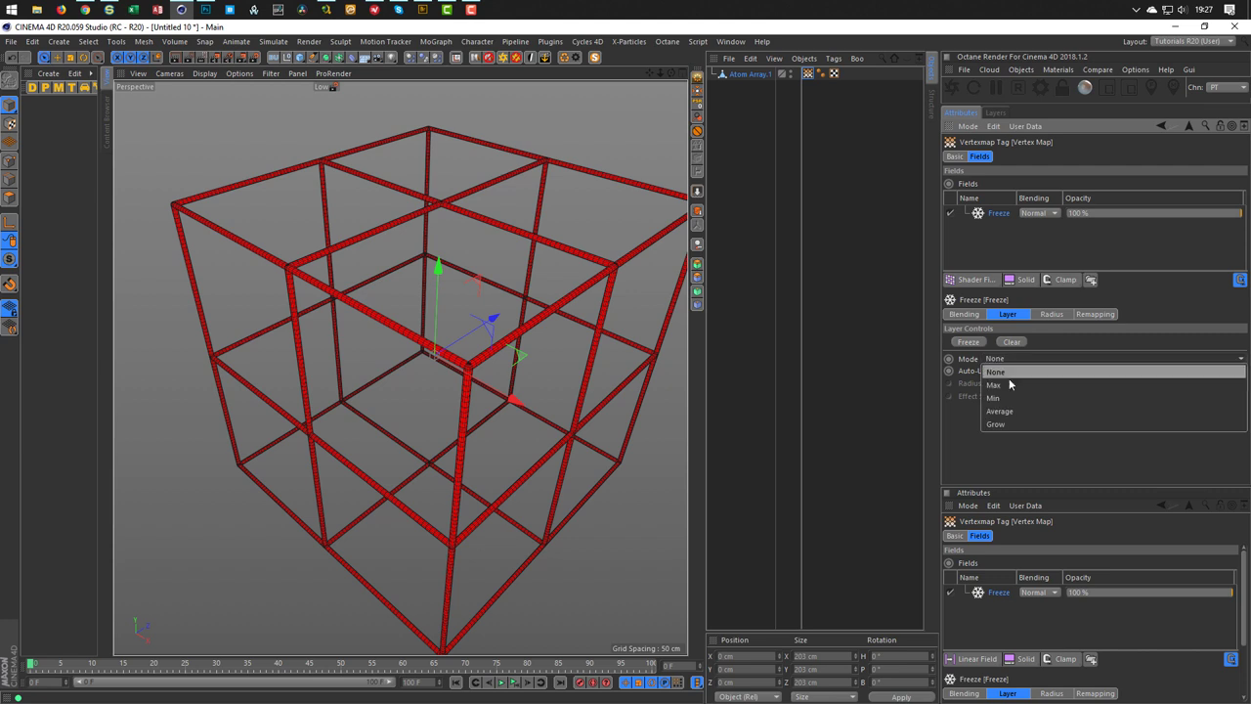
pyautogui.click(1004, 421)
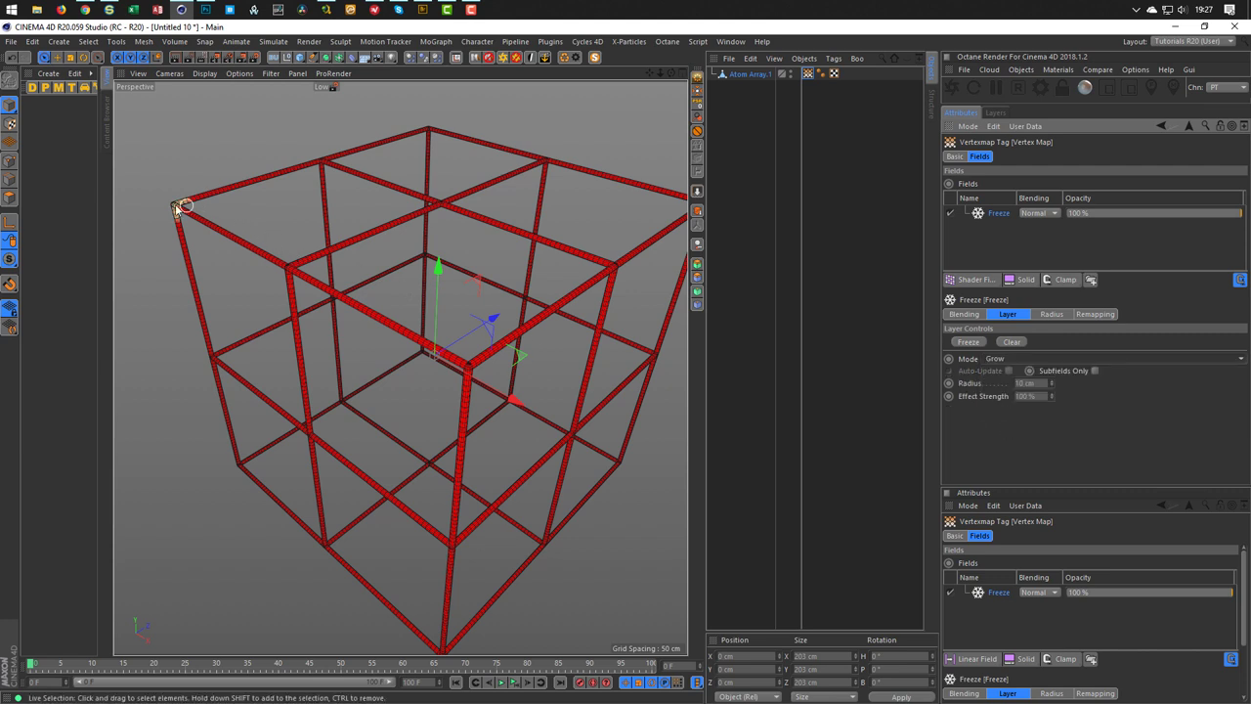
pyautogui.moveTo(1051, 383); pyautogui.dragTo(978, 393)
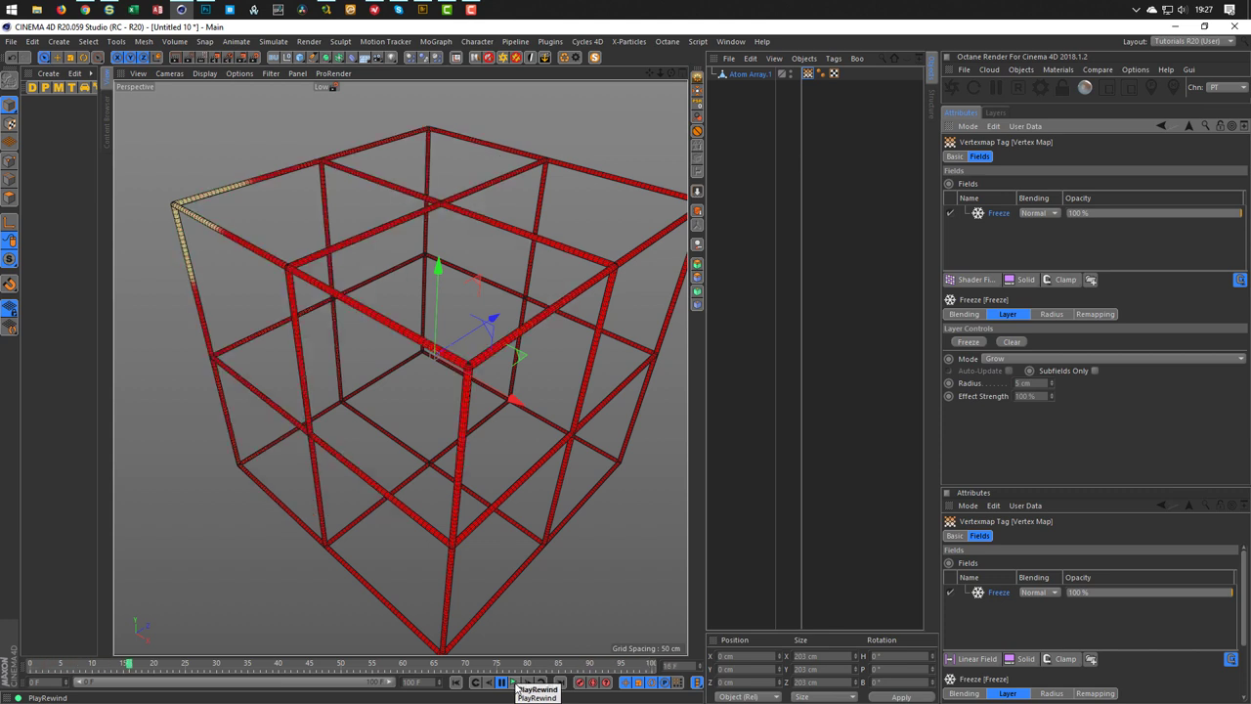
# Preview the growth with a 10 cm grow radius, then settle back on 5 cm
pyautogui.click(510, 682)
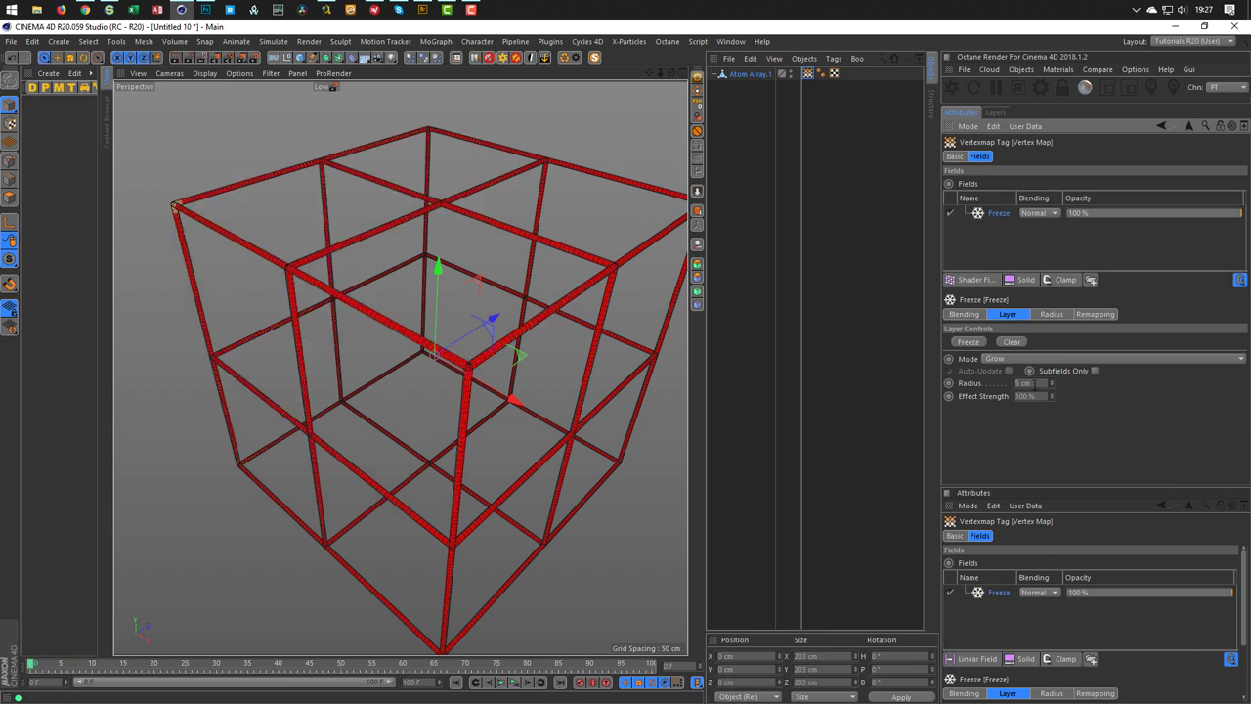
pyautogui.click(1023, 383)
pyautogui.write('10')
pyautogui.press('Return')
pyautogui.click(502, 682)
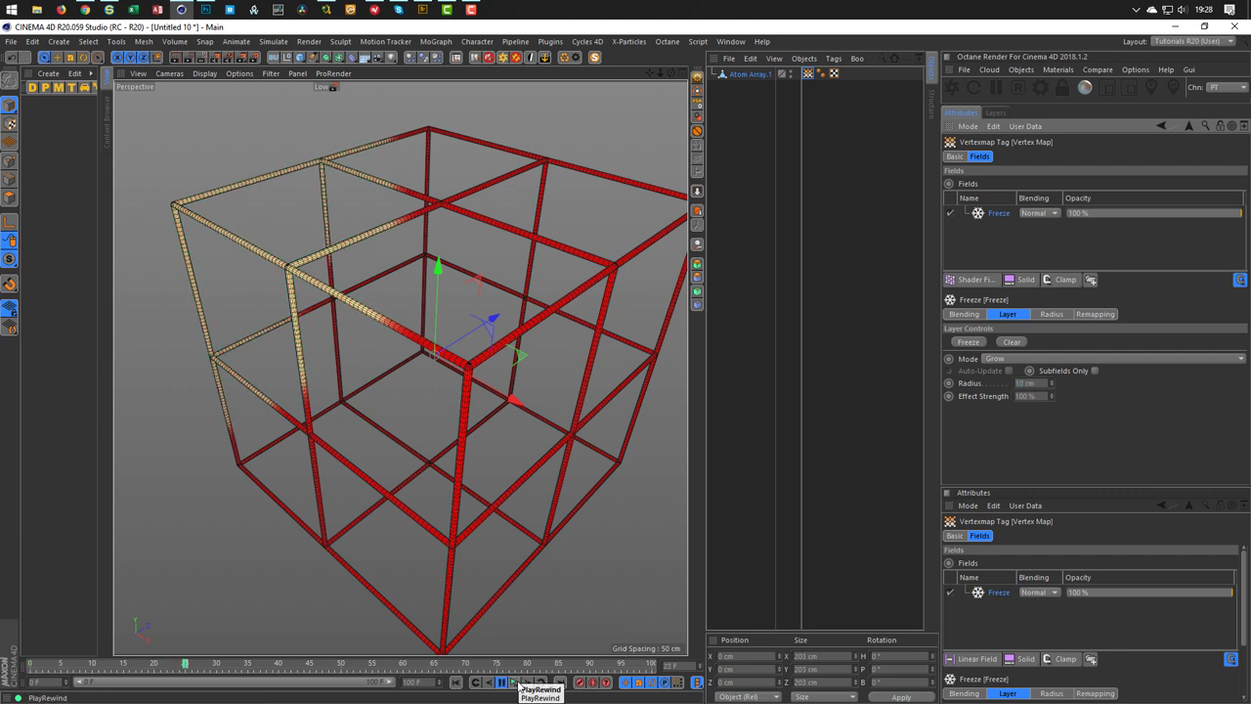
pyautogui.click(518, 684)
pyautogui.click(1023, 383)
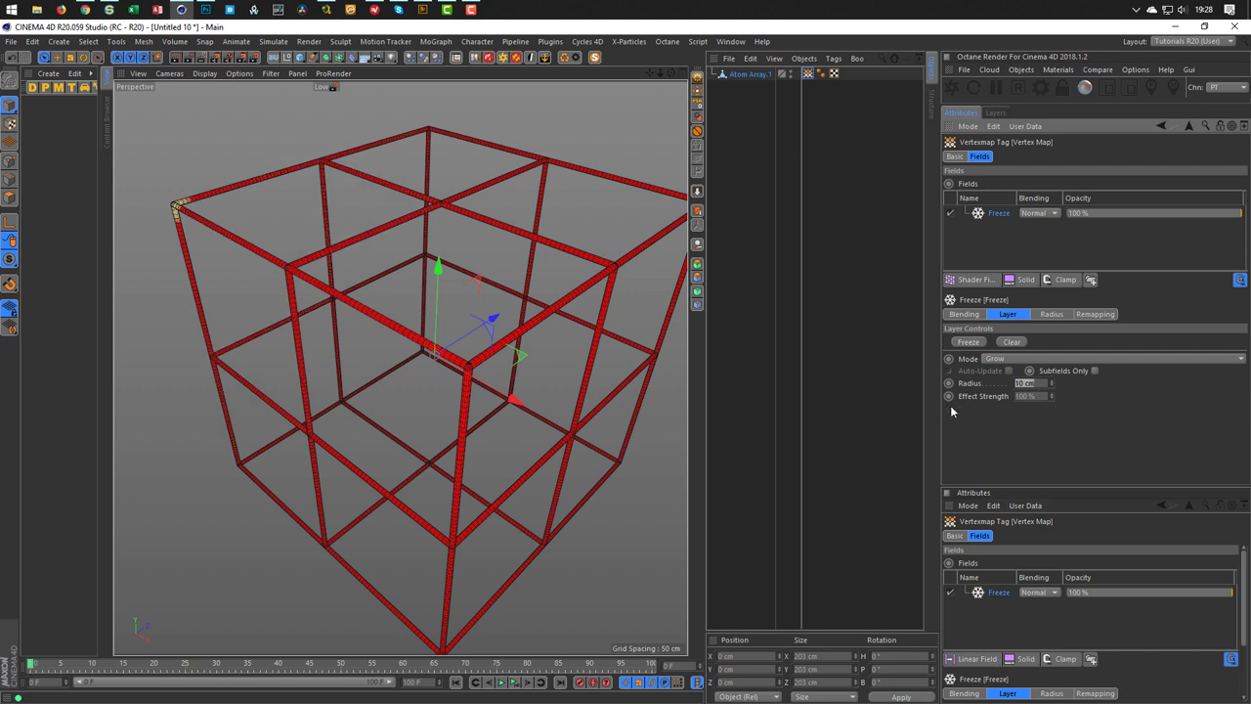
pyautogui.write('5')
pyautogui.press('Return')
pyautogui.click(12, 43)
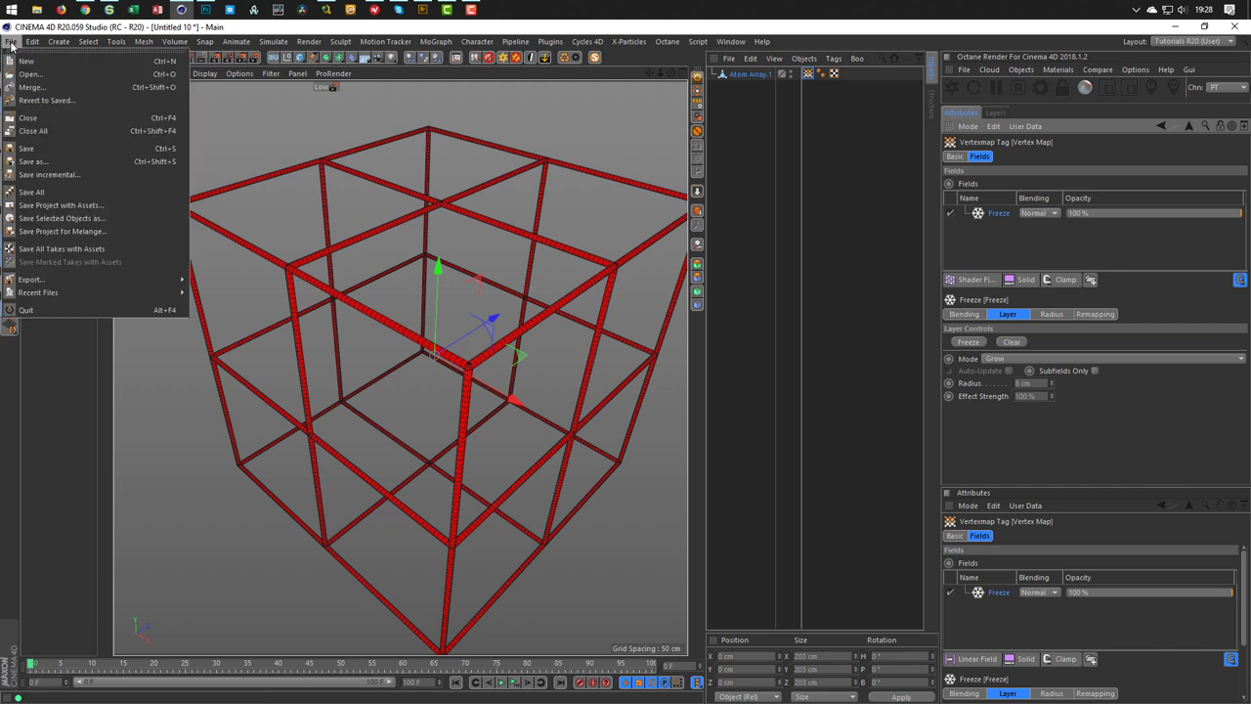
# Save Project with Assets into the _Temp folder under the name Growing_Selection
pyautogui.click(78, 205)
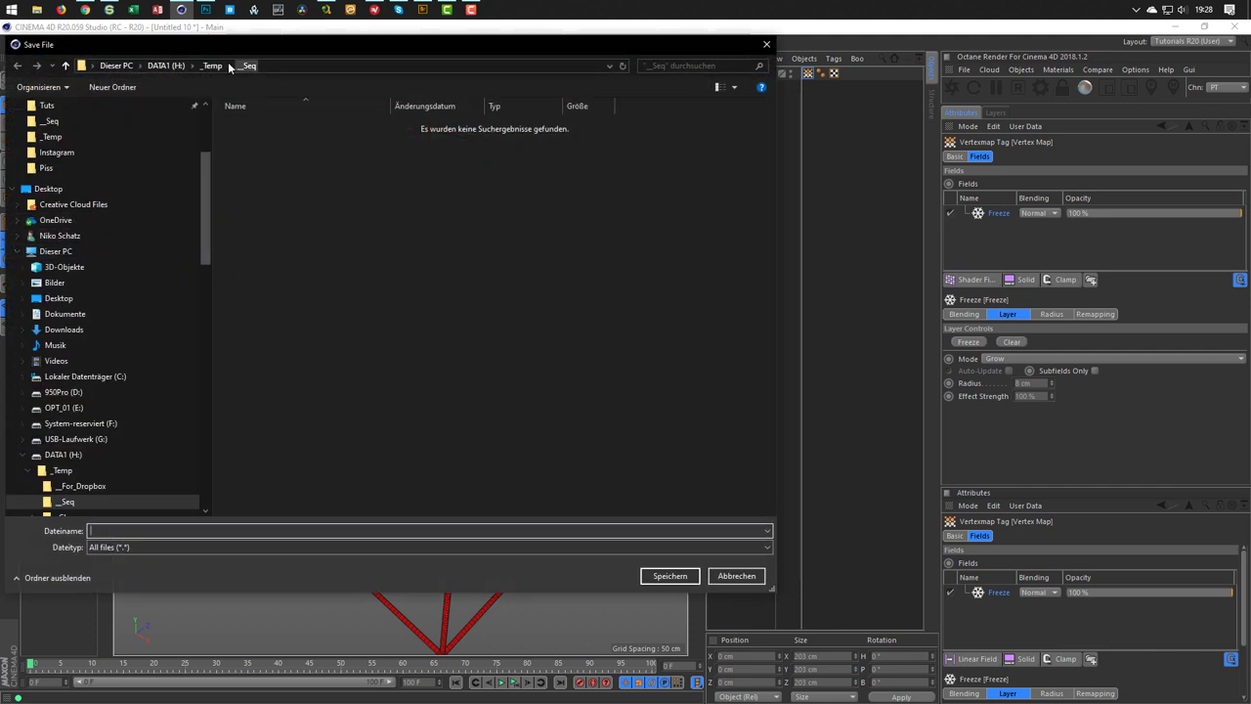
pyautogui.click(228, 65)
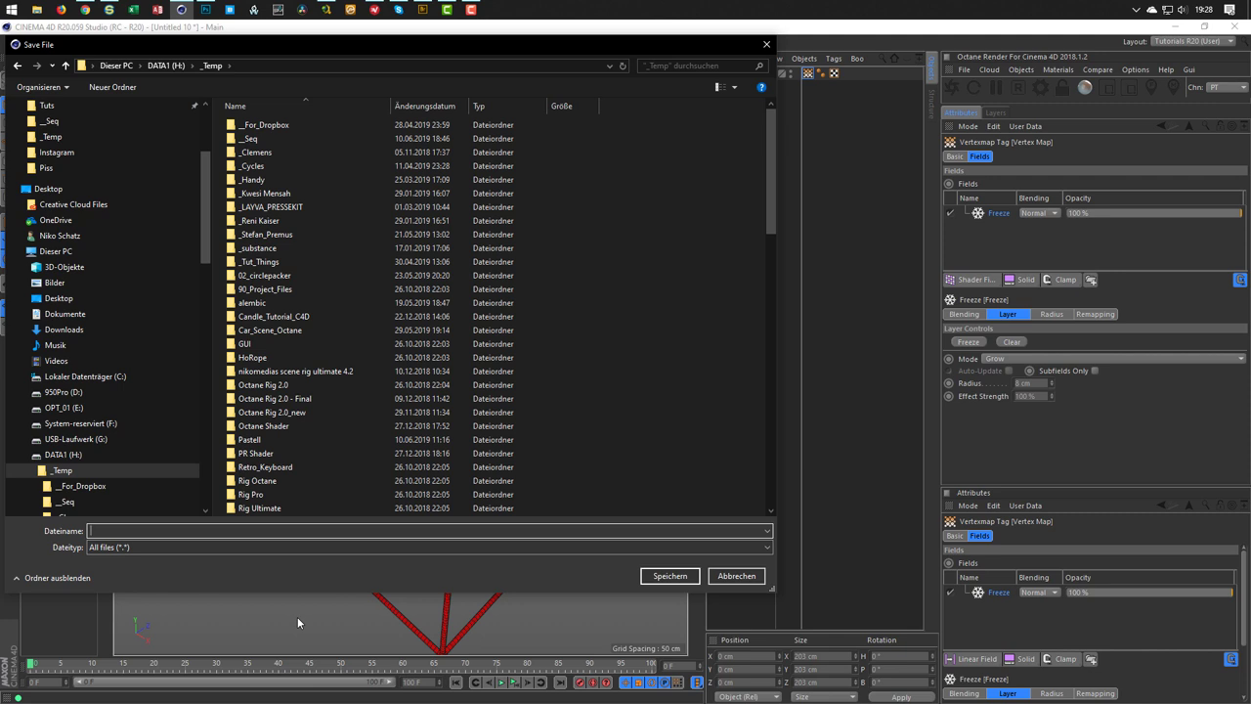
pyautogui.write('Growing_Clones')
pyautogui.press('BackSpace')
pyautogui.press('BackSpace')
pyautogui.press('BackSpace')
pyautogui.press('BackSpace')
pyautogui.press('BackSpace')
pyautogui.press('BackSpace')
pyautogui.write('Selection')
pyautogui.press('Return')
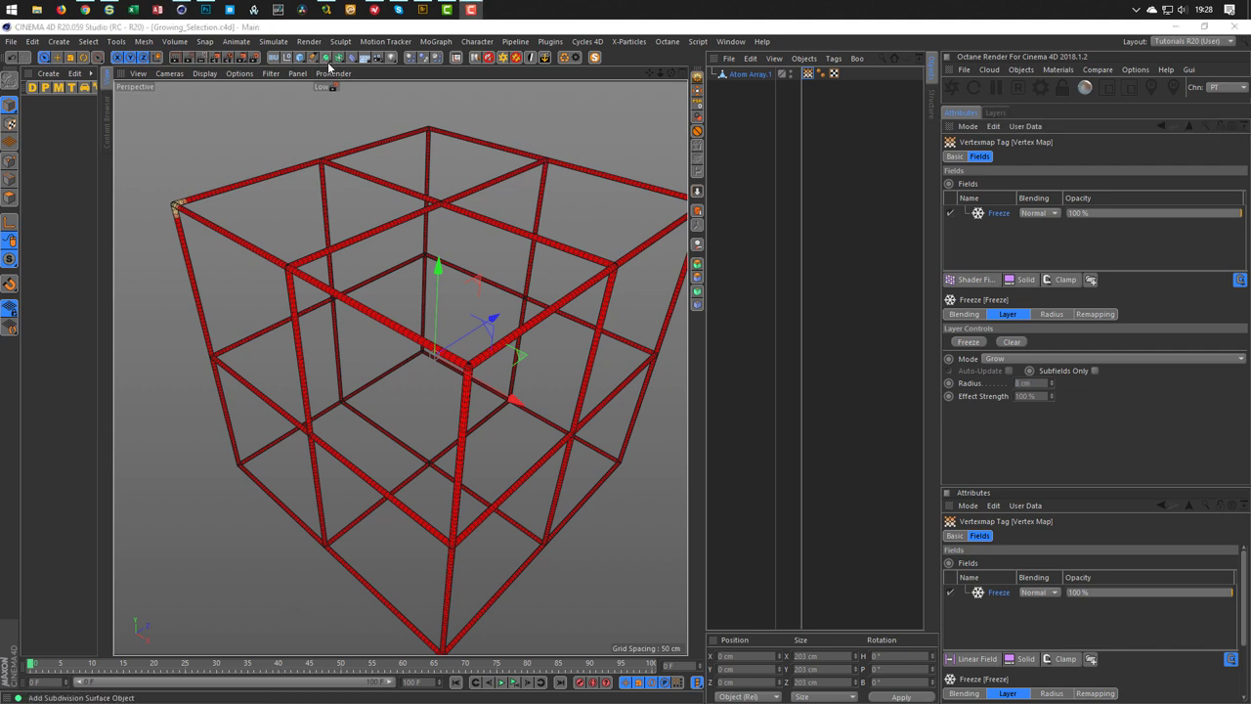
# Add a Sphere primitive with a 5 cm radius
pyautogui.keyDown('alt'); pyautogui.moveTo(332, 103); pyautogui.dragTo(343, 184); pyautogui.keyUp('alt')
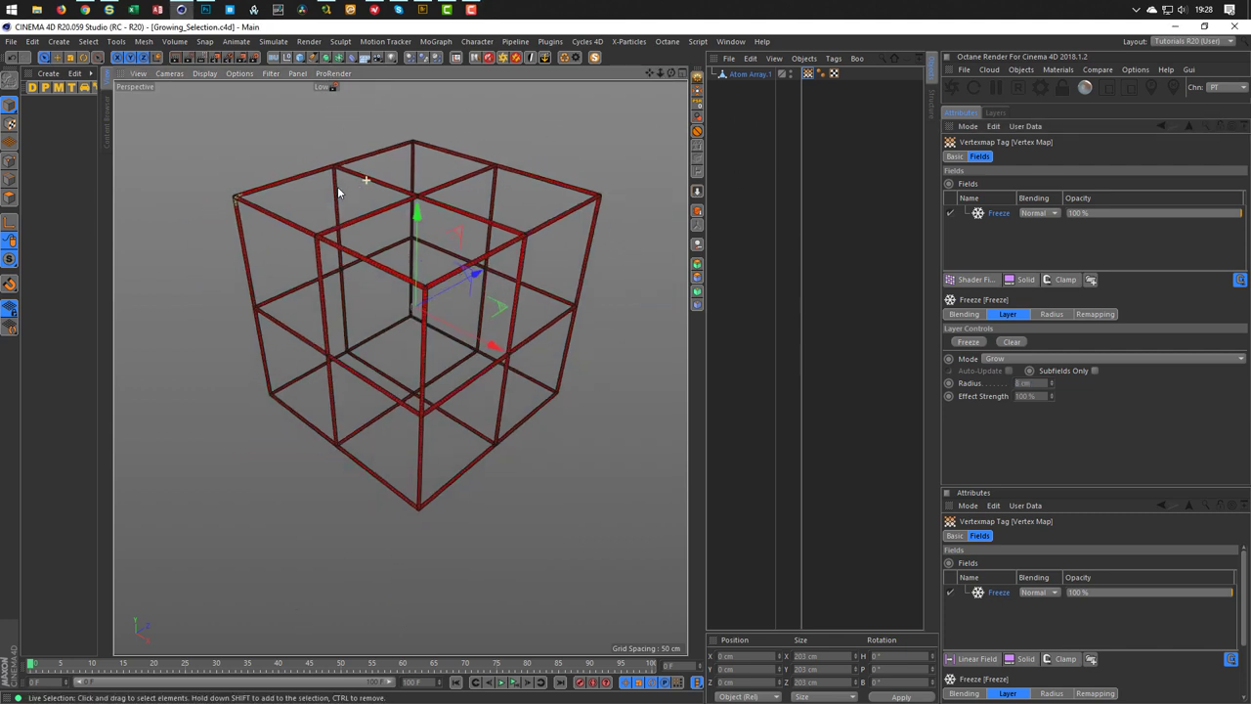
pyautogui.click(300, 57)
pyautogui.click(561, 101)
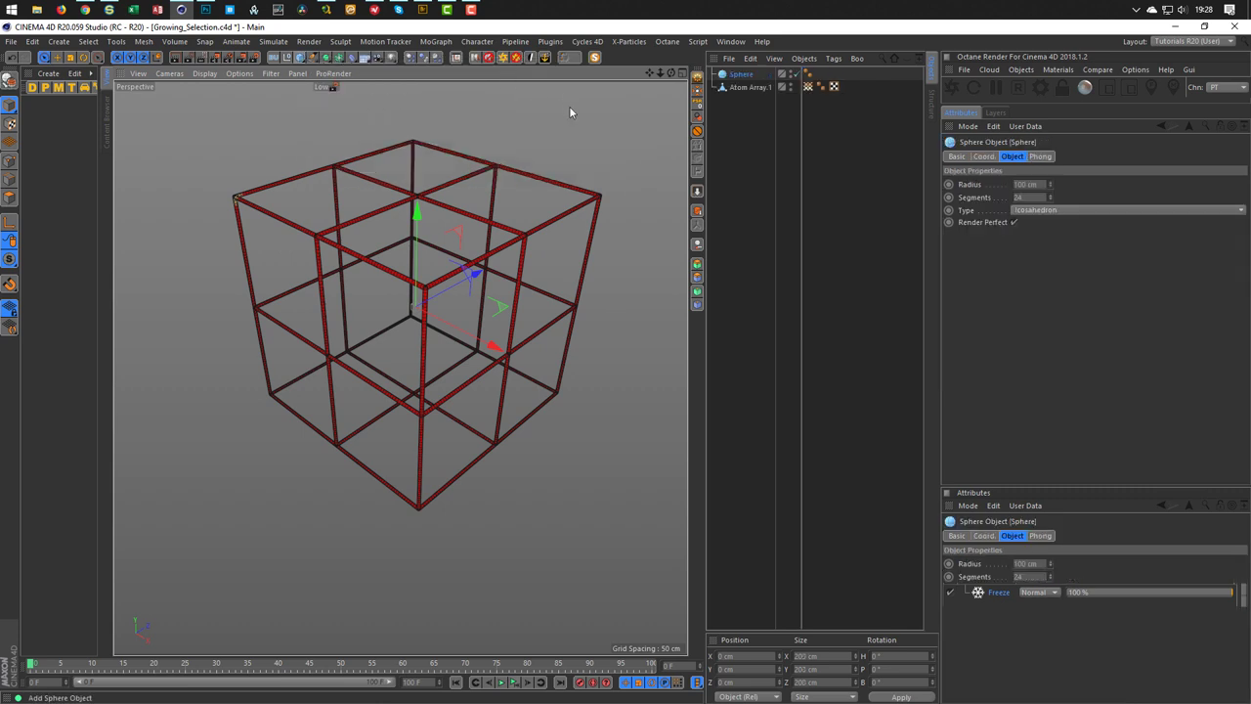
pyautogui.click(1026, 184)
pyautogui.write('5')
pyautogui.press('Return')
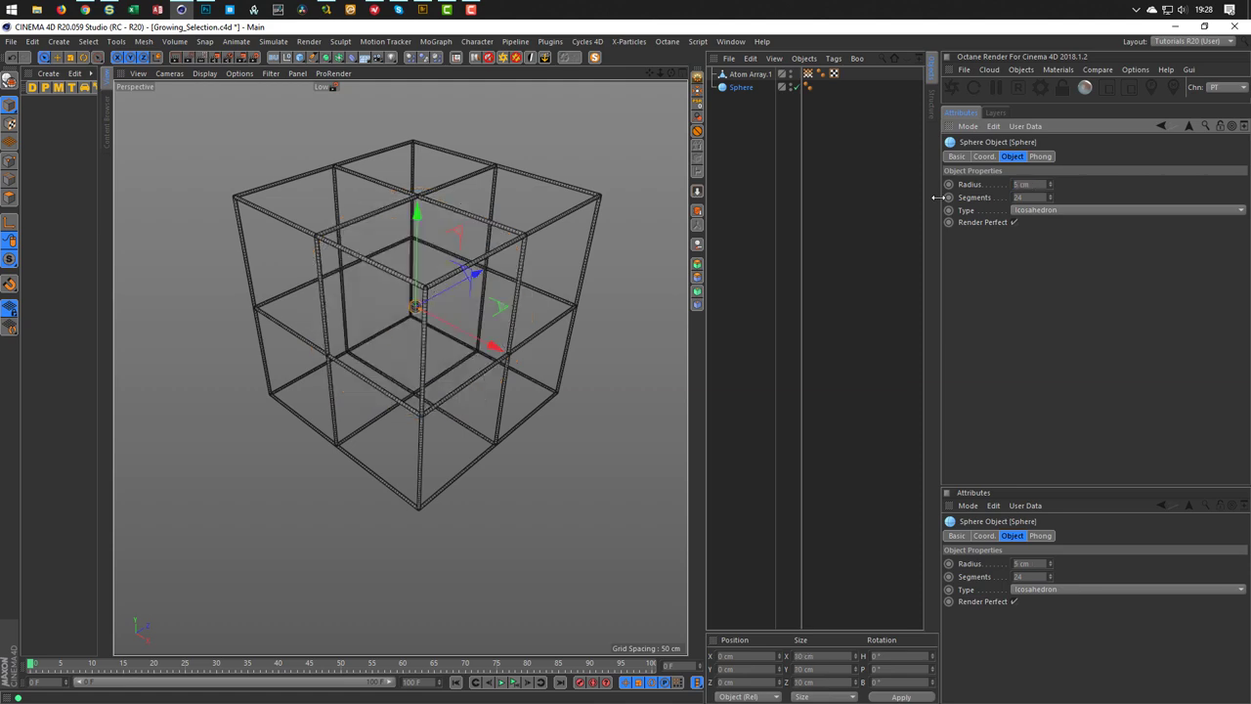
pyautogui.keyDown('alt'); pyautogui.moveTo(414, 306); pyautogui.dragTo(438, 321); pyautogui.keyUp('alt')
pyautogui.scroll(5, 416, 308)
pyautogui.scroll(-5, 441, 311)
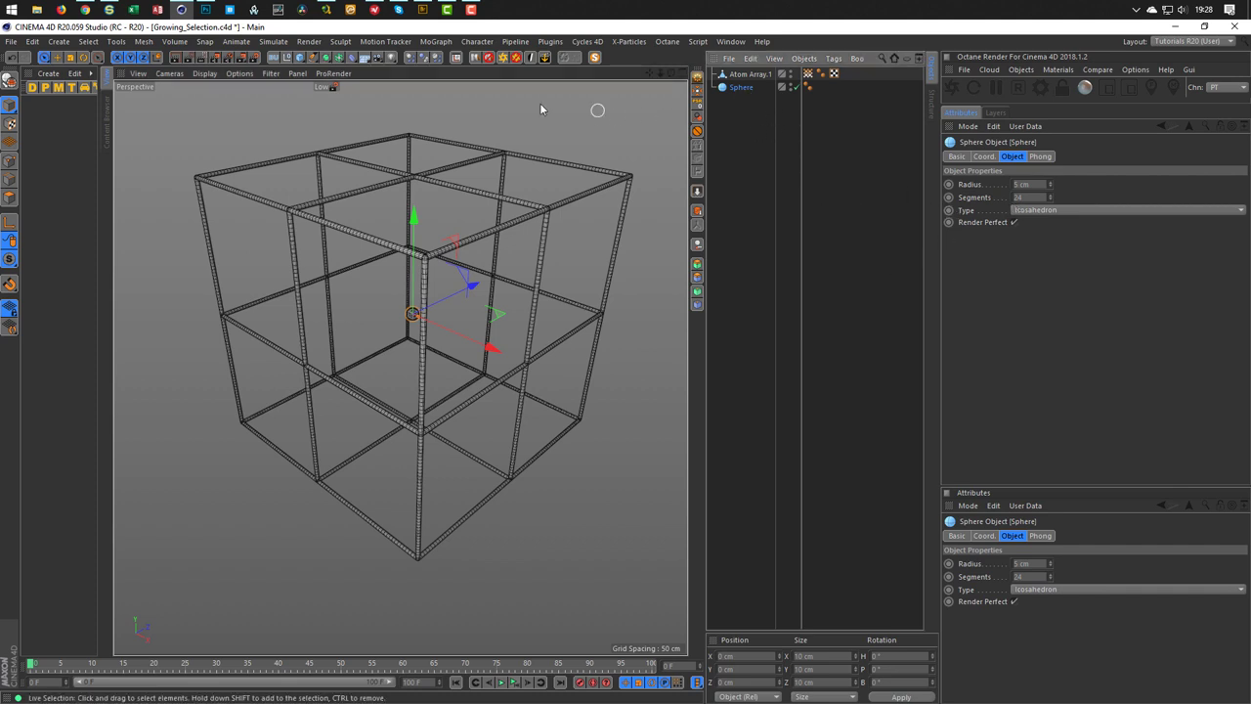
# Put the sphere in a Cloner in Object mode targeting Atom Array.1 with Count 300
pyautogui.click(436, 41)
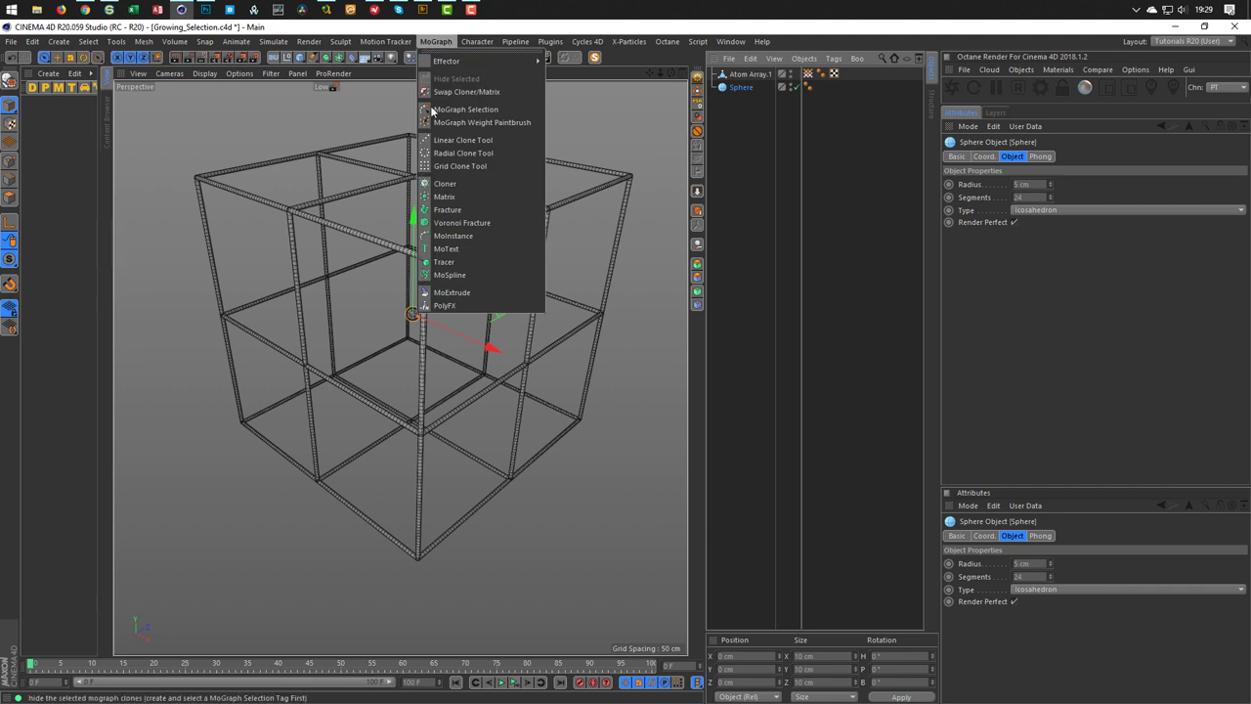
pyautogui.keyDown('alt'); pyautogui.click(458, 189); pyautogui.keyUp('alt')
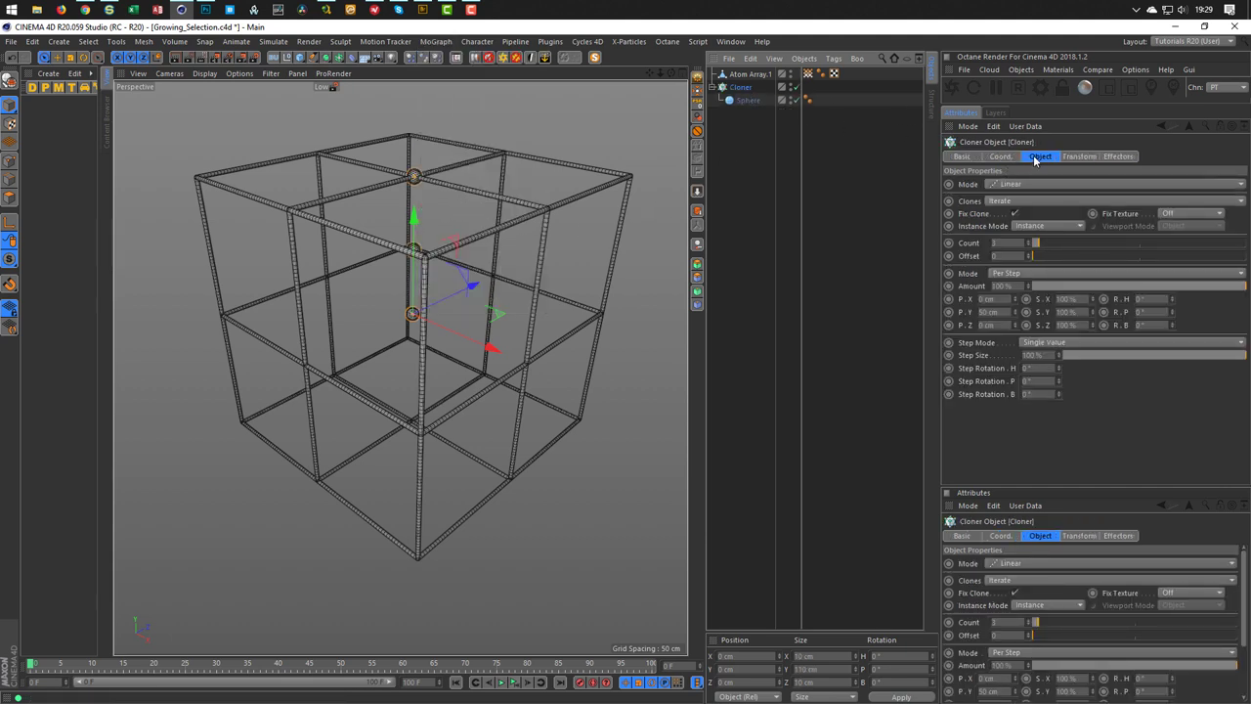
pyautogui.click(1030, 185)
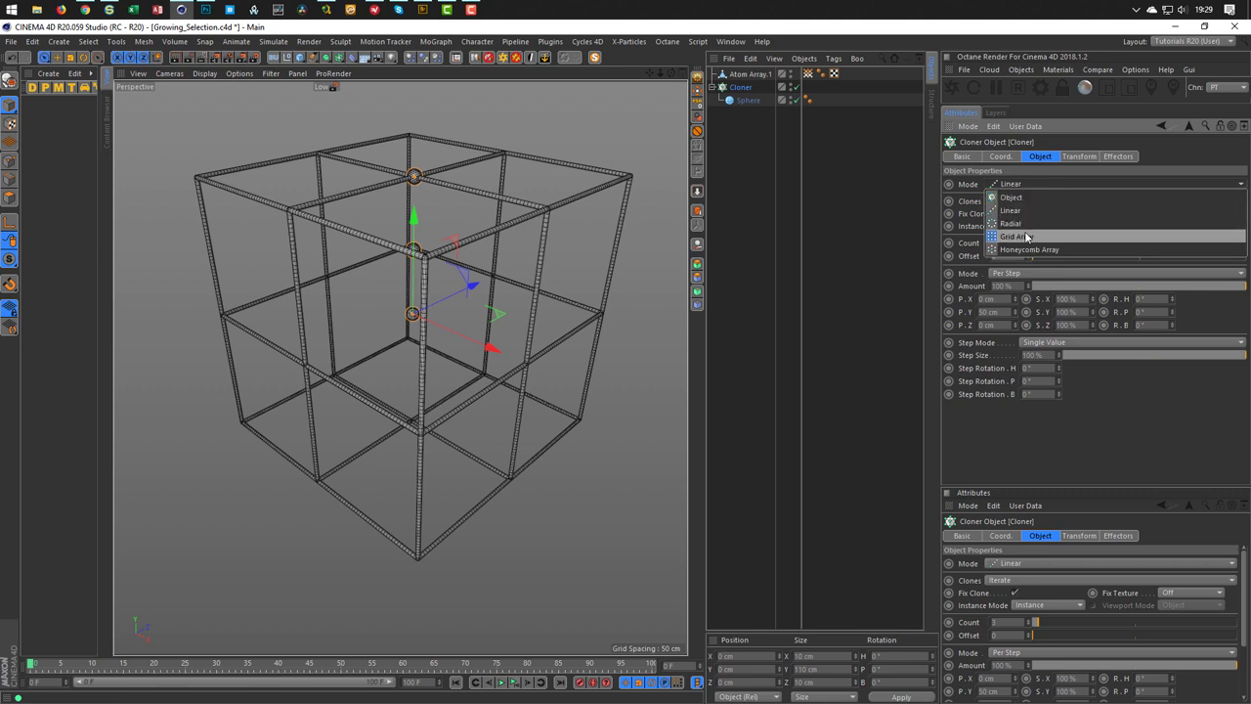
pyautogui.click(1030, 199)
pyautogui.moveTo(760, 76)
pyautogui.mouseDown()
pyautogui.moveTo(916, 235)
pyautogui.moveTo(993, 221)
pyautogui.moveTo(1026, 245)
pyautogui.mouseUp()
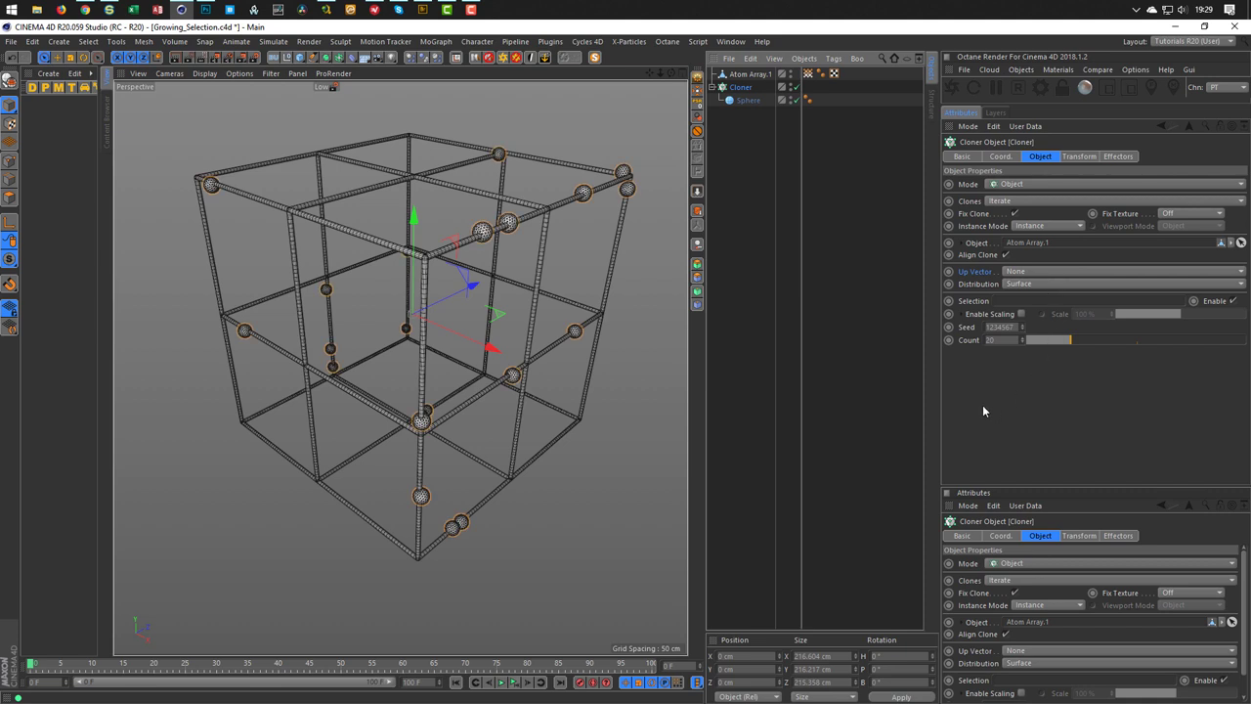
pyautogui.doubleClick(1002, 339)
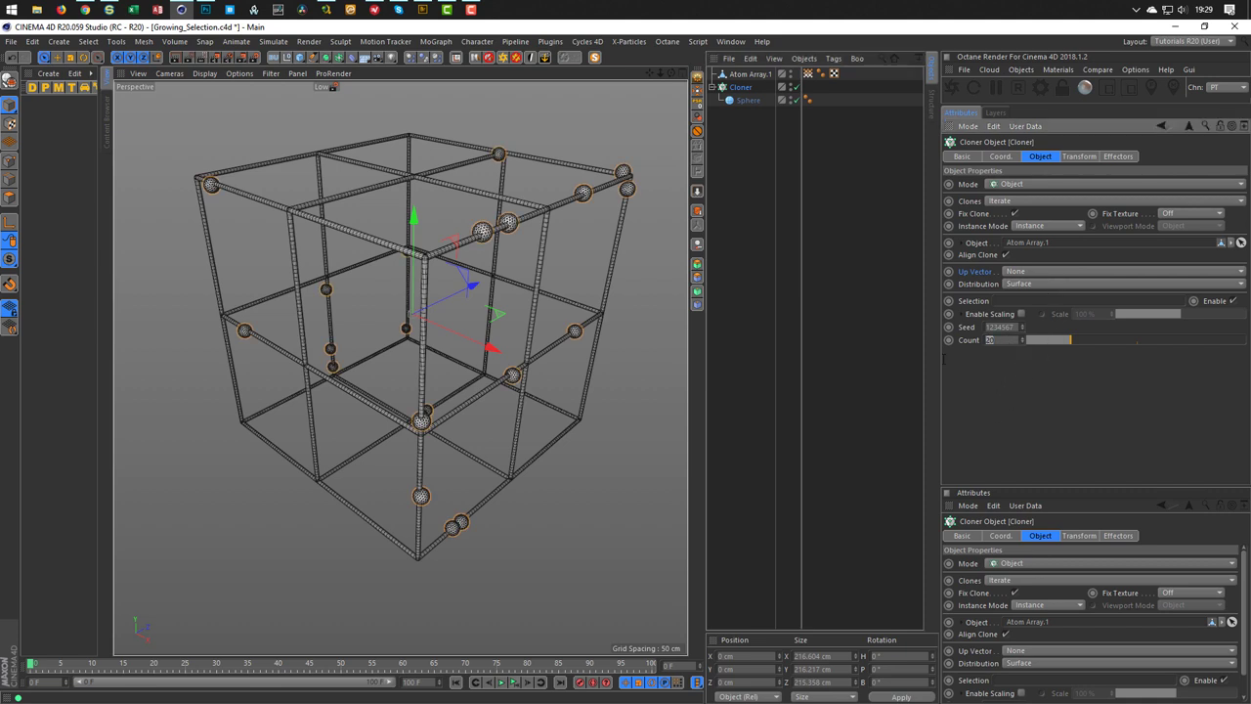
pyautogui.write('300')
pyautogui.press('Return')
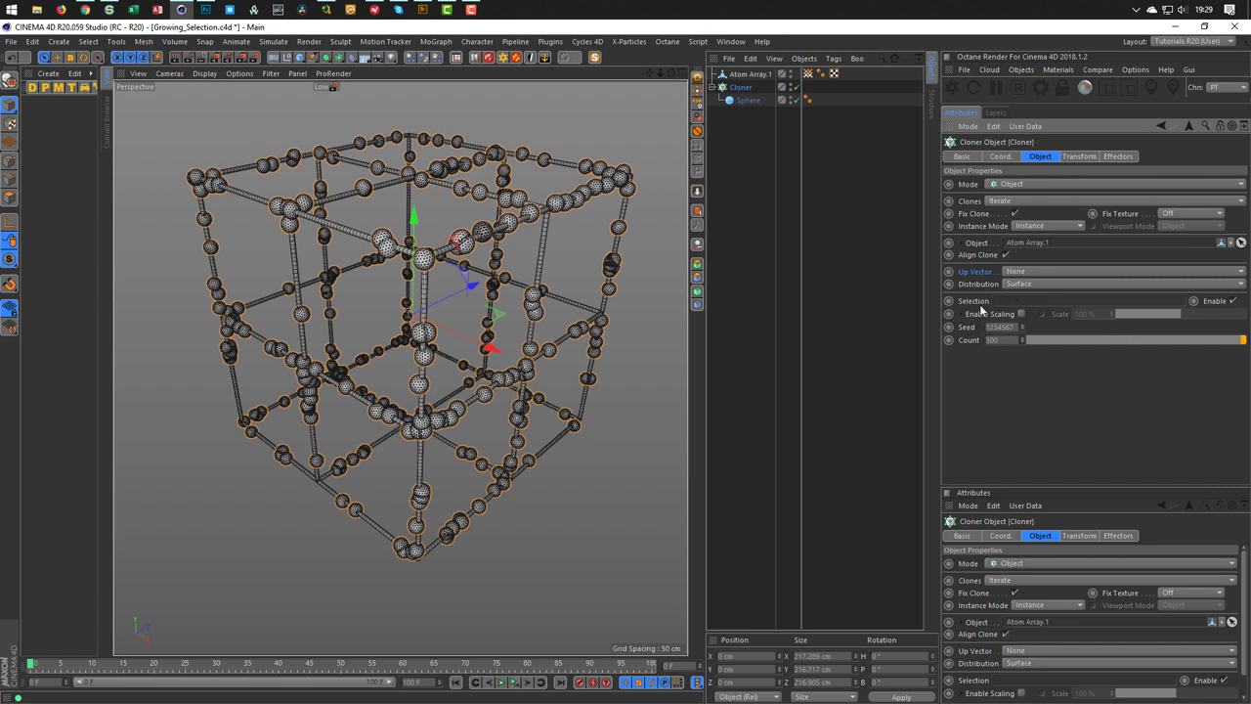
# Try limiting the clones to the vertex map, then clear it from the Selection field
pyautogui.moveTo(808, 99); pyautogui.dragTo(1014, 307)
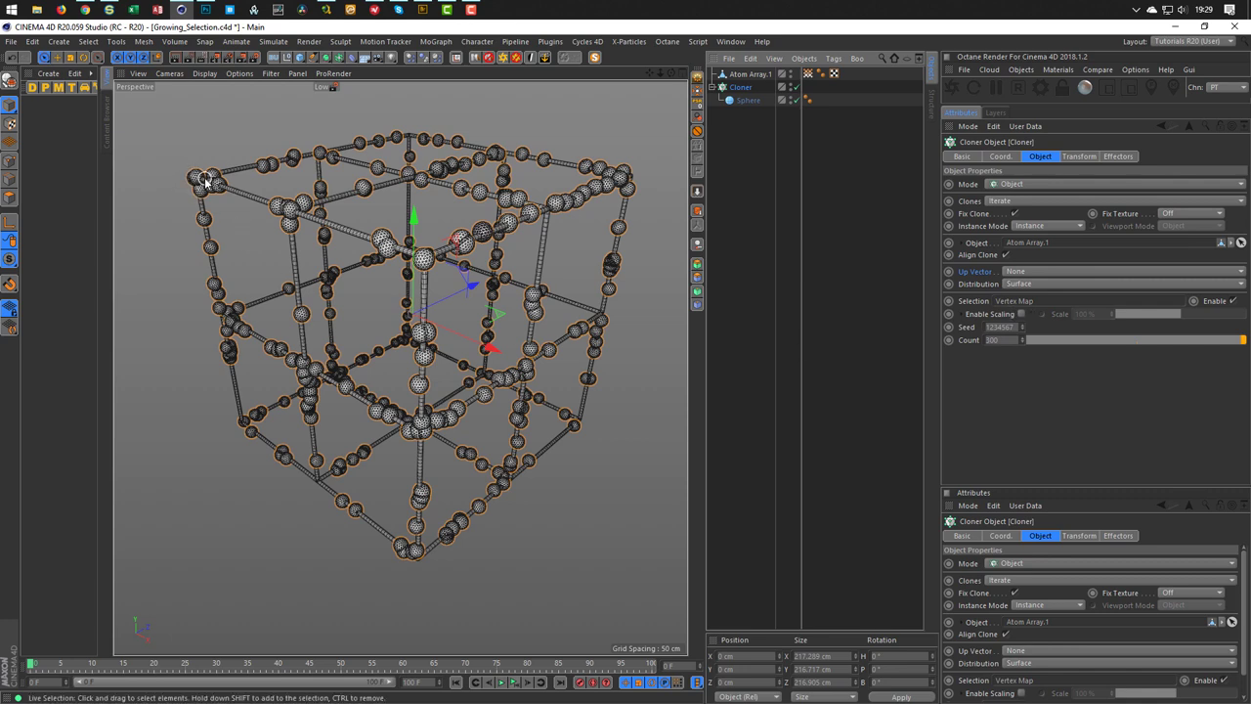
pyautogui.click(1016, 301)
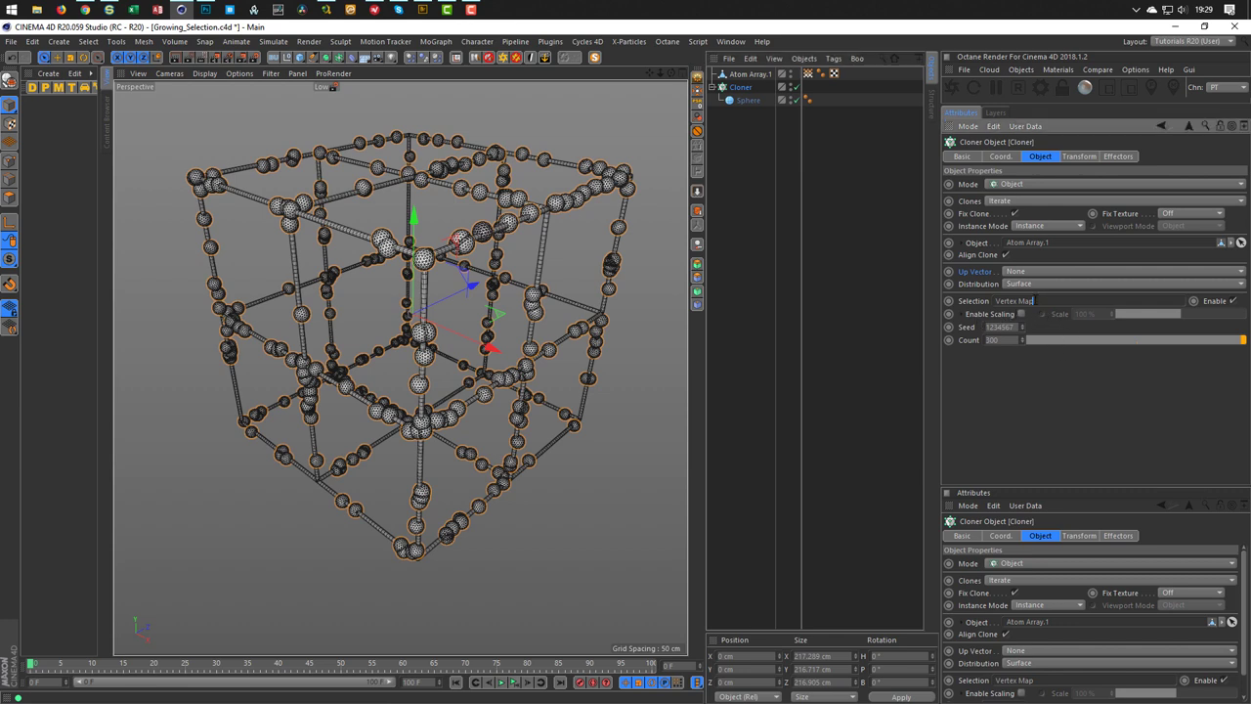
pyautogui.press('BackSpace')
# Store Atom Array.1's polygon selection in a Polygon Selection tag
pyautogui.click(744, 75)
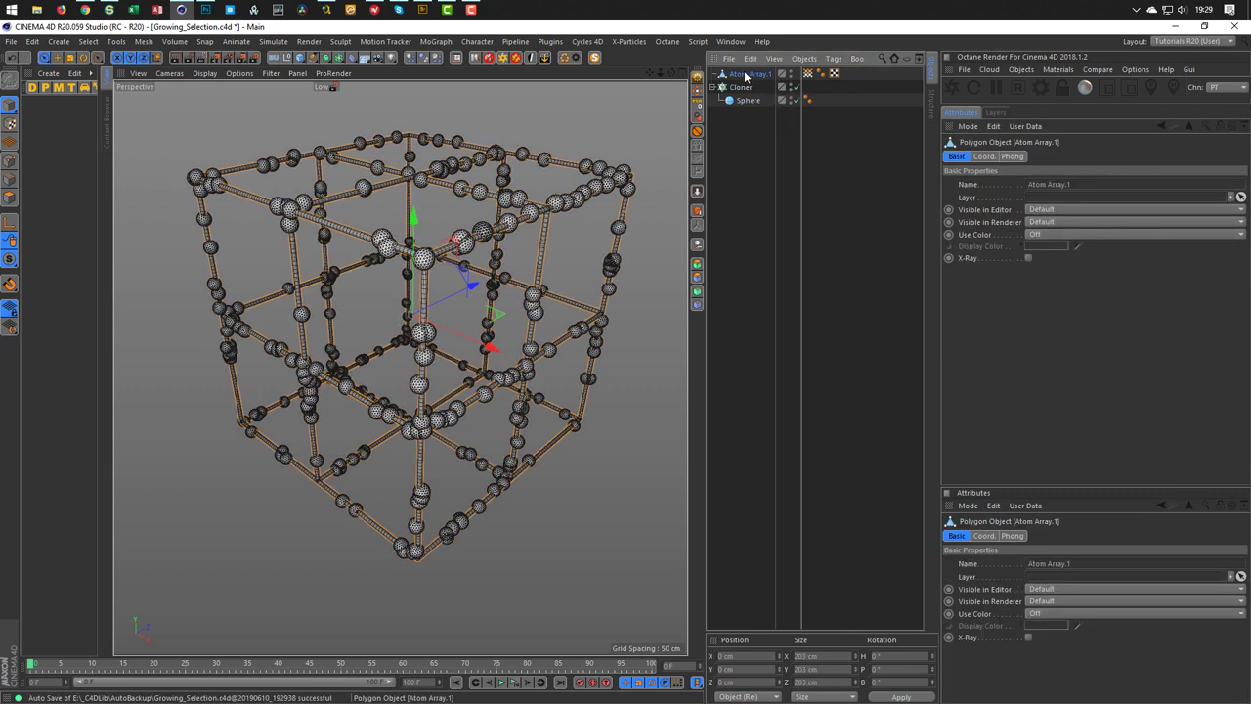
pyautogui.click(10, 201)
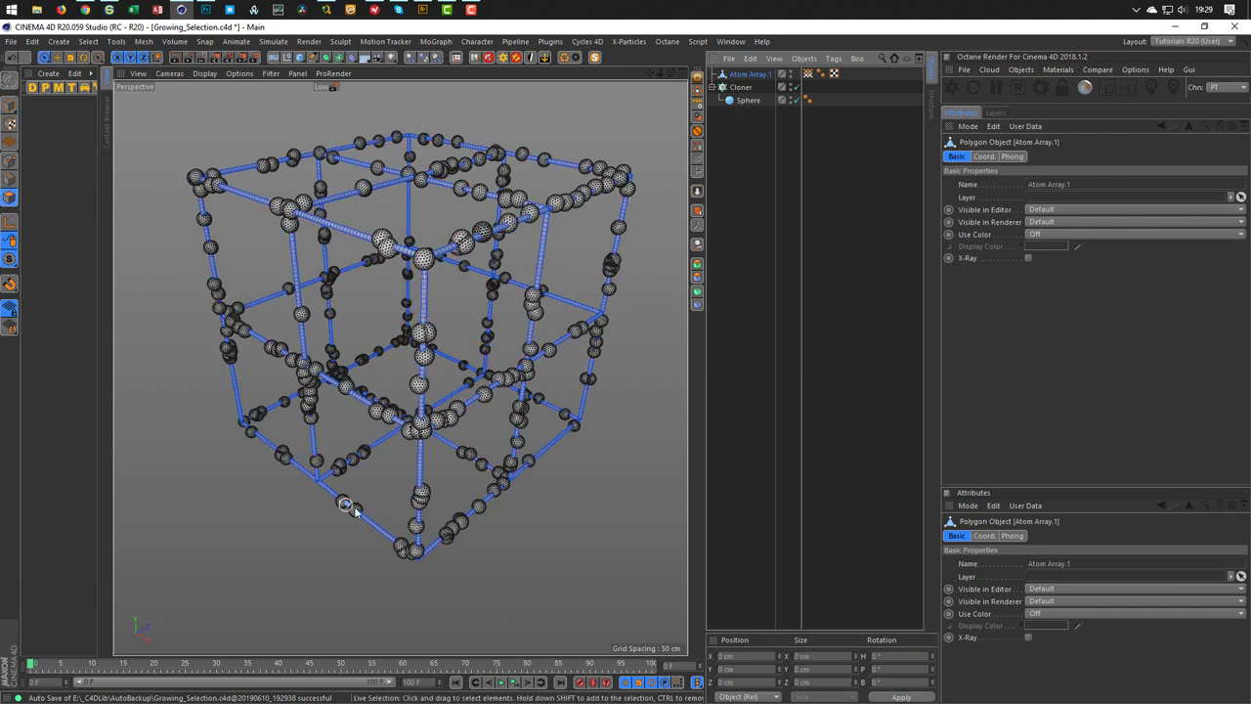
pyautogui.click(698, 149)
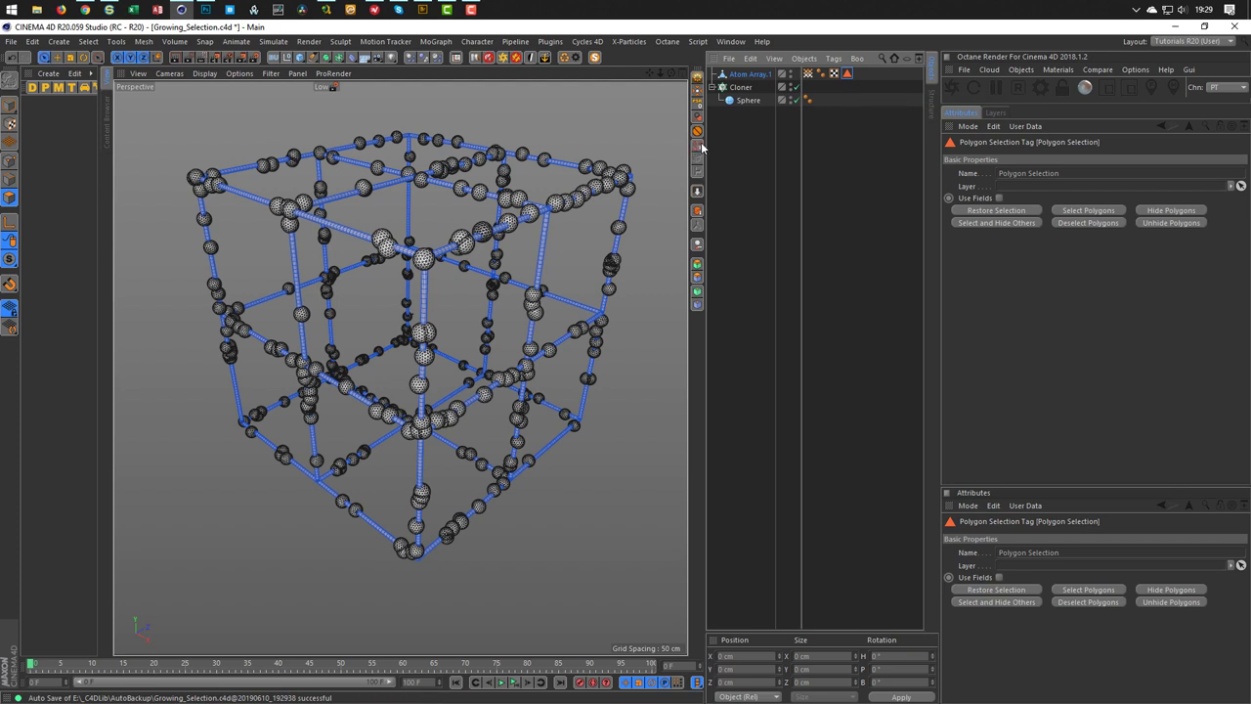
pyautogui.click(88, 41)
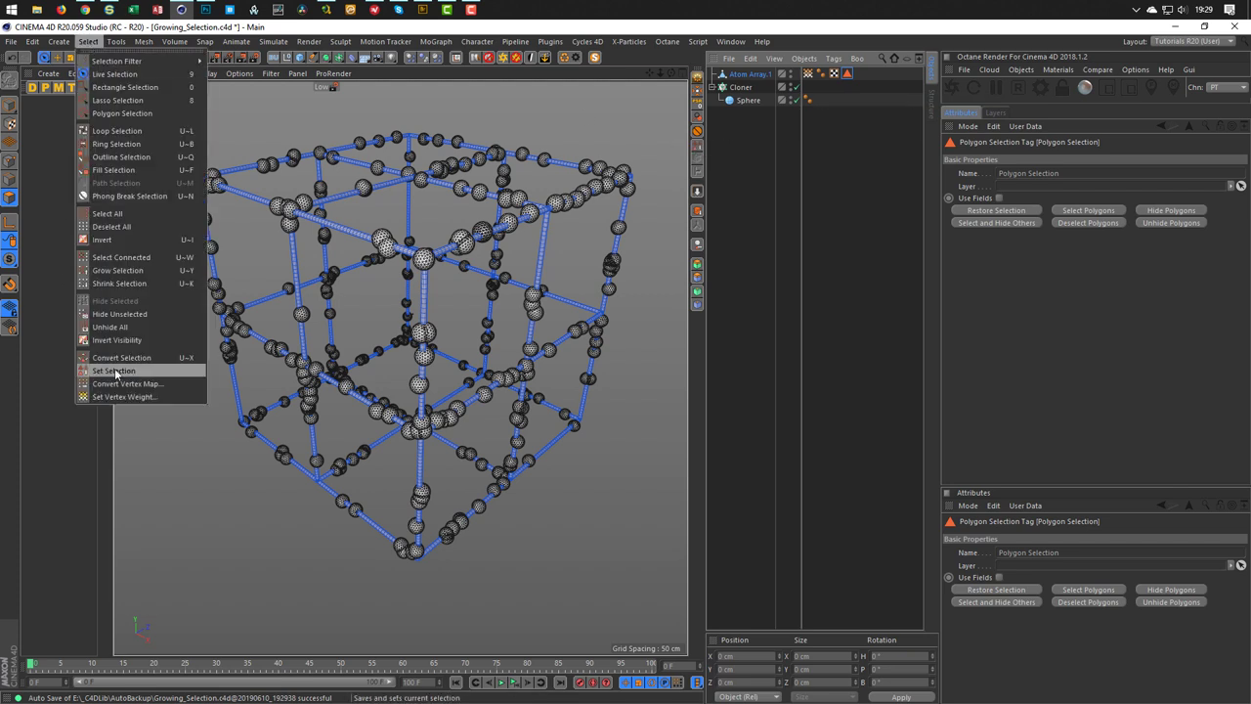
pyautogui.click(37, 369)
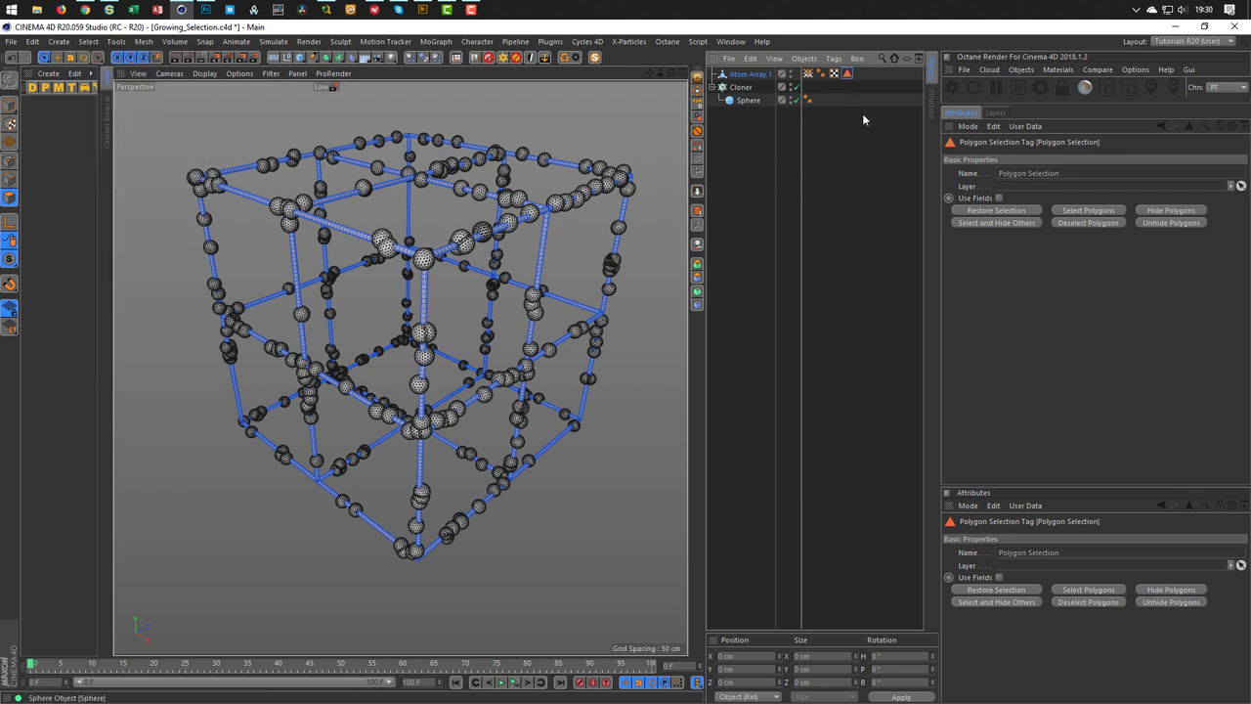
# Turn on Use Fields for the tag, add the Vertex Map layer, and delete the Freeze layer
pyautogui.click(999, 199)
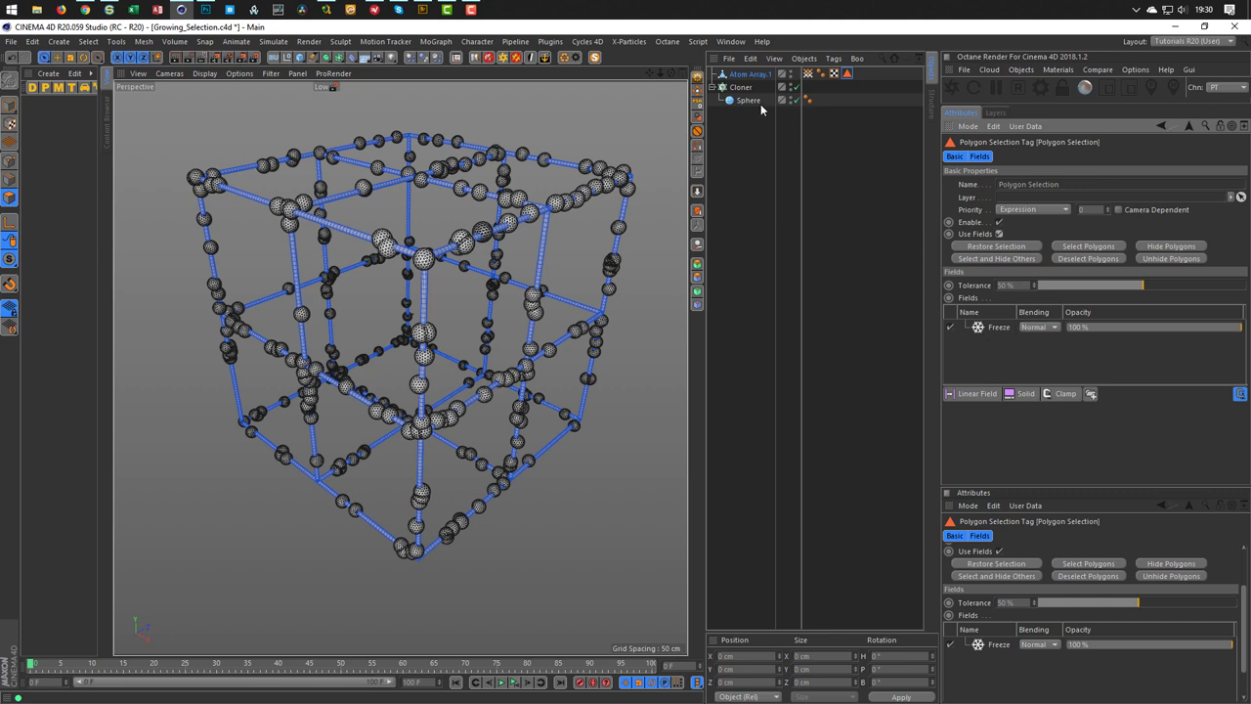
pyautogui.moveTo(811, 74)
pyautogui.mouseDown()
pyautogui.moveTo(847, 224)
pyautogui.moveTo(996, 330)
pyautogui.mouseUp()
pyautogui.click(1002, 343)
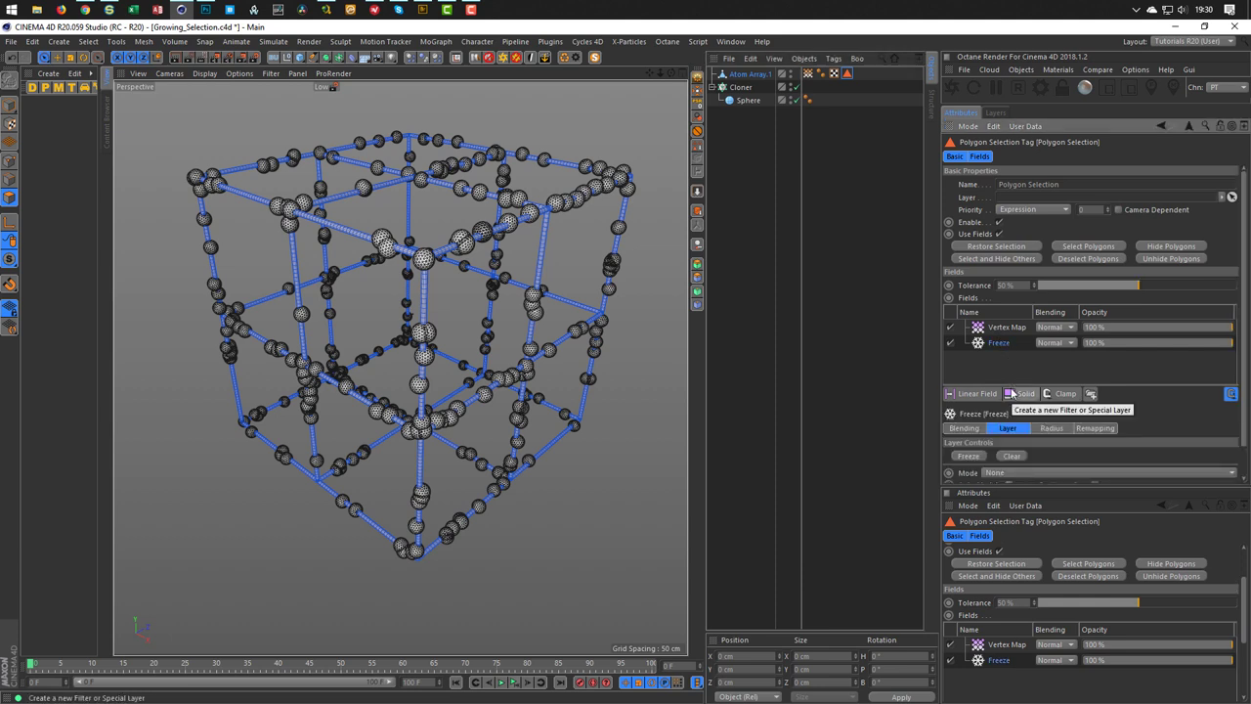
pyautogui.press('Delete')
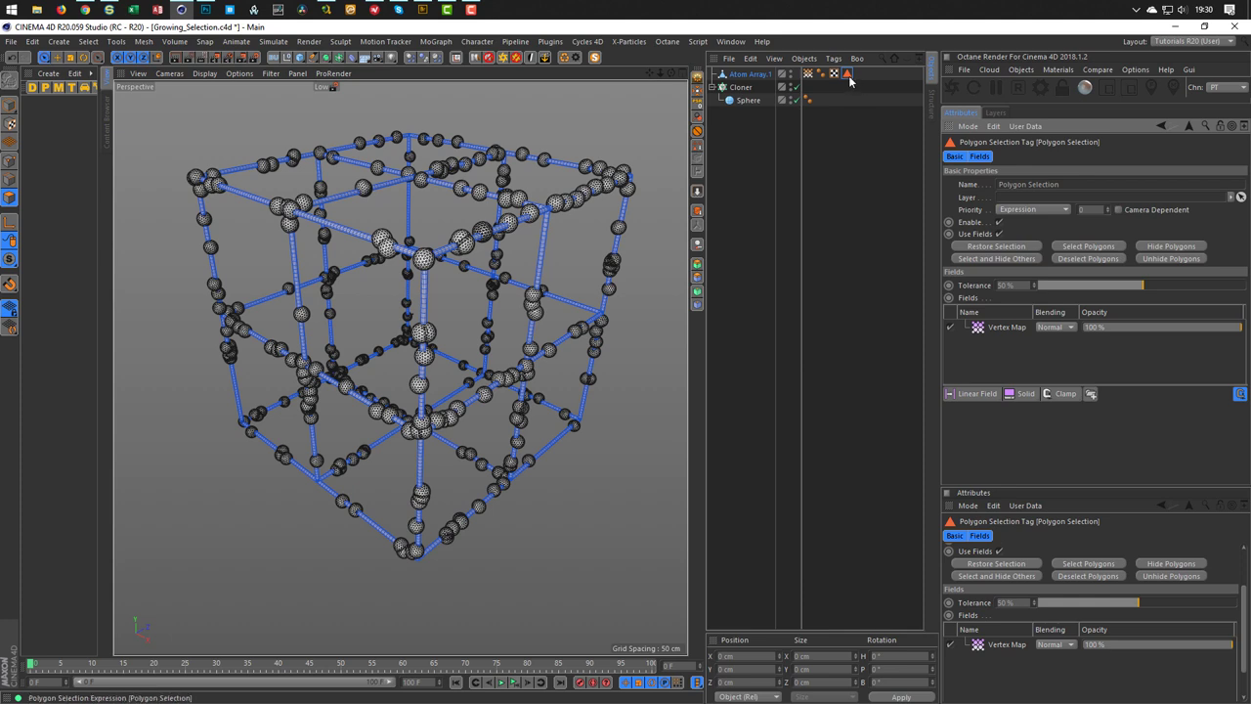
pyautogui.click(749, 75)
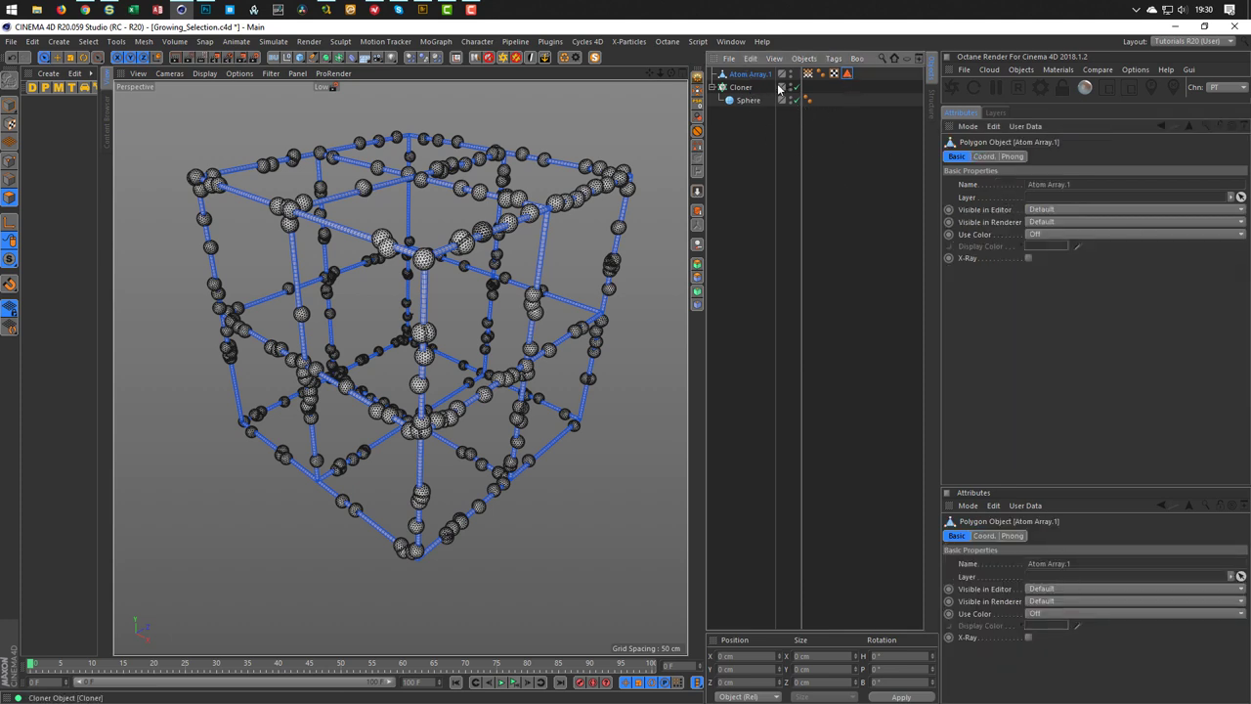
# Put the Polygon Selection tag in the Cloner's Selection field, preview the growth, and return to frame 0
pyautogui.click(743, 88)
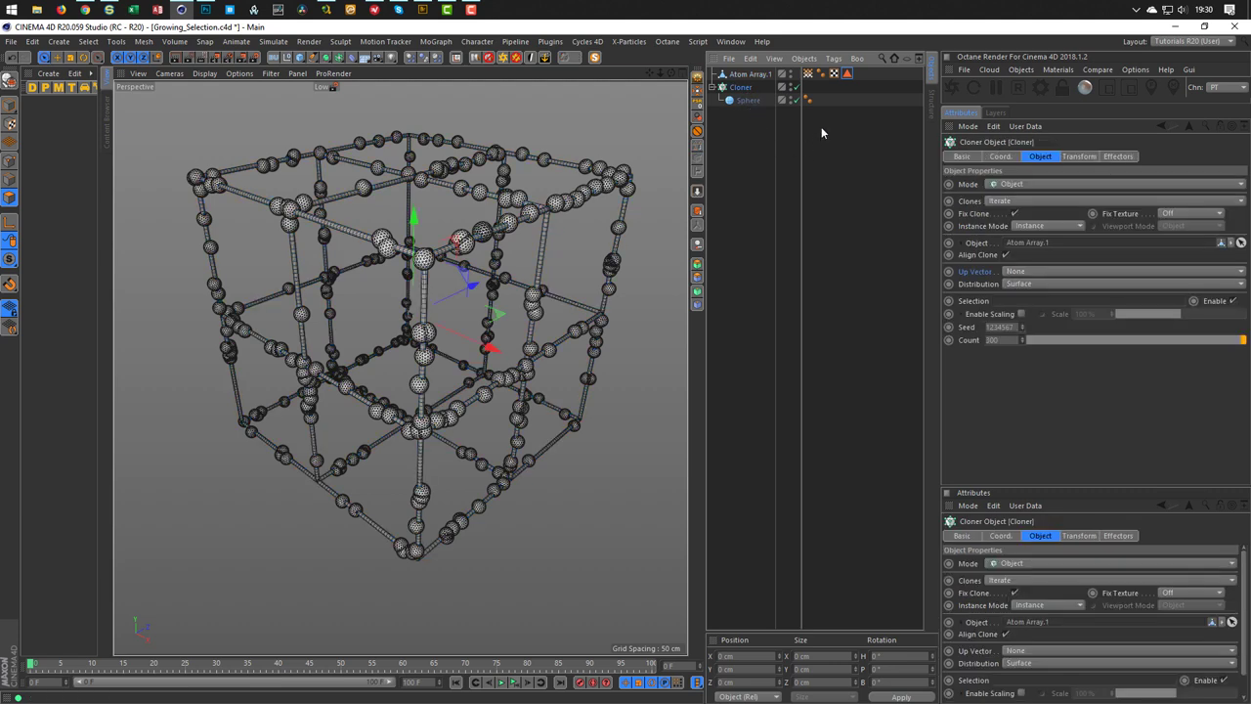
pyautogui.moveTo(848, 78); pyautogui.dragTo(1016, 306)
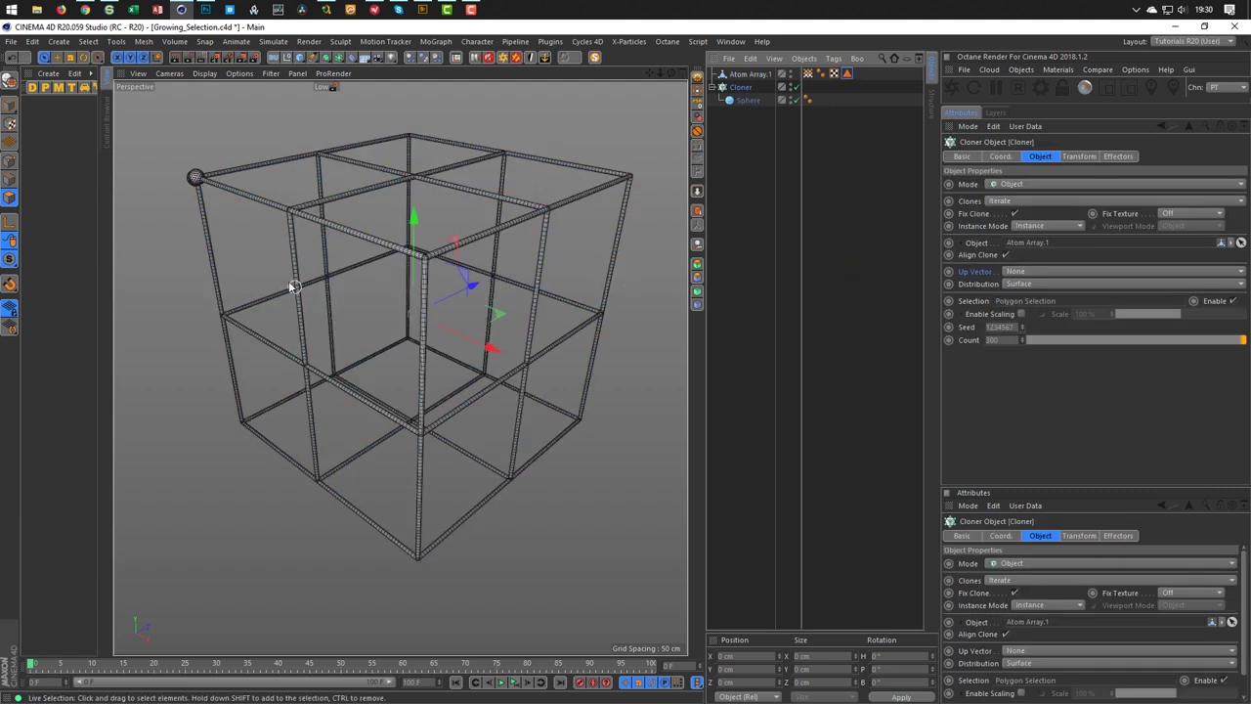
pyautogui.keyDown('alt'); pyautogui.moveTo(247, 238); pyautogui.dragTo(213, 187); pyautogui.keyUp('alt')
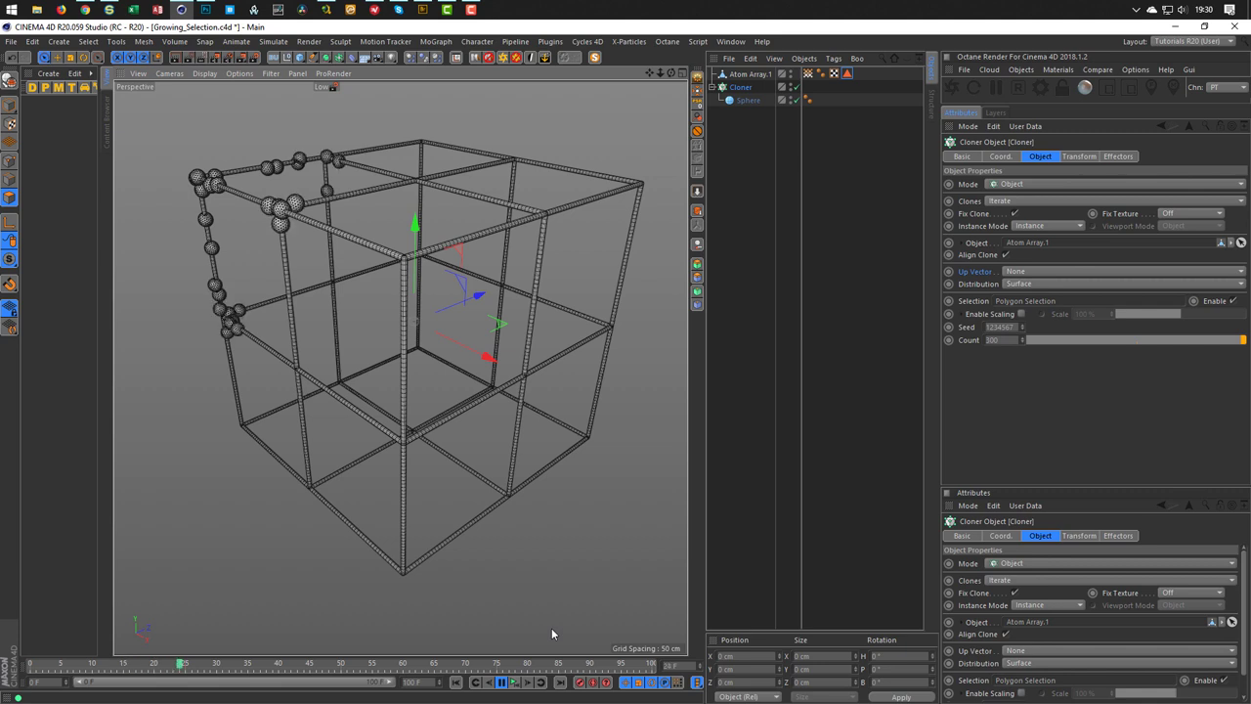
pyautogui.click(512, 688)
pyautogui.hotkey('shift', 'f')
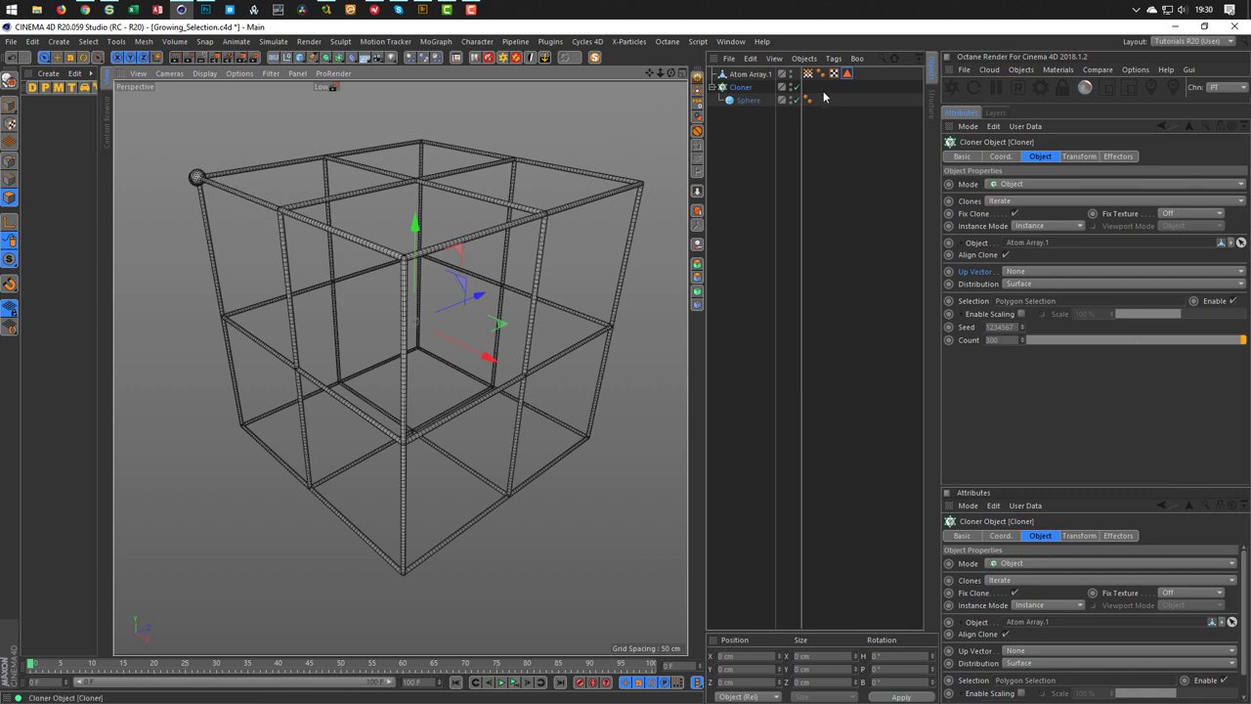
# Change the cloned Sphere's radius to 3 cm
pyautogui.click(740, 100)
pyautogui.click(1025, 184)
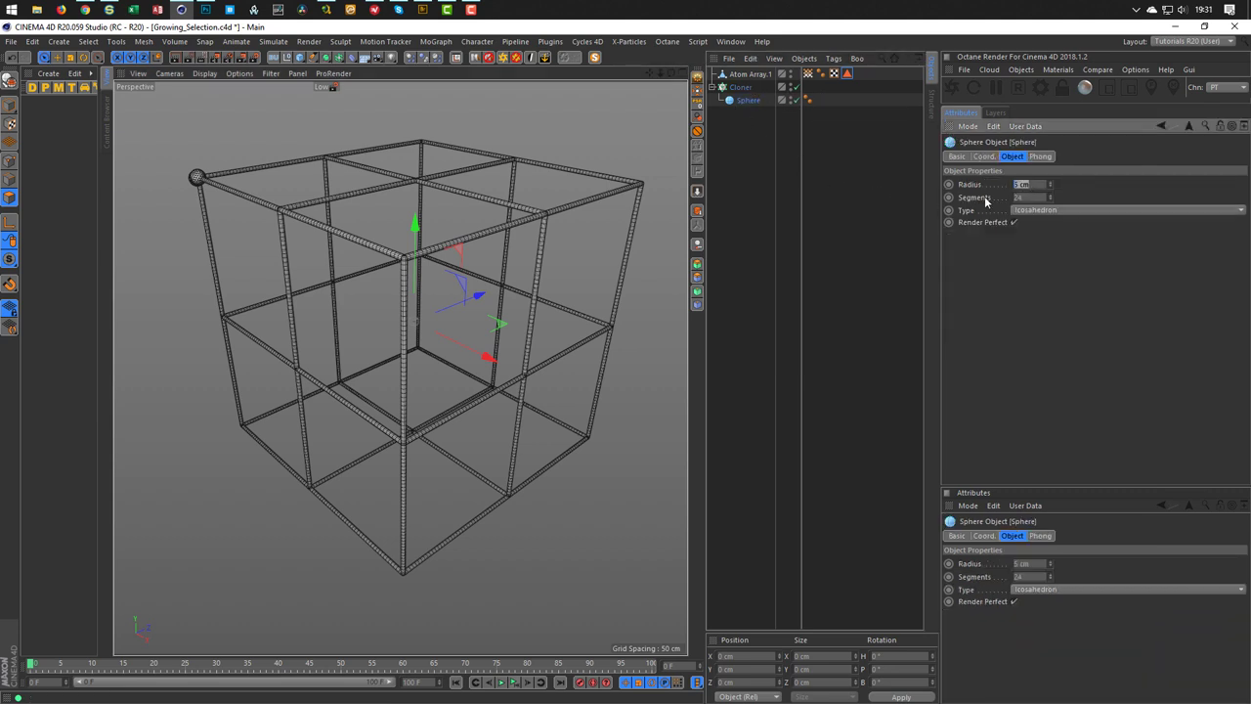
pyautogui.write('3')
pyautogui.press('Return')
# Add a Random effector and apply it to the Cloner
pyautogui.click(743, 88)
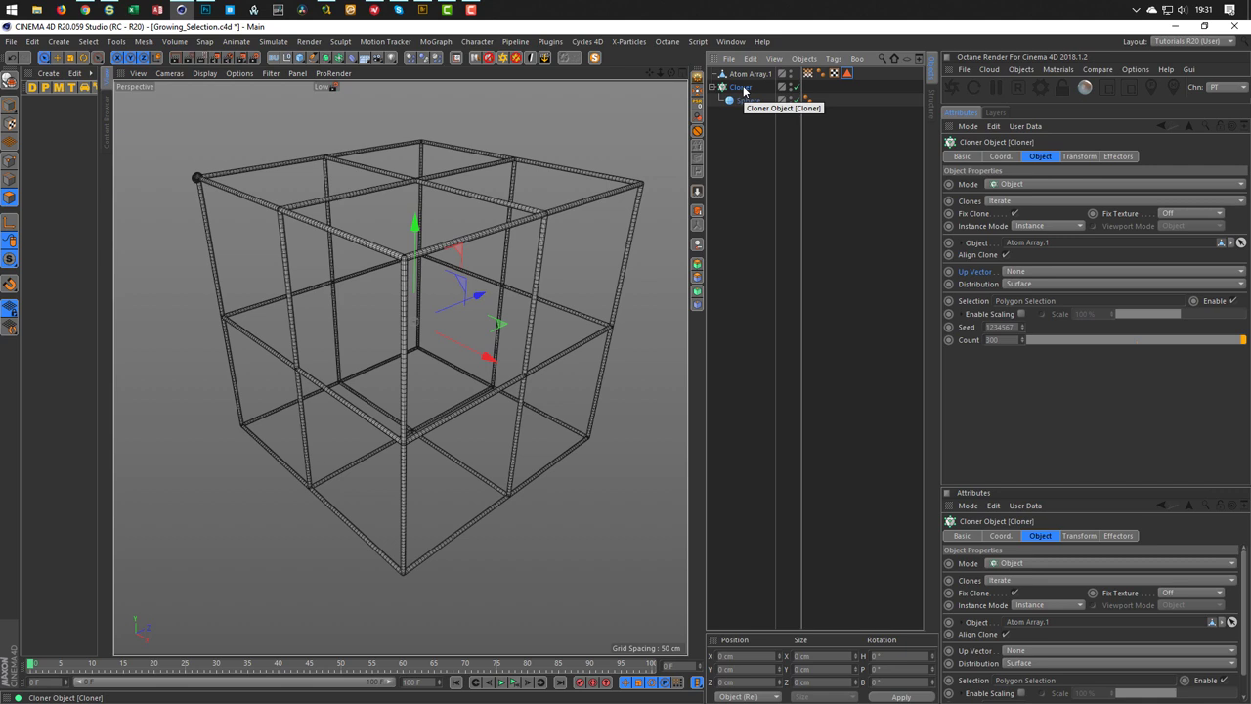
pyautogui.click(436, 41)
pyautogui.moveTo(513, 64)
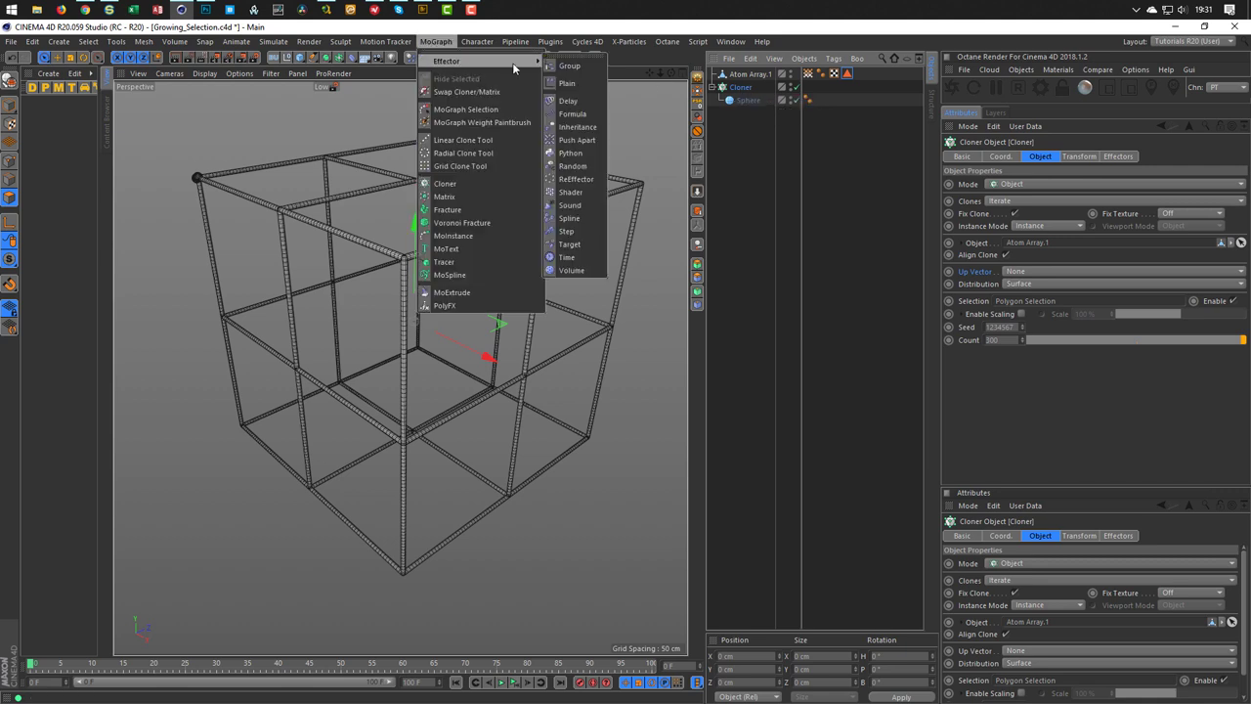
pyautogui.click(572, 166)
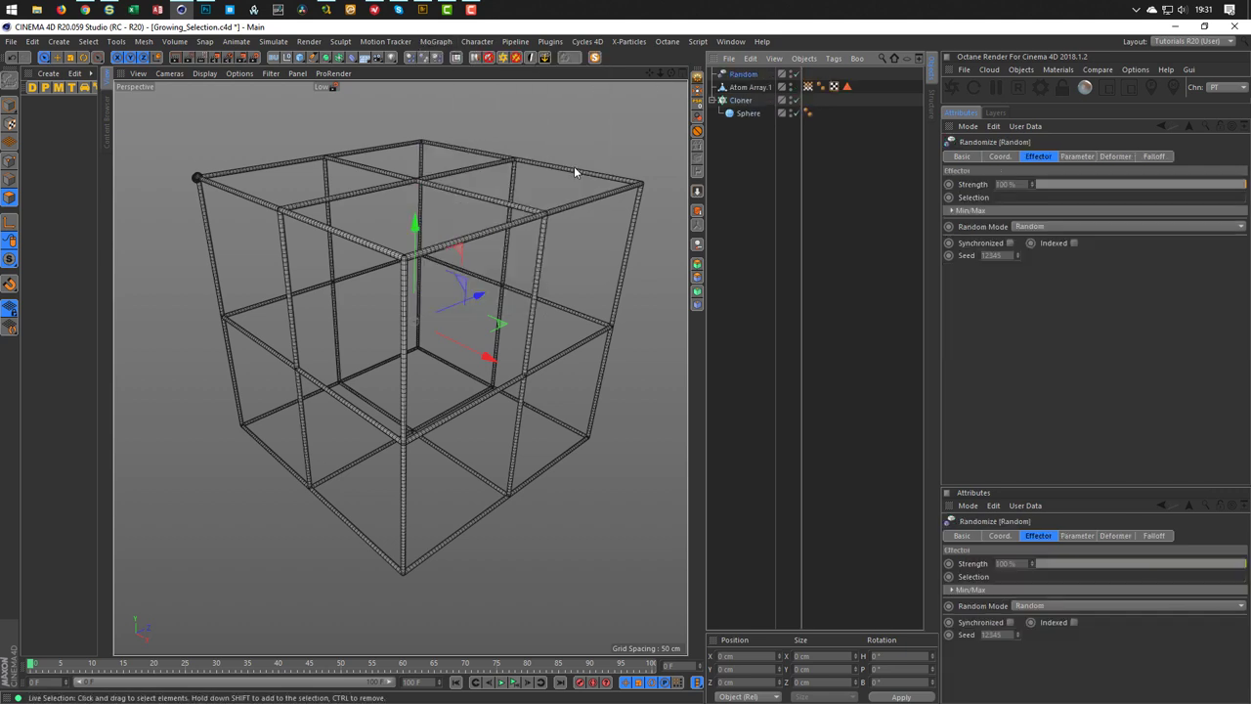
pyautogui.moveTo(741, 75); pyautogui.dragTo(741, 94)
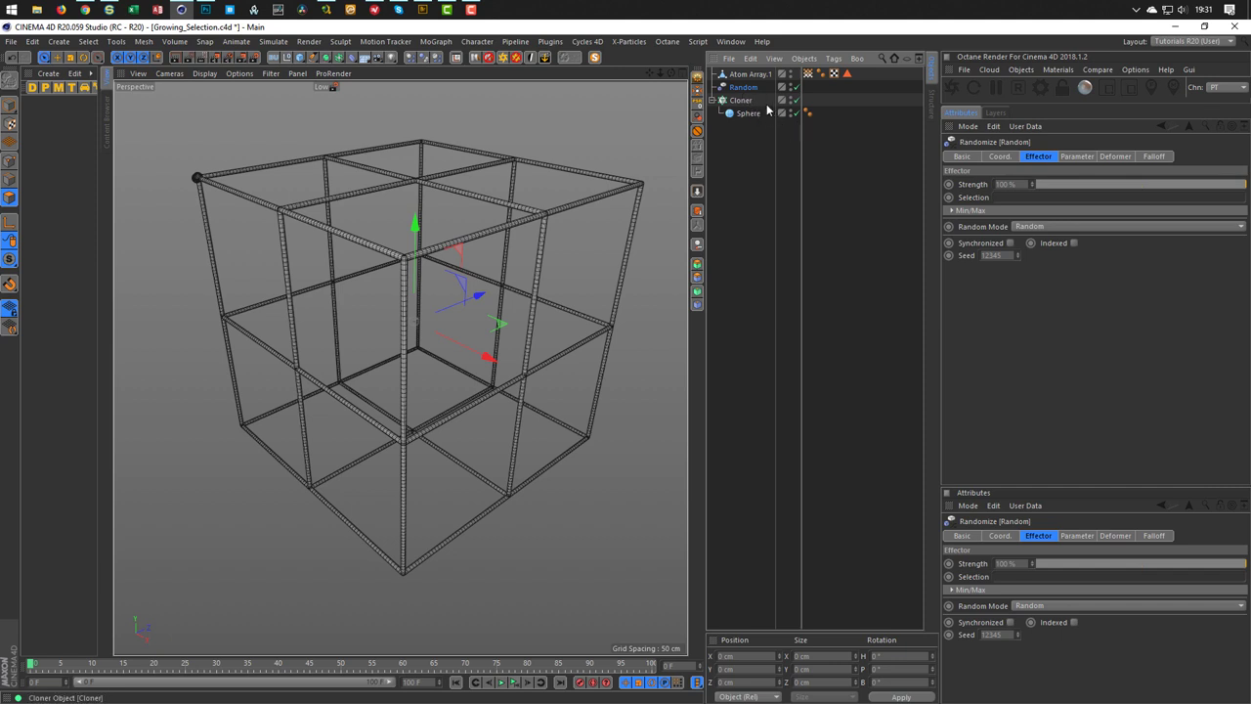
# Enable Scale and Uniform Scale in the Random effector's parameters, then preview the playback
pyautogui.click(1067, 158)
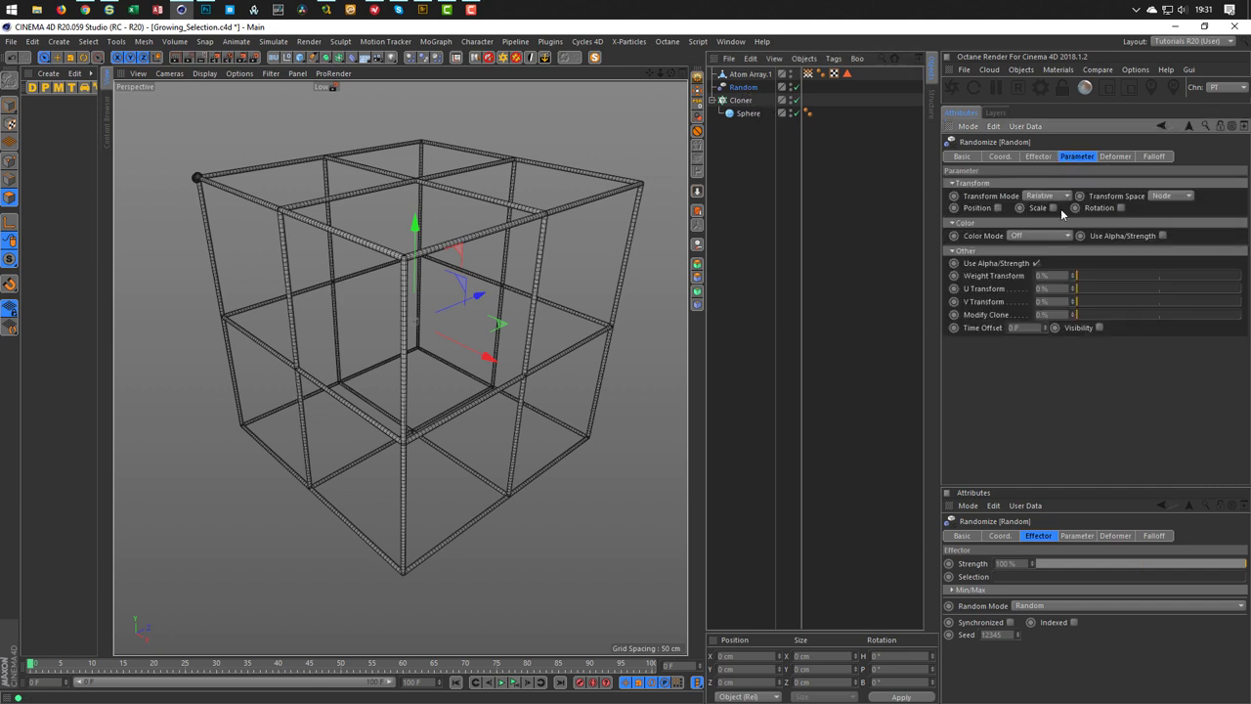
pyautogui.click(1054, 208)
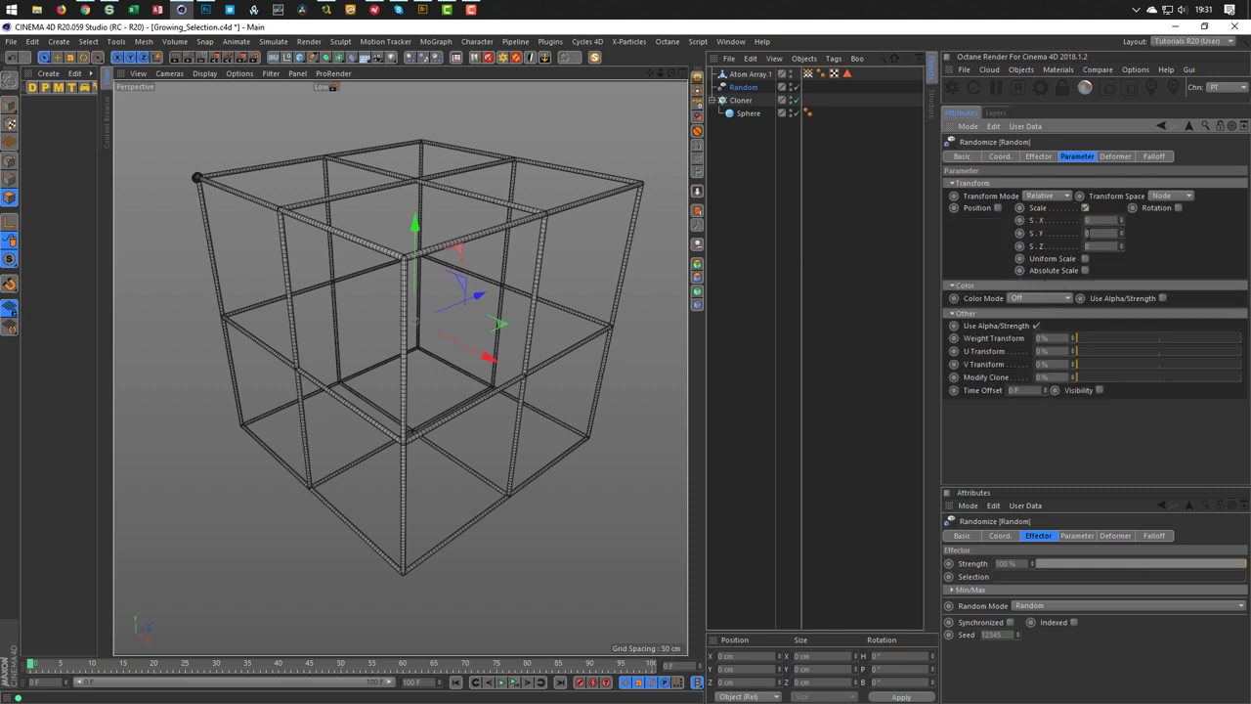
pyautogui.click(1085, 258)
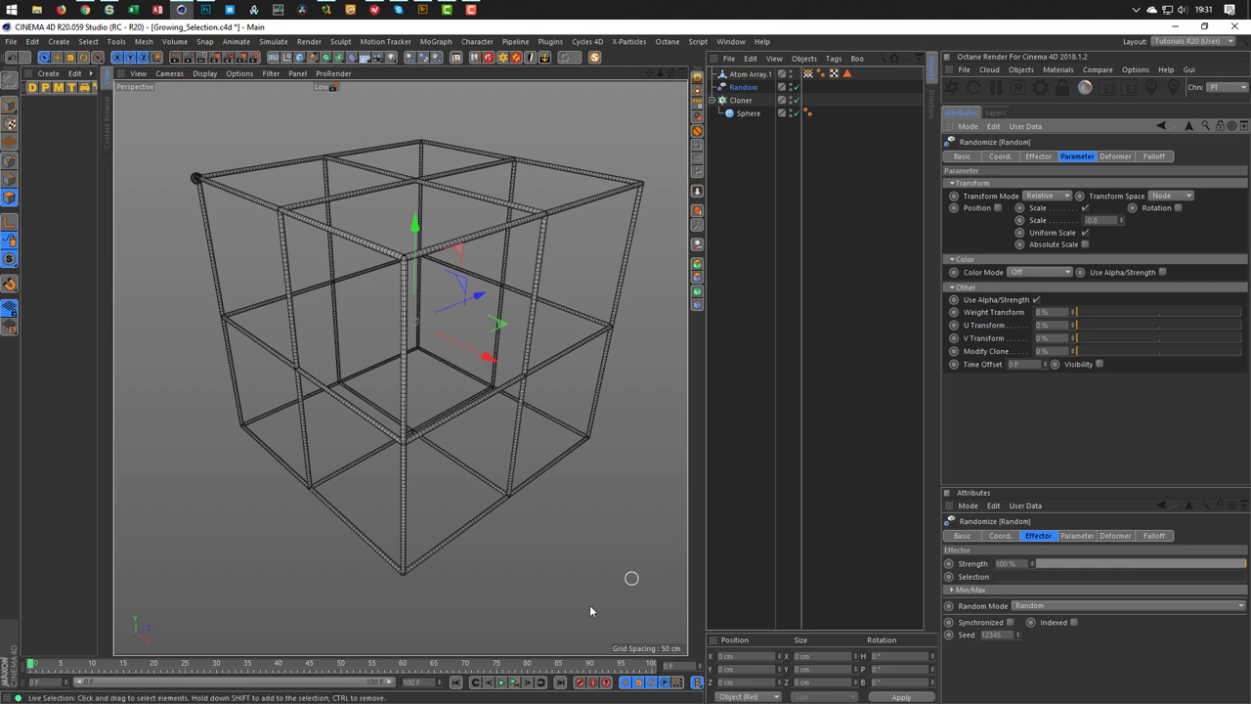
pyautogui.click(513, 682)
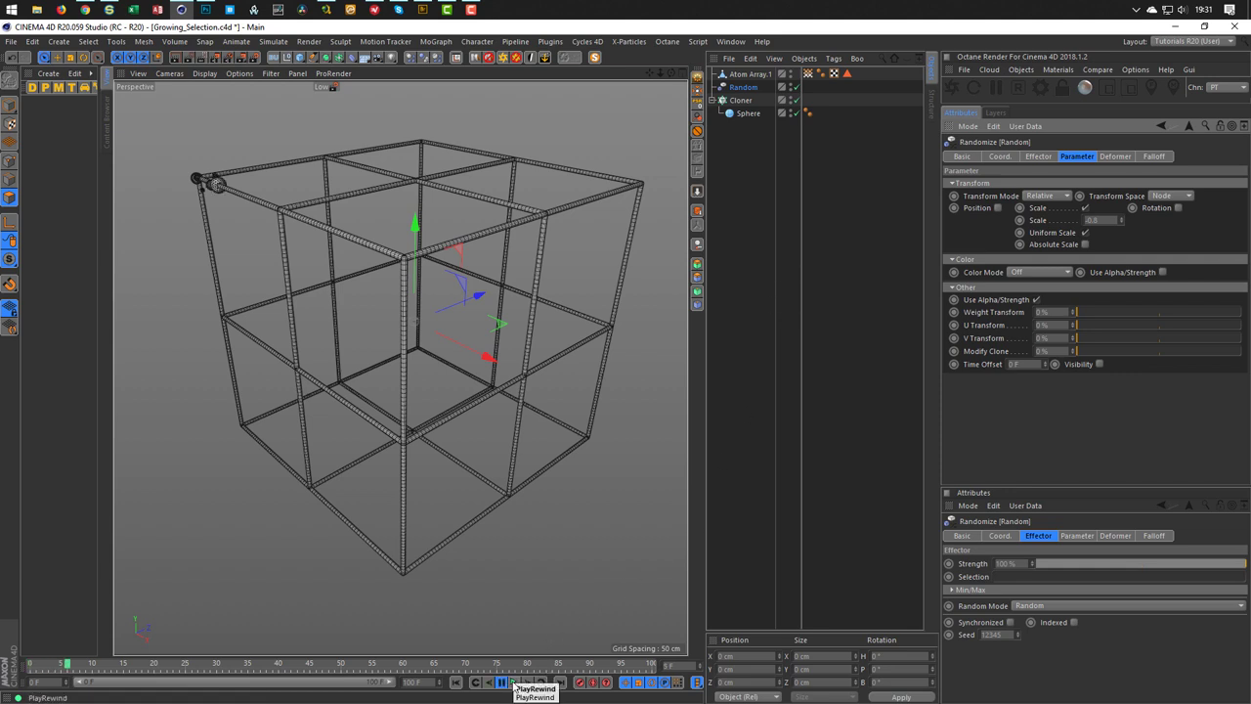
pyautogui.click(513, 682)
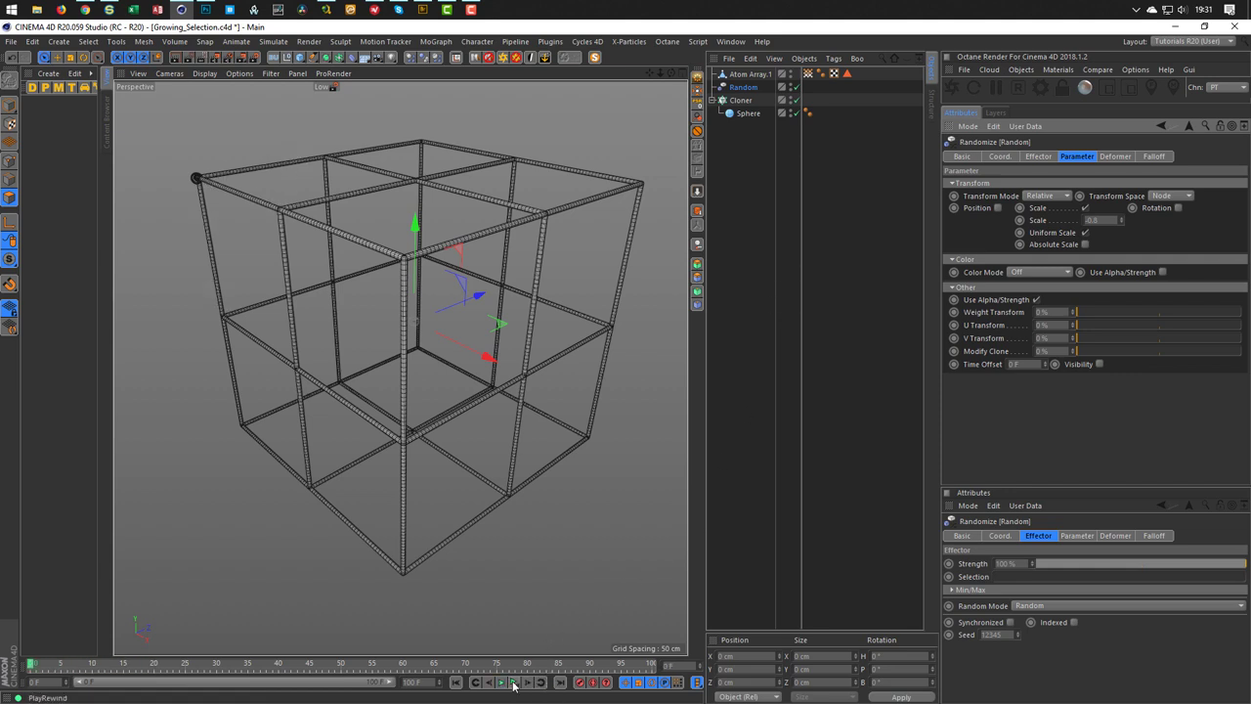
pyautogui.click(741, 100)
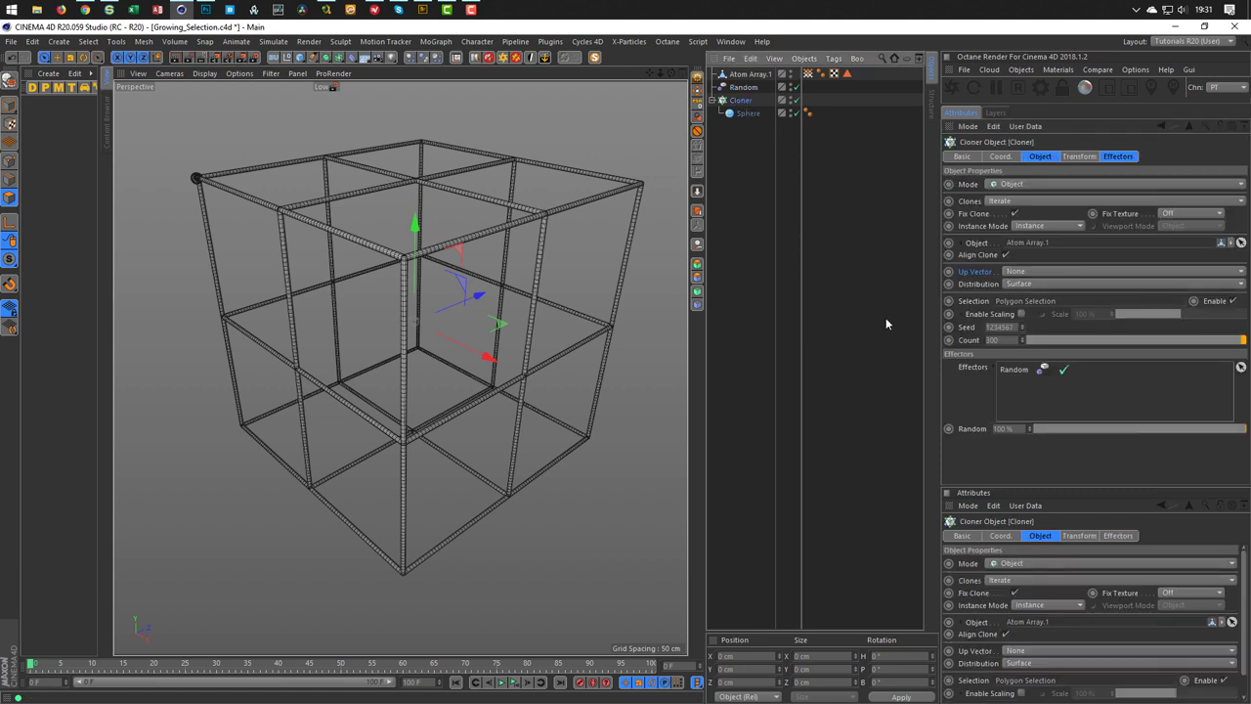
# Set the Cloner to Render Instance mode with a Count of 2000, then preview the playback
pyautogui.click(1025, 229)
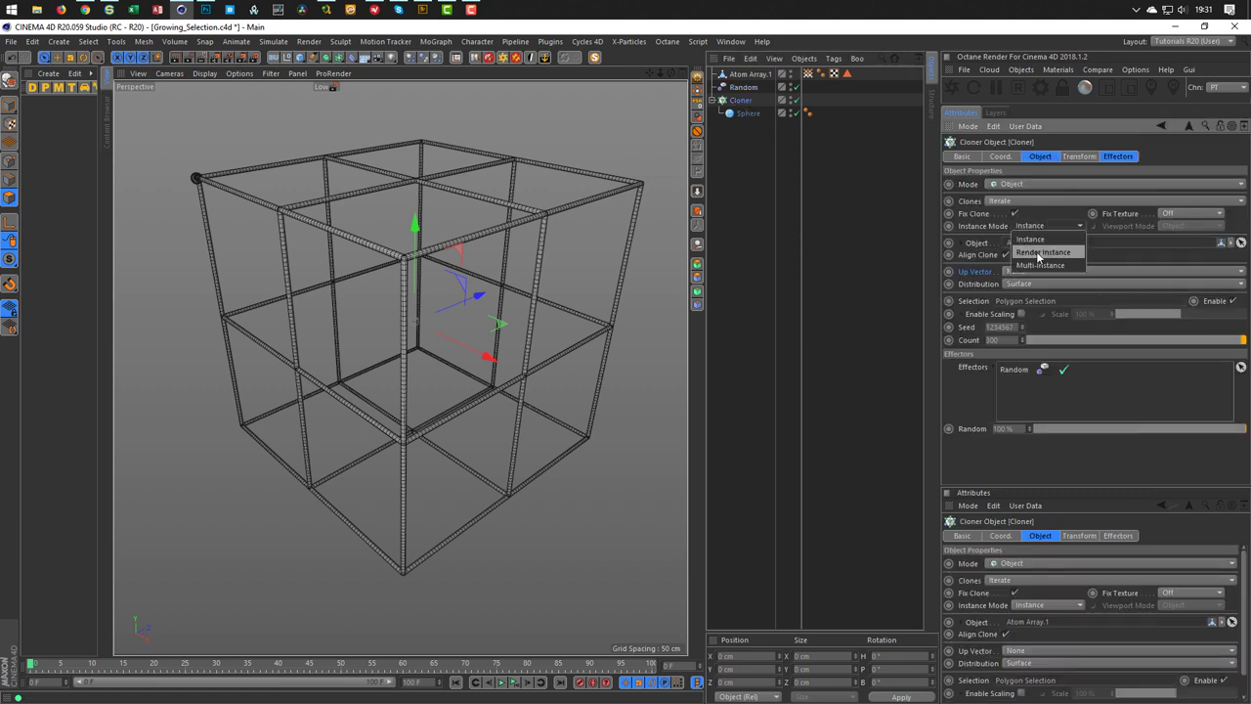
pyautogui.click(1039, 253)
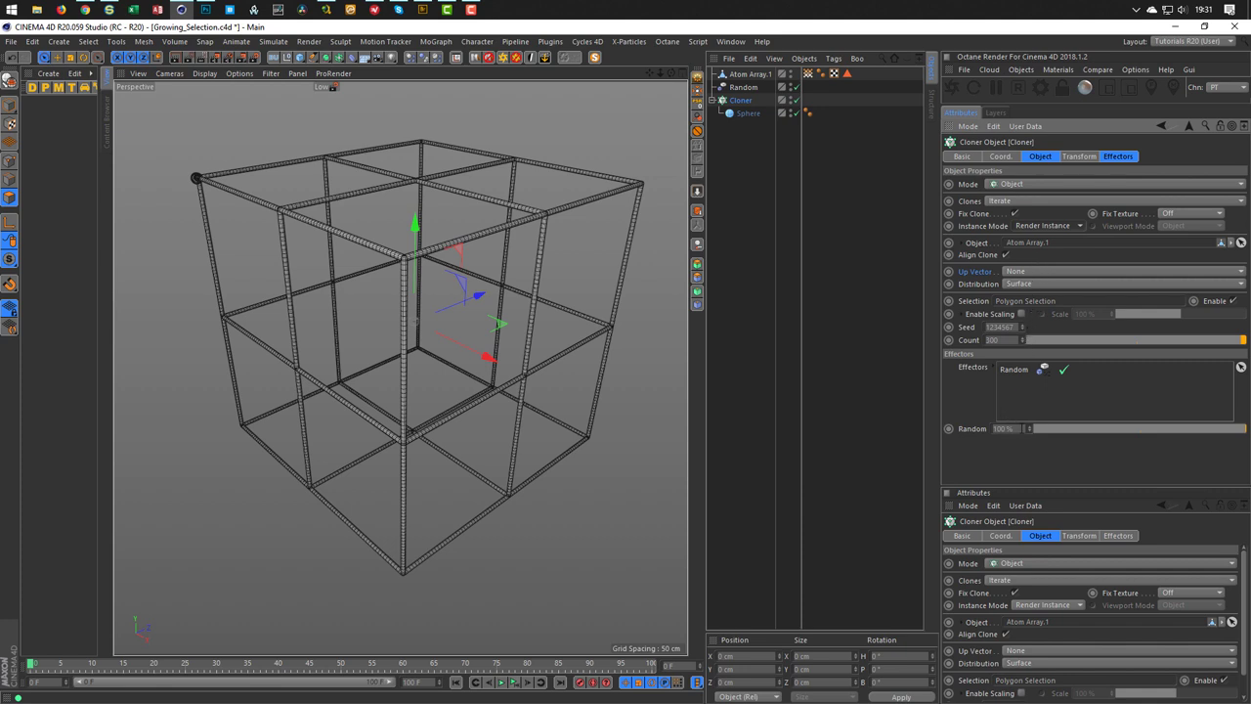
pyautogui.click(992, 340)
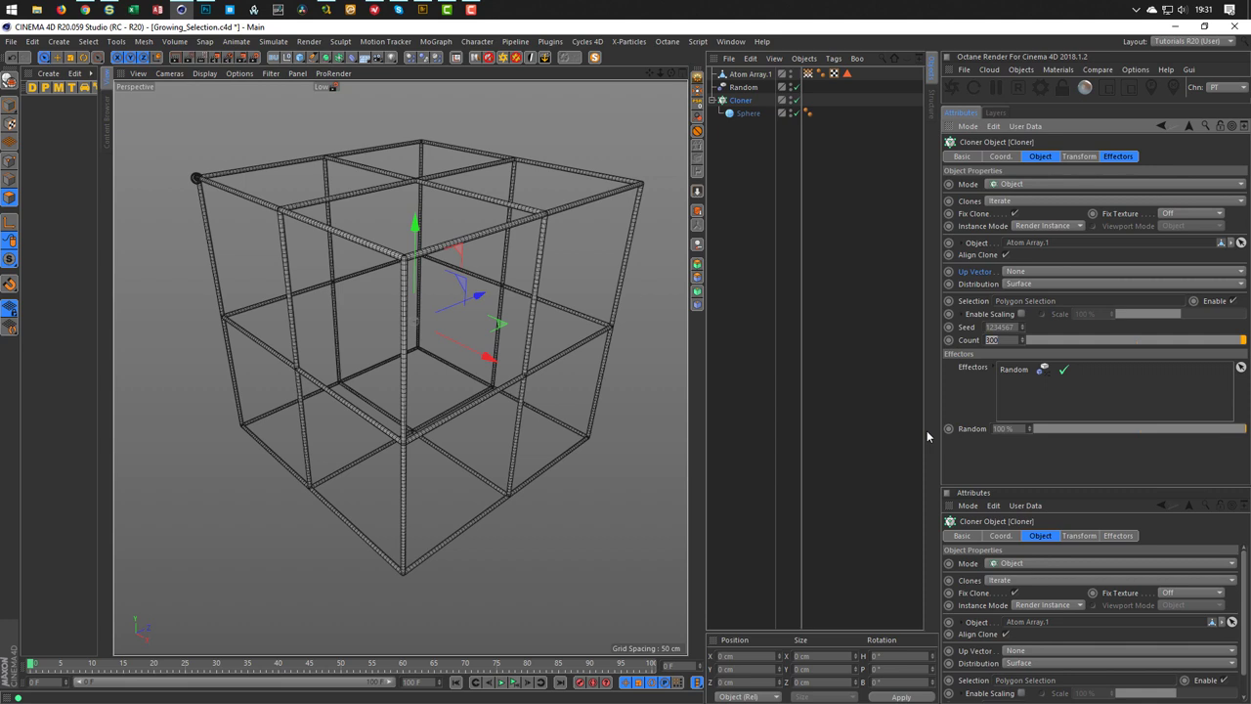
pyautogui.write('2000')
pyautogui.press('Return')
pyautogui.click(508, 682)
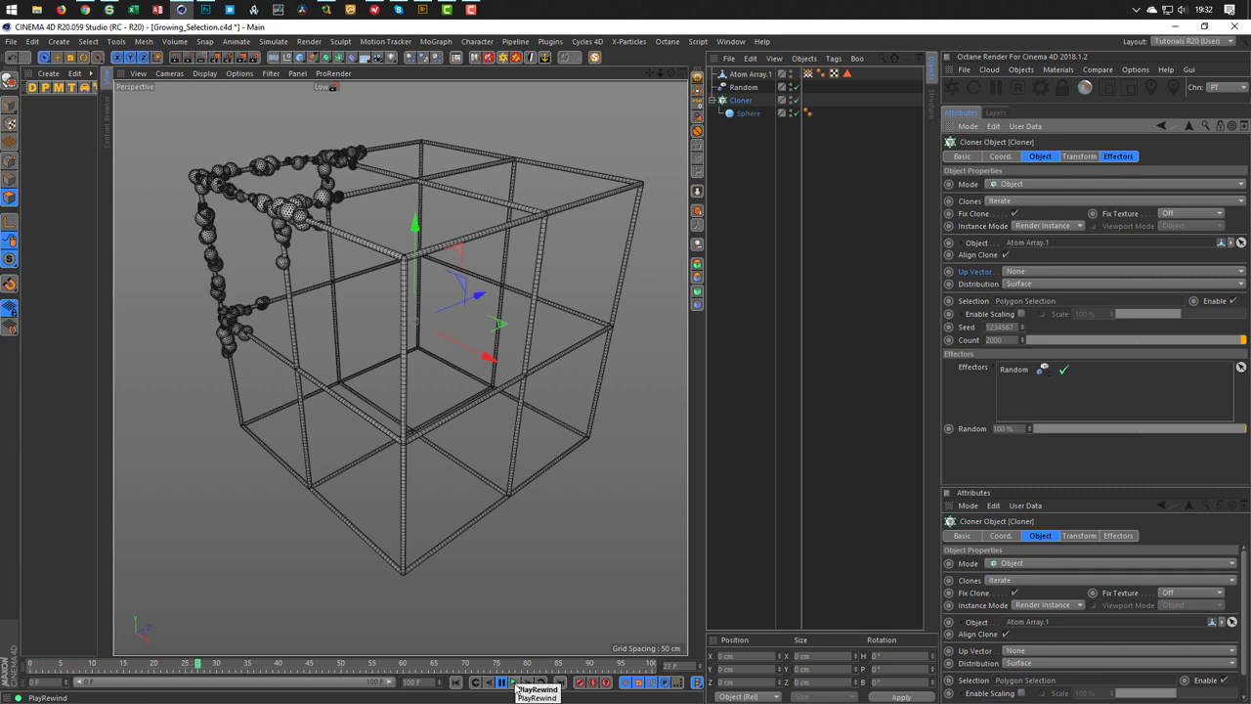
pyautogui.click(519, 684)
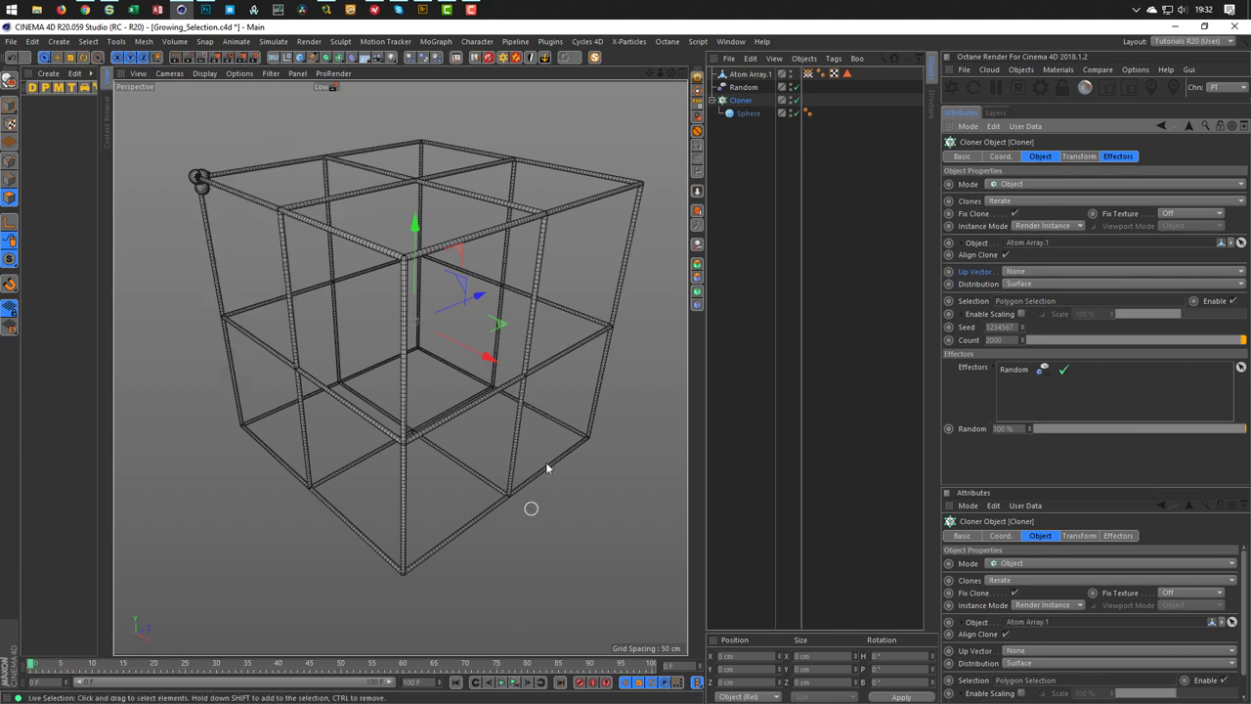
pyautogui.click(747, 103)
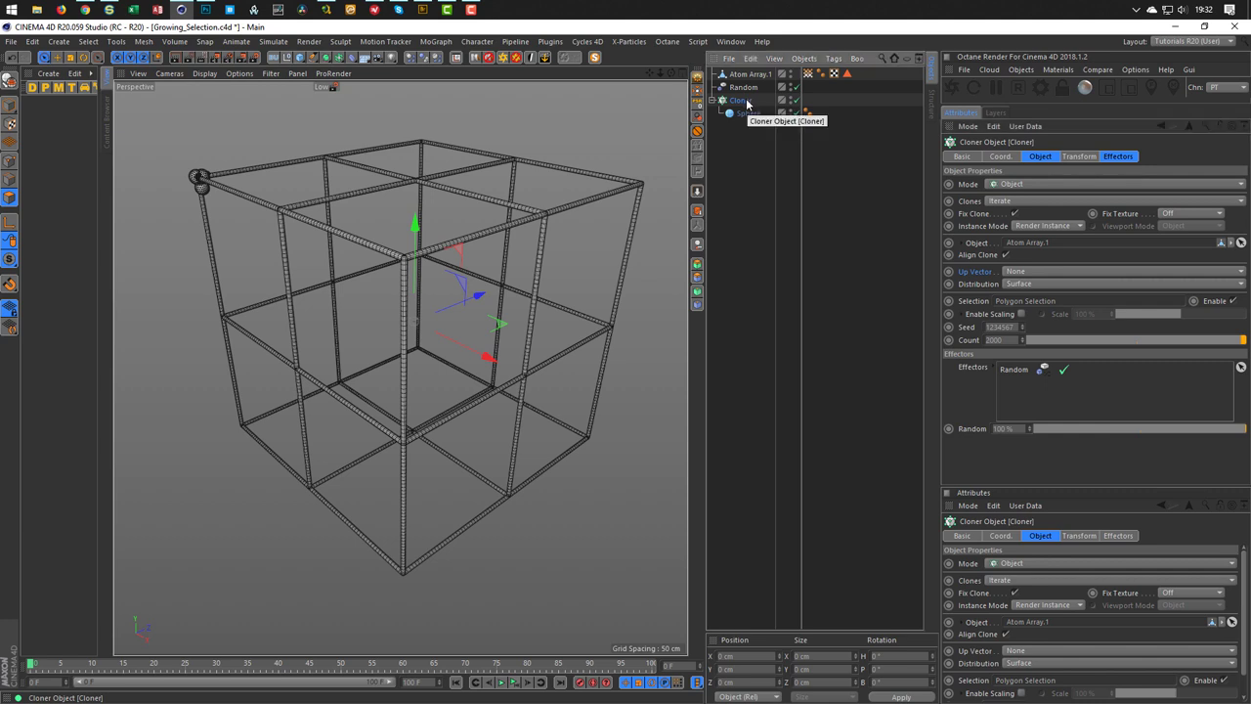
# Add a rigid body Dynamics Body tag to the Cloner
pyautogui.click(412, 61)
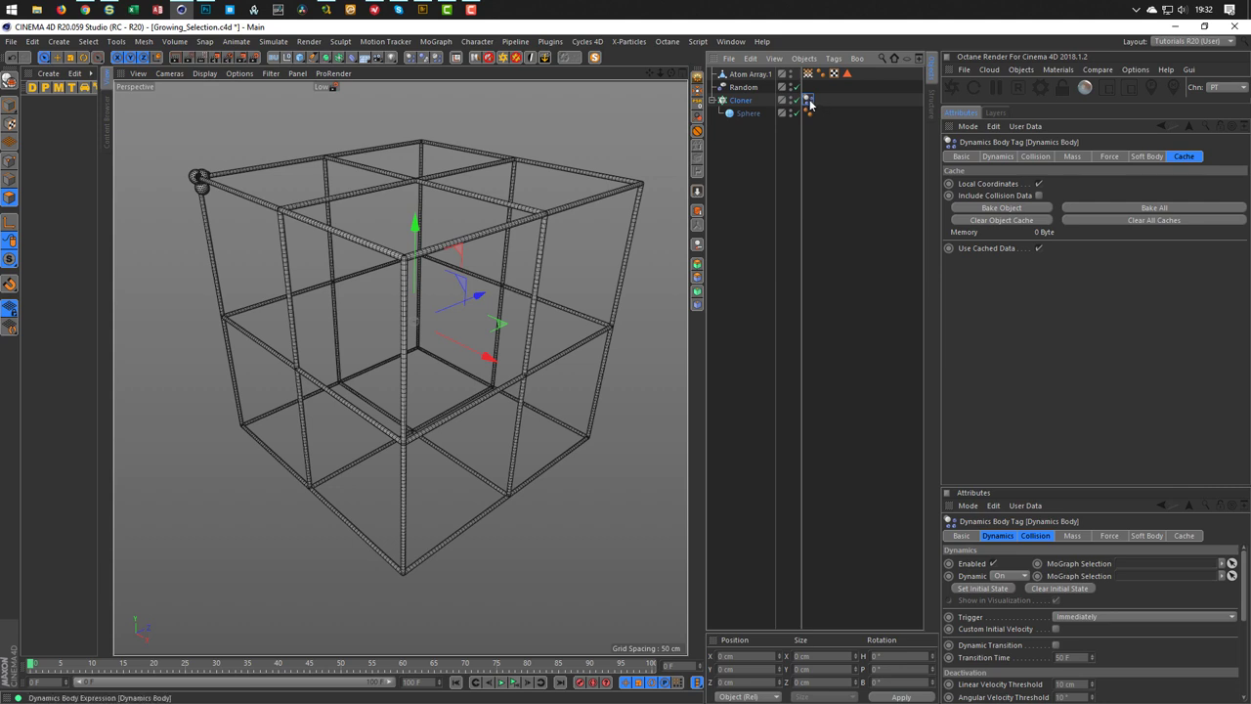
pyautogui.rightClick(739, 102)
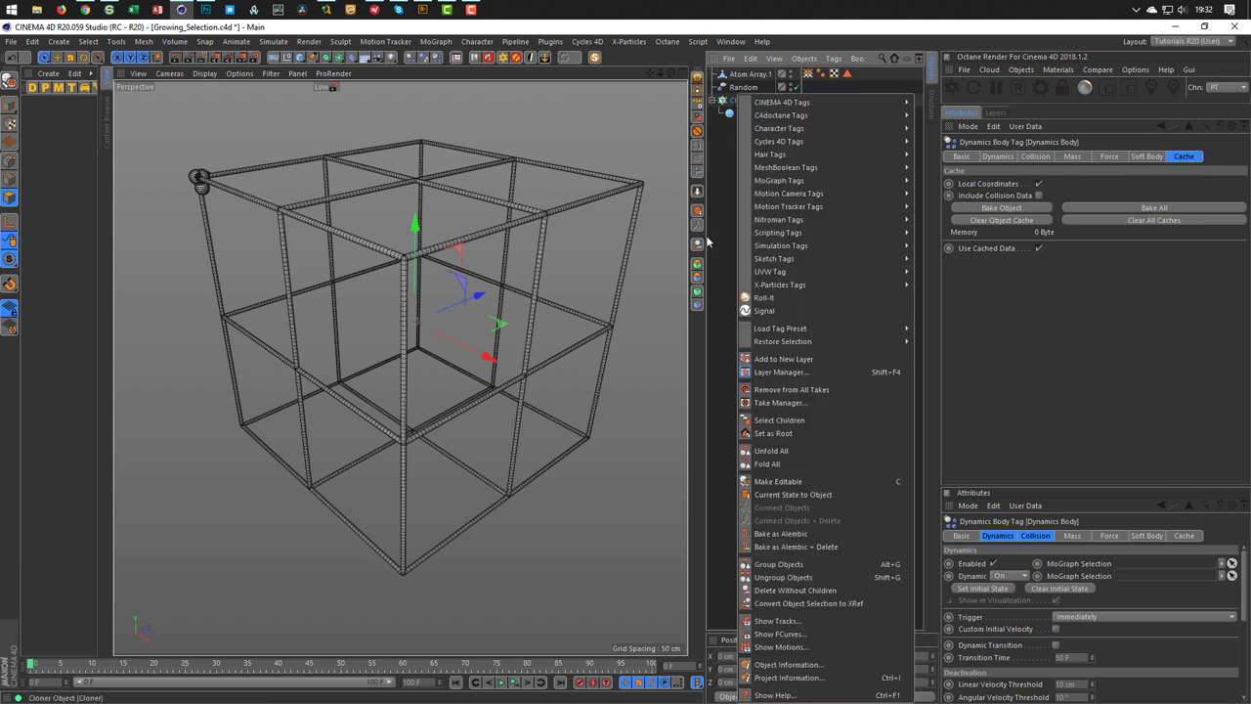
pyautogui.moveTo(797, 246)
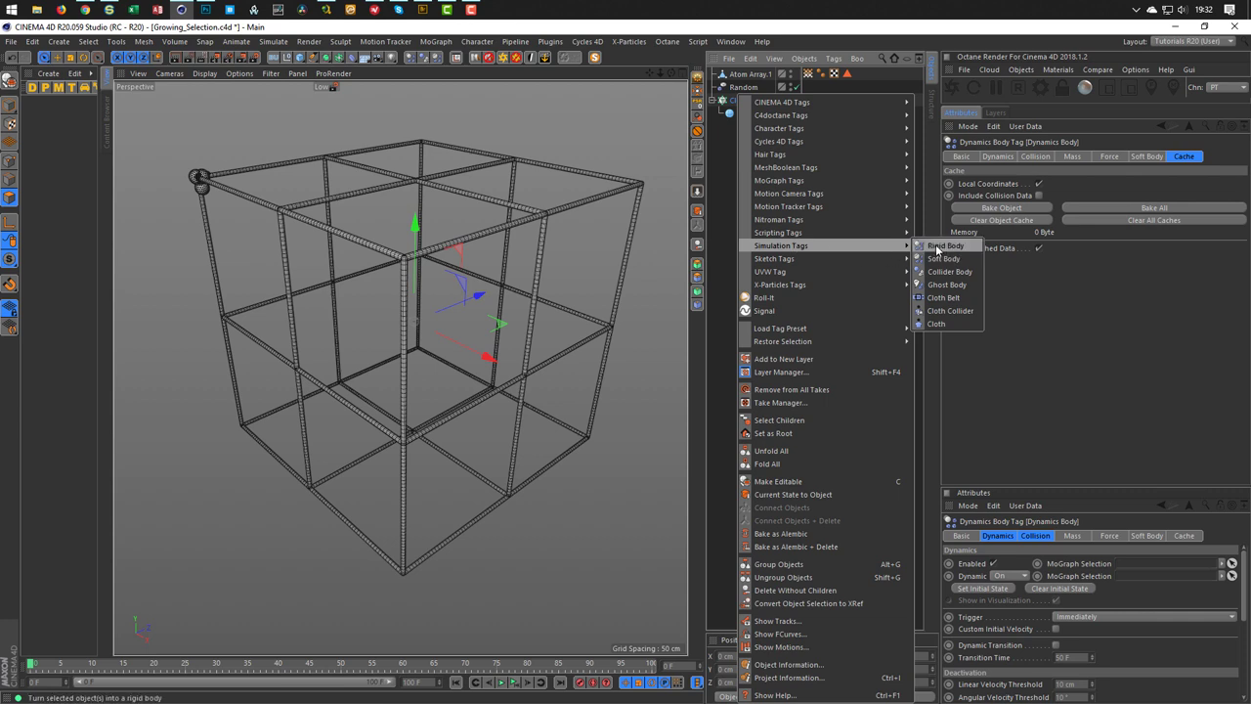
pyautogui.click(879, 67)
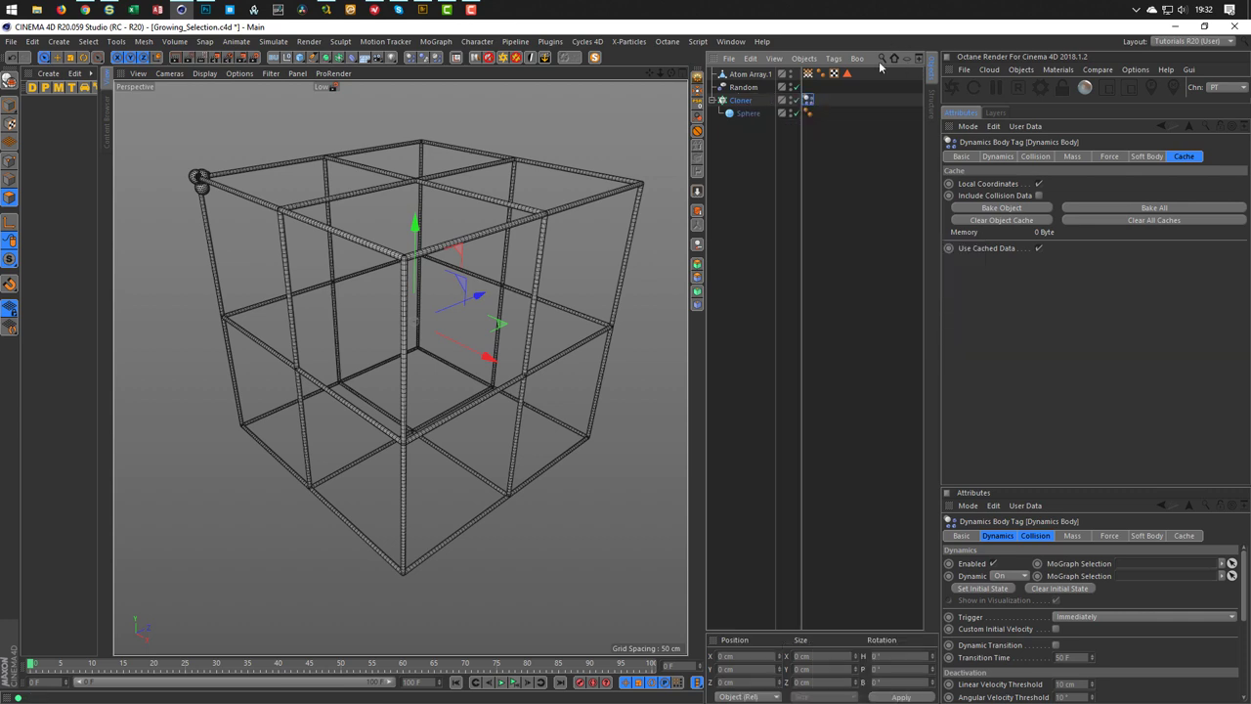
# Set Inherit Tag to Apply Tag to Children and Individual Elements to All in Collision
pyautogui.click(1028, 157)
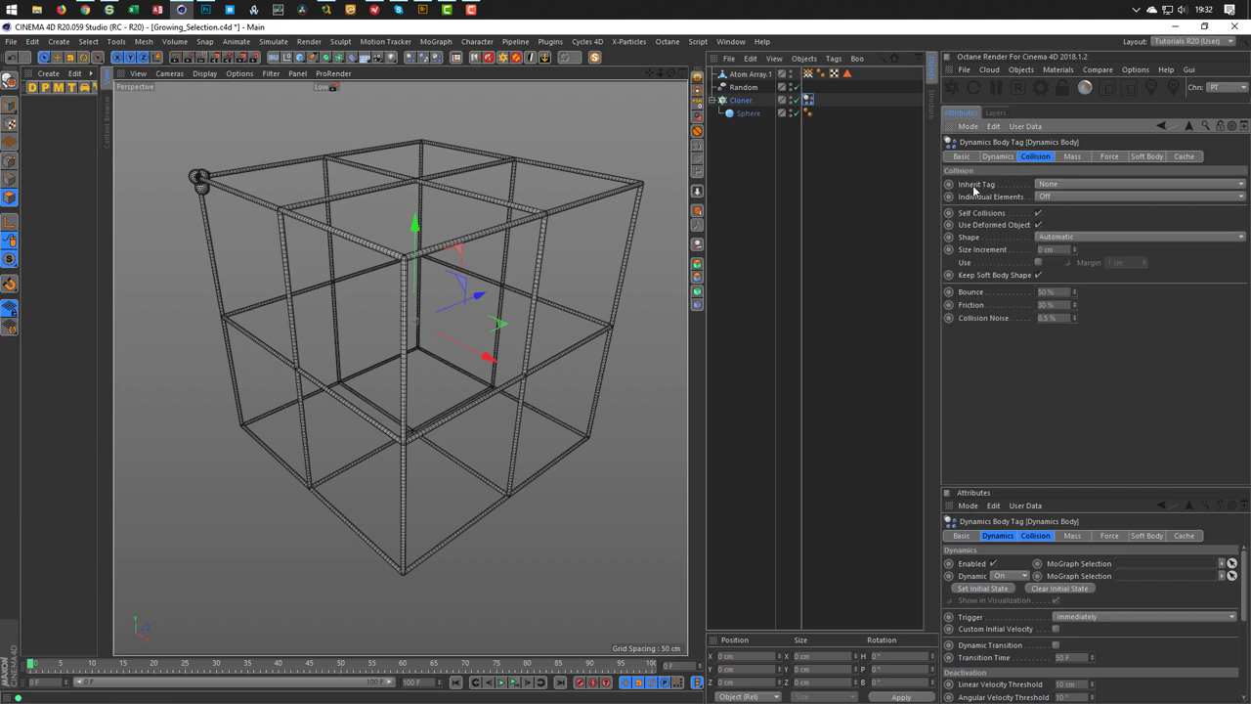
pyautogui.click(1067, 185)
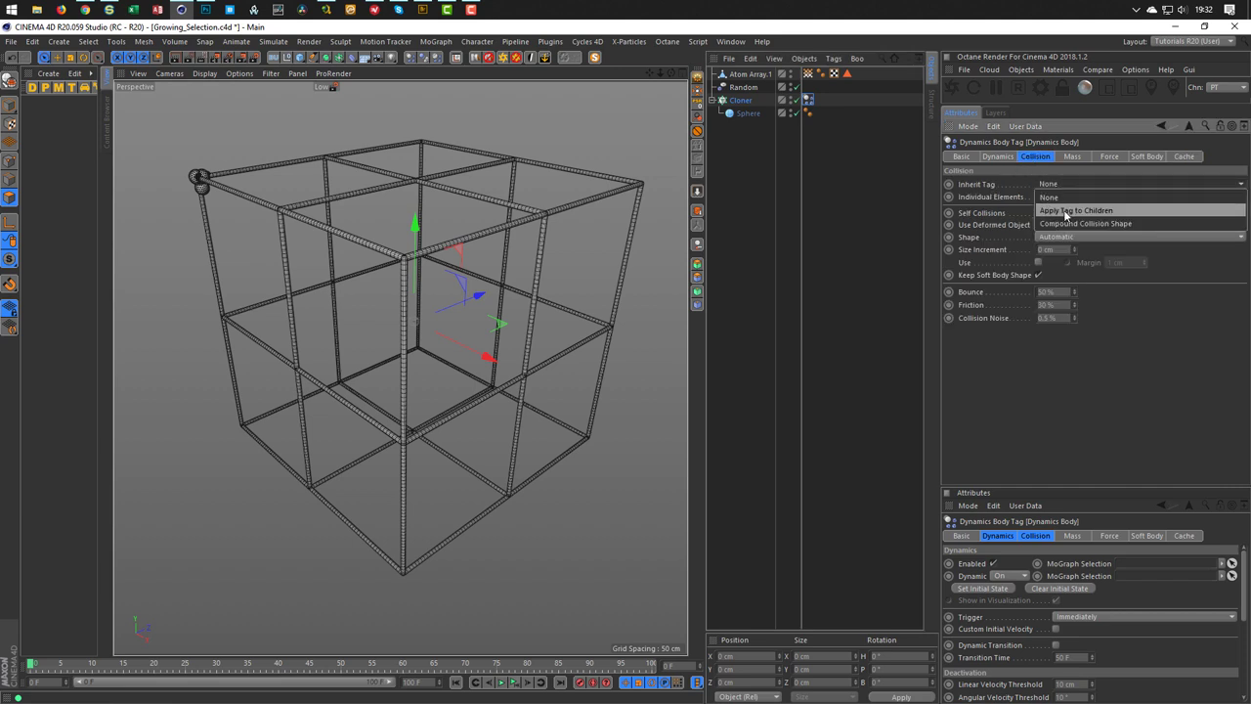
pyautogui.click(1066, 212)
pyautogui.click(1061, 195)
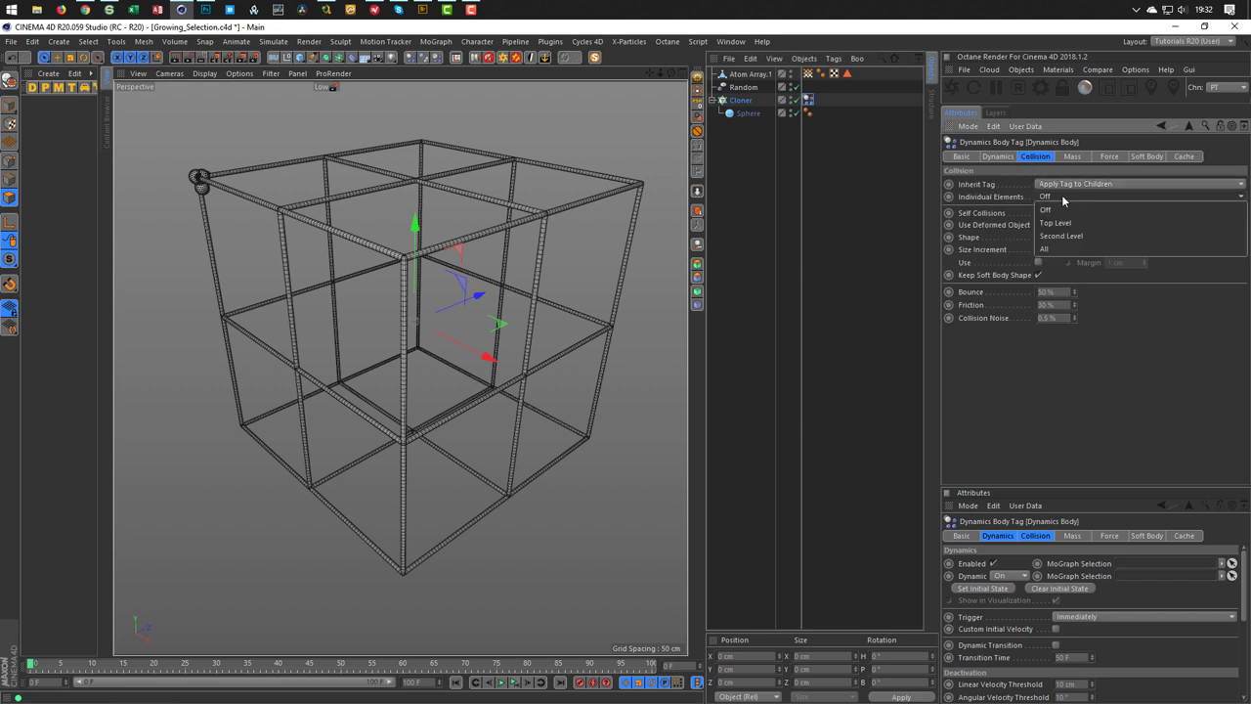
pyautogui.click(1061, 250)
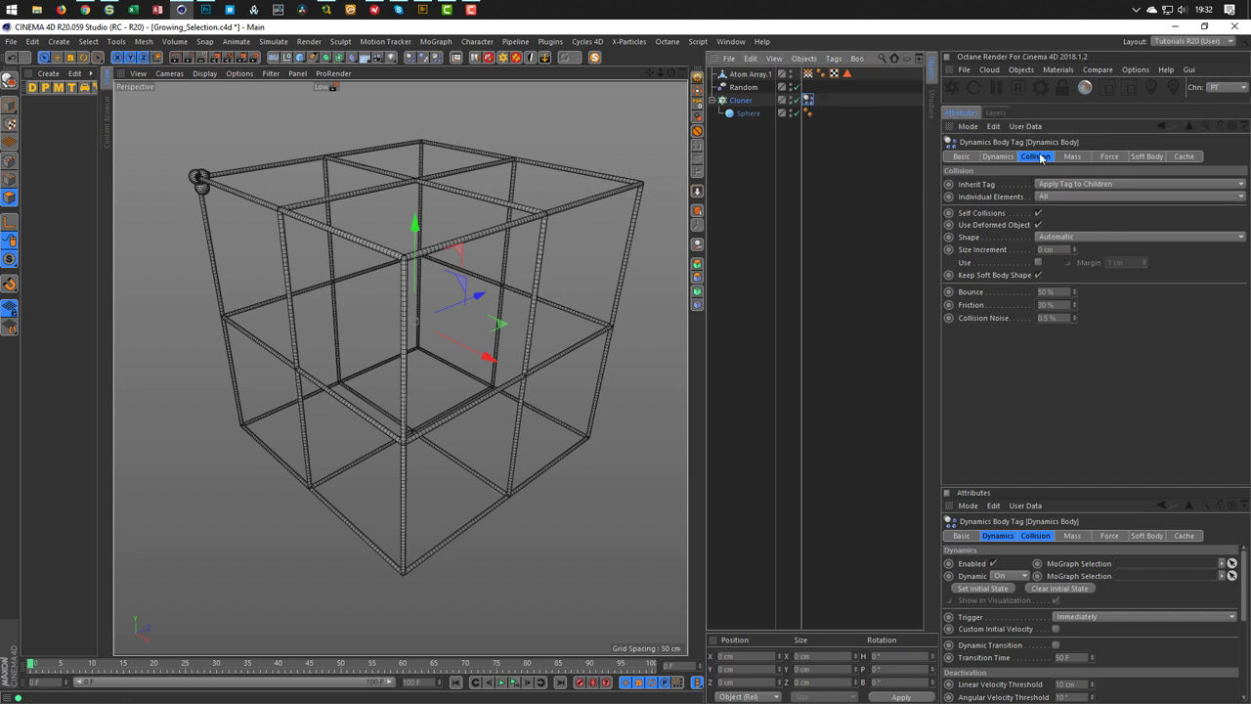
pyautogui.click(1109, 156)
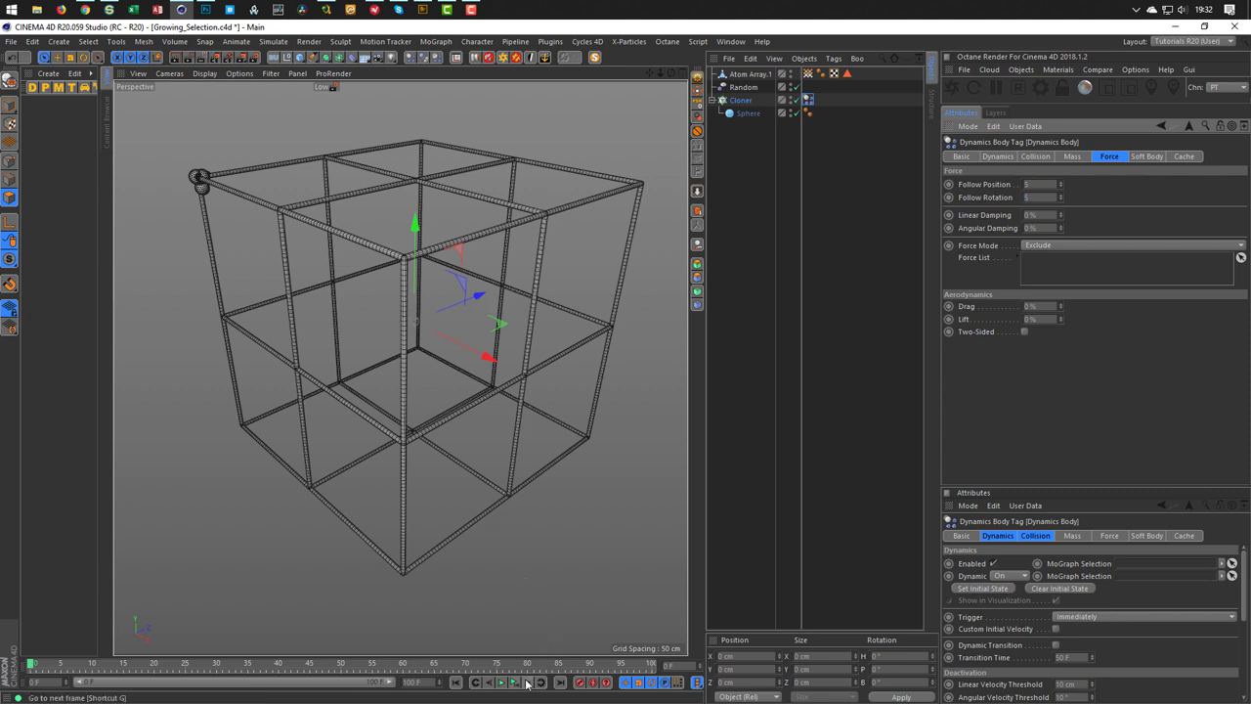
# Preview the rigid-body spheres growing twice from frame 0, then open Project Settings with Ctrl+D
pyautogui.click(516, 688)
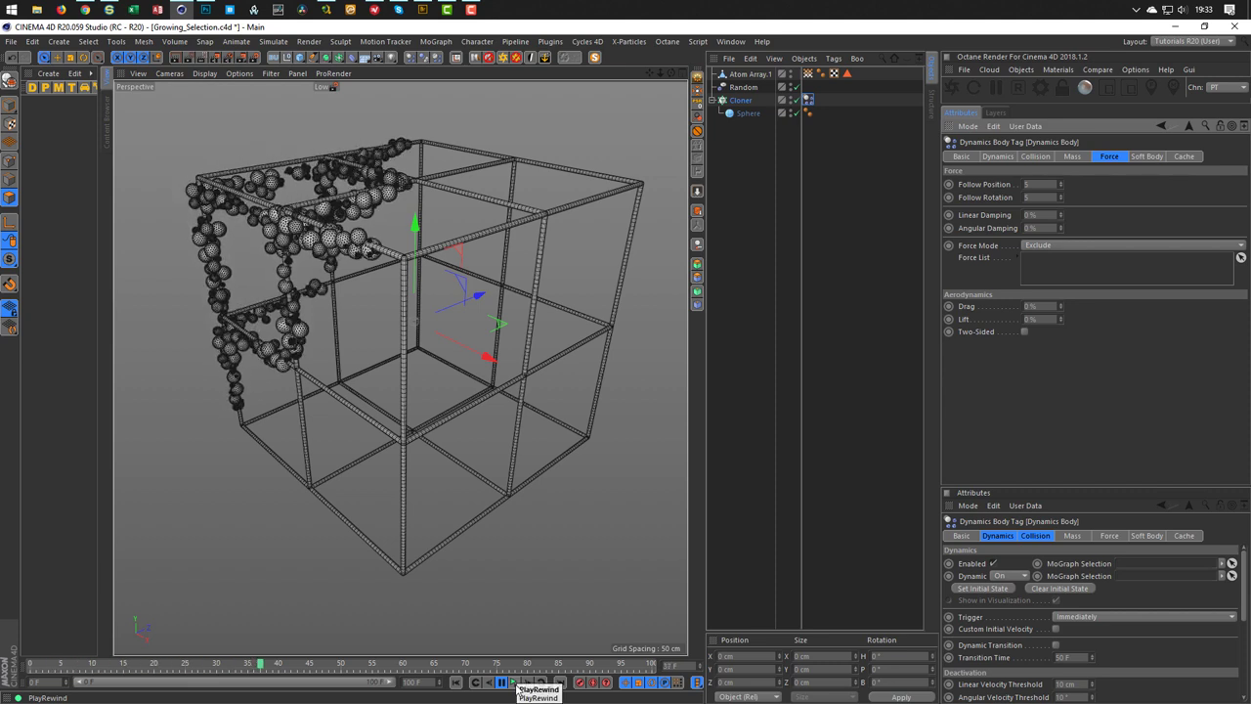
pyautogui.click(516, 684)
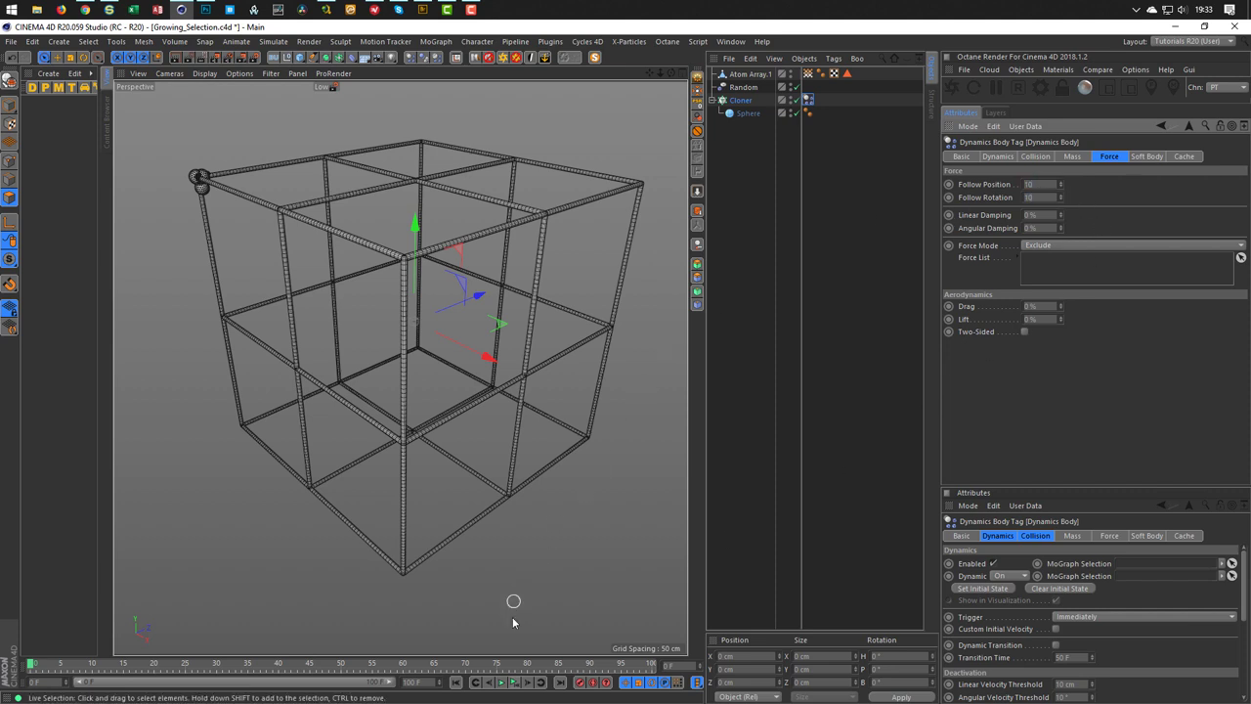
pyautogui.click(514, 683)
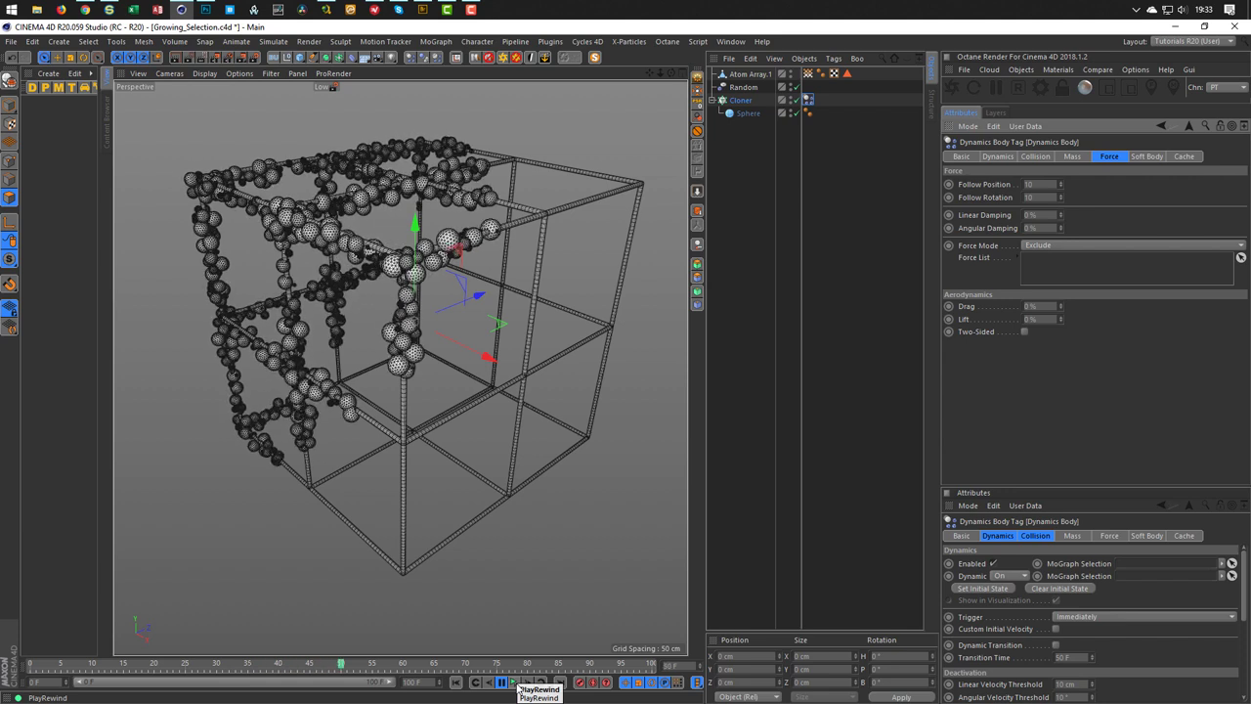
pyautogui.click(476, 682)
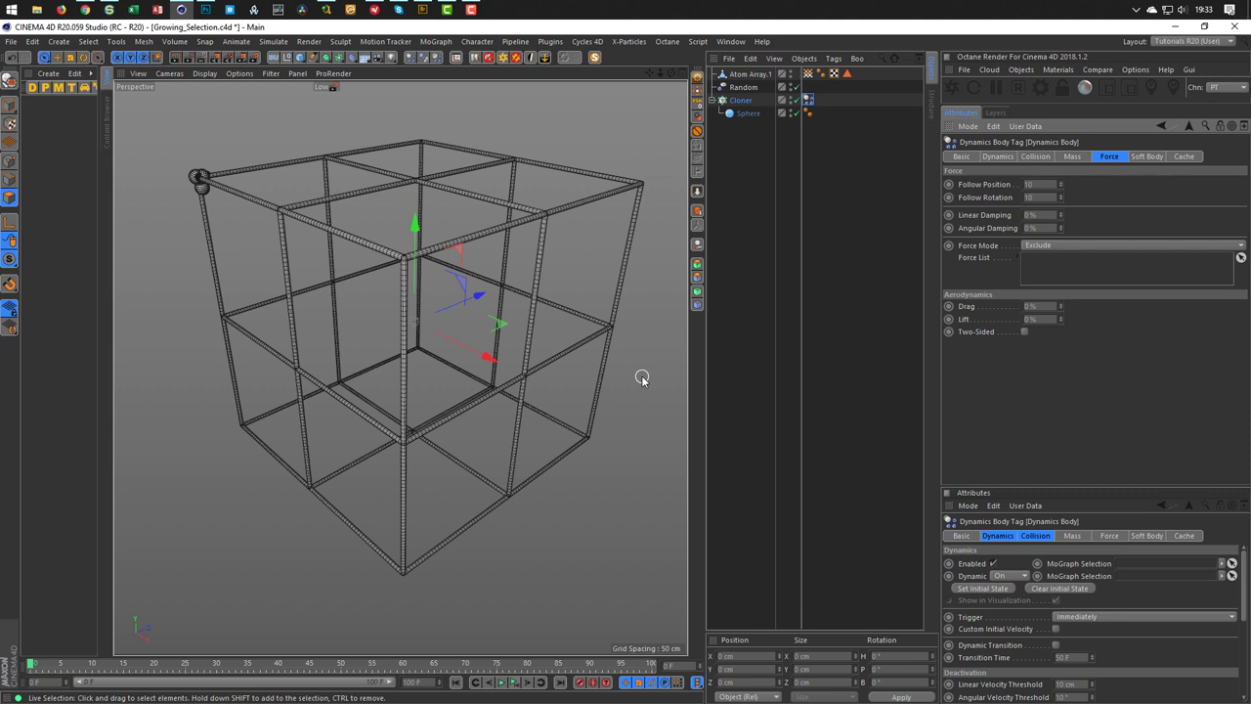
pyautogui.hotkey('ctrl', 'd')
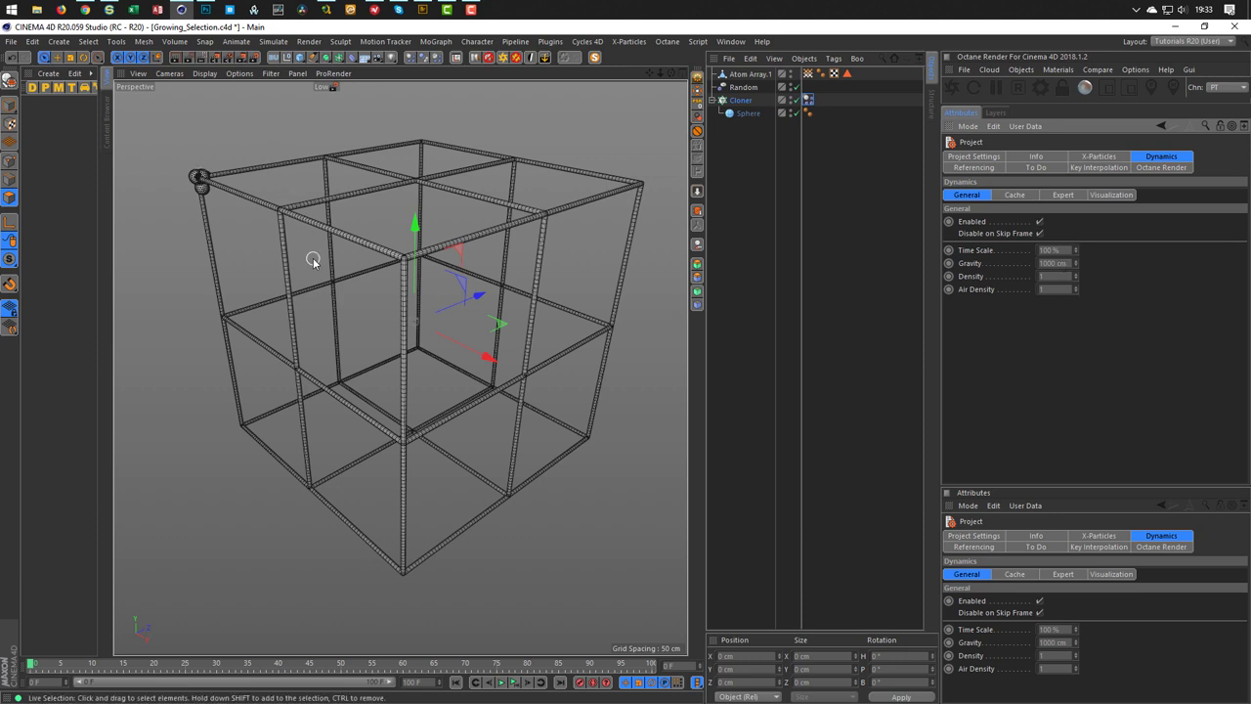
# Set the Cloner's Count to 500 and replay the simulation
pyautogui.click(753, 100)
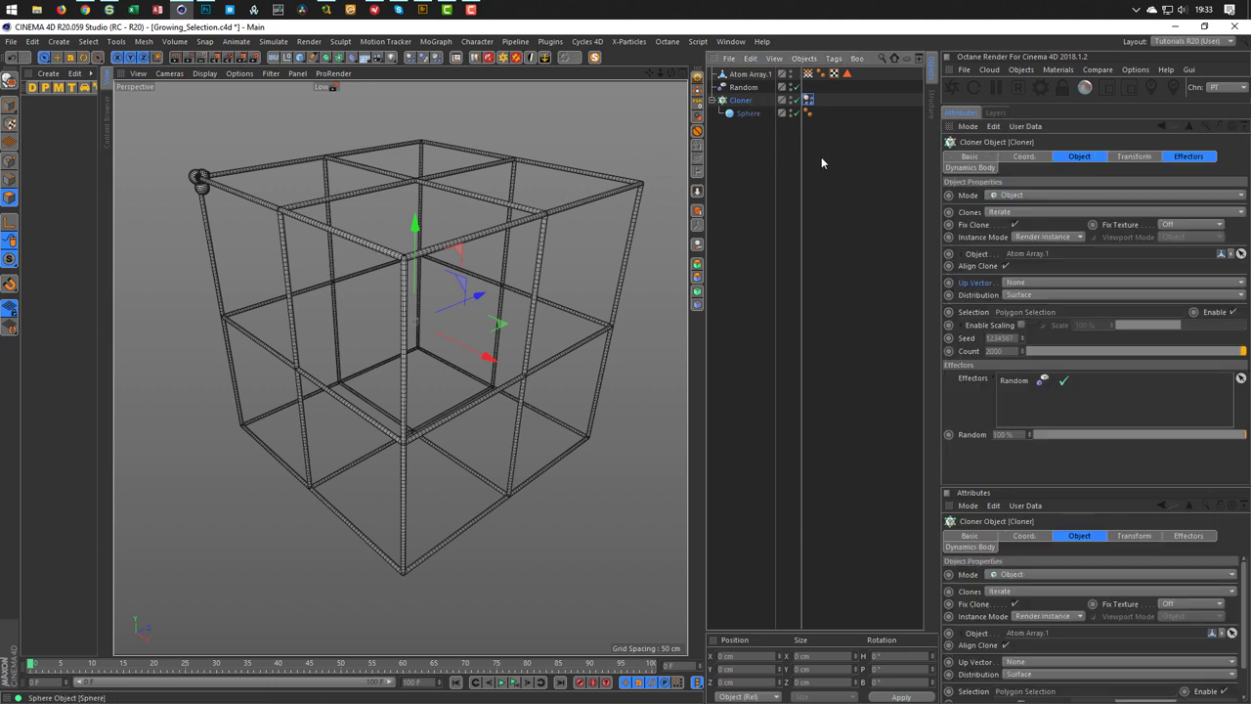
pyautogui.click(1001, 337)
pyautogui.press('Tab')
pyautogui.write('500')
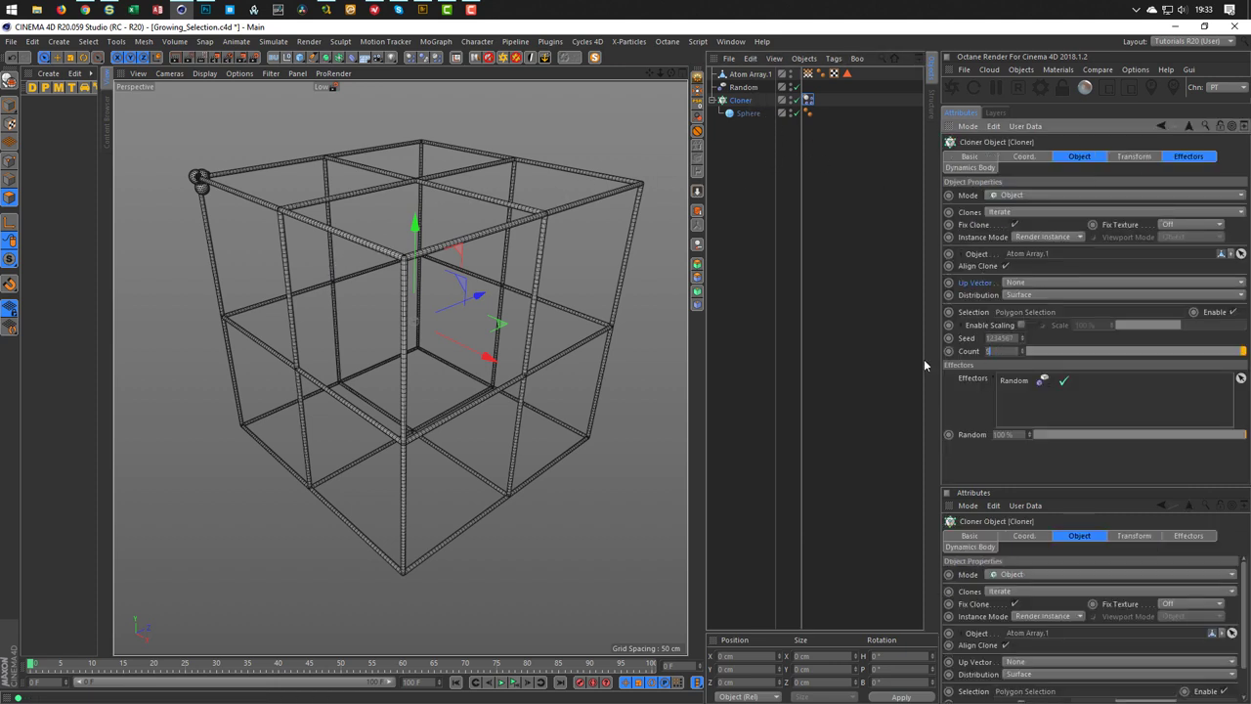
pyautogui.press('Return')
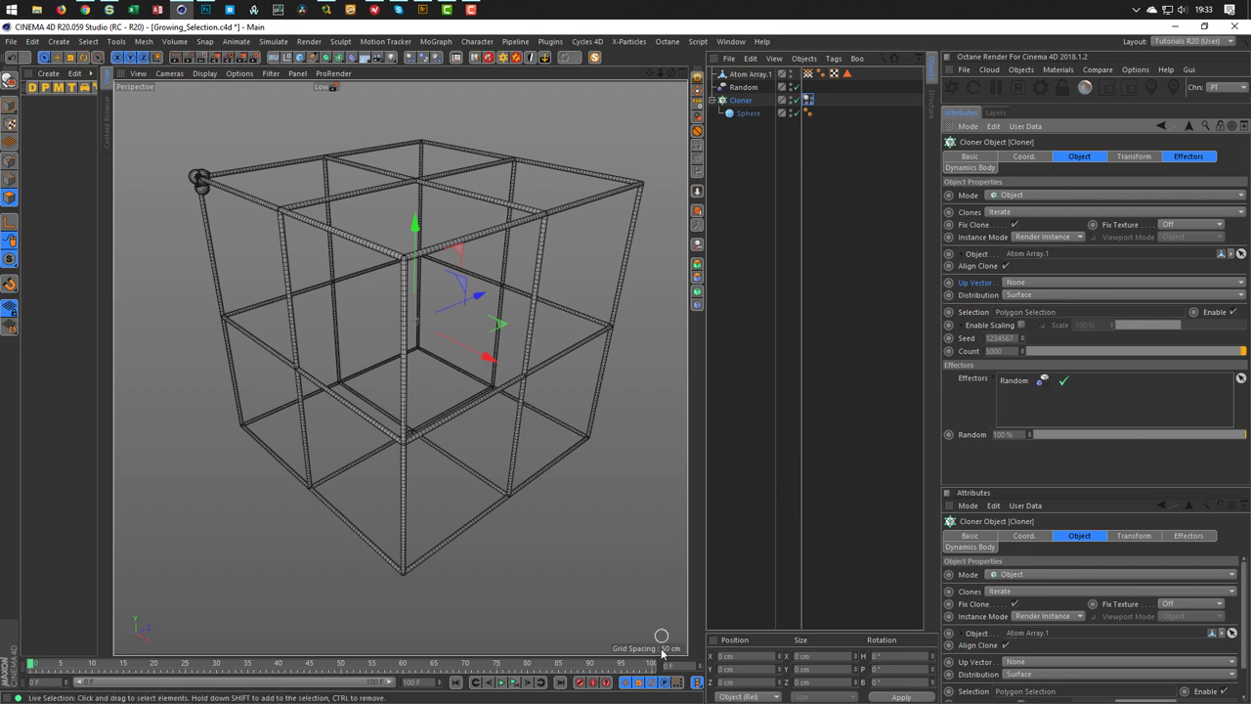
pyautogui.click(513, 682)
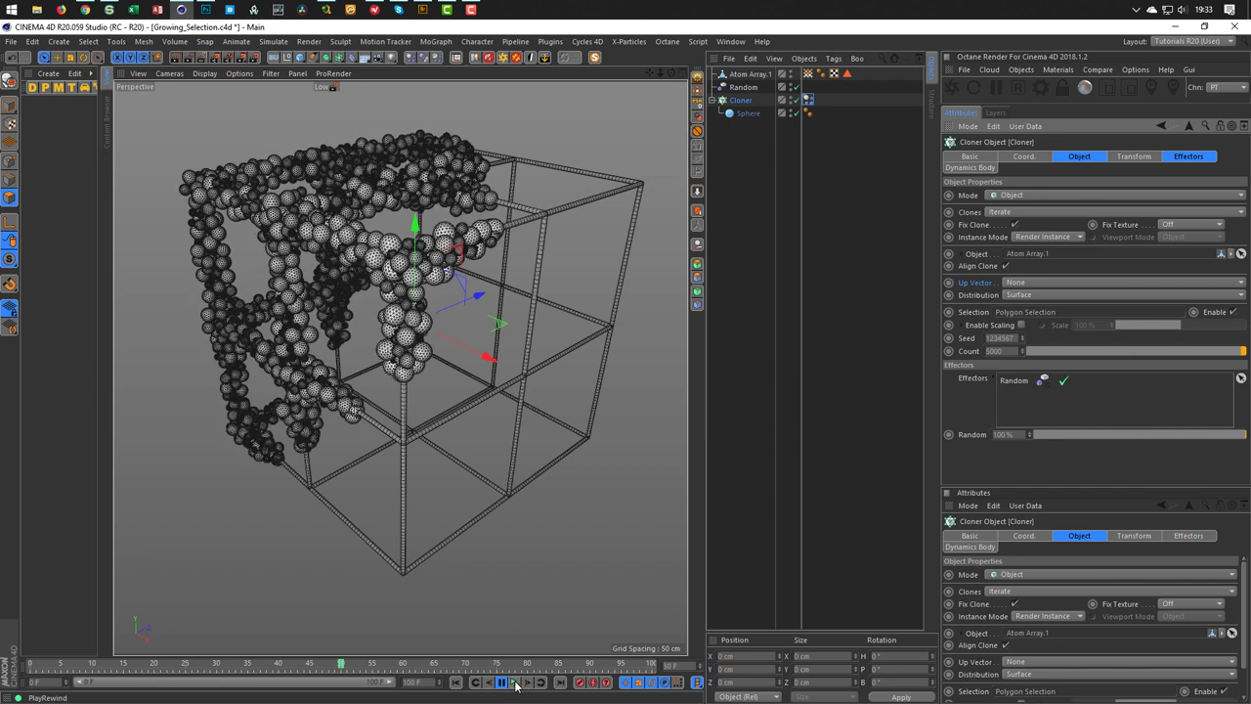
# Rewind to the start and orbit and zoom the viewport onto the cube corner
pyautogui.hotkey('shift', 'f')
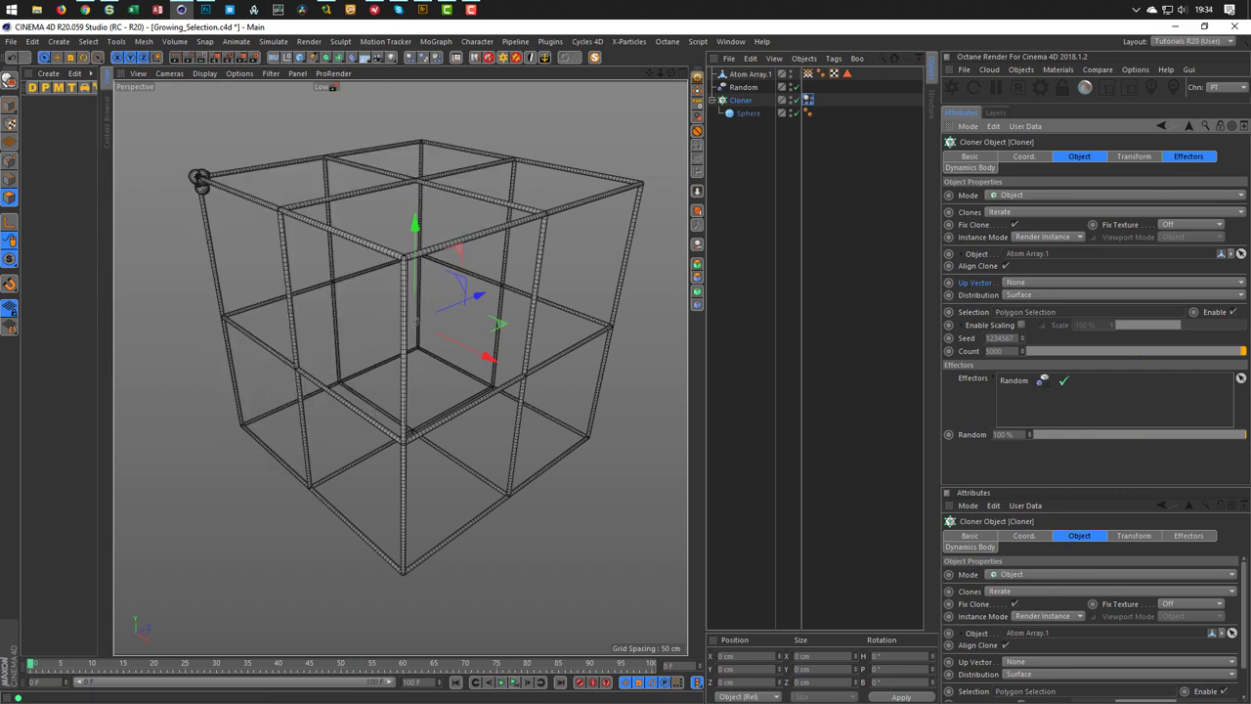
pyautogui.keyDown('alt'); pyautogui.moveTo(433, 228); pyautogui.dragTo(379, 284); pyautogui.keyUp('alt')
pyautogui.keyDown('alt'); pyautogui.moveTo(388, 266); pyautogui.dragTo(391, 253); pyautogui.keyUp('alt')
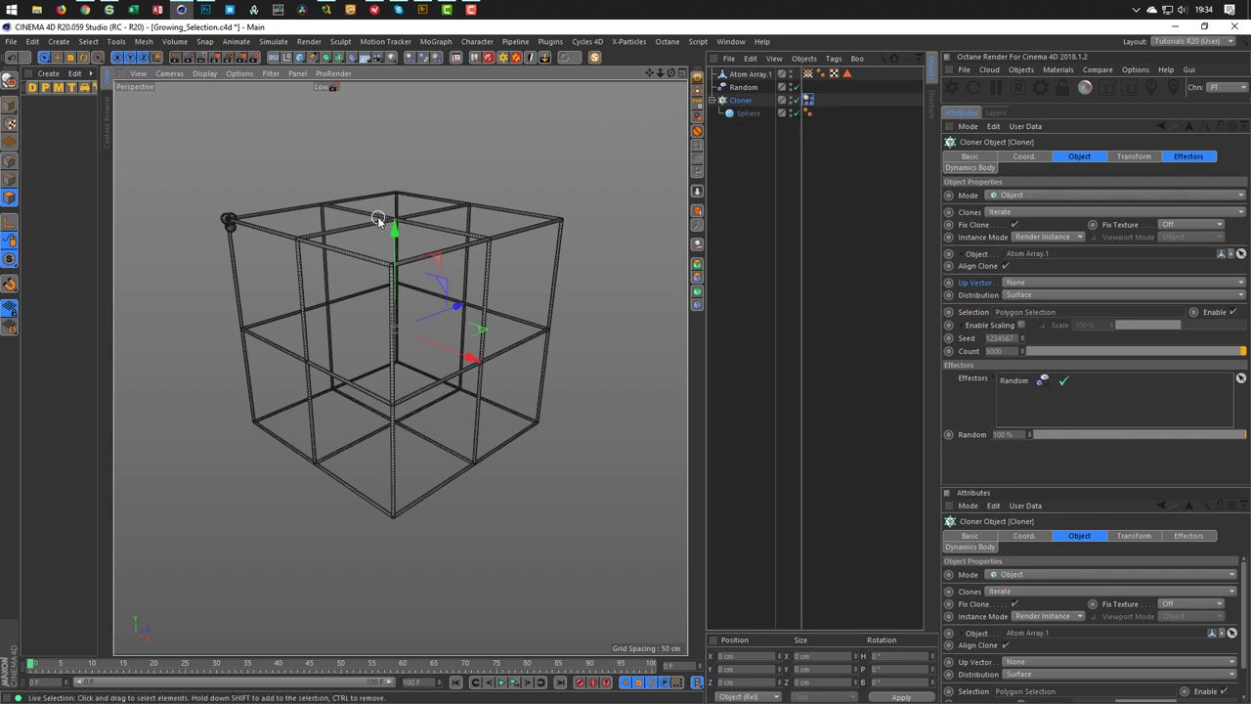
pyautogui.scroll(5, 333, 208)
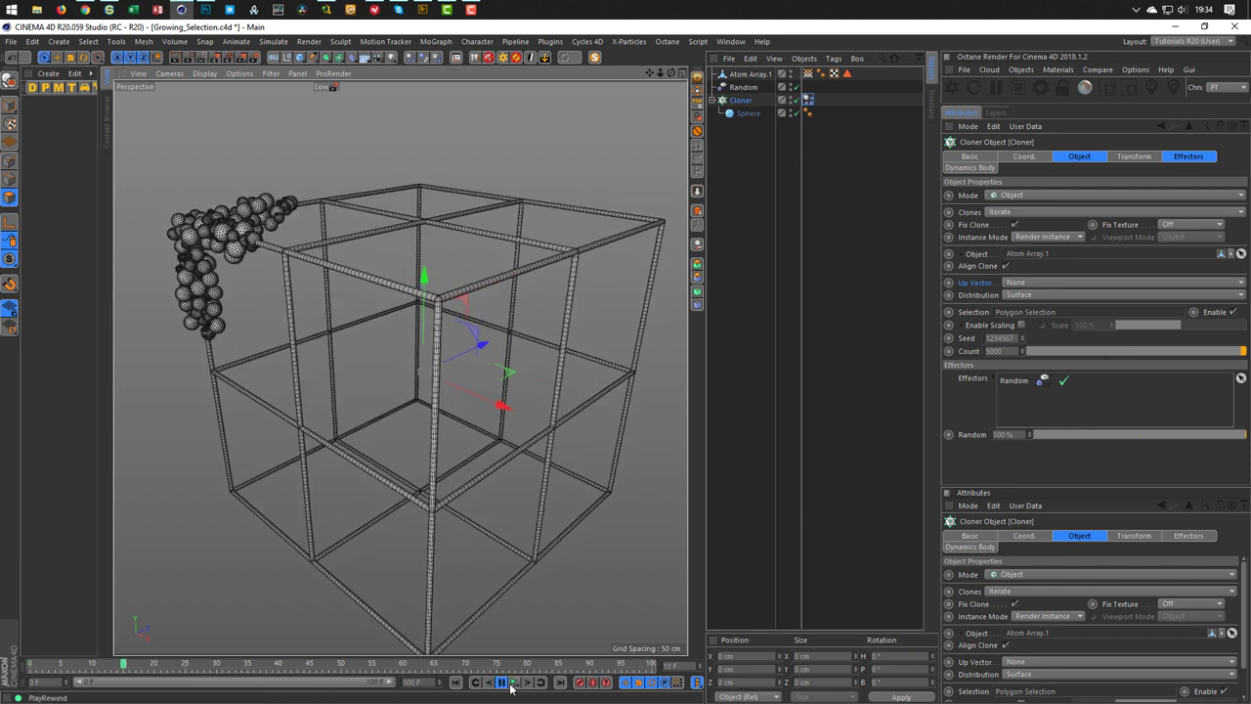
# Play and replay the timeline to watch the spheres grow along the tubes
pyautogui.click(502, 682)
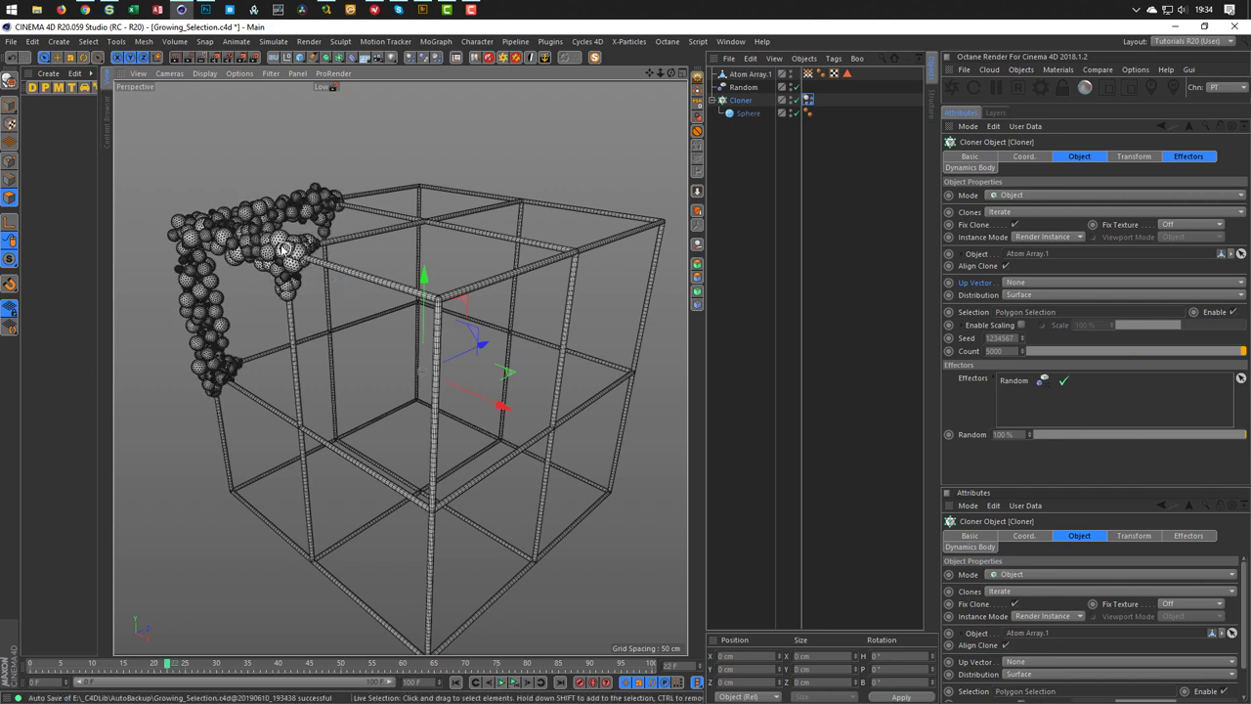
pyautogui.scroll(10, 282, 249)
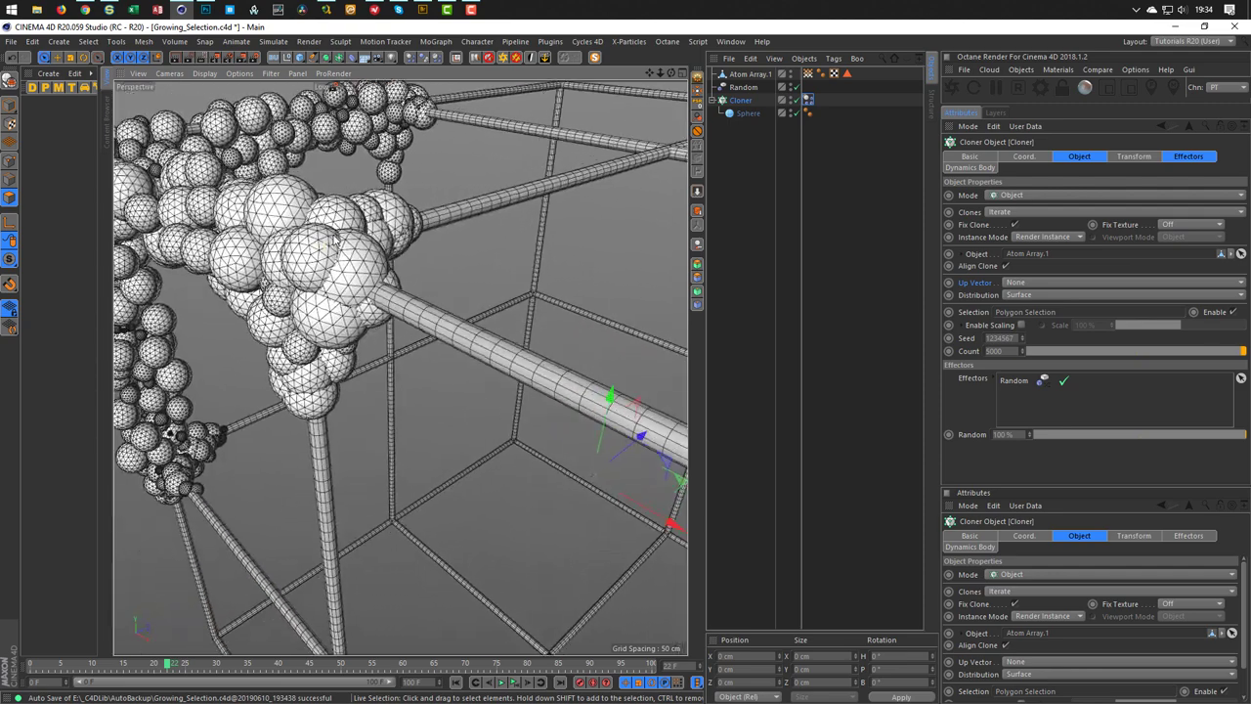
pyautogui.scroll(-8, 500, 546)
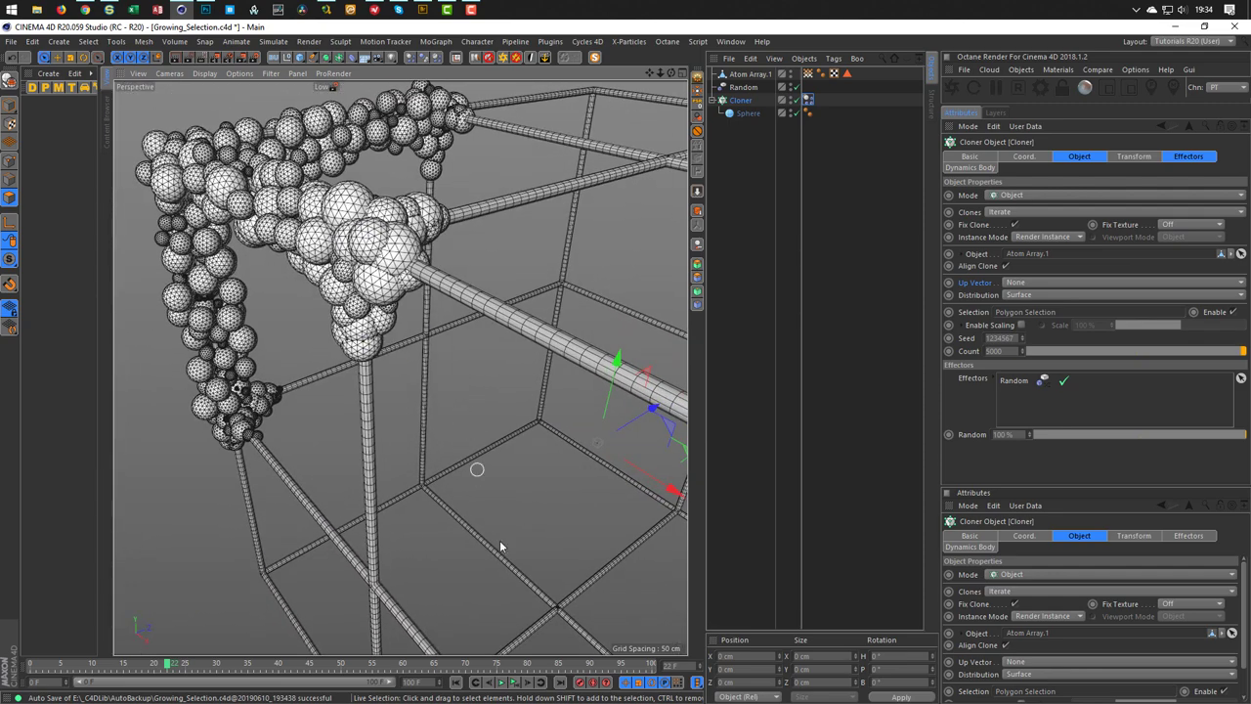
pyautogui.click(515, 681)
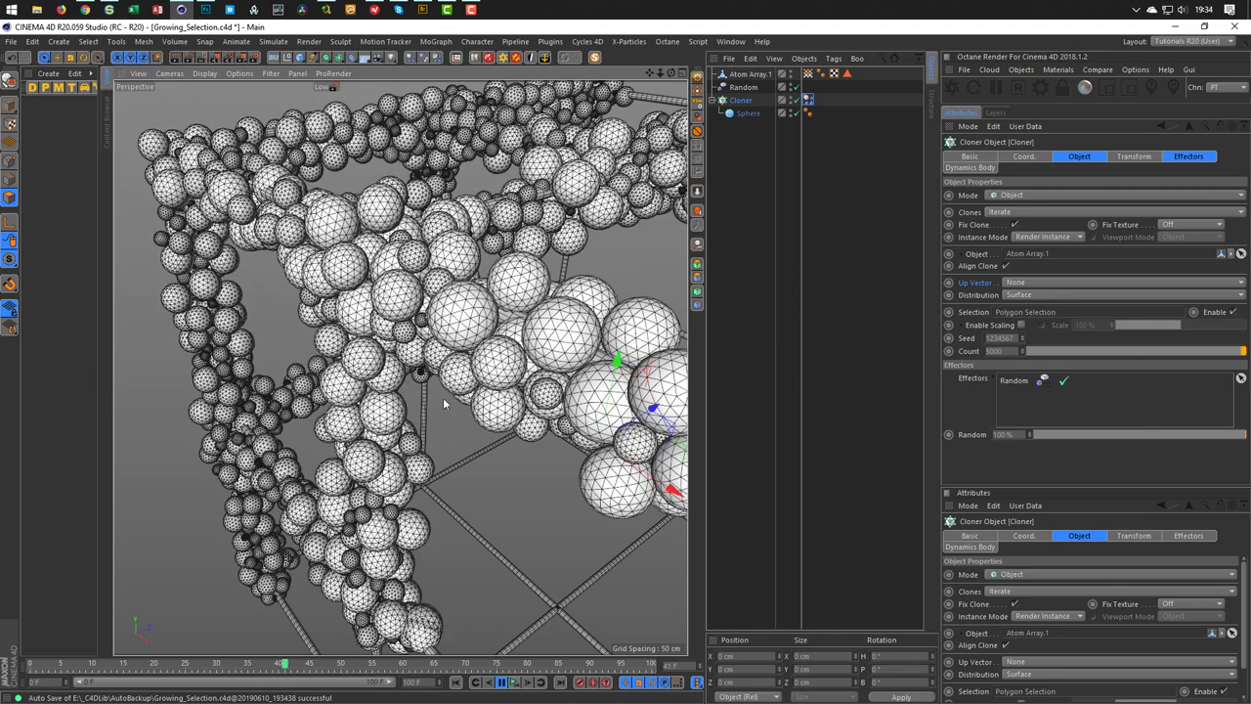
pyautogui.click(509, 684)
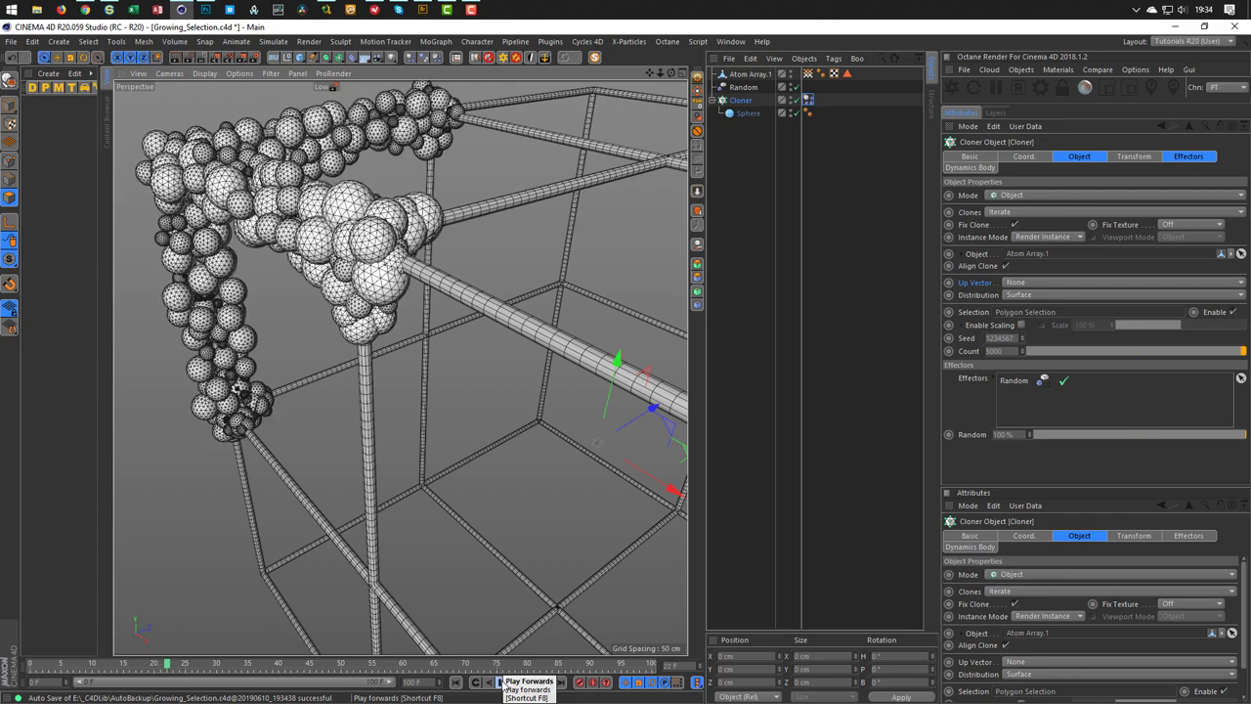
pyautogui.click(505, 683)
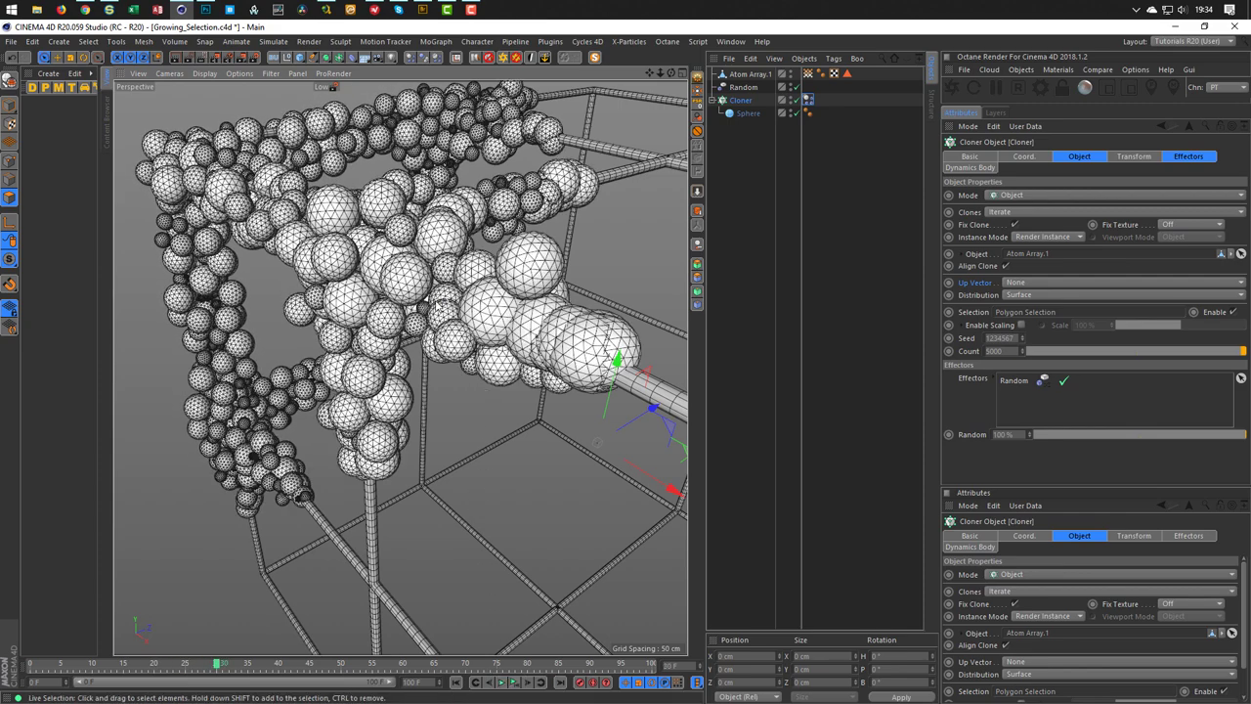
pyautogui.scroll(-5, 394, 297)
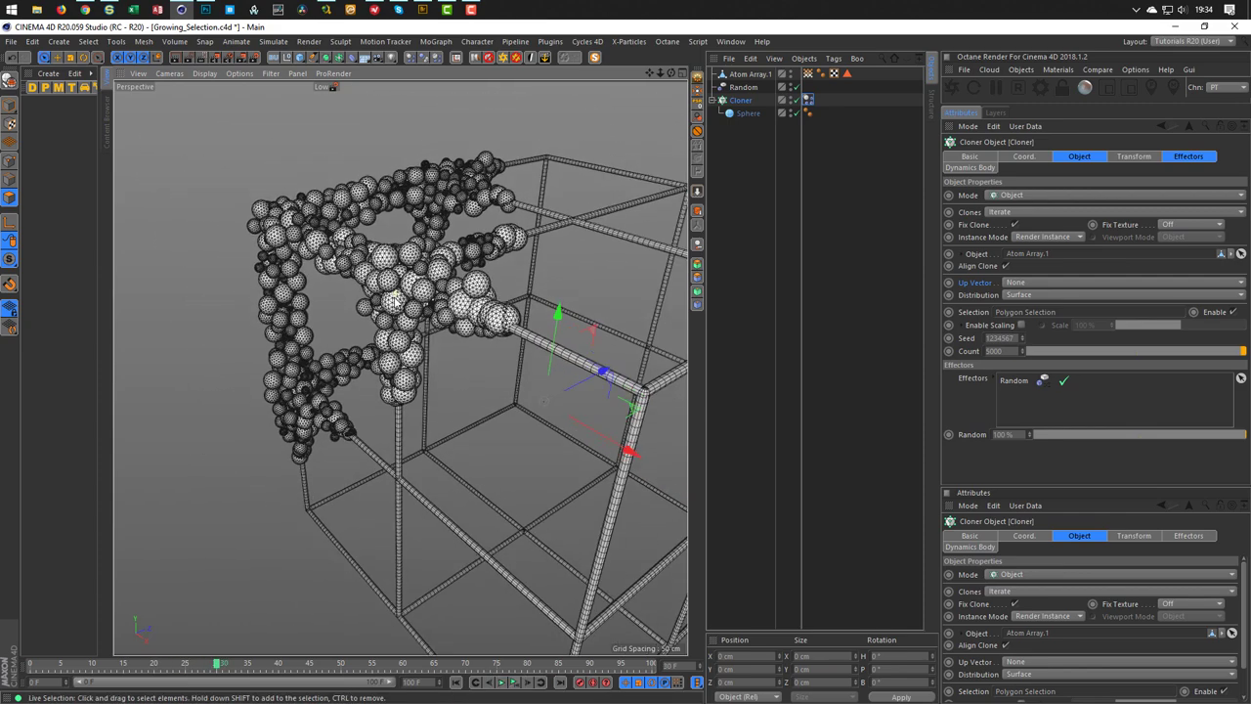
# Set the Random effector's colour mode to tint the clones with effector colour
pyautogui.click(744, 87)
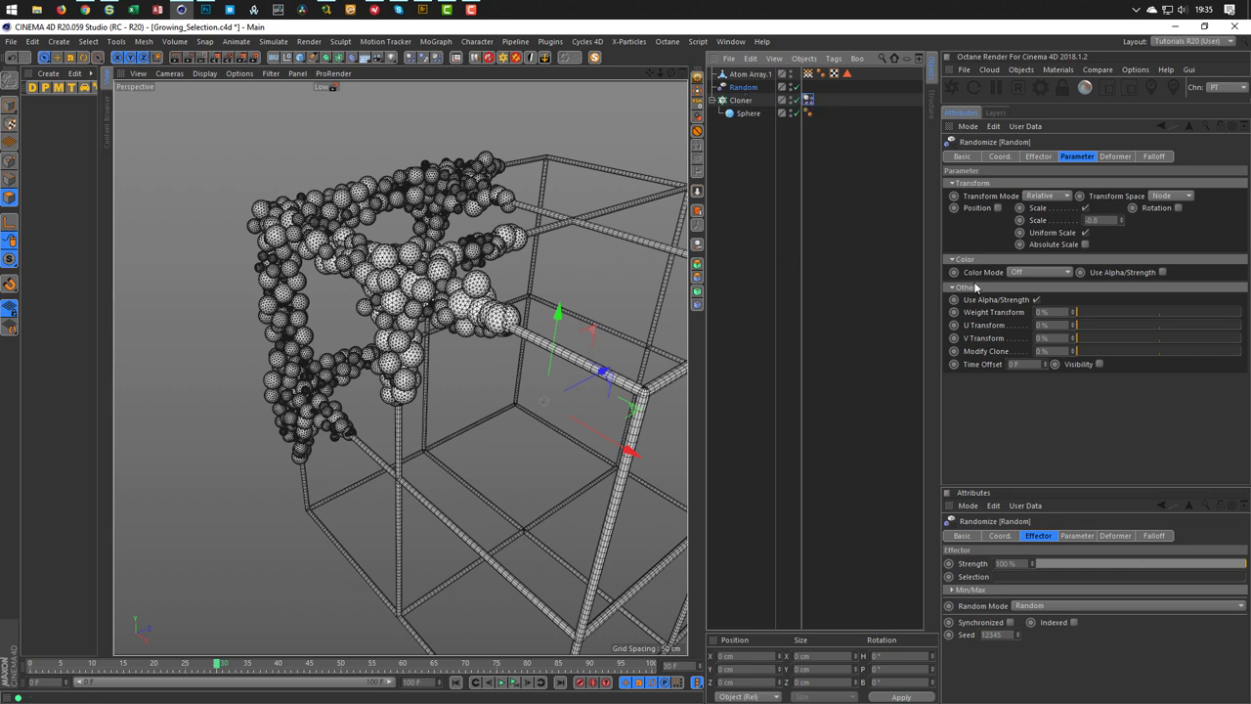
pyautogui.click(1029, 271)
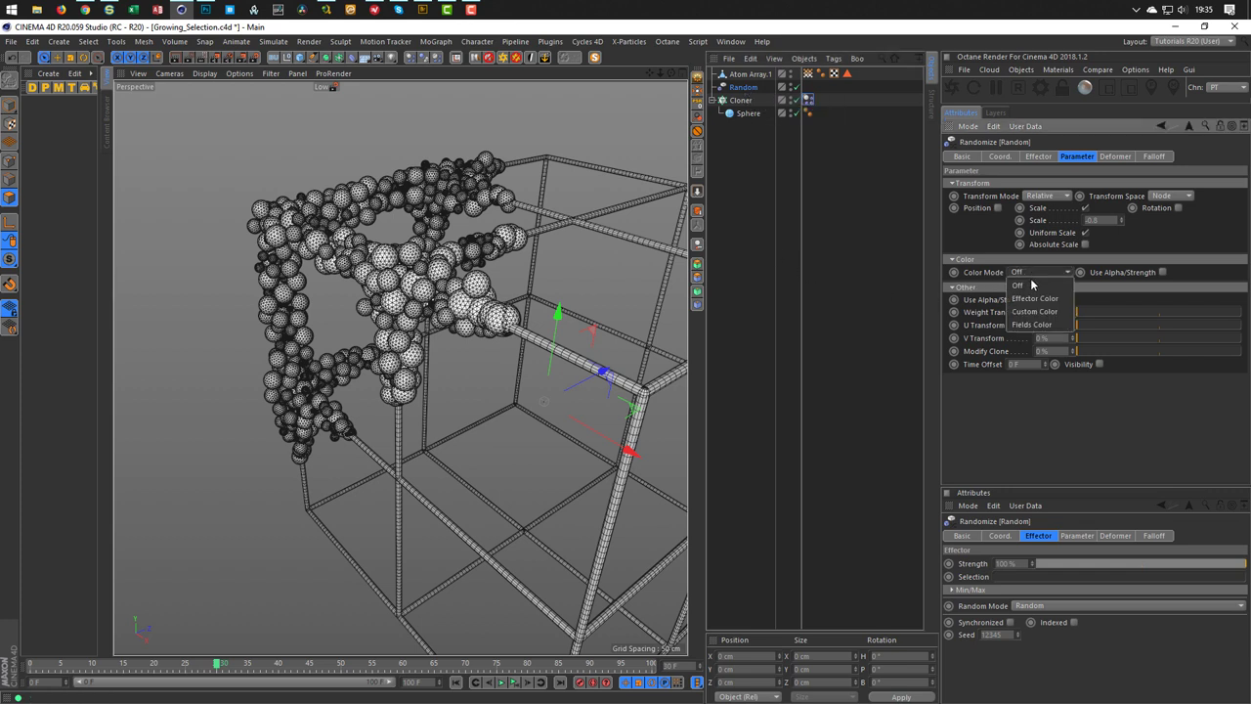
pyautogui.click(1036, 302)
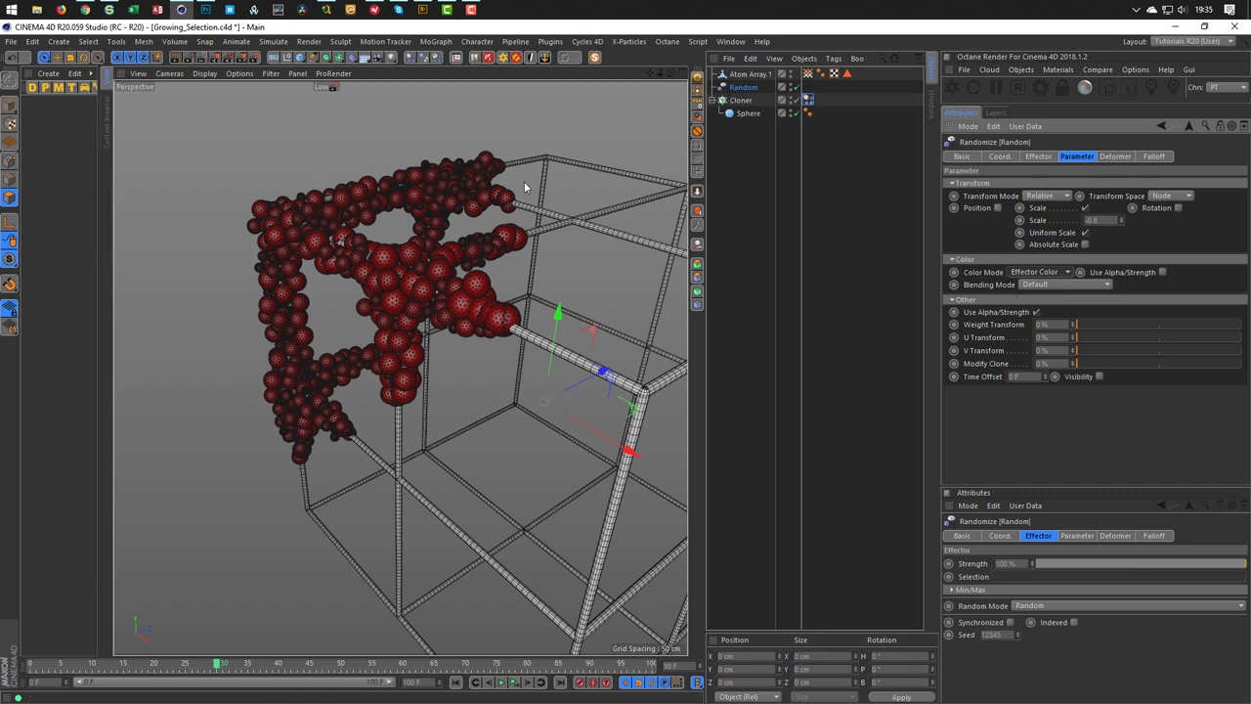
# Create material Mat with a MoGraph Color Shader texture and apply it to the Cloner
pyautogui.doubleClick(62, 157)
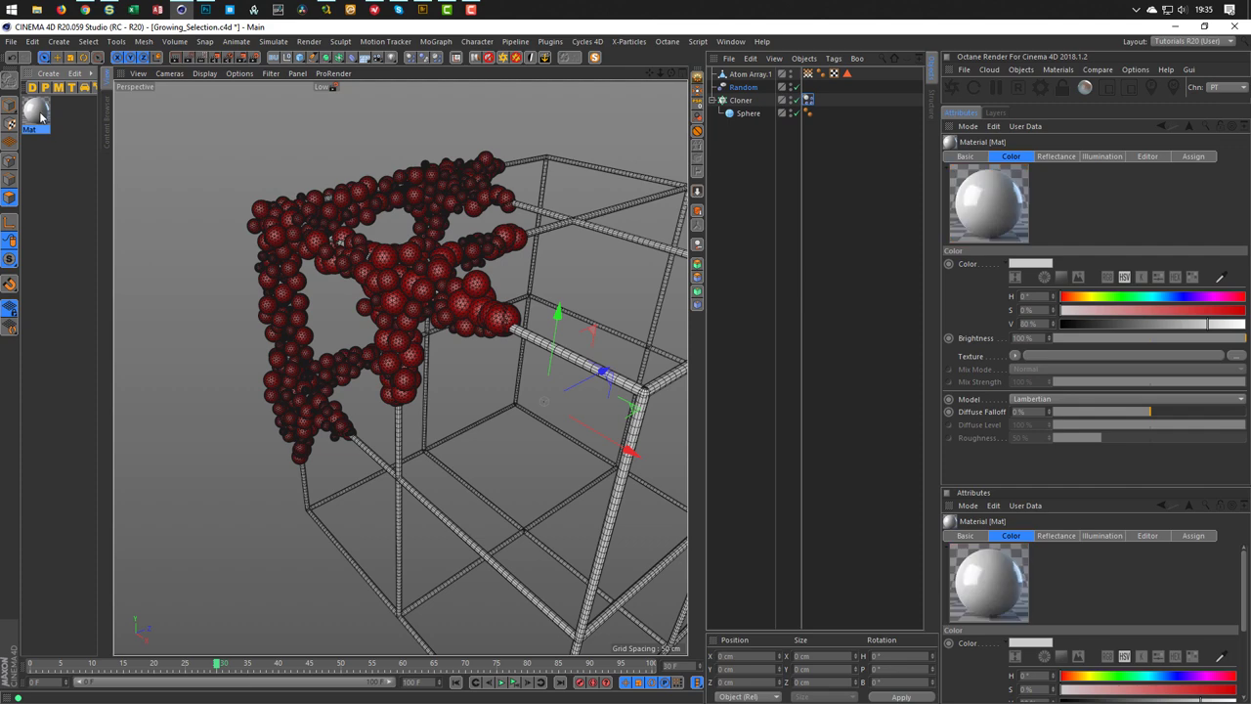
pyautogui.doubleClick(35, 112)
pyautogui.moveTo(317, 86); pyautogui.dragTo(250, 255)
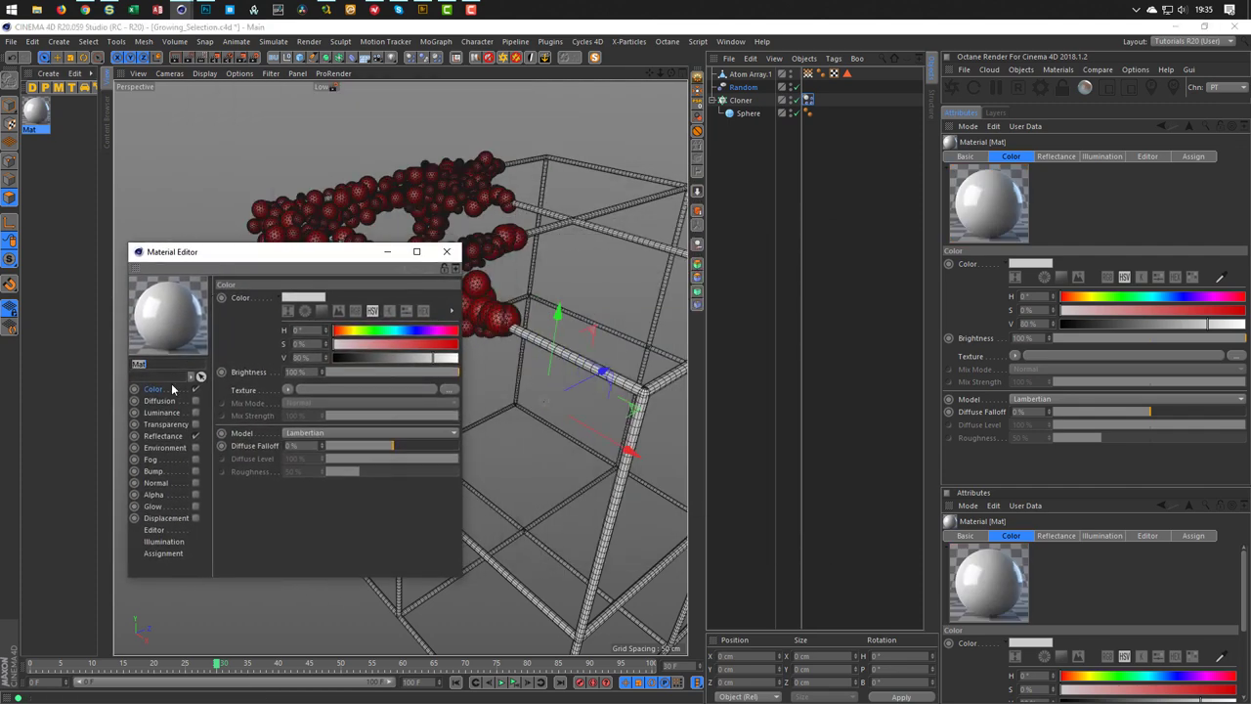
pyautogui.click(290, 390)
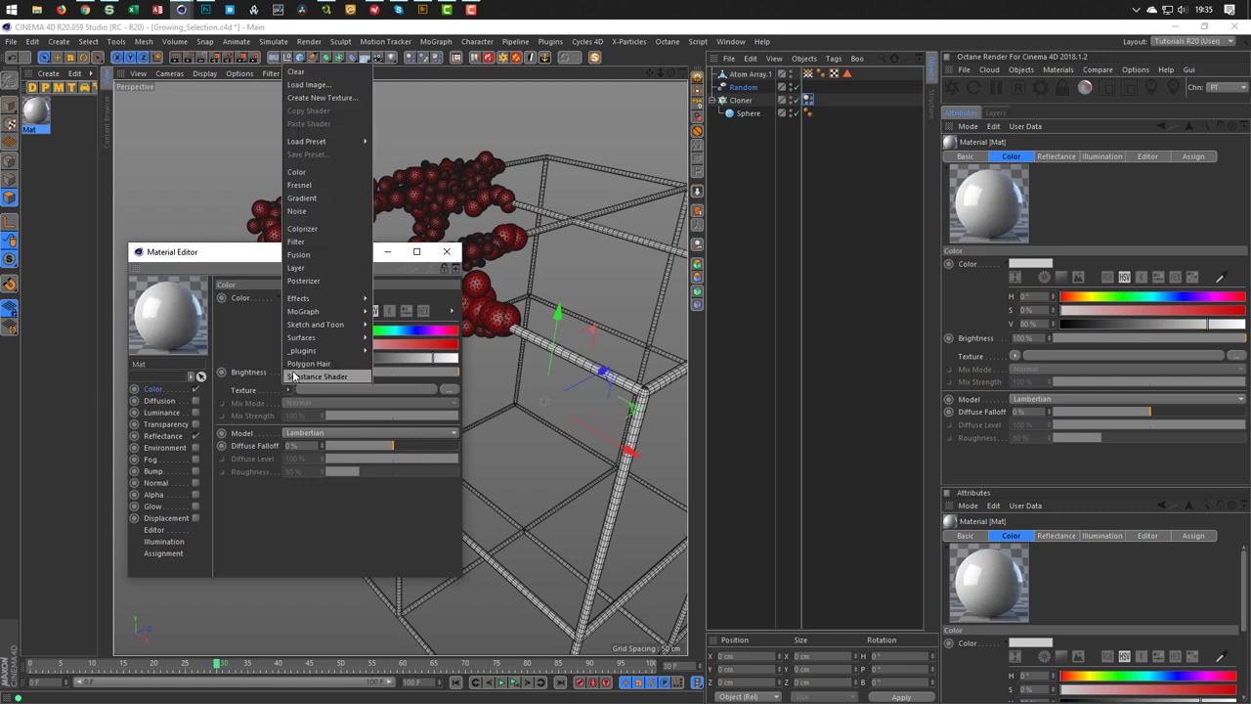
pyautogui.moveTo(317, 315)
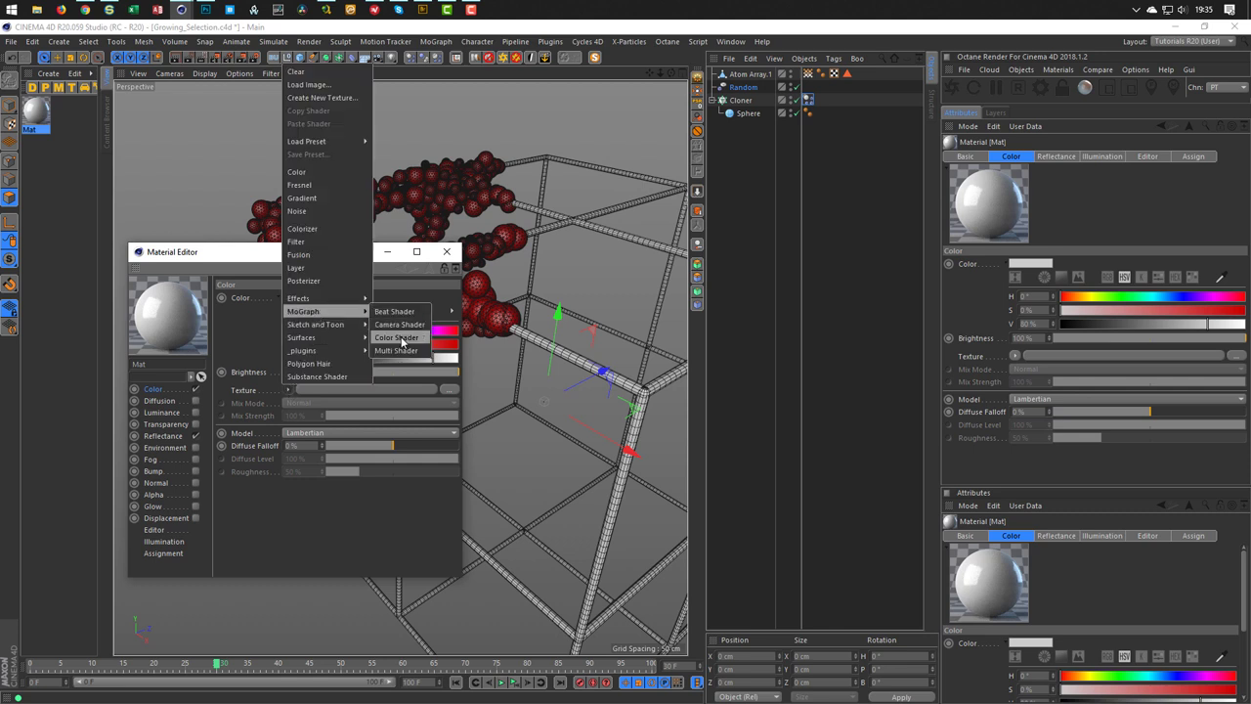
pyautogui.click(401, 340)
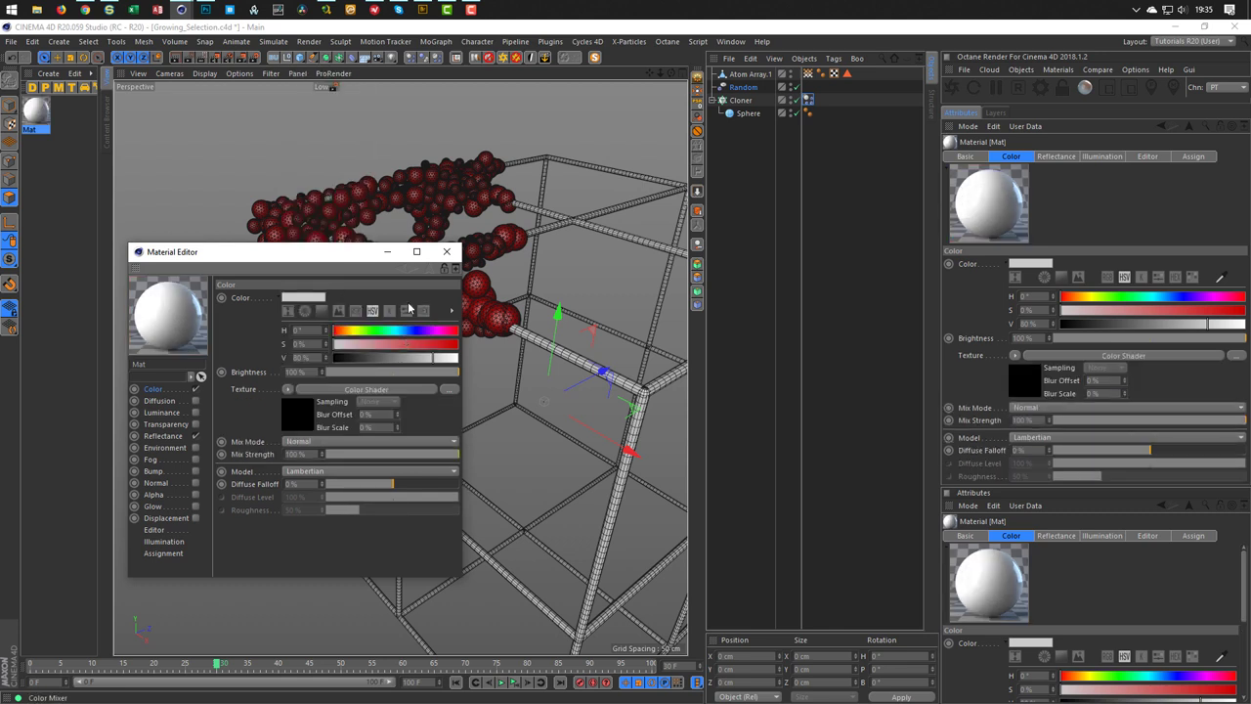
pyautogui.click(447, 251)
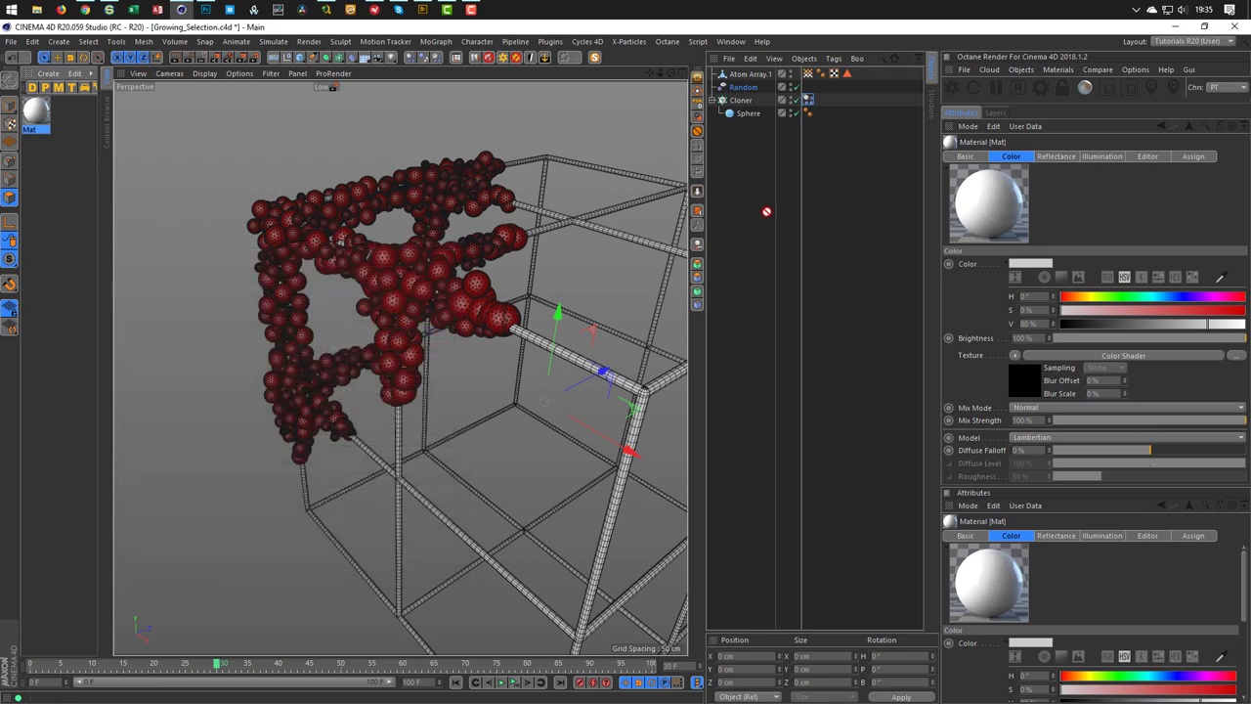
pyautogui.moveTo(766, 211); pyautogui.dragTo(754, 102)
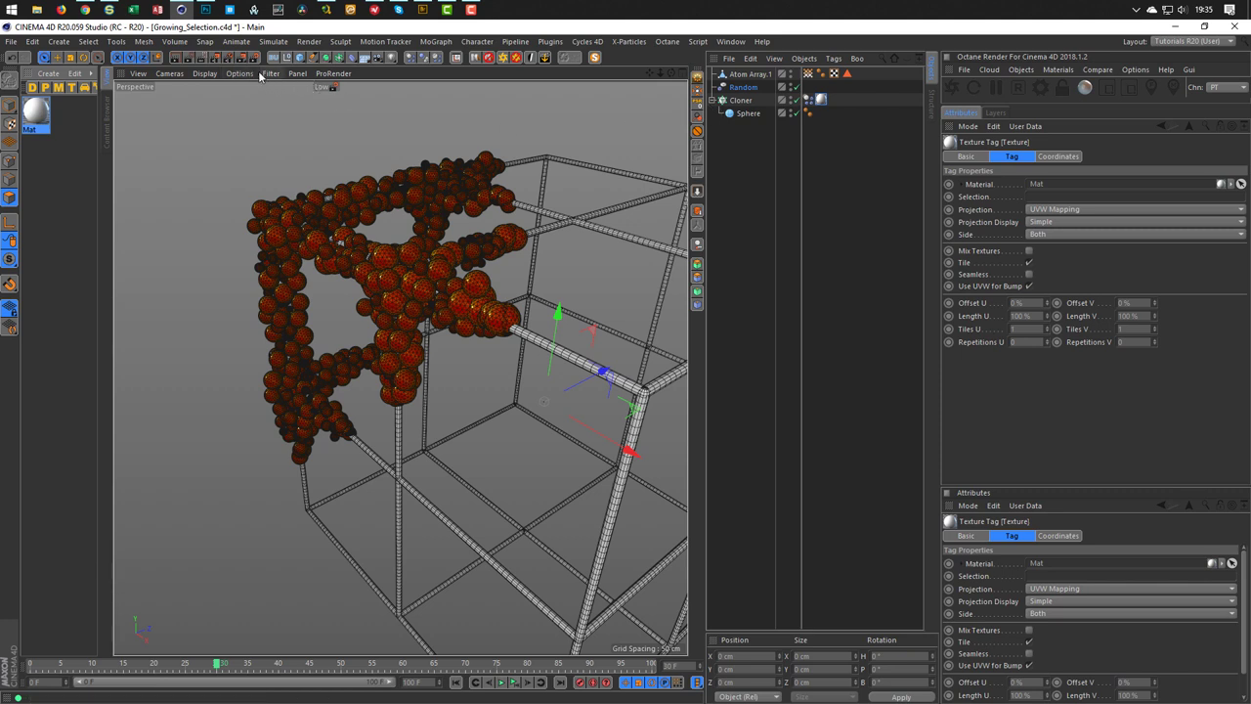
# Start an enlarged Interactive Render Region and set the Cloner's Instance Mode to Instance
pyautogui.hotkey('alt', 'r')
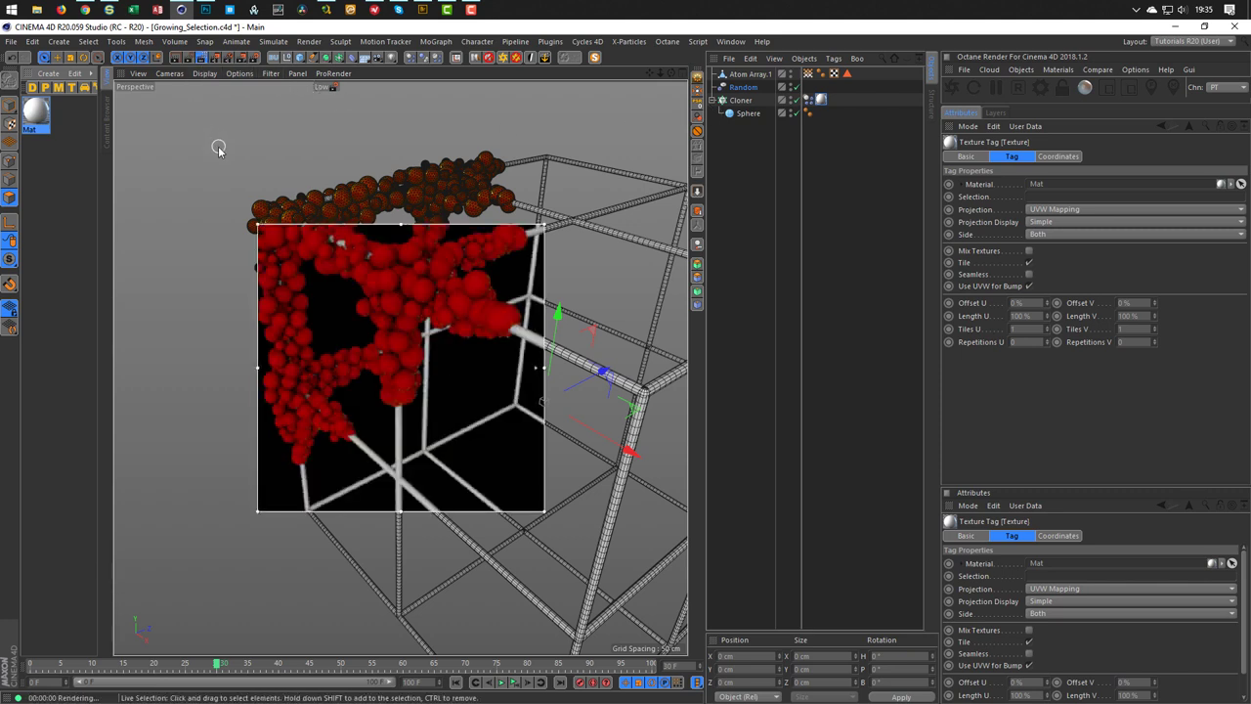
pyautogui.moveTo(256, 228); pyautogui.dragTo(230, 161)
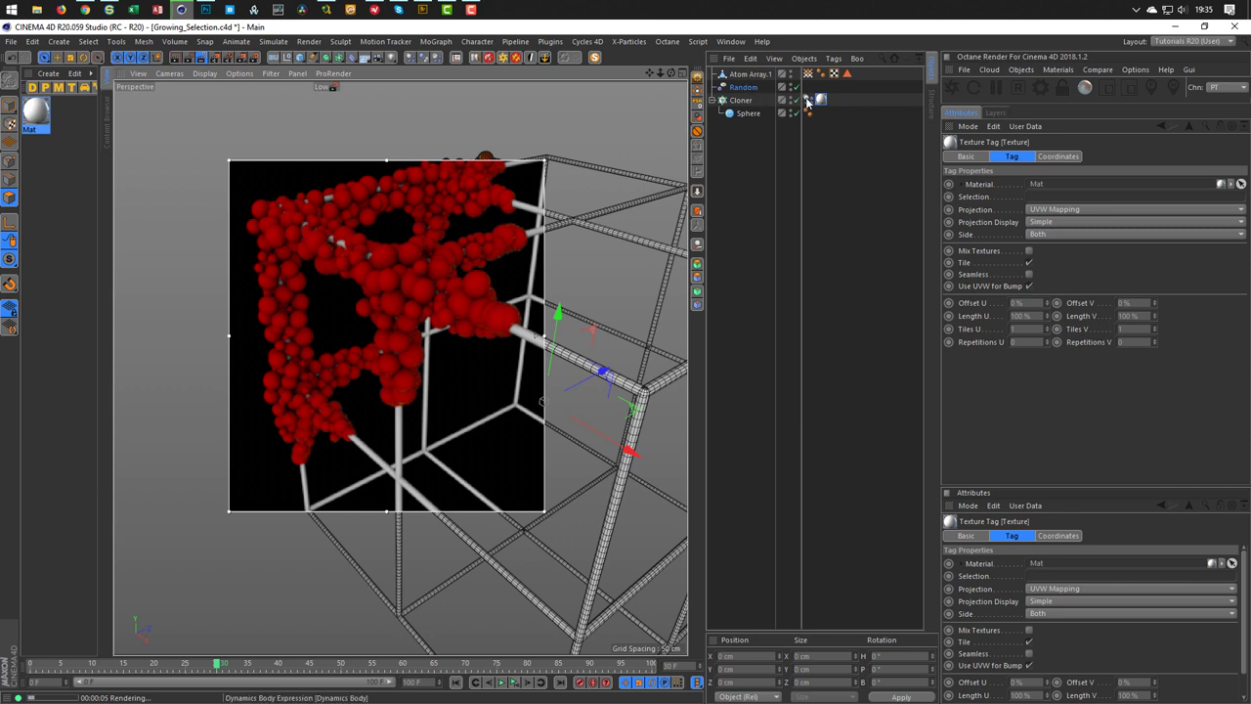
pyautogui.click(753, 100)
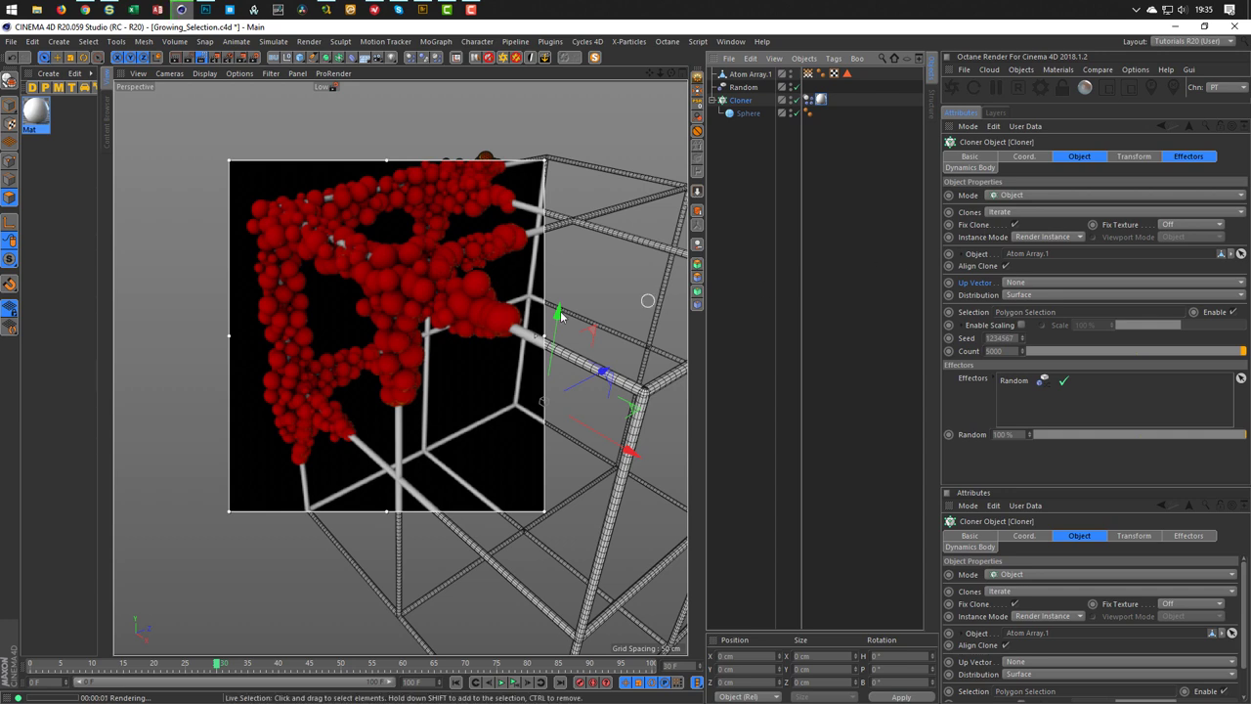
pyautogui.click(1029, 238)
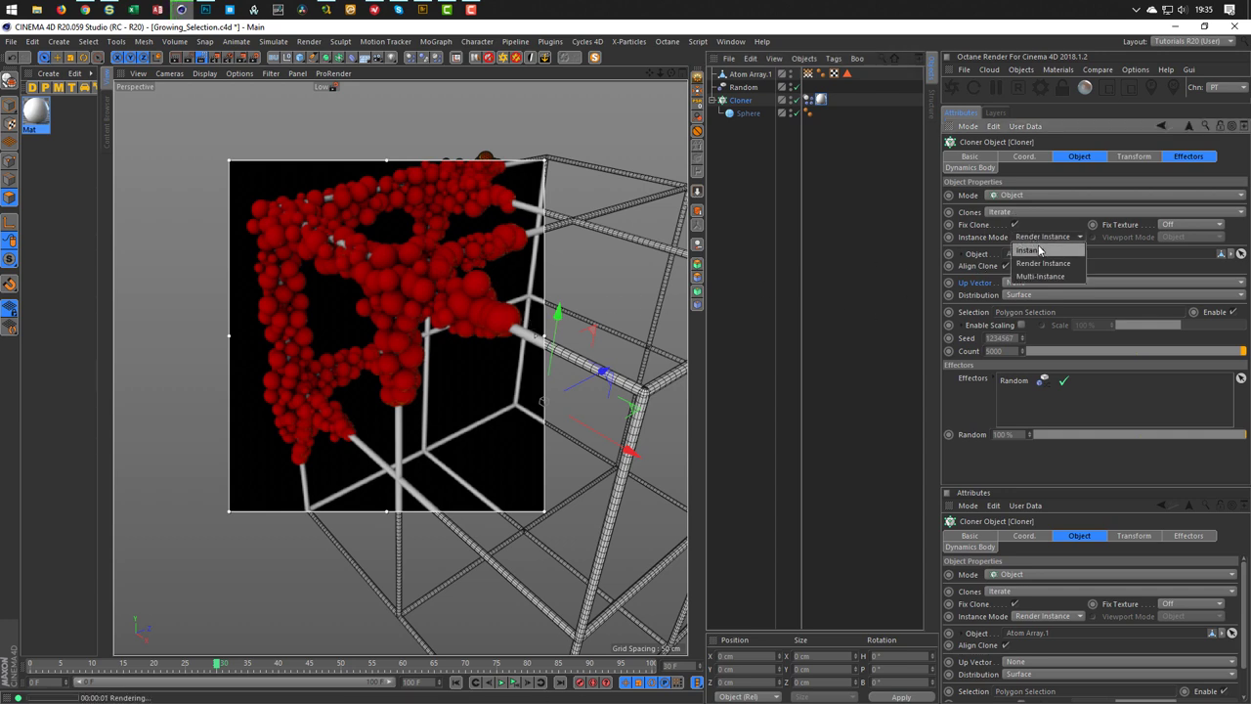
pyautogui.click(1040, 251)
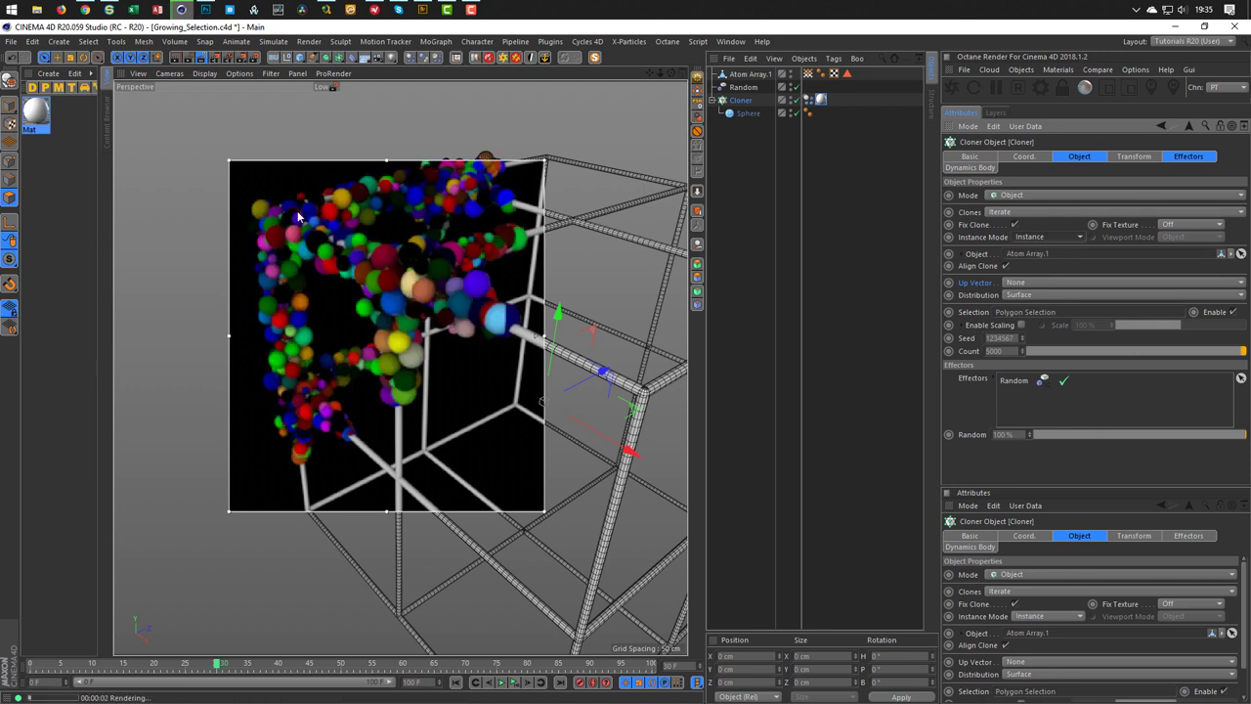
pyautogui.doubleClick(35, 114)
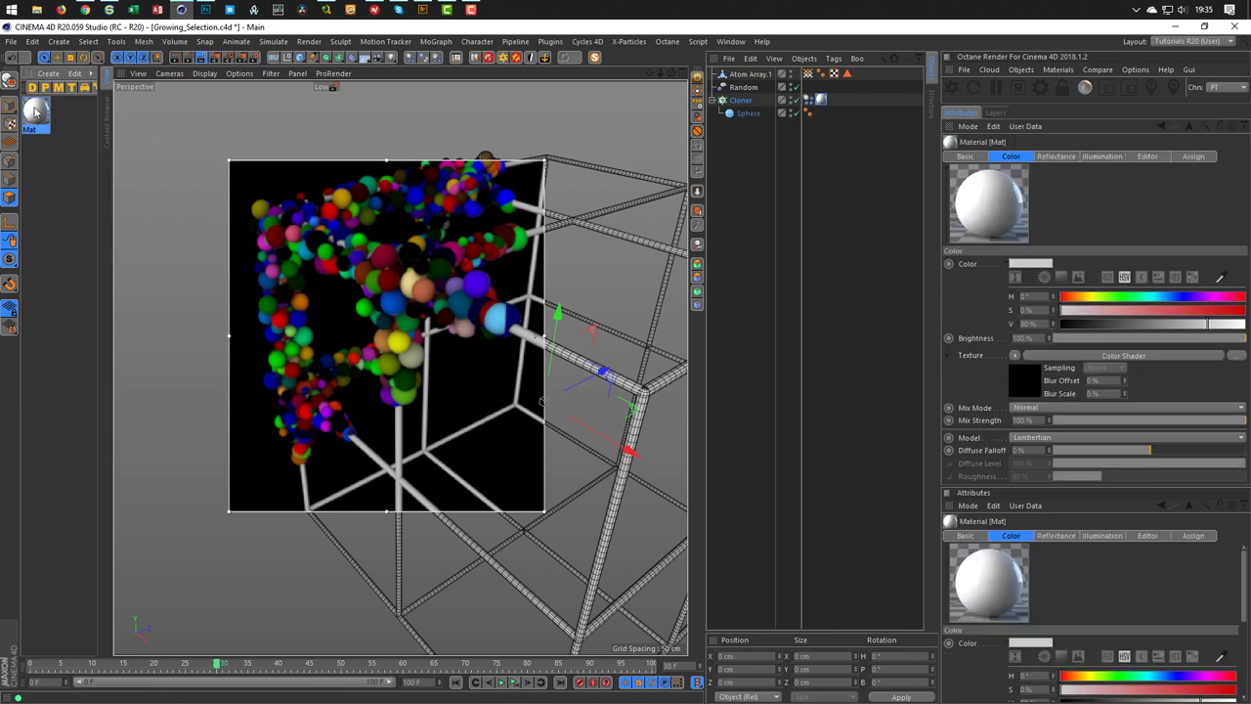
# Wrap Mat's colour texture in a Colorizer and toggle Random's Use Alpha/Strength on and off
pyautogui.moveTo(409, 101); pyautogui.dragTo(807, 203)
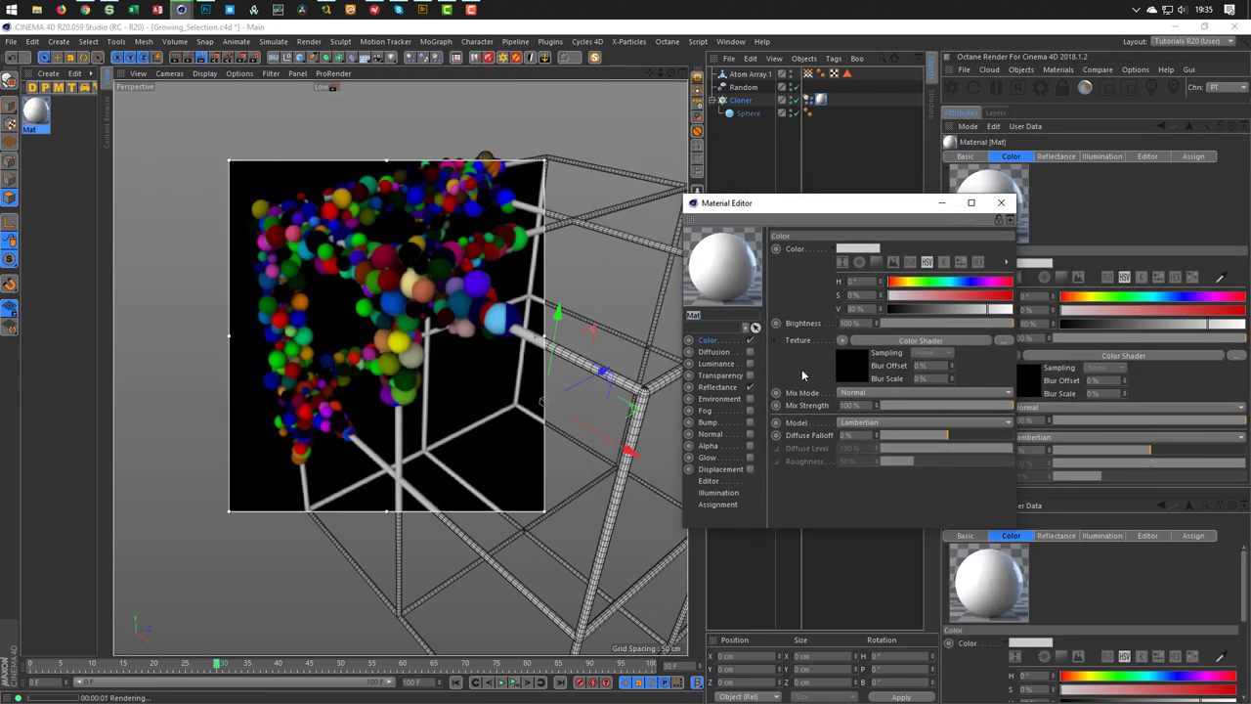
pyautogui.click(844, 339)
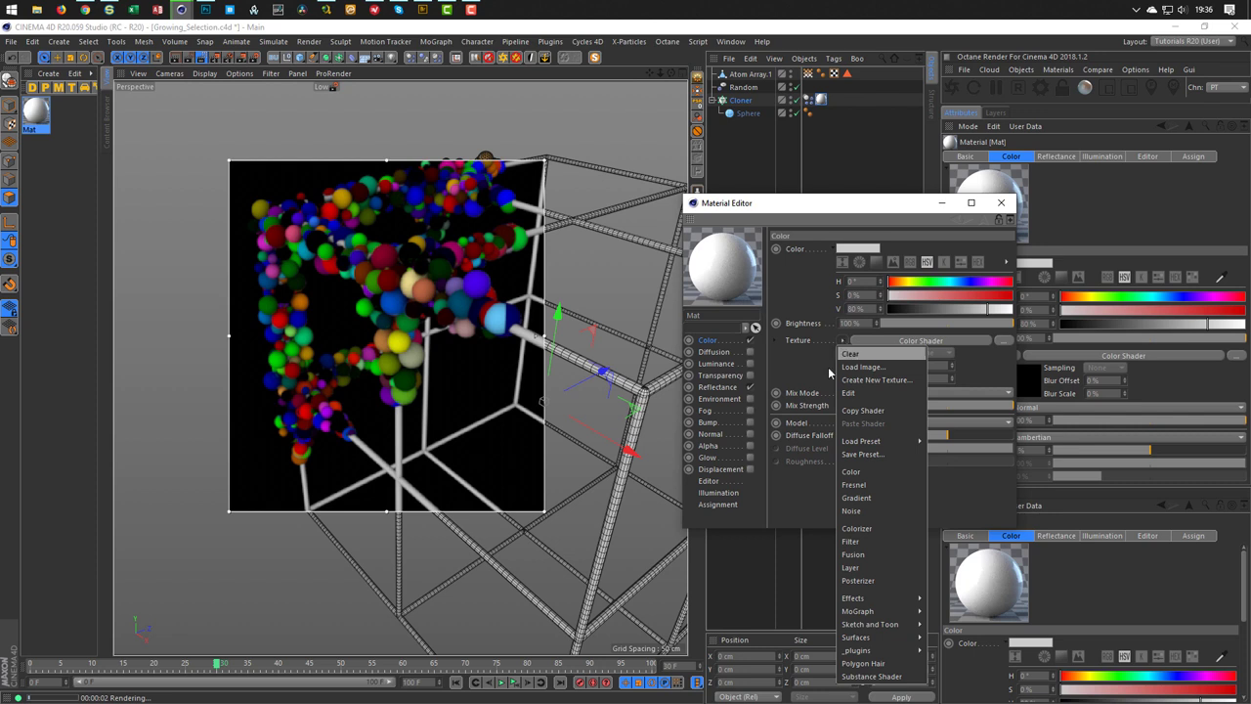
pyautogui.click(857, 527)
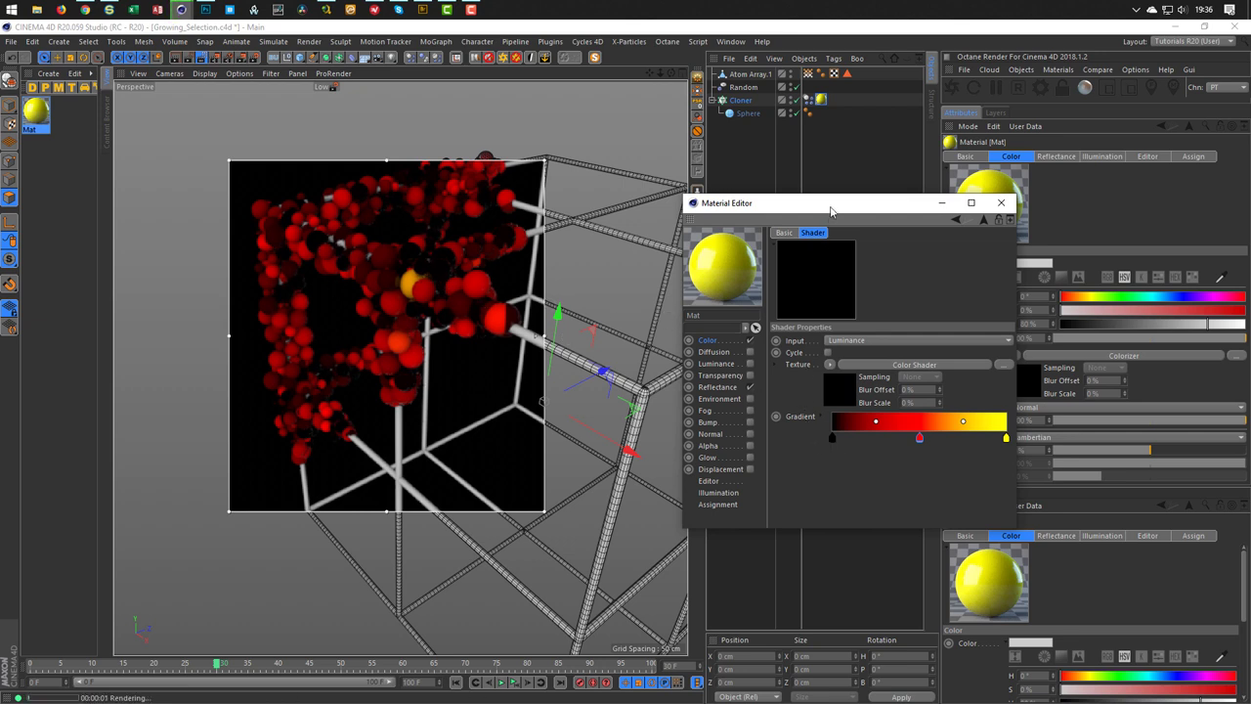
pyautogui.moveTo(823, 204); pyautogui.dragTo(747, 244)
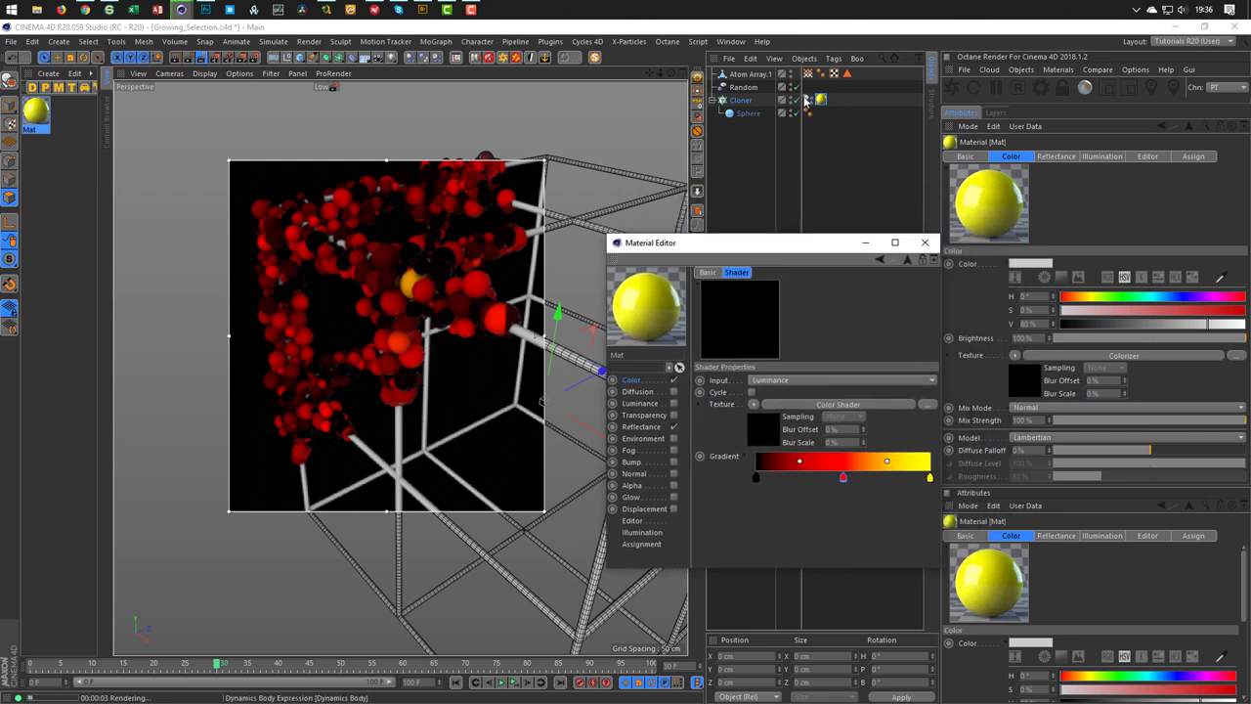
pyautogui.click(743, 87)
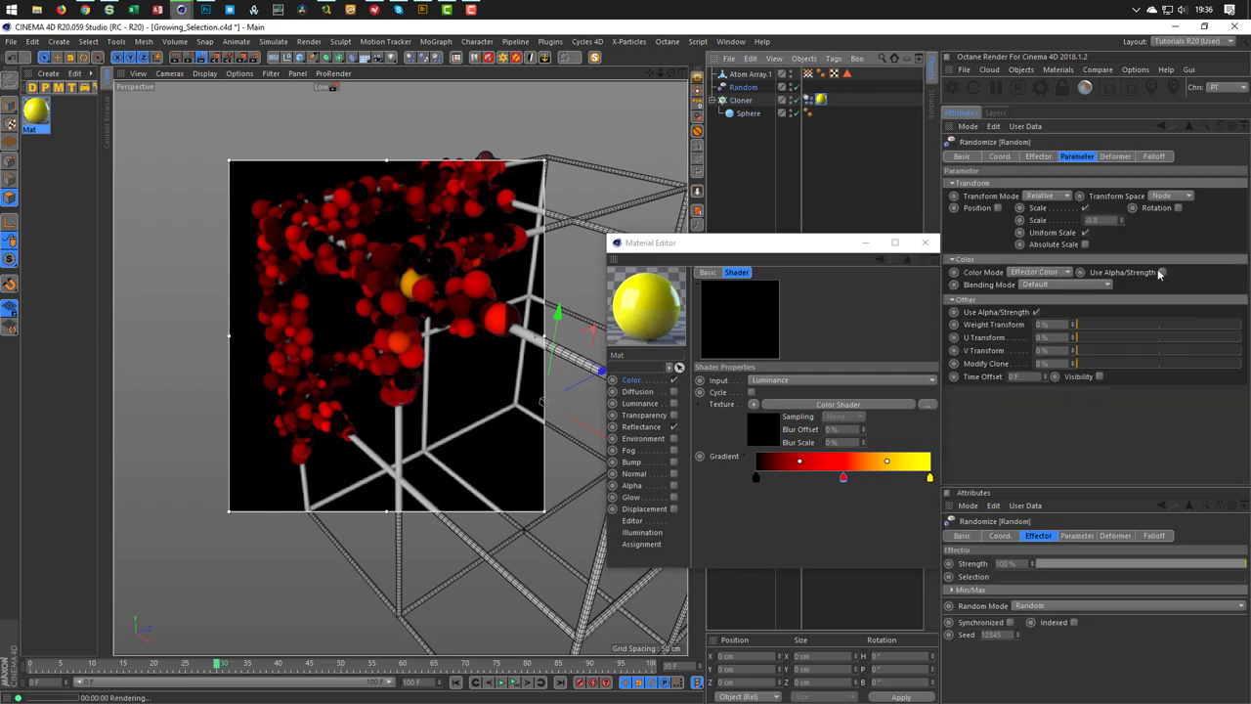
pyautogui.click(1162, 273)
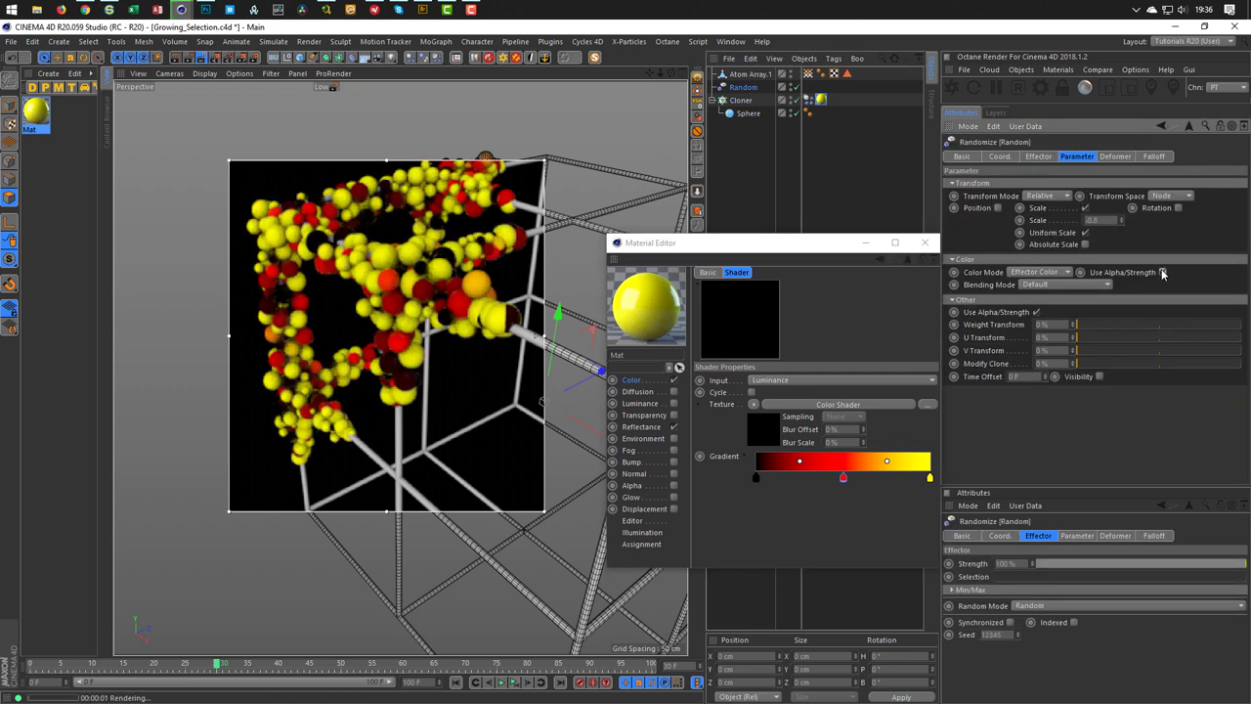
pyautogui.click(1162, 273)
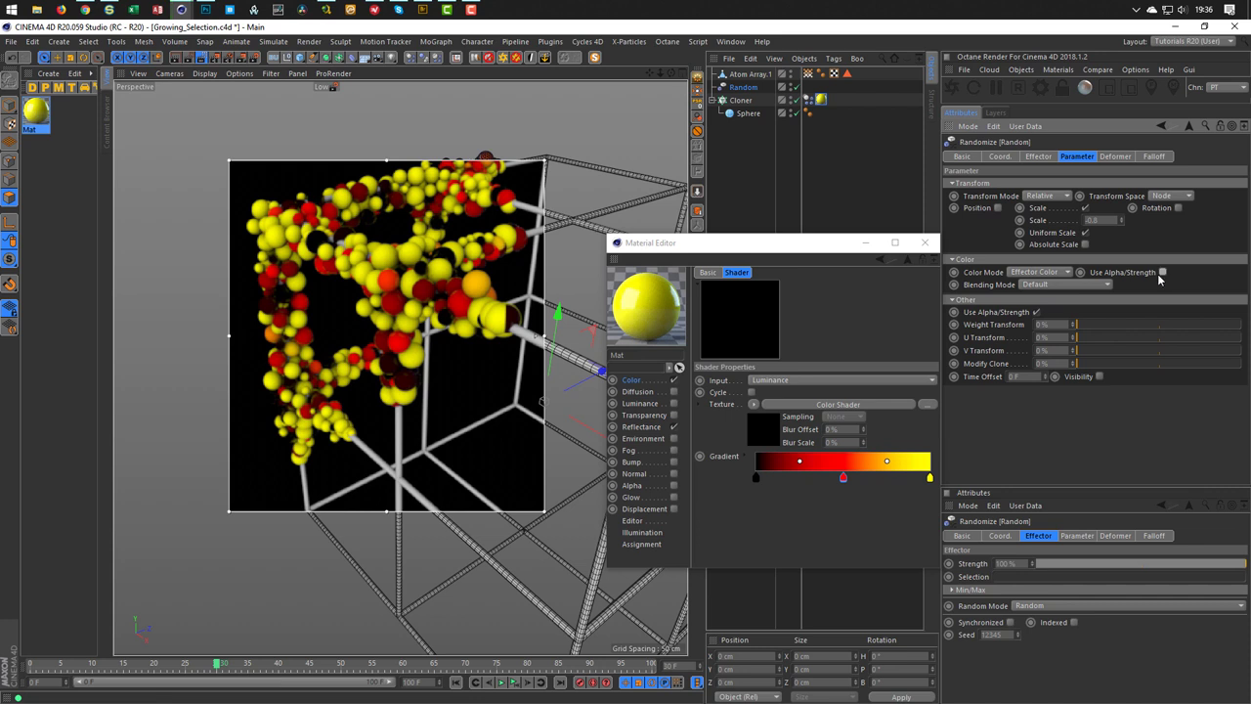
# Load the Sky 3 gradient preset into the Colorizer and close the material editor
pyautogui.click(746, 456)
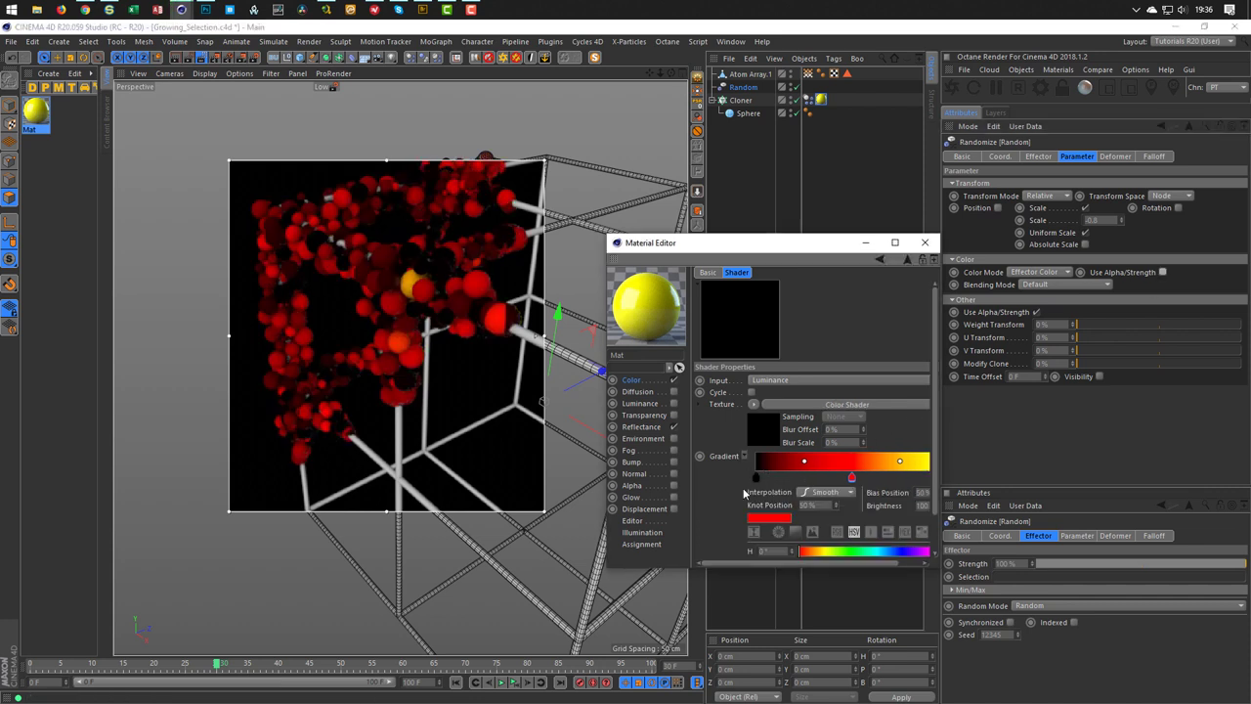
pyautogui.moveTo(724, 566); pyautogui.dragTo(753, 645)
pyautogui.click(774, 593)
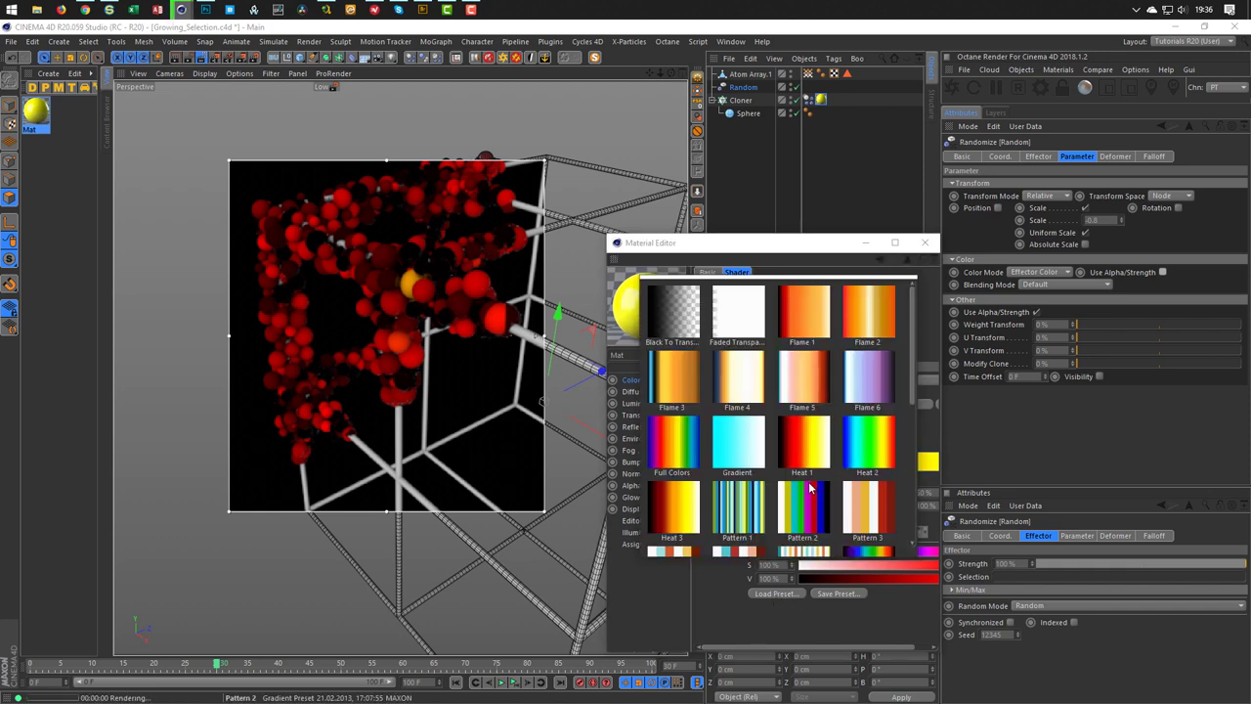
pyautogui.scroll(-3, 861, 462)
pyautogui.click(862, 462)
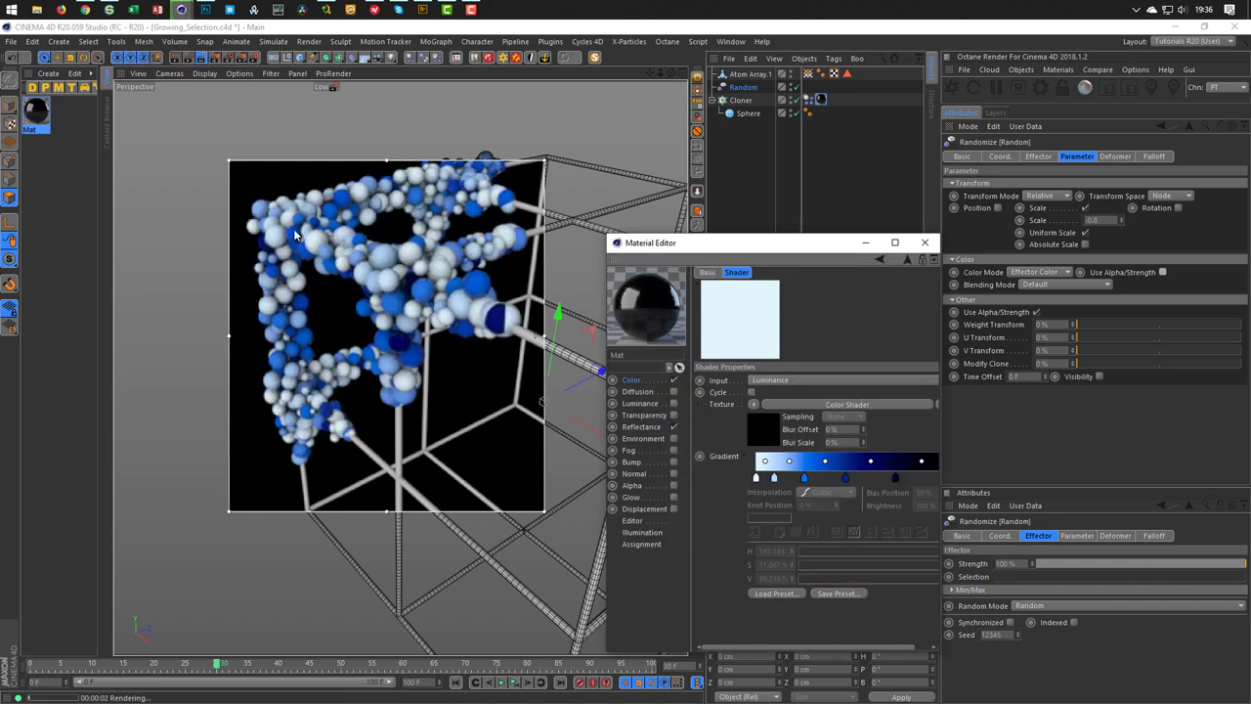
pyautogui.click(925, 242)
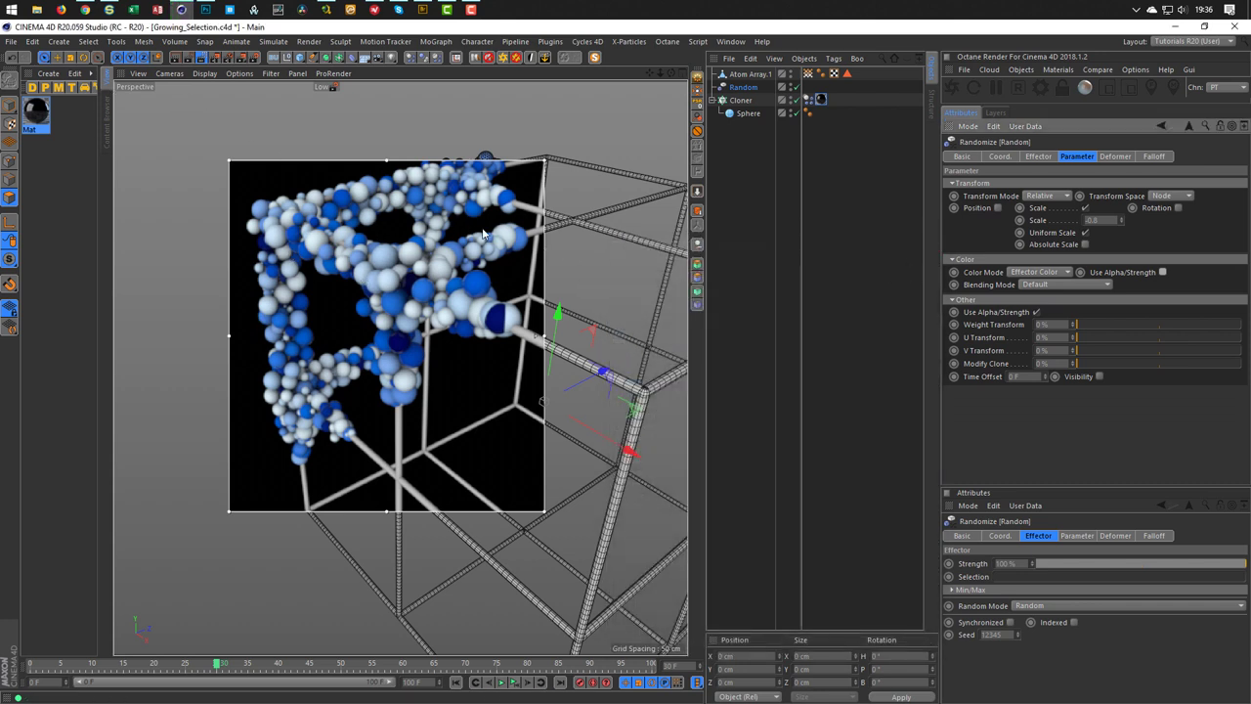
pyautogui.click(35, 111)
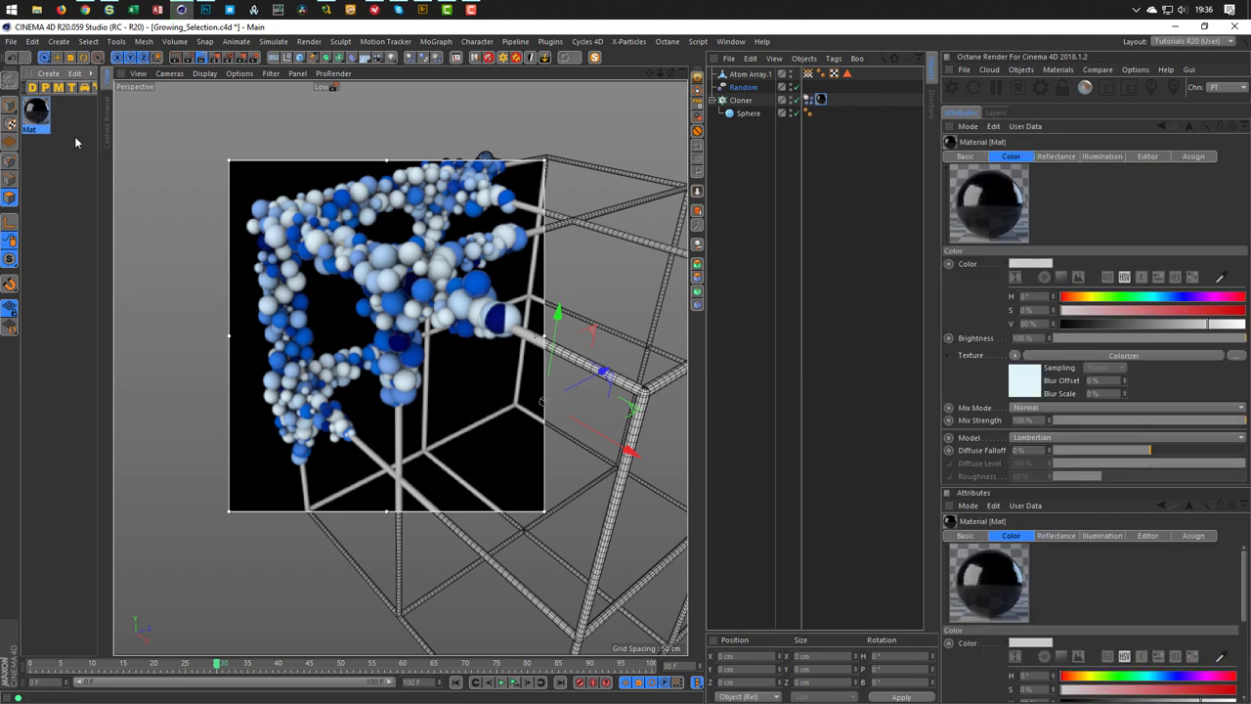
# Delete the Mat material and its empty texture tag and stop the interactive render
pyautogui.press('Delete')
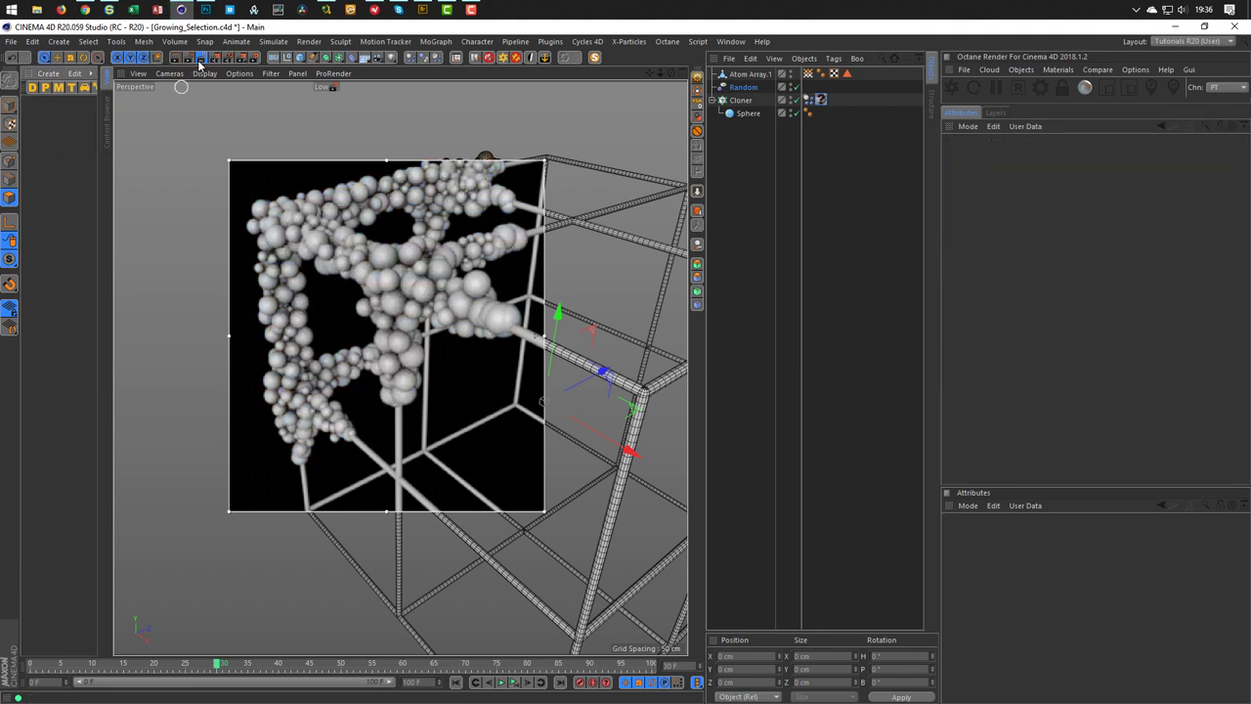
pyautogui.click(197, 60)
pyautogui.click(824, 101)
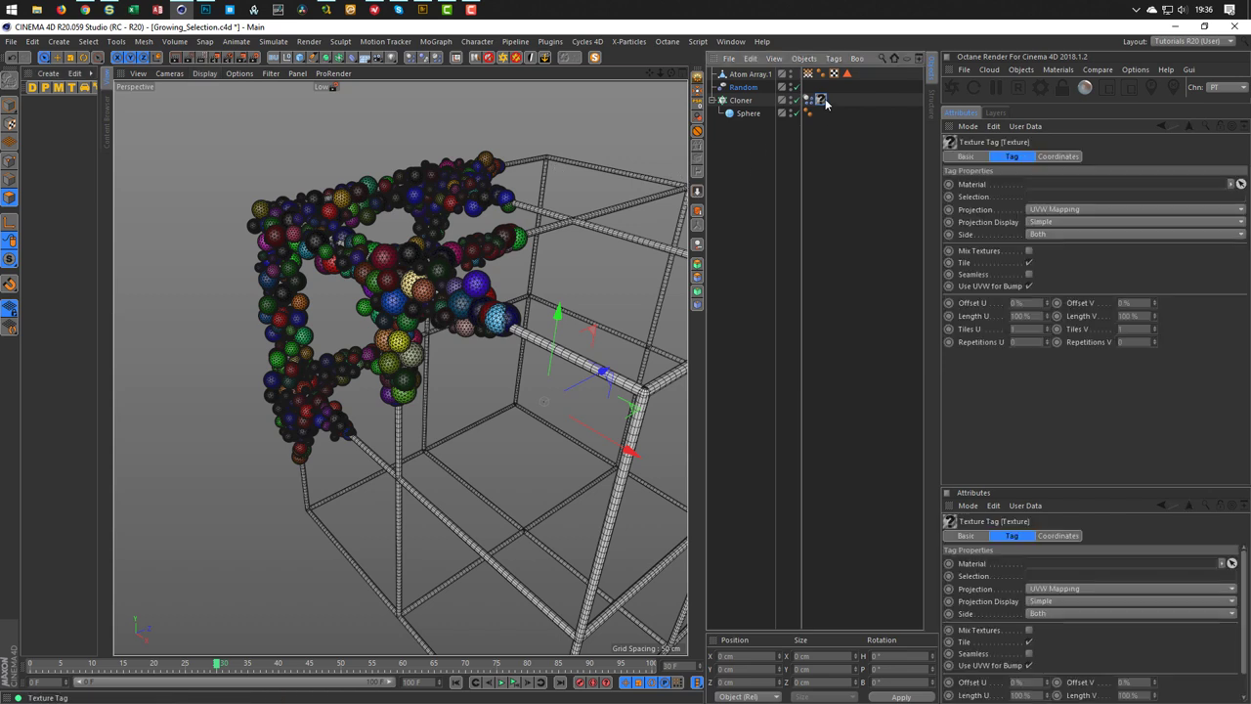
pyautogui.press('Delete')
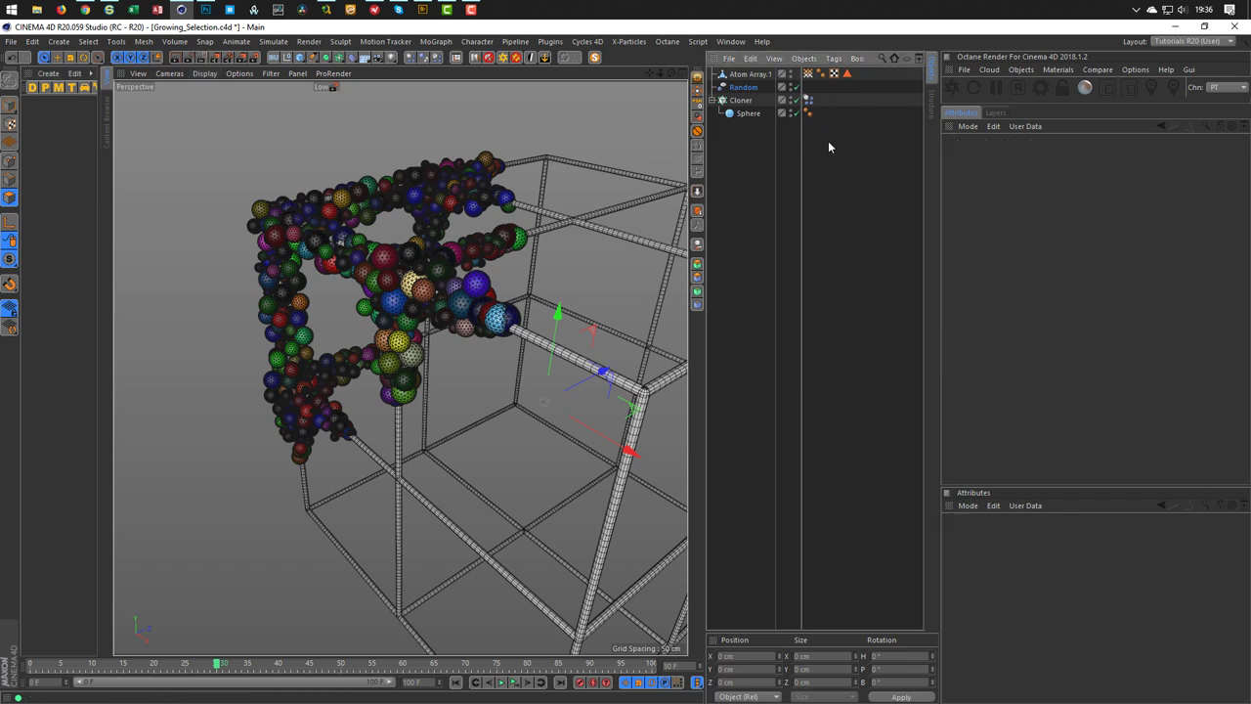
pyautogui.click(740, 100)
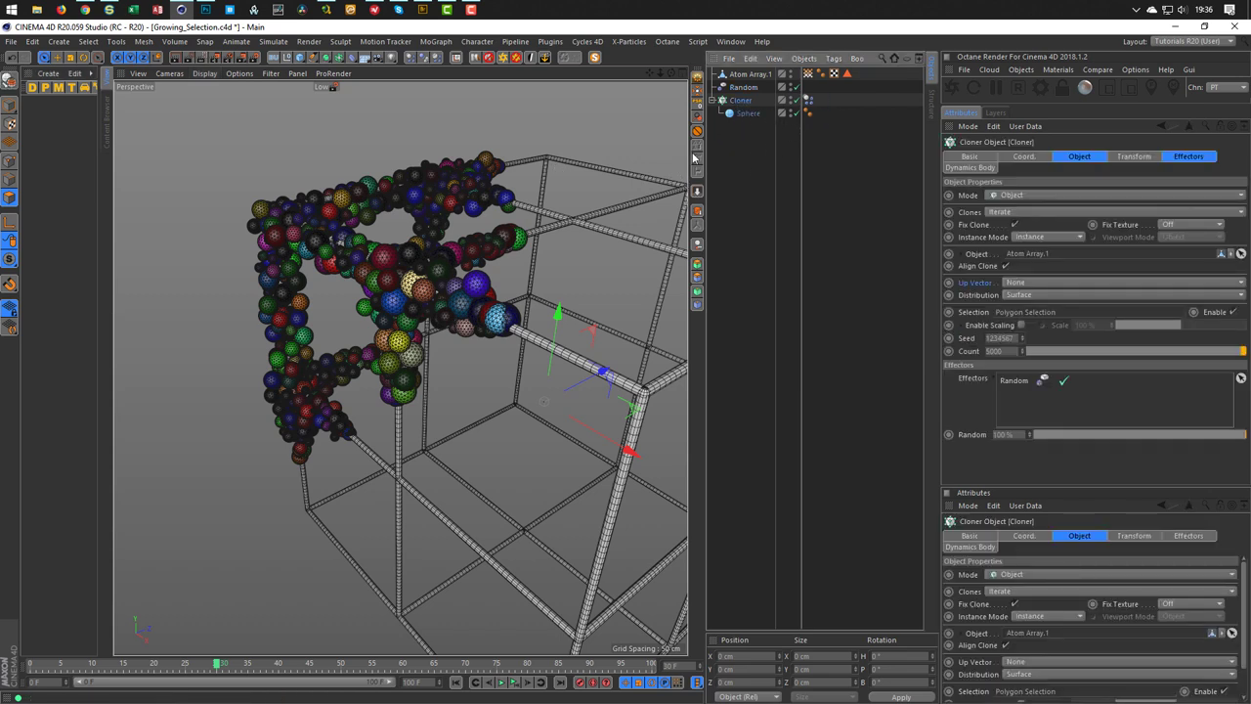
pyautogui.scroll(-10, 327, 283)
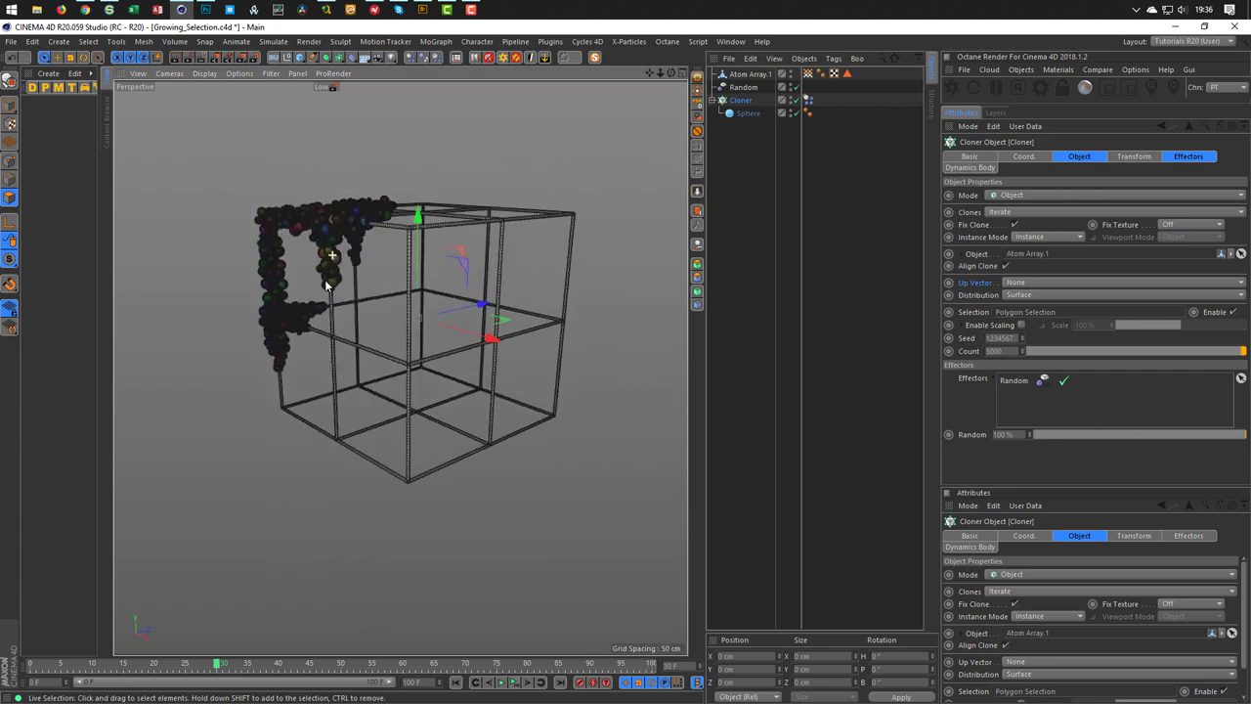
# Drop Atom Array.1 onto the floor with Drop2Floor, re-frame the view and rewind to frame 0
pyautogui.click(748, 75)
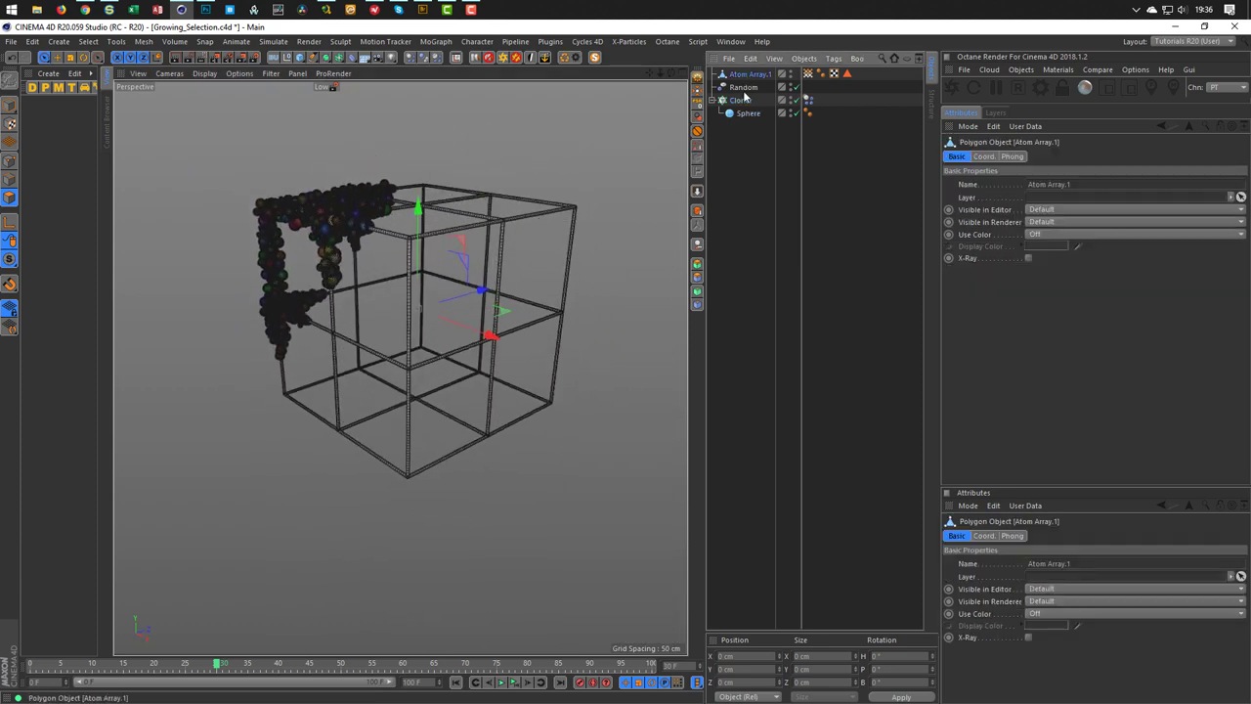
pyautogui.click(10, 105)
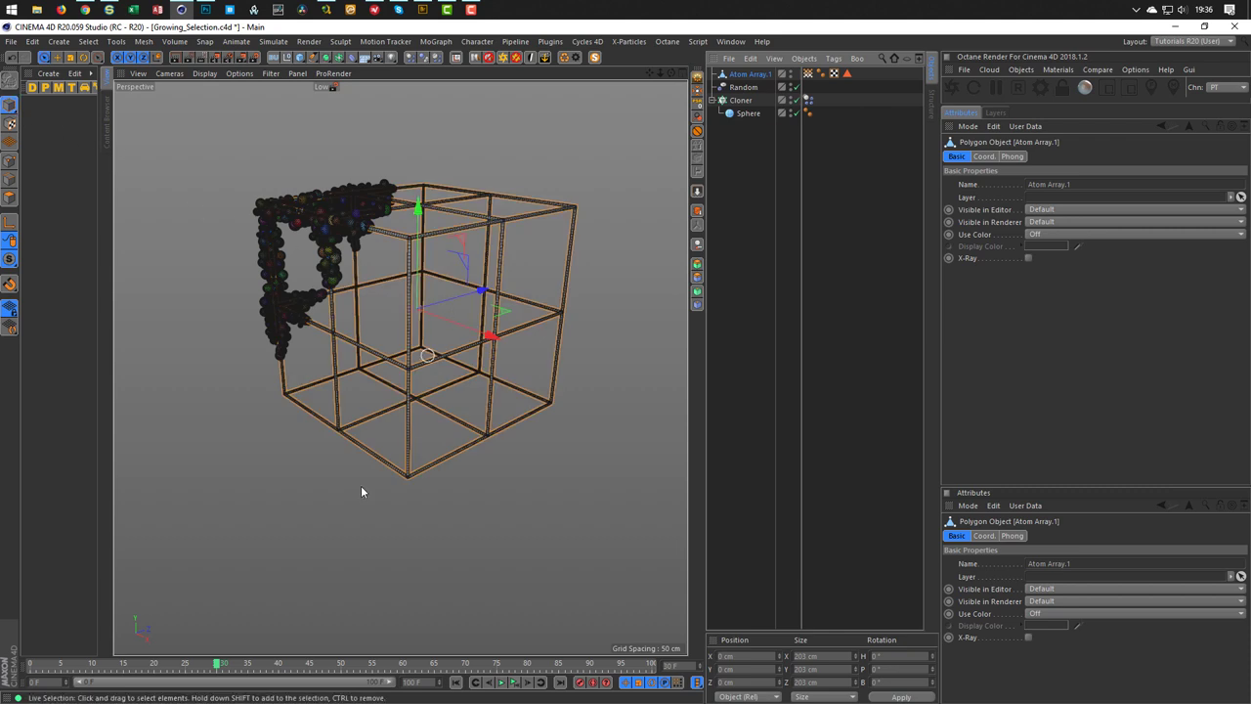
pyautogui.click(698, 193)
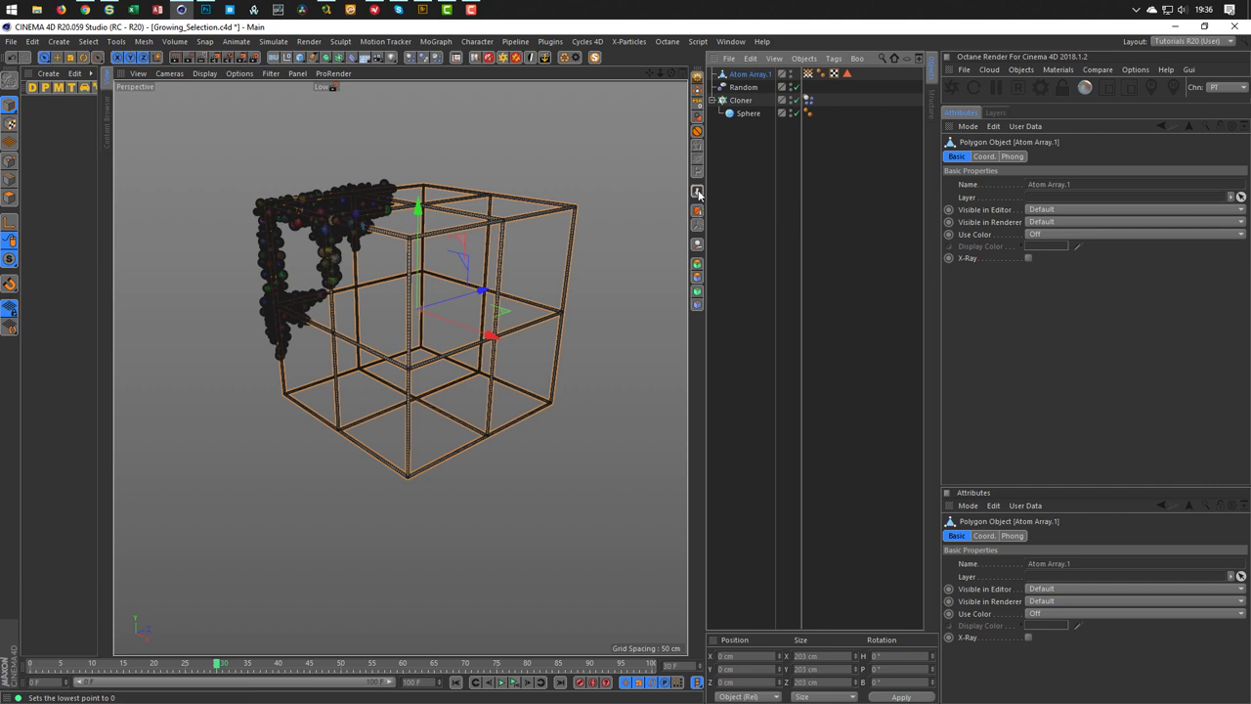
pyautogui.keyDown('alt'); pyautogui.moveTo(480, 218); pyautogui.dragTo(479, 375, button='middle'); pyautogui.keyUp('alt')
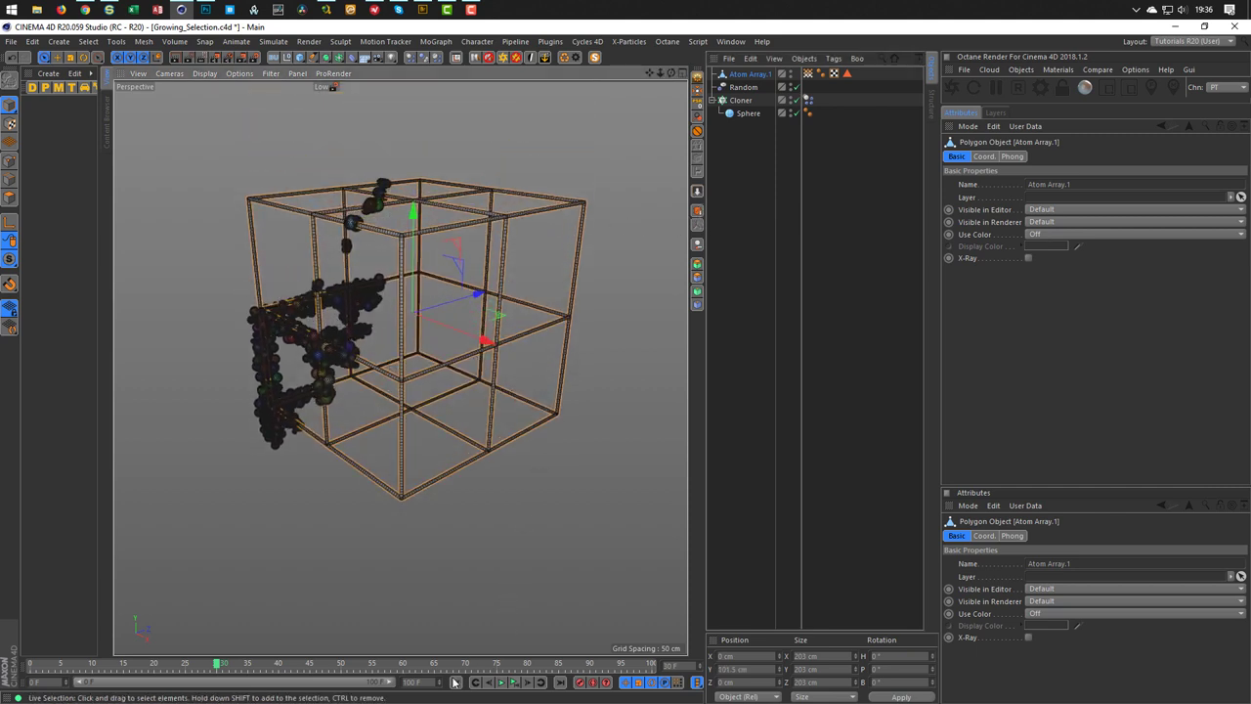
pyautogui.click(456, 683)
pyautogui.keyDown('alt'); pyautogui.moveTo(452, 284); pyautogui.dragTo(429, 292, button='middle'); pyautogui.keyUp('alt')
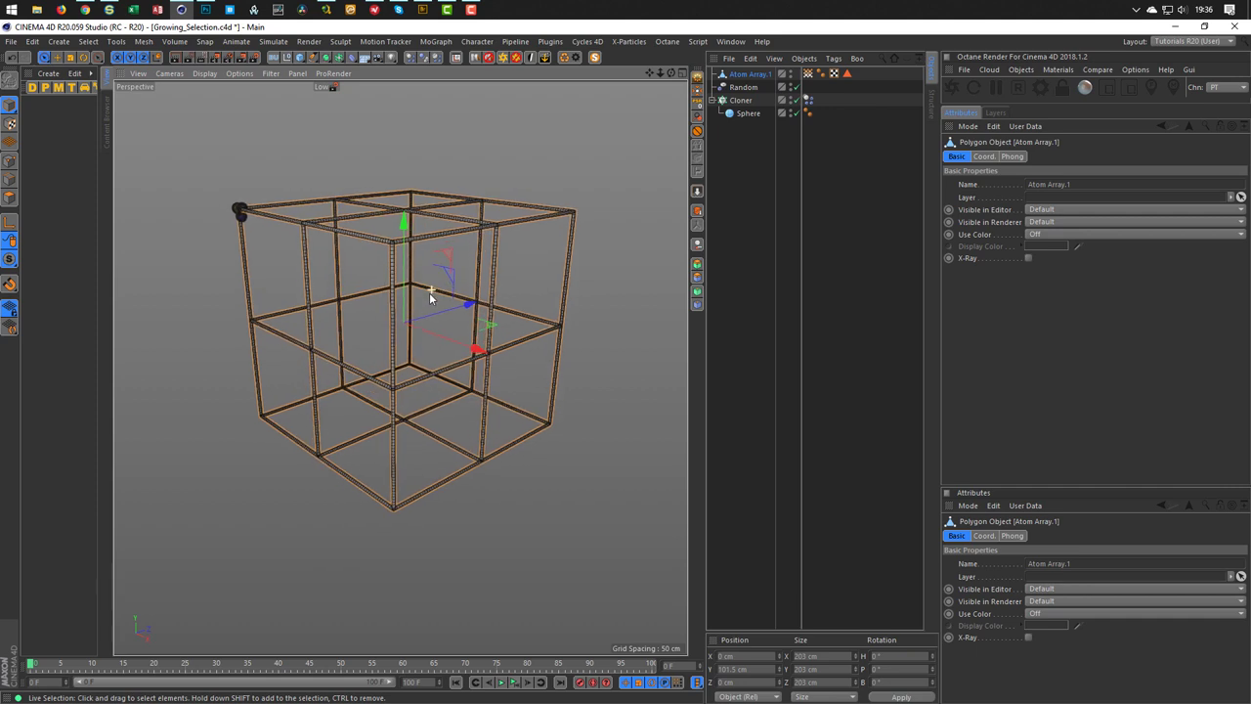
# Insert the Octane Rig Pro studio setup with floor and backdrop via InsertRig_OCTANE
pyautogui.click(503, 59)
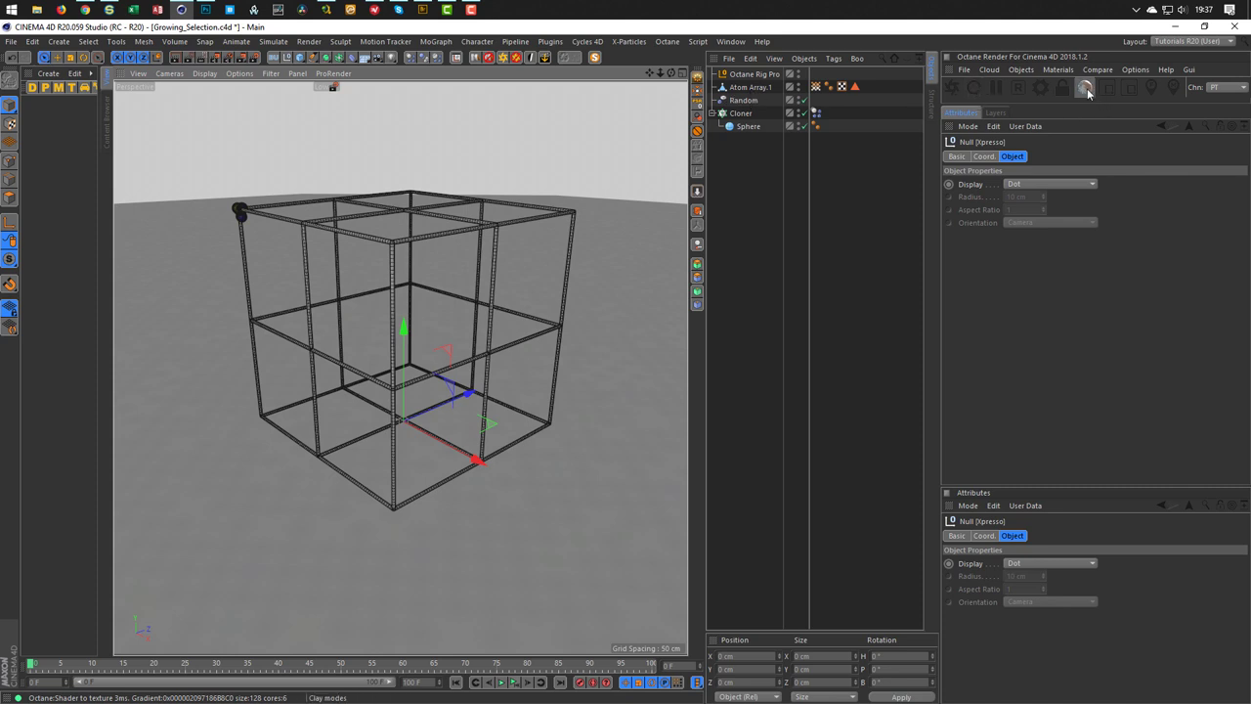
# Create an Octane Glossy Material and open the Octane Node Editor
pyautogui.click(1059, 69)
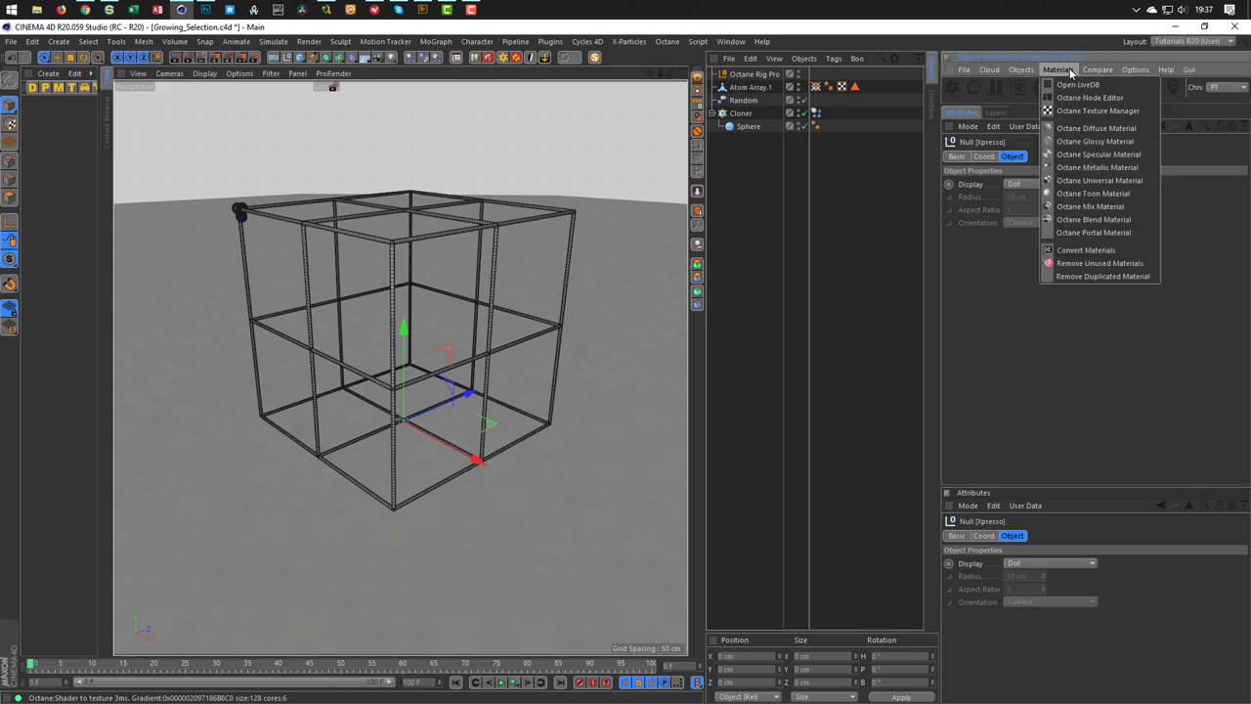
pyautogui.click(1083, 142)
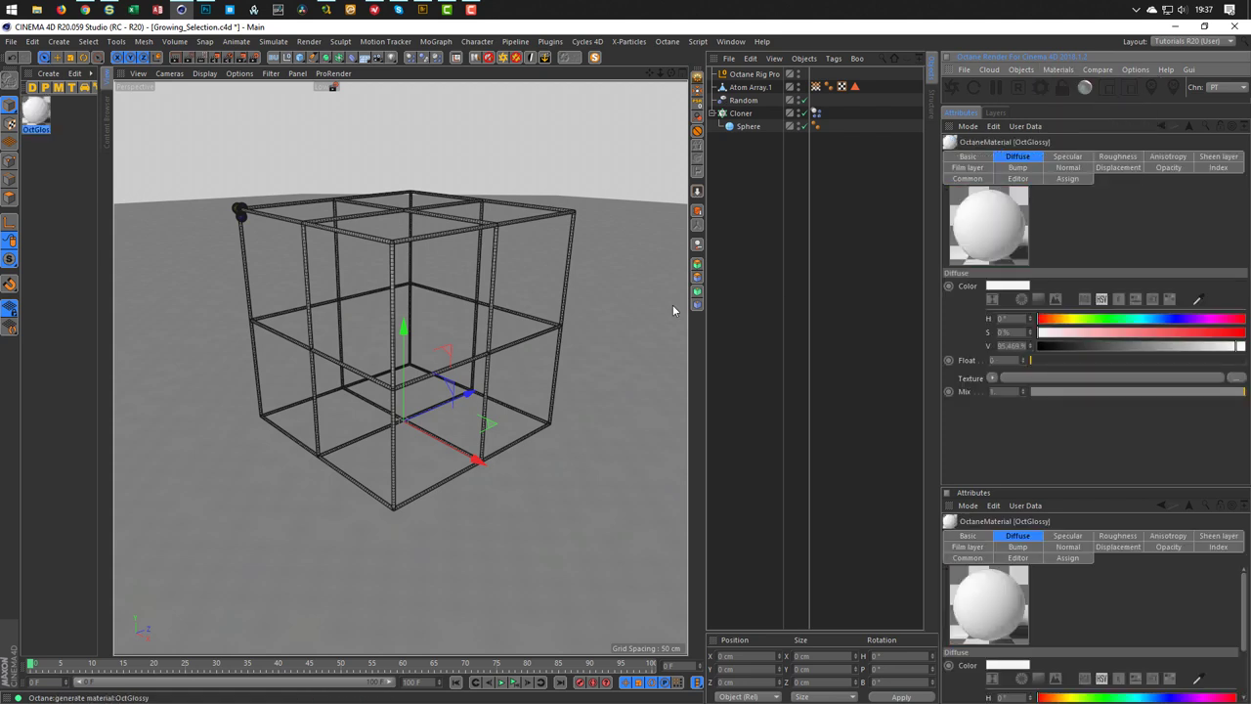
pyautogui.click(1058, 70)
pyautogui.click(1075, 97)
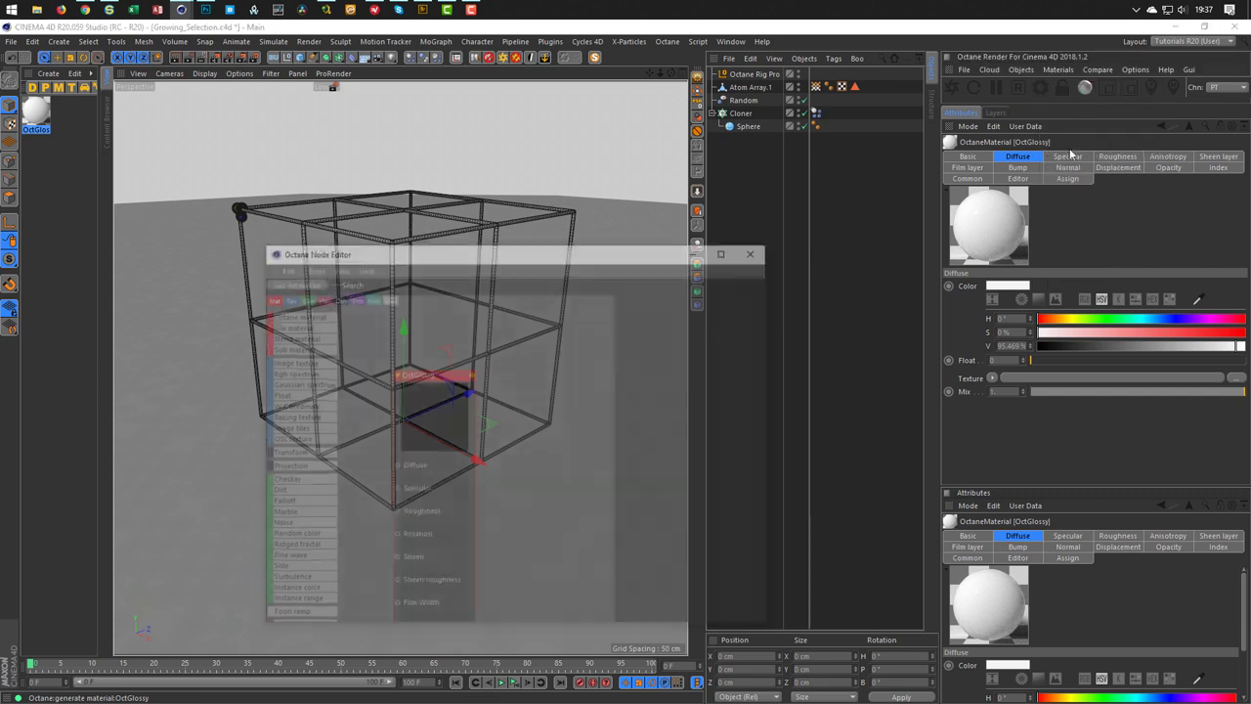
# Wire a MoGraph Color Shader node into OctGlossy's Diffuse input
pyautogui.moveTo(615, 263); pyautogui.dragTo(427, 172)
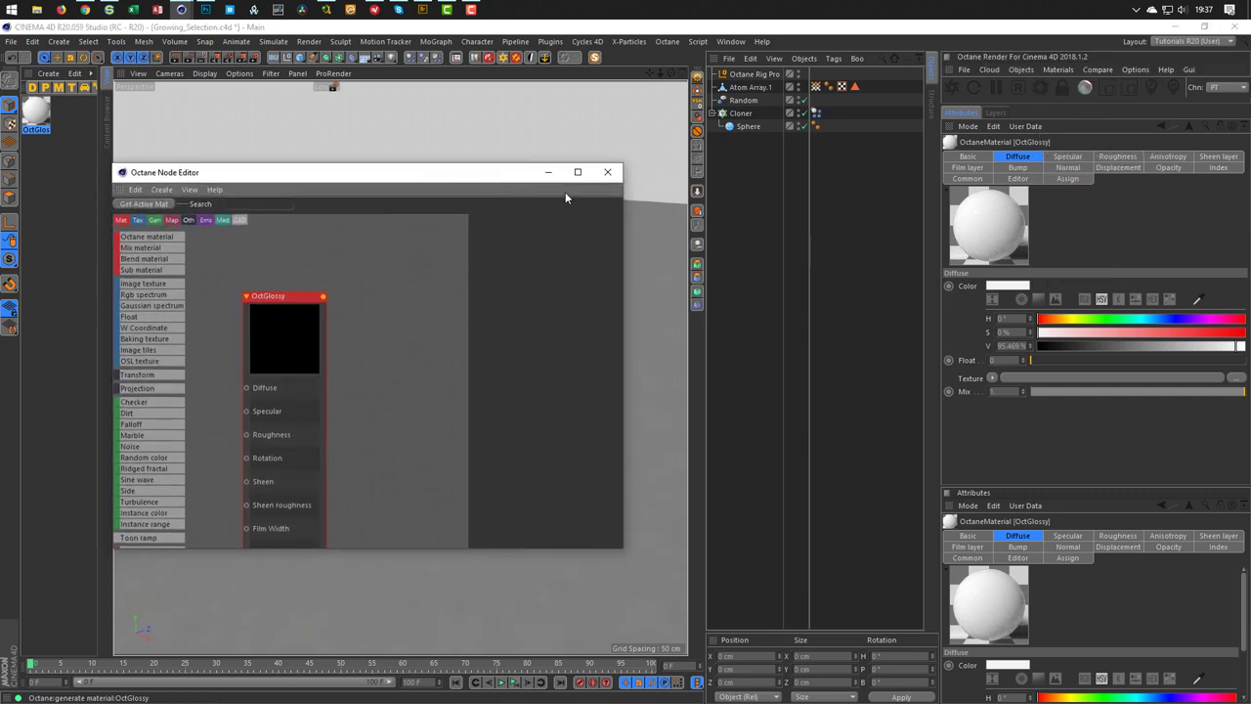
pyautogui.click(890, 154)
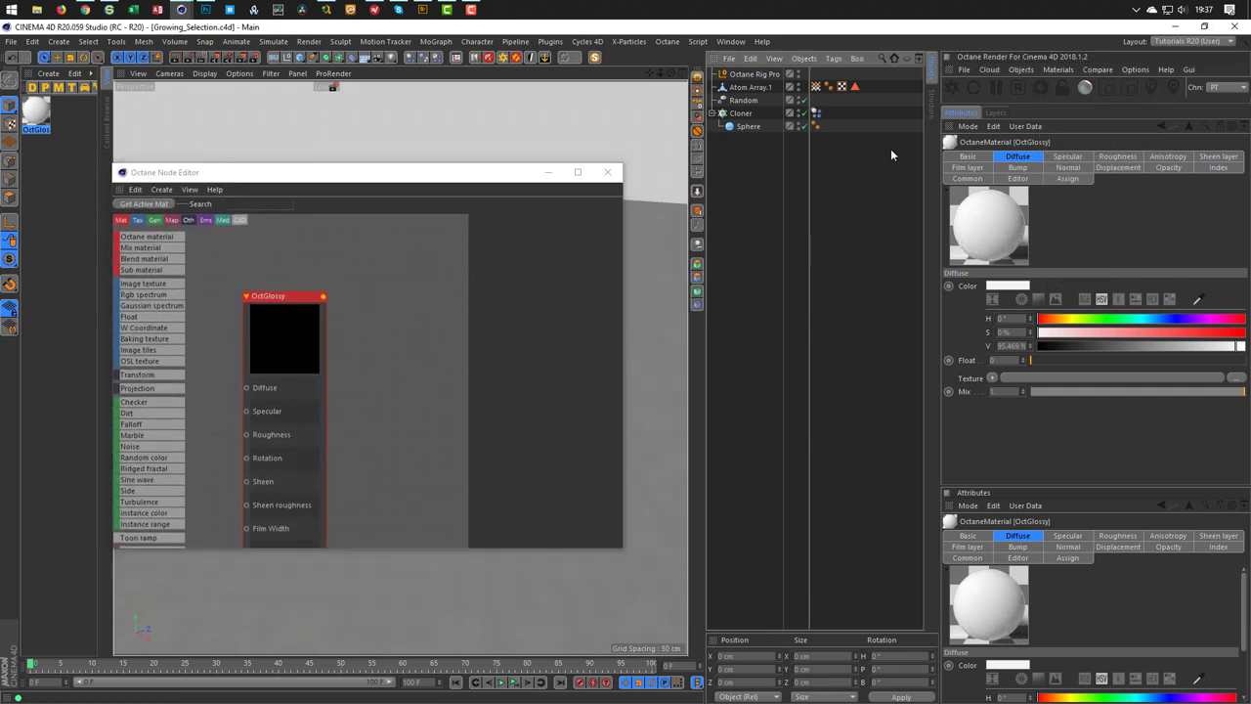
pyautogui.moveTo(307, 389); pyautogui.dragTo(371, 314)
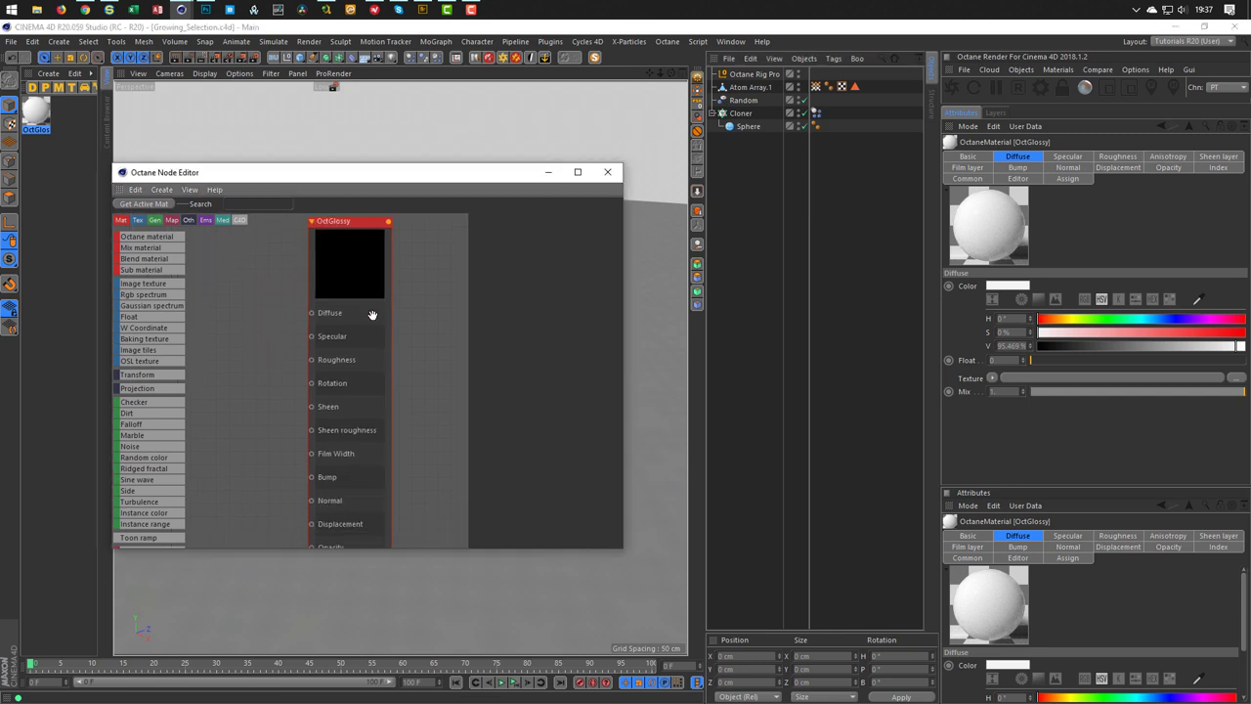
pyautogui.scroll(-2, 355, 333)
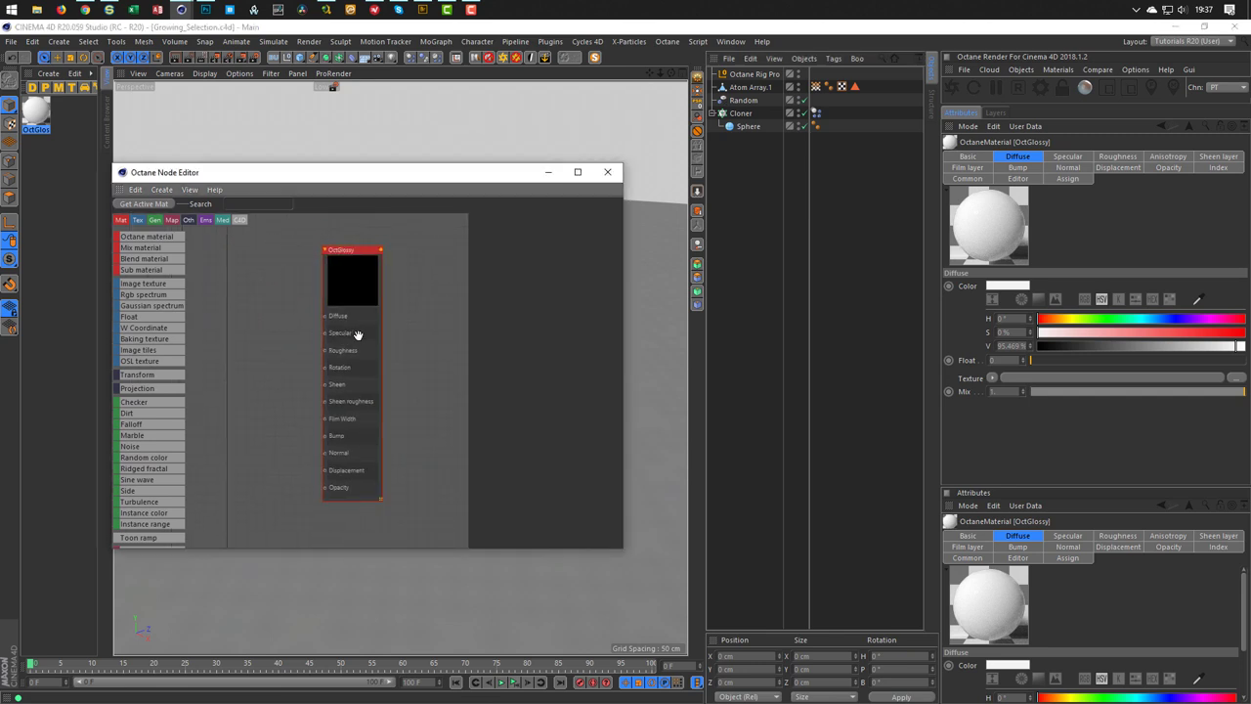
pyautogui.scroll(2, 358, 334)
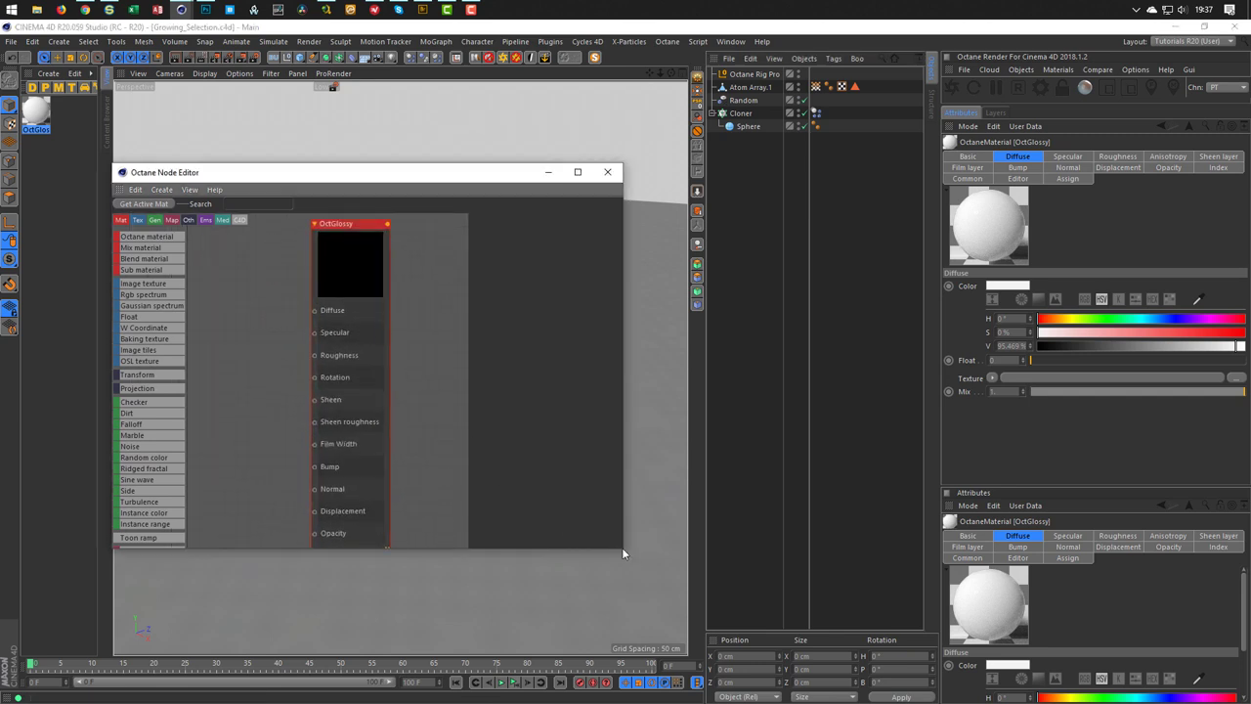
pyautogui.moveTo(622, 548); pyautogui.dragTo(628, 618)
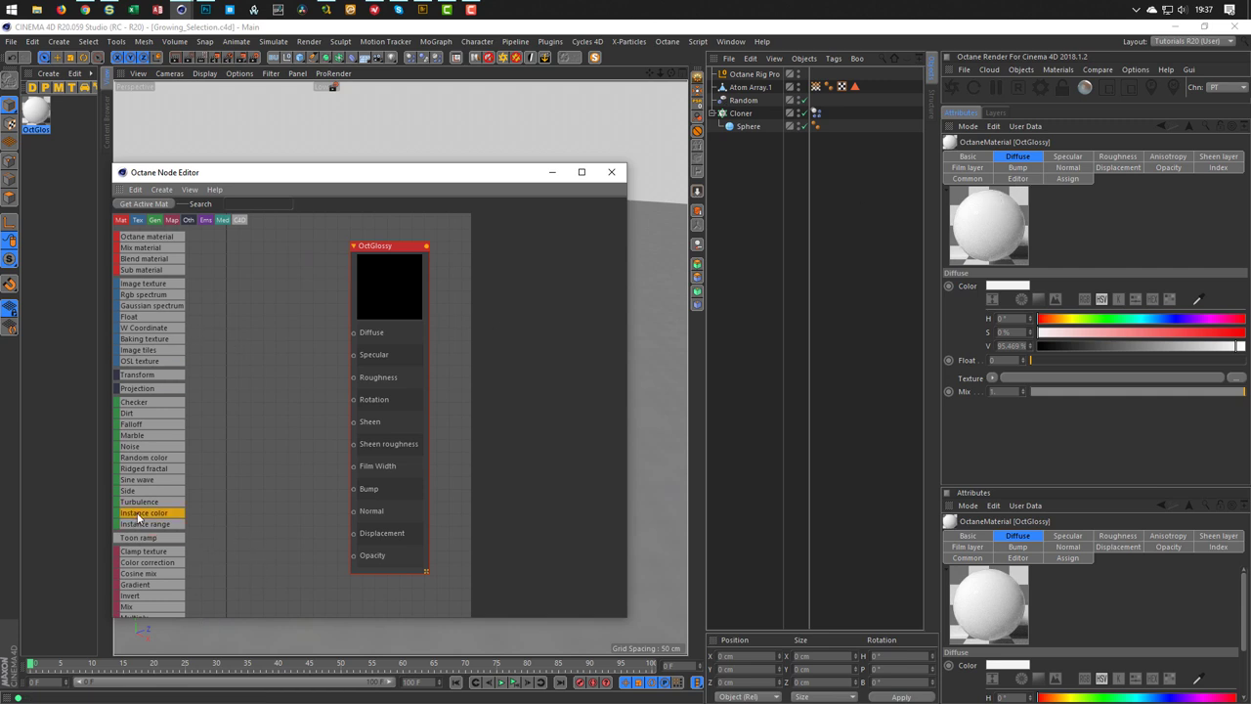
pyautogui.scroll(-5, 140, 518)
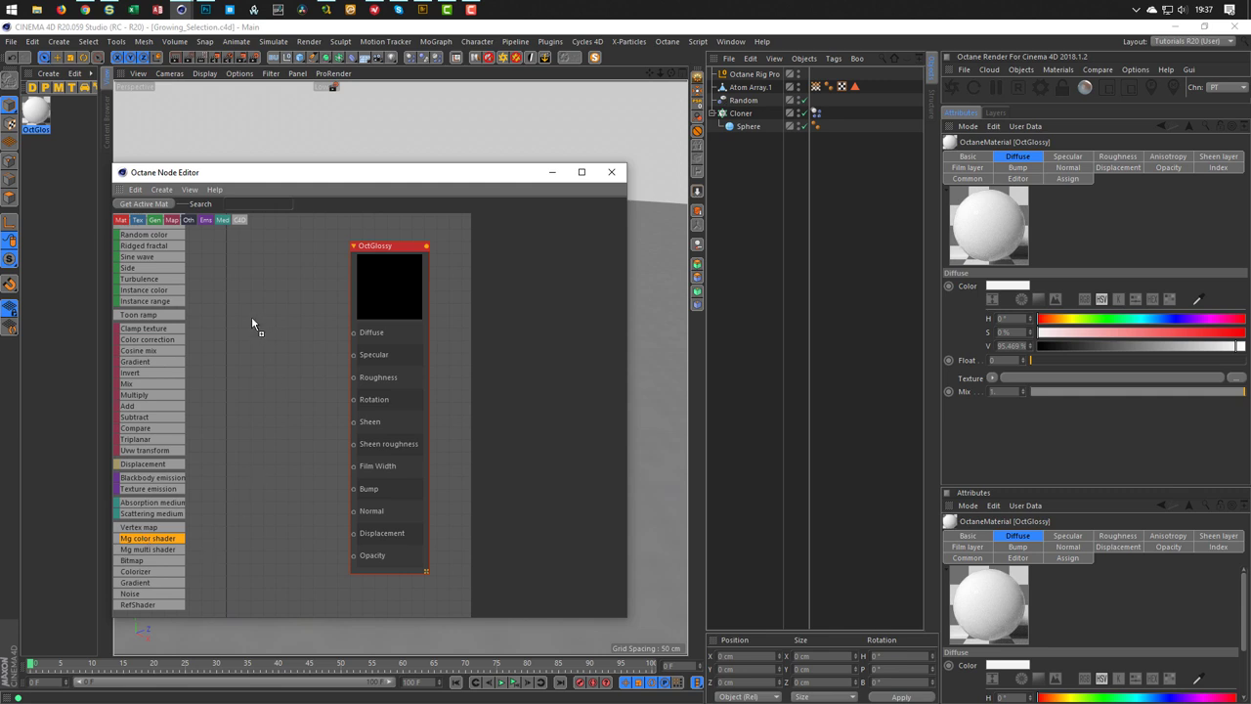
pyautogui.moveTo(348, 338); pyautogui.dragTo(353, 332)
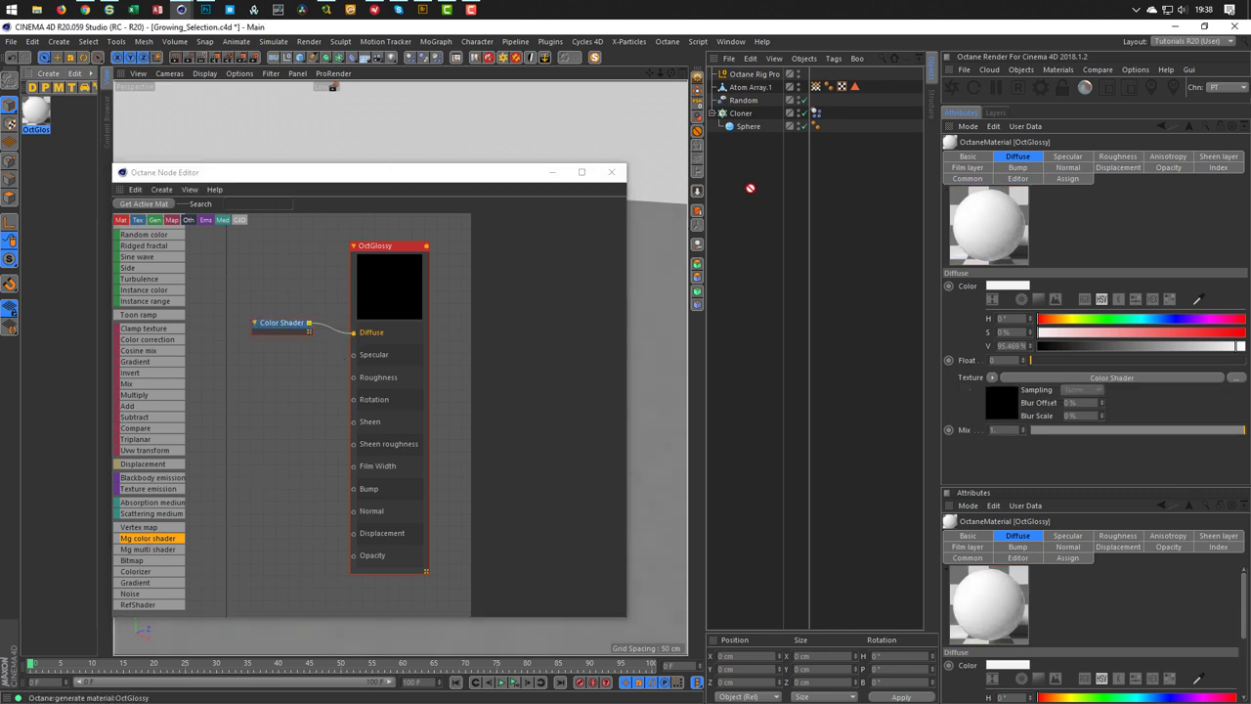
# Apply OctGlossy to the Cloner and set its Instance Mode to Render Instance
pyautogui.moveTo(754, 115); pyautogui.dragTo(746, 121)
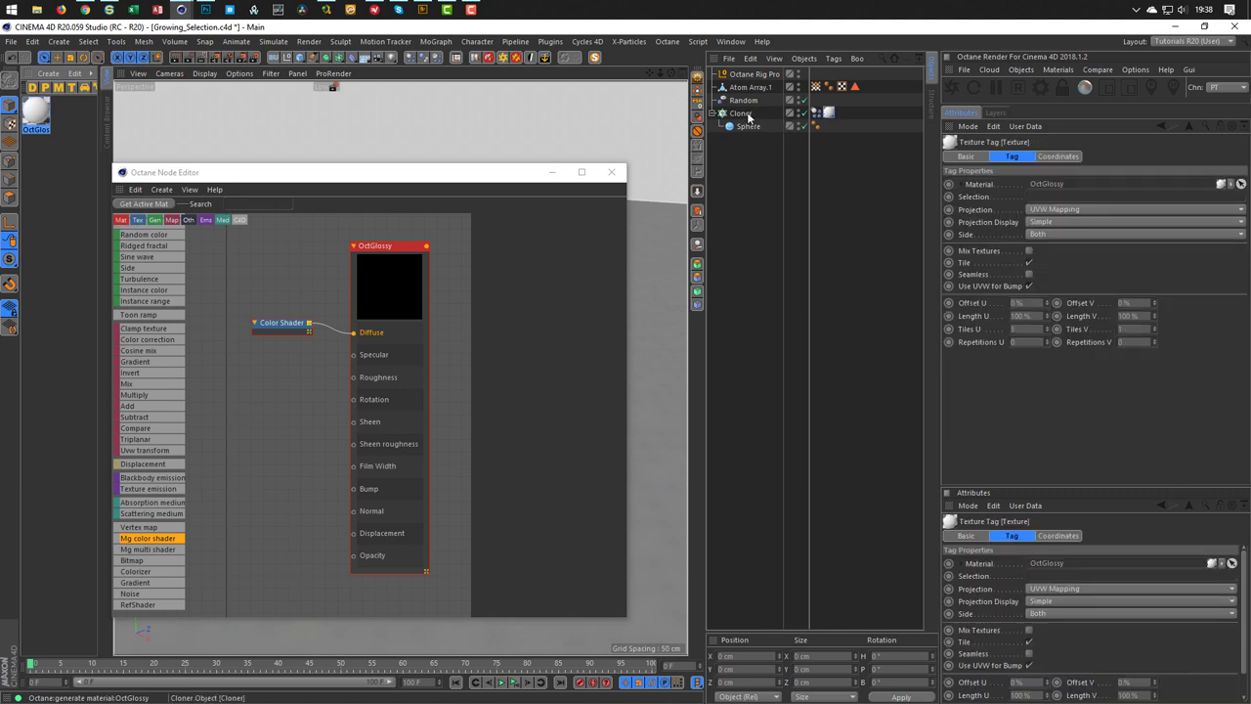
pyautogui.click(744, 114)
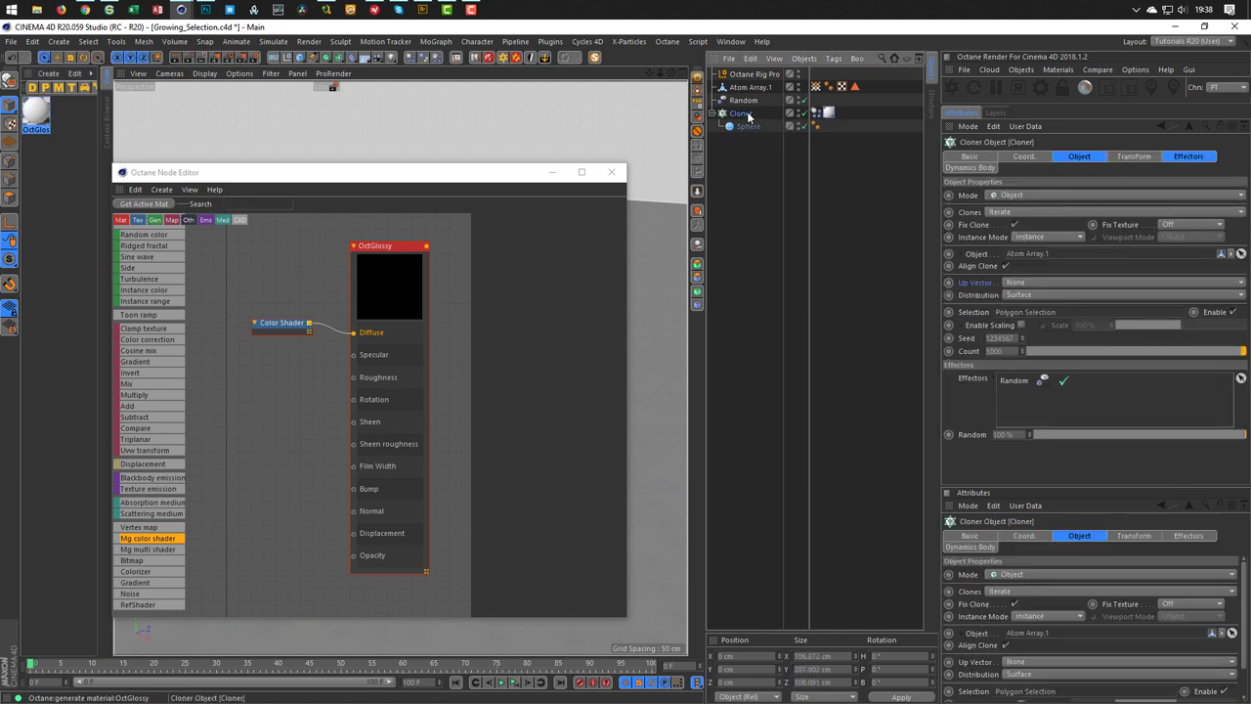
pyautogui.click(1034, 240)
pyautogui.click(1034, 258)
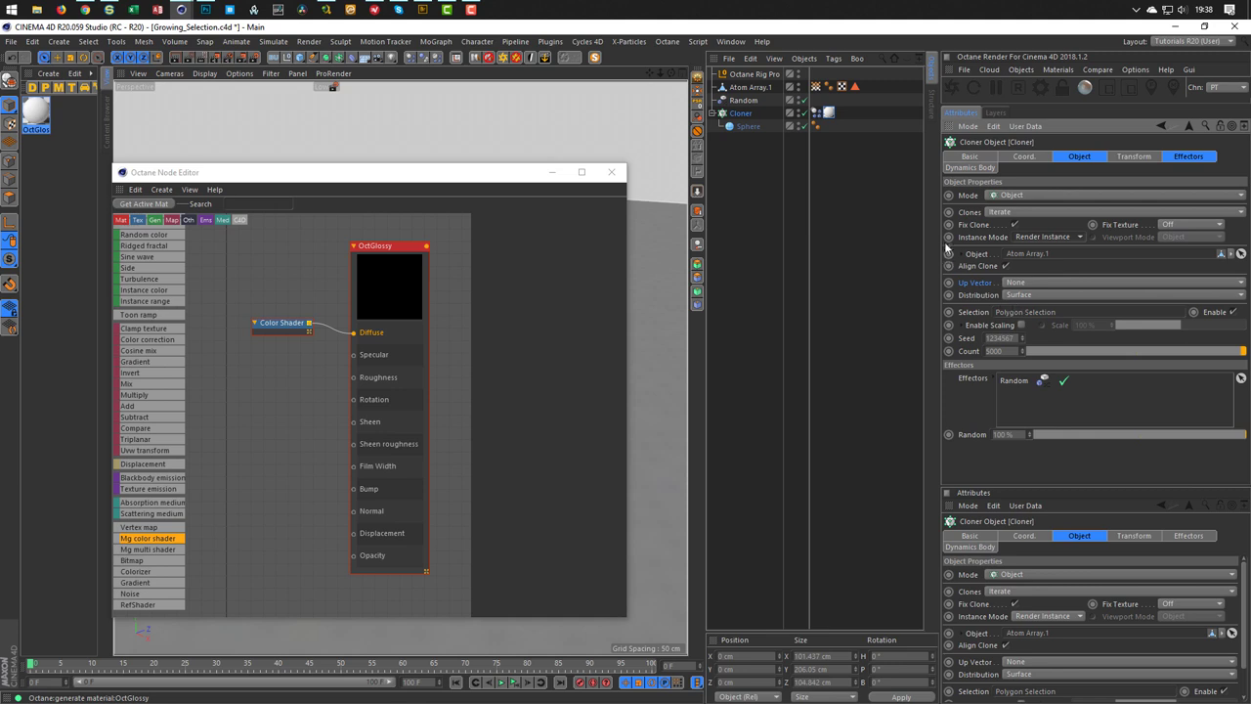
# Open the Octane Live Viewer and play then stop the animation to preview coloured spheres
pyautogui.click(951, 87)
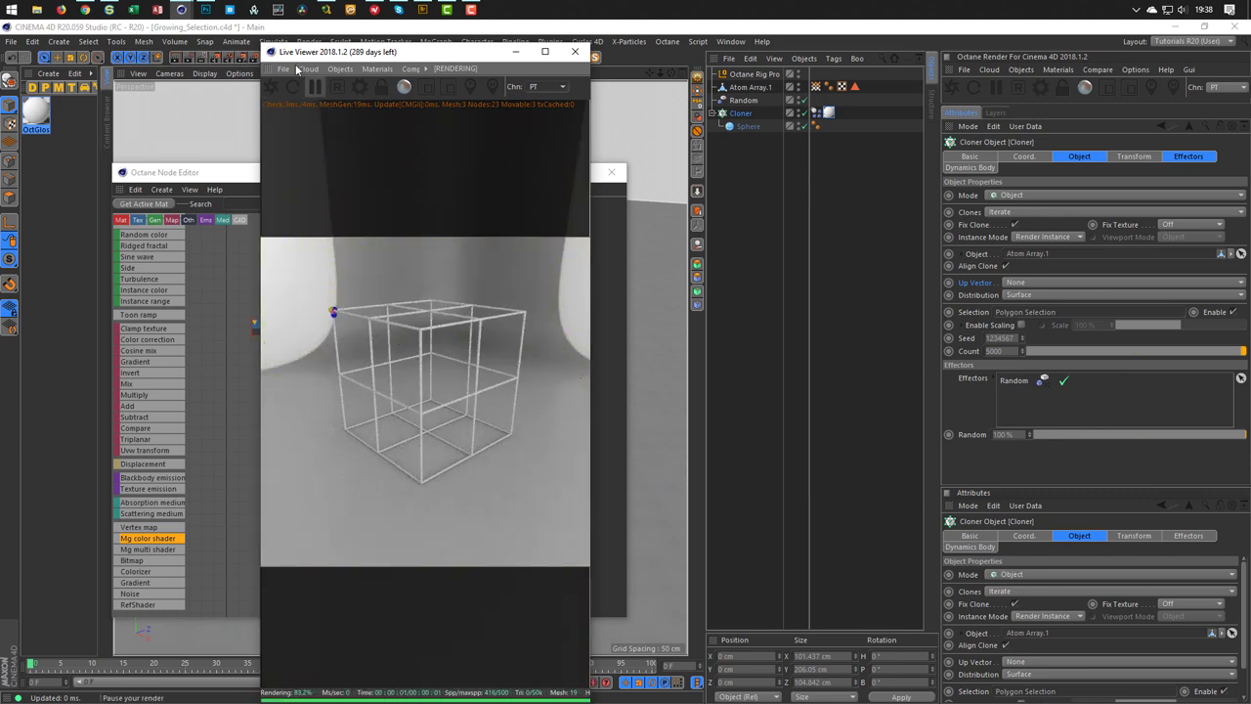
pyautogui.moveTo(260, 43); pyautogui.dragTo(849, 205)
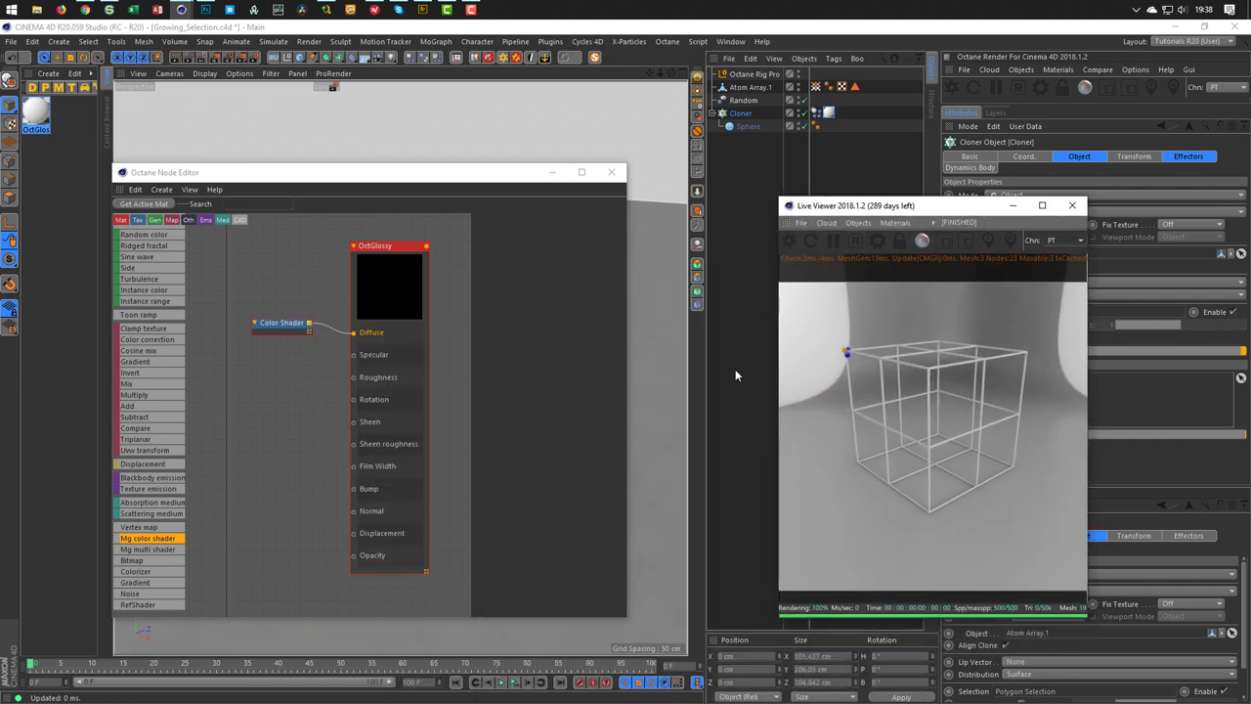
pyautogui.click(501, 683)
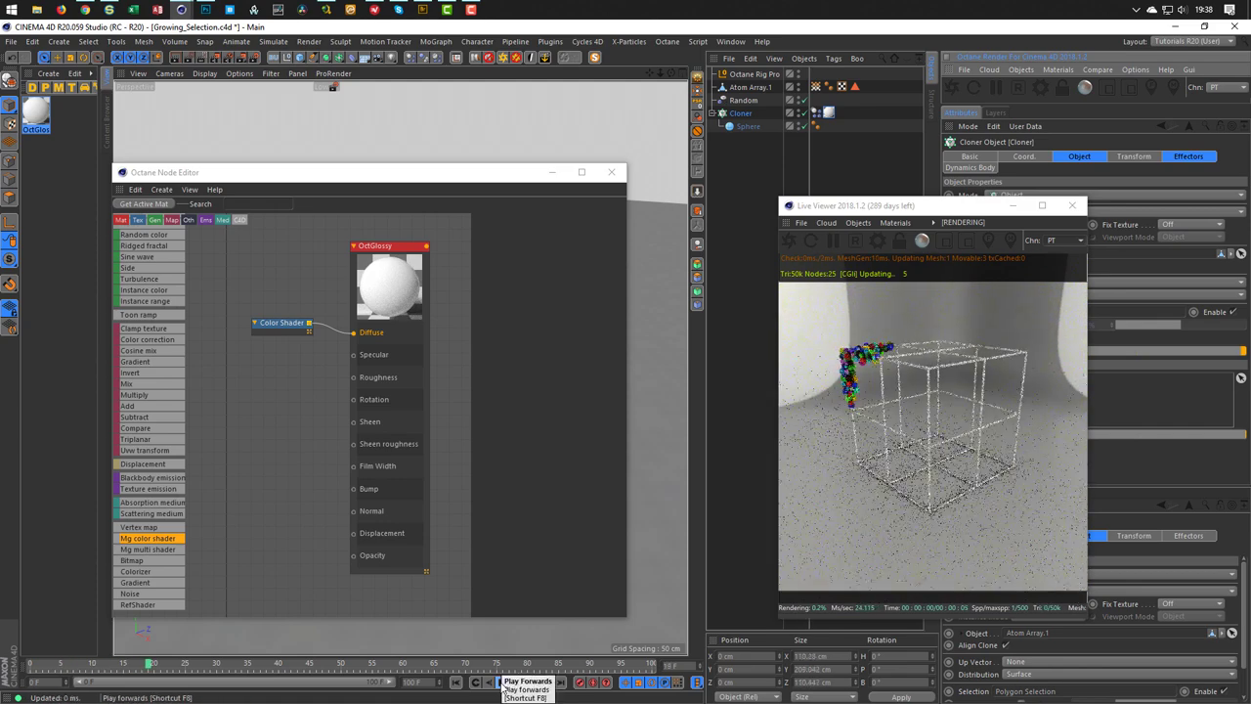
pyautogui.click(501, 684)
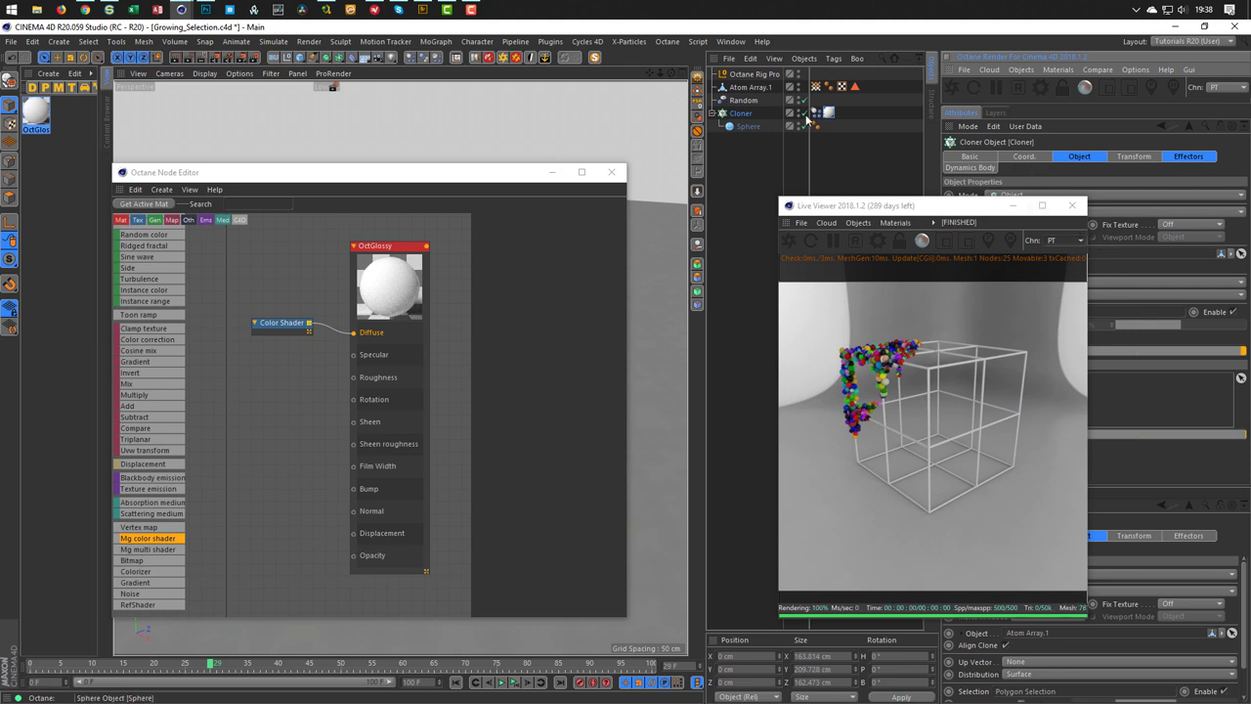
pyautogui.click(760, 77)
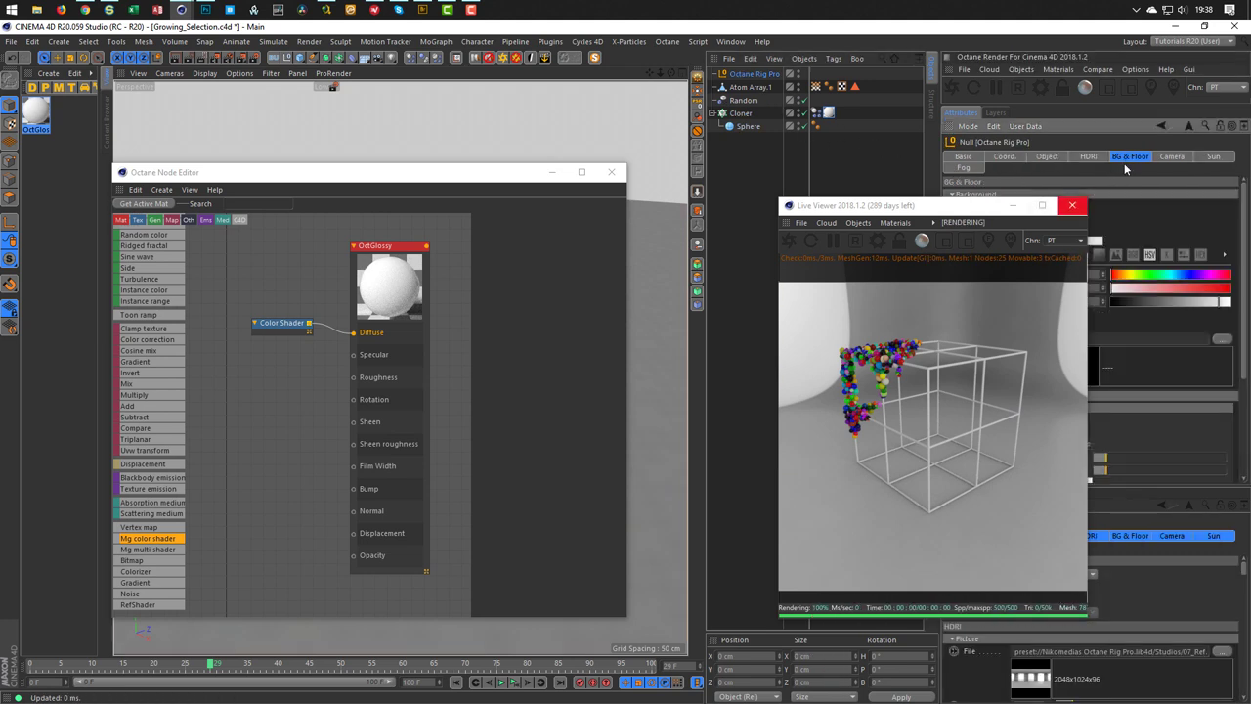
# Create an OctMetal Octane metallic material and apply it to Atom Array.1
pyautogui.moveTo(965, 214); pyautogui.dragTo(829, 199)
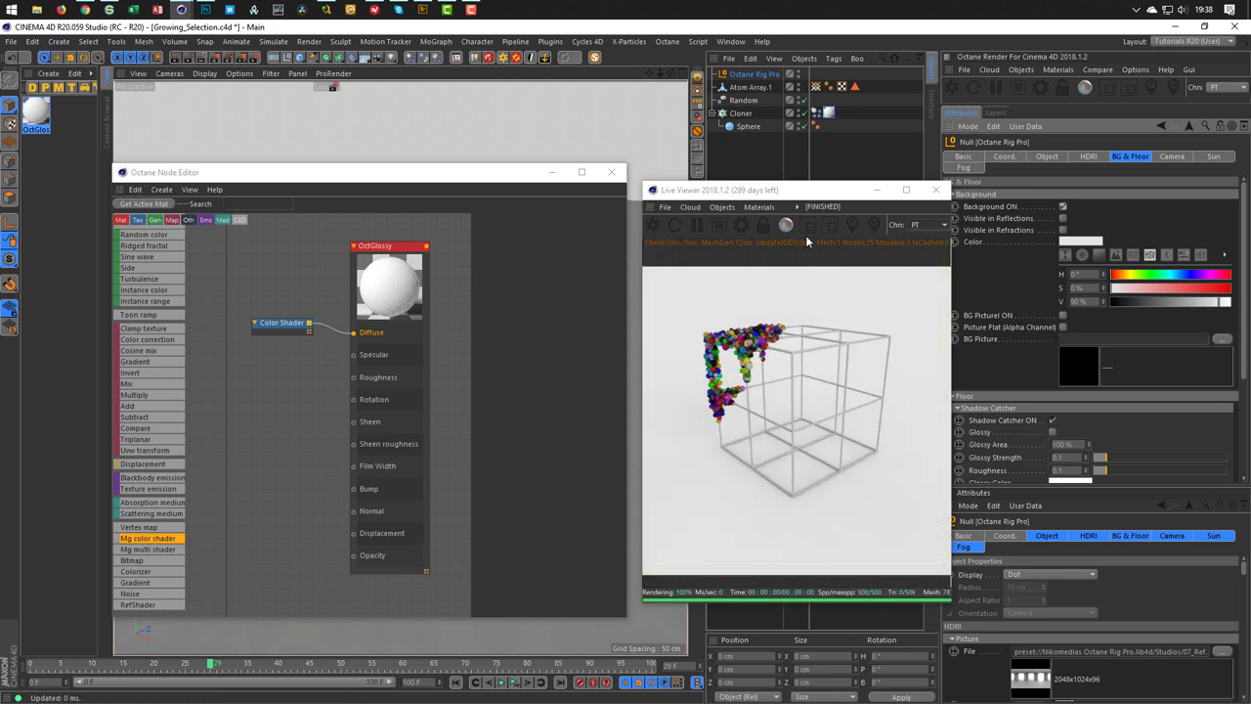
pyautogui.moveTo(833, 195); pyautogui.dragTo(926, 180)
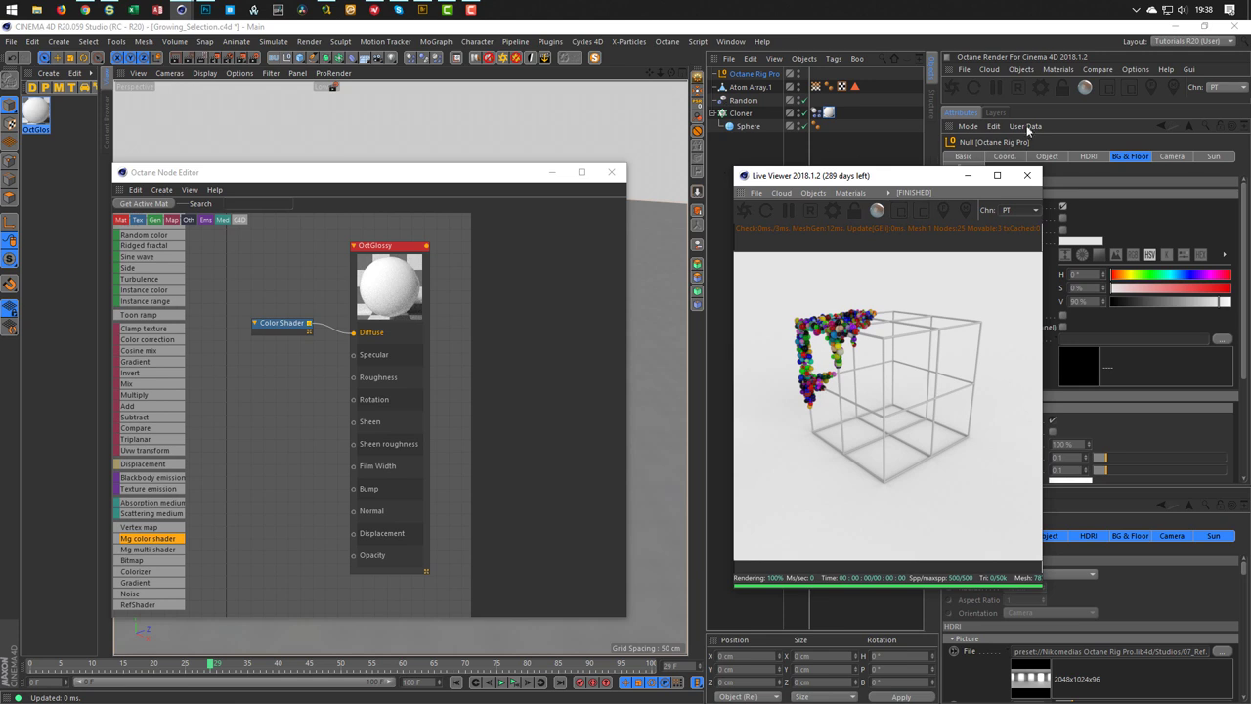
pyautogui.click(1057, 70)
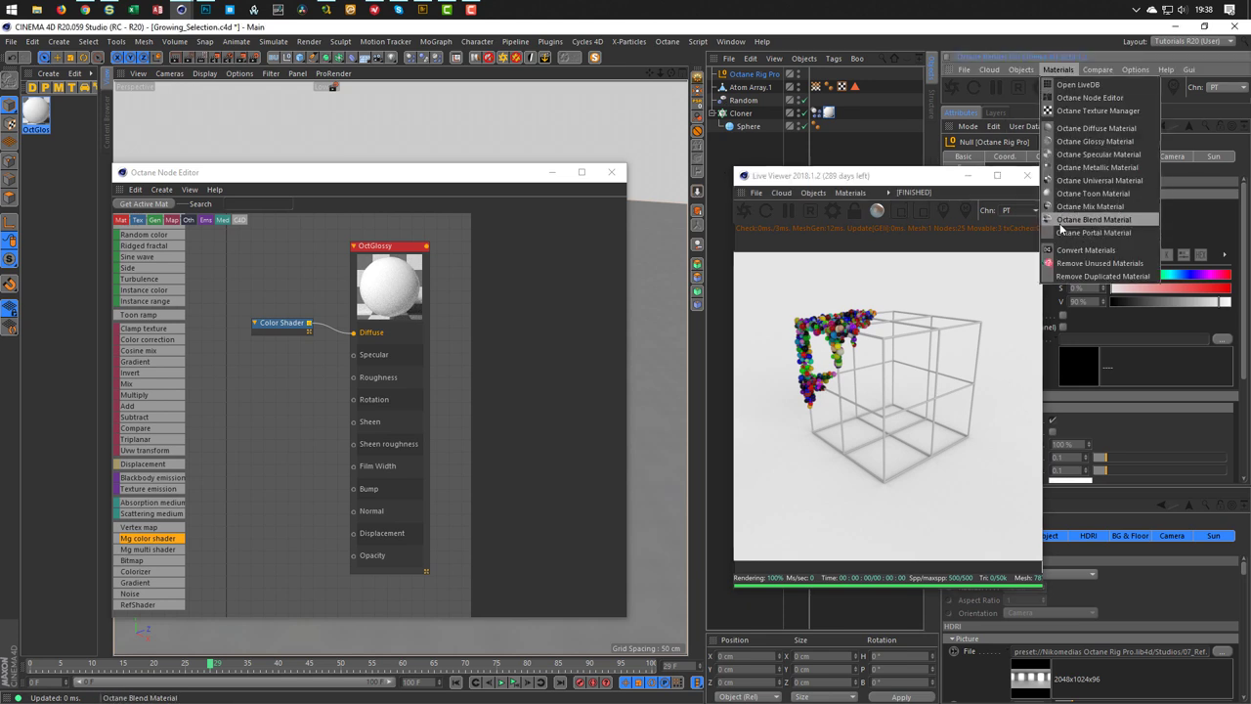
pyautogui.click(1096, 167)
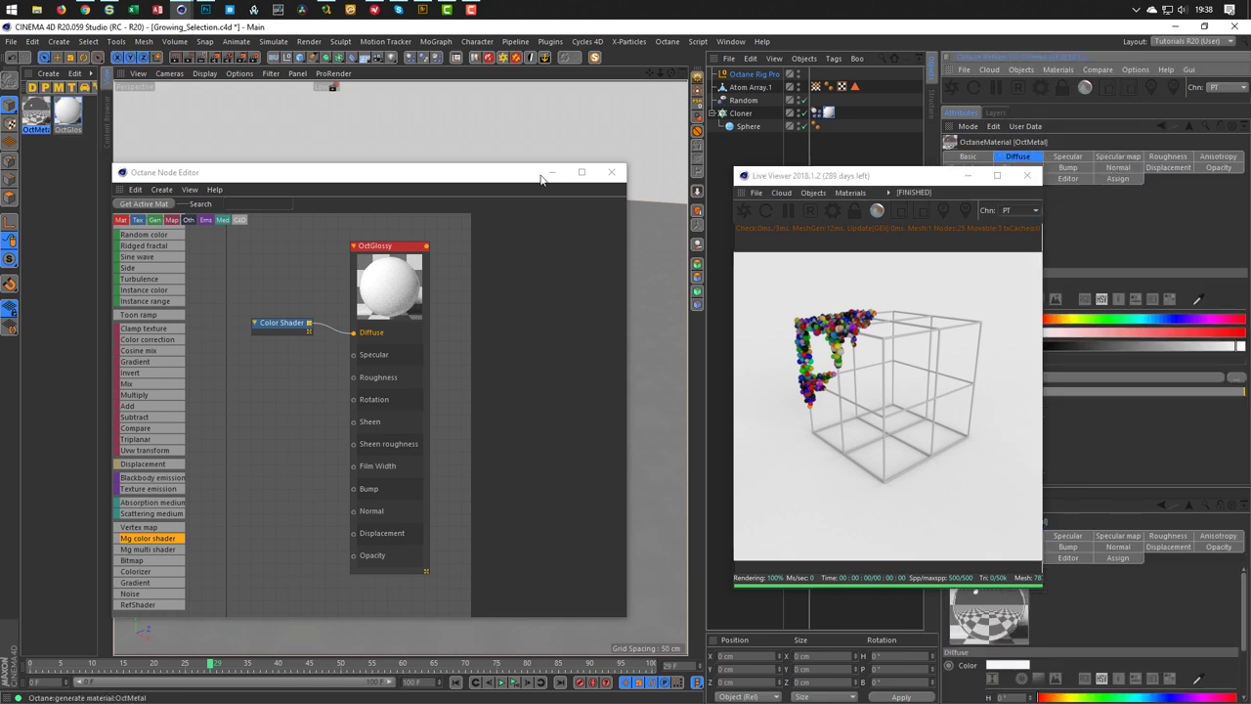
pyautogui.click(39, 110)
pyautogui.moveTo(758, 90); pyautogui.dragTo(758, 89)
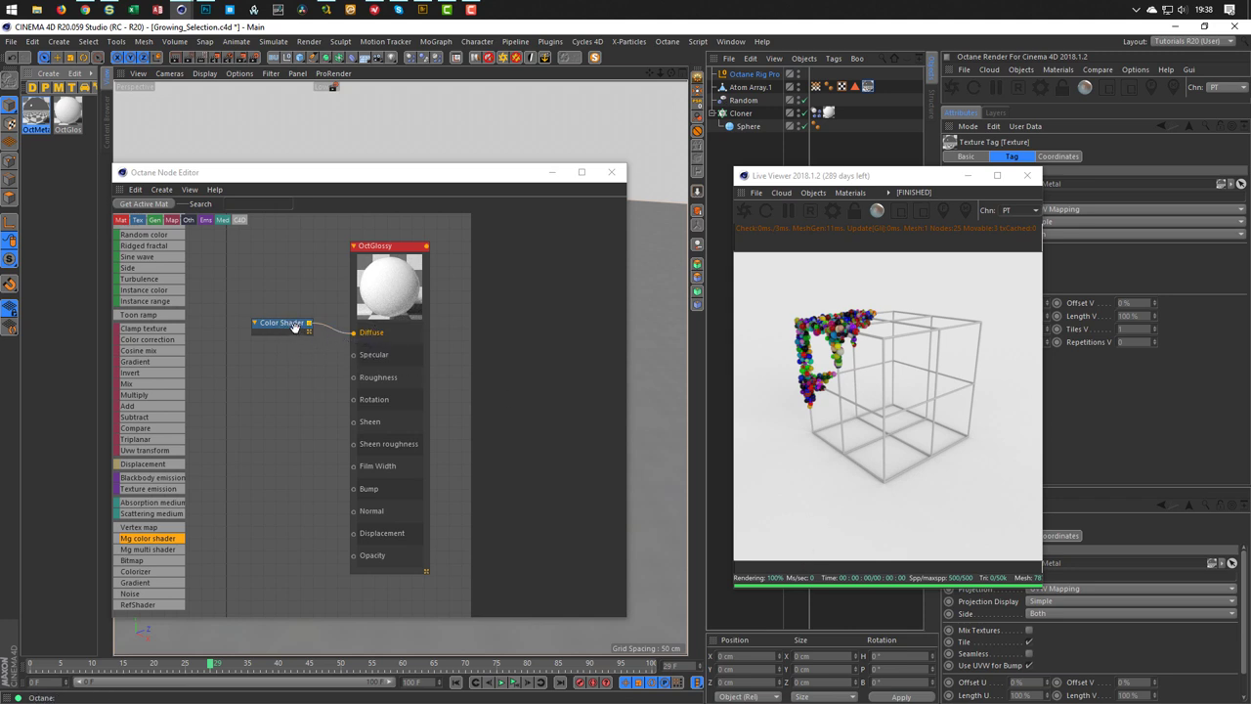
# Insert a Colorizer node between the Color Shader and OctGlossy's Diffuse input
pyautogui.moveTo(294, 328); pyautogui.dragTo(222, 328)
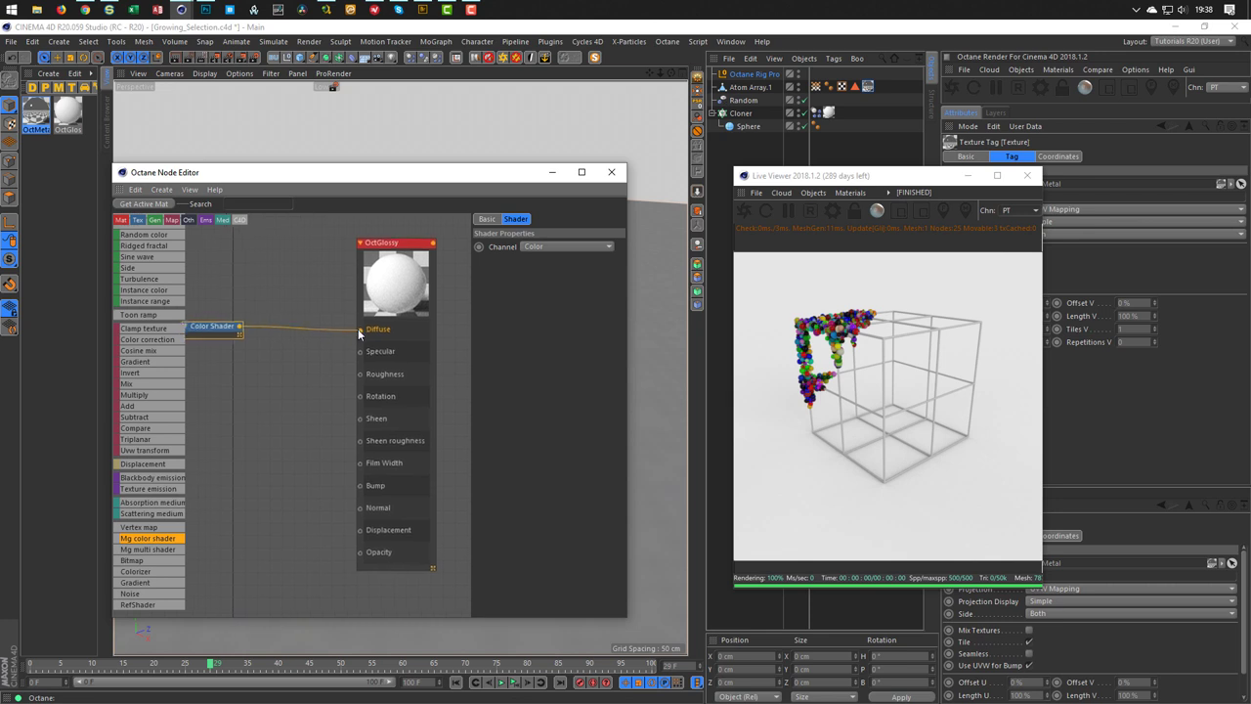
pyautogui.moveTo(358, 328); pyautogui.dragTo(388, 314, button='middle')
pyautogui.moveTo(242, 315); pyautogui.dragTo(231, 318)
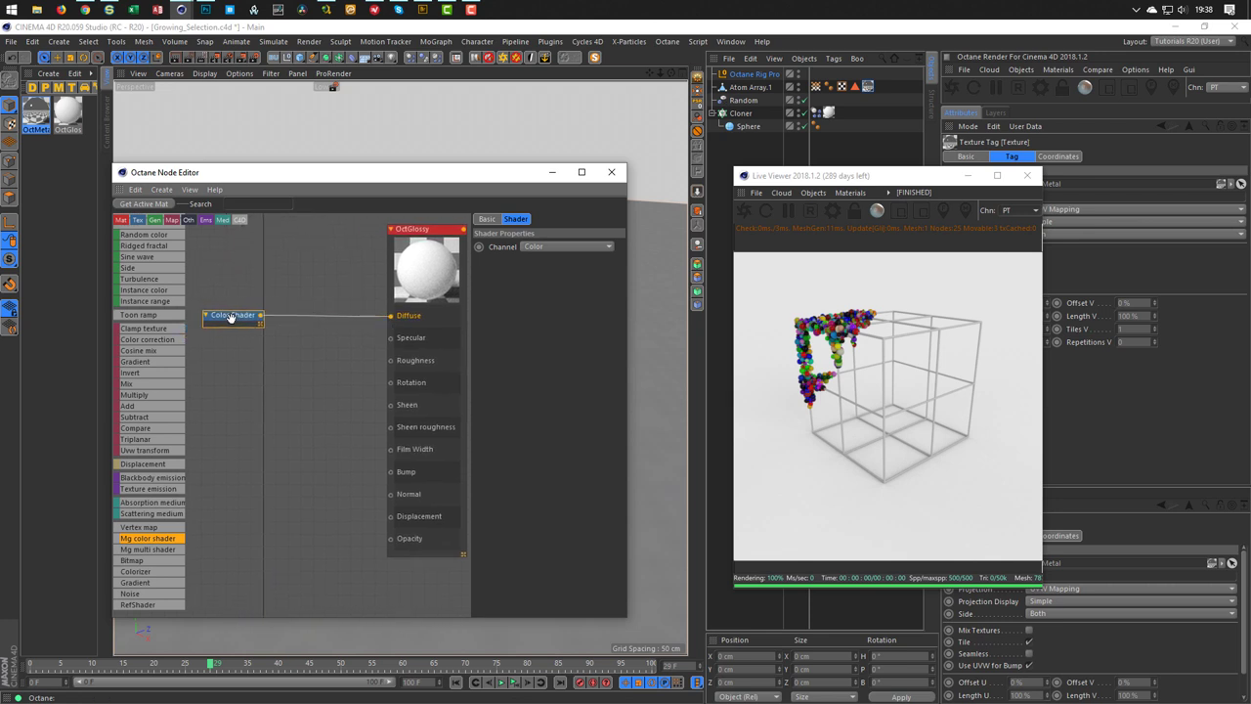
pyautogui.moveTo(157, 572); pyautogui.dragTo(272, 477)
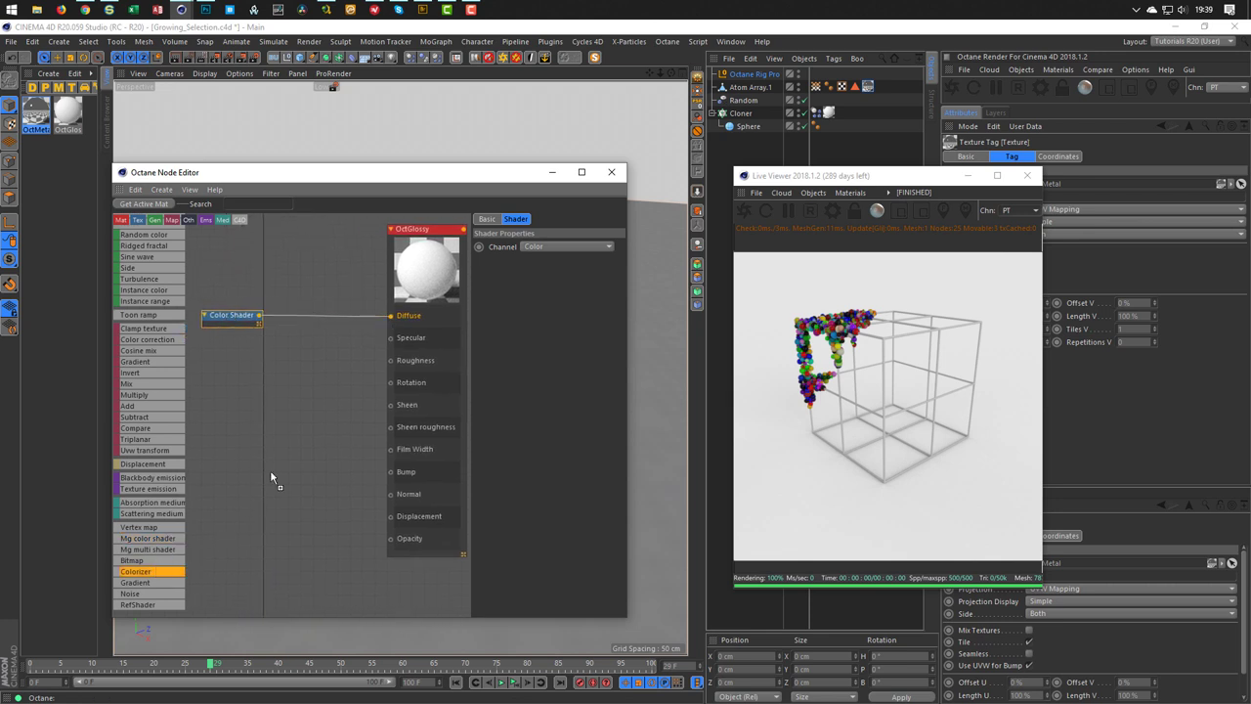
pyautogui.moveTo(318, 322); pyautogui.dragTo(318, 325)
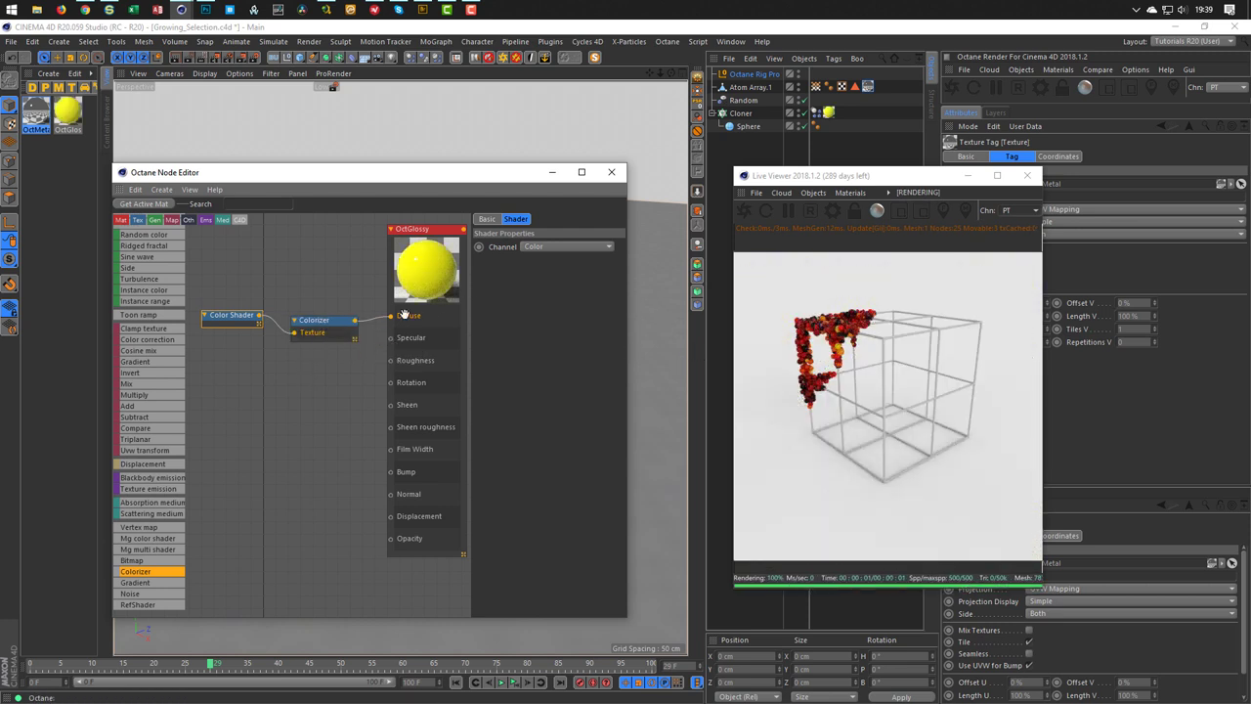
# Load a white-to-blue gradient preset into the Colorizer and close the node editor
pyautogui.click(330, 323)
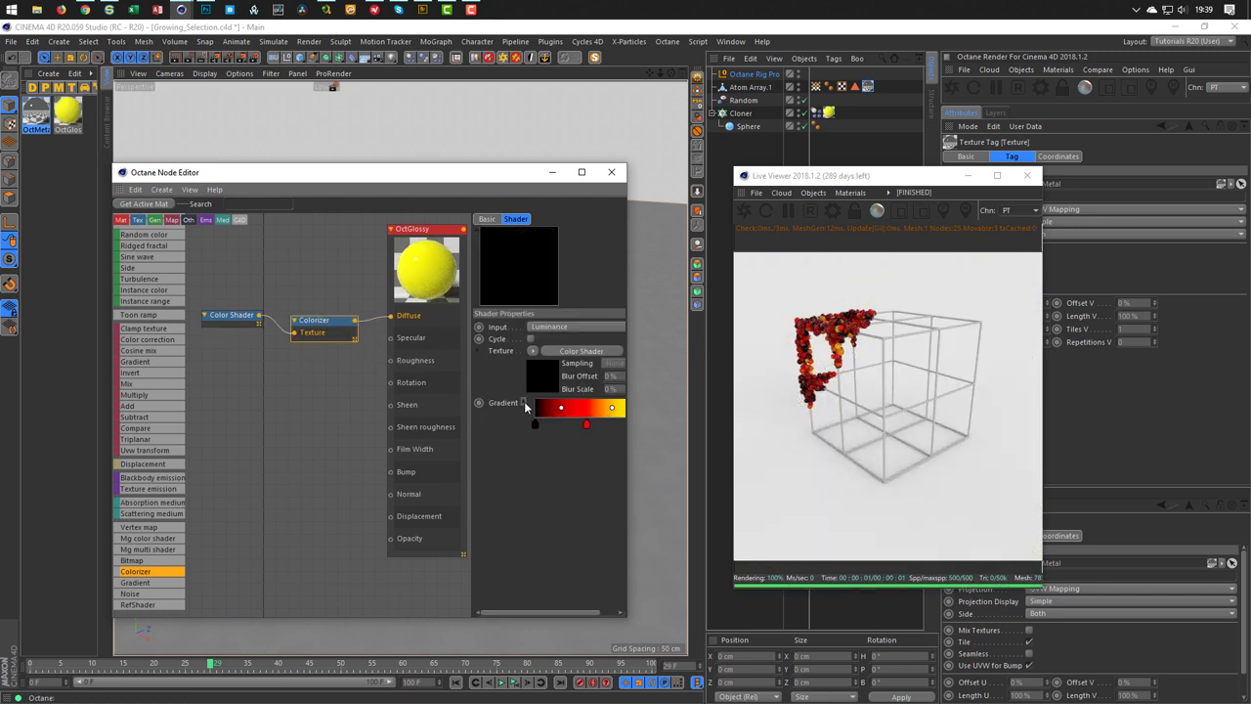
pyautogui.rightClick(524, 402)
pyautogui.click(537, 513)
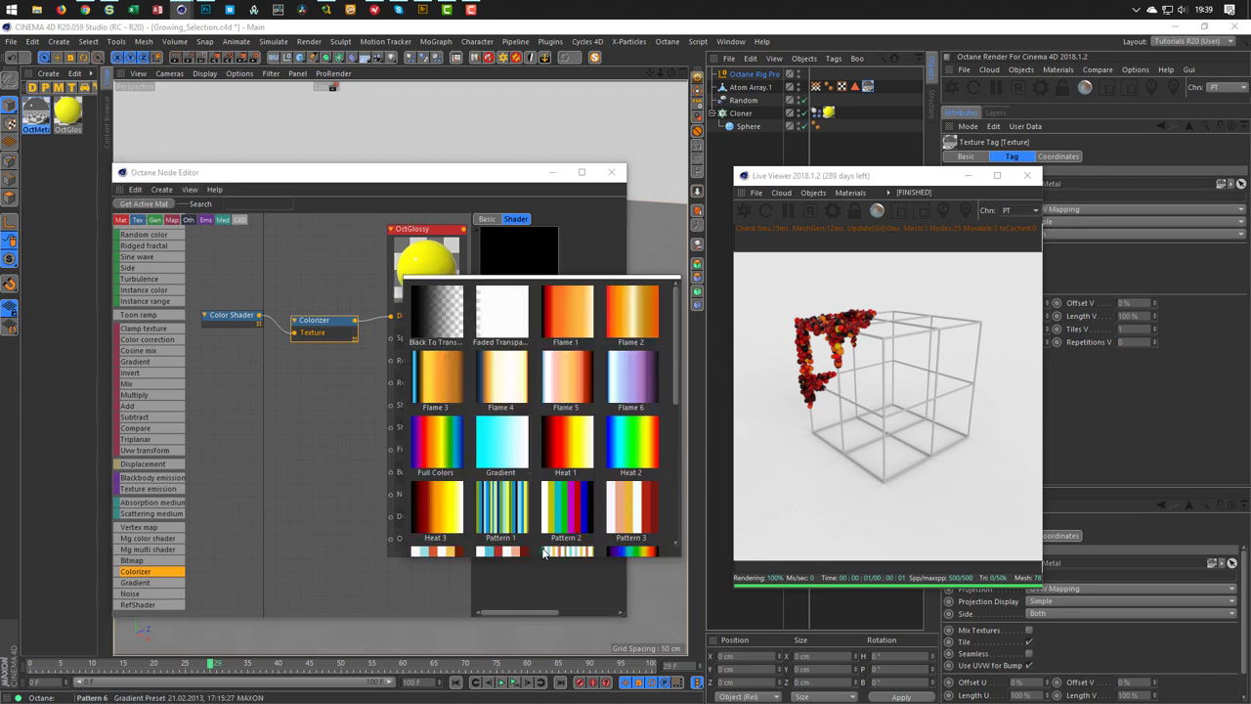
pyautogui.scroll(-3, 604, 518)
pyautogui.click(604, 518)
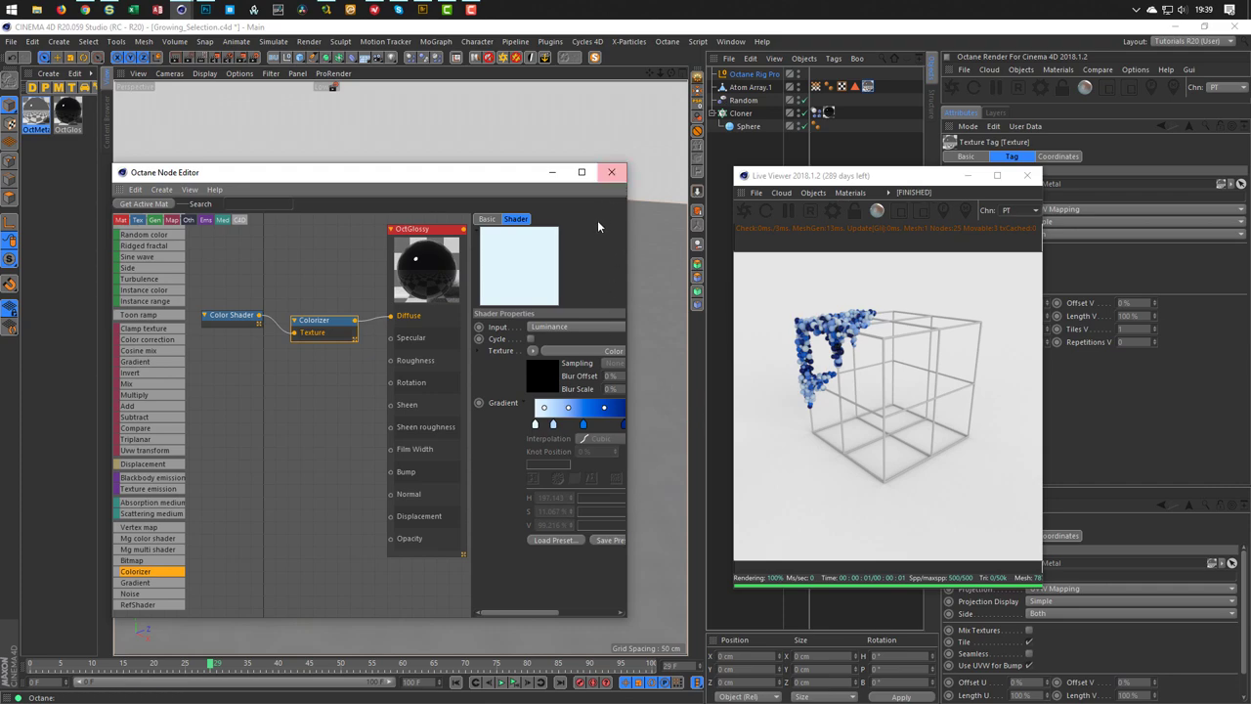
pyautogui.click(611, 172)
pyautogui.scroll(5, 312, 225)
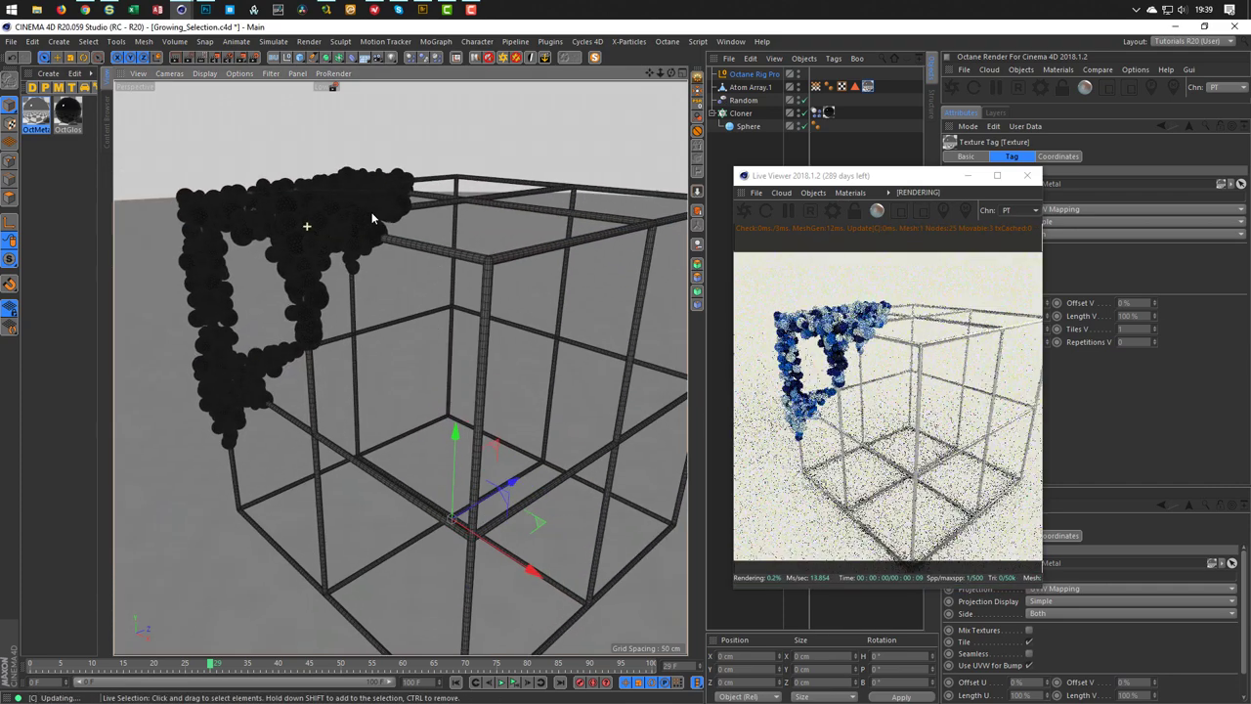
pyautogui.scroll(5, 429, 203)
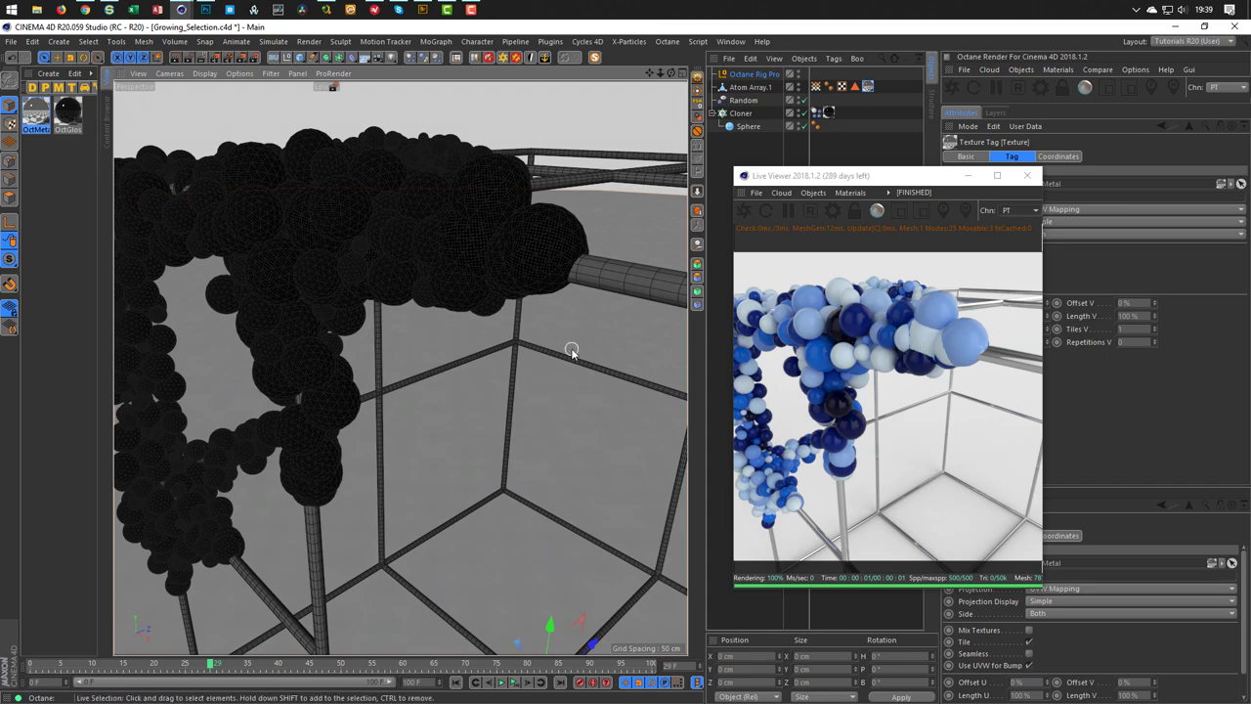
pyautogui.scroll(-8, 573, 349)
pyautogui.scroll(6, 381, 307)
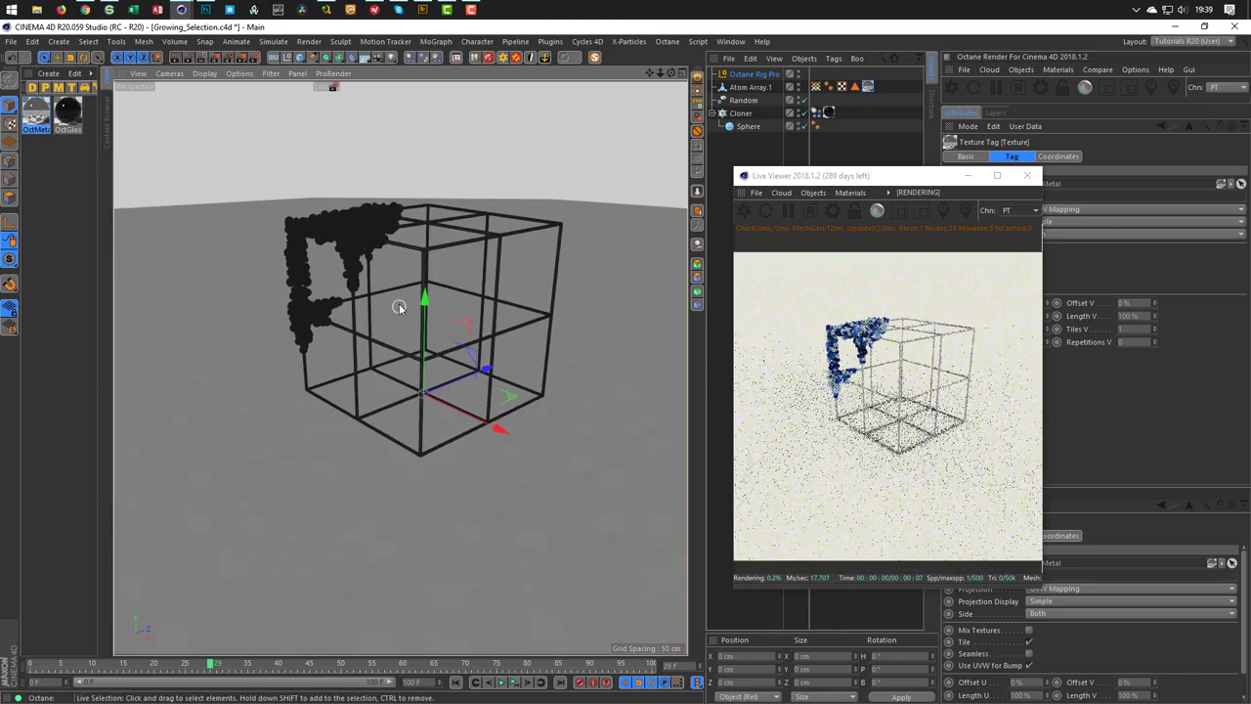
pyautogui.scroll(-1, 386, 246)
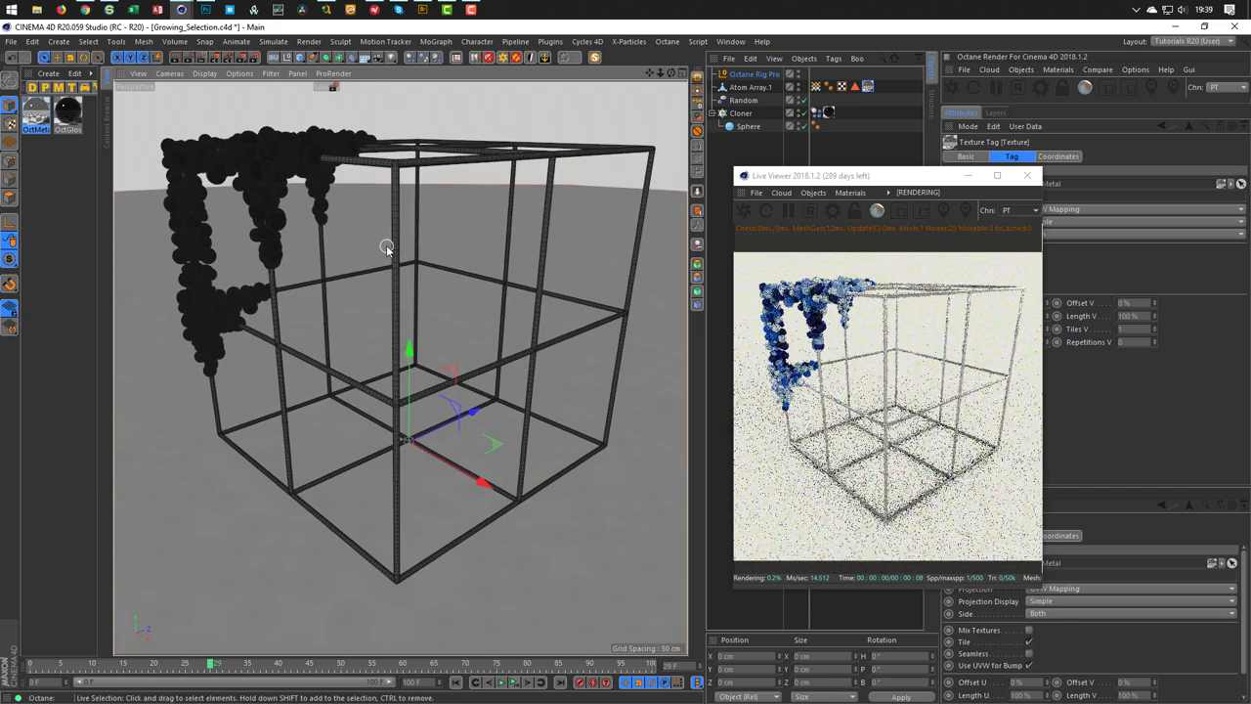
pyautogui.scroll(-1, 396, 258)
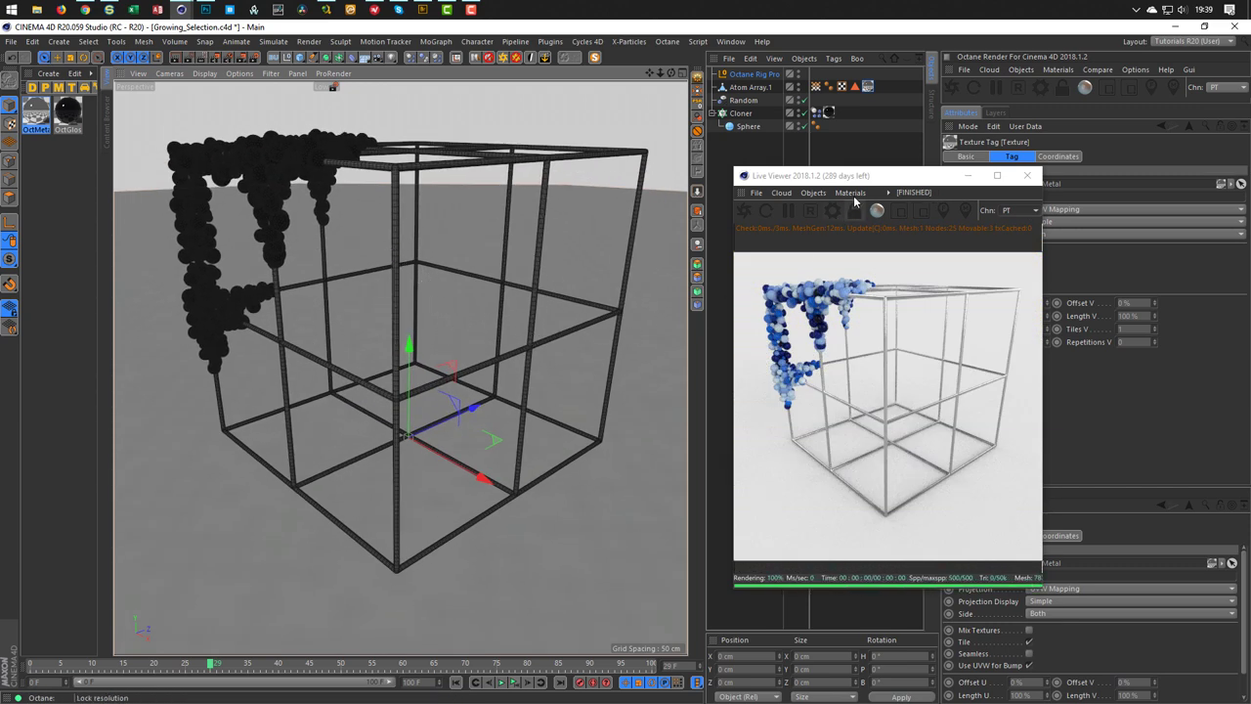
pyautogui.moveTo(891, 176); pyautogui.dragTo(998, 215)
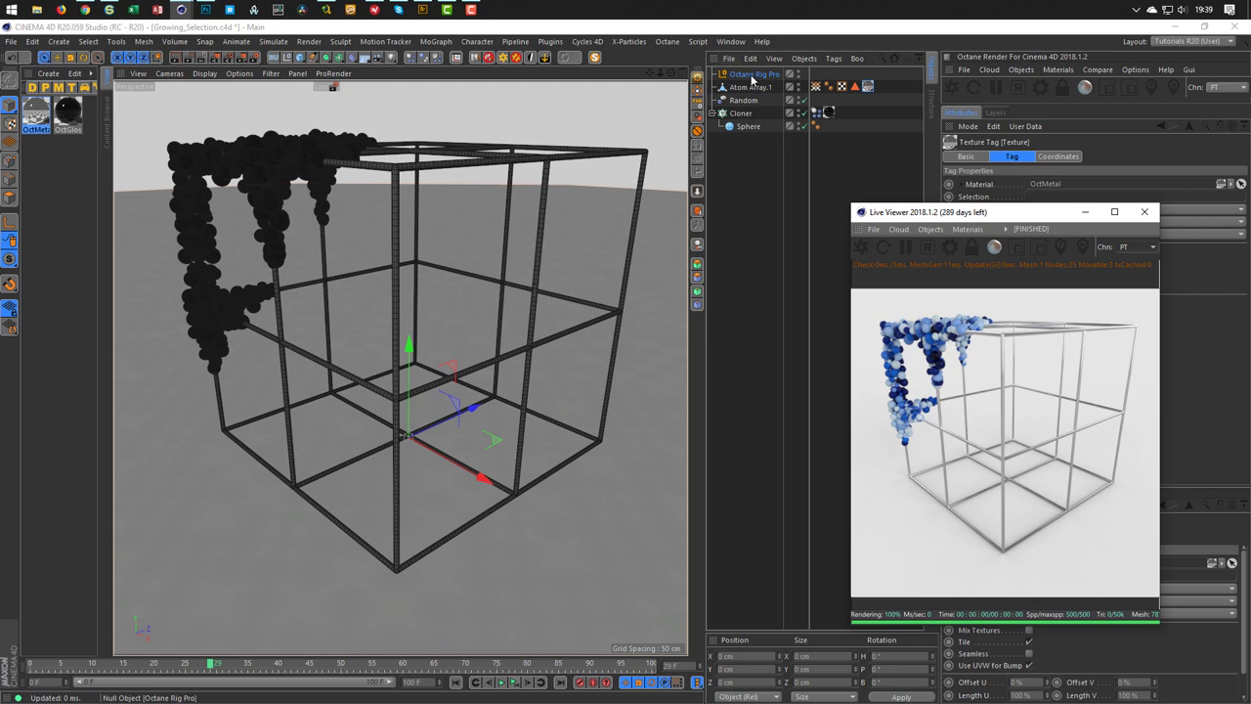
# Slide the Octane Live Viewer left and back right, then bring up the primitives palette
pyautogui.moveTo(1014, 215); pyautogui.dragTo(715, 203)
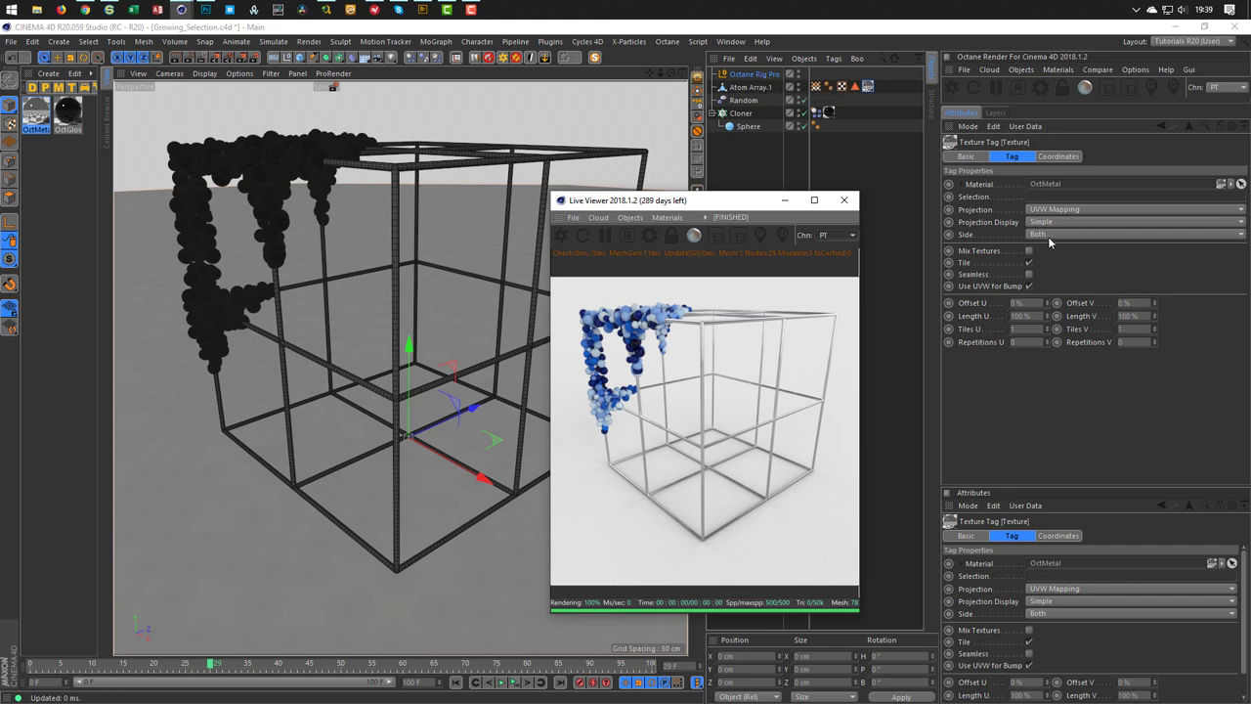
pyautogui.moveTo(763, 201); pyautogui.dragTo(1001, 200)
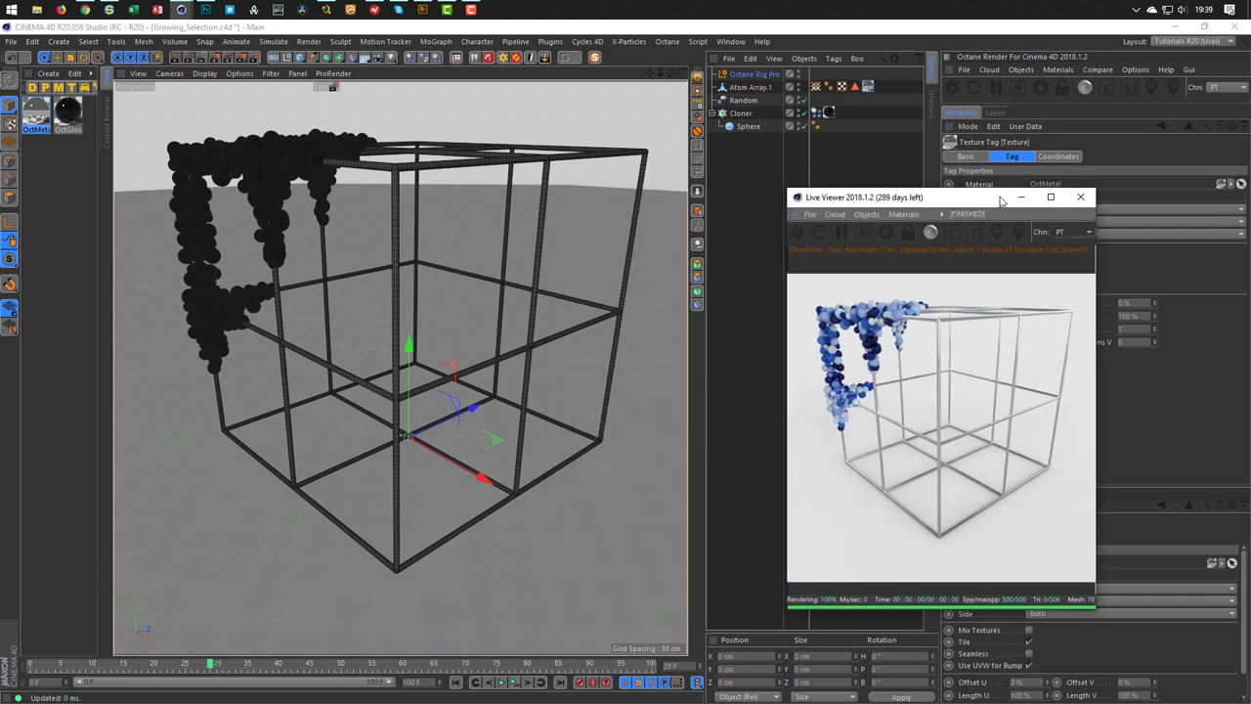
pyautogui.click(299, 58)
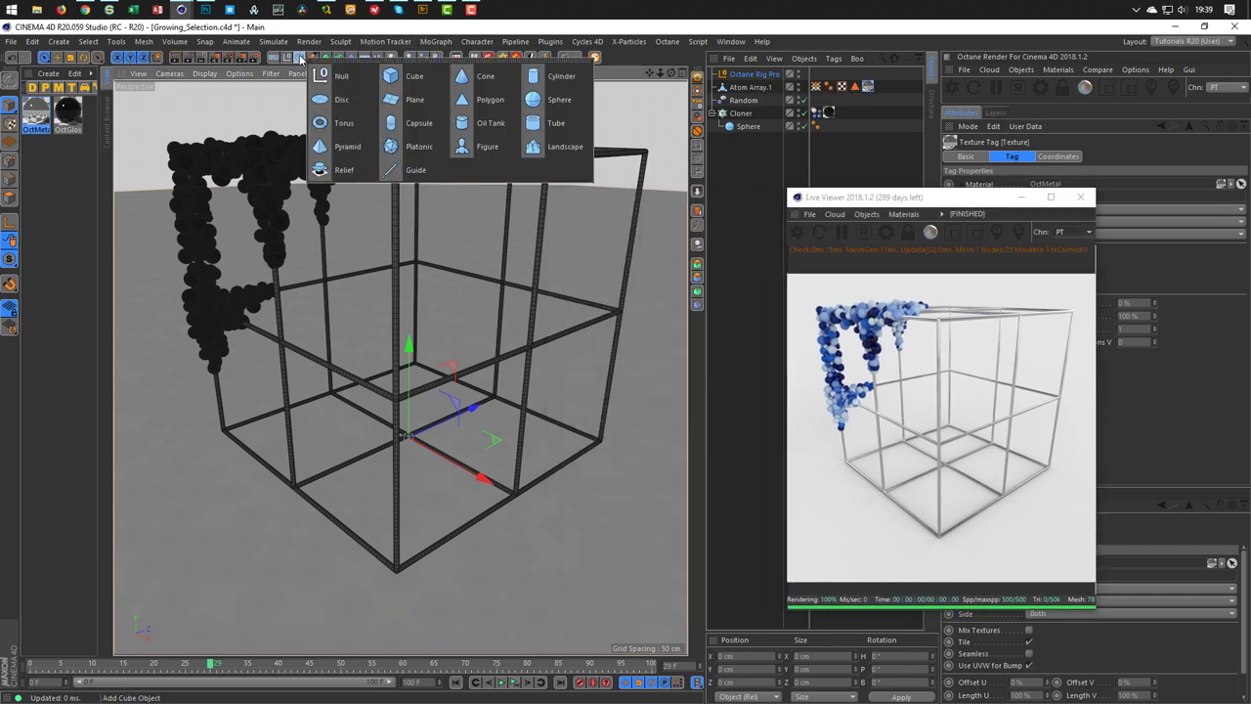
# Add a Disc enlarged well beyond the cube and tag it as a Collider Body
pyautogui.click(332, 98)
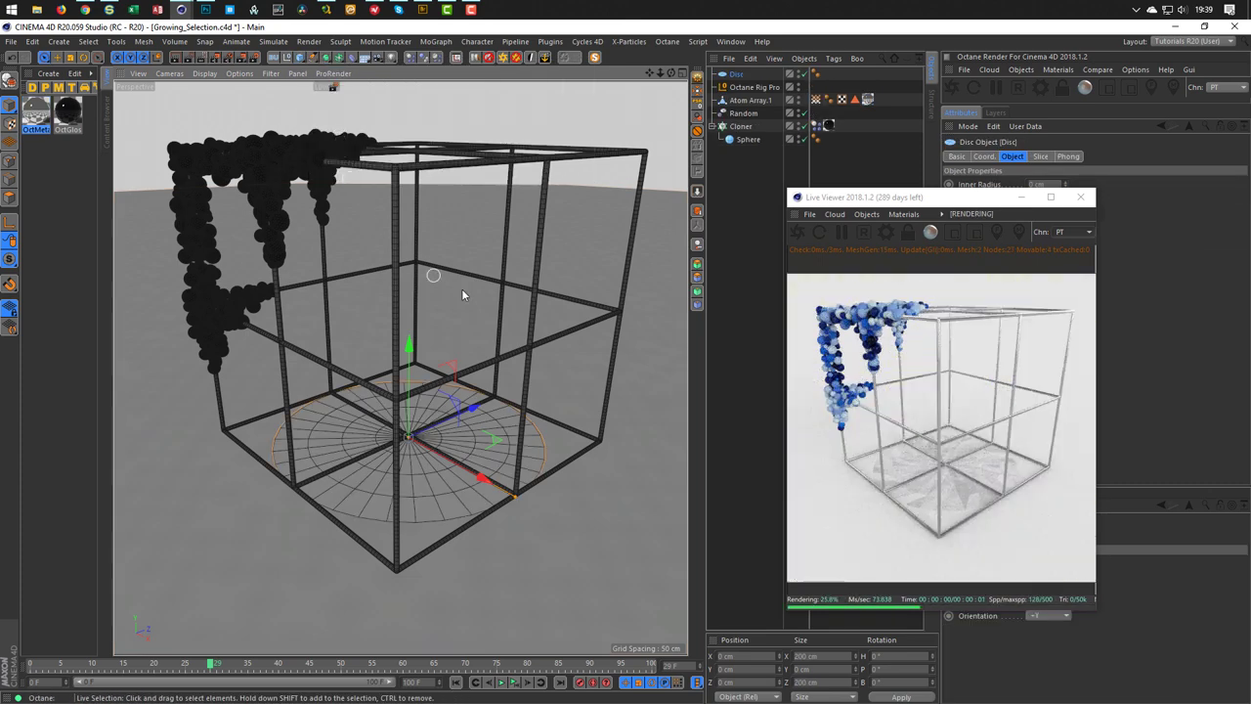
pyautogui.moveTo(517, 499); pyautogui.dragTo(714, 615)
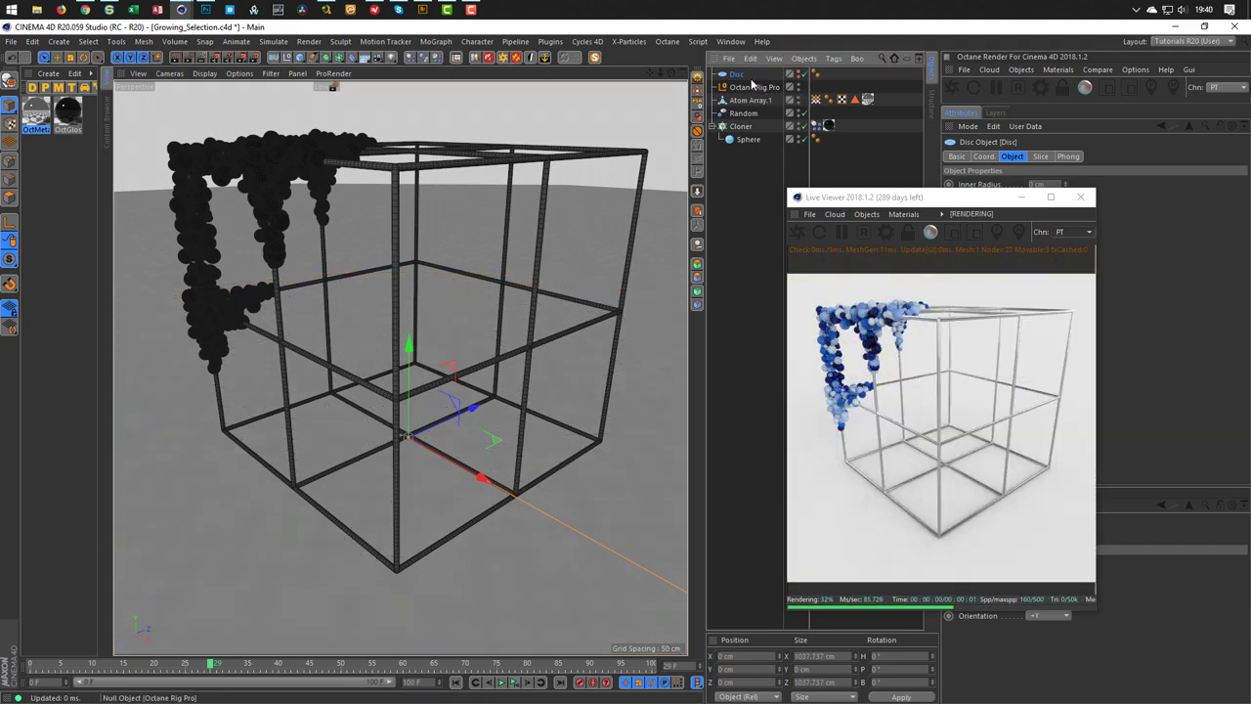
pyautogui.click(425, 61)
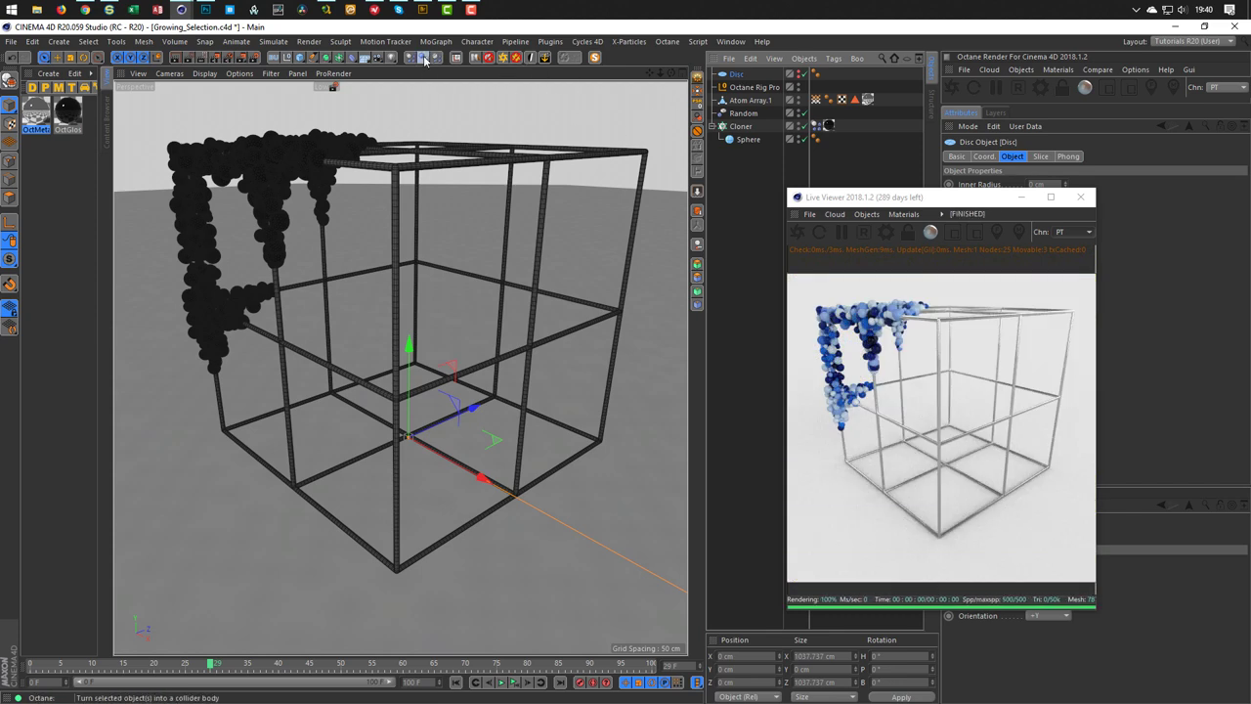
pyautogui.rightClick(726, 77)
pyautogui.moveTo(794, 219)
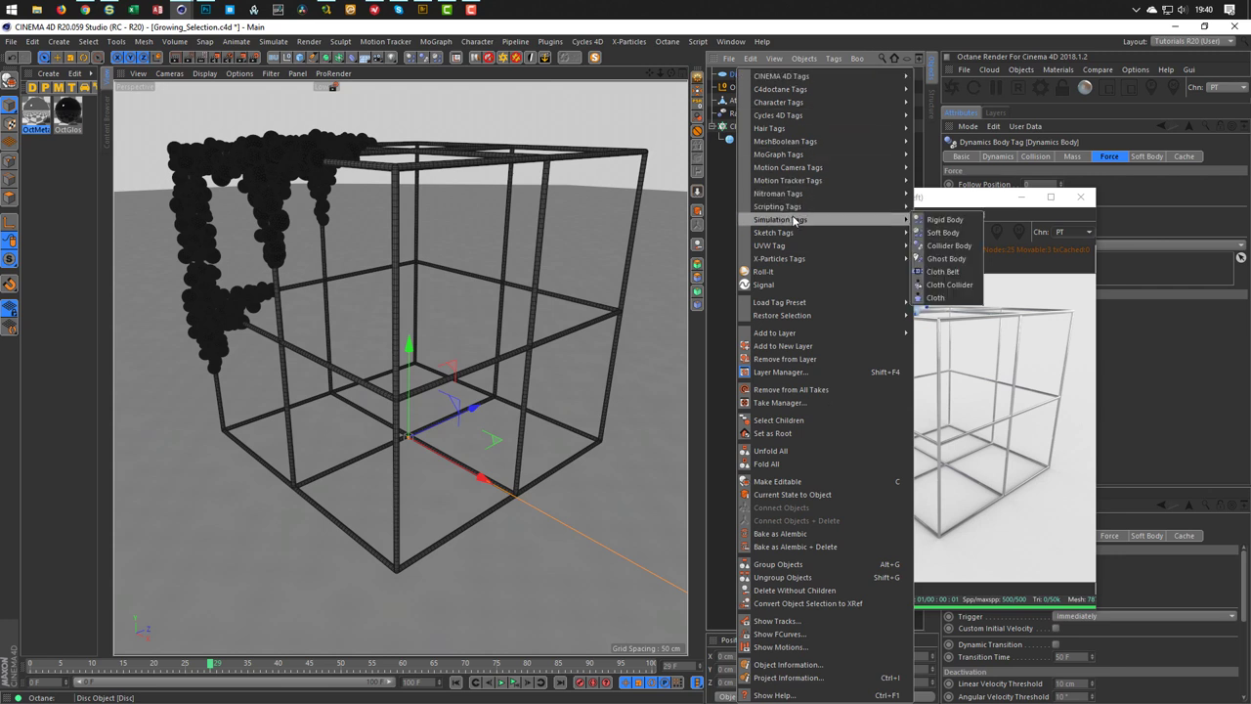
pyautogui.click(964, 252)
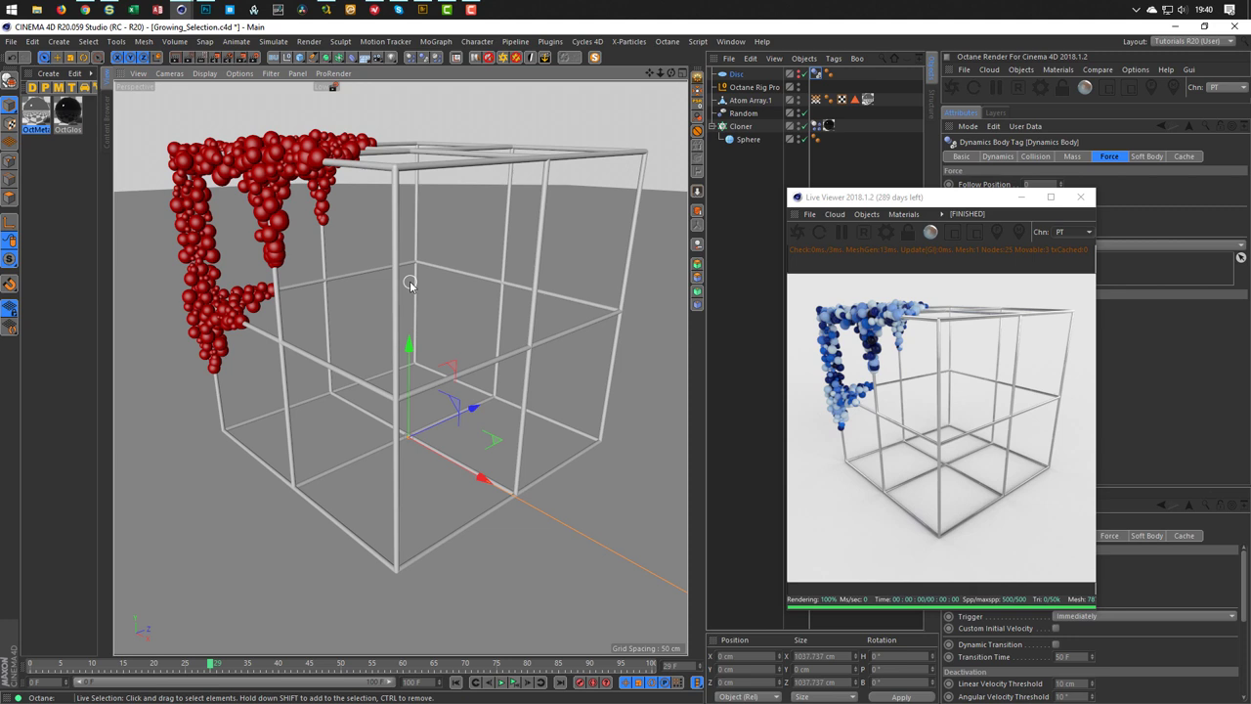
# Restart the live render, play the simulation, rewind to frame 0, and shift the viewer left
pyautogui.click(864, 232)
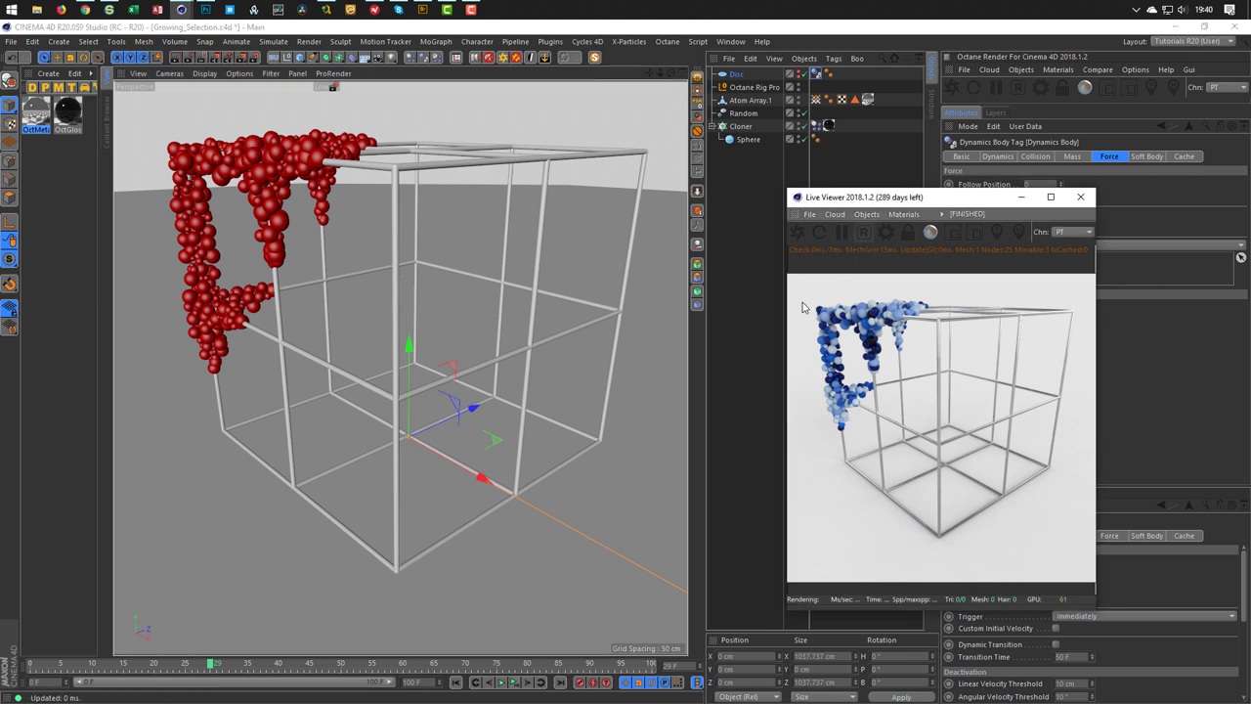
pyautogui.click(501, 682)
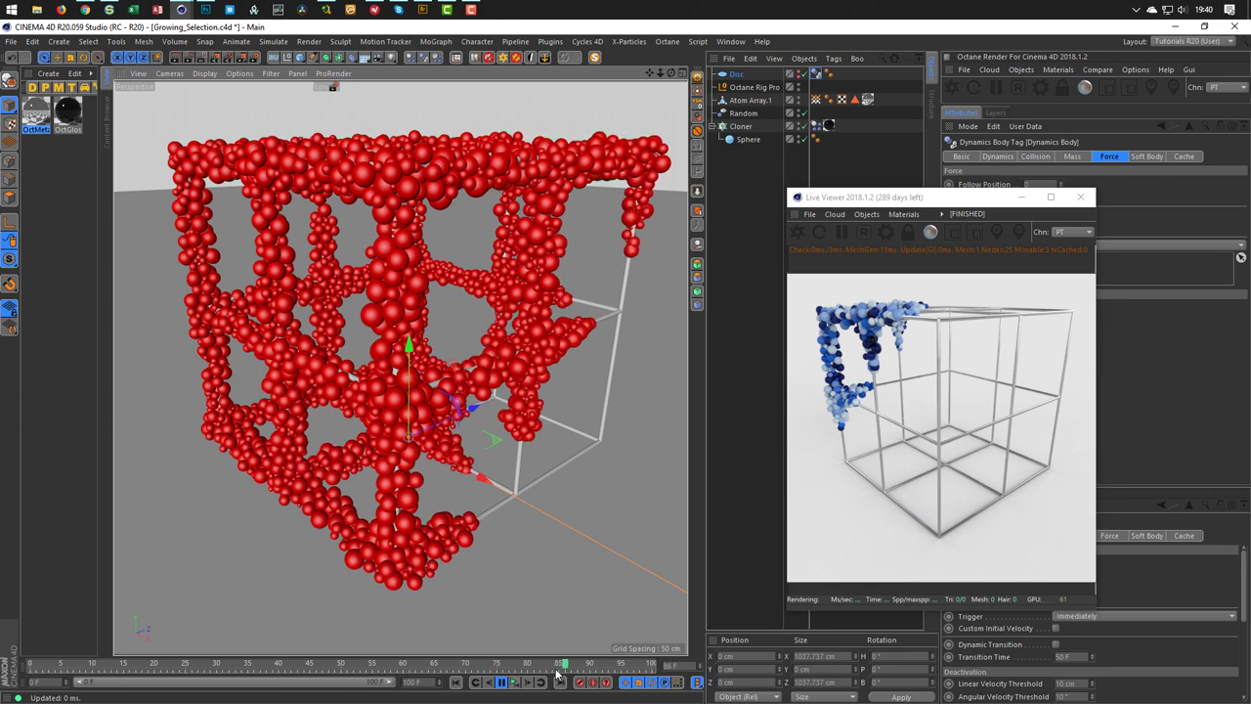
pyautogui.click(512, 687)
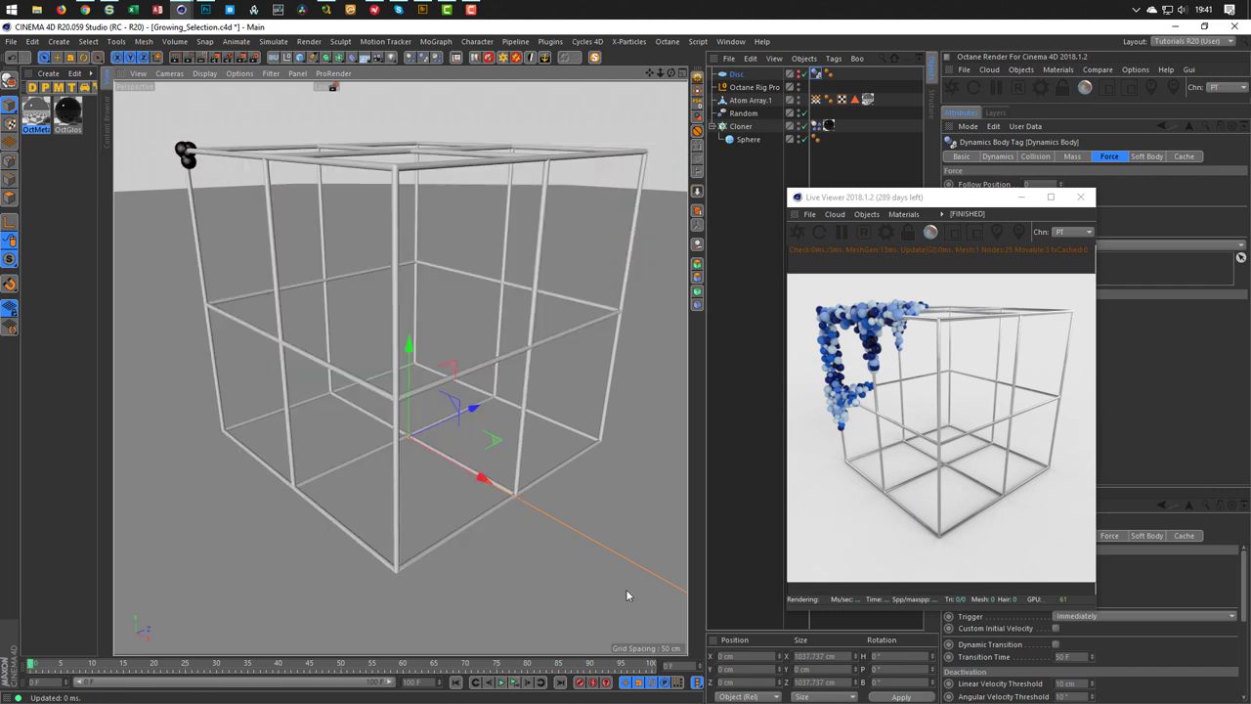
pyautogui.moveTo(911, 196); pyautogui.dragTo(730, 203)
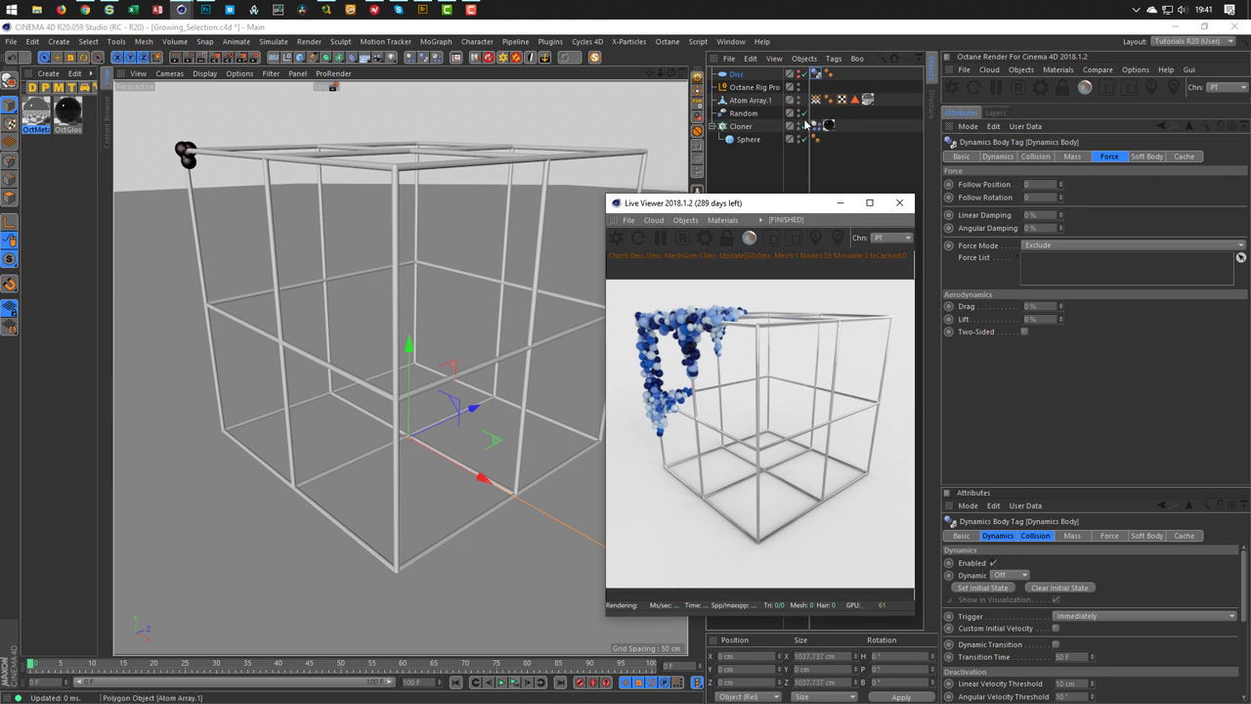
# Set the Vertexmap Freeze Radius to 10 cm, play the growth preview, then rewind to frame 0
pyautogui.click(827, 100)
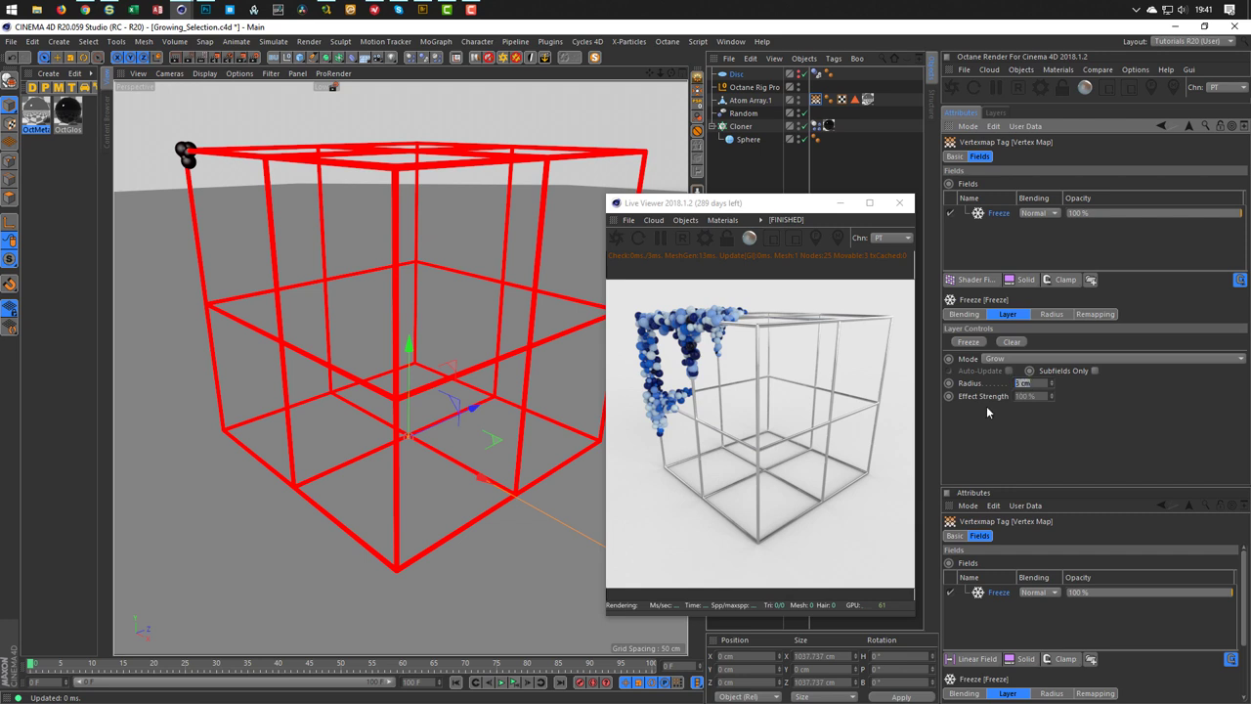
pyautogui.write('10')
pyautogui.press('Return')
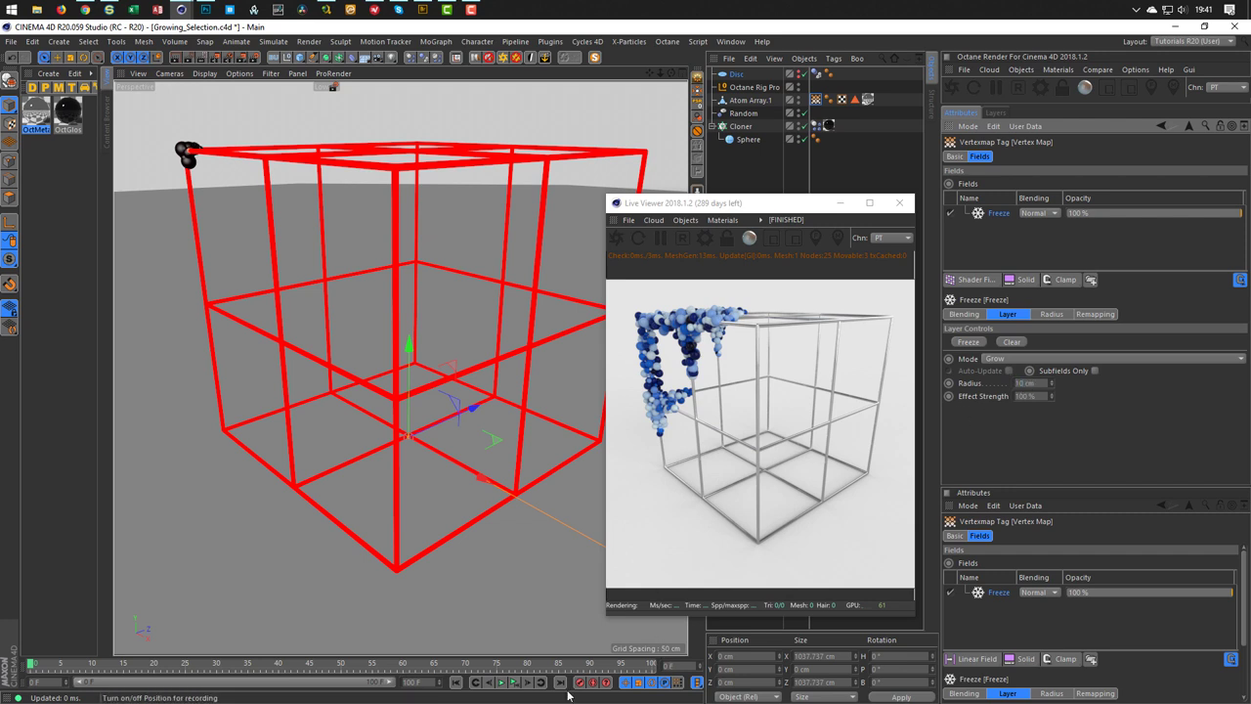
pyautogui.click(516, 684)
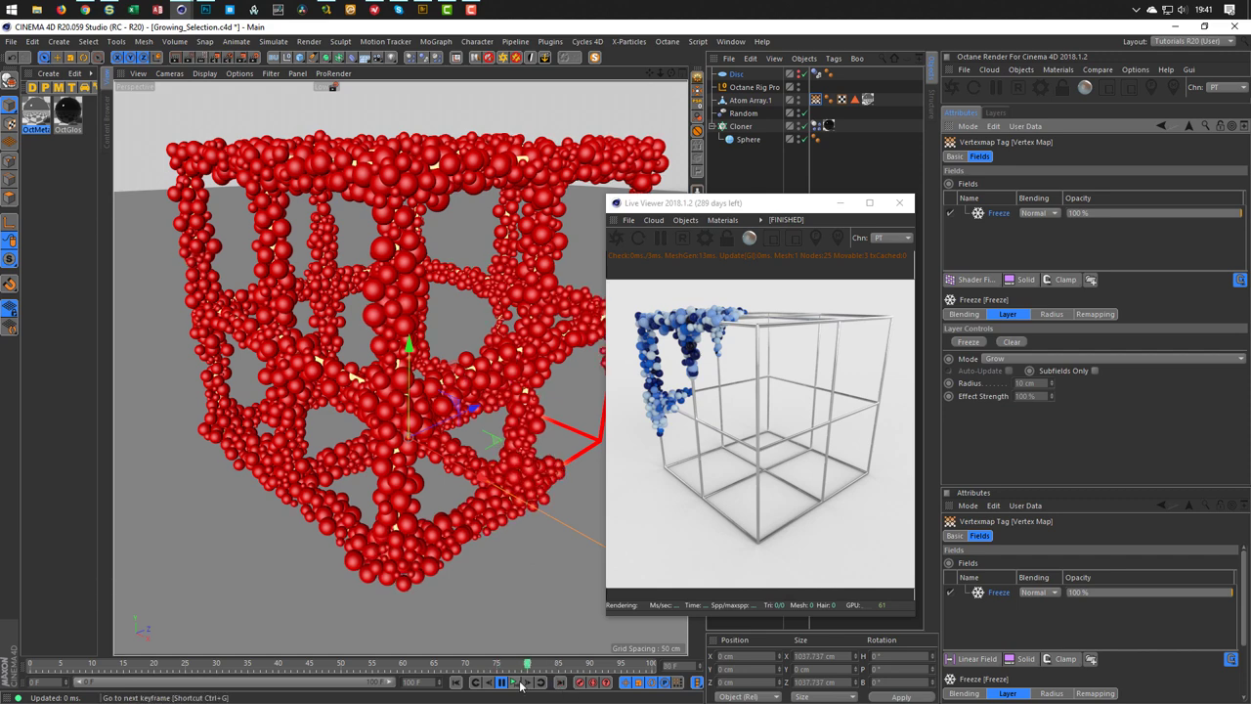
pyautogui.click(560, 683)
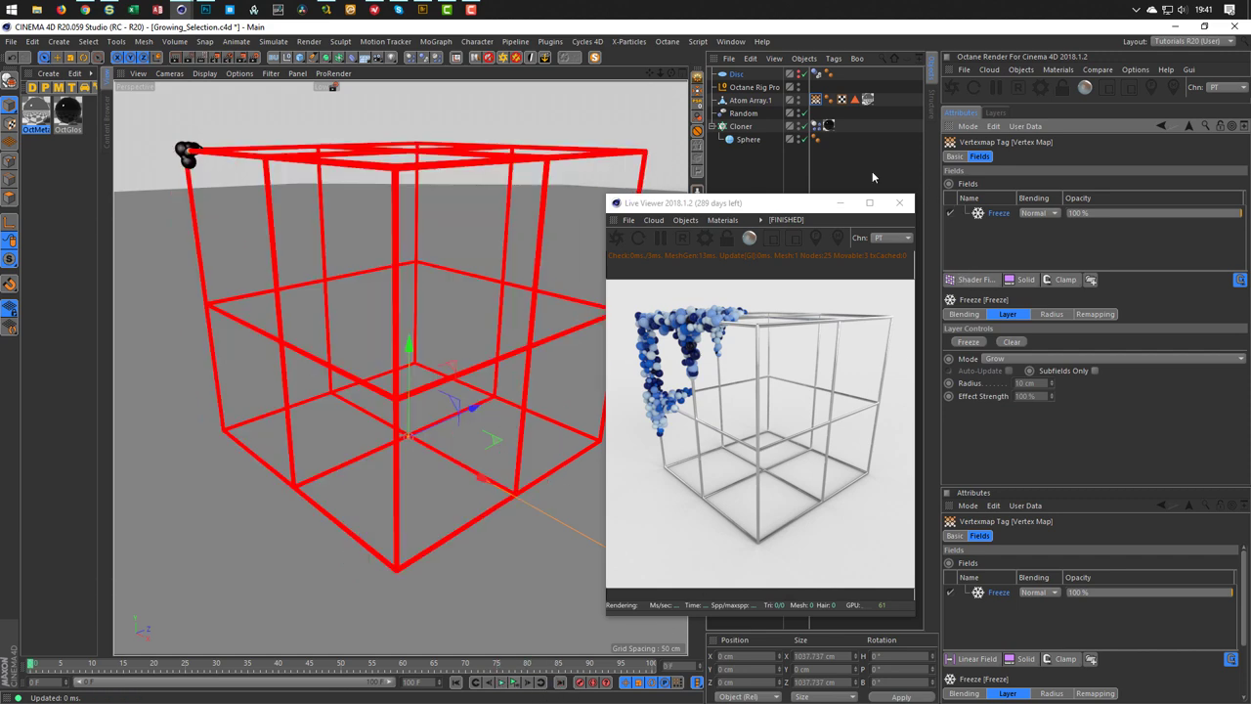
# Raise the Cloner's clone Count from 5000 to 10000
pyautogui.click(740, 127)
pyautogui.click(1078, 156)
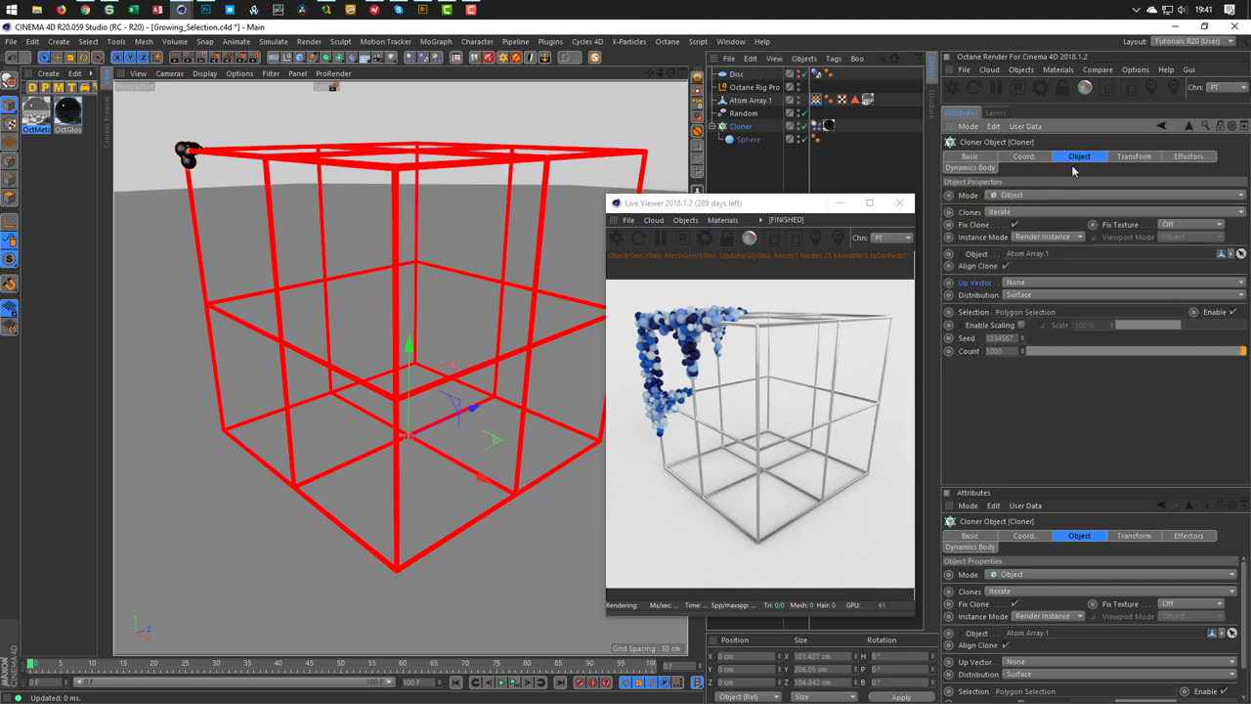
pyautogui.doubleClick(994, 351)
pyautogui.write('10')
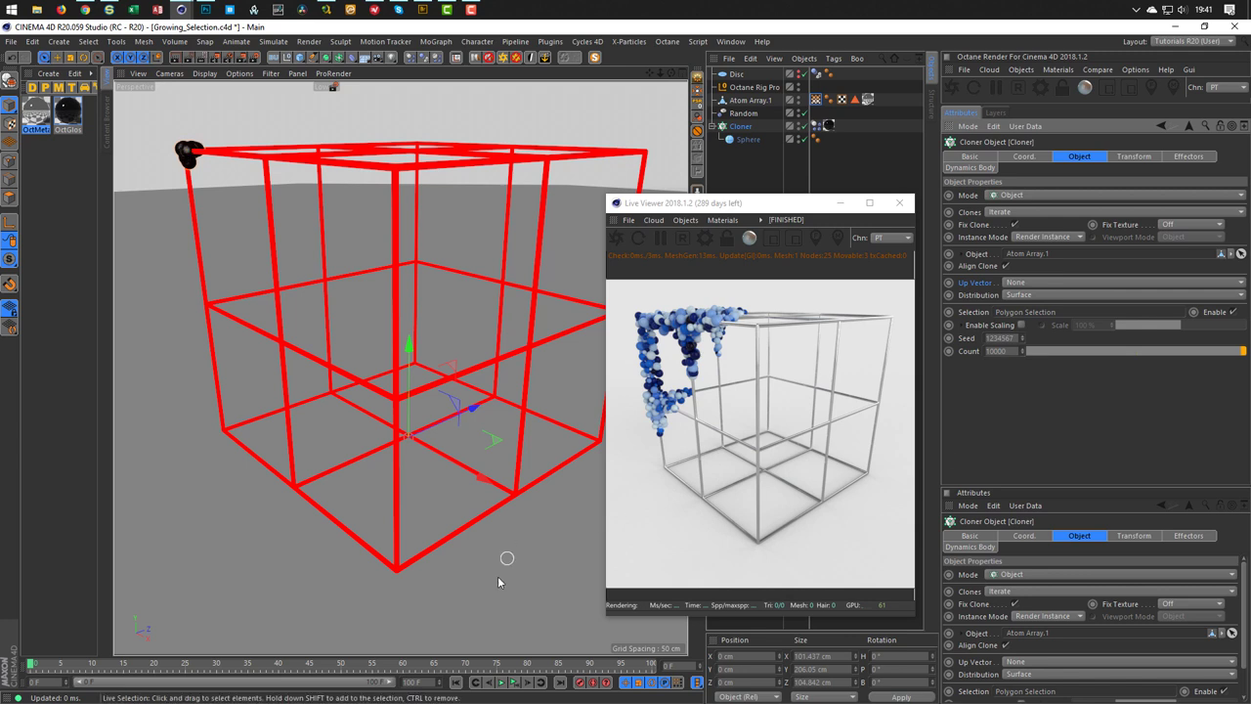
# Play the simulation, pause at frame 43, and refresh the Octane live render
pyautogui.click(504, 683)
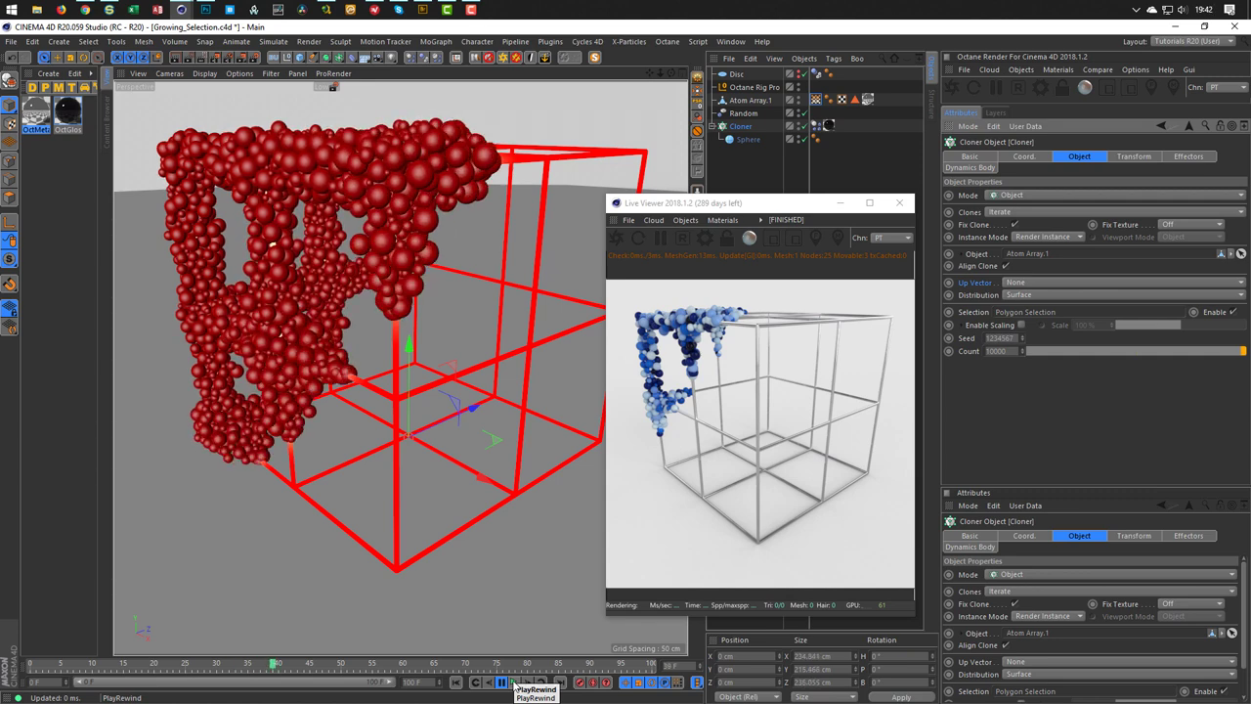
pyautogui.click(501, 683)
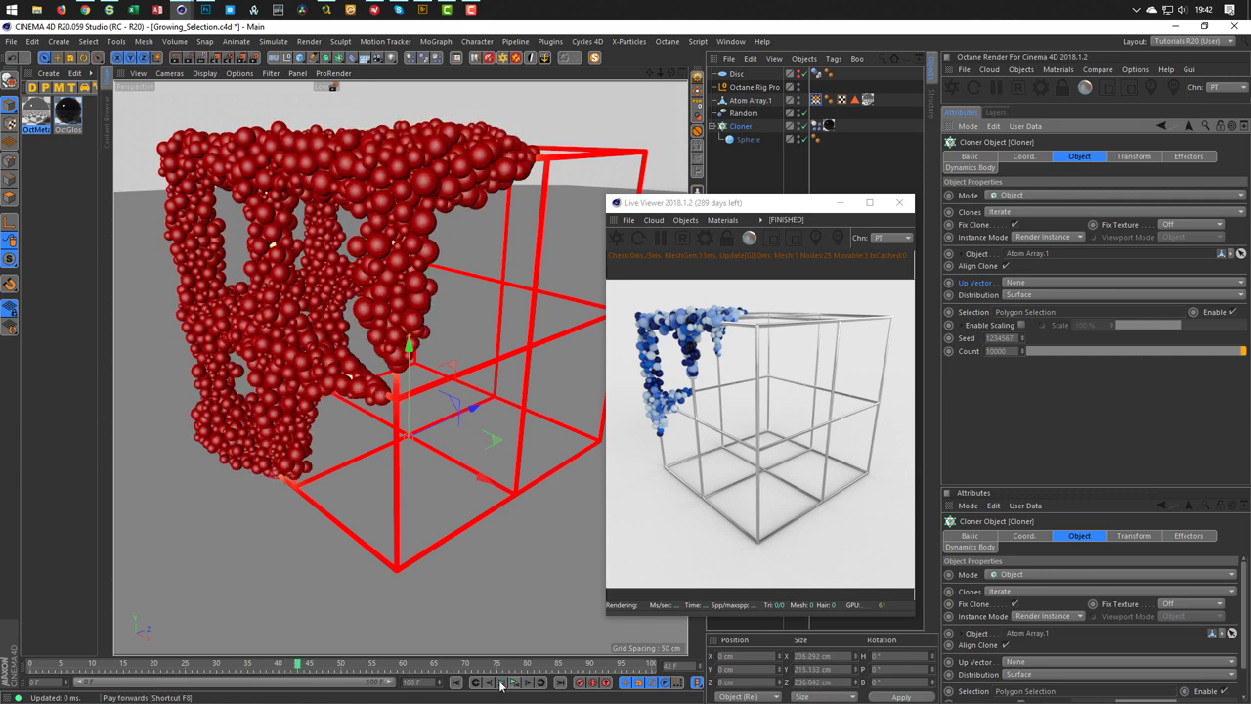
pyautogui.click(614, 237)
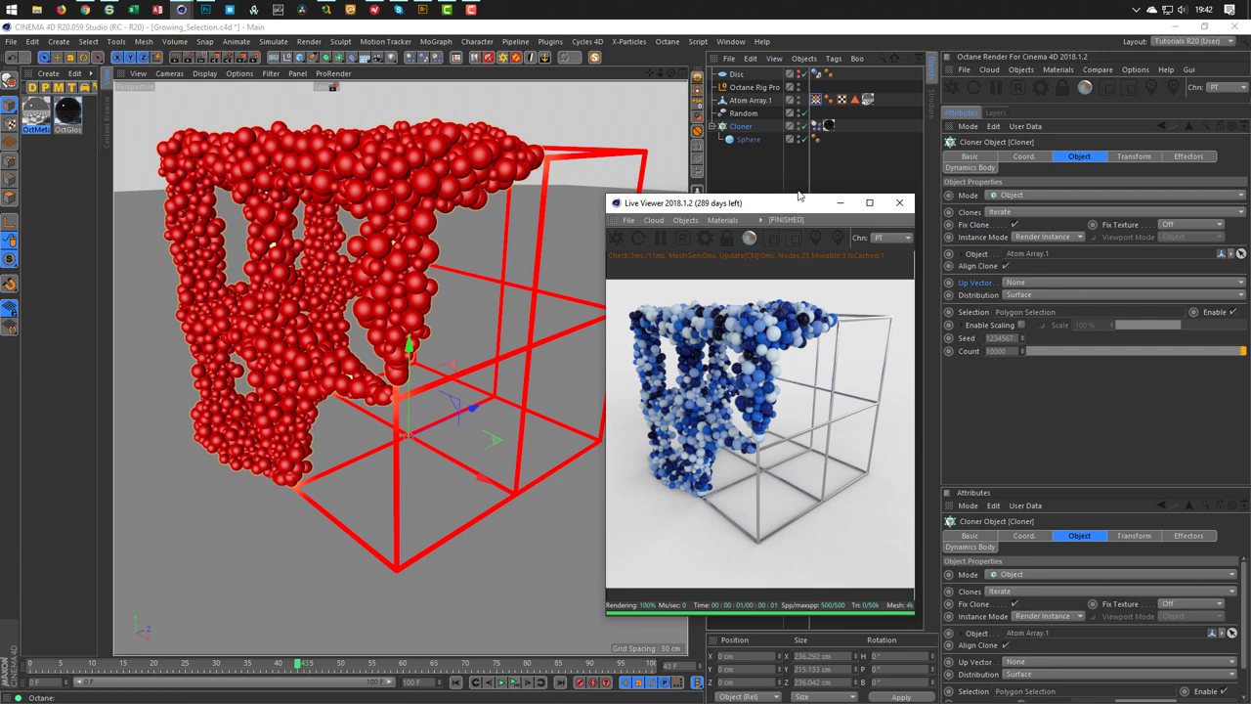
# Rewind to frame 0, select the Cloner's Dynamics Body tag, and close the Octane Live Viewer
pyautogui.moveTo(799, 195); pyautogui.dragTo(933, 201)
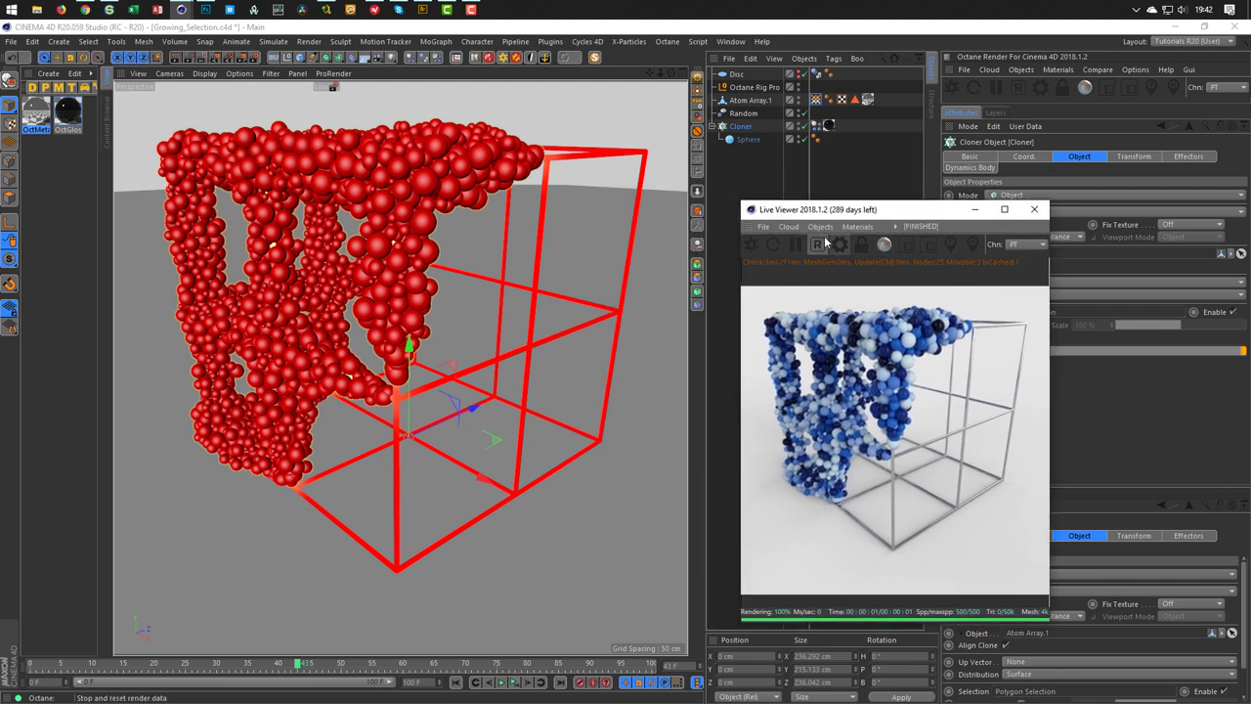
pyautogui.click(456, 682)
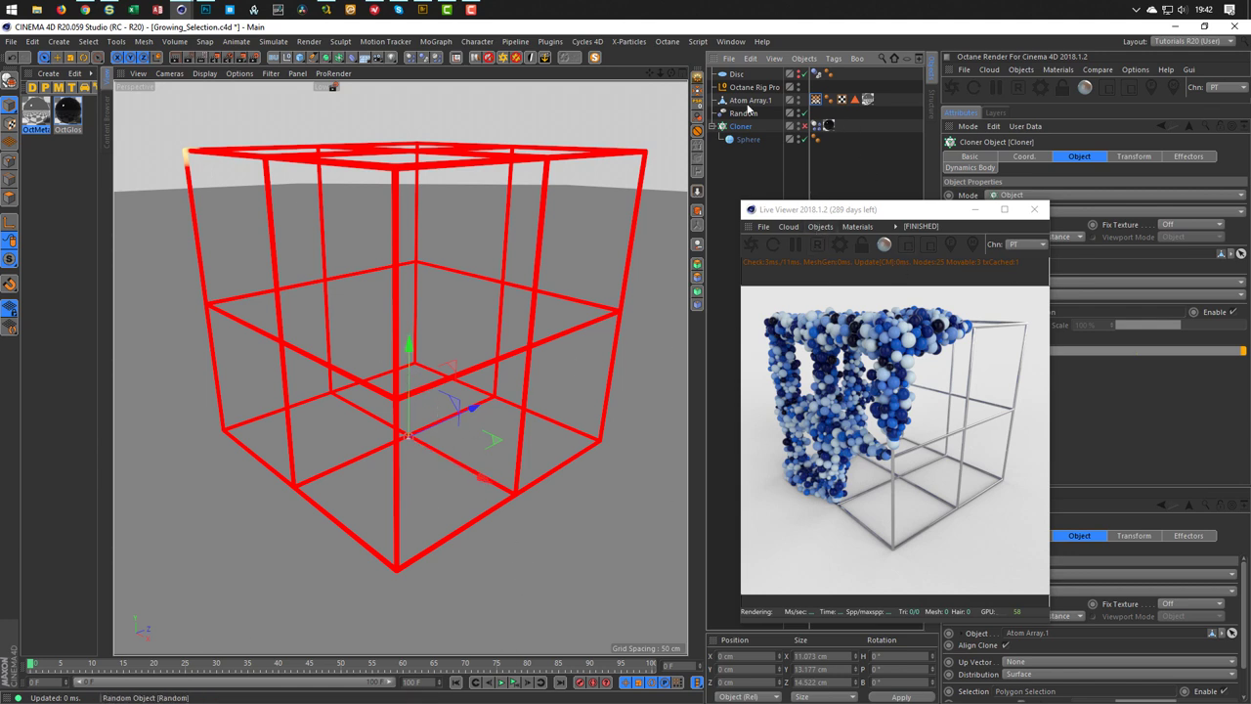
pyautogui.click(817, 126)
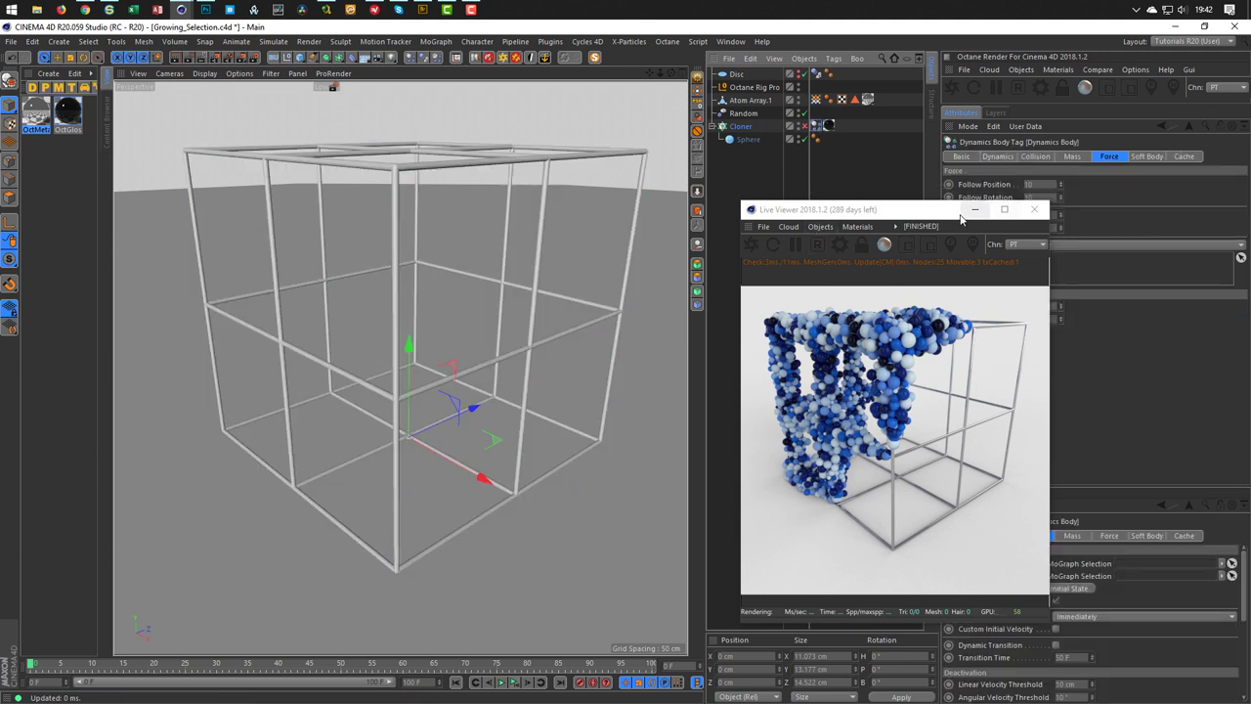
pyautogui.moveTo(961, 217); pyautogui.dragTo(928, 274)
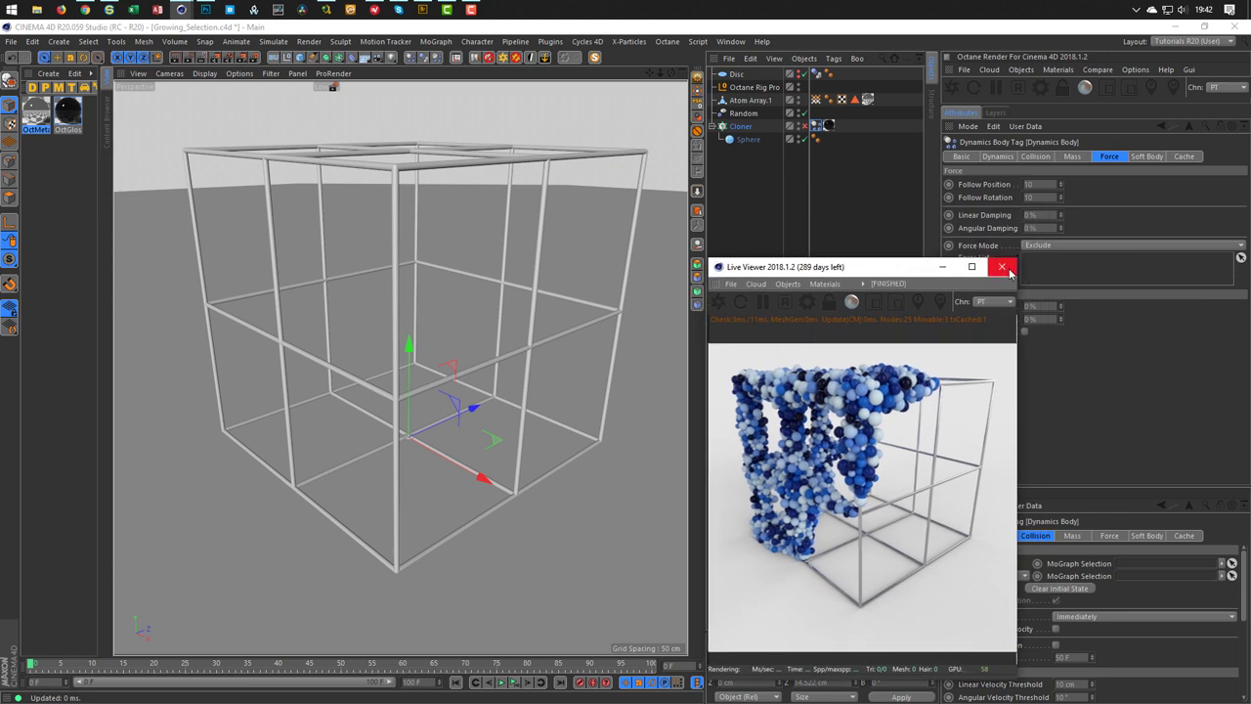
pyautogui.click(1008, 270)
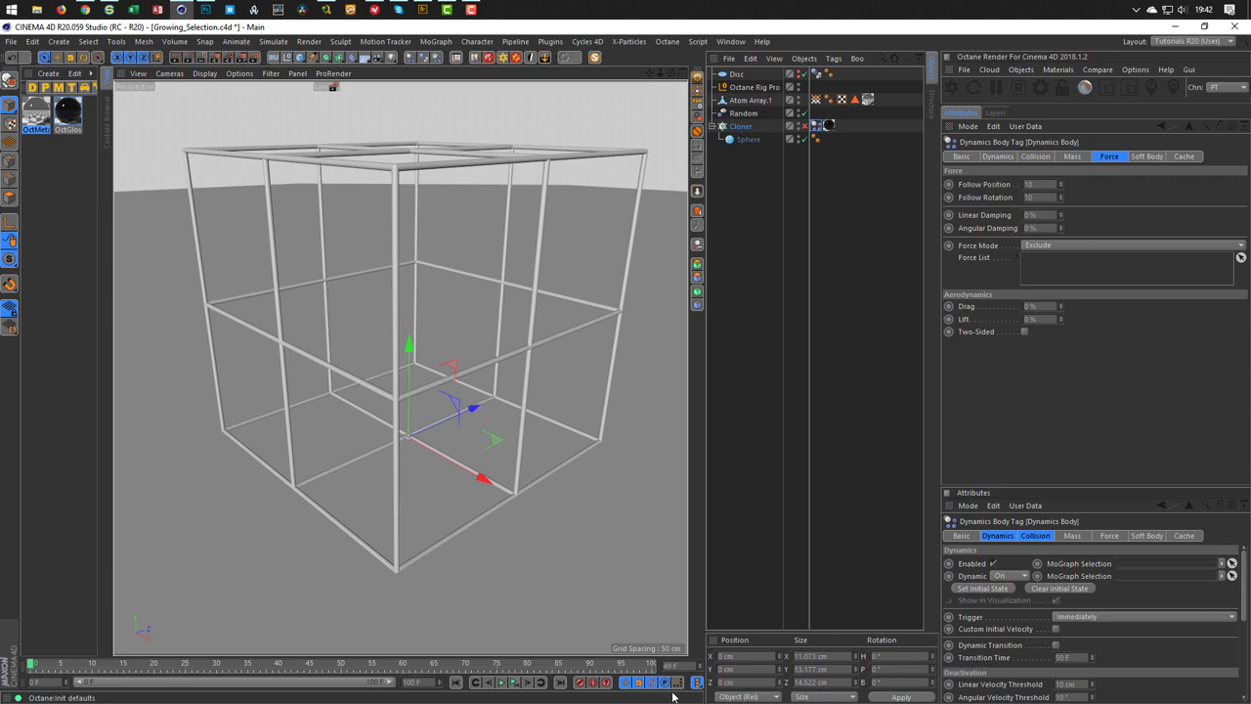
# Keyframe Follow Position and Follow Rotation at frames 49 and 50
pyautogui.keyDown('ctrl'); pyautogui.click(948, 183); pyautogui.keyUp('ctrl')
pyautogui.keyDown('ctrl'); pyautogui.click(948, 196); pyautogui.keyUp('ctrl')
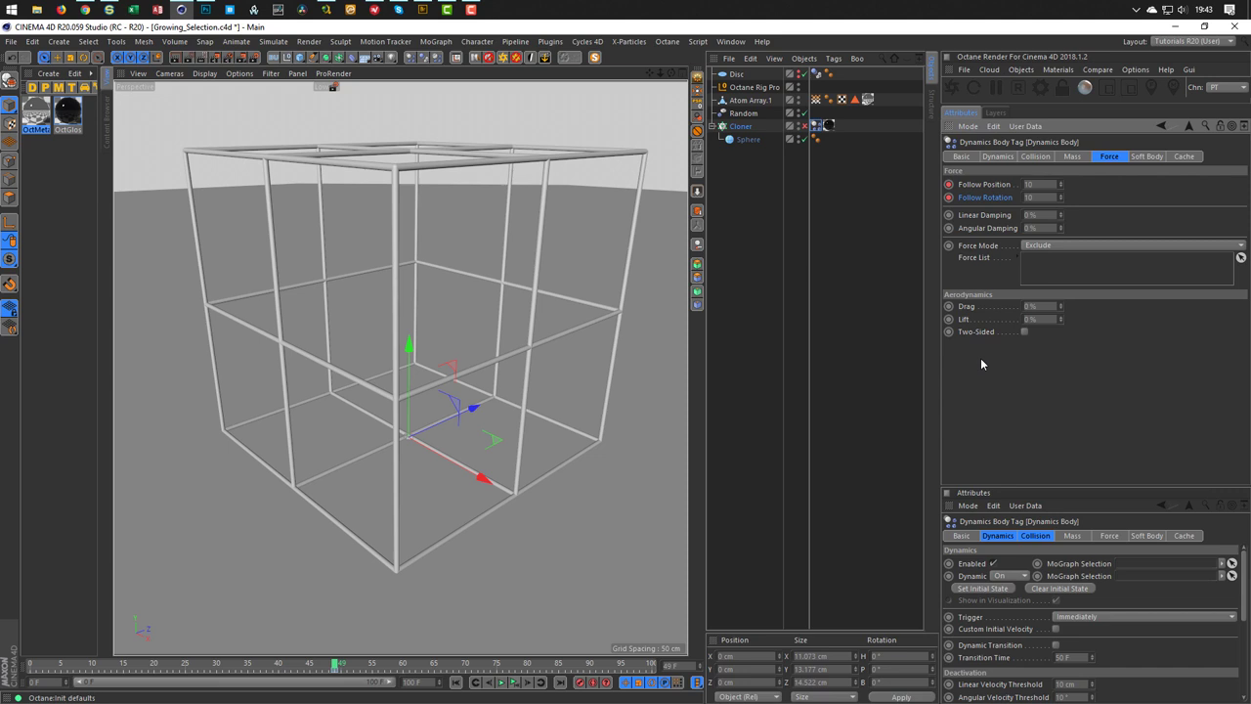
pyautogui.press('g')
pyautogui.keyDown('ctrl'); pyautogui.click(948, 184); pyautogui.keyUp('ctrl')
pyautogui.keyDown('ctrl'); pyautogui.click(949, 197); pyautogui.keyUp('ctrl')
# Play the simulation to test the follow keys, then pause and rewind to frame 0
pyautogui.click(514, 682)
pyautogui.click(503, 682)
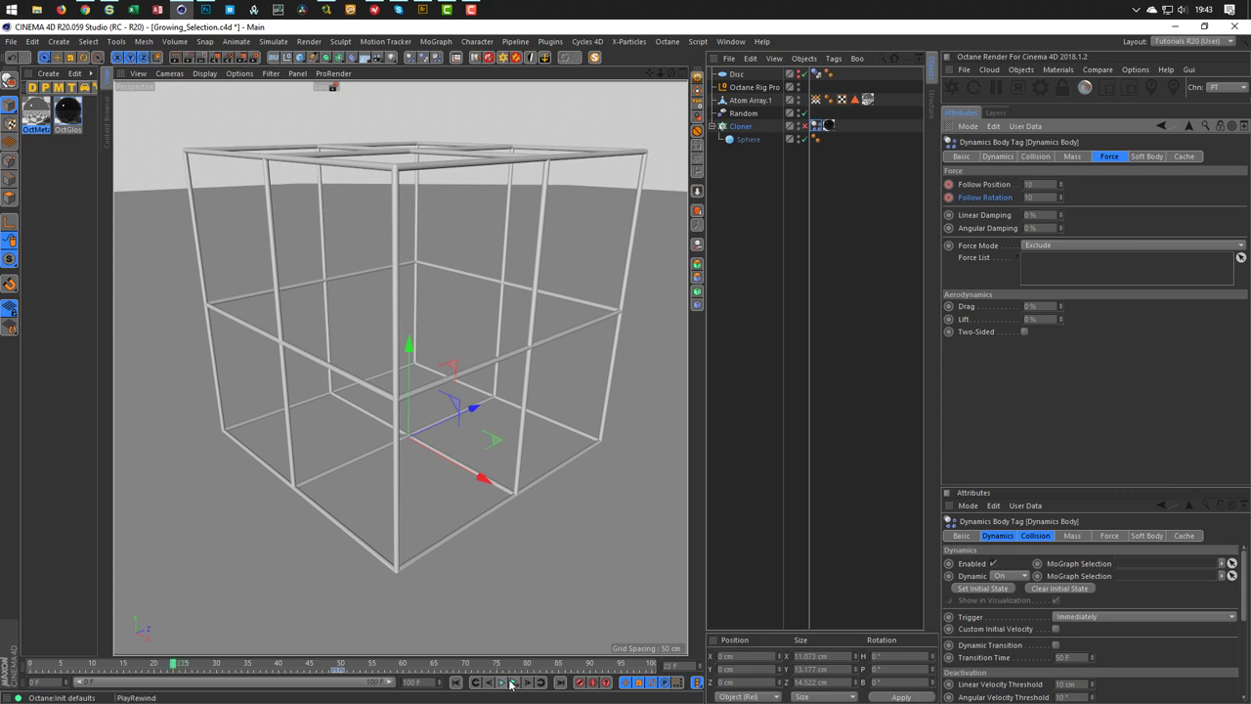
pyautogui.click(456, 682)
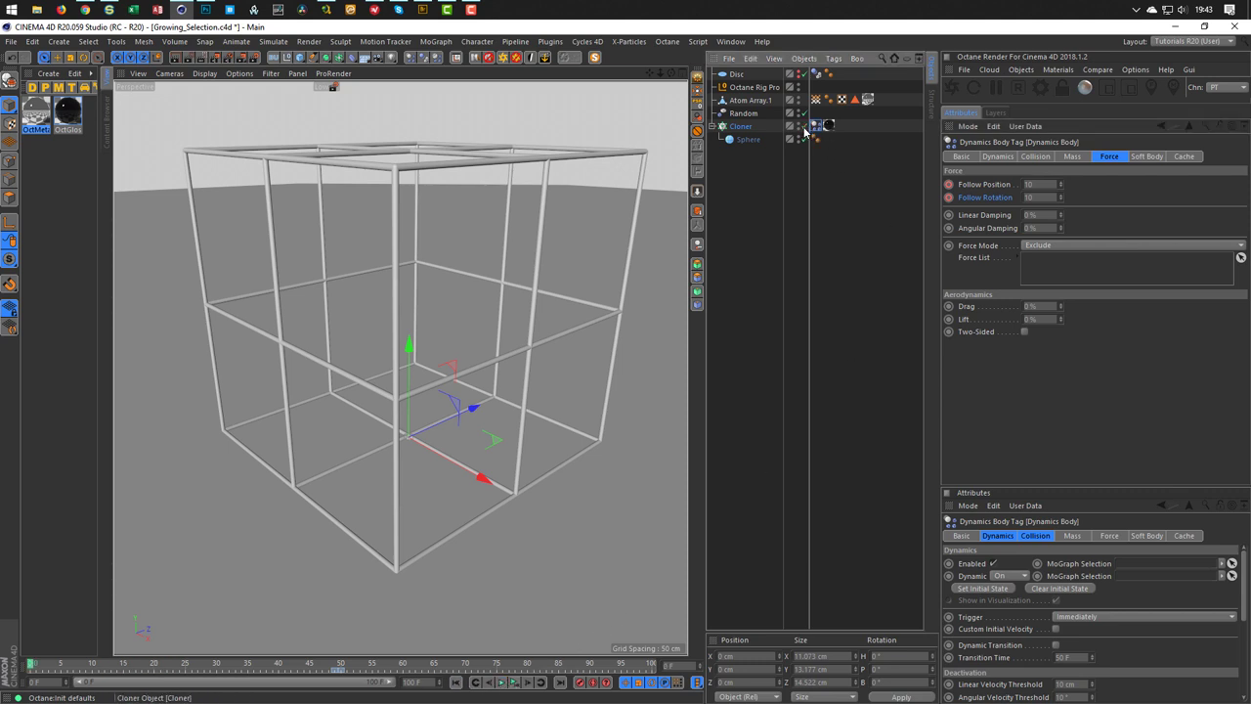
# Cut the Cloner Count to 7000, replay the simulation, then rewind to the start
pyautogui.click(741, 126)
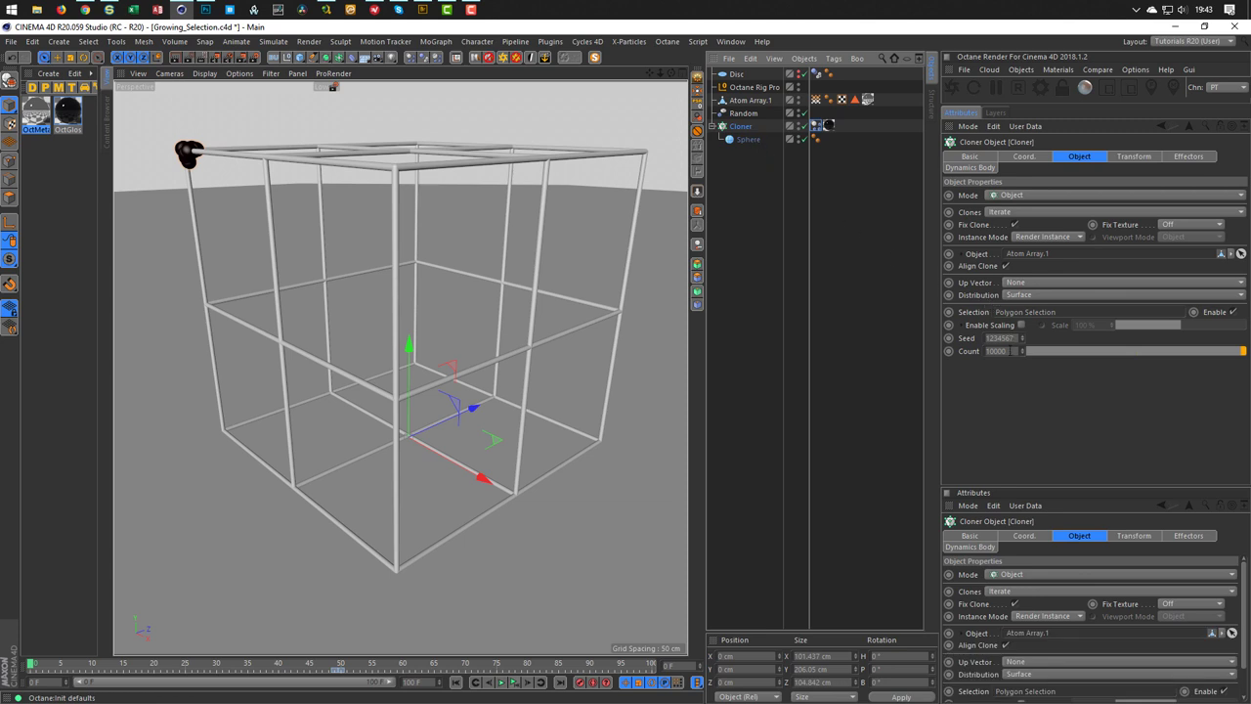
pyautogui.doubleClick(997, 350)
pyautogui.write('1')
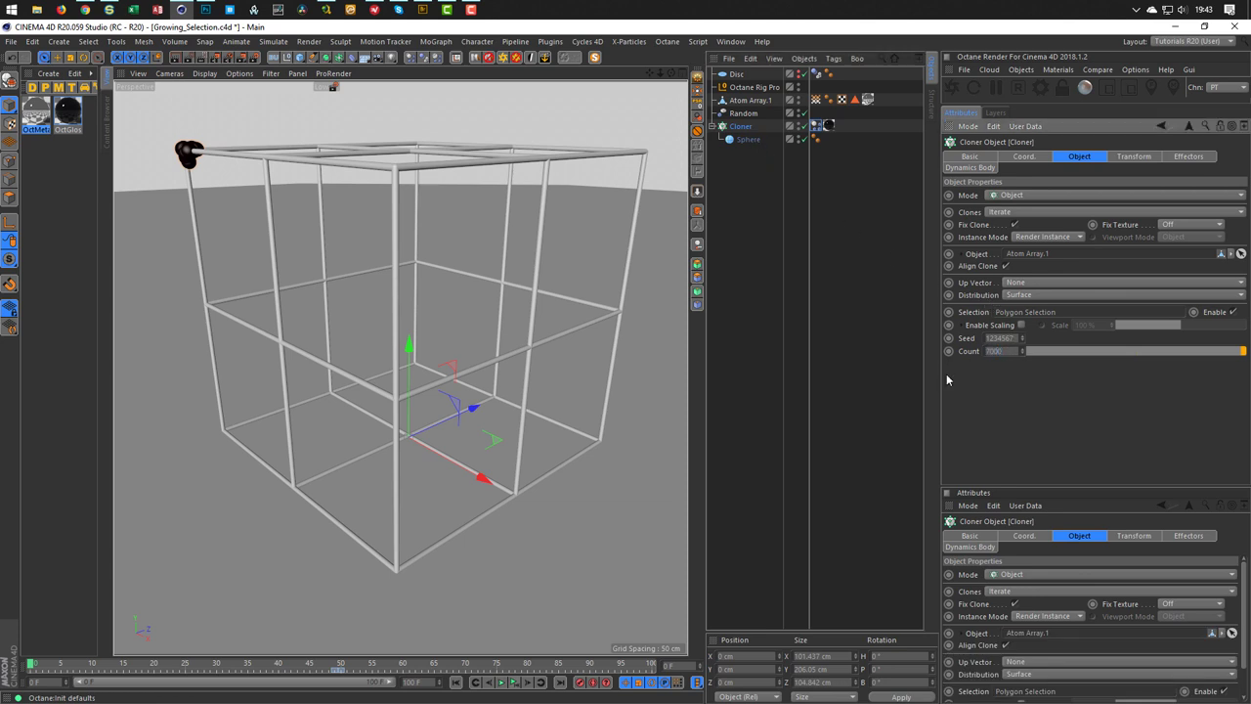
pyautogui.press('F8')
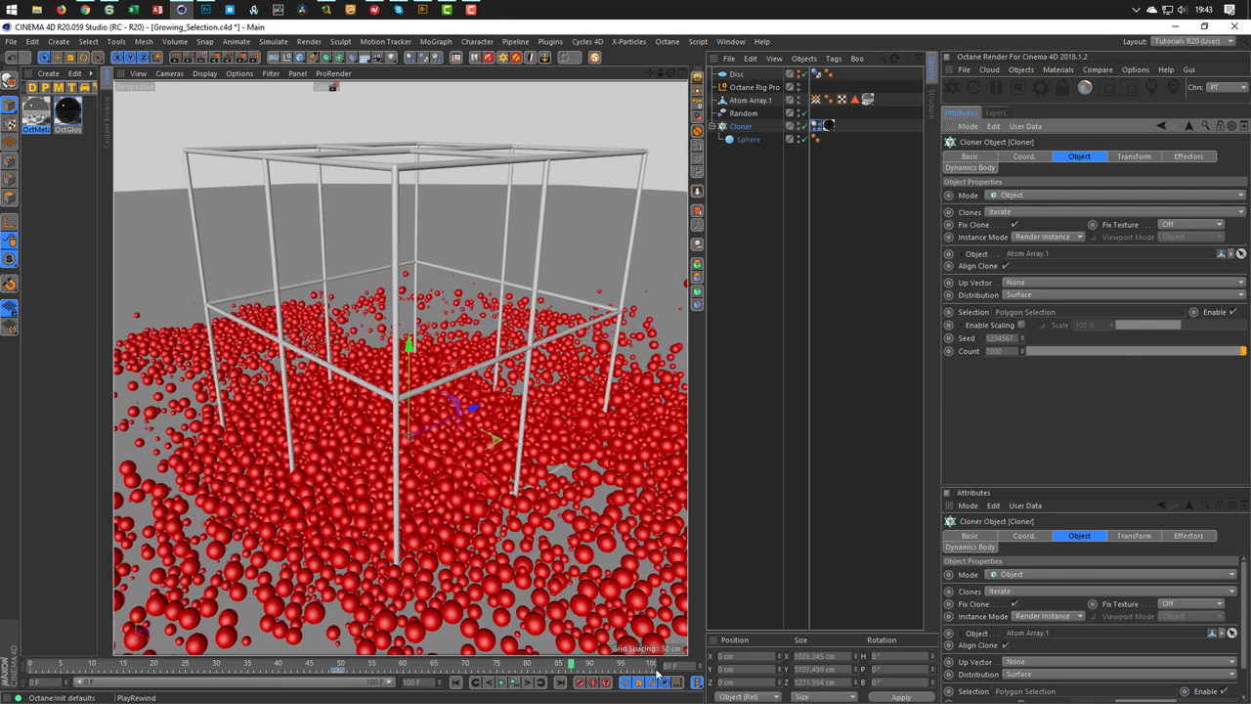
pyautogui.hotkey('shift', 'f')
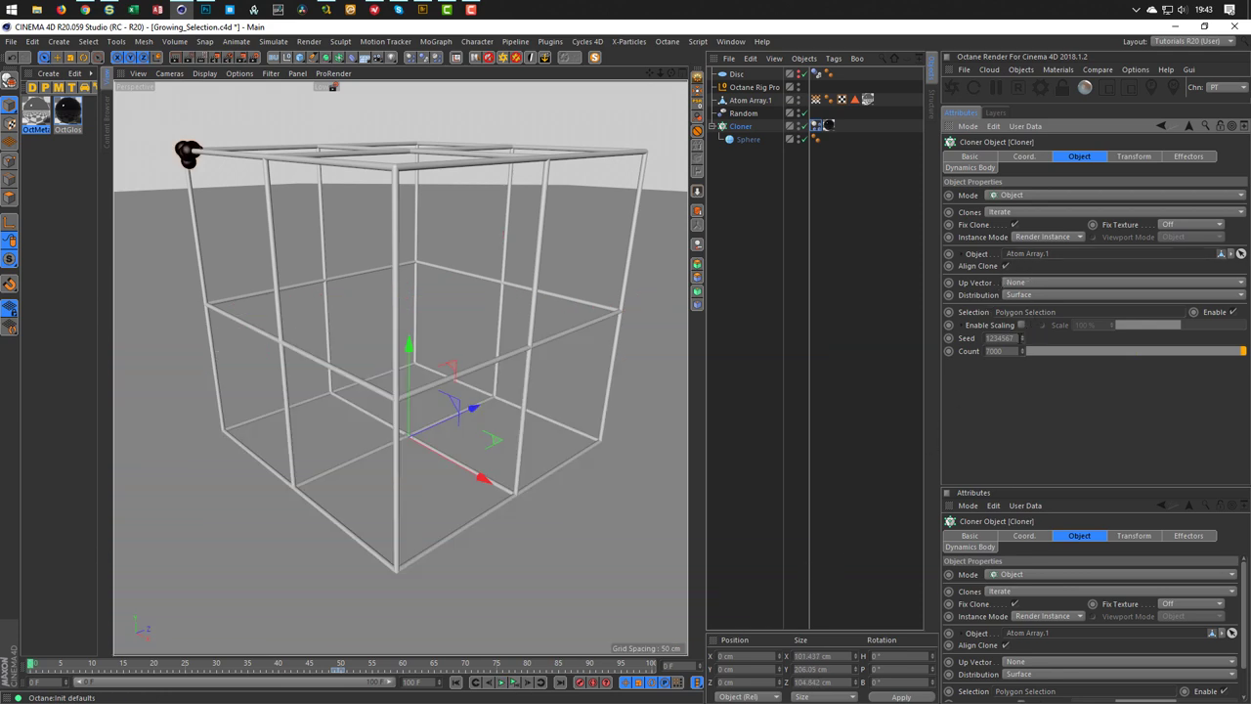
# Set Cloner Count to 500, move the Disc's Dynamics Body tag onto Atom Array, and rewind
pyautogui.doubleClick(993, 350)
pyautogui.write('500')
pyautogui.click(817, 74)
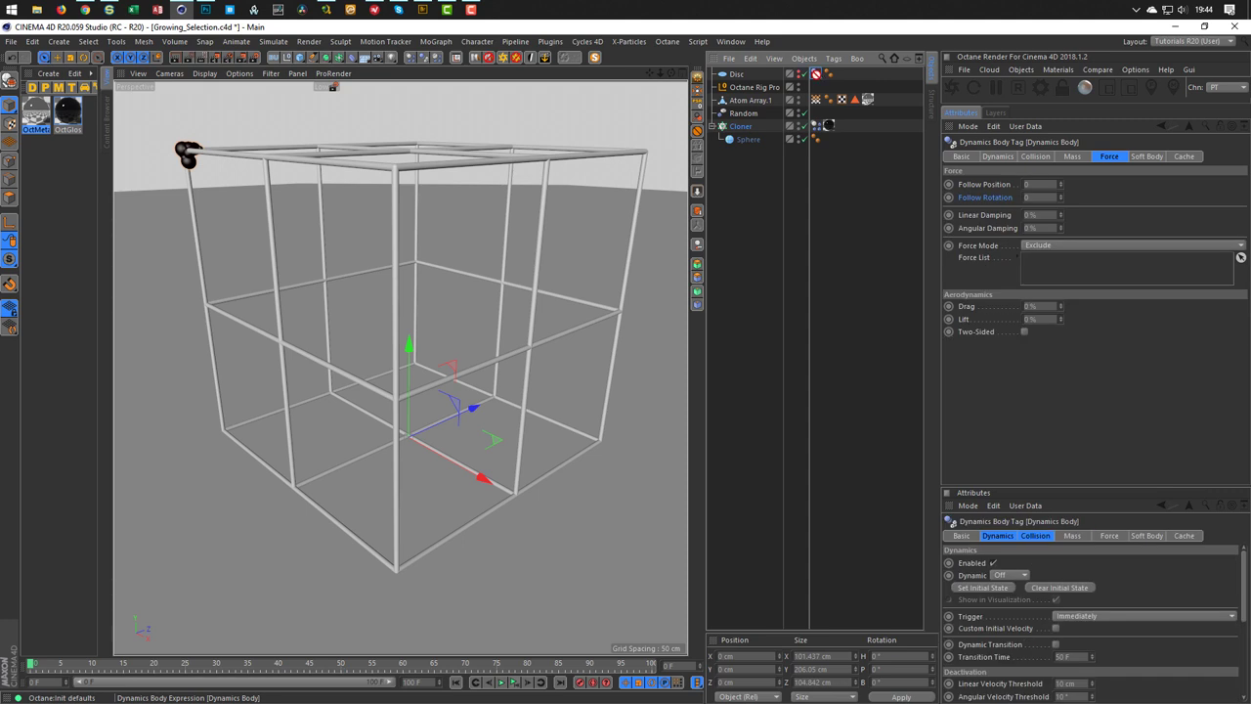
pyautogui.moveTo(817, 74); pyautogui.dragTo(814, 101)
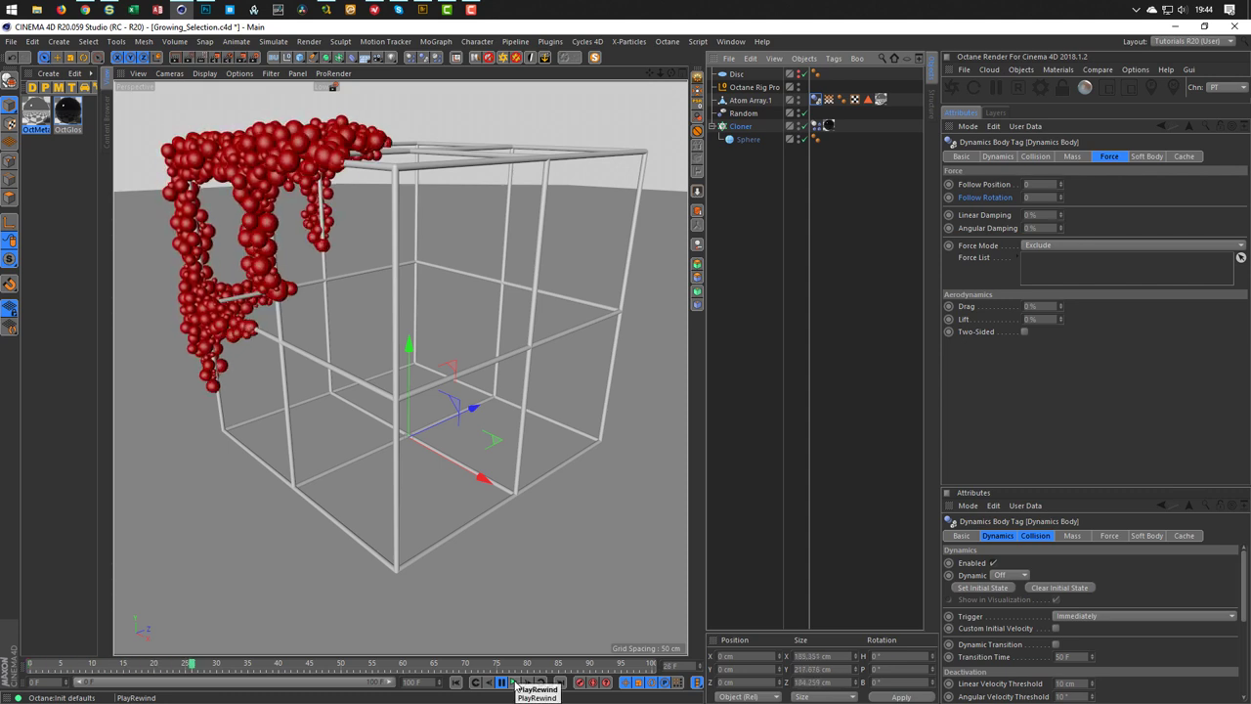
pyautogui.click(515, 683)
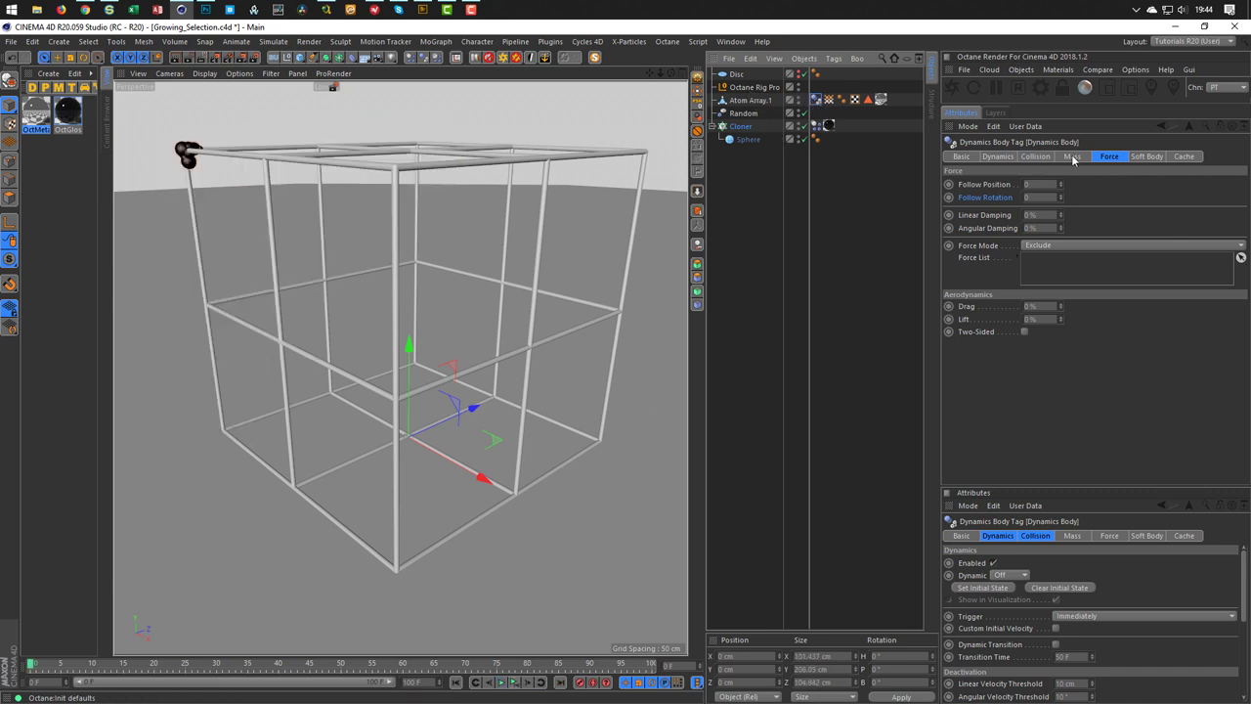
# Set the Dynamics Body tag's collision Shape to Static Mesh
pyautogui.click(1038, 158)
pyautogui.click(1070, 236)
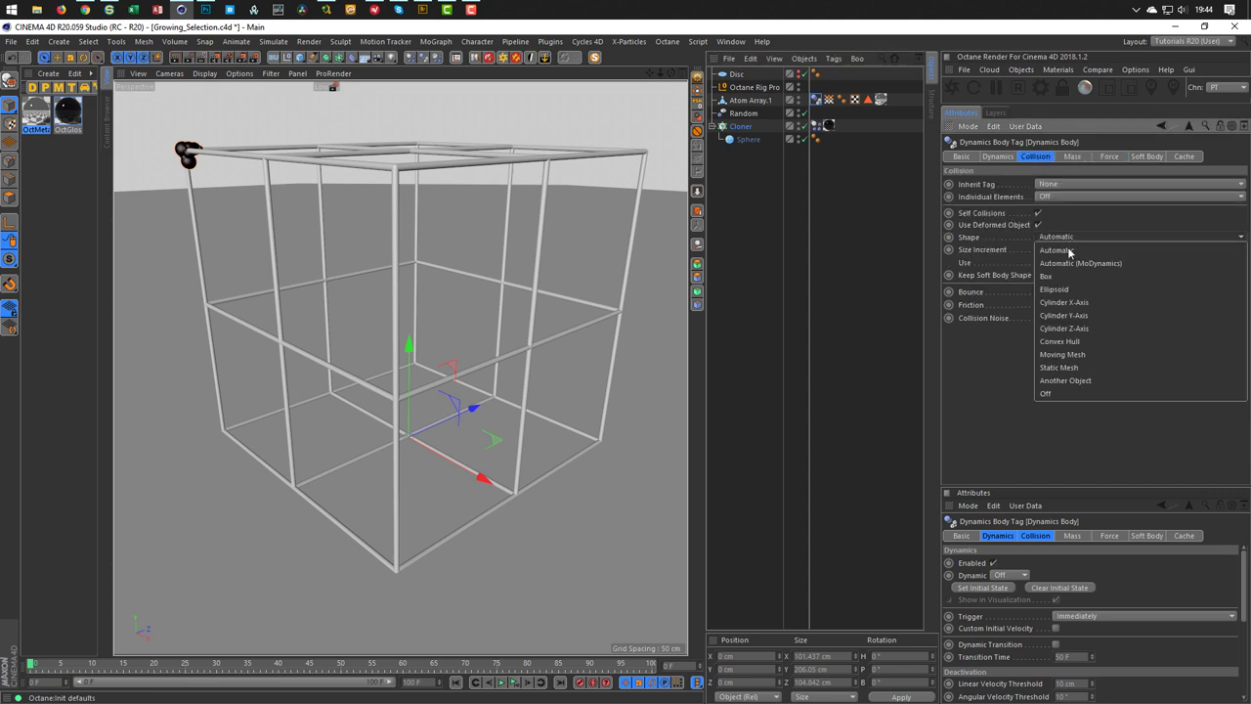
pyautogui.click(1056, 371)
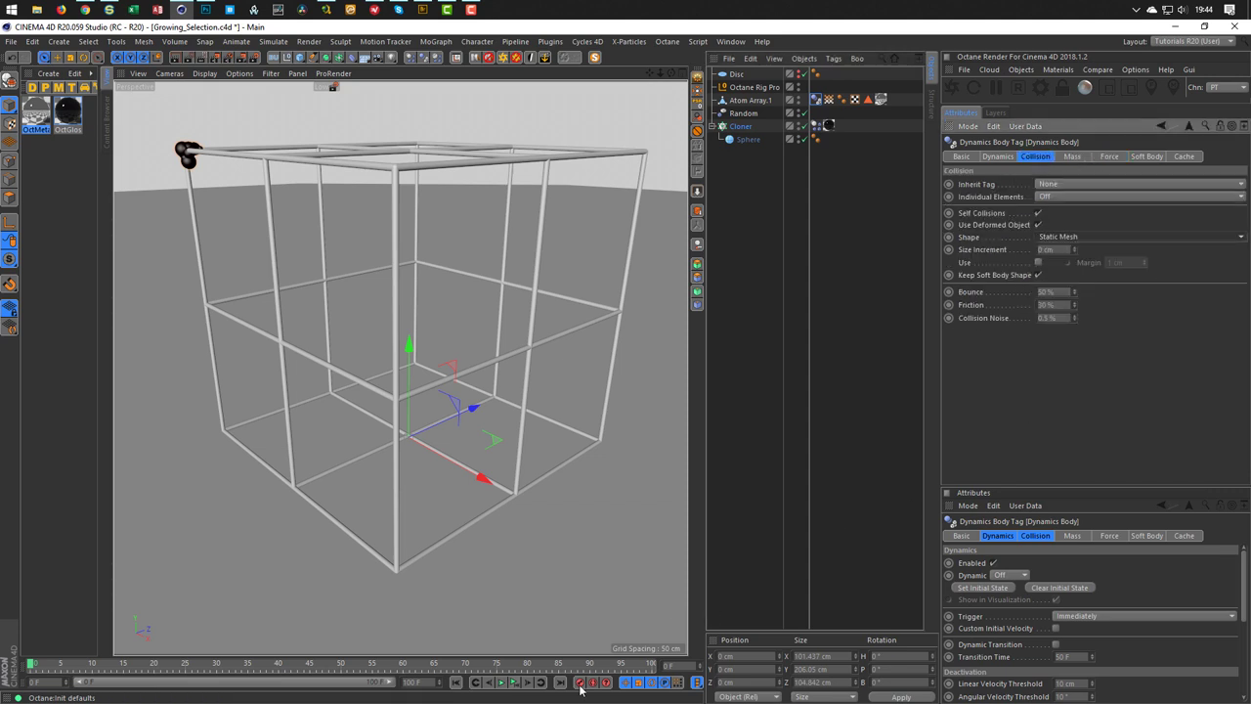
# Play the simulation to frame 93, inspect it from a lower angle, then rewind and replay
pyautogui.click(502, 681)
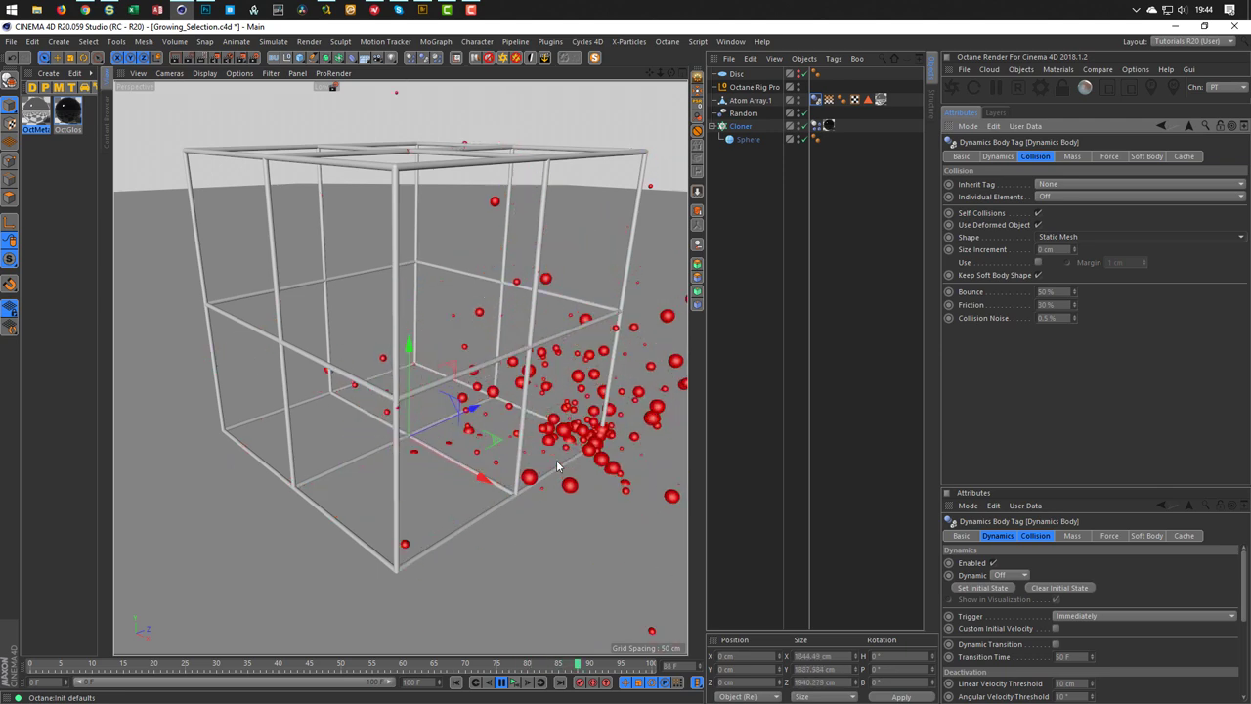
pyautogui.click(502, 682)
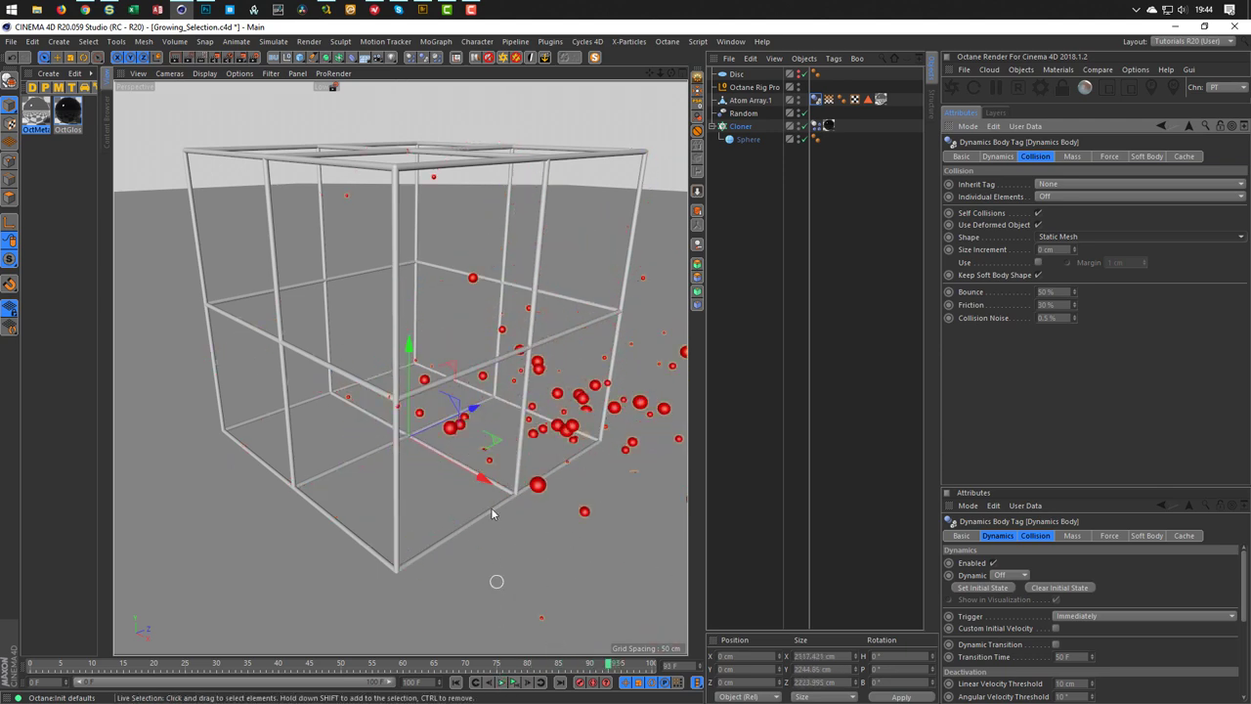
pyautogui.keyDown('alt'); pyautogui.moveTo(489, 469); pyautogui.dragTo(537, 592); pyautogui.keyUp('alt')
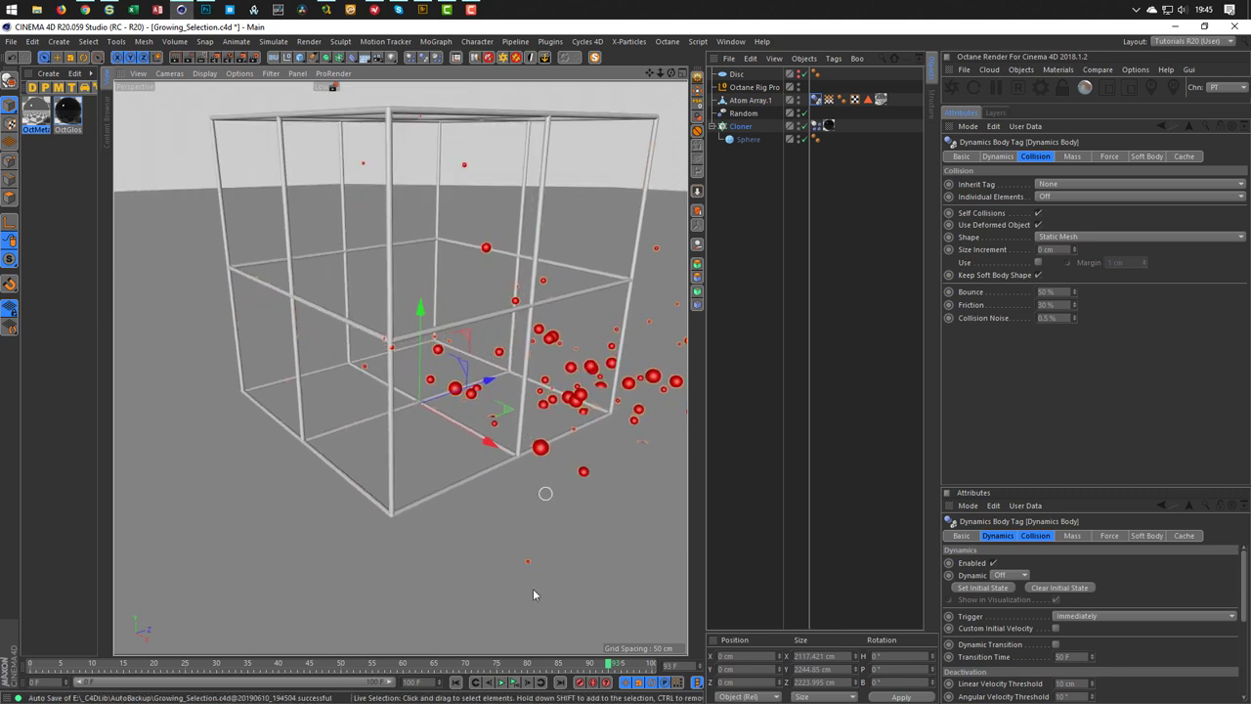
pyautogui.click(455, 683)
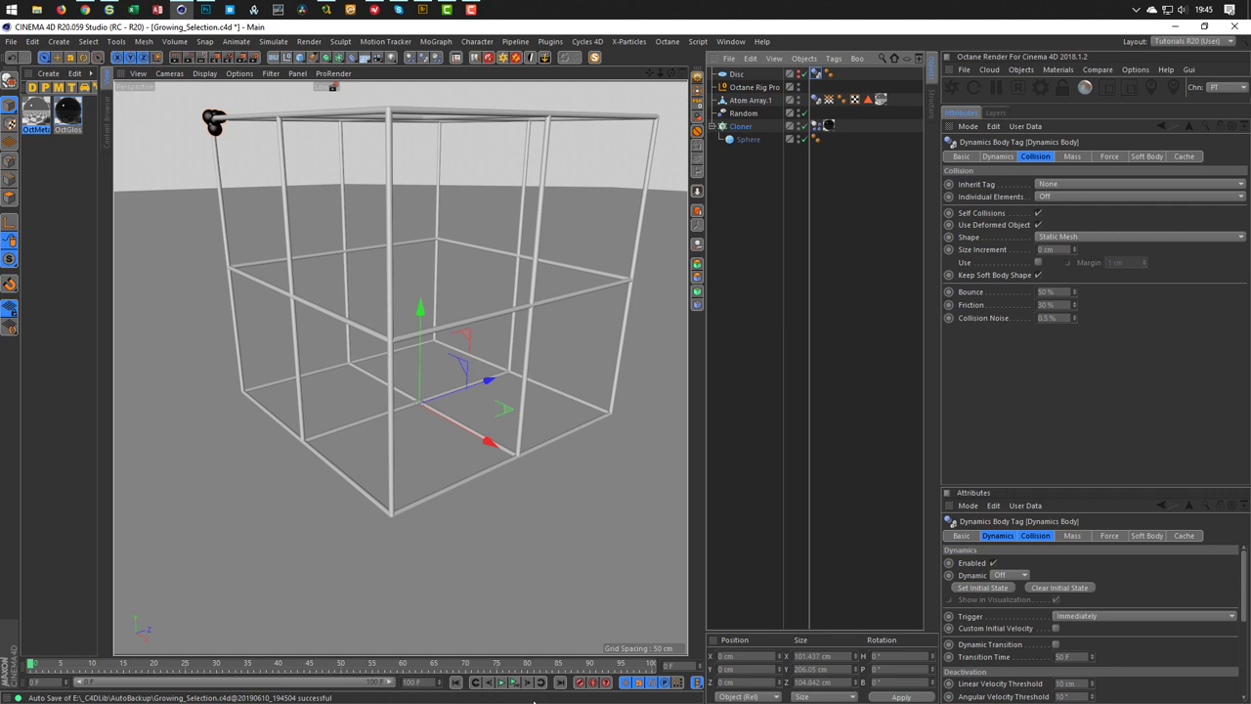
pyautogui.click(516, 688)
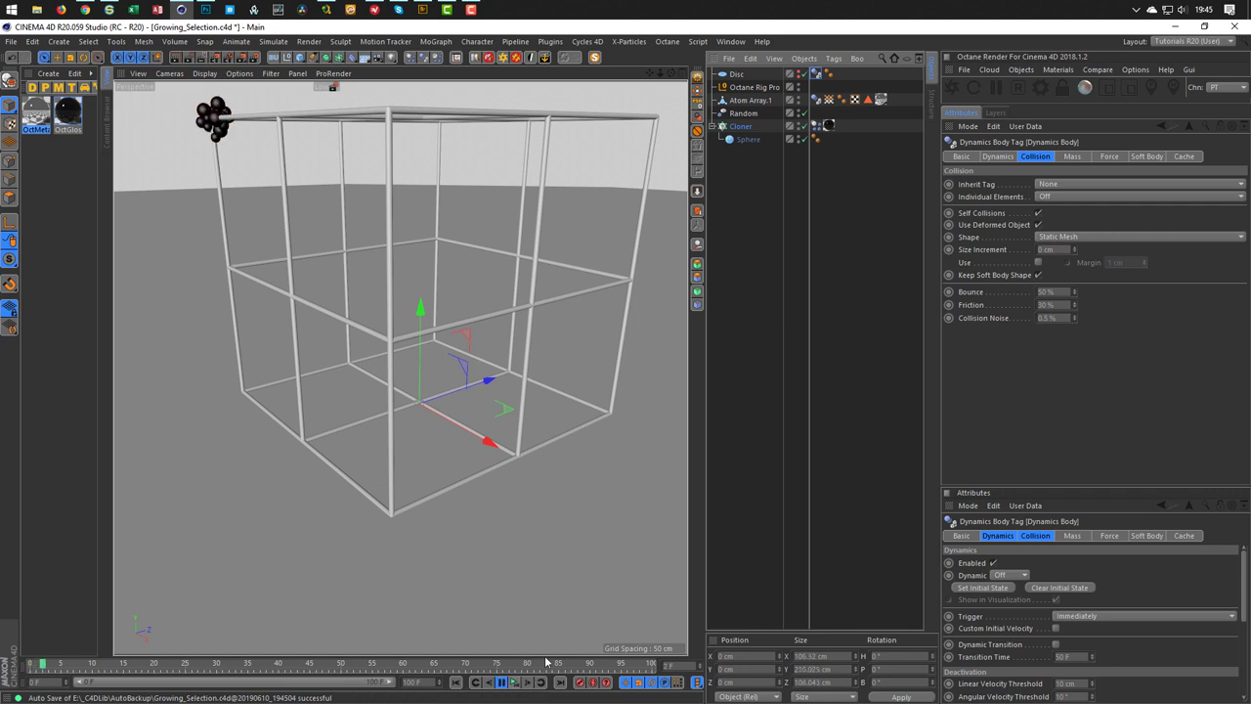
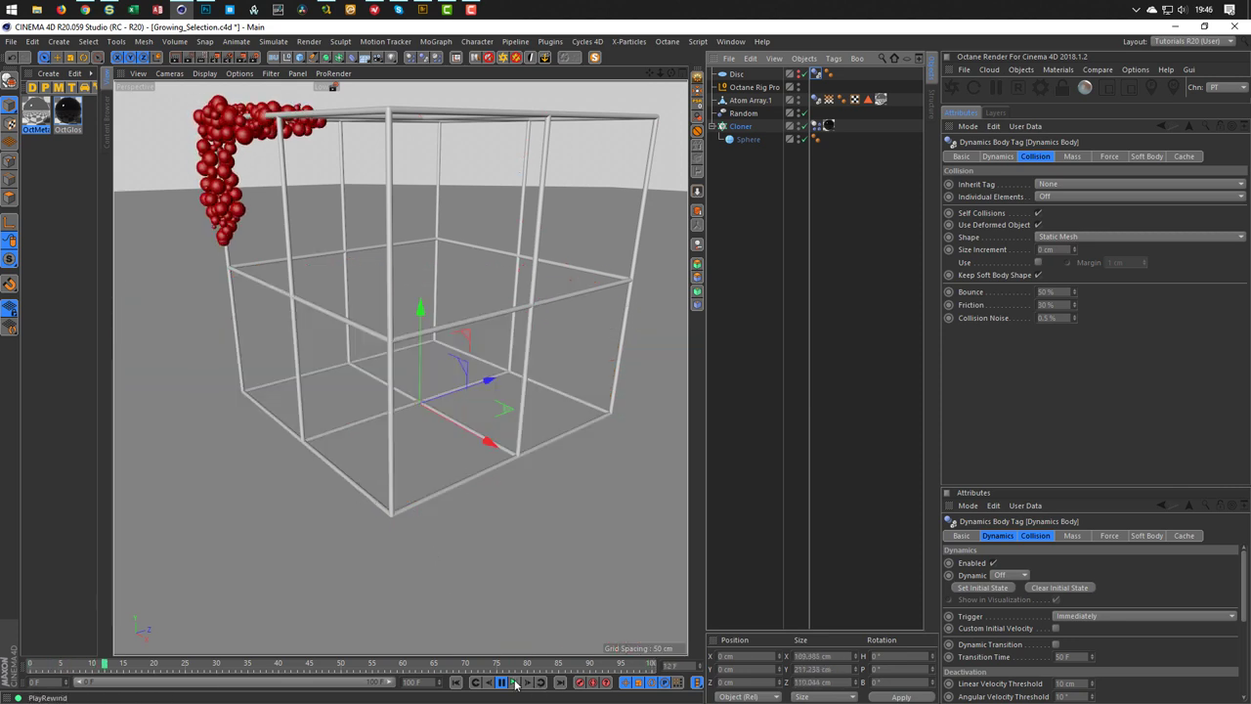
# Rewind to frame 0, pull the view back to the whole cube, and select Atom Array.1
pyautogui.click(455, 681)
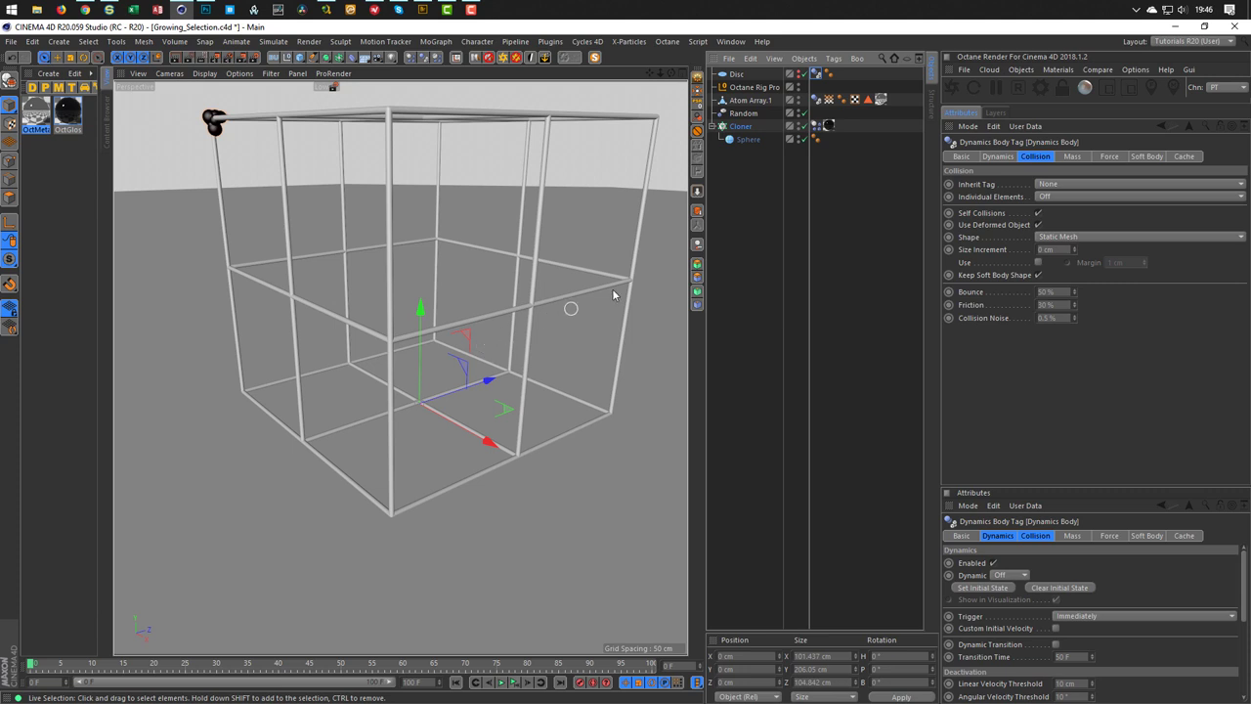
pyautogui.keyDown('alt'); pyautogui.moveTo(500, 317); pyautogui.dragTo(420, 347); pyautogui.keyUp('alt')
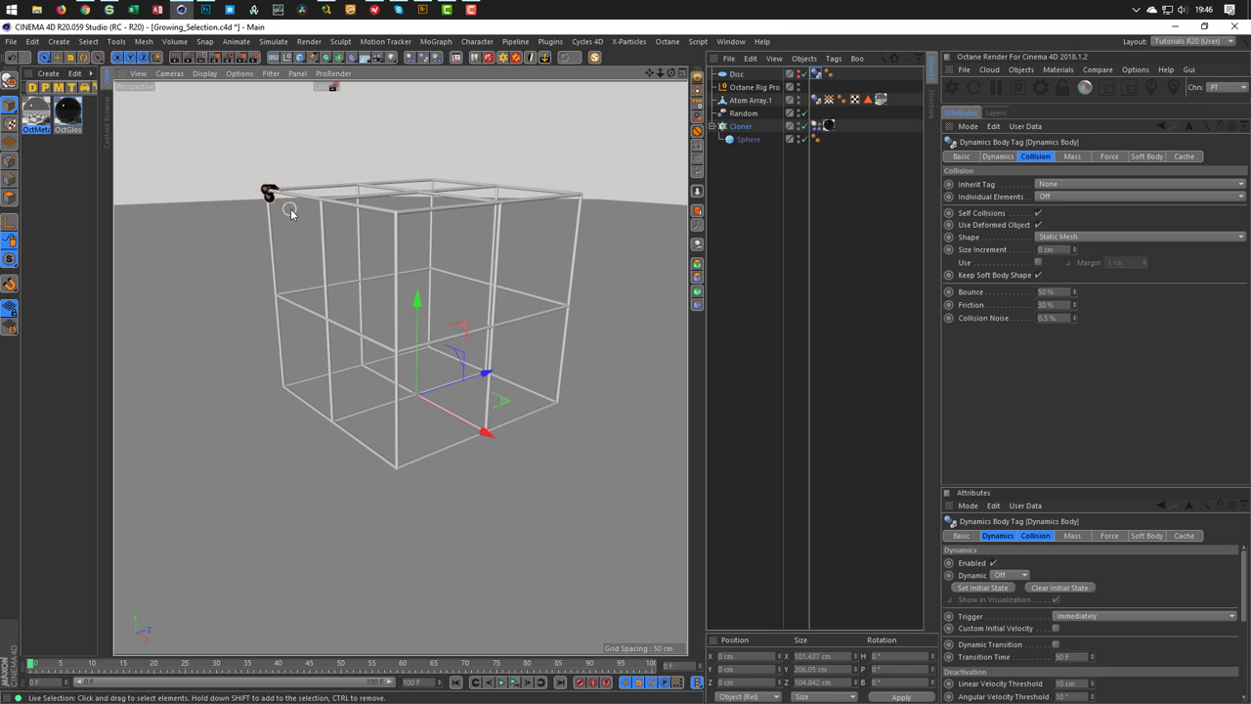
pyautogui.click(747, 101)
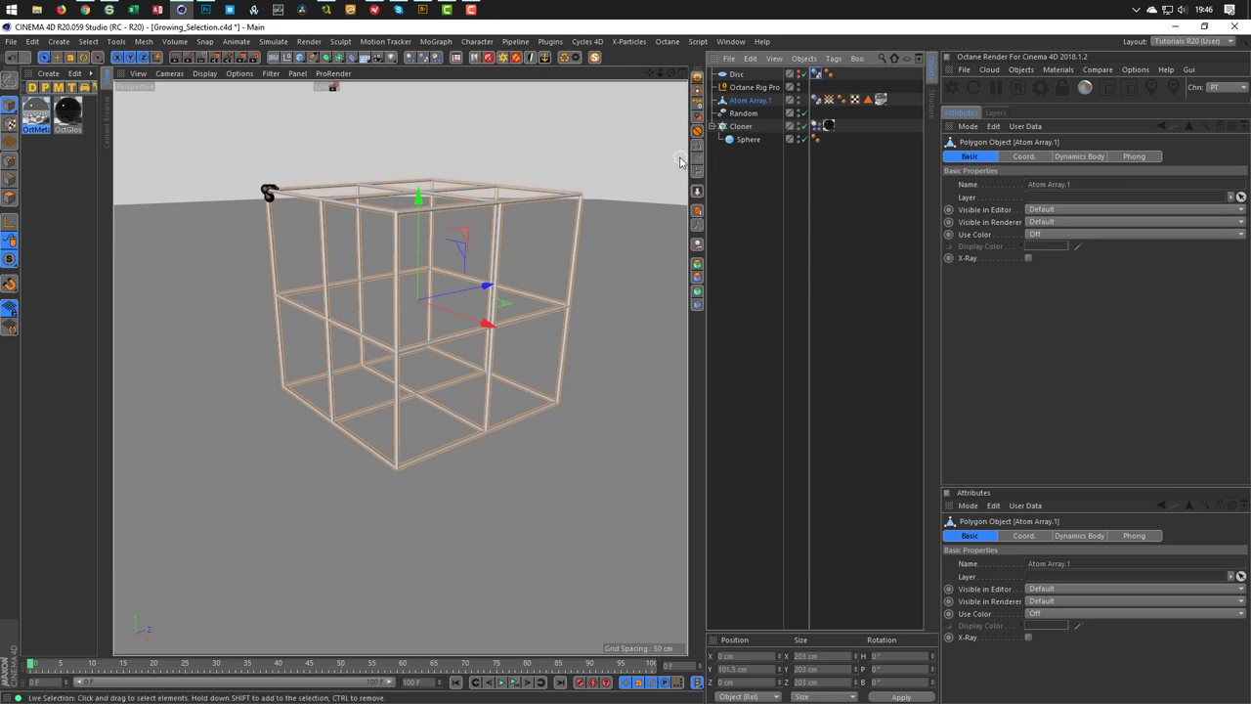
# Tilt Atom Array.1 about 40° then 25° and set its lowest point to 0
pyautogui.press('r')
pyautogui.moveTo(377, 273); pyautogui.dragTo(363, 323)
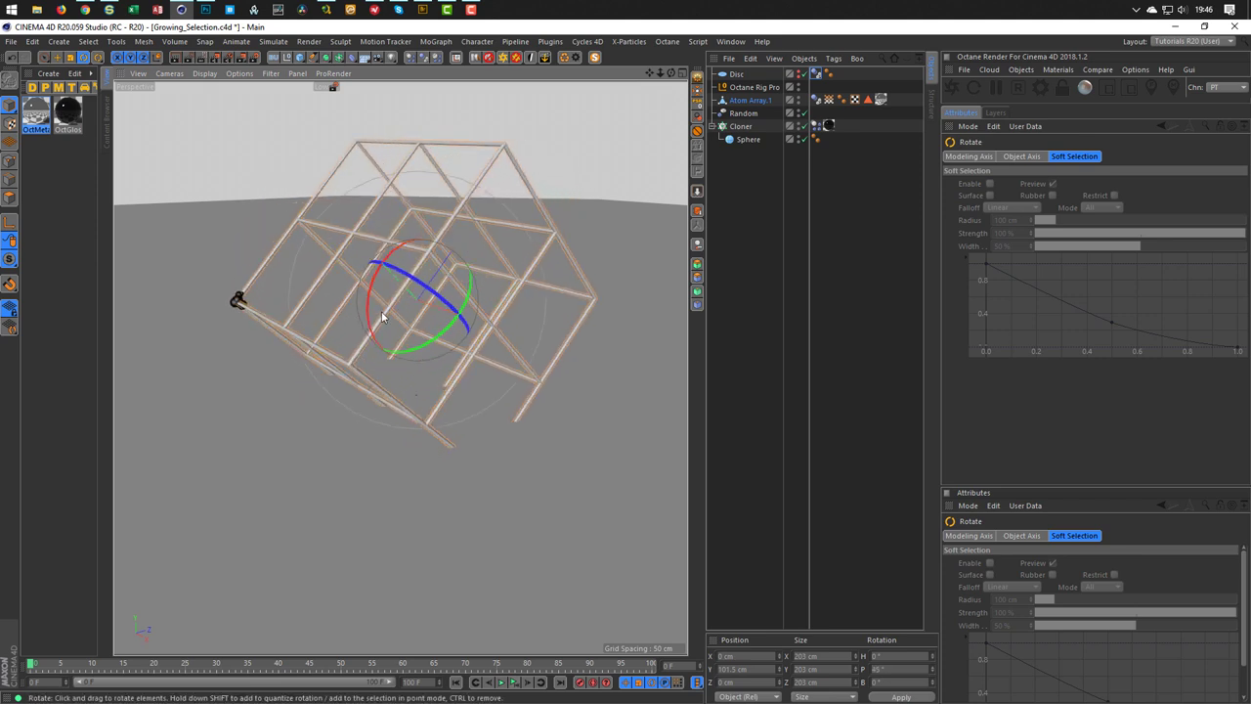
pyautogui.click(157, 59)
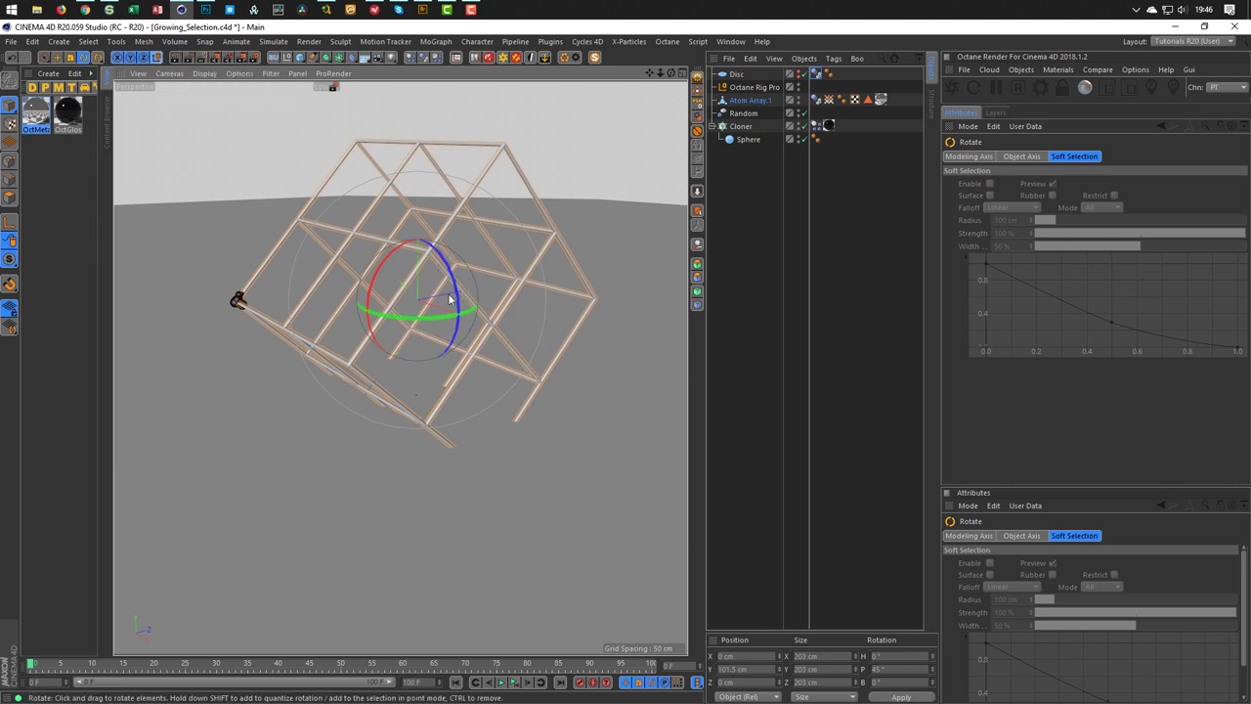
pyautogui.moveTo(449, 269); pyautogui.dragTo(454, 303)
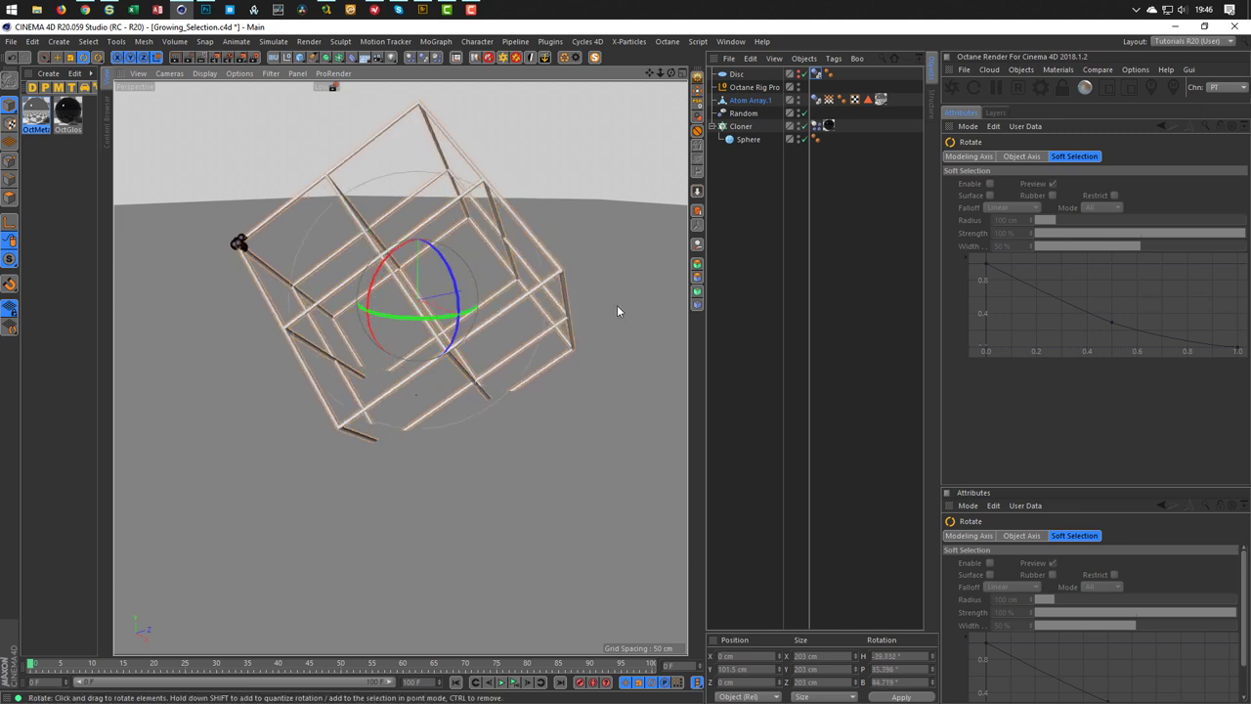
pyautogui.click(698, 196)
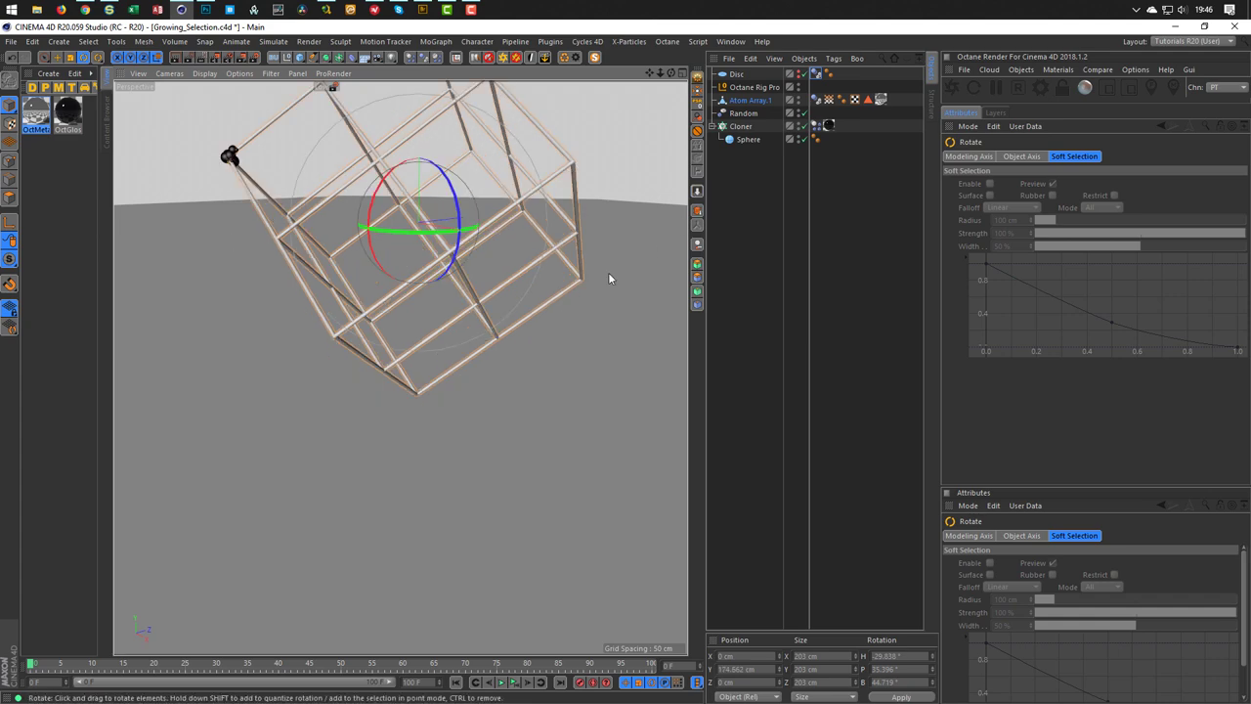
pyautogui.keyDown('alt'); pyautogui.moveTo(446, 328); pyautogui.dragTo(422, 414); pyautogui.keyUp('alt')
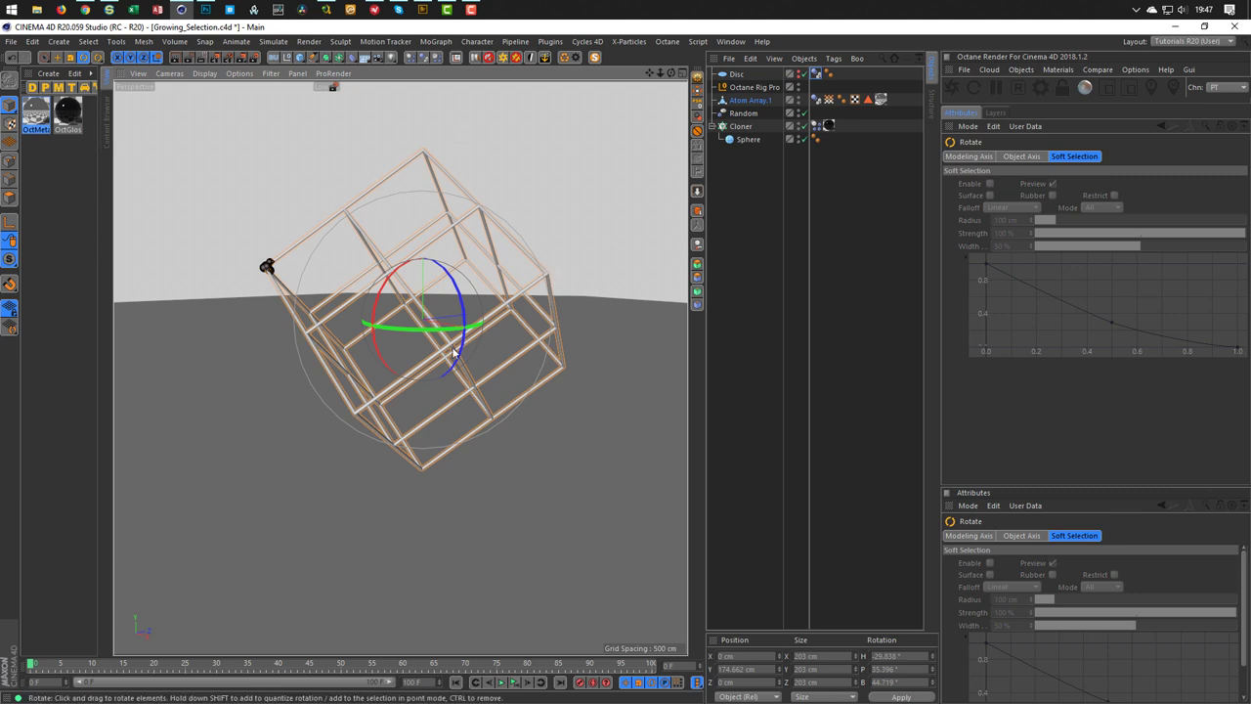
pyautogui.click(869, 100)
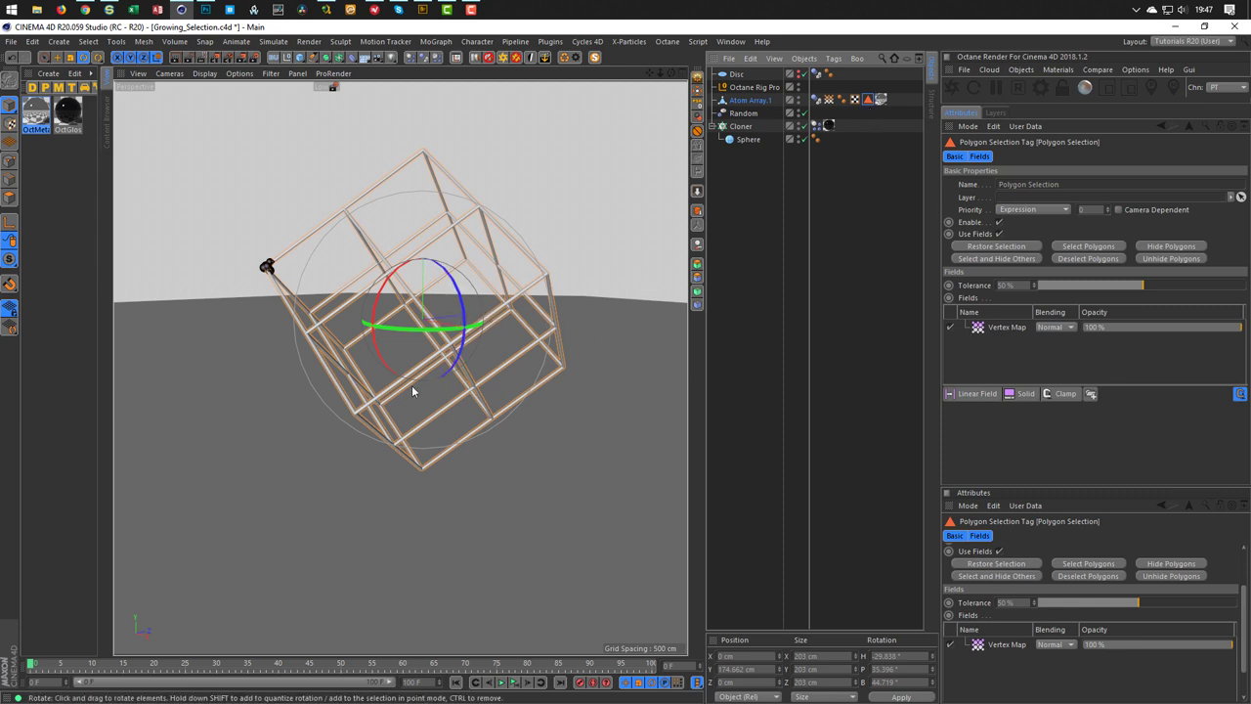
pyautogui.click(828, 99)
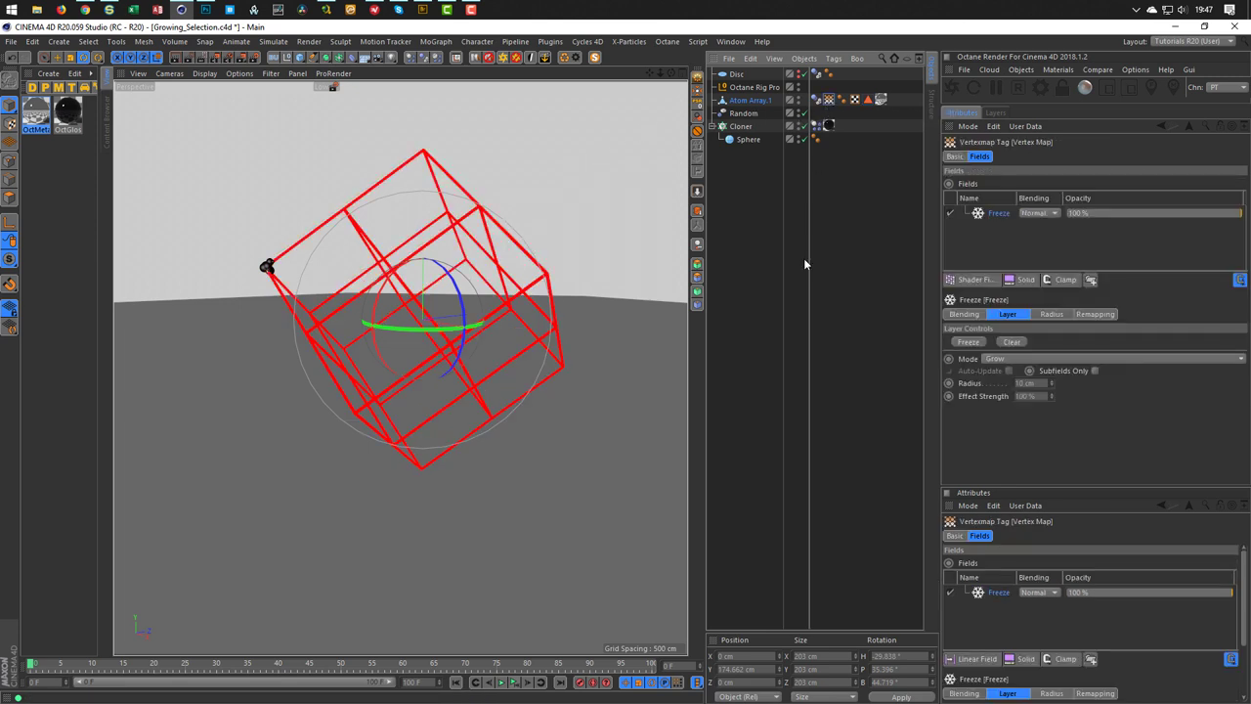
pyautogui.click(804, 260)
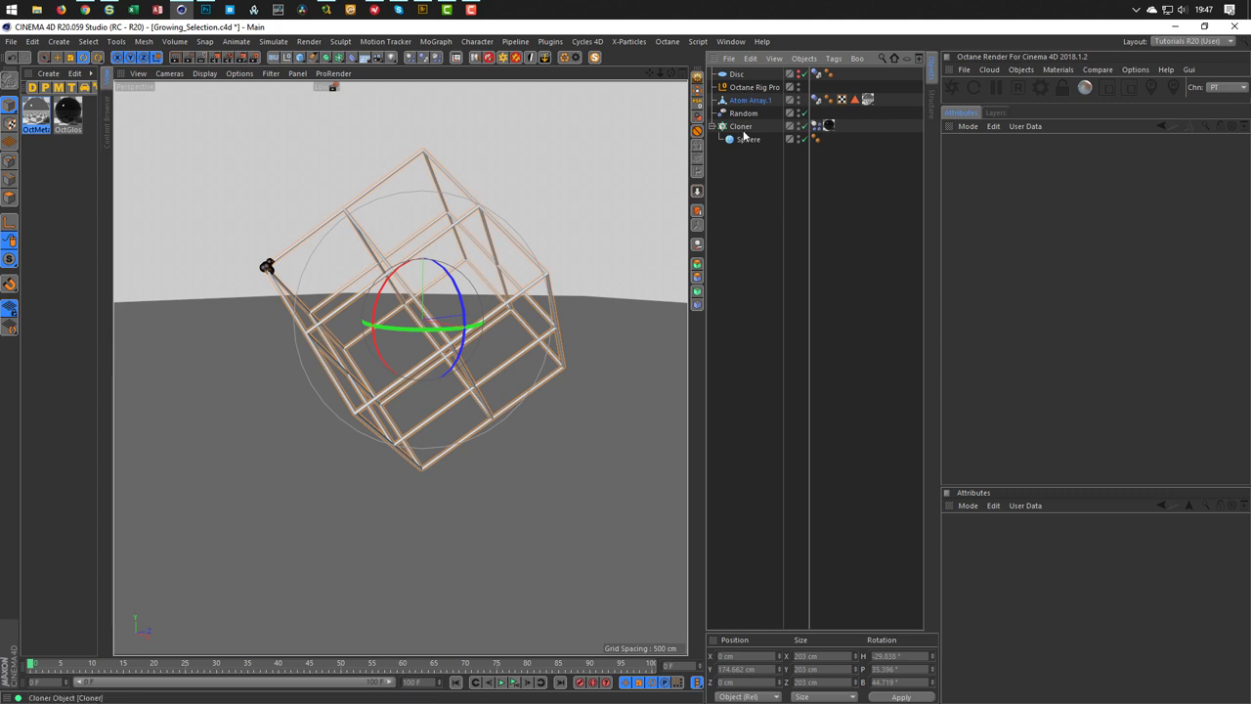
# Show the BG & Floor settings of Octane Rig Pro
pyautogui.click(749, 87)
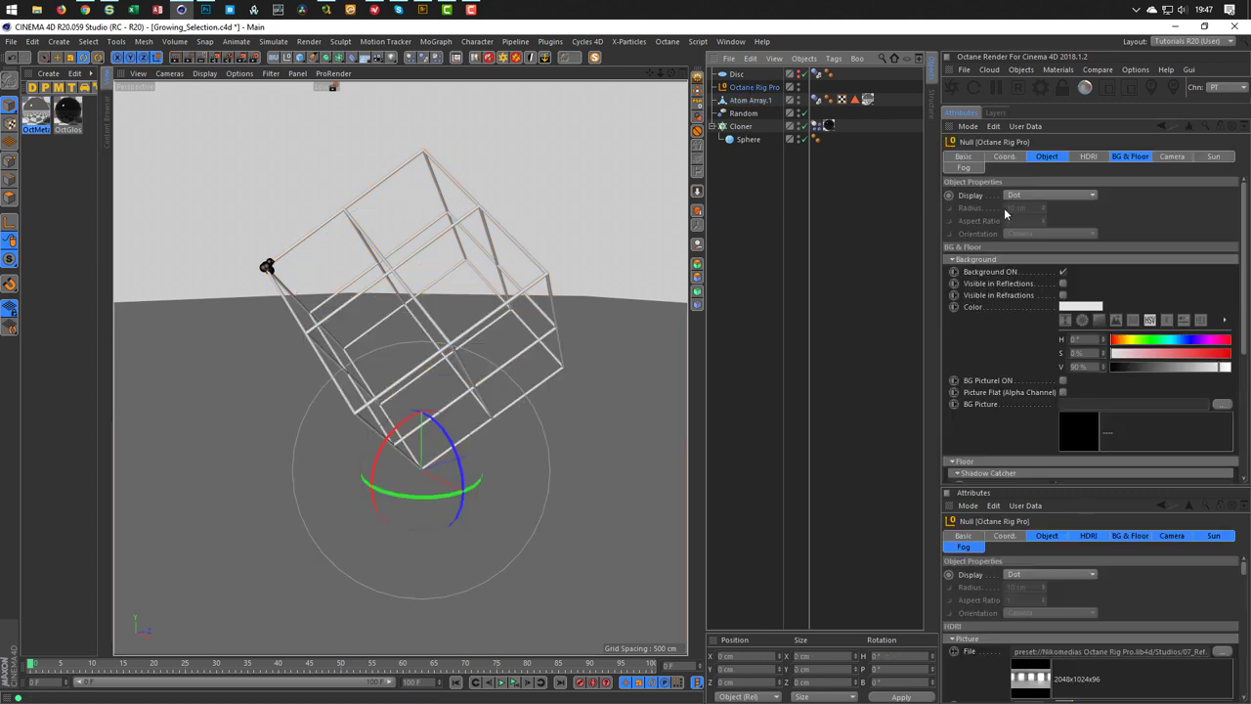
pyautogui.click(1131, 158)
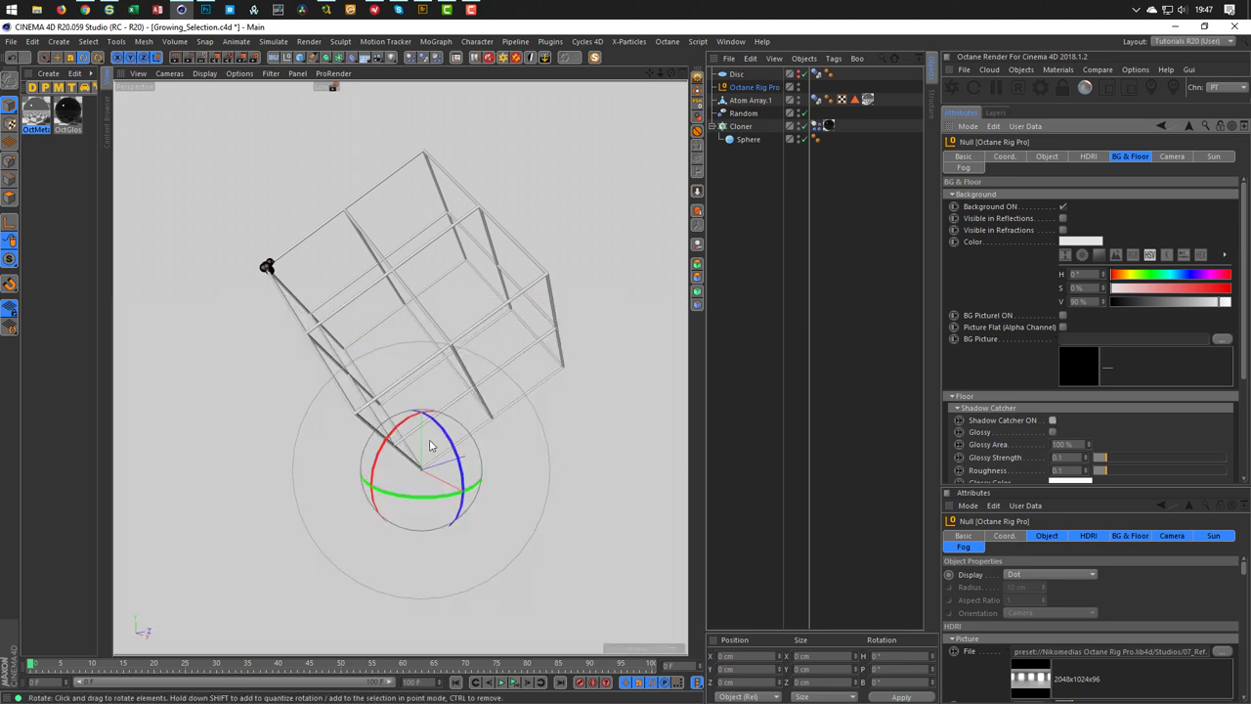
pyautogui.keyDown('alt'); pyautogui.moveTo(427, 447); pyautogui.dragTo(426, 486); pyautogui.keyUp('alt')
pyautogui.scroll(5, 430, 425)
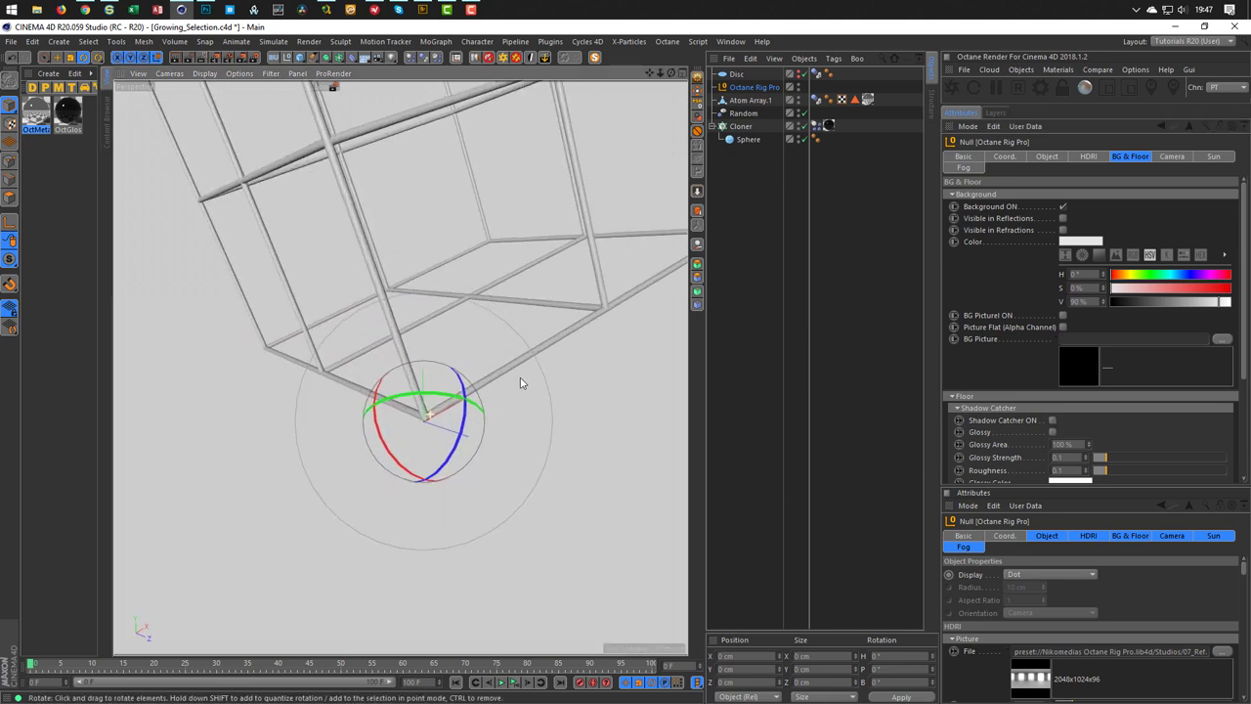
pyautogui.scroll(6, 421, 440)
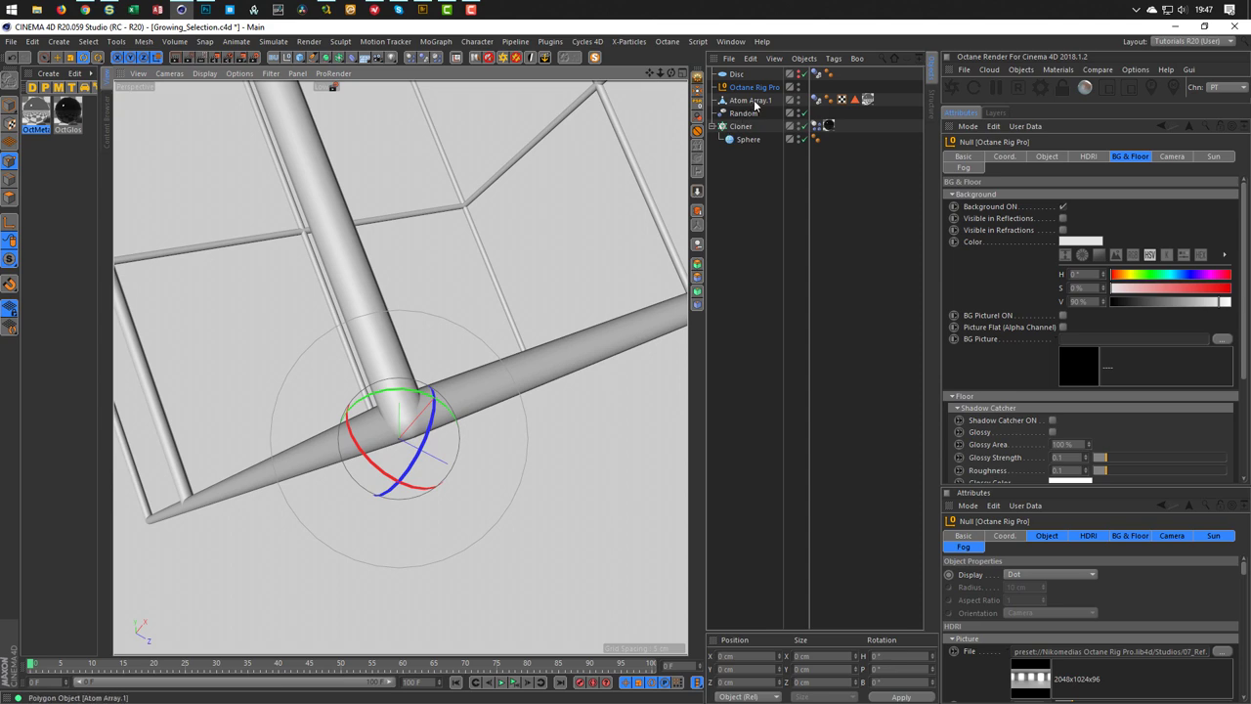
# Select corner points on Atom Array.1 with Live Selection
pyautogui.click(435, 433)
pyautogui.keyDown('alt'); pyautogui.moveTo(408, 423); pyautogui.dragTo(441, 439); pyautogui.keyUp('alt')
pyautogui.press('space')
pyautogui.click(409, 435)
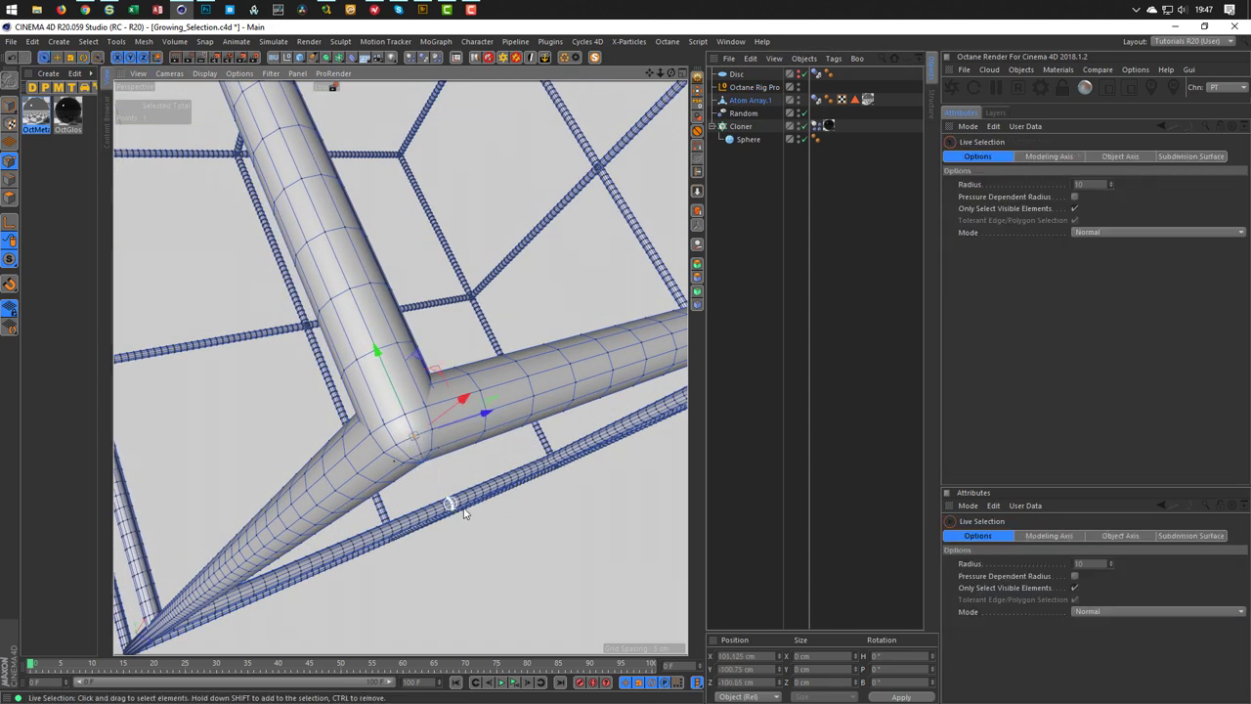
pyautogui.keyDown('alt'); pyautogui.moveTo(442, 451); pyautogui.dragTo(414, 316); pyautogui.keyUp('alt')
pyautogui.scroll(6, 475, 307)
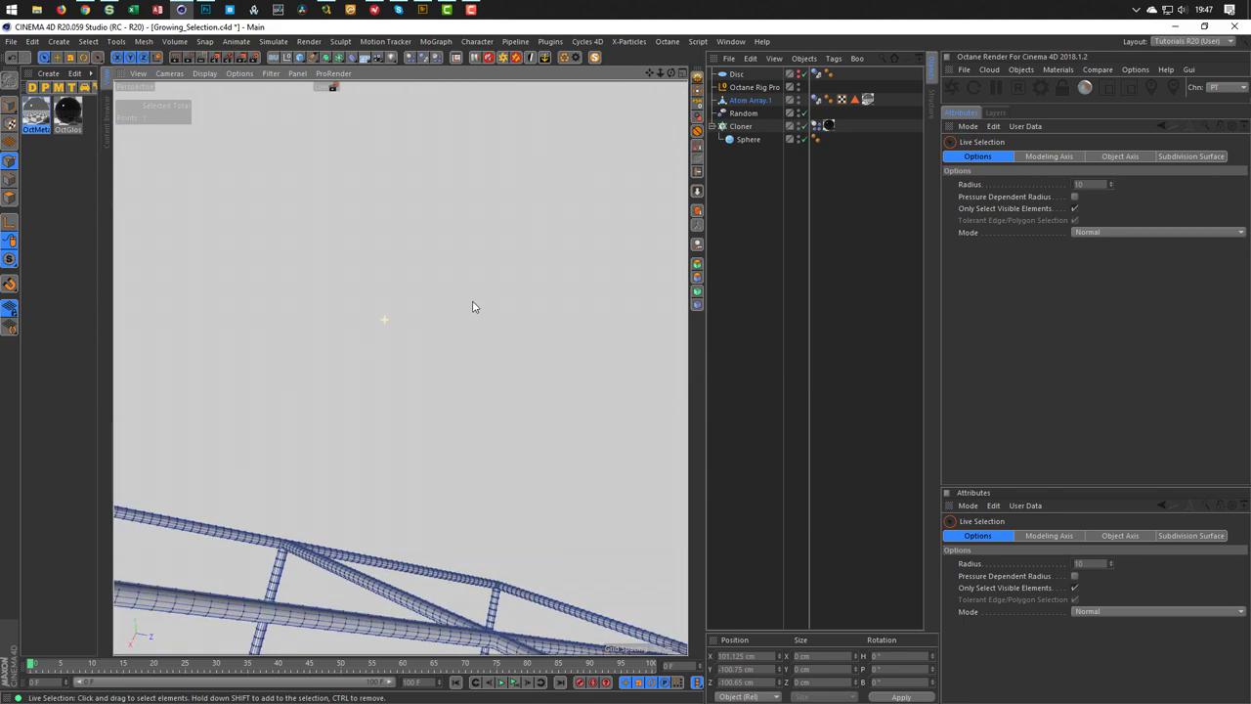
pyautogui.scroll(3, 460, 317)
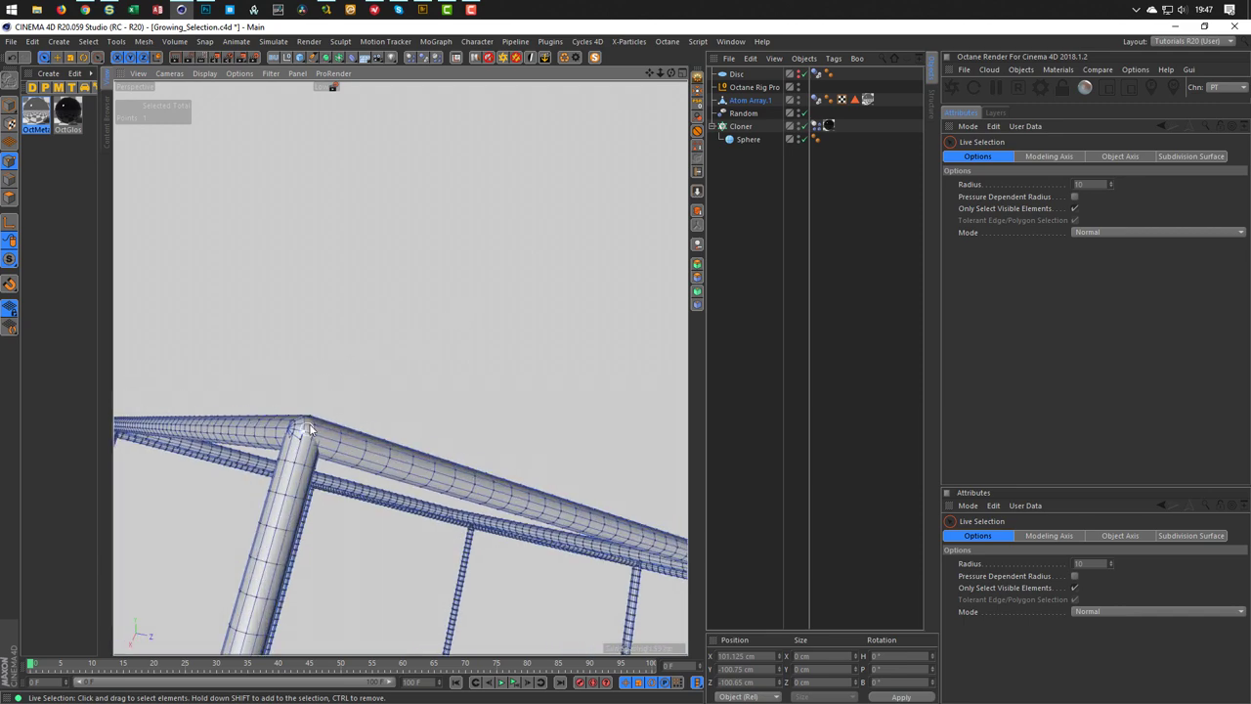
pyautogui.scroll(-5, 204, 475)
pyautogui.moveTo(204, 475)
pyautogui.keyDown('alt'); pyautogui.mouseDown()
pyautogui.moveTo(293, 522)
pyautogui.moveTo(259, 618)
pyautogui.moveTo(186, 632)
pyautogui.moveTo(318, 593)
pyautogui.moveTo(290, 559)
pyautogui.moveTo(414, 457)
pyautogui.moveTo(280, 441)
pyautogui.moveTo(145, 463)
pyautogui.moveTo(161, 457)
pyautogui.mouseUp(); pyautogui.keyUp('alt')
pyautogui.keyDown('alt'); pyautogui.moveTo(362, 446); pyautogui.dragTo(413, 461); pyautogui.keyUp('alt')
pyautogui.scroll(5, 410, 437)
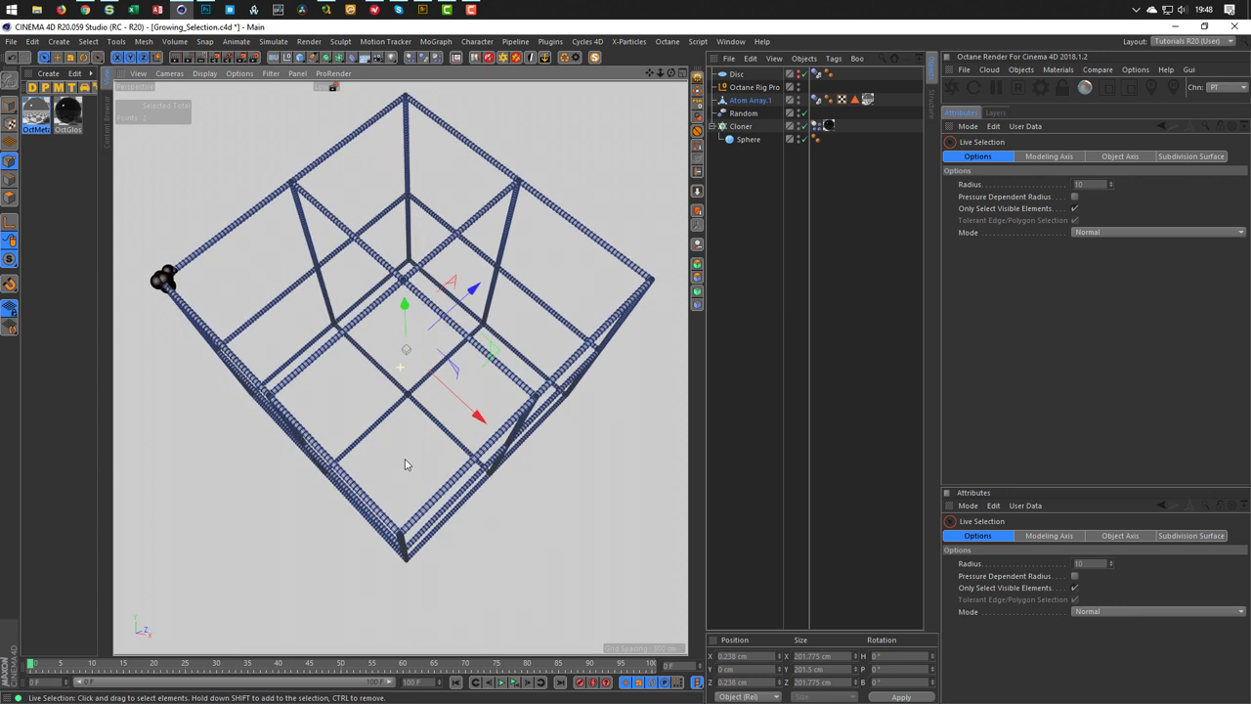
# Turn on Octane Rig Pro's Shadow Catcher floor, then reselect Atom Array.1
pyautogui.click(753, 87)
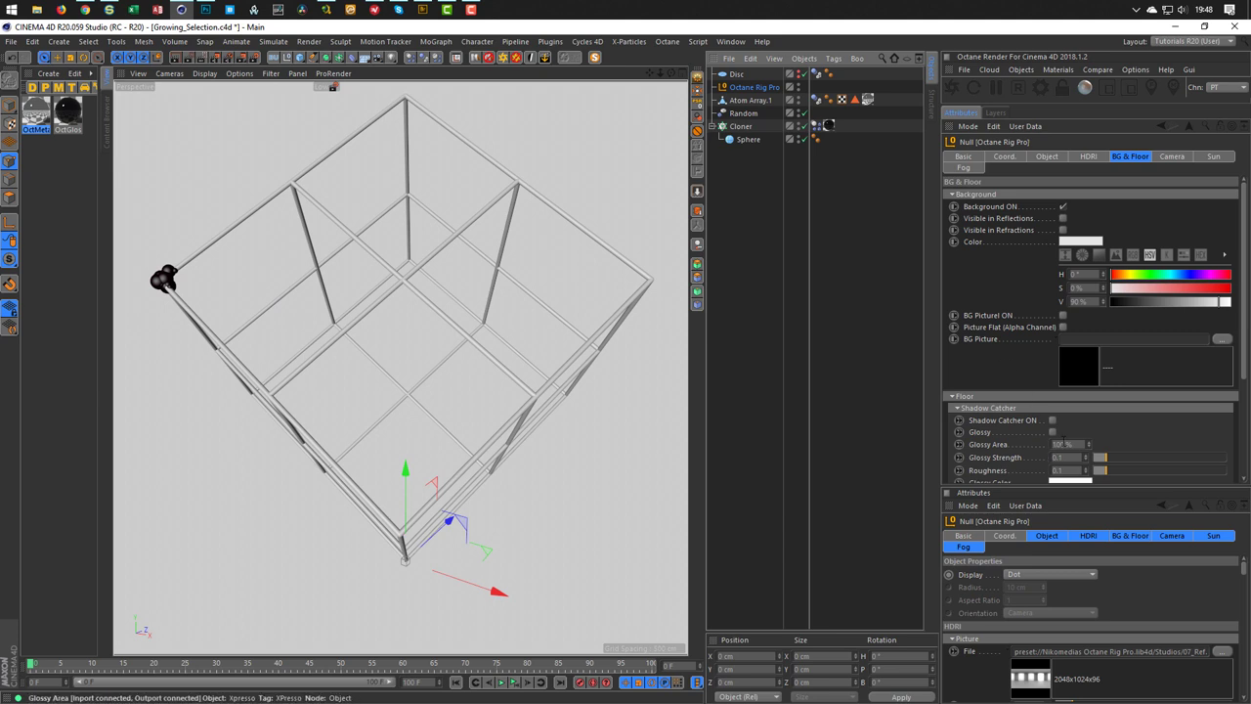
pyautogui.click(1053, 420)
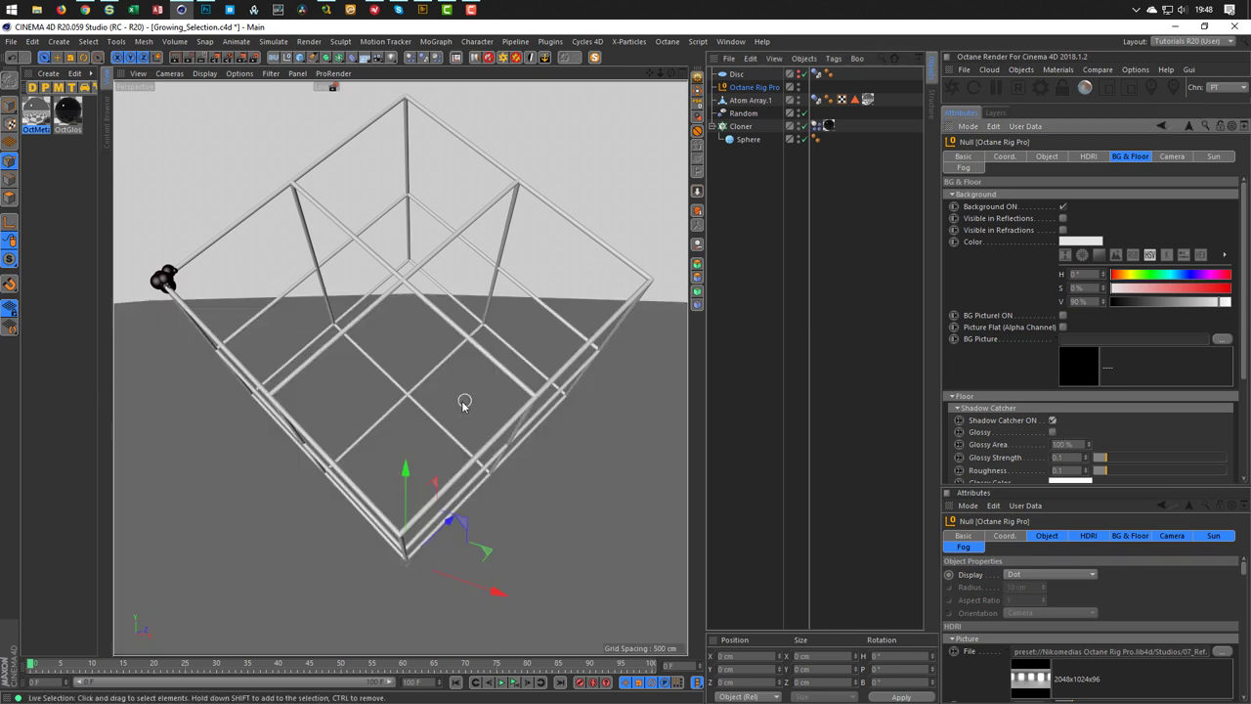
pyautogui.keyDown('alt'); pyautogui.moveTo(460, 399); pyautogui.dragTo(608, 372); pyautogui.keyUp('alt')
pyautogui.scroll(2, 404, 435)
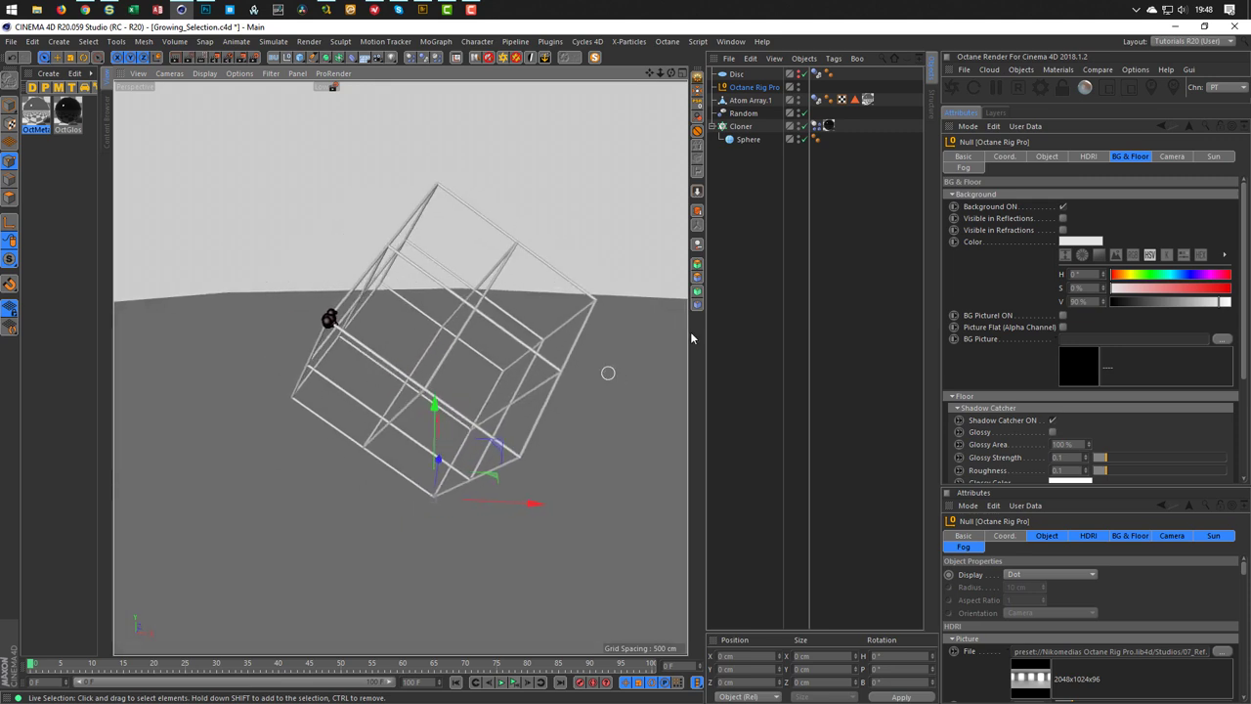
pyautogui.click(750, 100)
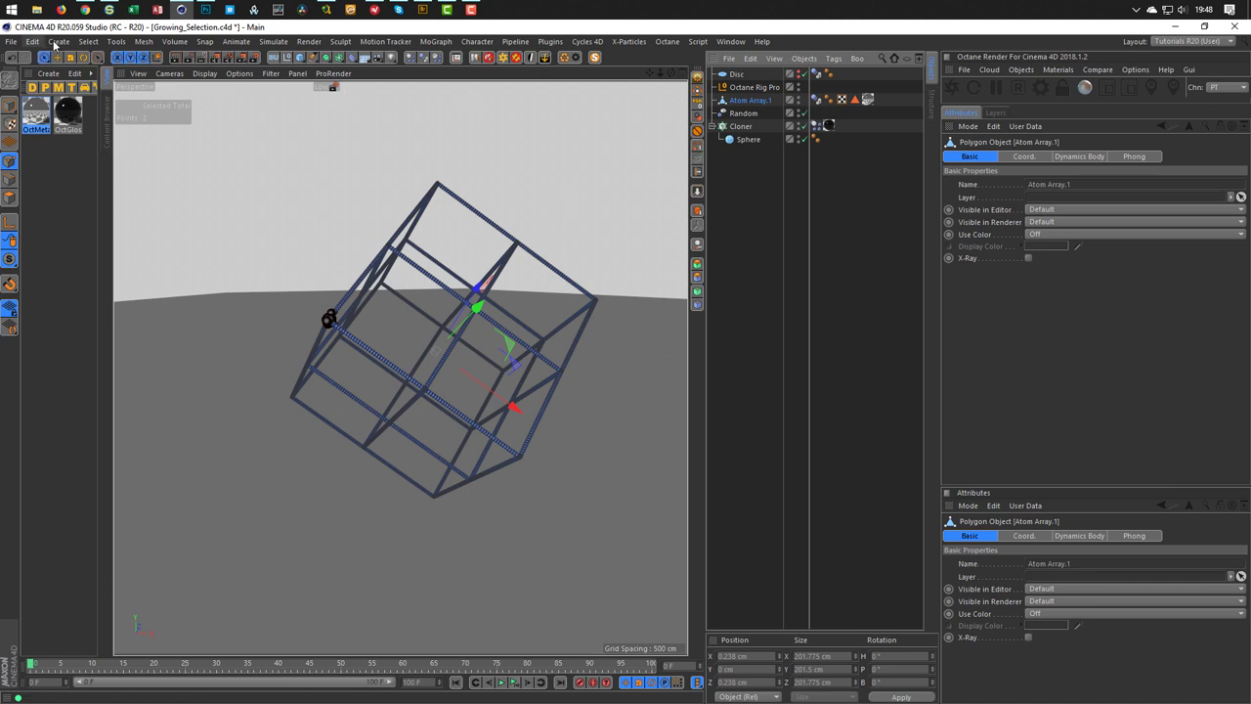
# Give the two selected points a 100% vertex weight, creating a Vertex Map
pyautogui.click(88, 41)
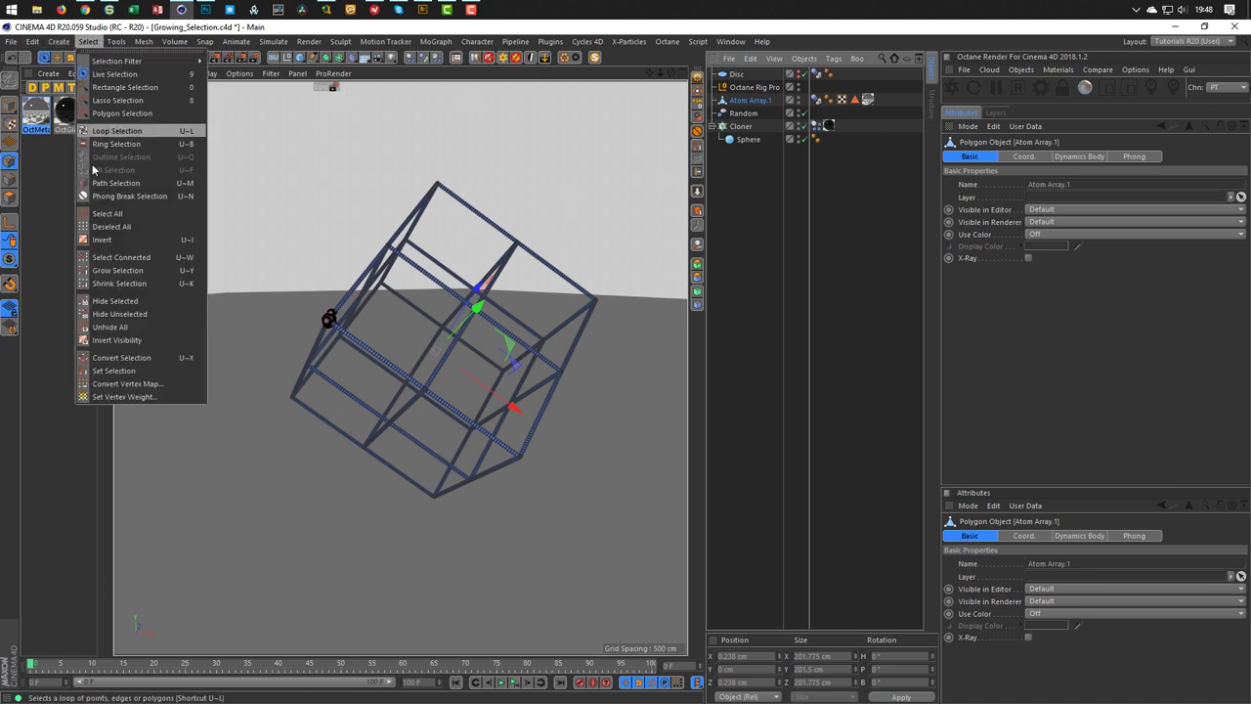
pyautogui.click(98, 397)
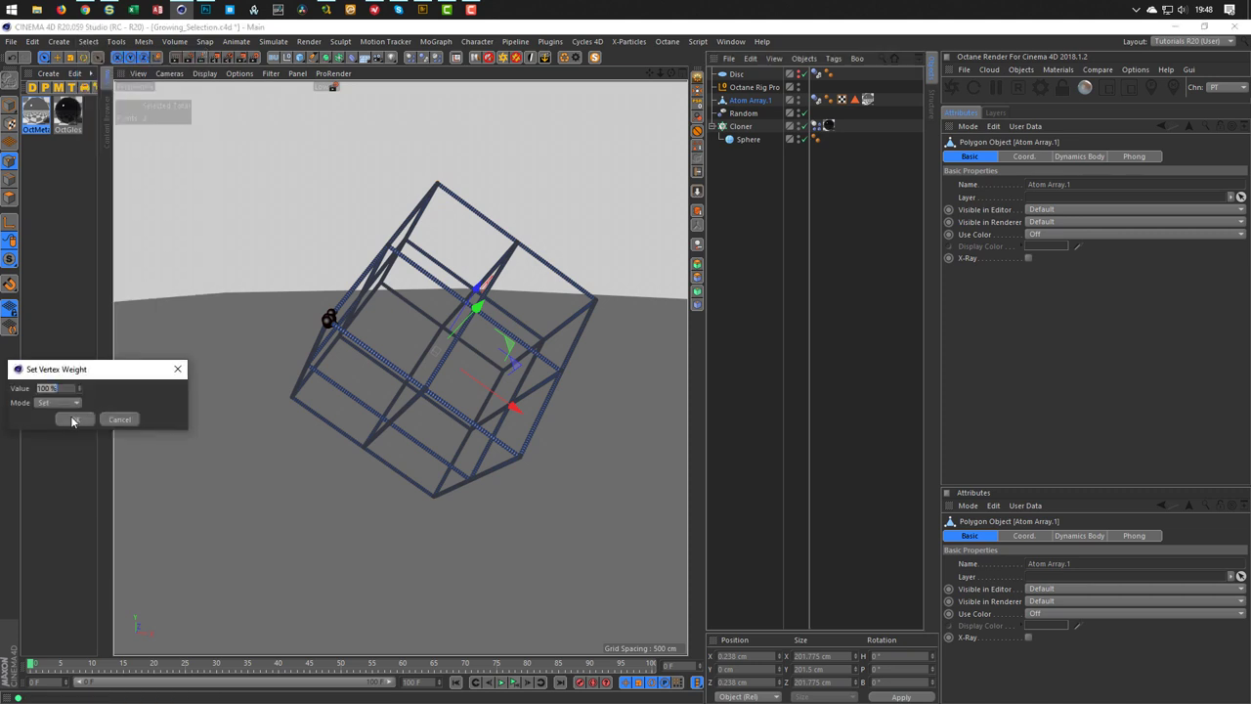
pyautogui.click(74, 419)
# Enable Use Fields on the Vertex Map and set its Freeze layer Mode to Grow
pyautogui.click(817, 101)
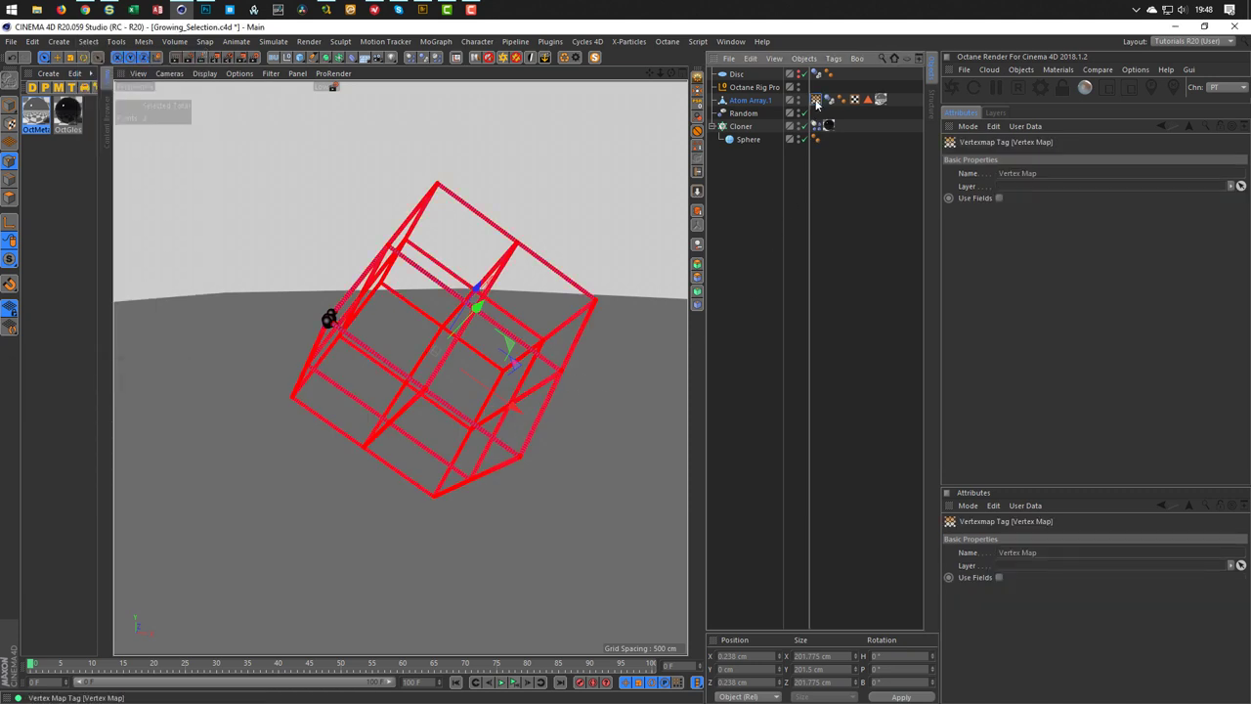
pyautogui.click(998, 197)
pyautogui.click(995, 213)
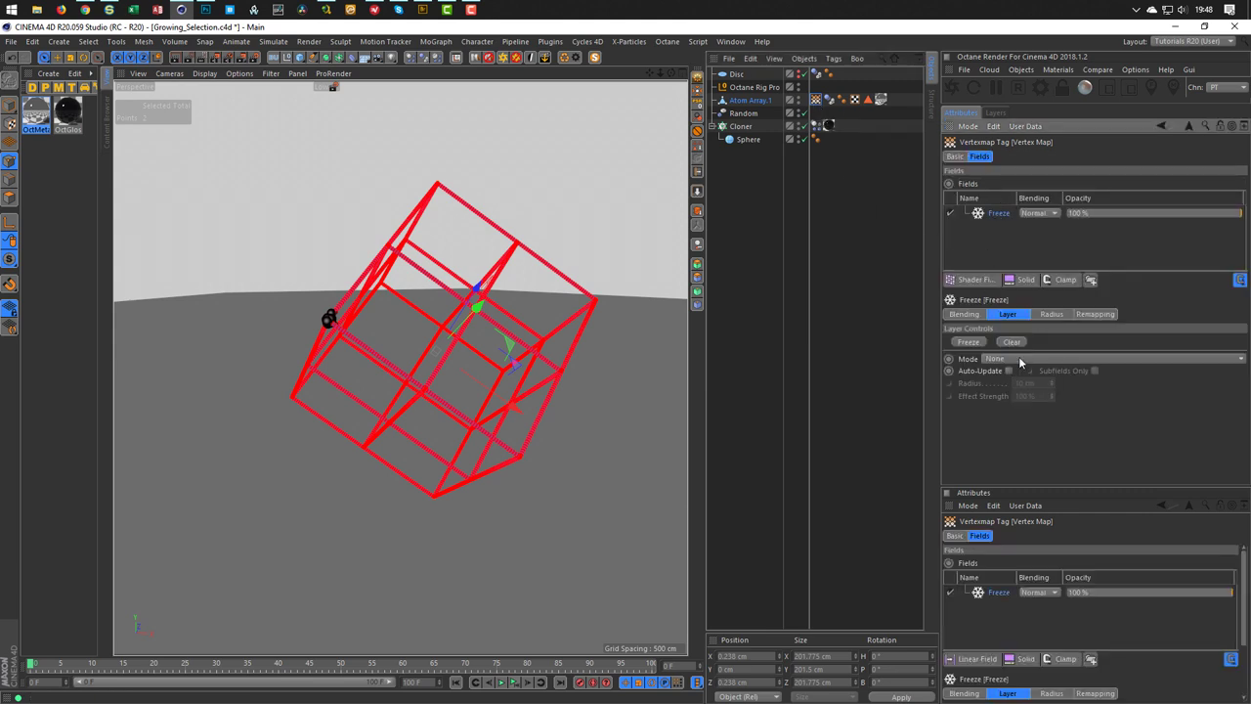
pyautogui.click(1018, 358)
pyautogui.click(1007, 427)
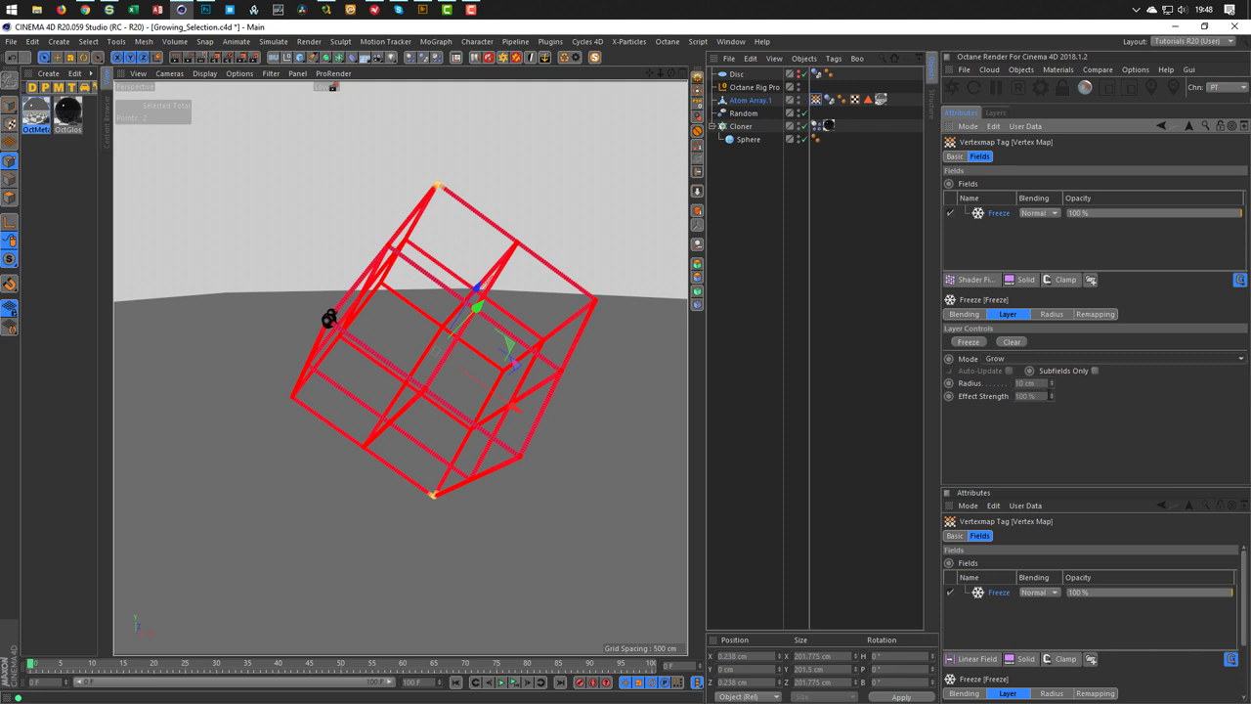
pyautogui.click(868, 98)
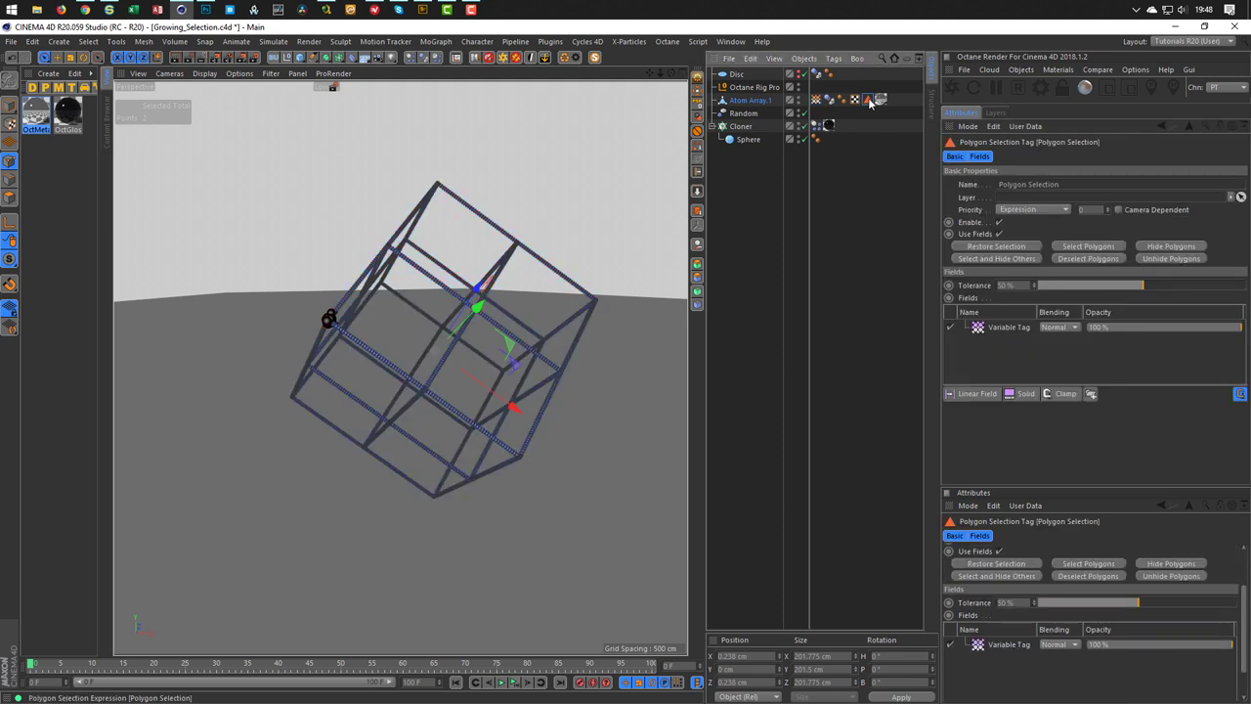
pyautogui.click(1003, 326)
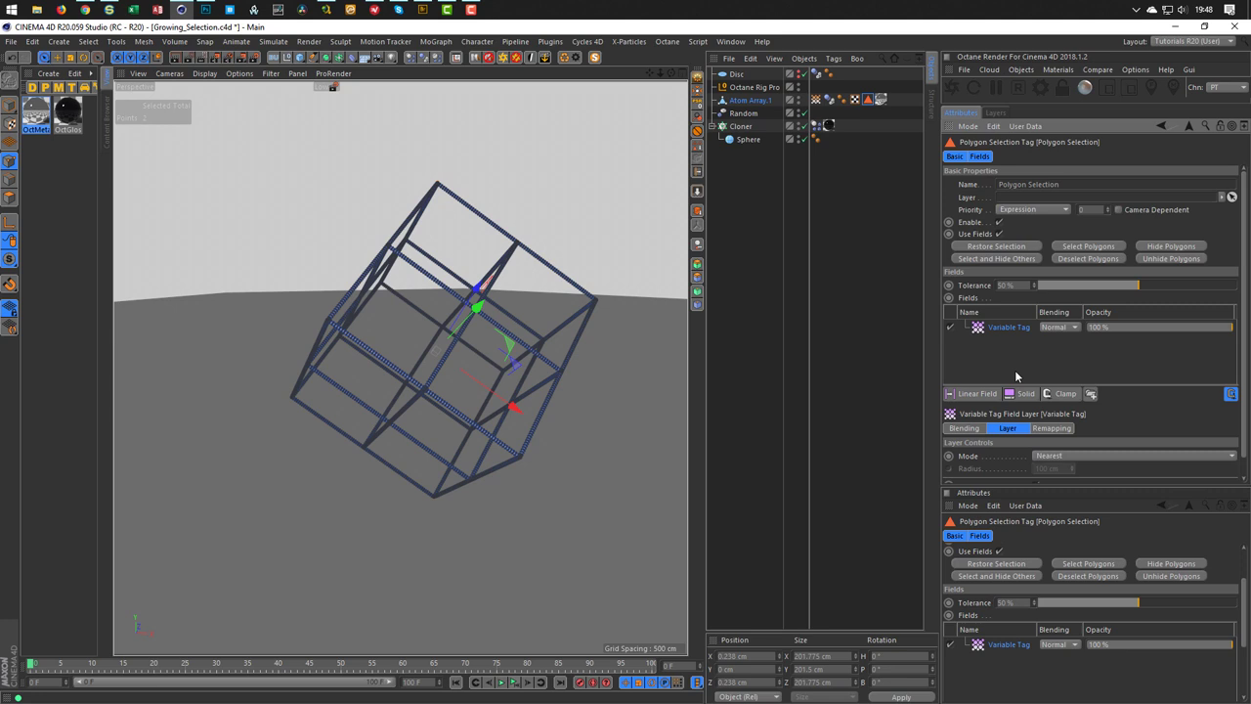
pyautogui.press('Delete')
pyautogui.moveTo(817, 99); pyautogui.dragTo(991, 348)
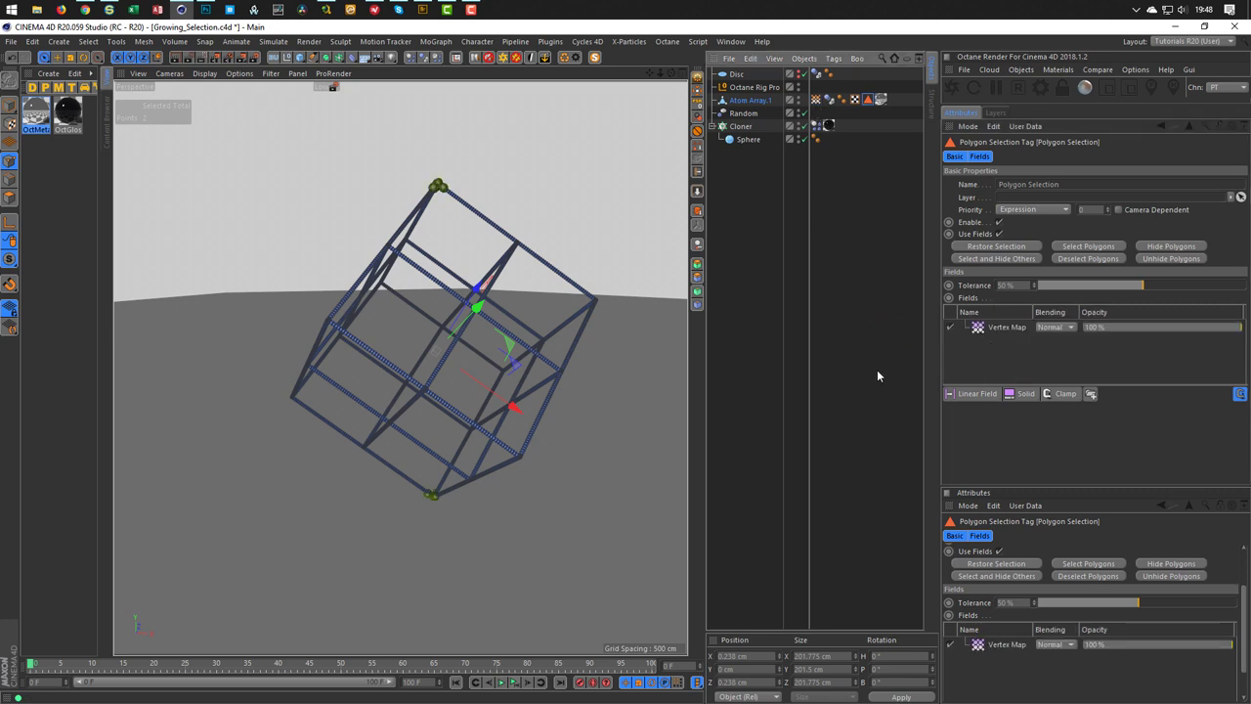
pyautogui.click(9, 105)
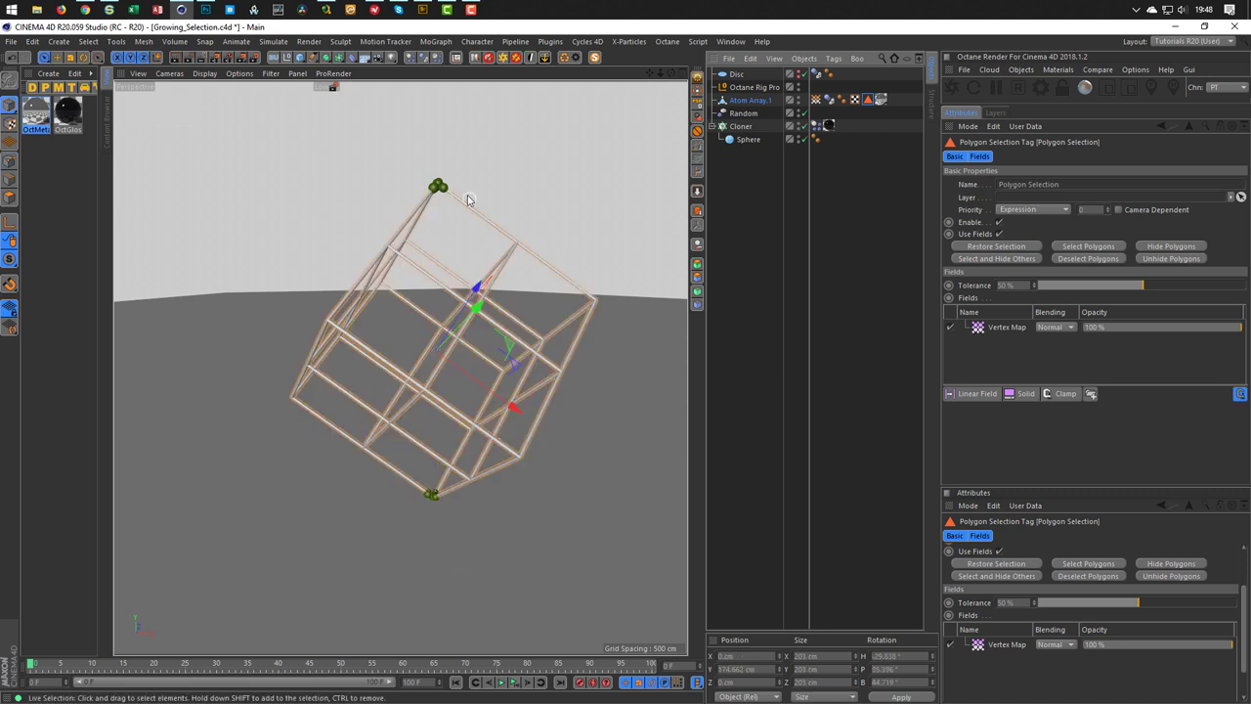
pyautogui.click(515, 683)
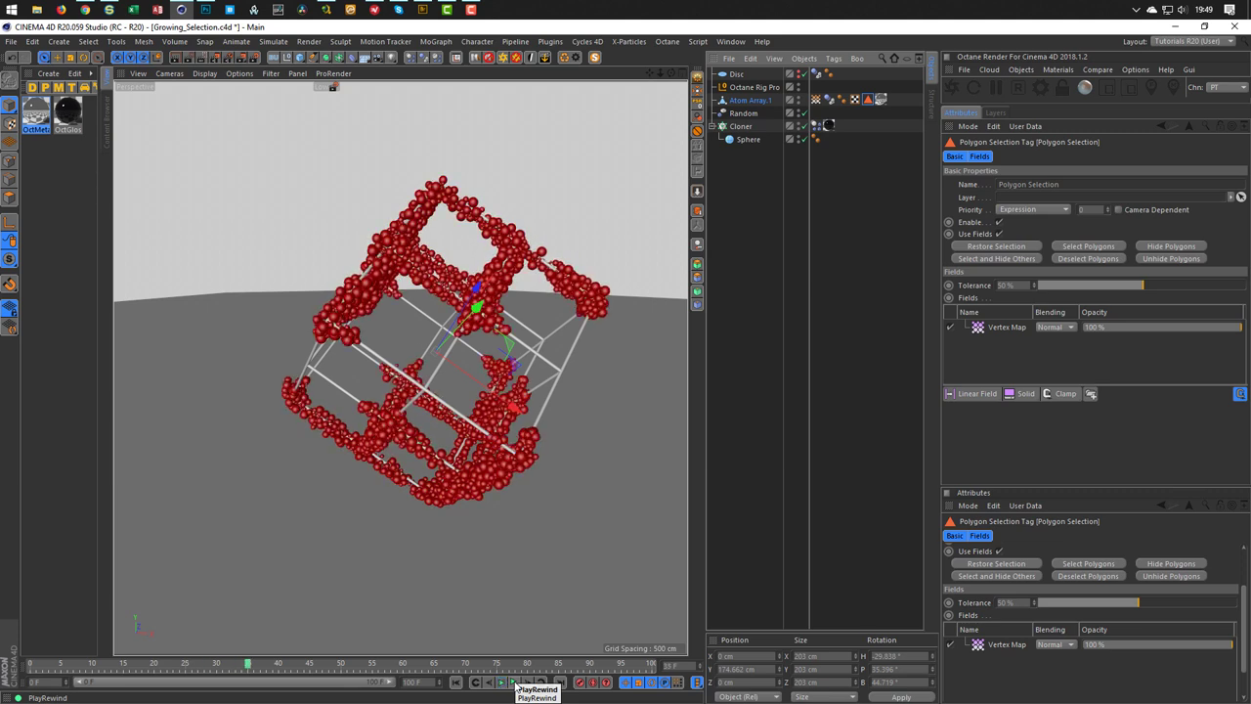
pyautogui.click(515, 684)
pyautogui.keyDown('alt'); pyautogui.moveTo(452, 382); pyautogui.dragTo(423, 387, button='middle'); pyautogui.keyUp('alt')
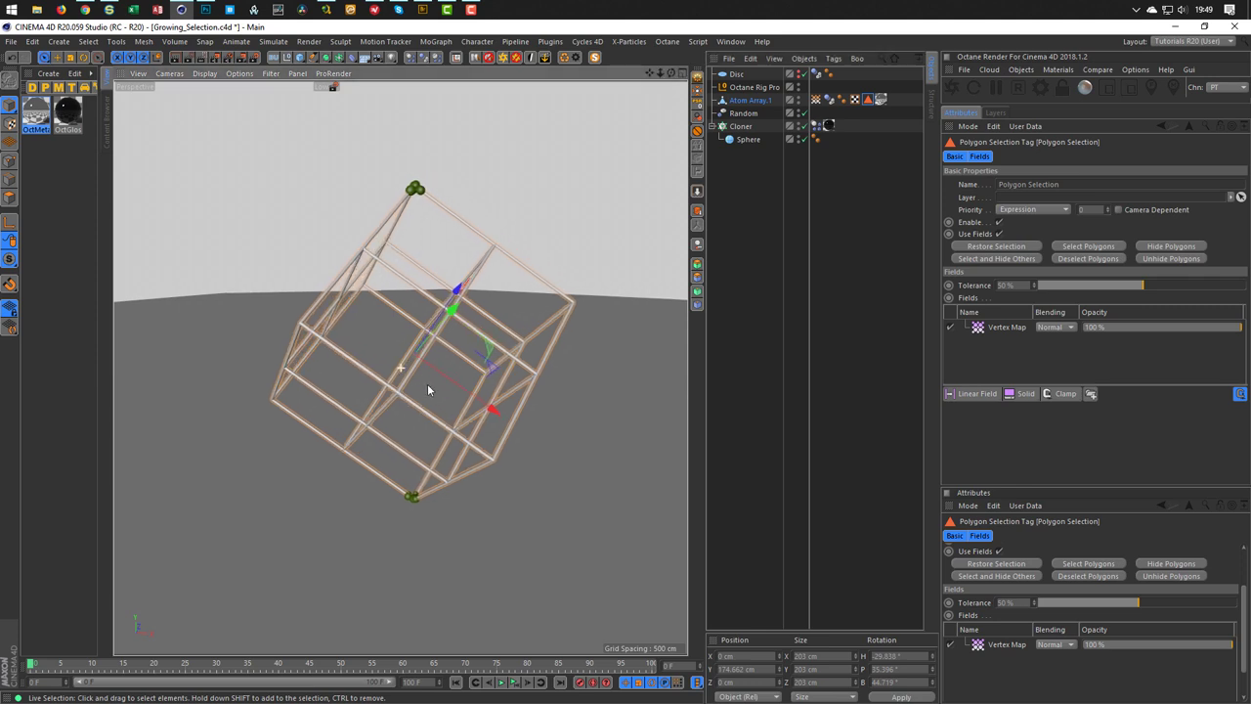
pyautogui.keyDown('alt'); pyautogui.moveTo(422, 388); pyautogui.dragTo(419, 385); pyautogui.keyUp('alt')
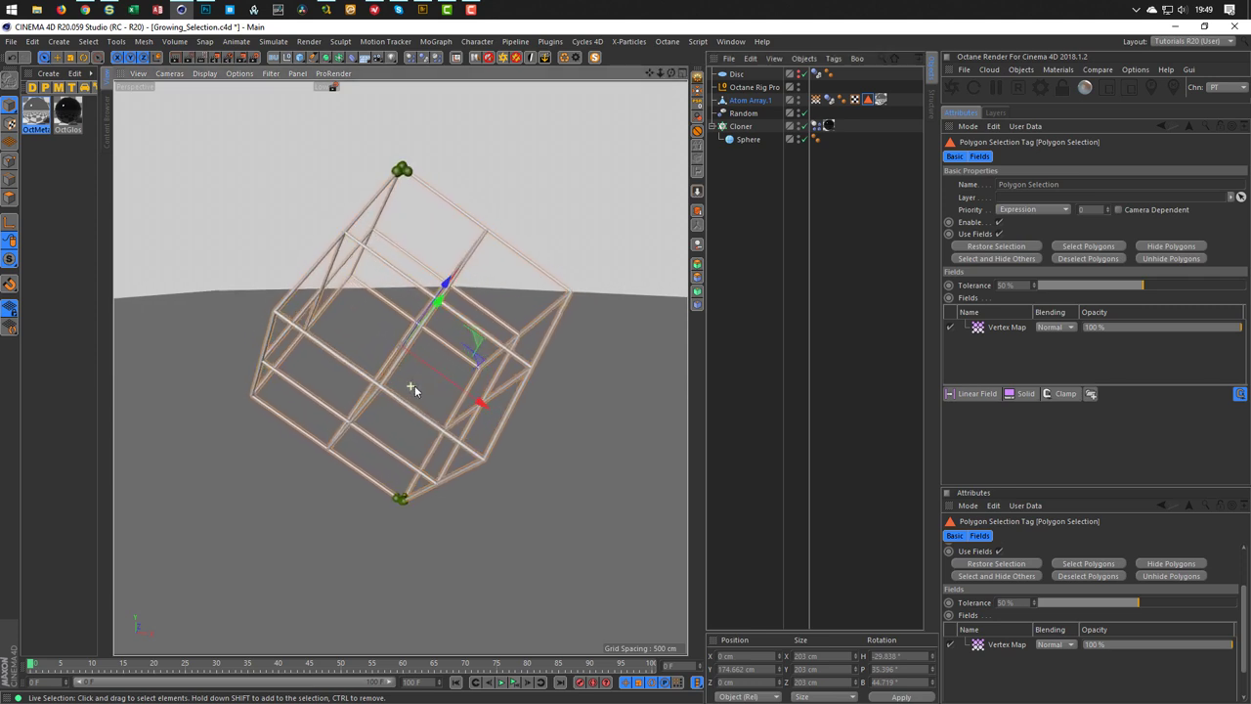
# Preview the Cloner growth, rewind to frame 0, and show Atom Array.1's Vertex Map fields
pyautogui.click(744, 127)
pyautogui.click(750, 139)
pyautogui.click(994, 351)
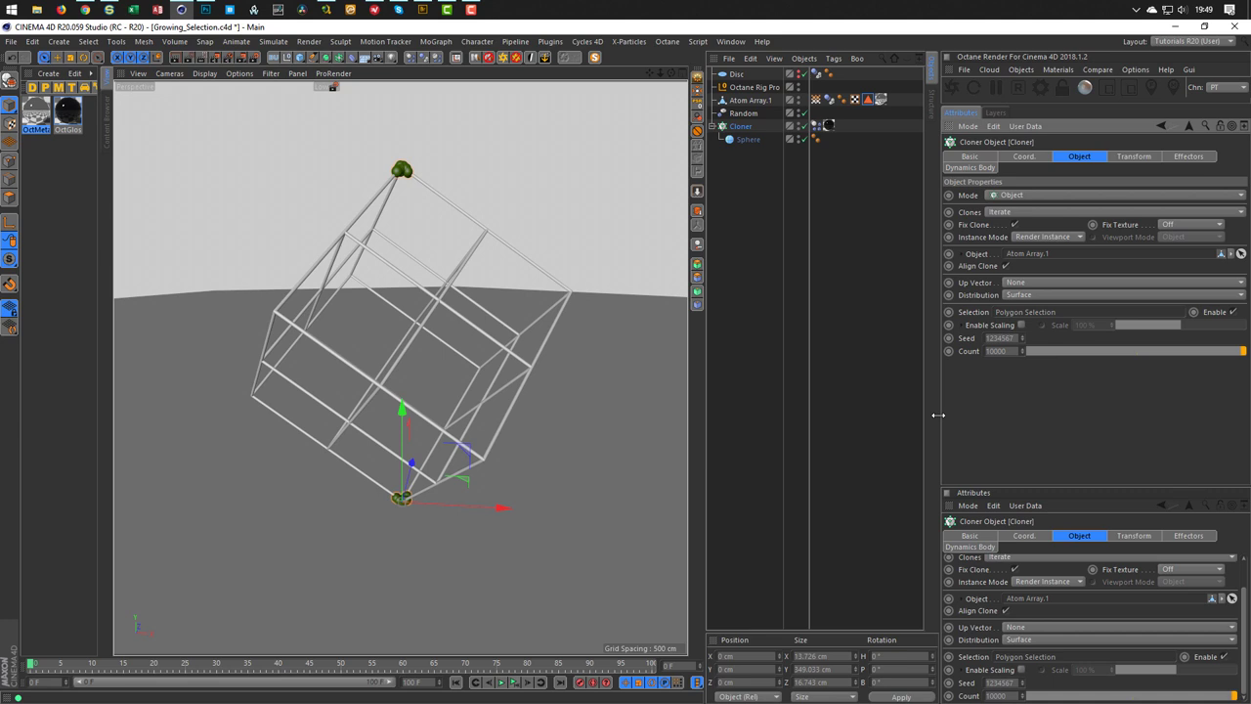
pyautogui.click(513, 685)
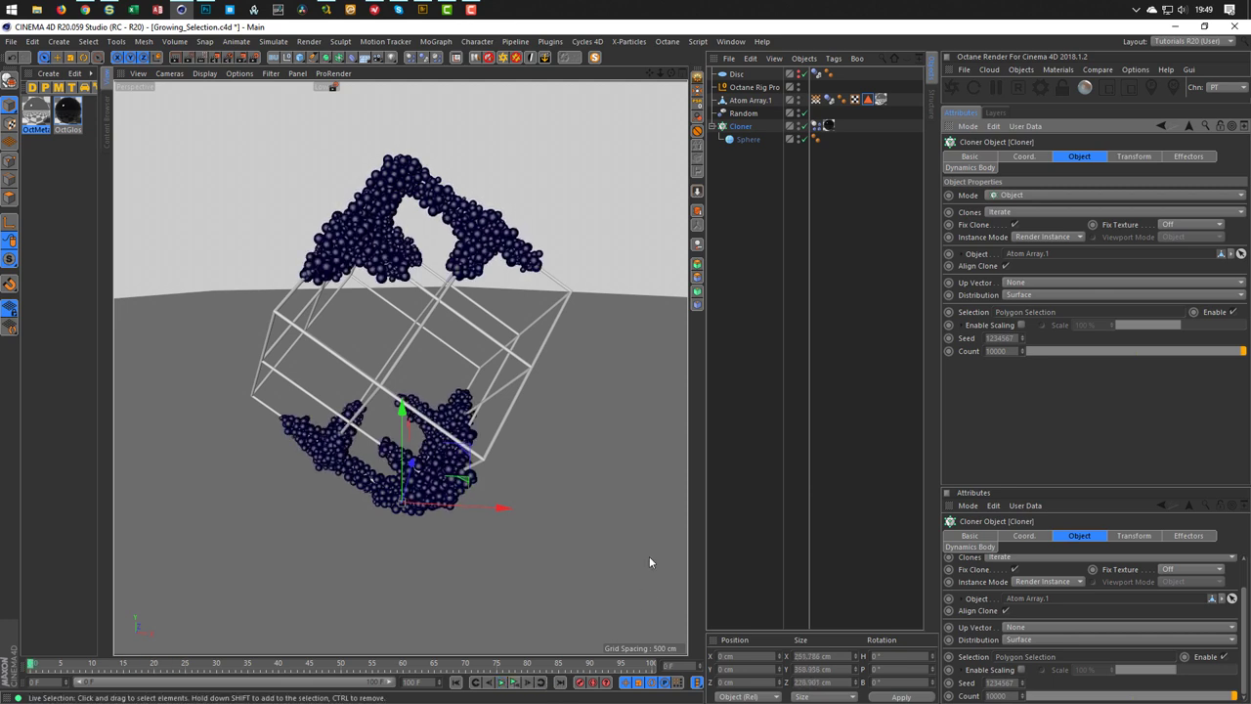
pyautogui.press('F8')
pyautogui.hotkey('shift', 'f')
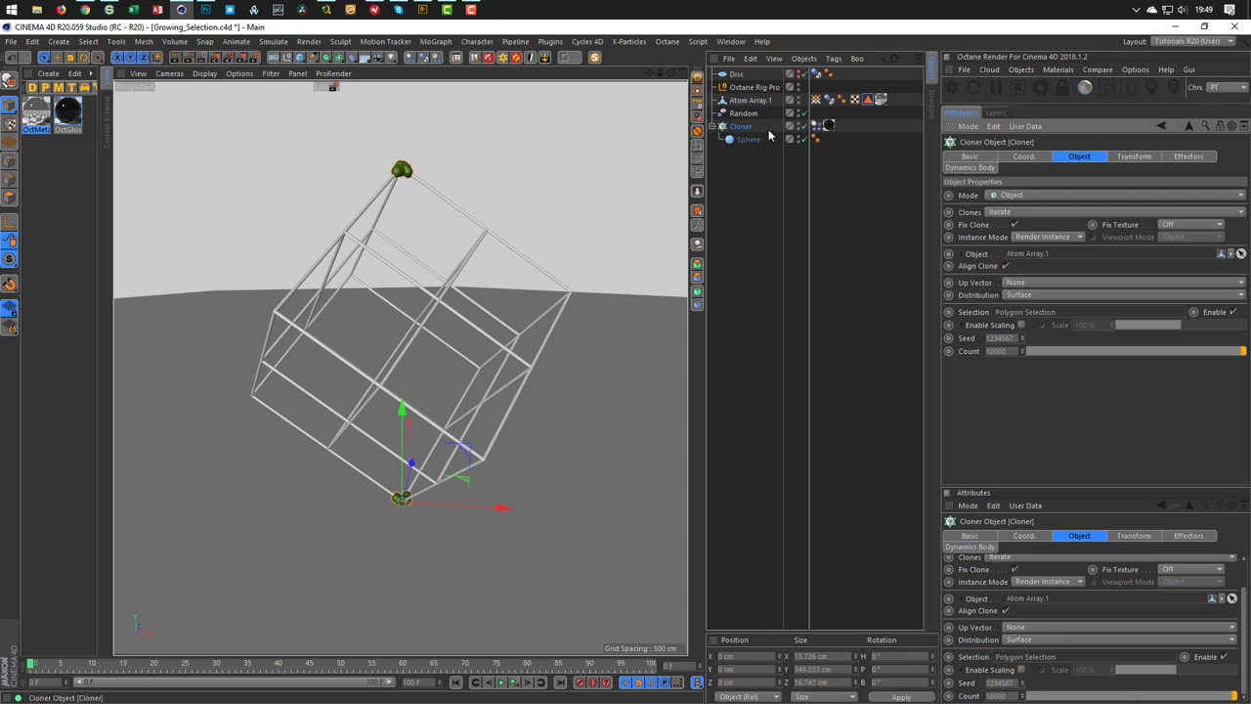
pyautogui.click(817, 100)
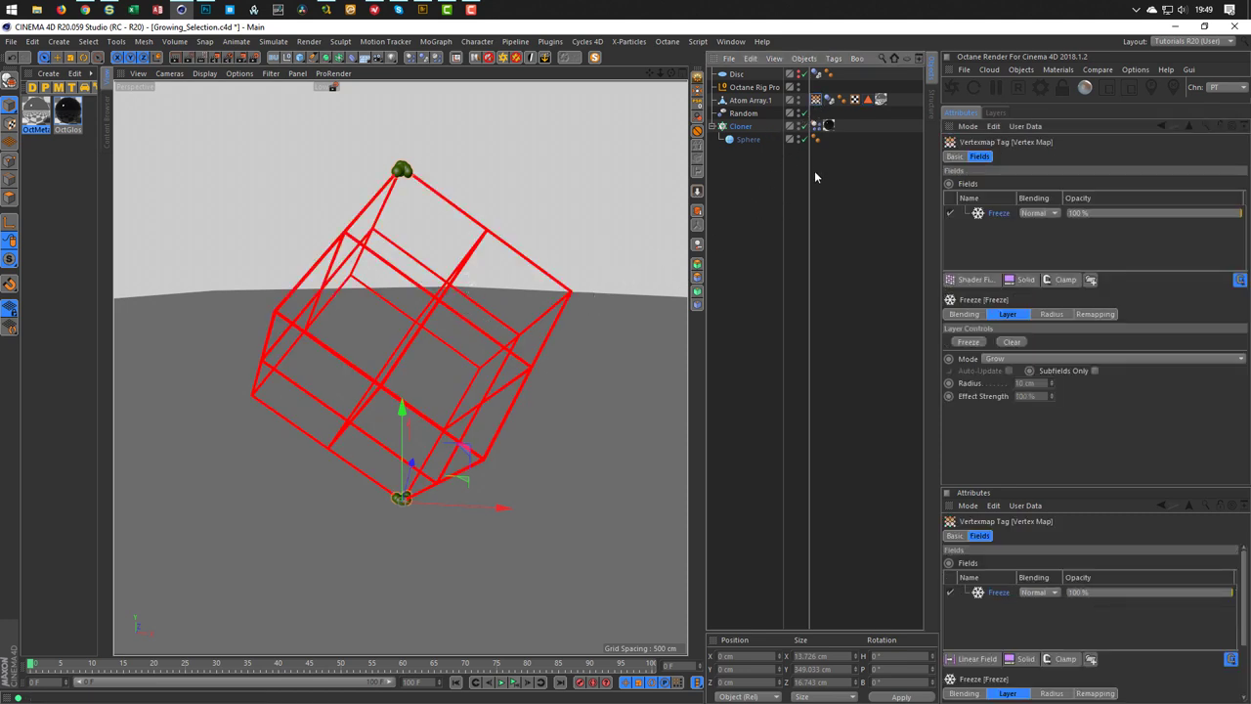
# Disable the Cloner in the Object Manager so its enable checkmark becomes a red X
pyautogui.click(803, 126)
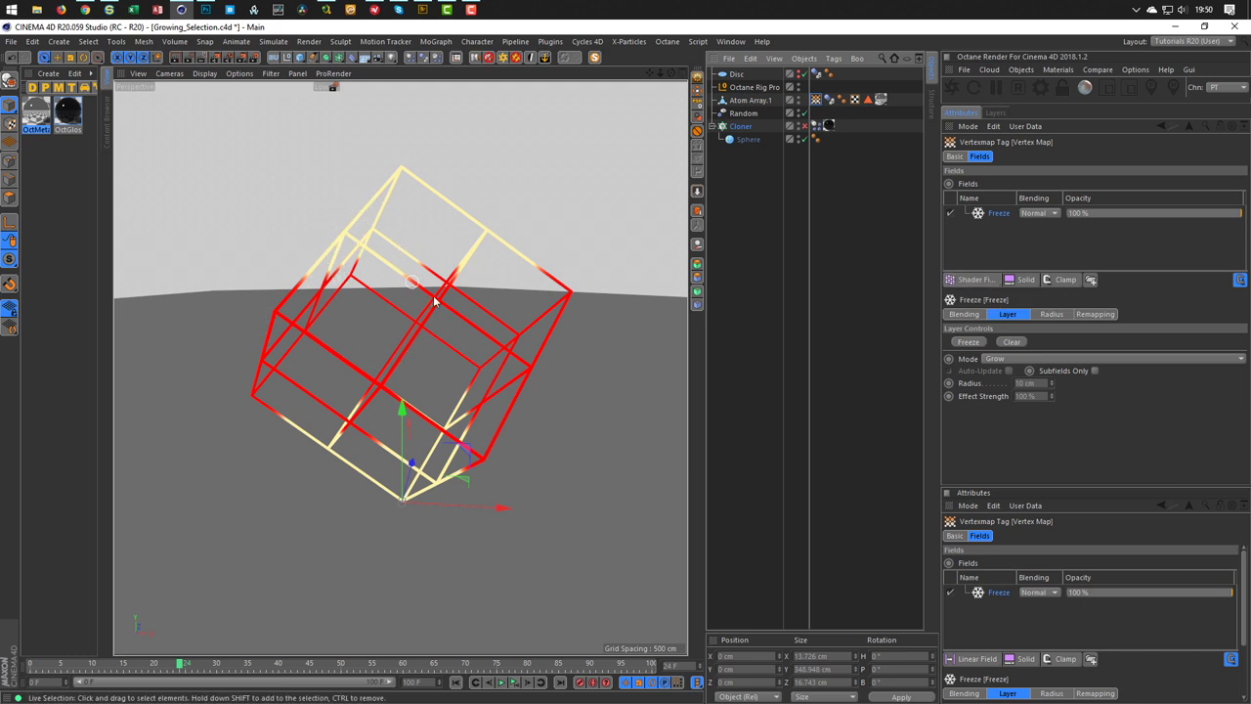
# Add a Shader Field with a Noise shader to the vertex map, blended as Overlay
pyautogui.click(972, 280)
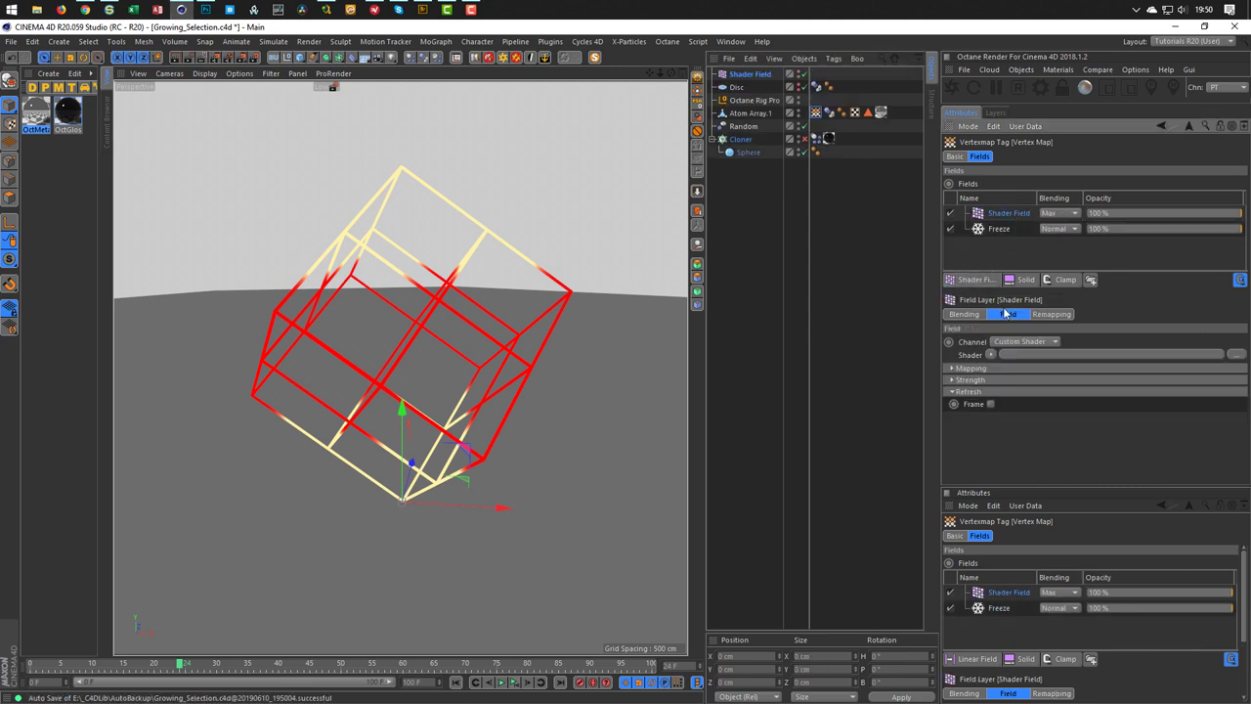
pyautogui.click(992, 354)
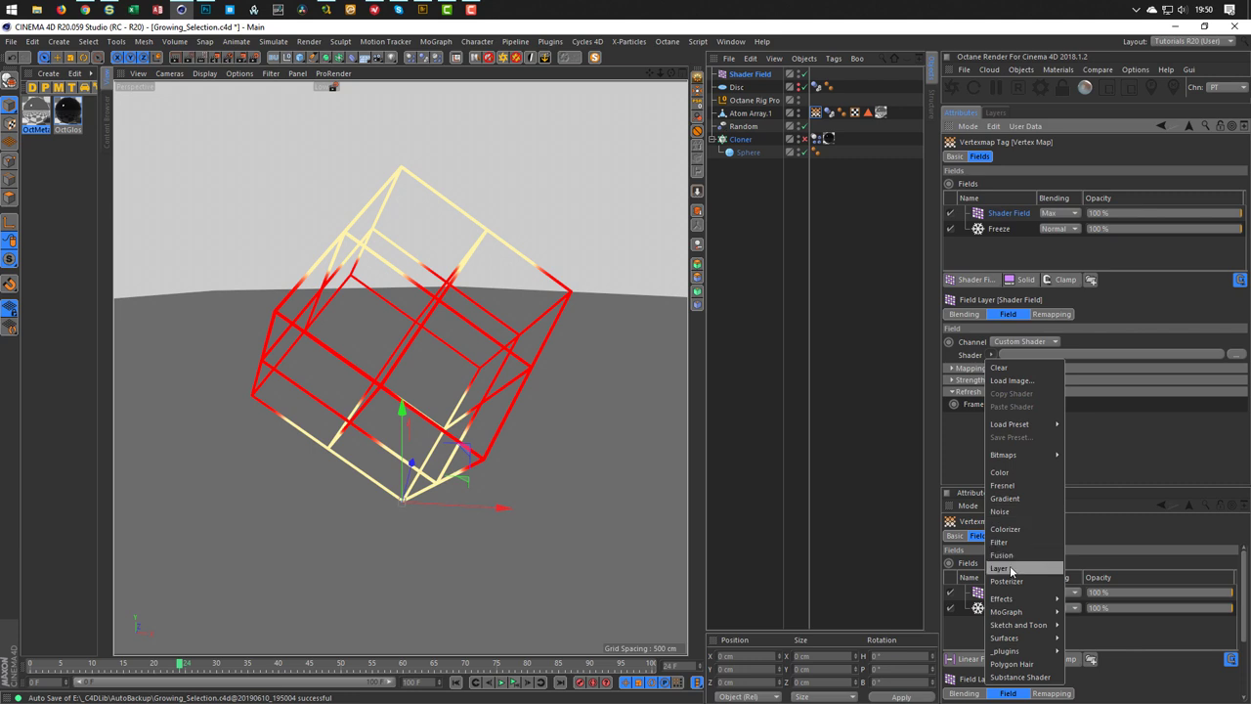
pyautogui.click(1018, 509)
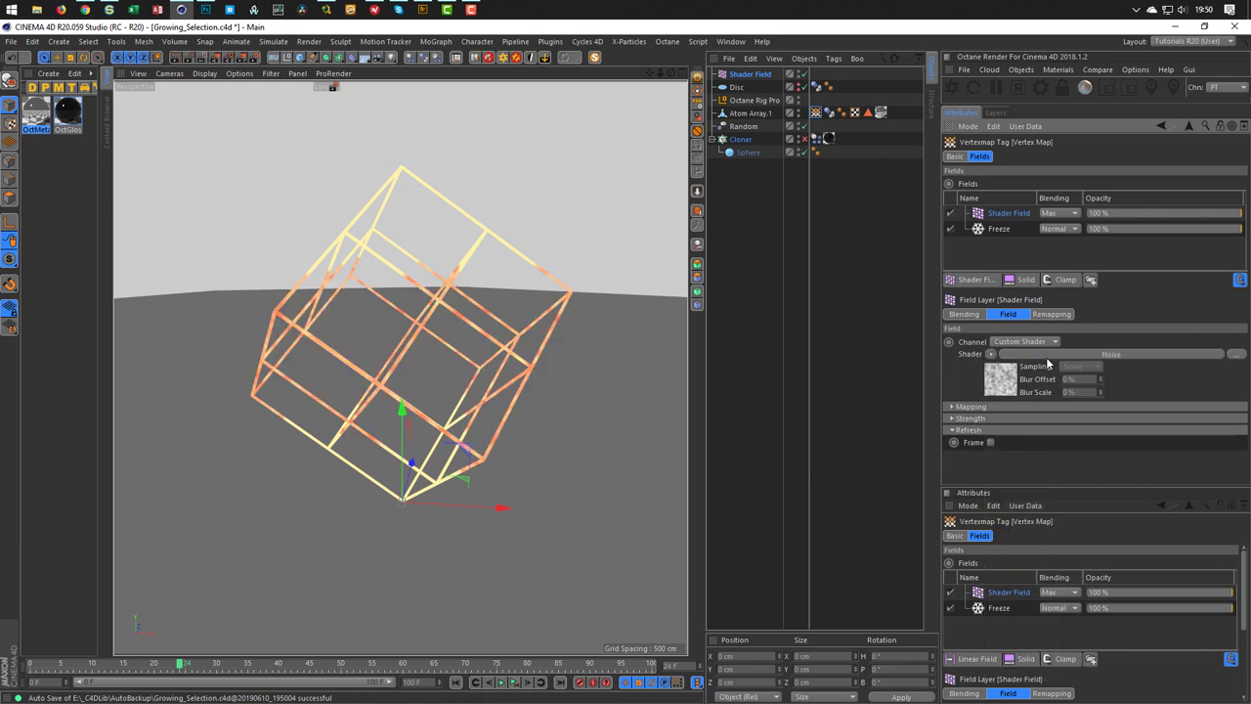
pyautogui.click(1052, 213)
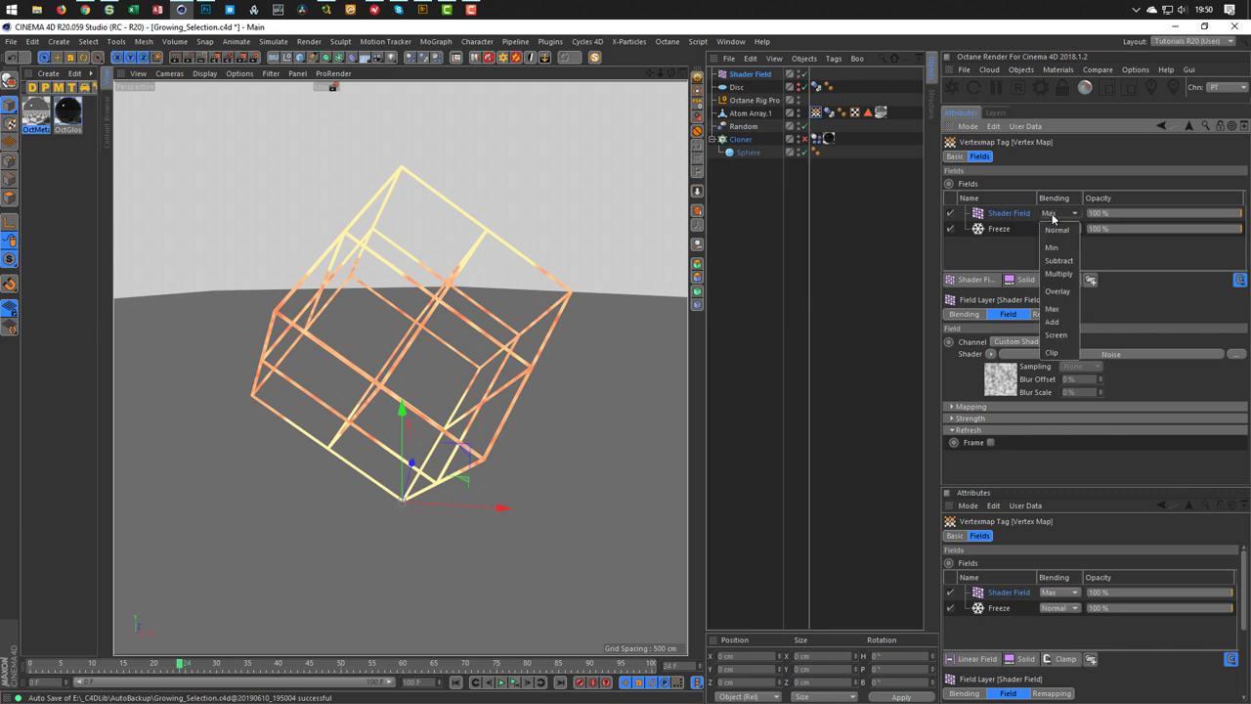
pyautogui.click(1066, 289)
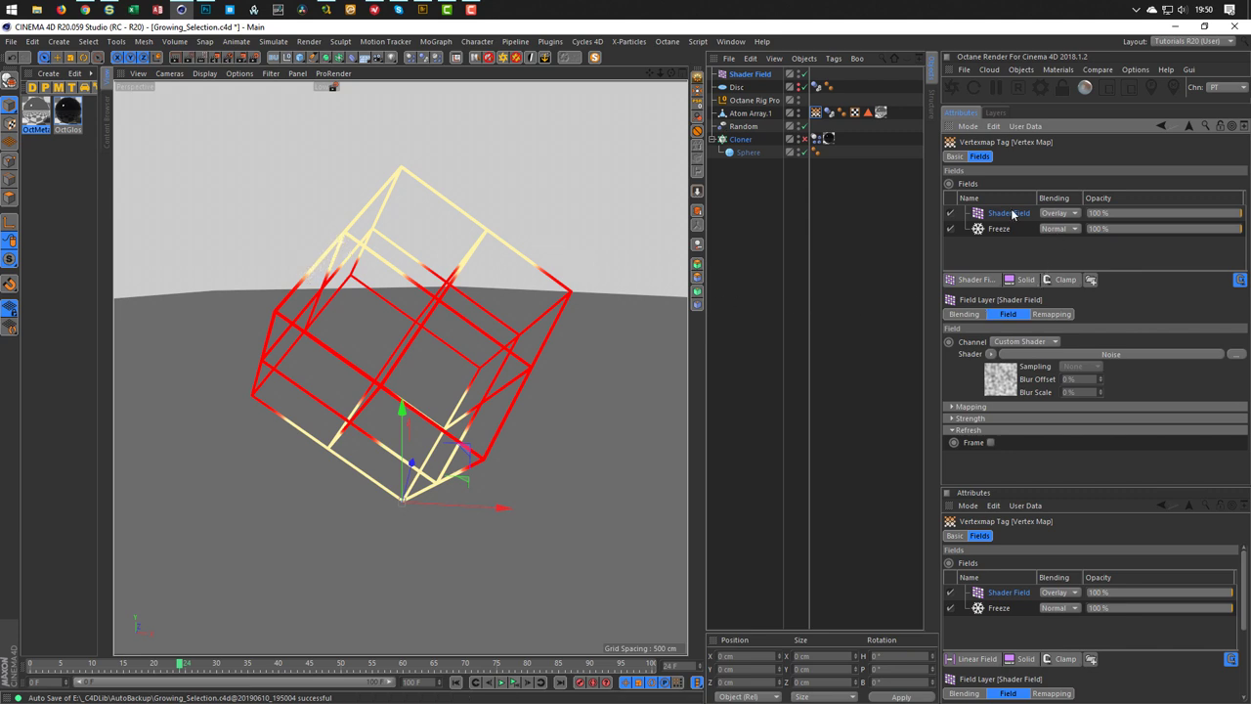
# Set the Noise shader's Global Scale to 500 %
pyautogui.click(995, 376)
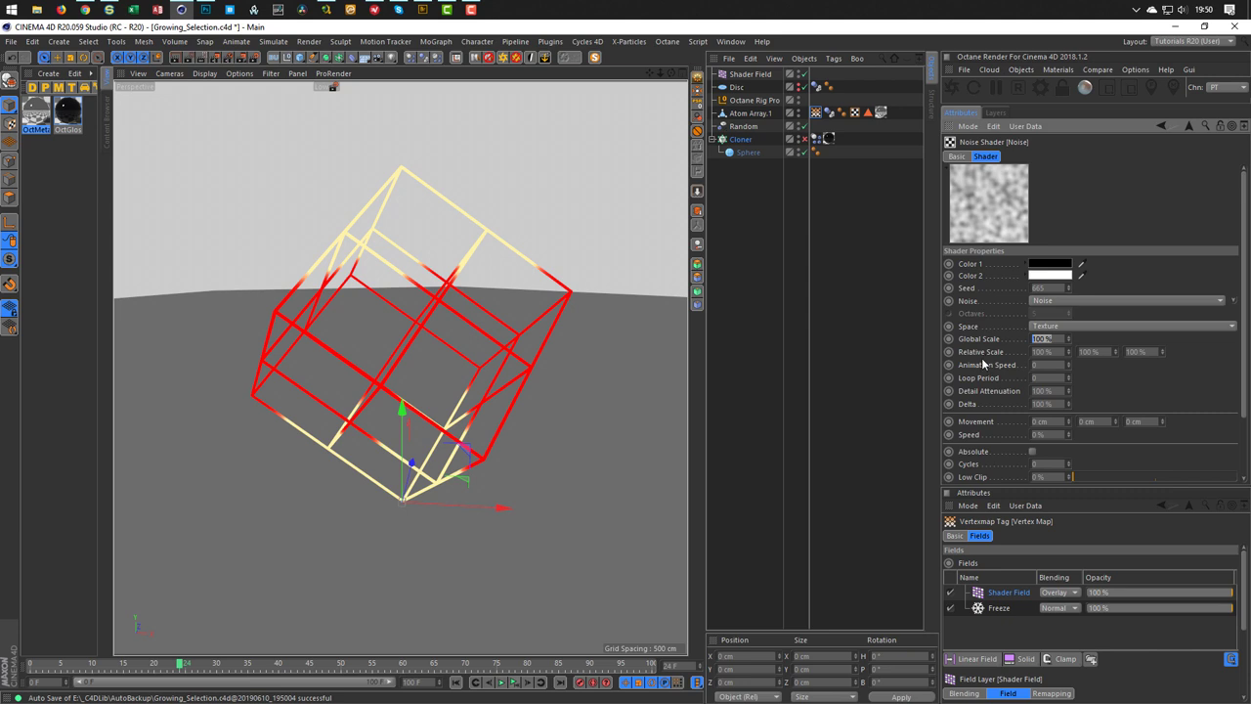
pyautogui.write('500')
pyautogui.press('Return')
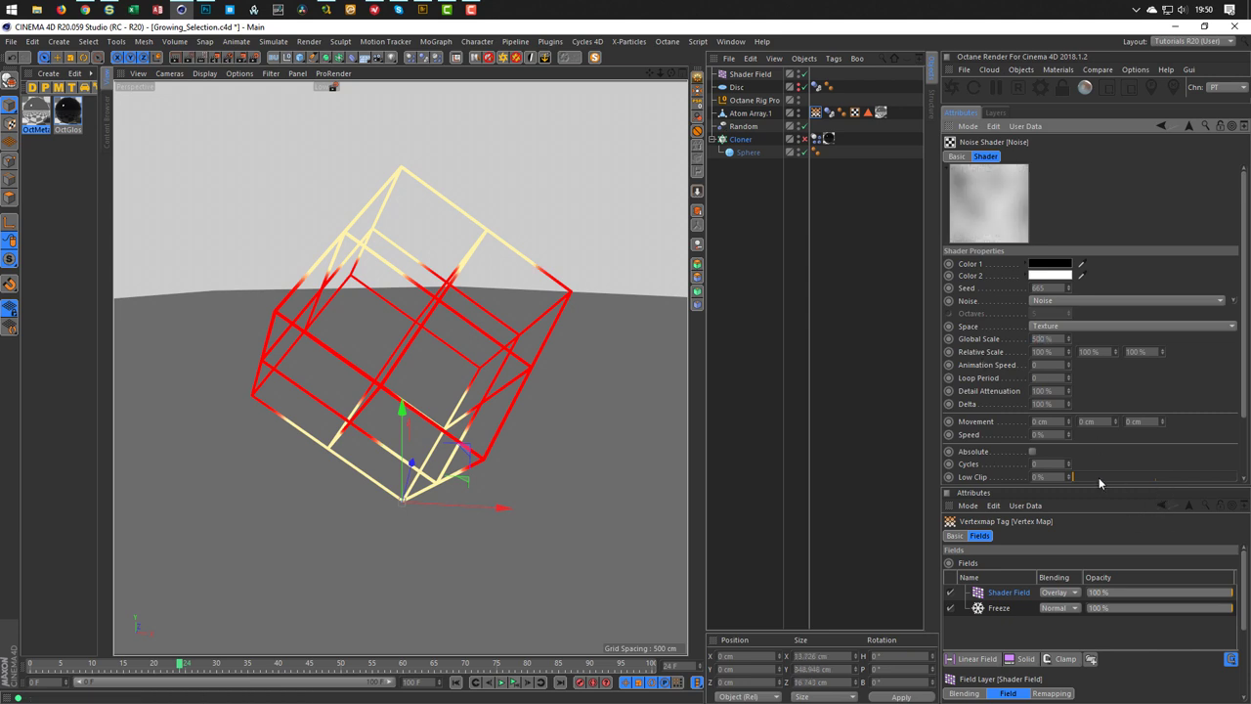
# Raise noise contrast to 40 %, try Global Scale 200 and 50, and use World space
pyautogui.scroll(-2, 1105, 467)
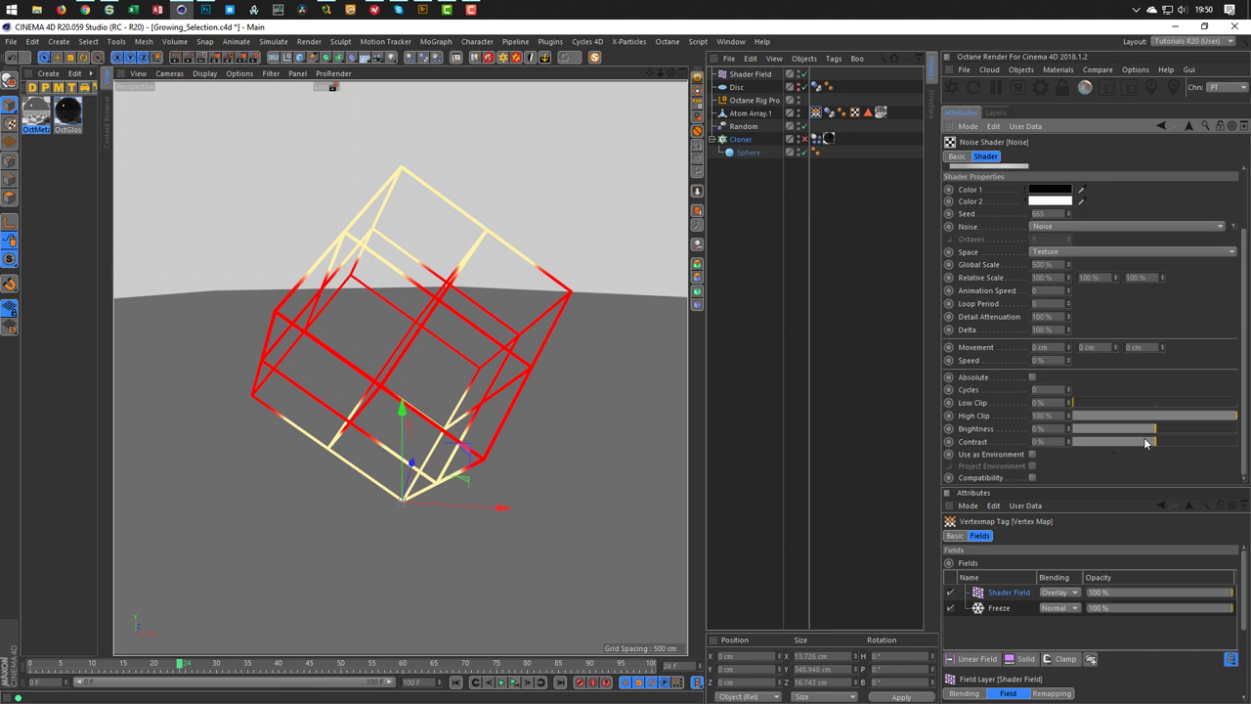
pyautogui.moveTo(1161, 445)
pyautogui.mouseDown()
pyautogui.moveTo(1211, 446)
pyautogui.moveTo(1242, 371)
pyautogui.moveTo(1242, 301)
pyautogui.mouseUp()
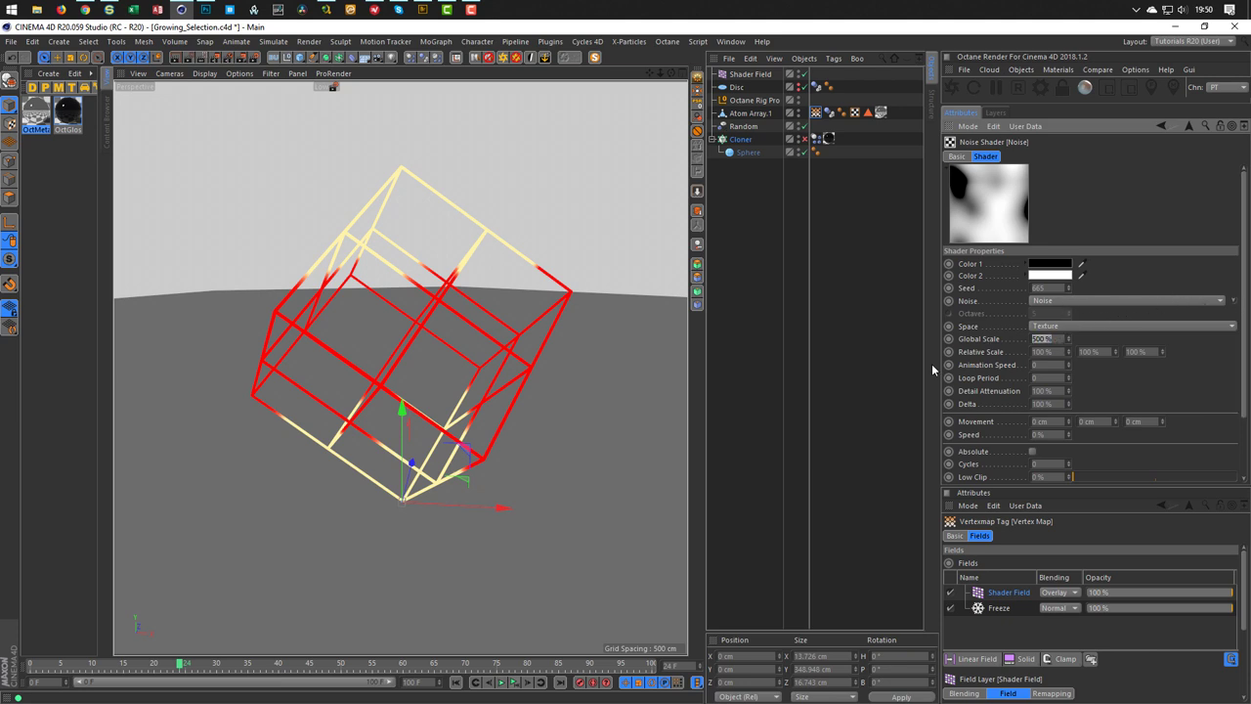
pyautogui.write('200')
pyautogui.press('Return')
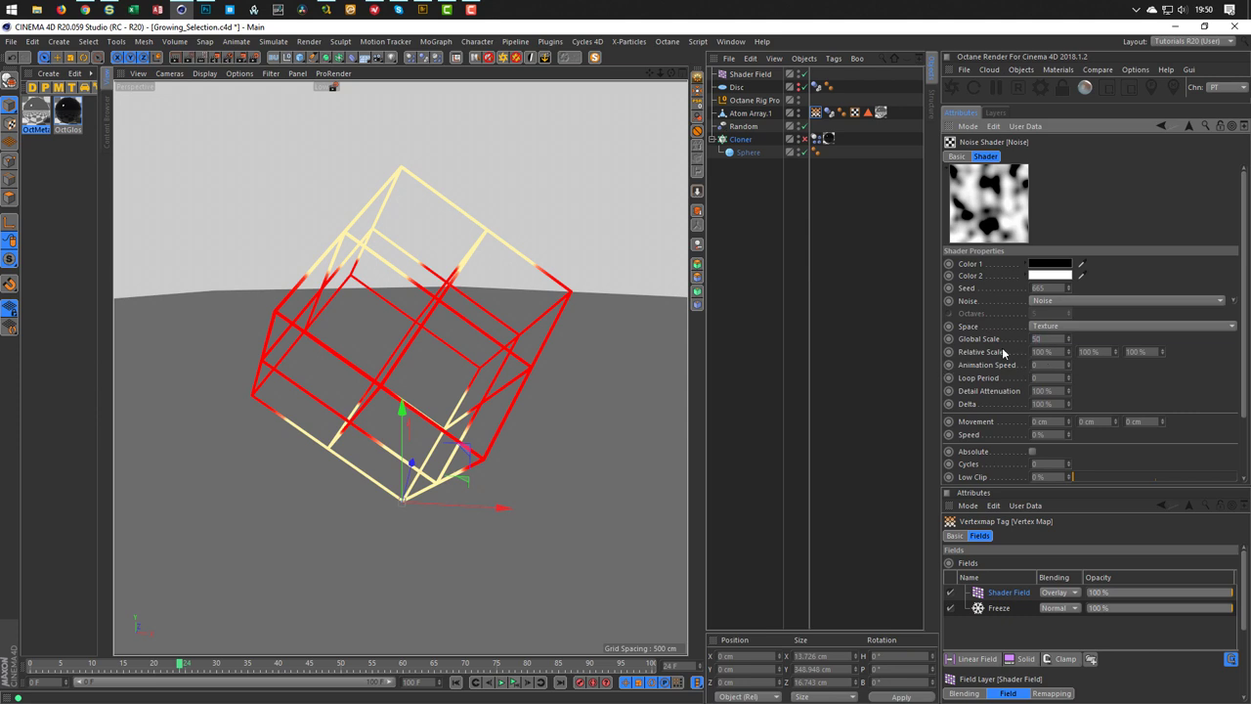
pyautogui.press('Return')
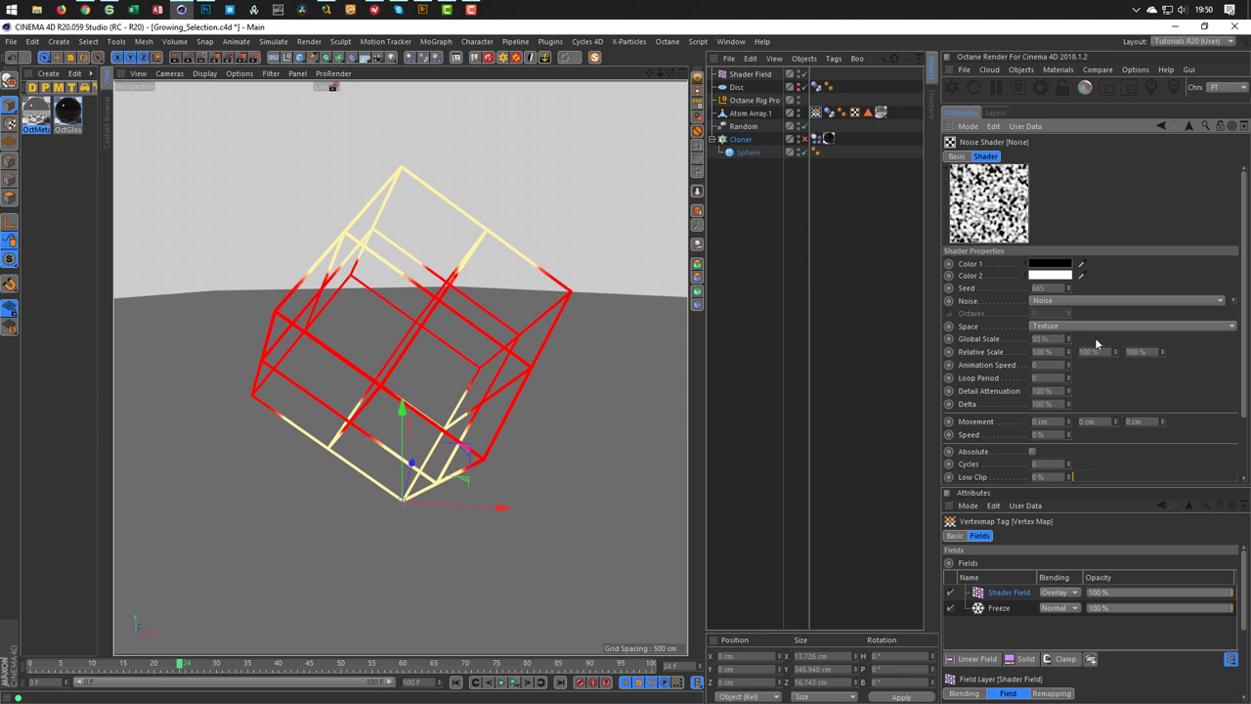
pyautogui.click(1042, 326)
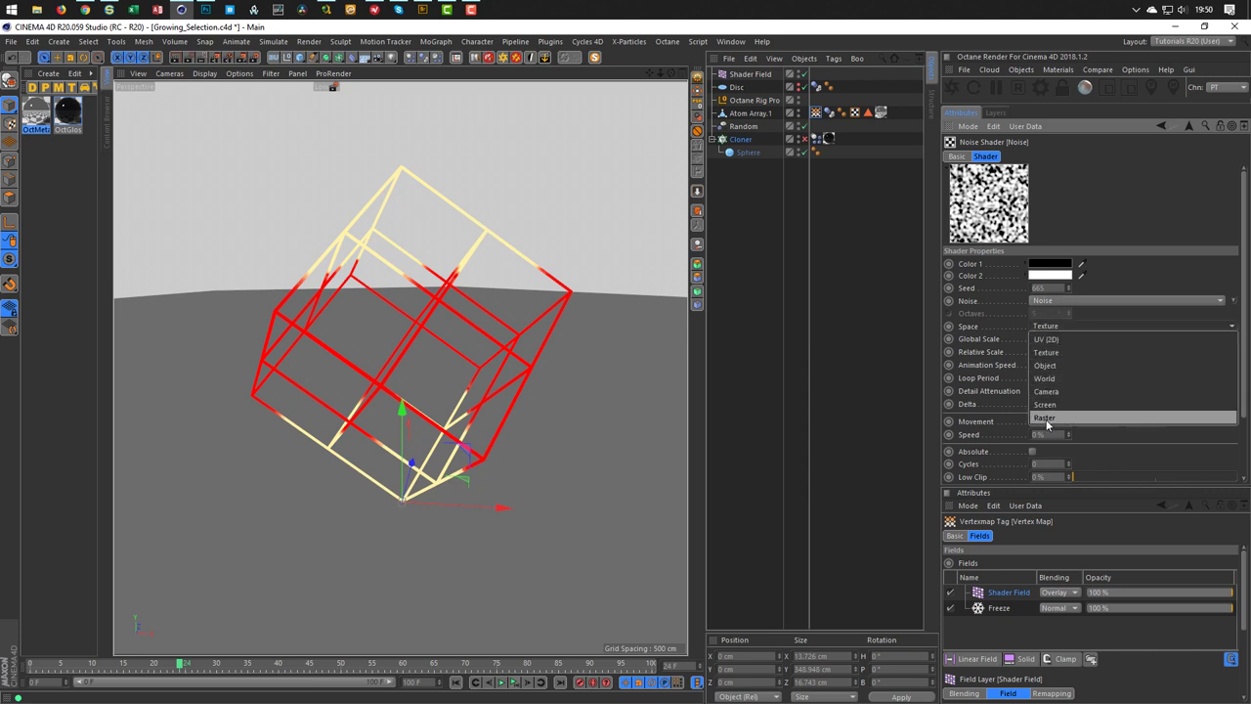
pyautogui.click(1060, 379)
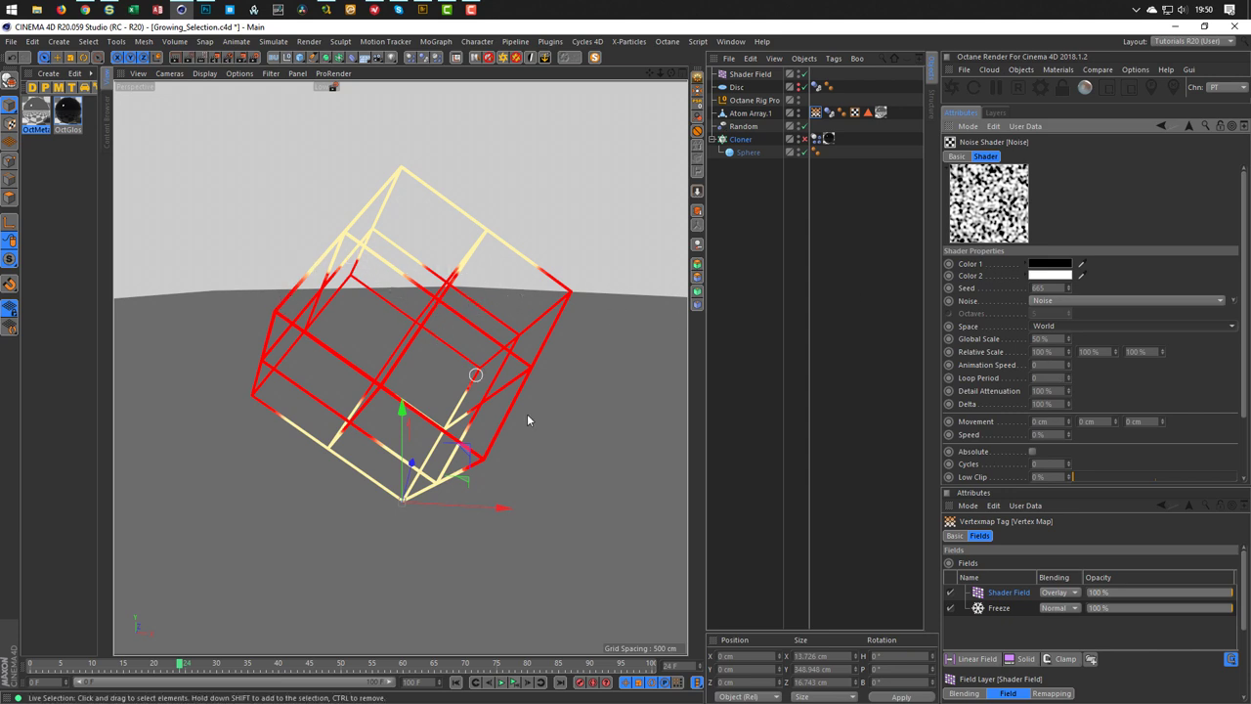
# Set noise Global Scale to 100 % and contrast to about 32 %, previewing playback
pyautogui.click(513, 682)
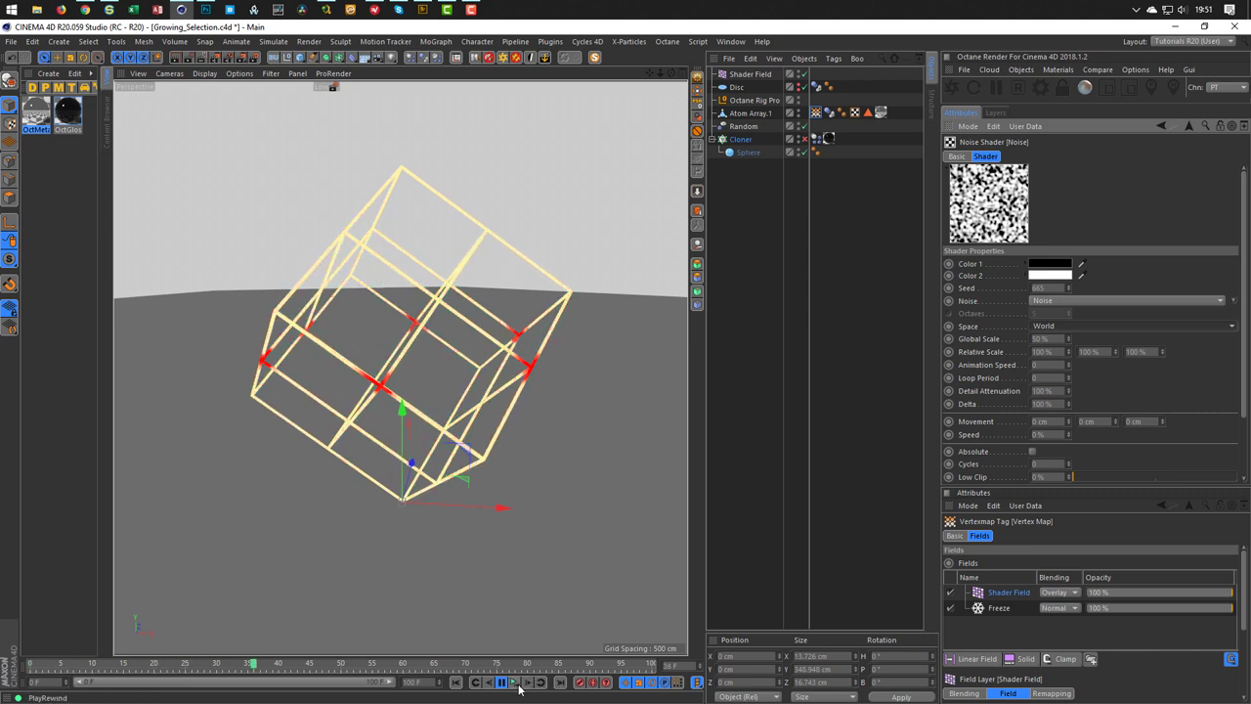
pyautogui.click(541, 682)
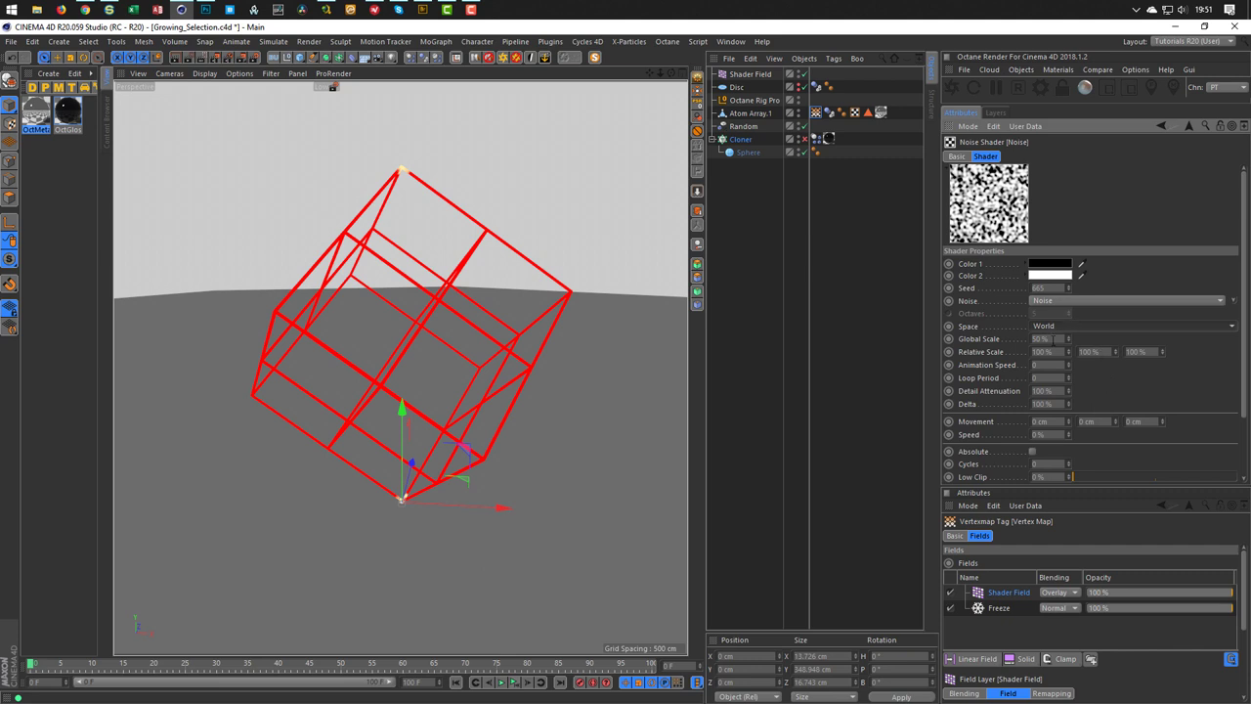
pyautogui.doubleClick(1042, 338)
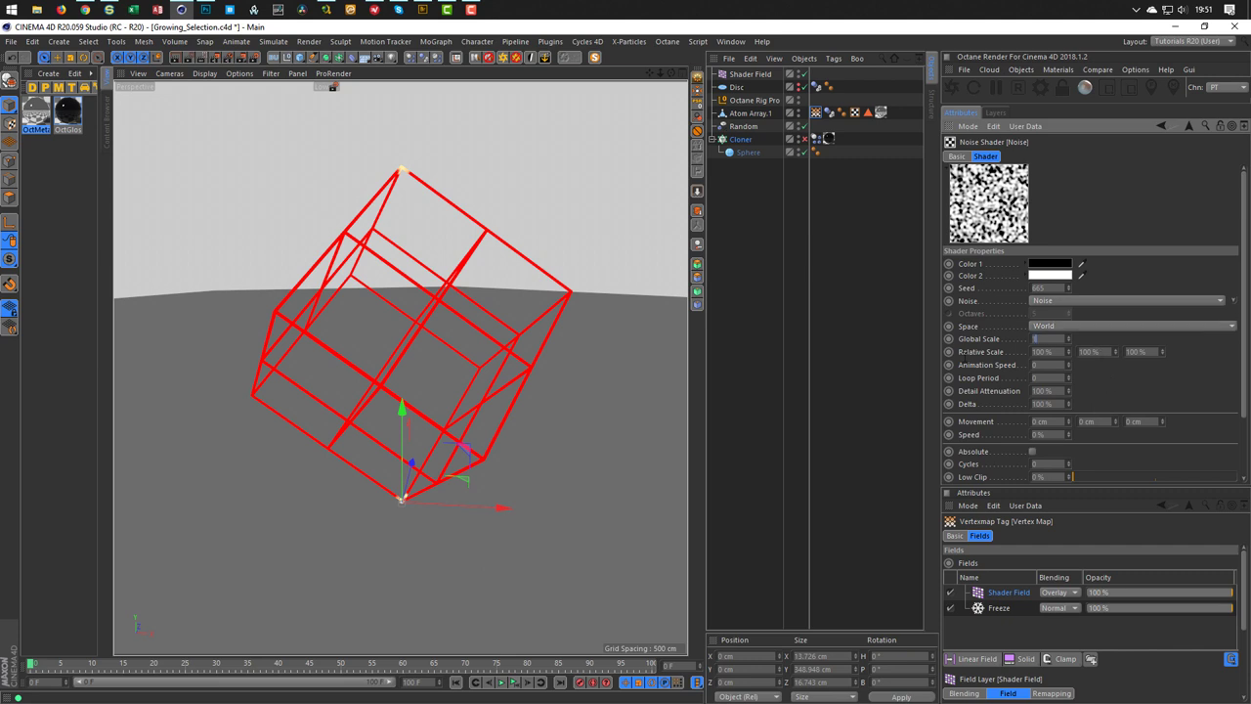
pyautogui.write('100')
pyautogui.press('Return')
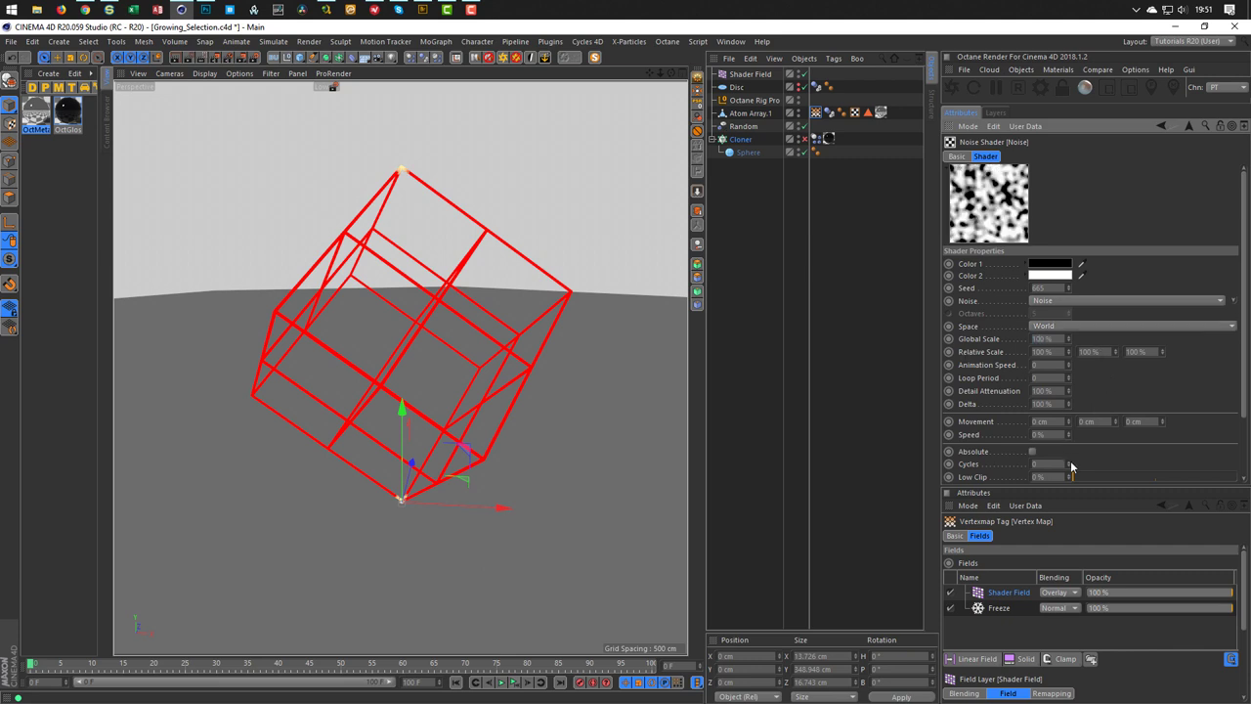
pyautogui.scroll(-3, 1244, 399)
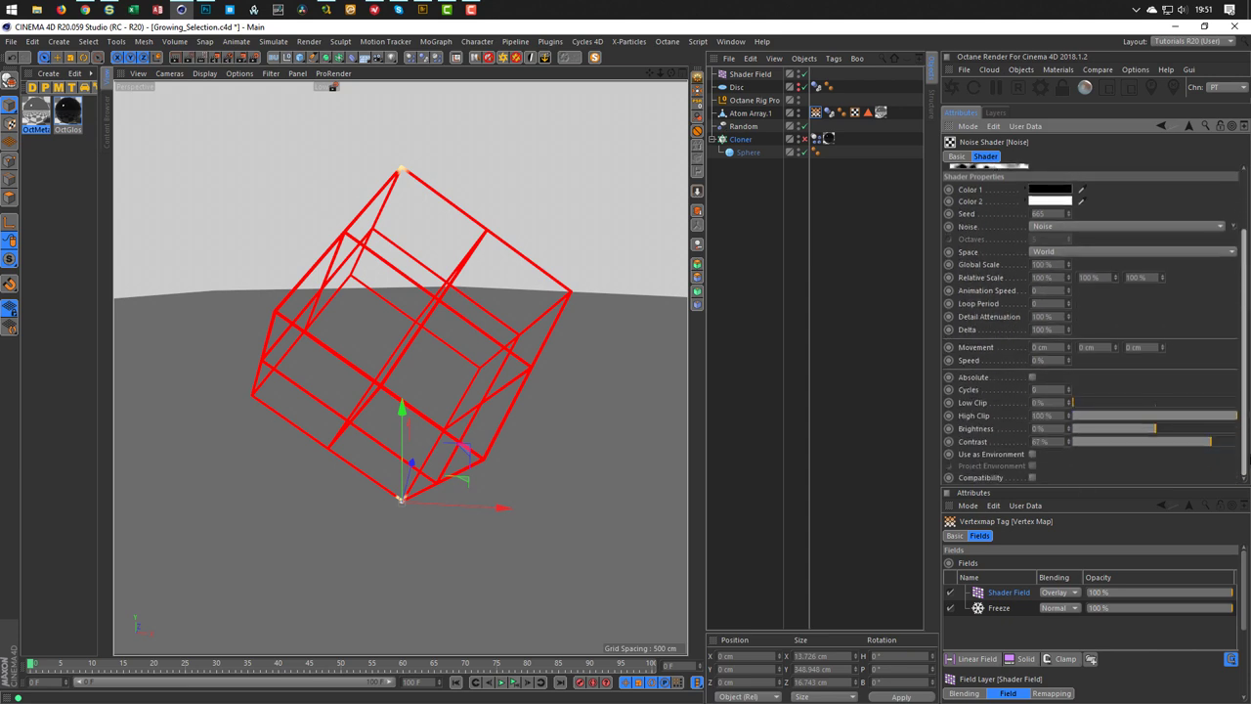
pyautogui.moveTo(1179, 443); pyautogui.dragTo(1183, 443)
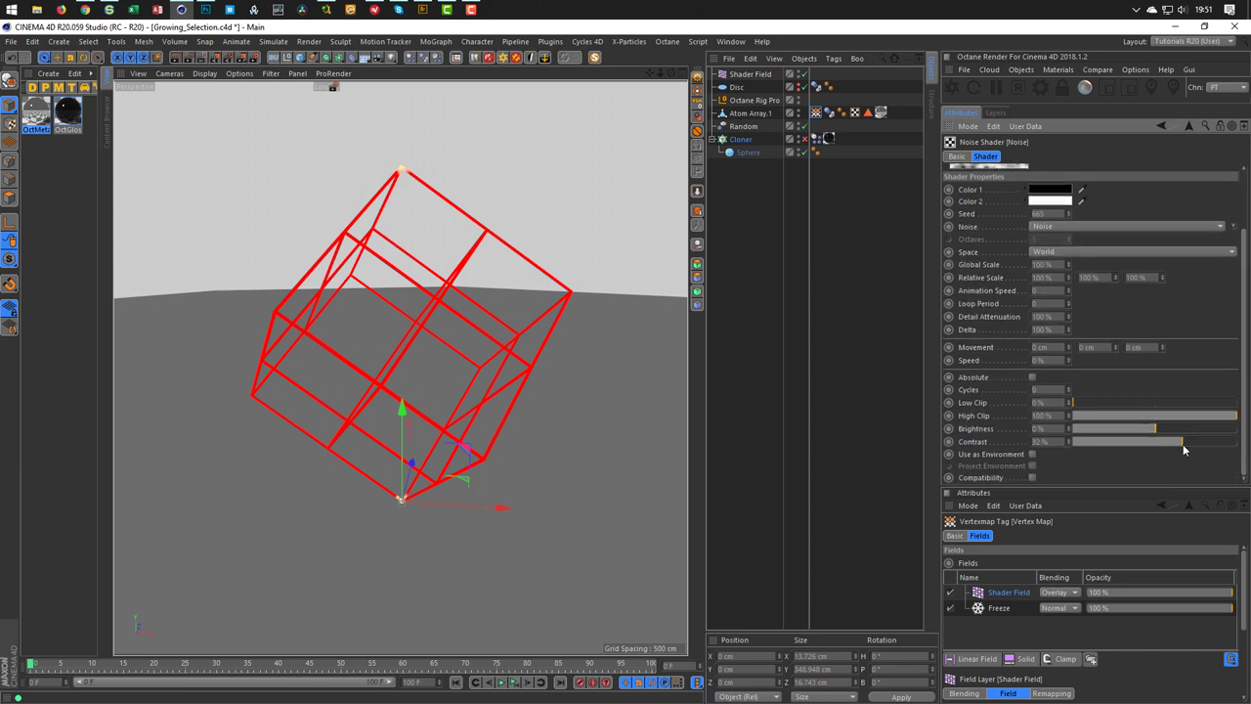
pyautogui.scroll(3, 1246, 355)
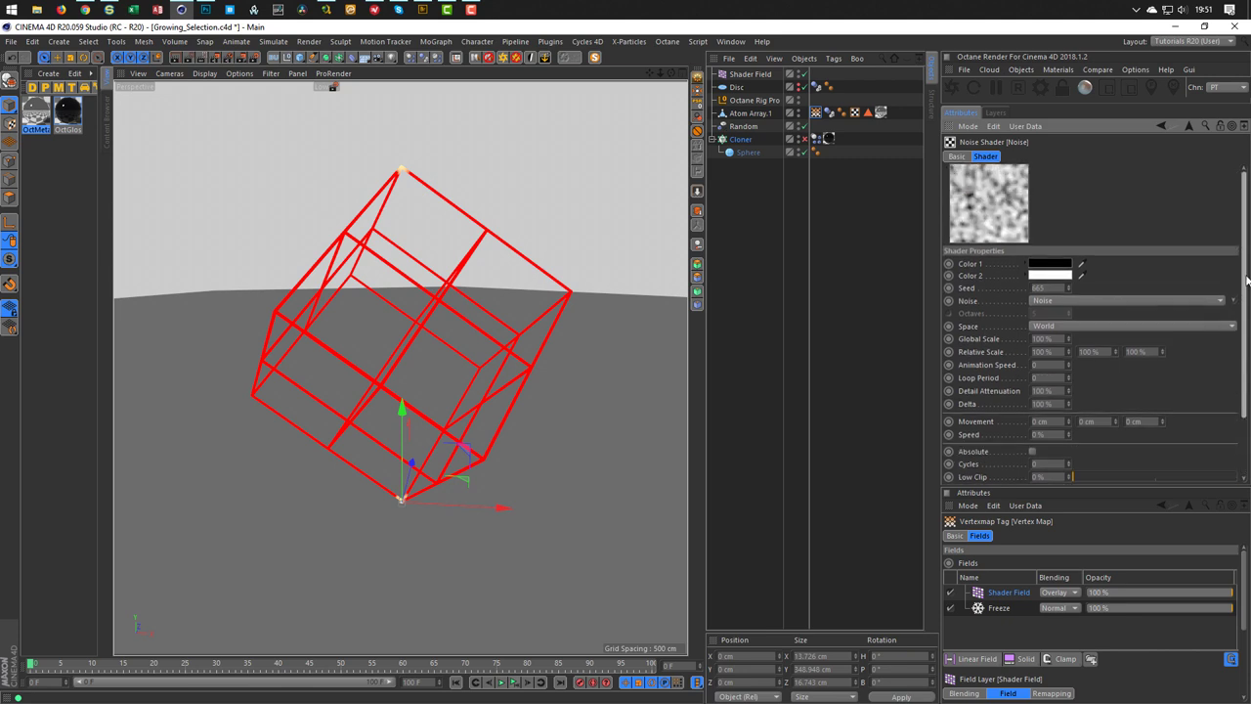
pyautogui.click(513, 683)
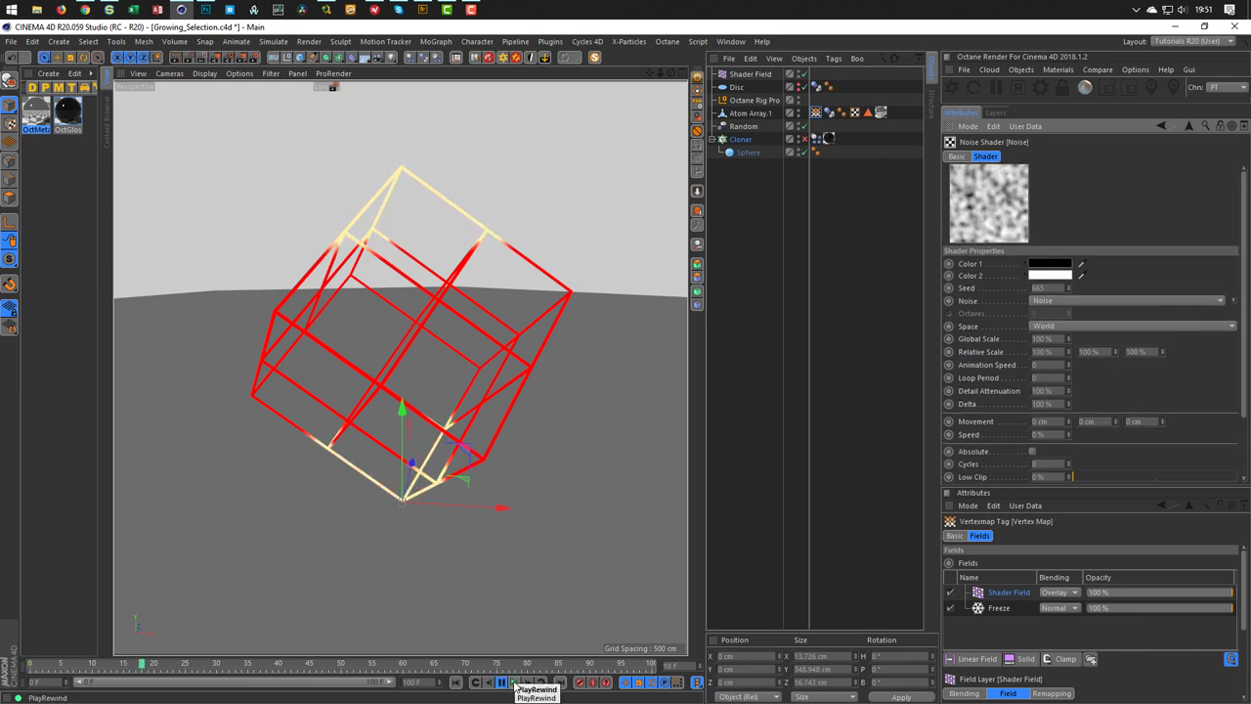
pyautogui.click(513, 682)
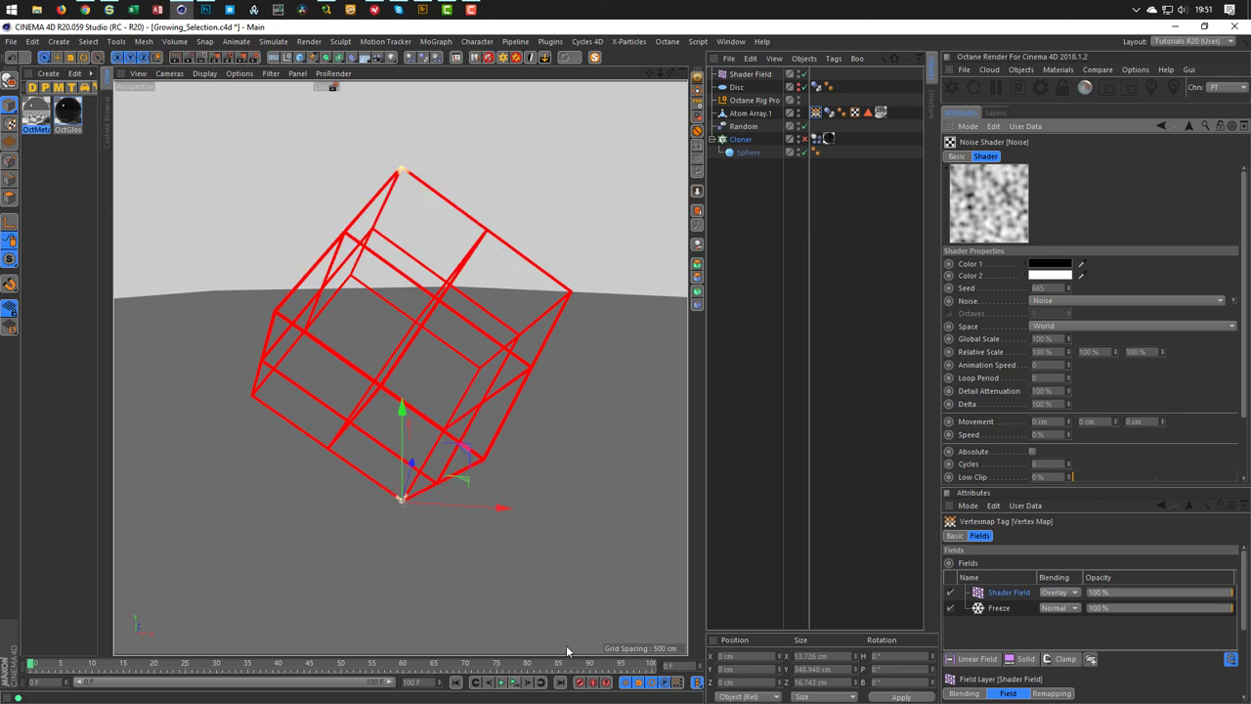
# Change the noise type to Displaced Turbulence and preview the growth
pyautogui.click(1056, 301)
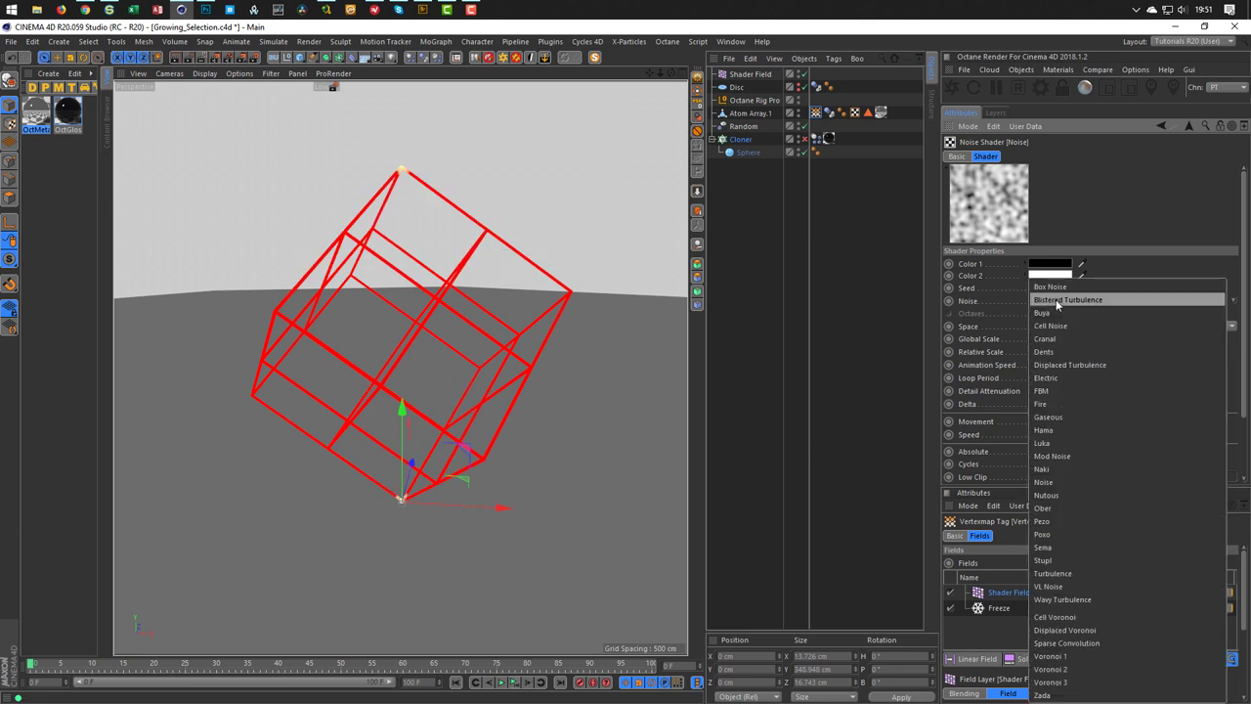
pyautogui.click(1069, 366)
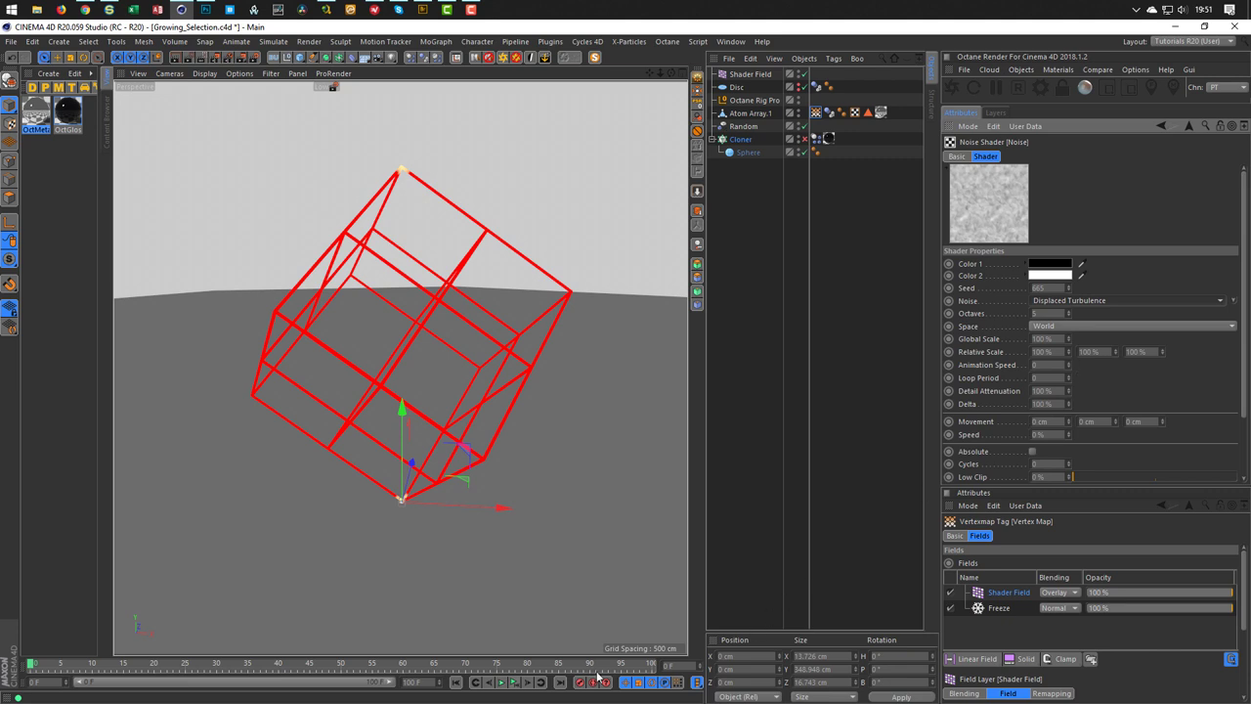
pyautogui.click(506, 684)
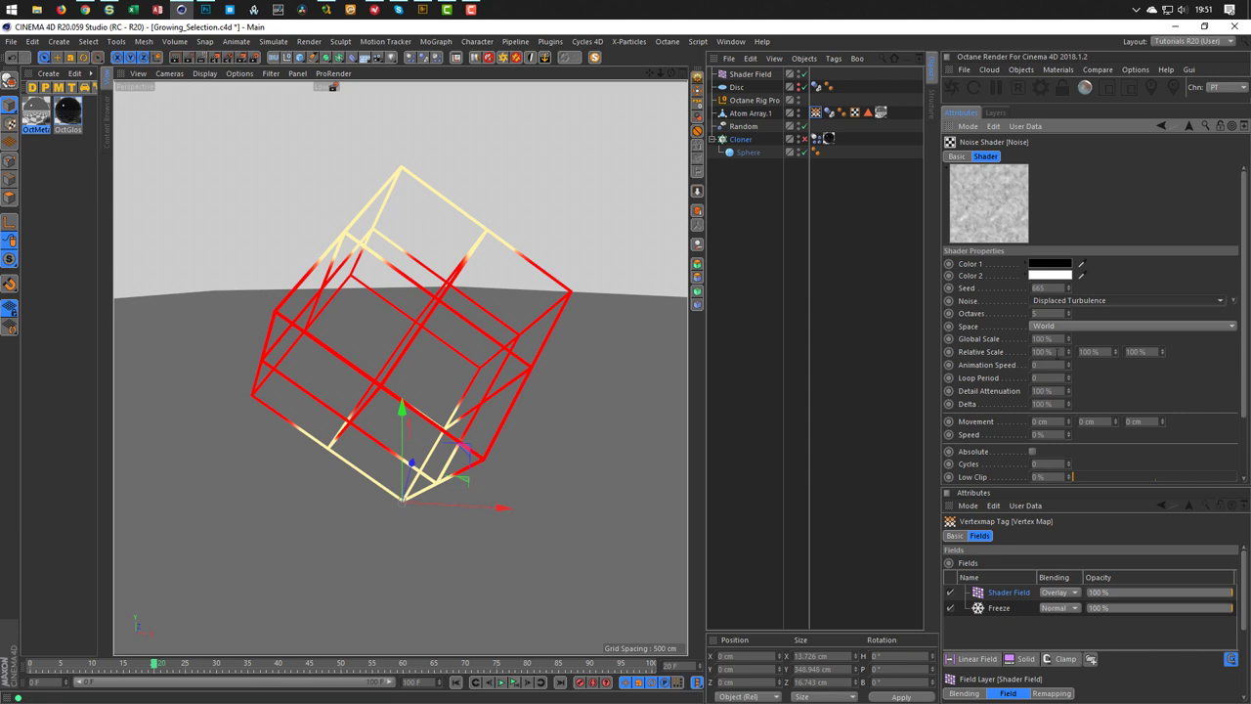
# Try noise Global Scale values 200, 20 and 500 %, settling on 150 %
pyautogui.write('200')
pyautogui.press('Return')
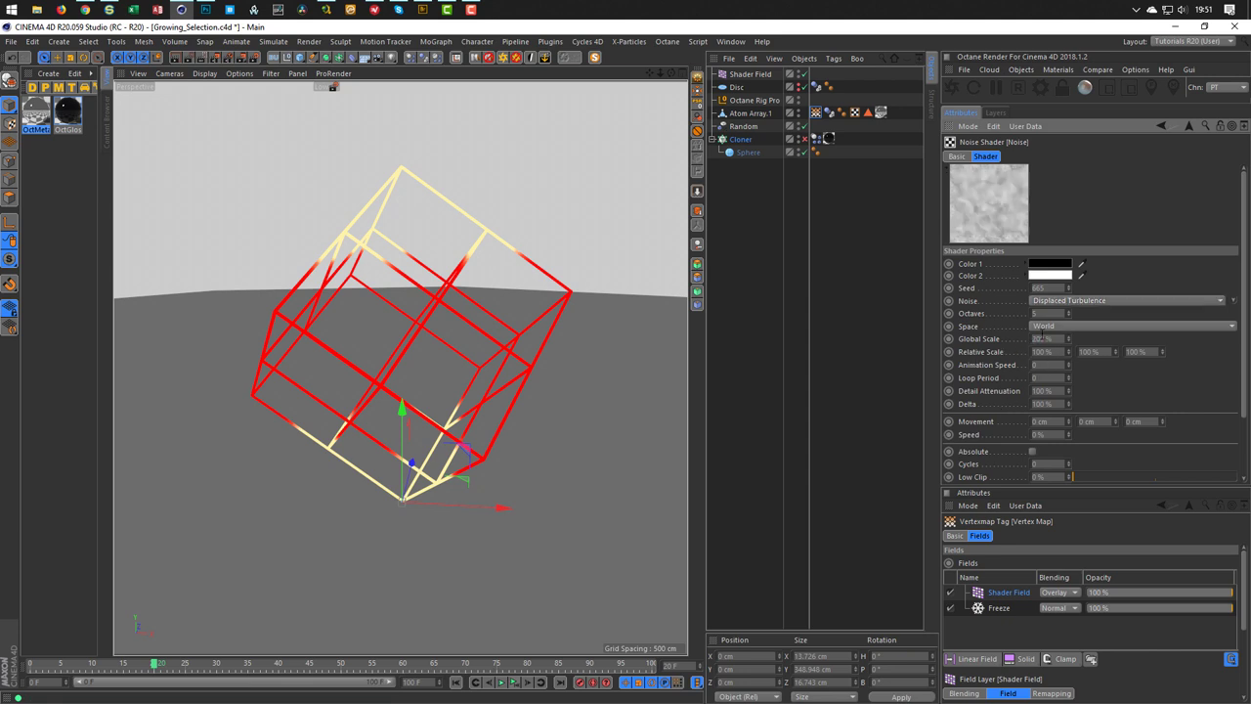
pyautogui.press('BackSpace')
pyautogui.press('Return')
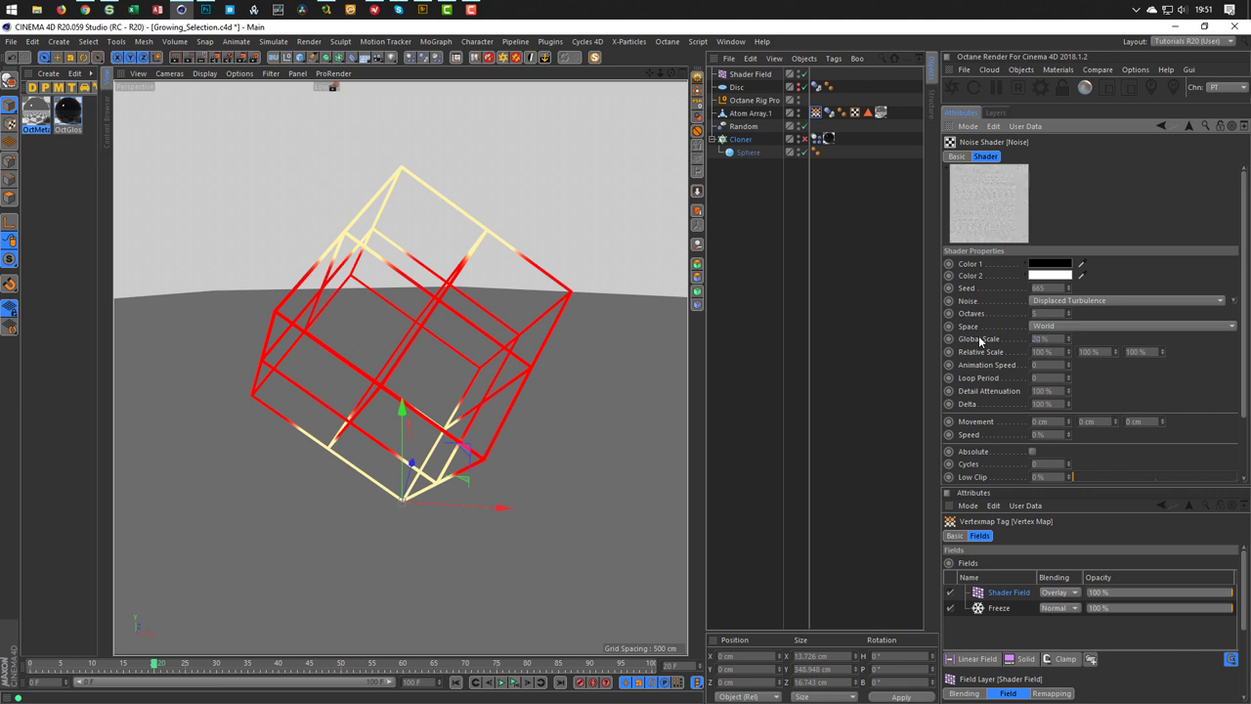
pyautogui.doubleClick(1050, 338)
pyautogui.write('500')
pyautogui.press('Return')
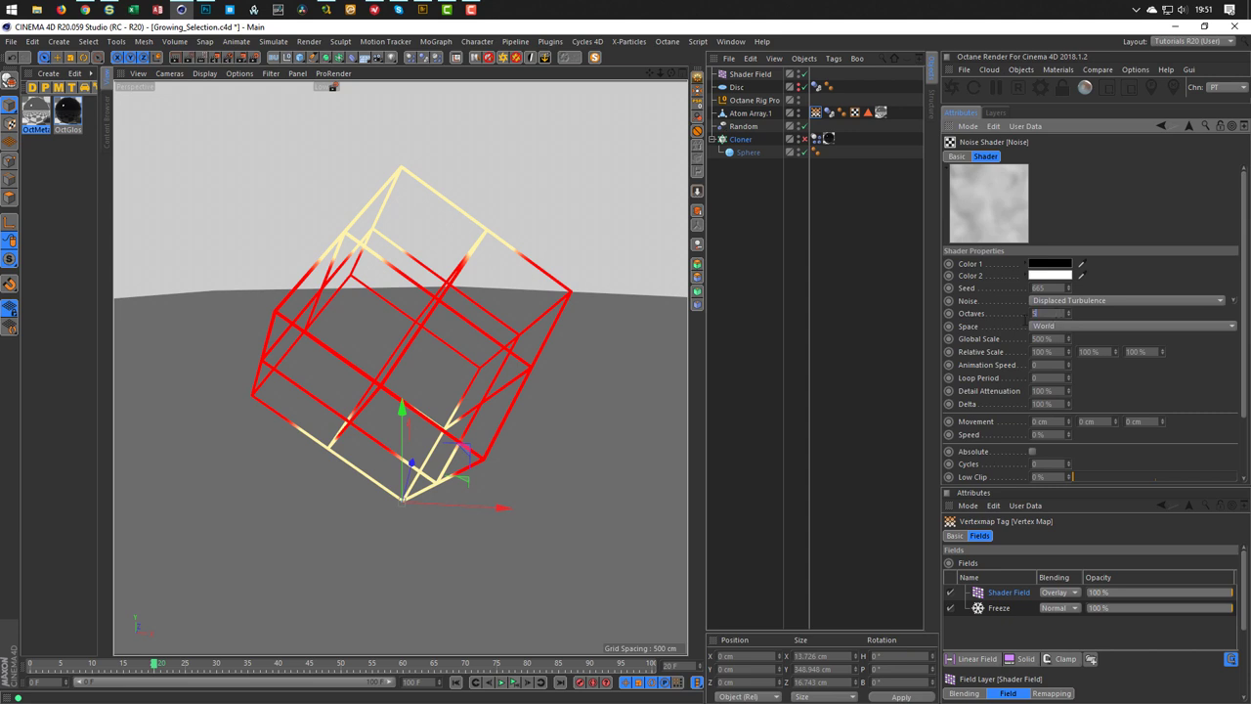
pyautogui.doubleClick(1052, 339)
pyautogui.write('150')
pyautogui.press('Return')
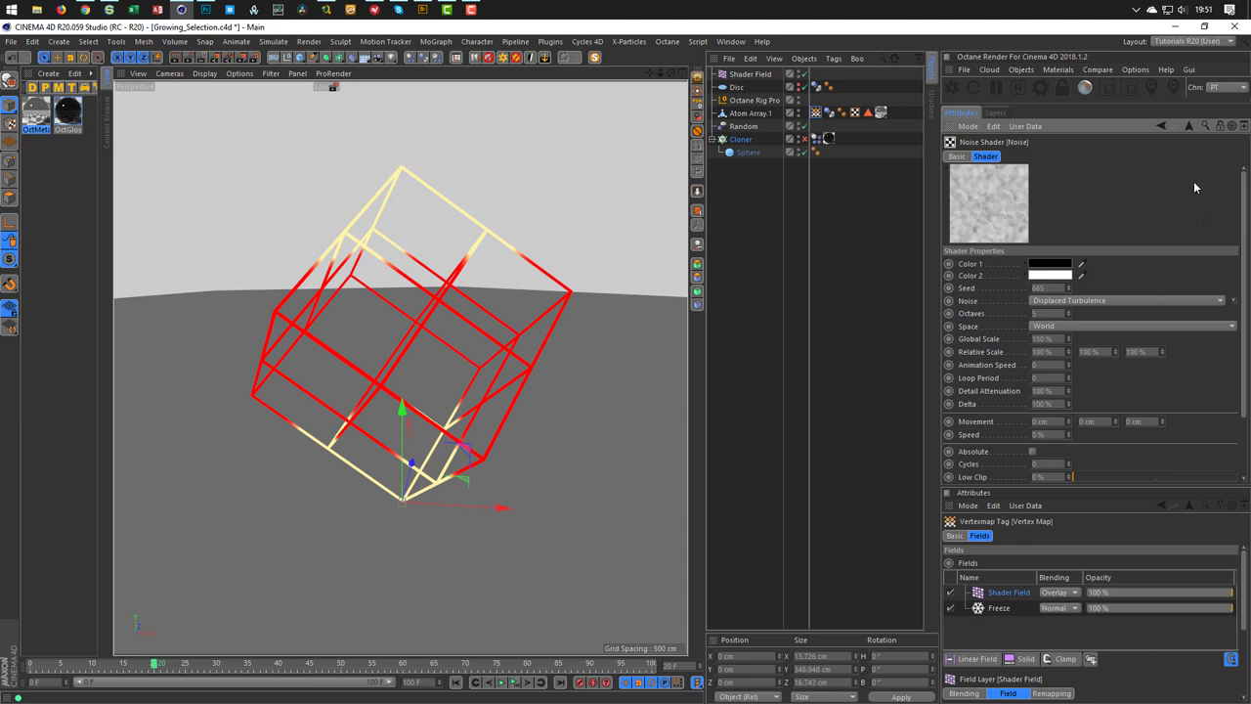
# Preview the Shader Field blended as Subtract, then as Max
pyautogui.click(1161, 126)
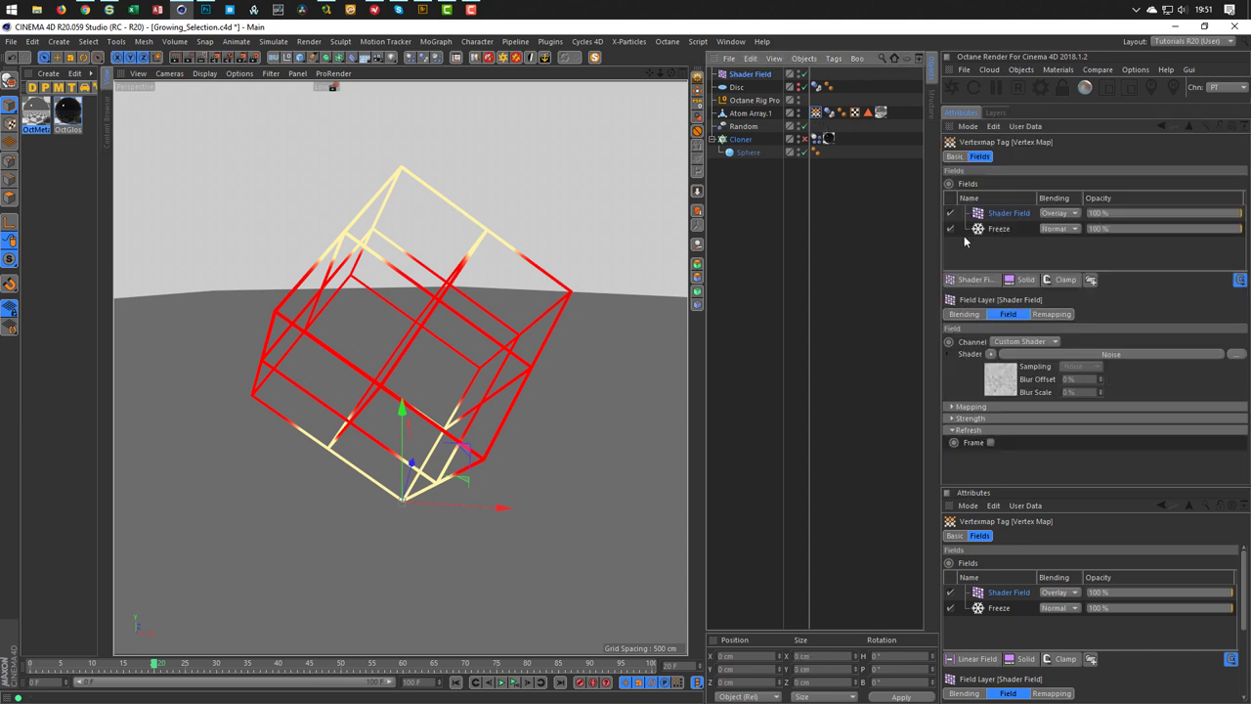
pyautogui.click(1068, 219)
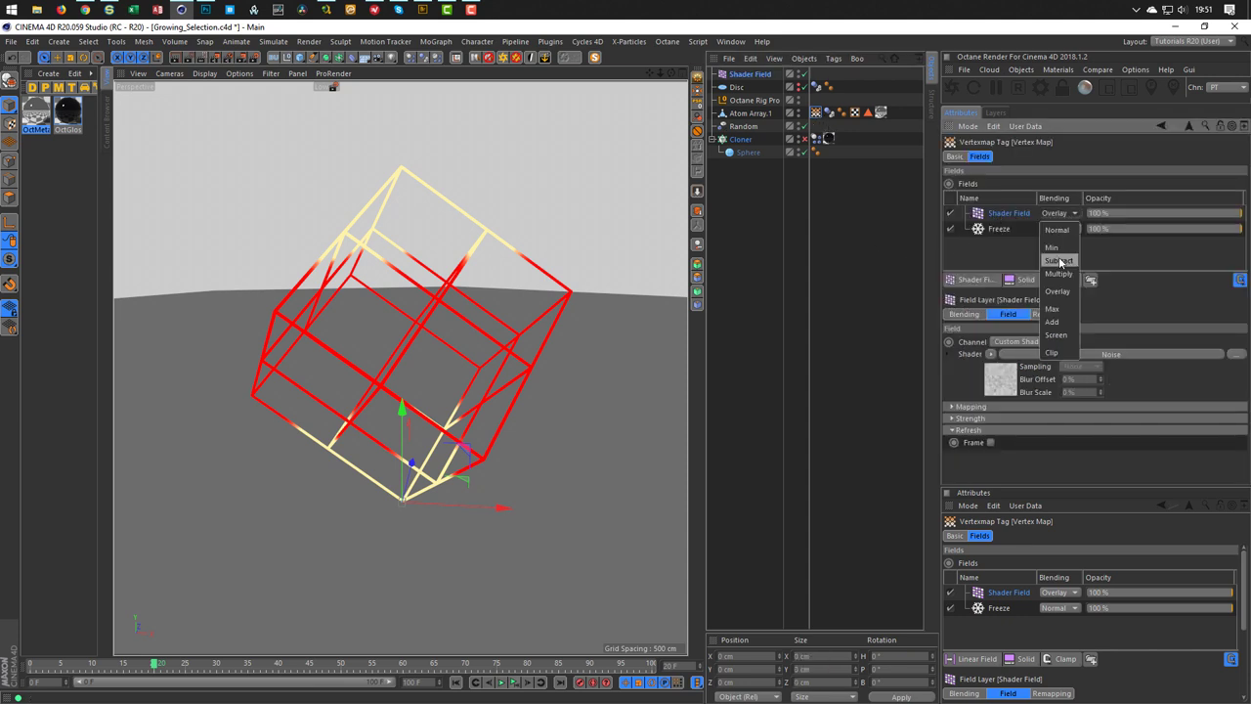
pyautogui.click(1059, 256)
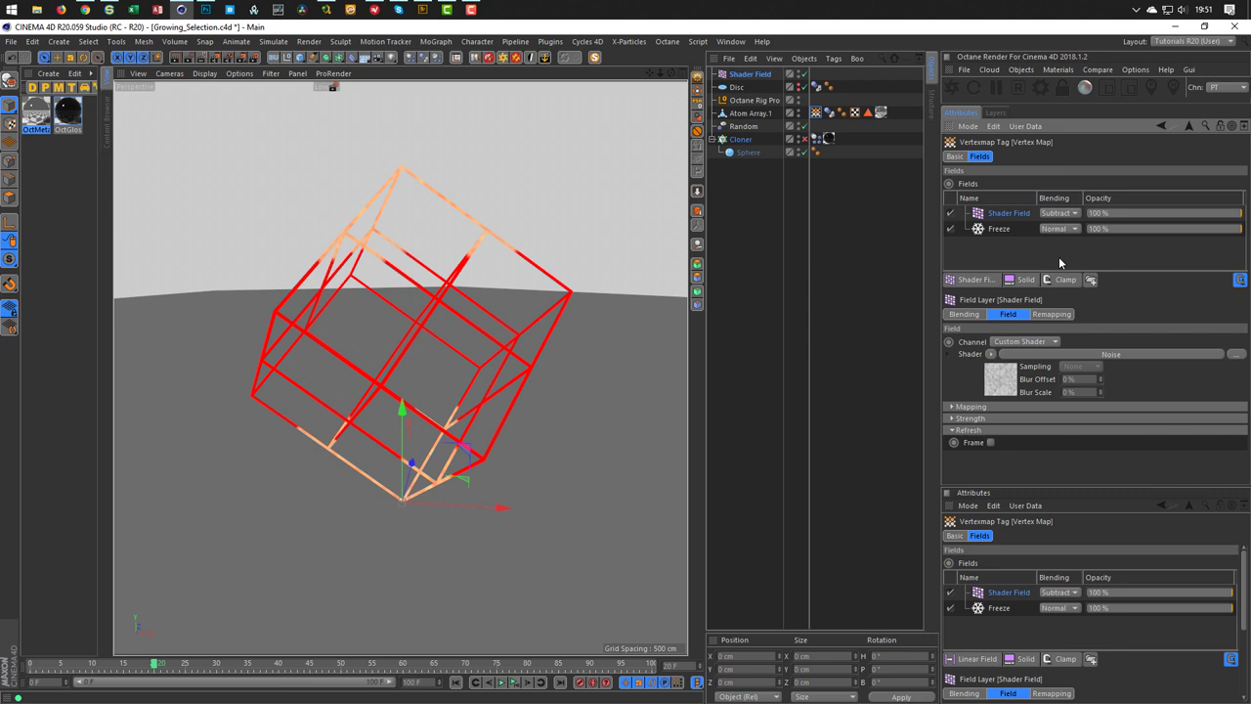
pyautogui.click(517, 682)
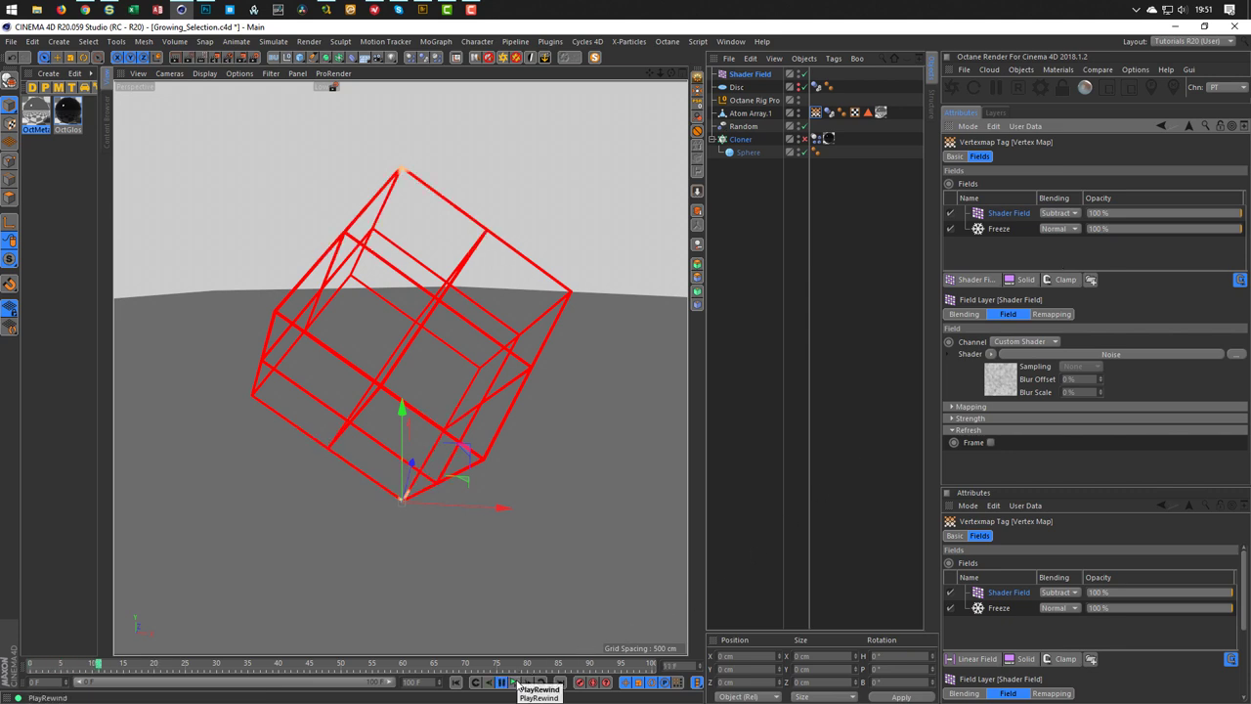
pyautogui.click(509, 682)
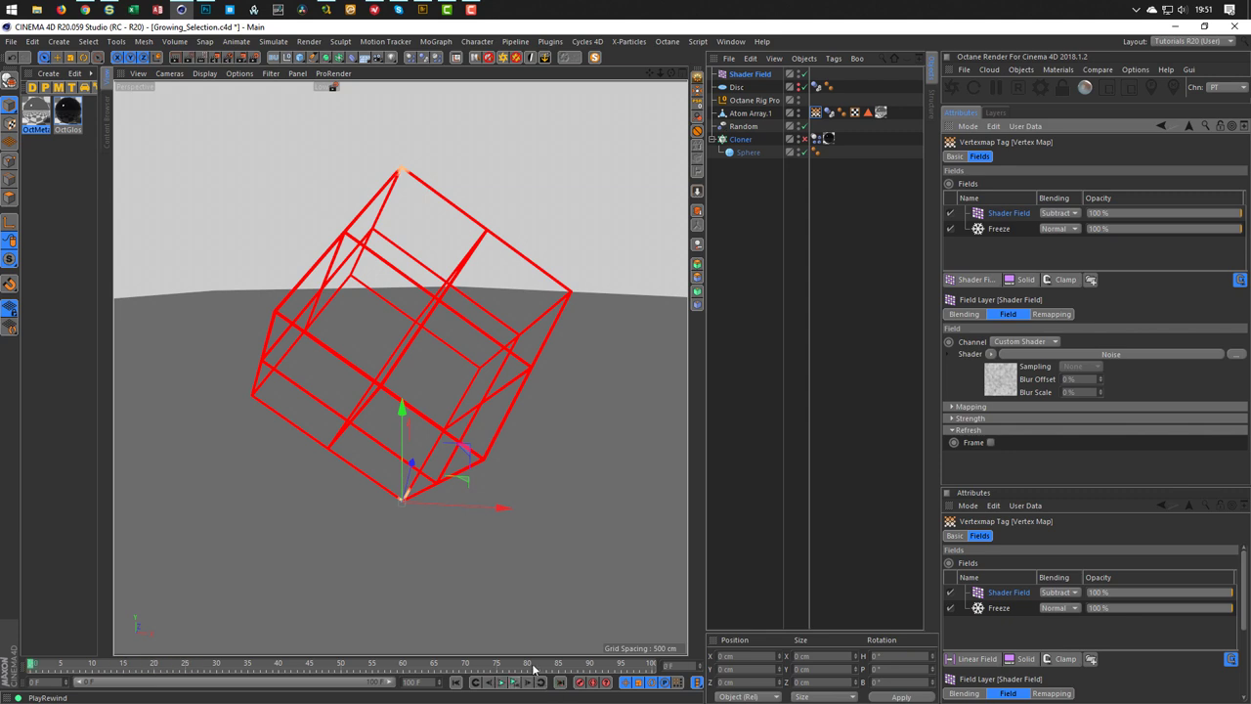
pyautogui.click(1064, 214)
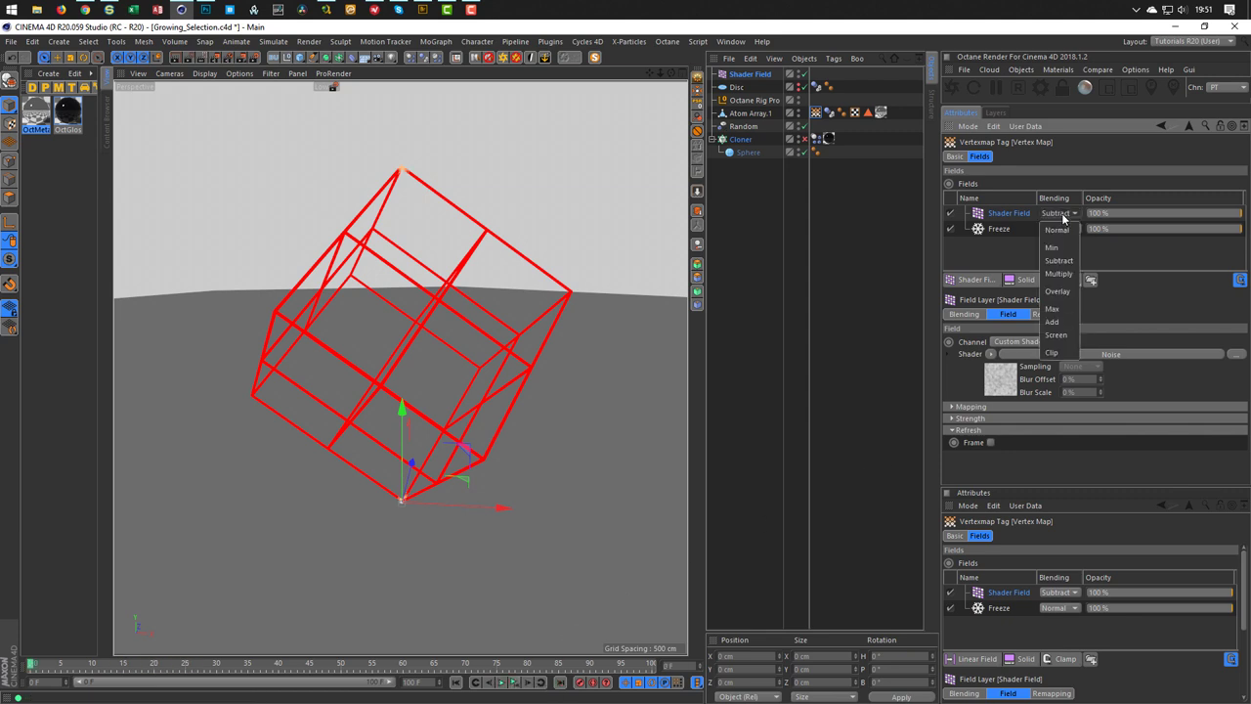
pyautogui.click(1052, 309)
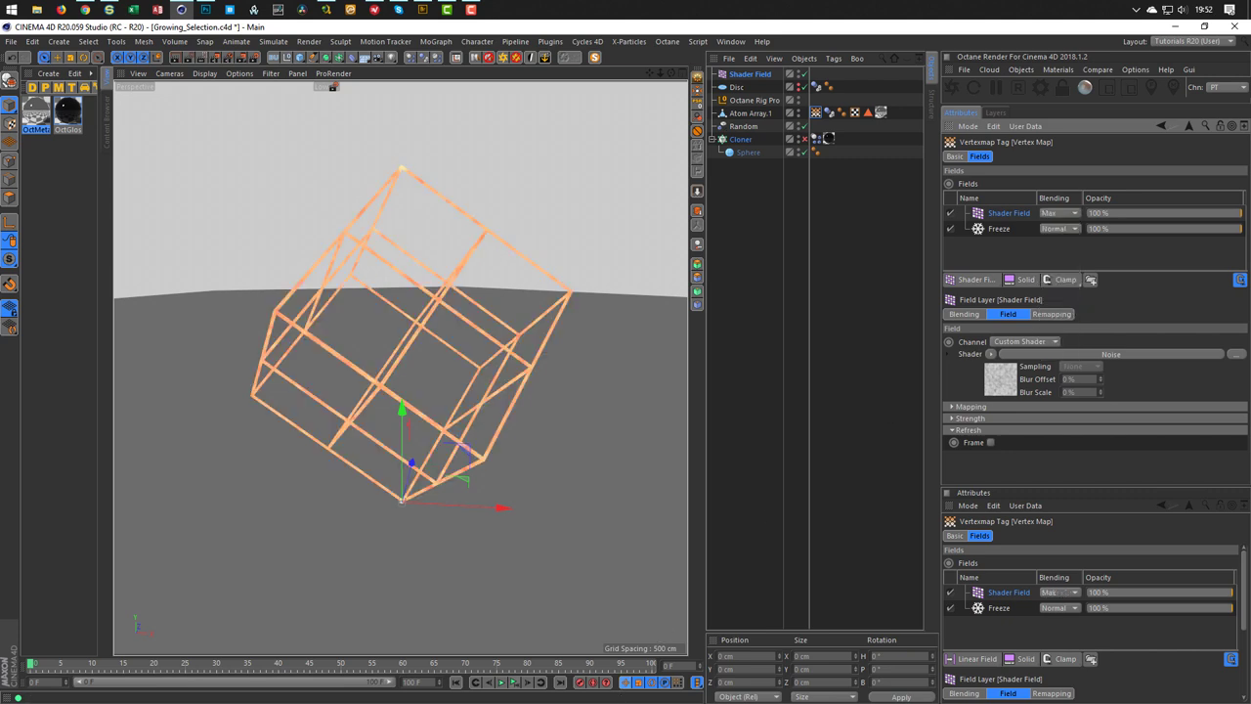
pyautogui.click(513, 683)
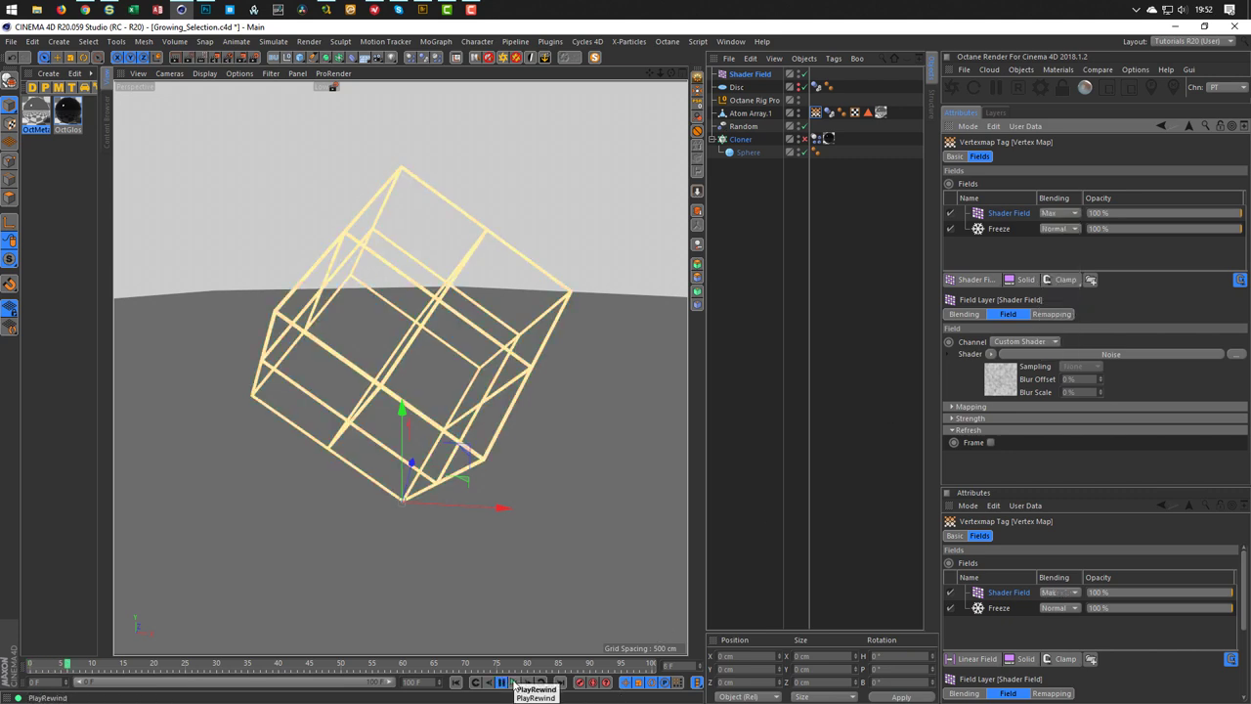
pyautogui.click(502, 683)
# Preview Screen and Add blending, then set the Shader Field blending to Clip
pyautogui.click(1069, 213)
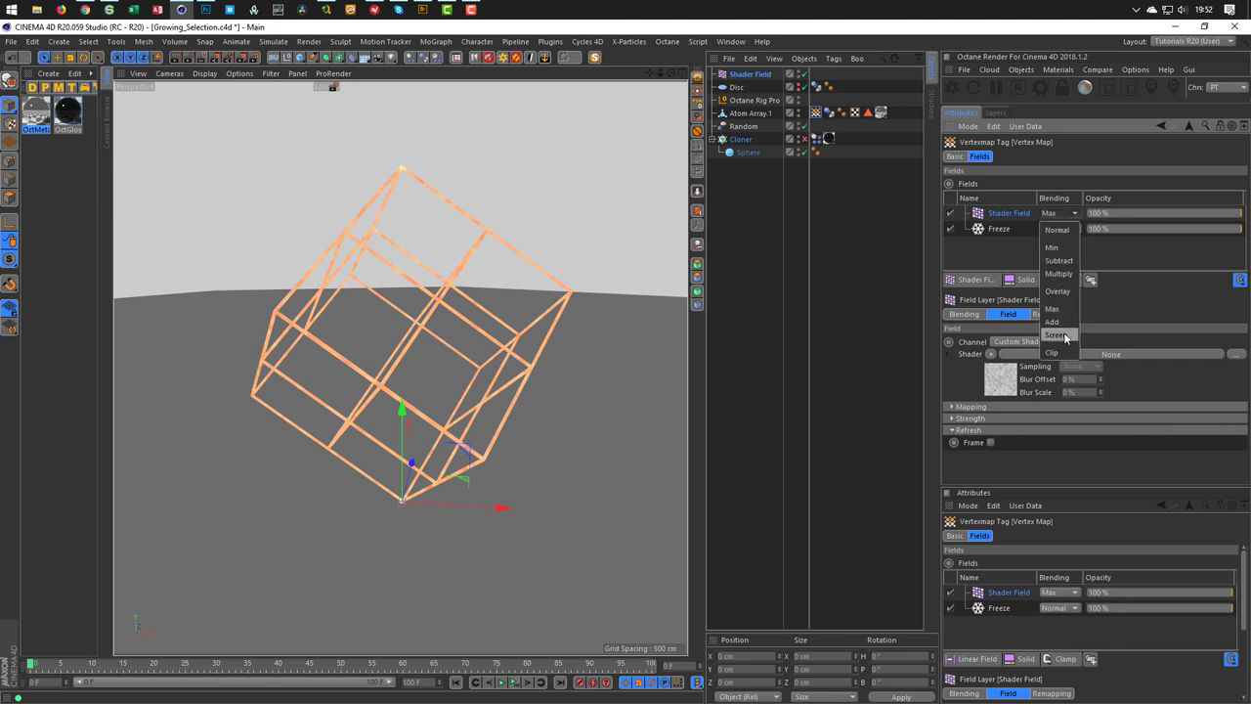
pyautogui.click(1057, 335)
pyautogui.click(512, 682)
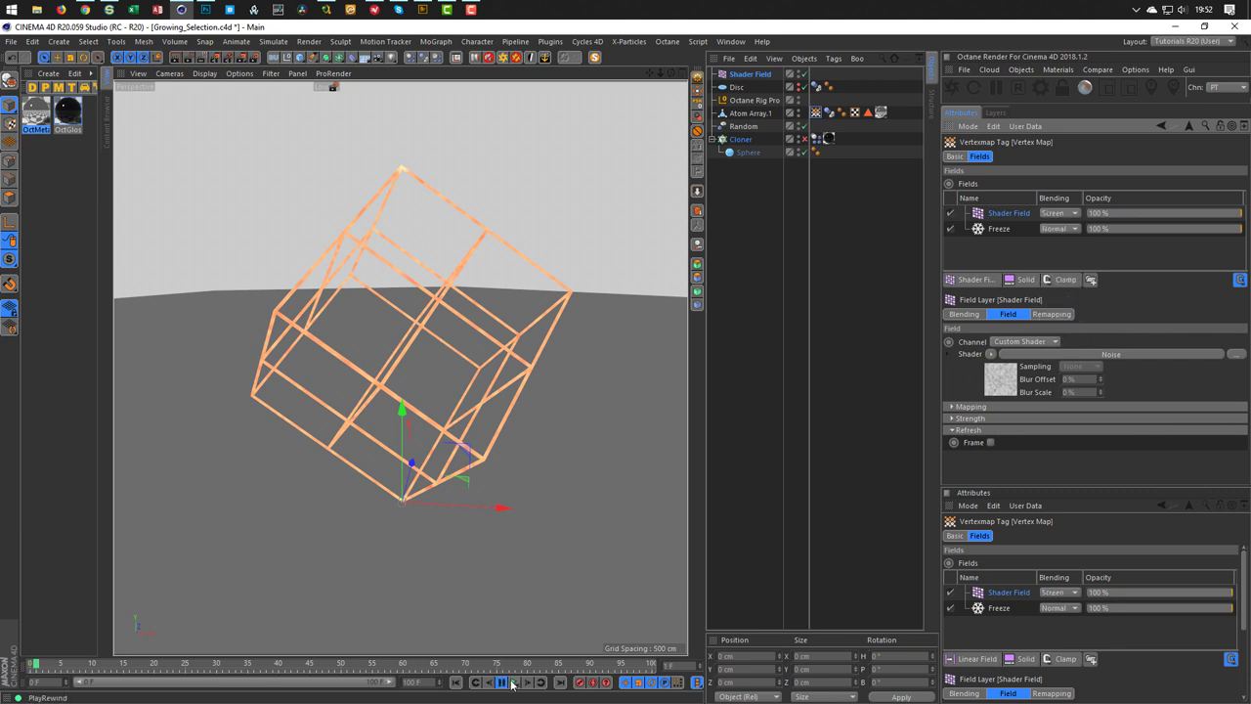
pyautogui.click(512, 682)
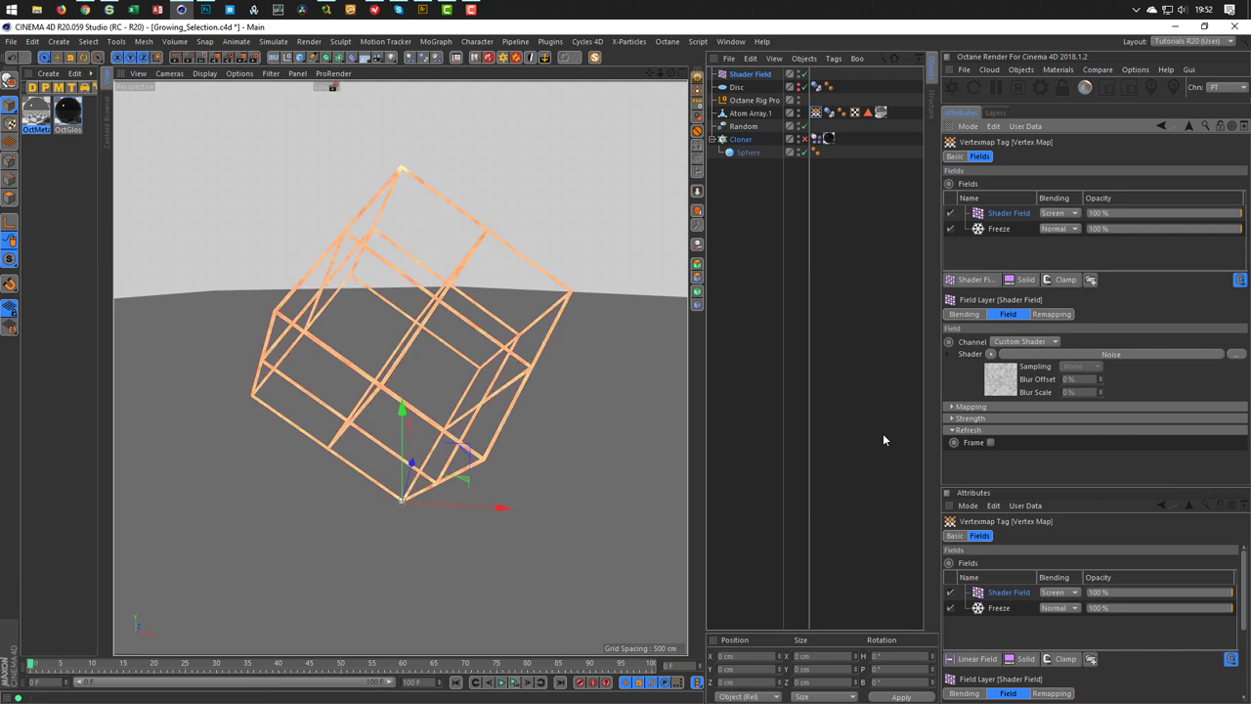
pyautogui.click(1072, 214)
pyautogui.click(1065, 321)
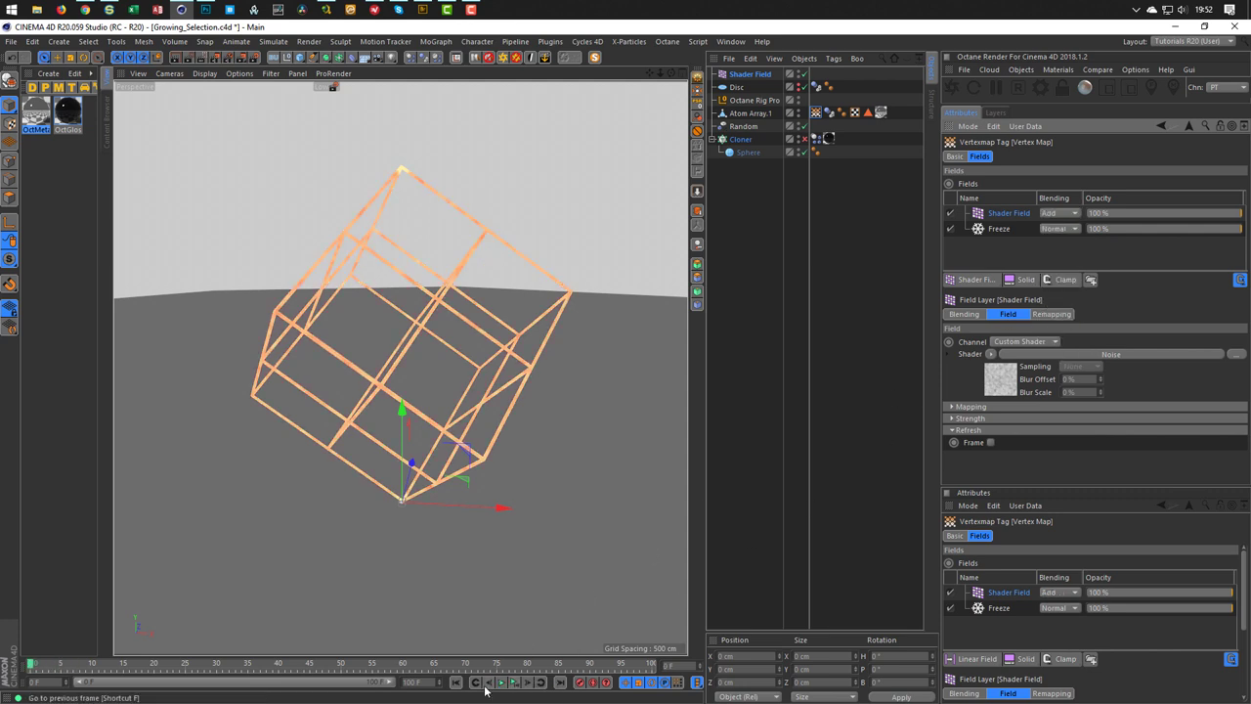
pyautogui.click(512, 682)
pyautogui.click(513, 682)
pyautogui.click(1072, 213)
pyautogui.click(1060, 343)
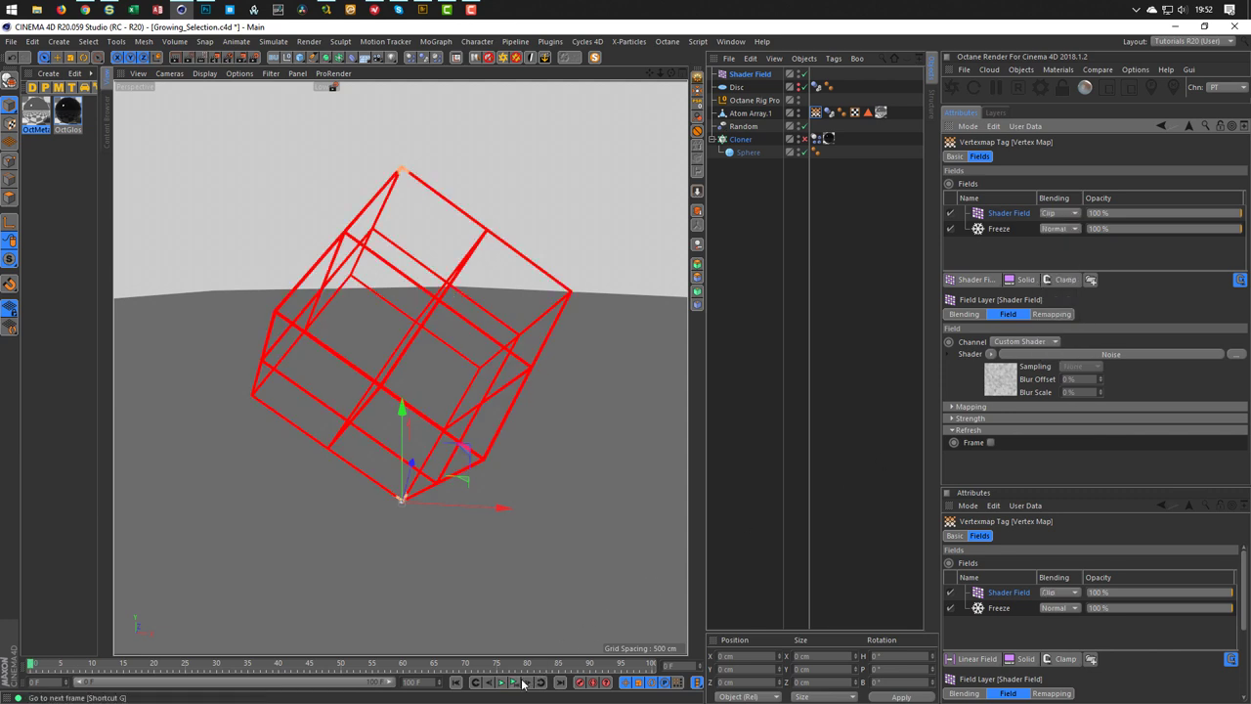
pyautogui.click(512, 683)
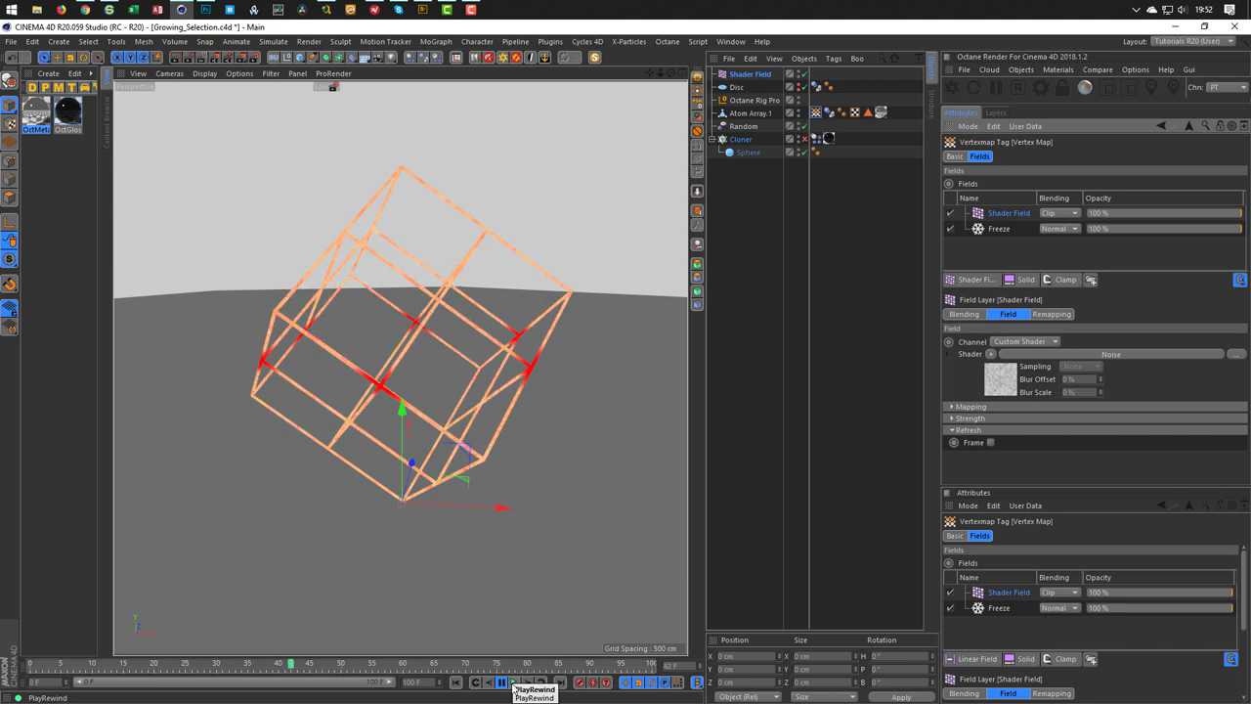
pyautogui.click(512, 682)
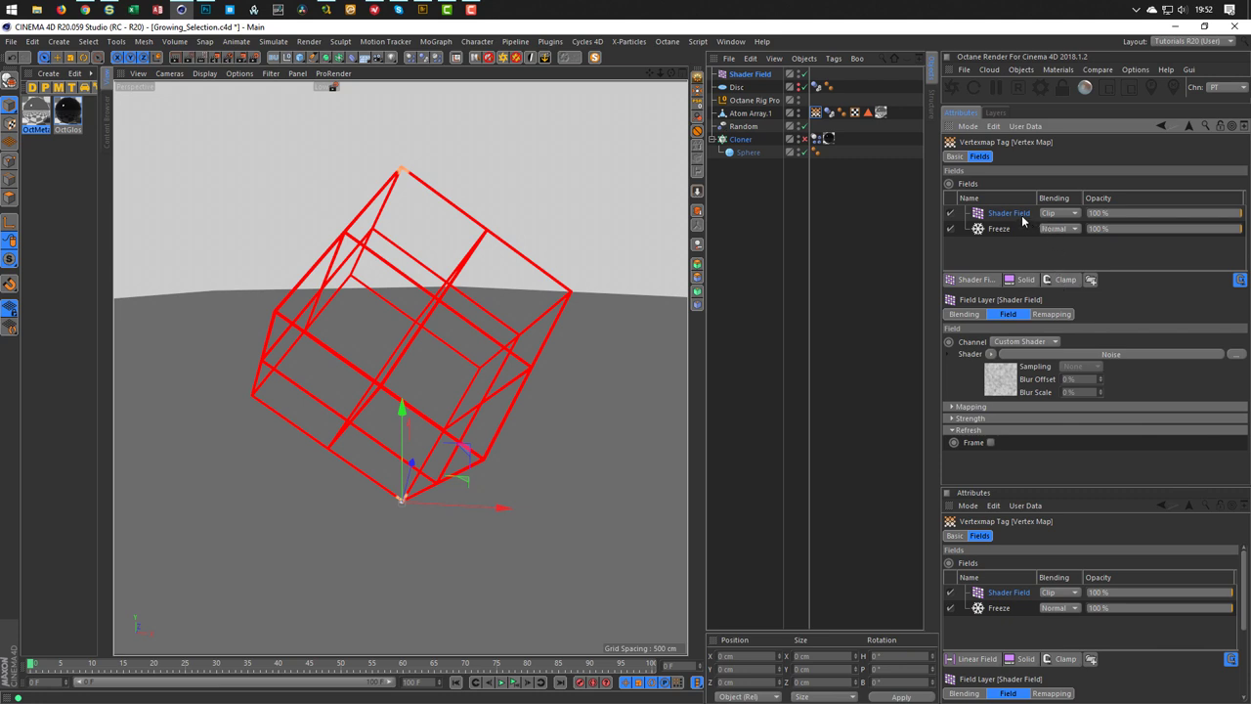
# Set the noise shader's Global Scale to 300 % and raise its Contrast from 32 % to about 77 %
pyautogui.click(952, 354)
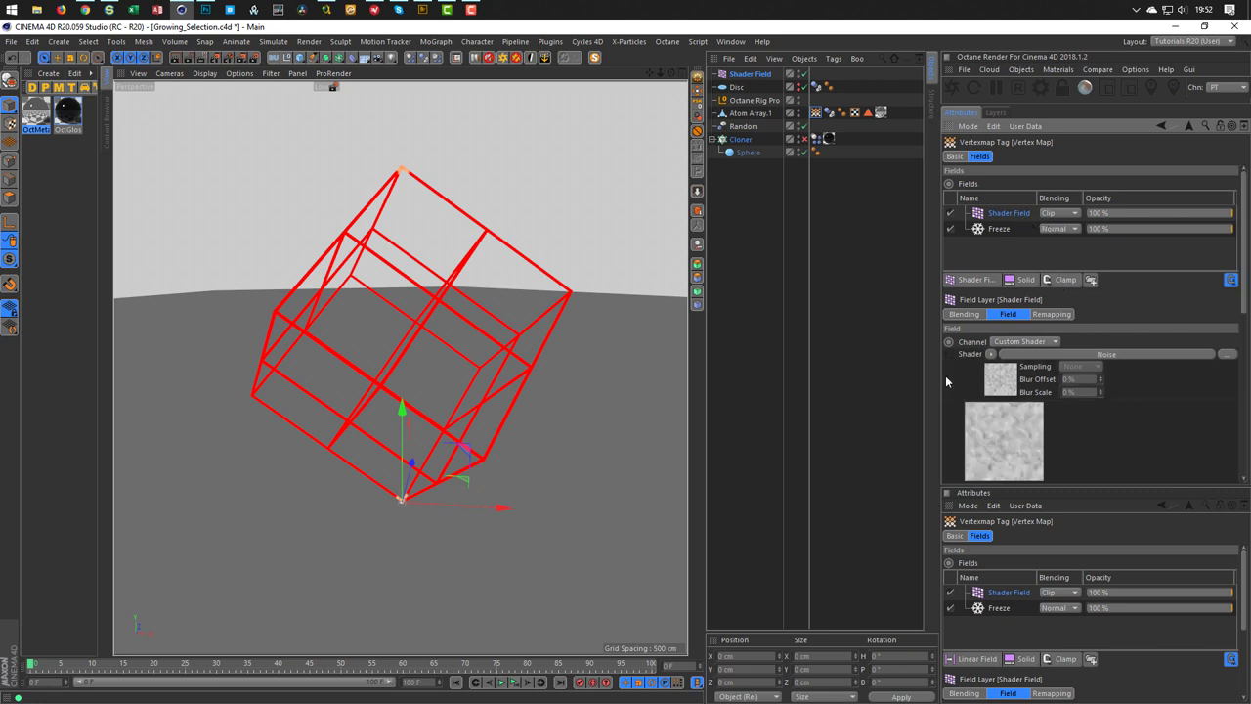
pyautogui.scroll(-10, 1117, 466)
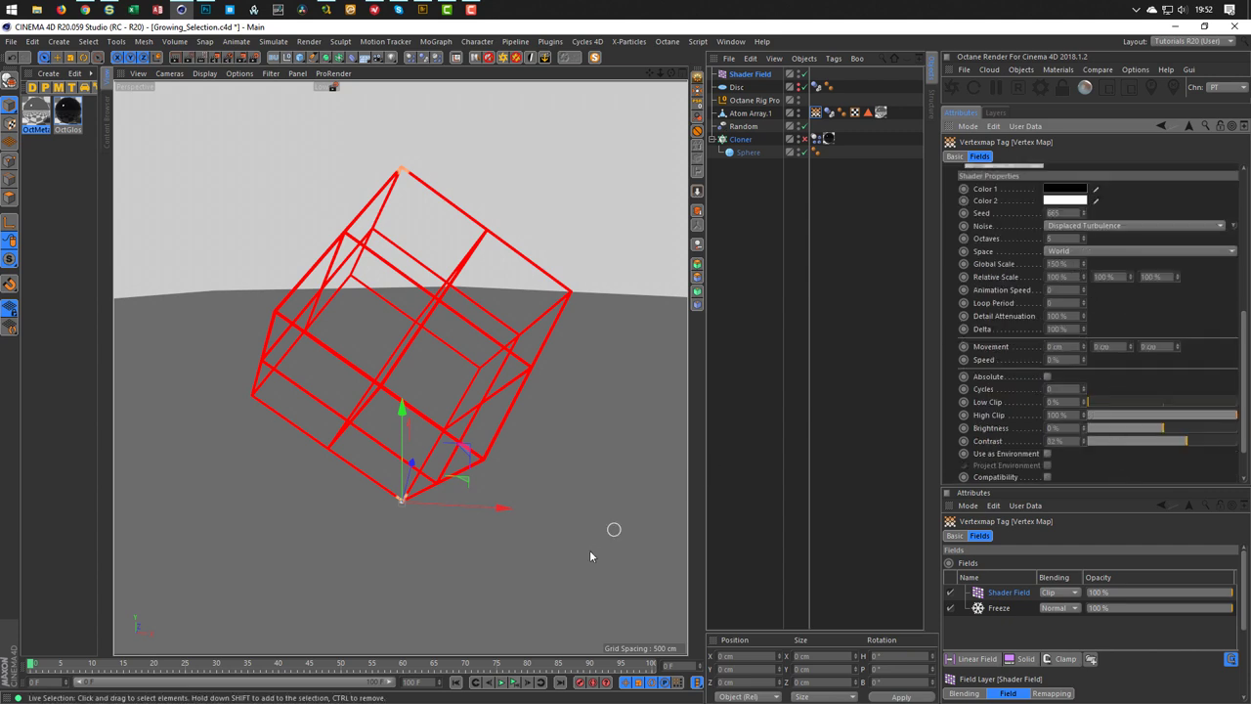
pyautogui.click(500, 682)
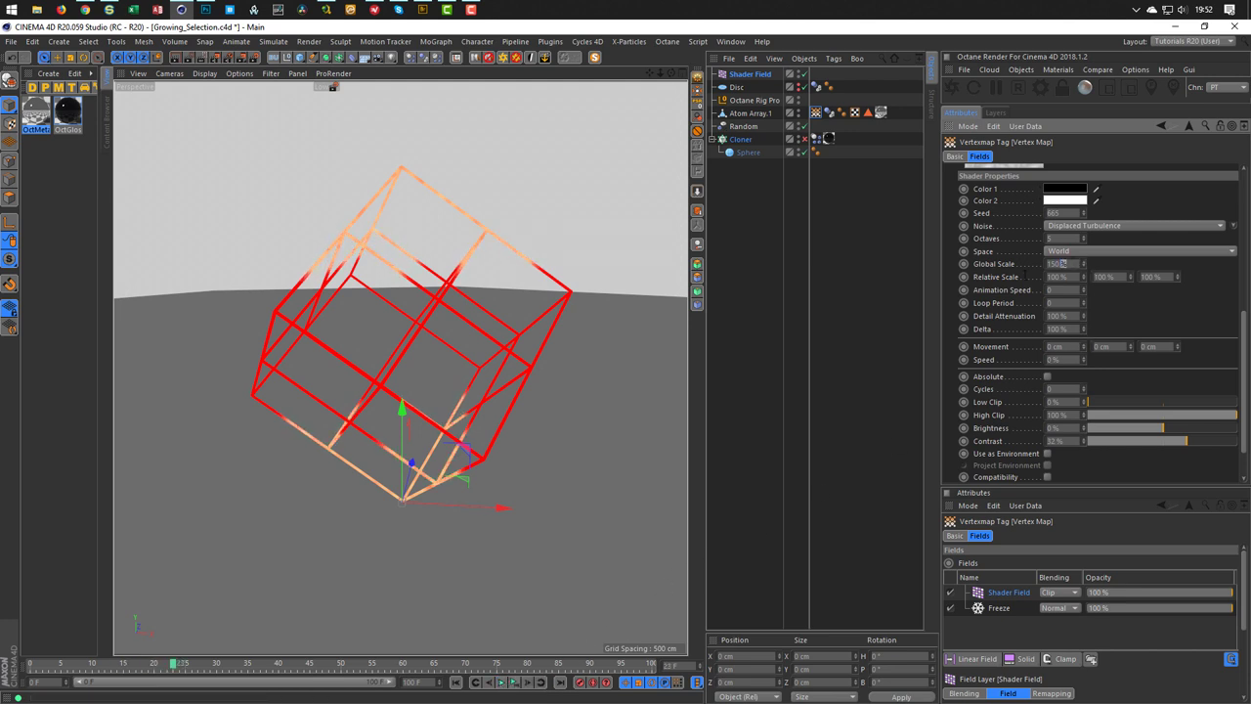
pyautogui.write('300')
pyautogui.press('Return')
pyautogui.moveTo(1208, 445); pyautogui.dragTo(1220, 447)
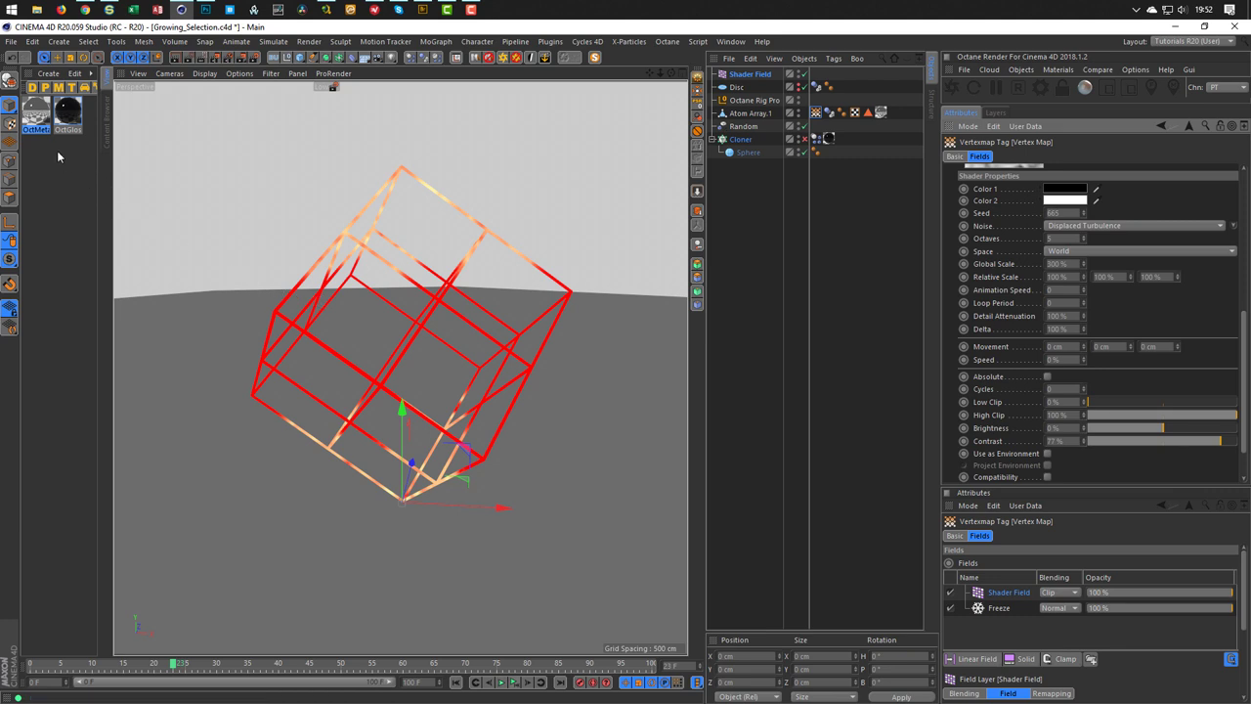
pyautogui.click(9, 105)
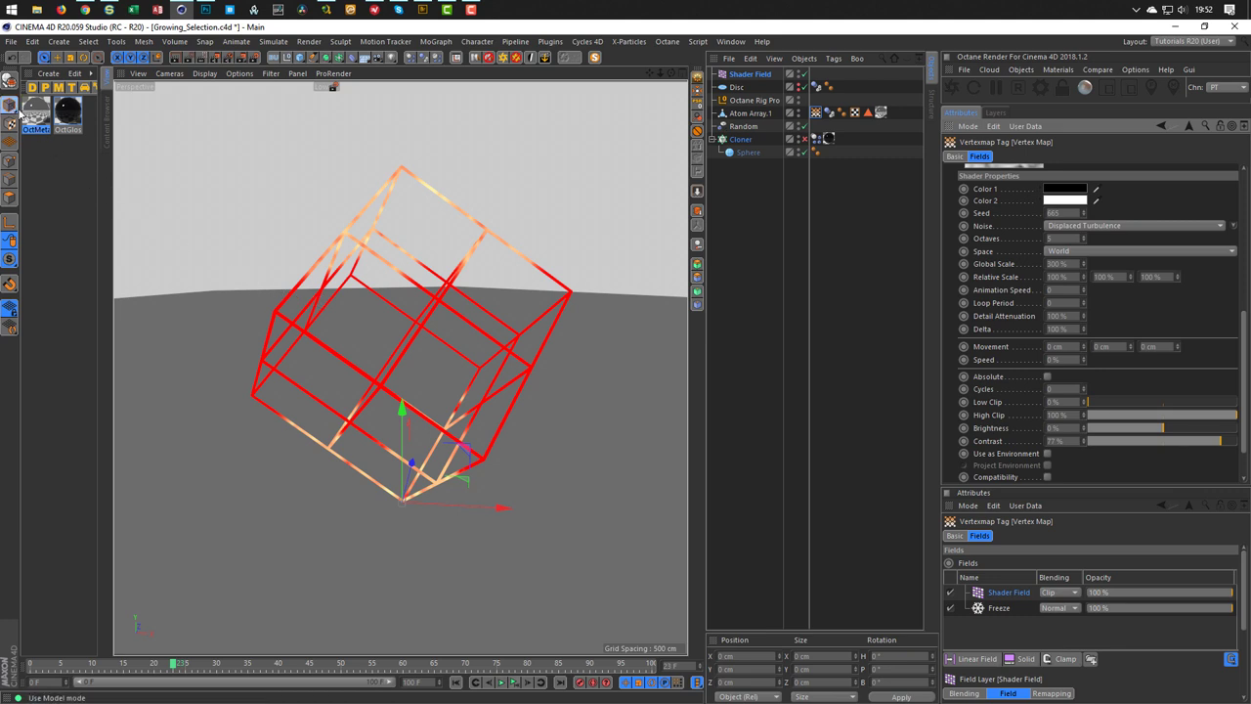
pyautogui.click(799, 140)
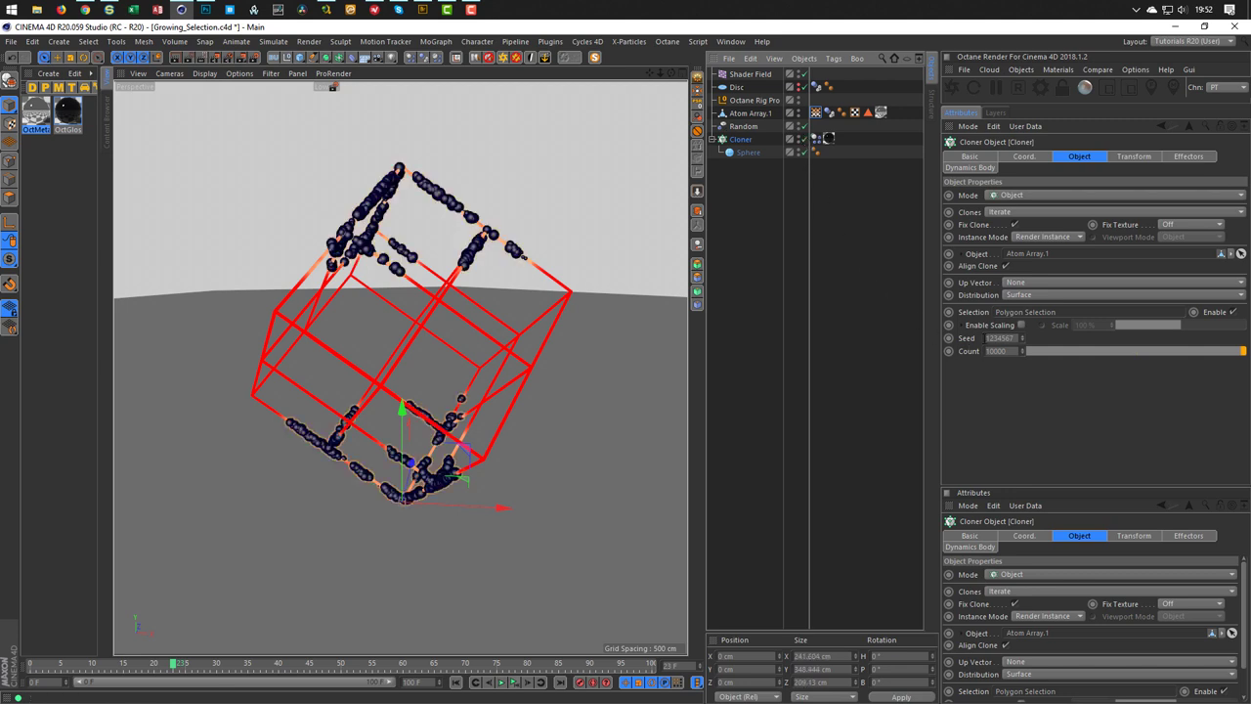
# Set the Cloner's Count to 5000 and preview the clones growing
pyautogui.doubleClick(1013, 349)
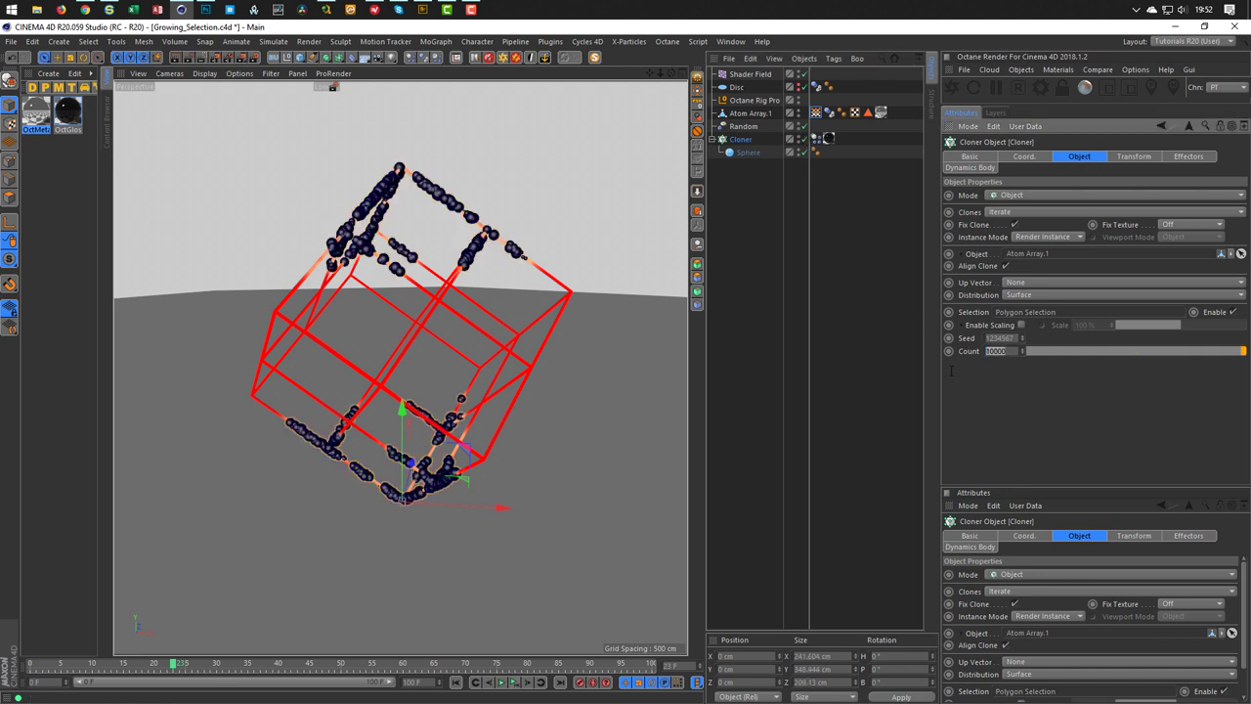
pyautogui.write('5000')
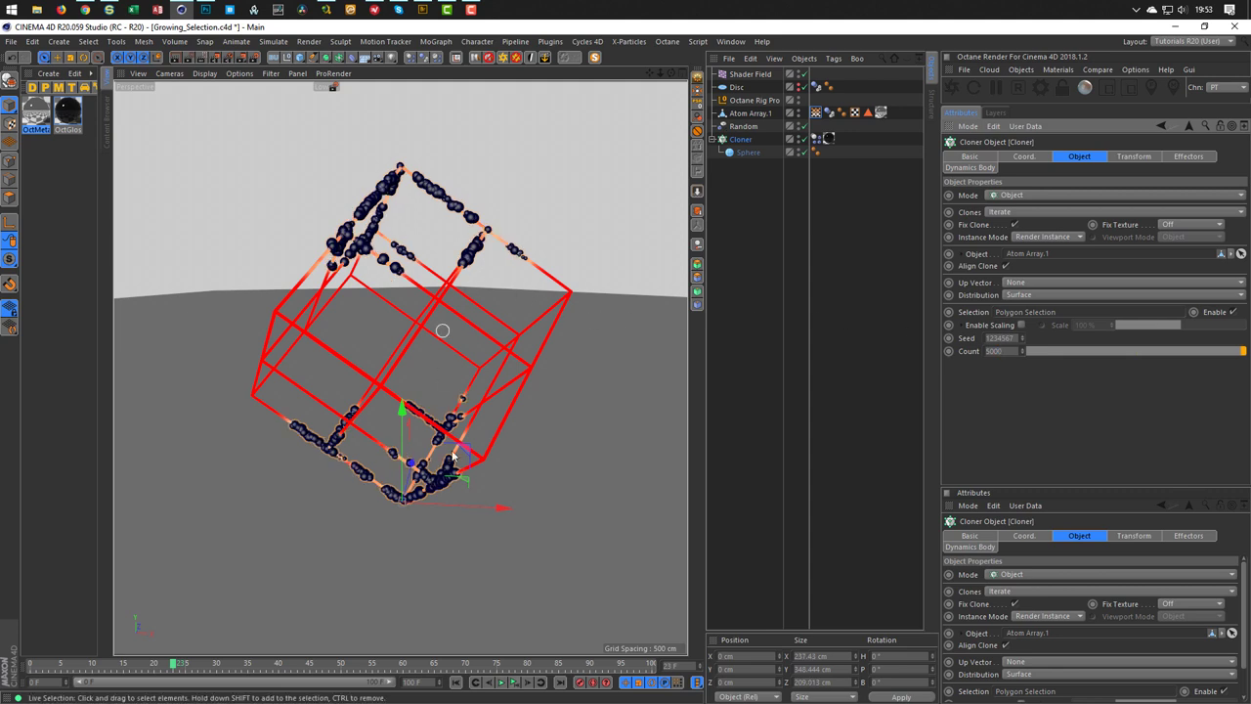
pyautogui.click(503, 682)
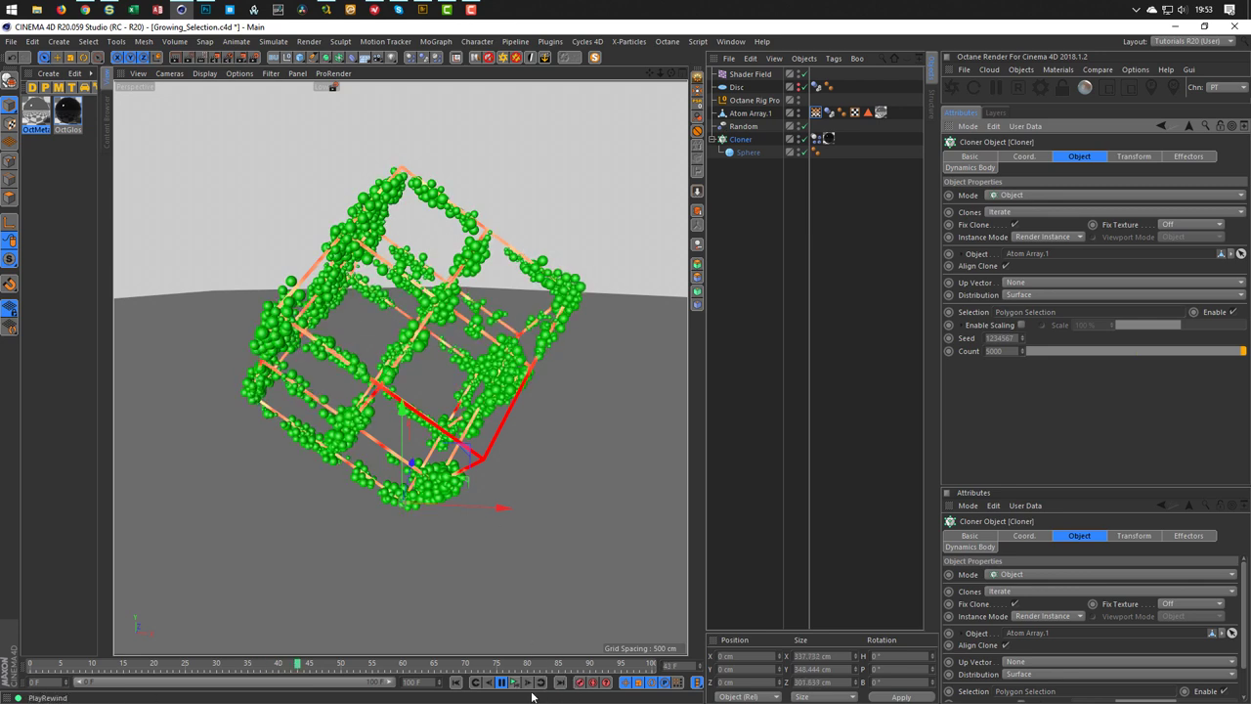
pyautogui.hotkey('shift', 'f')
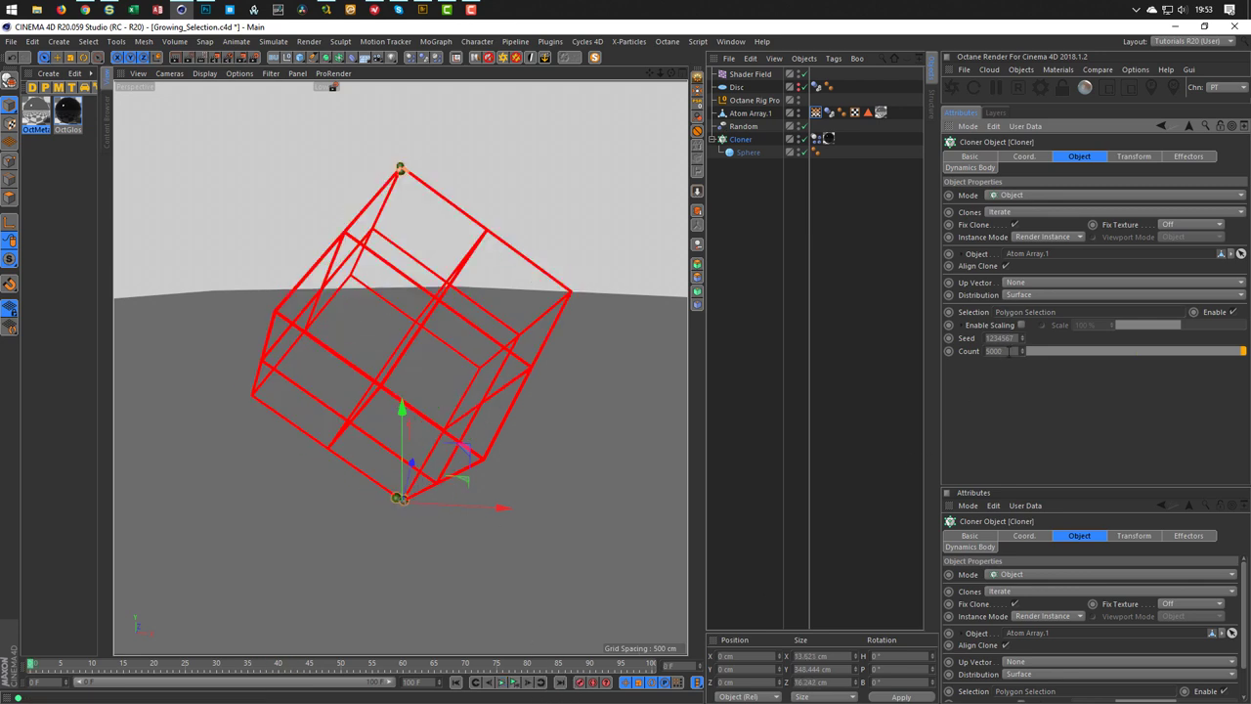
# Reduce the Count to 150, replay the growth, and return to frame 0
pyautogui.write('150')
pyautogui.click(503, 682)
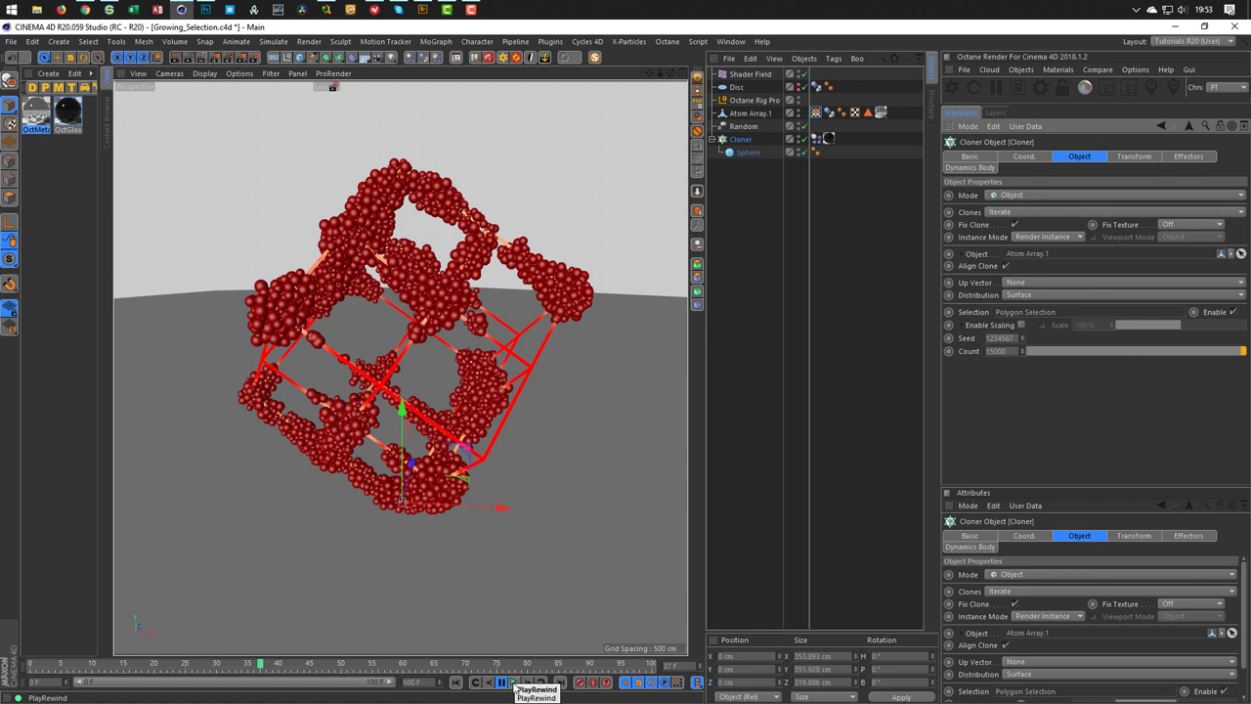
pyautogui.click(515, 684)
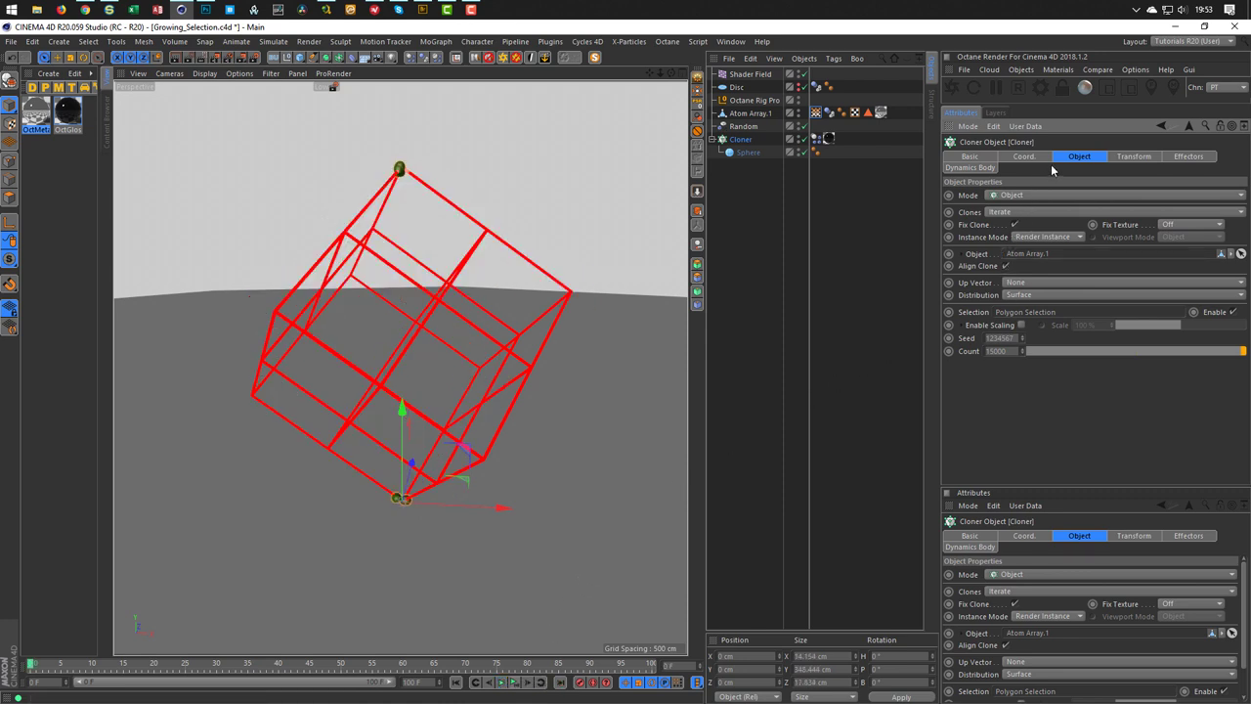
# Set the vertex map noise shader's Animation Speed to 0.1
pyautogui.click(817, 113)
pyautogui.click(998, 388)
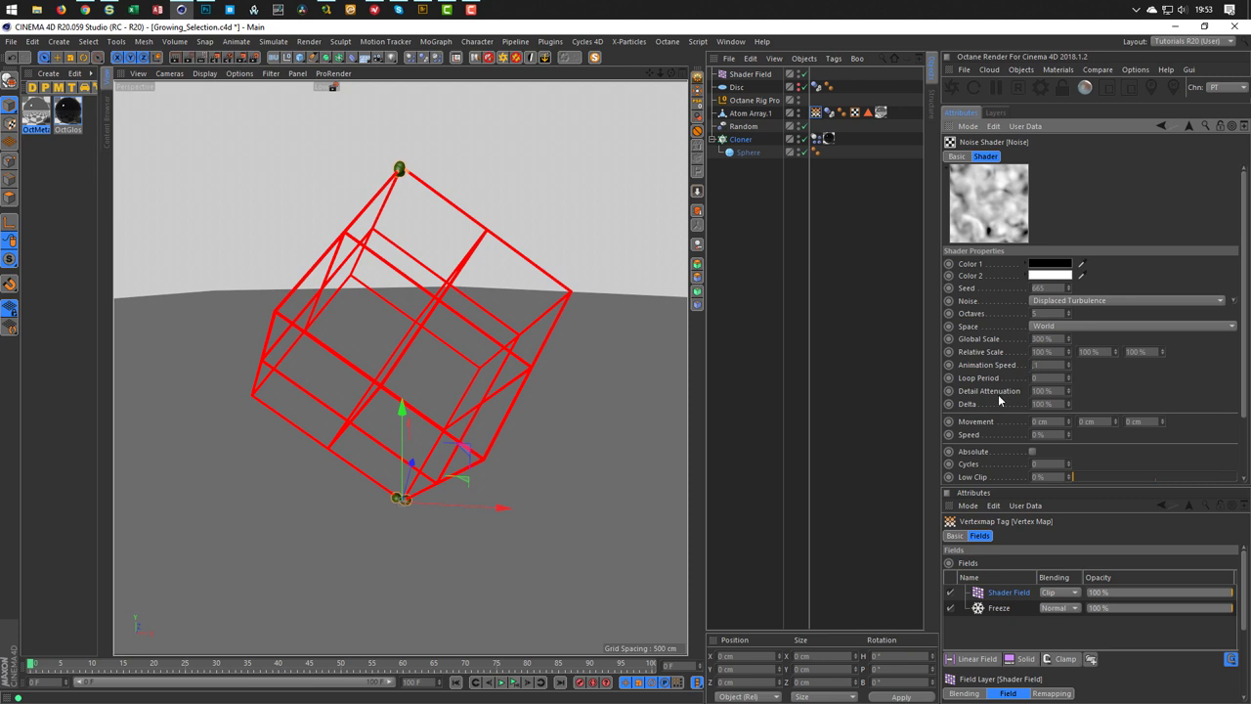
pyautogui.write('0.1')
pyautogui.press('Tab')
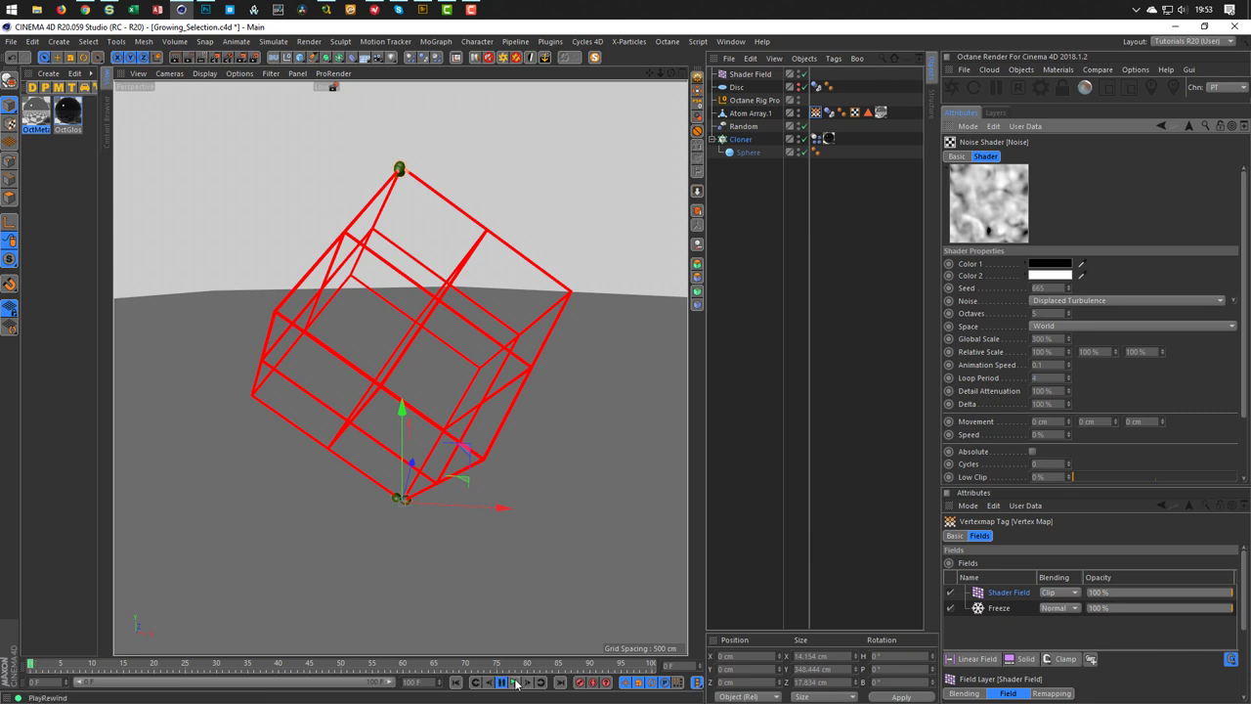
# Preview the growth animation, rewind to frame 0, and adjust the noise's Loop Period value
pyautogui.click(516, 683)
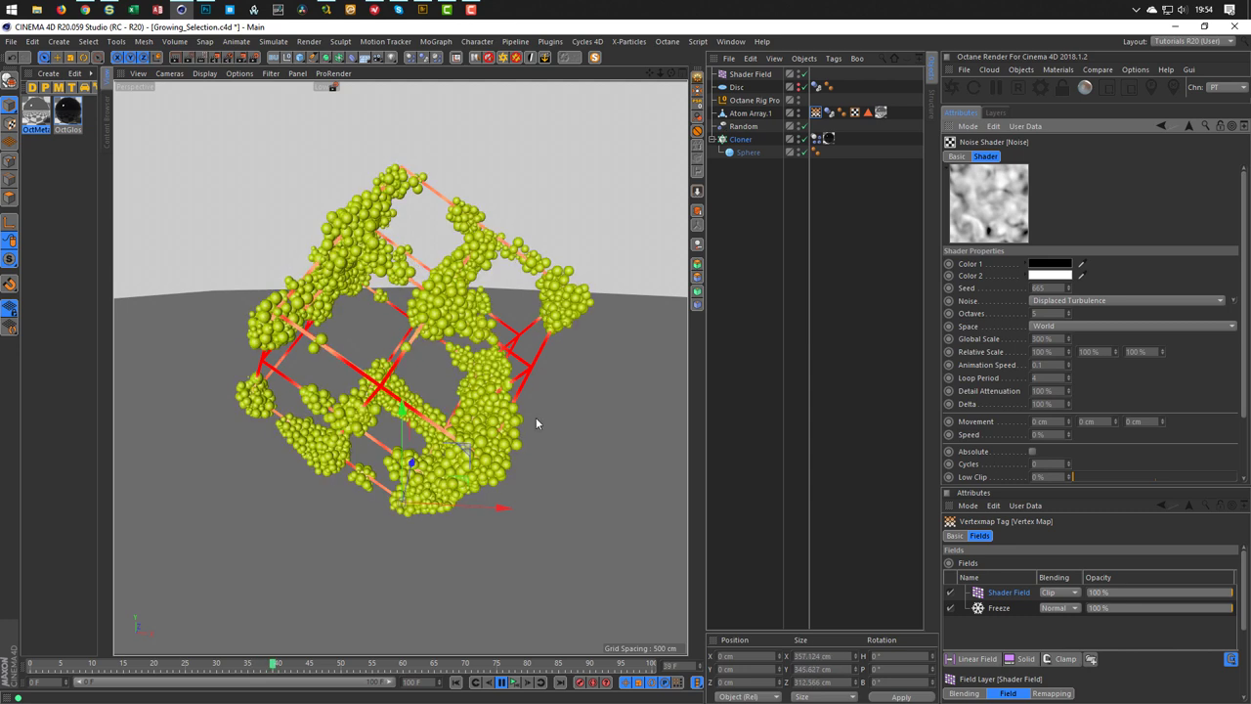
pyautogui.click(500, 683)
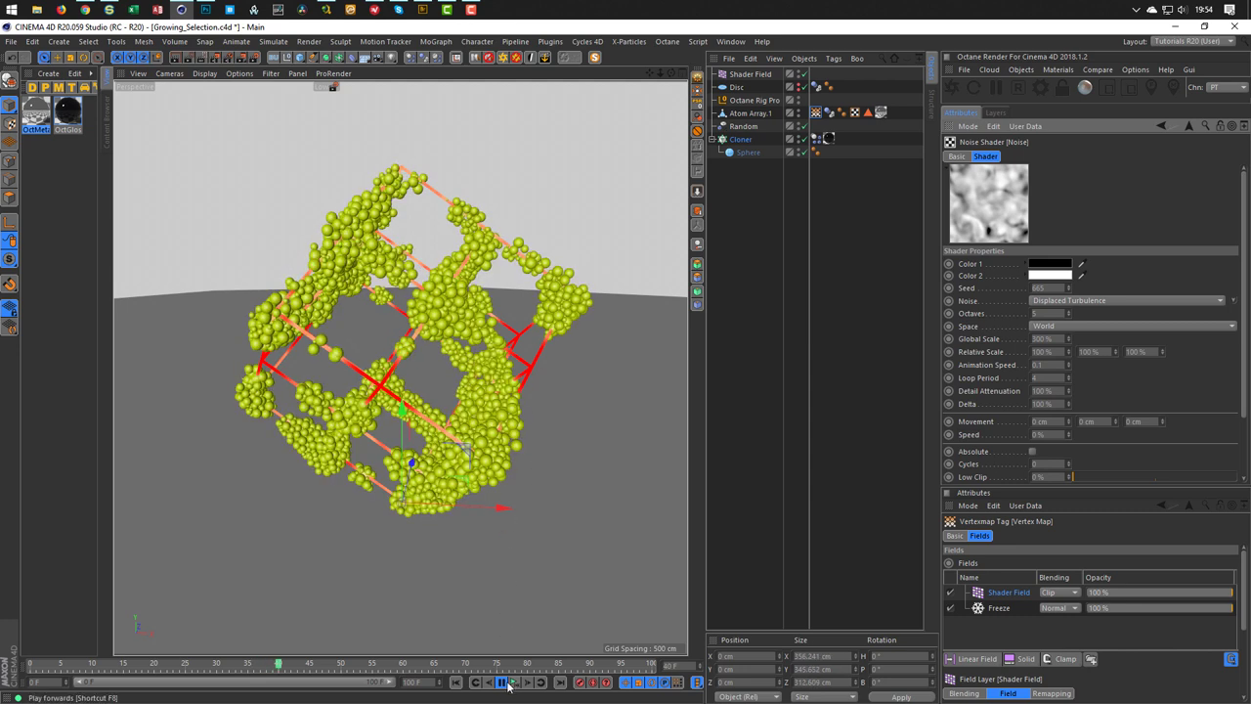
pyautogui.hotkey('shift', 'f')
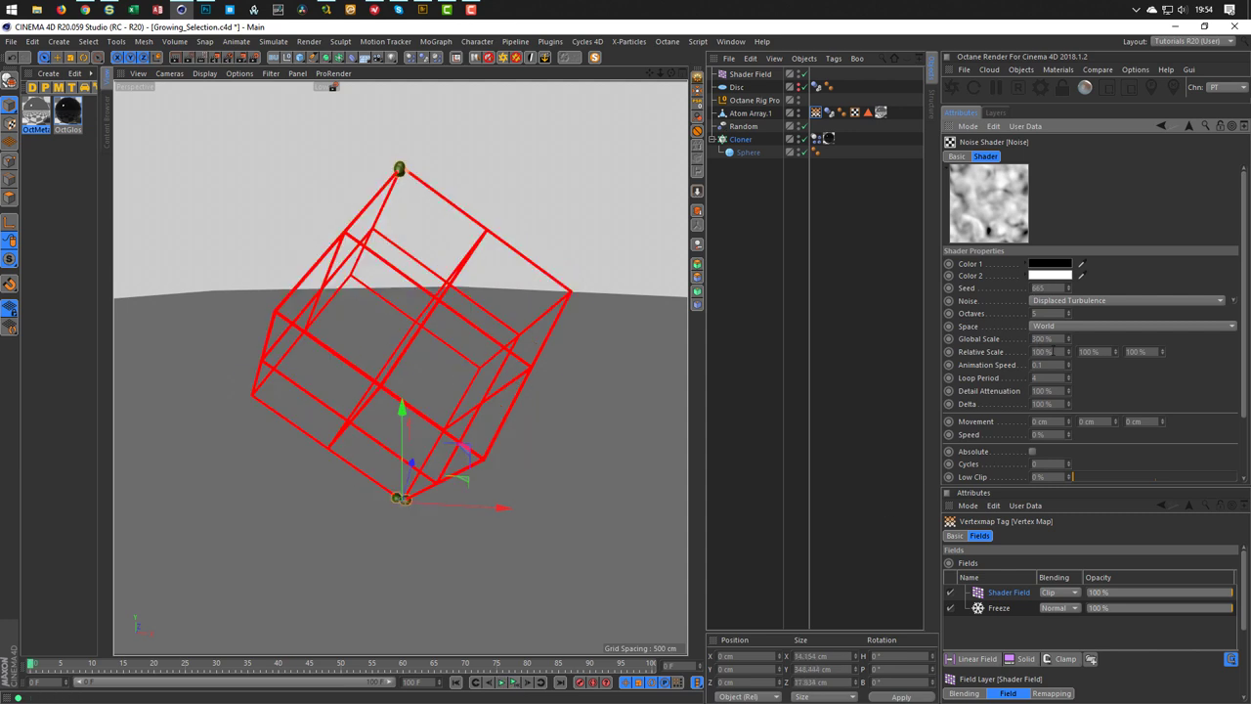
pyautogui.write('0')
pyautogui.press('Tab')
# Switch the Shader Field layer's blending mode to Overlay
pyautogui.click(1189, 125)
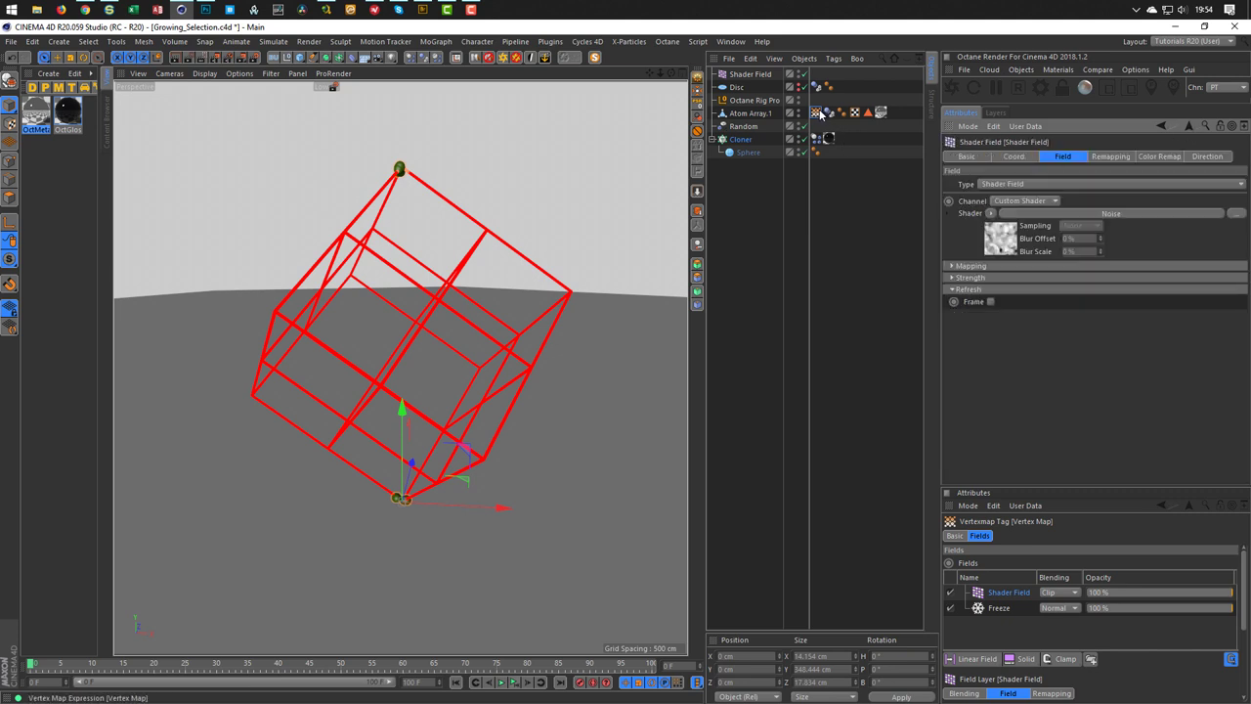
pyautogui.click(1188, 125)
pyautogui.click(1066, 216)
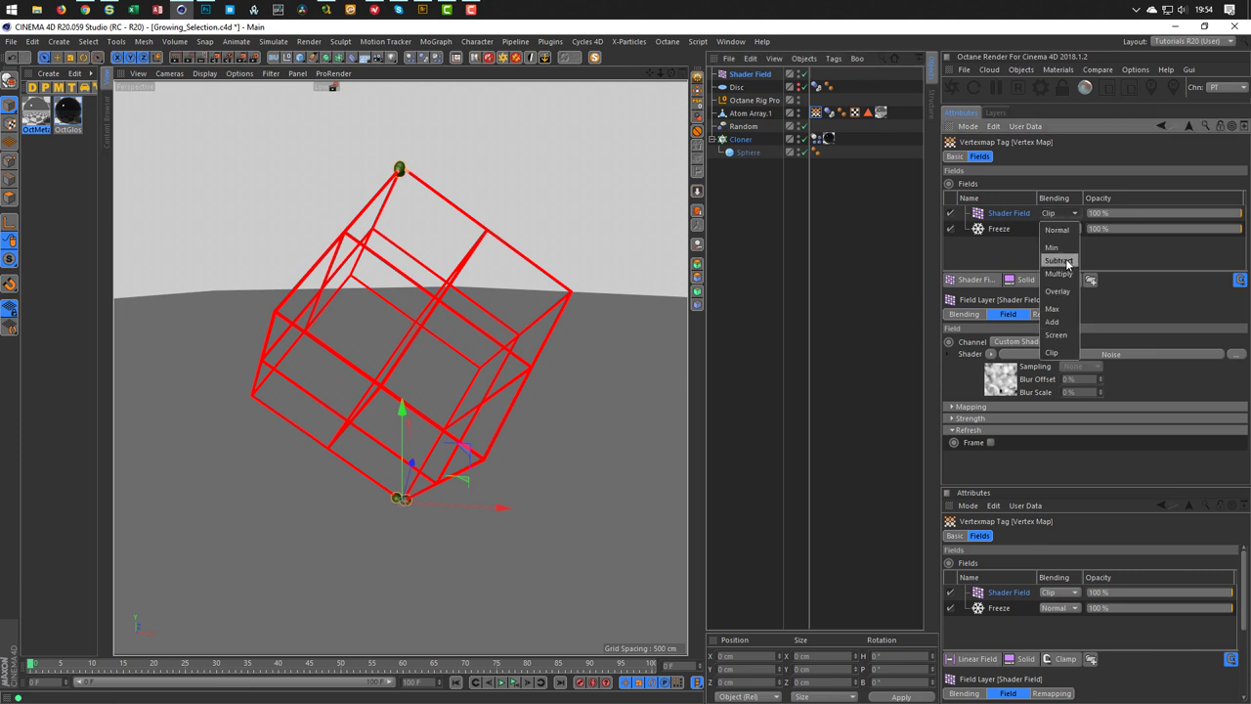
pyautogui.click(1059, 291)
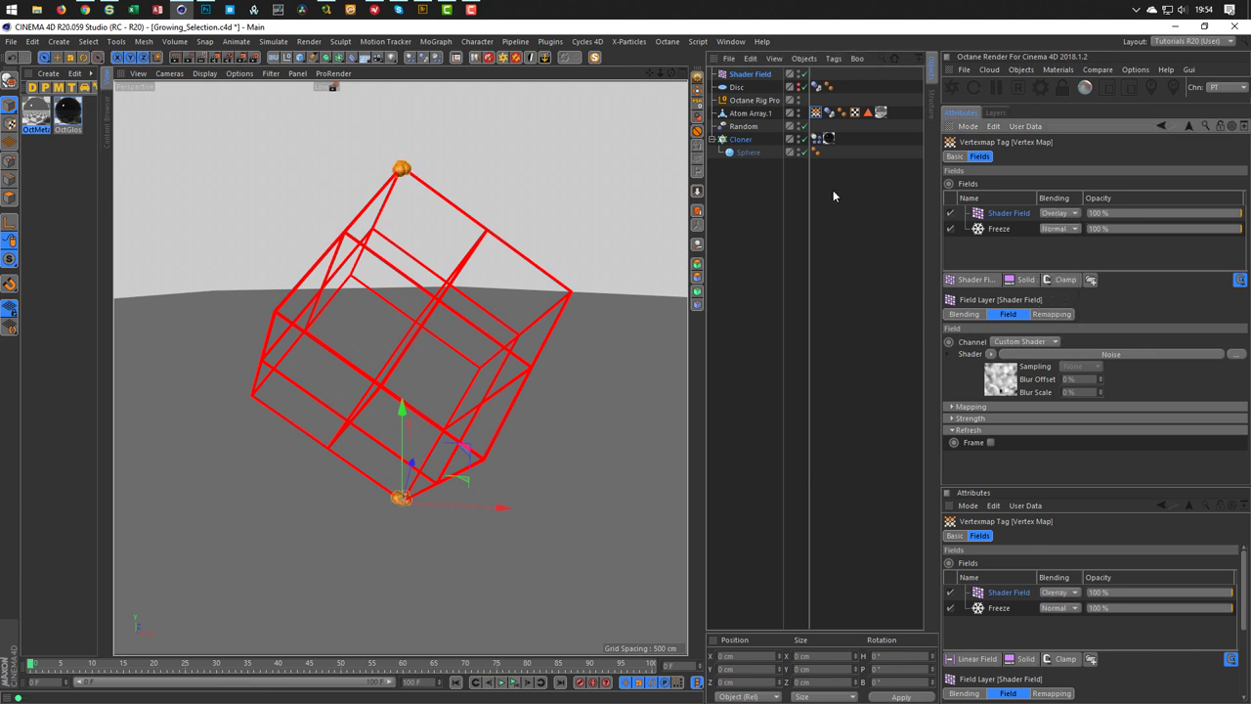
pyautogui.click(741, 140)
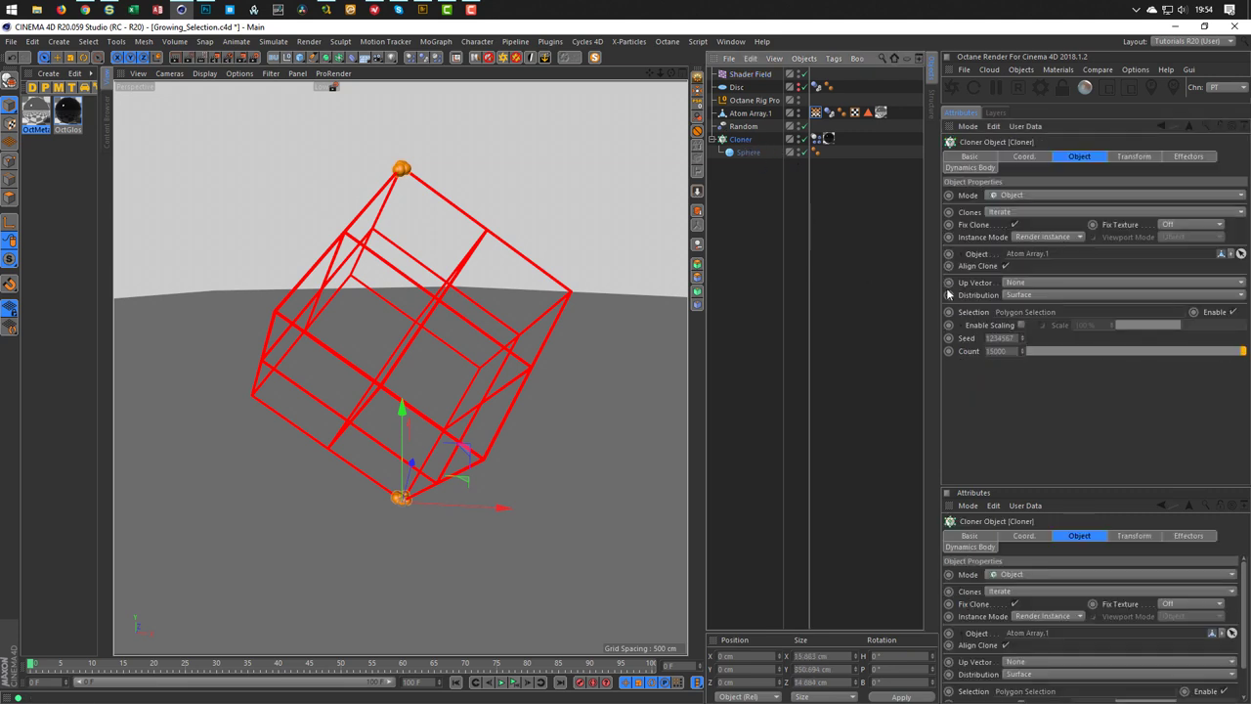
# Change the Cloner Count to 7000, play the growth, and rewind to frame 0
pyautogui.click(1007, 351)
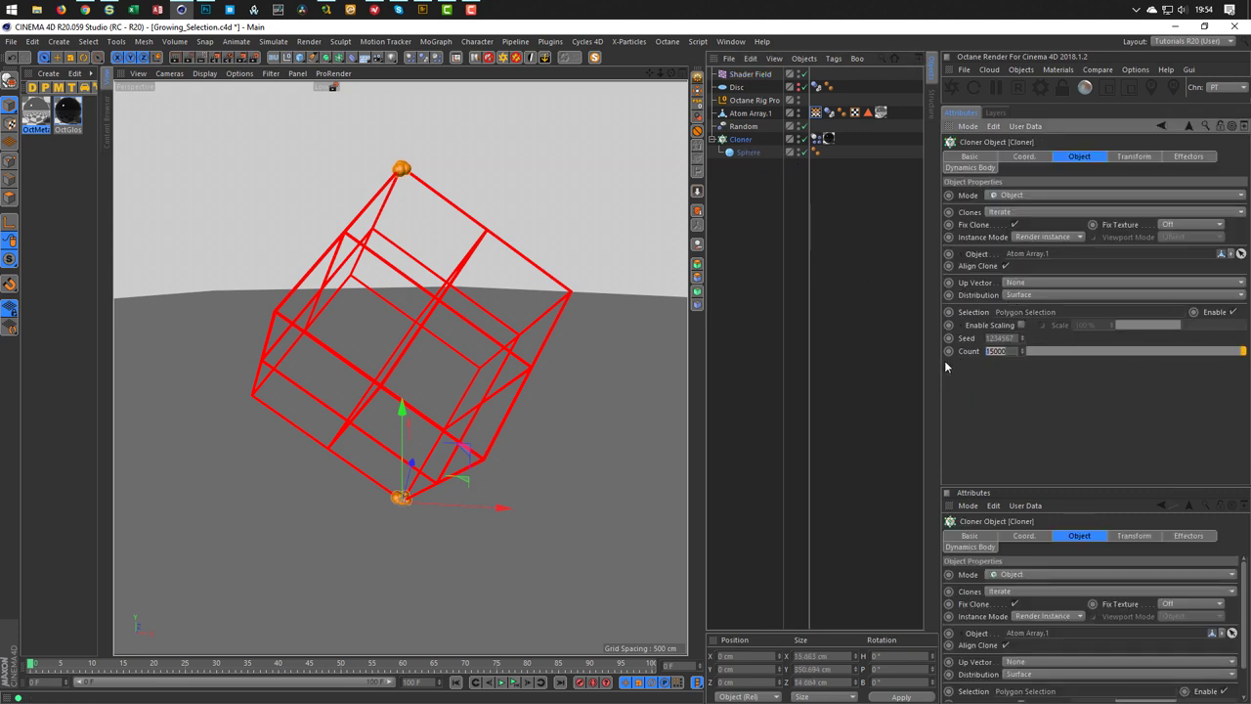
pyautogui.write('7000')
pyautogui.press('Return')
pyautogui.click(516, 684)
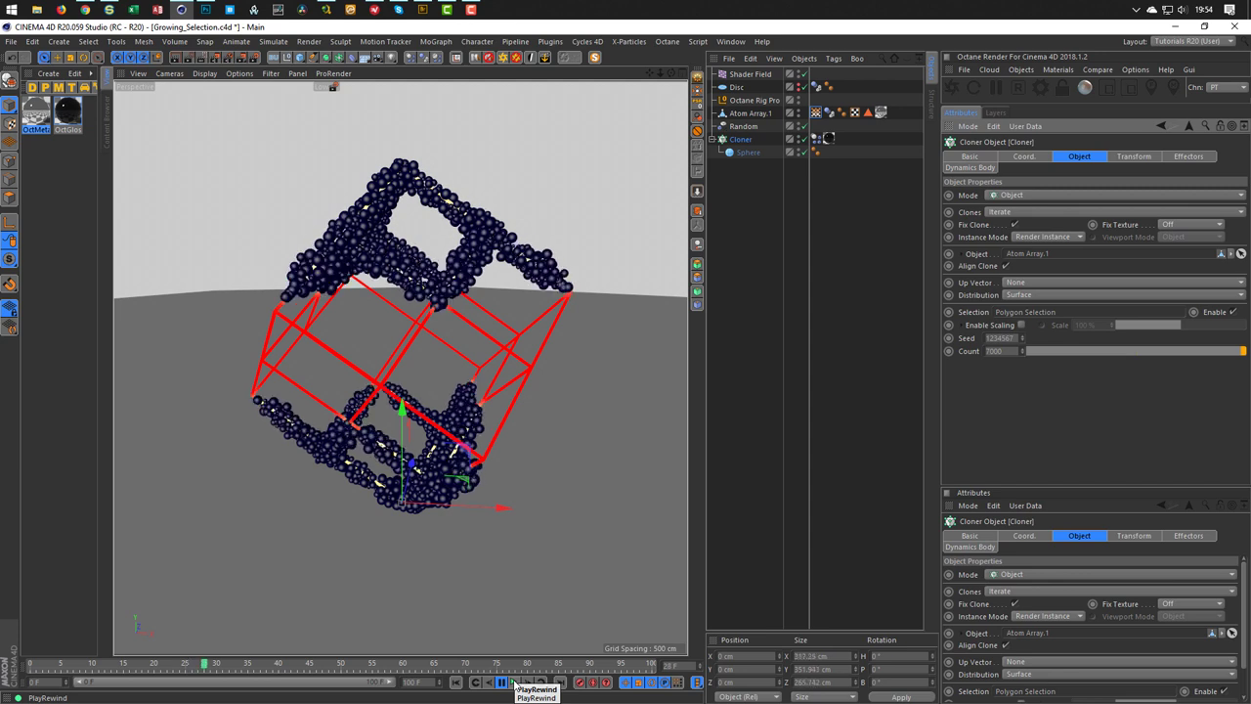
pyautogui.click(515, 683)
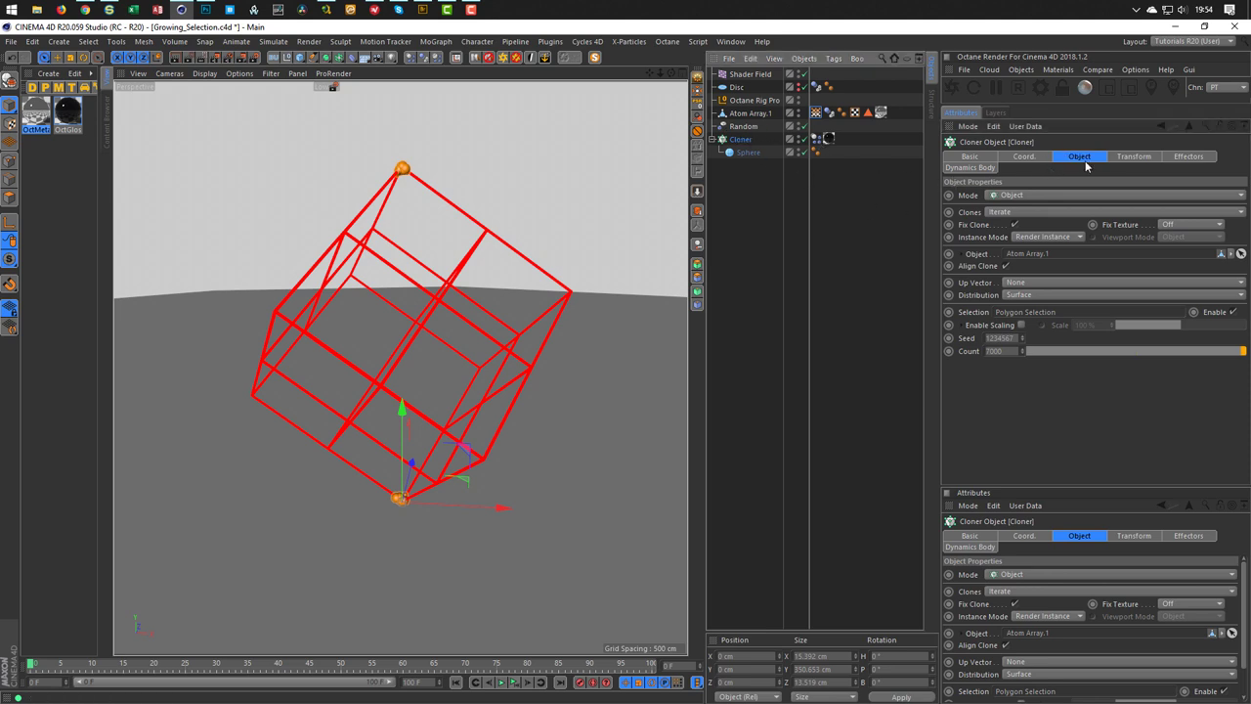
# Start baking the Cloner's dynamics from the Dynamics Body Cache tab, then cancel the bake
pyautogui.click(828, 138)
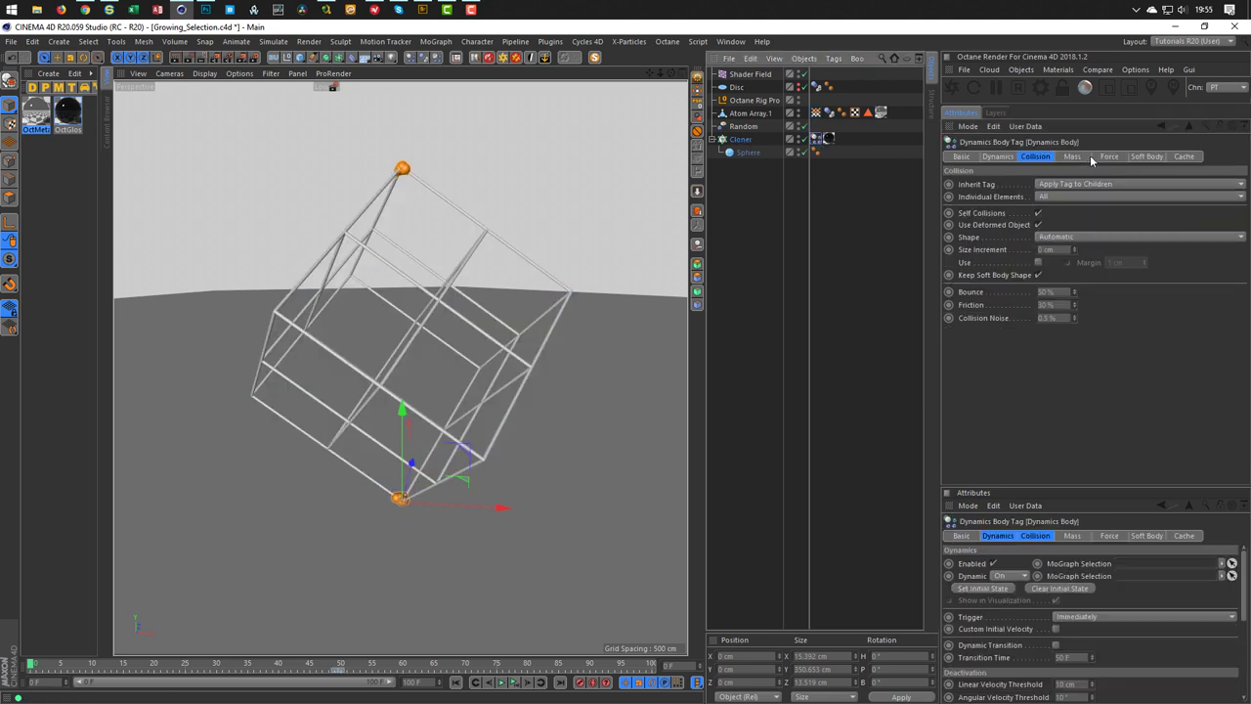
pyautogui.click(1107, 156)
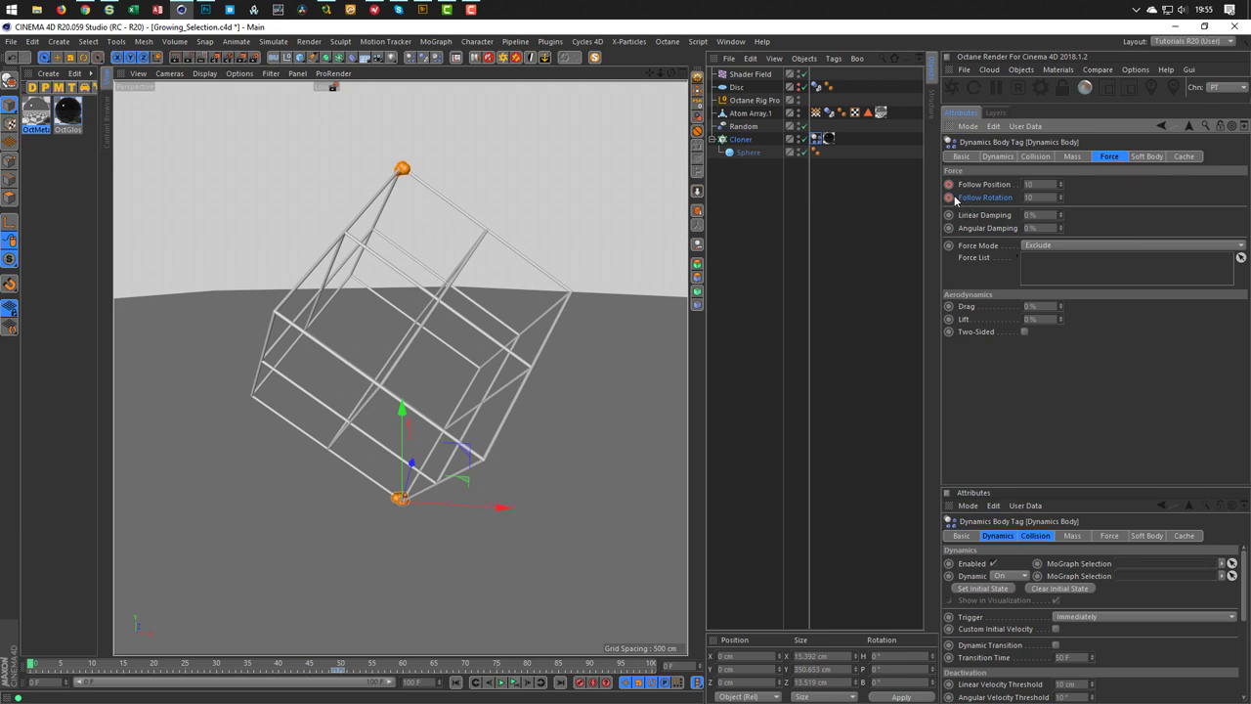
pyautogui.hotkey('ctrl', 'z')
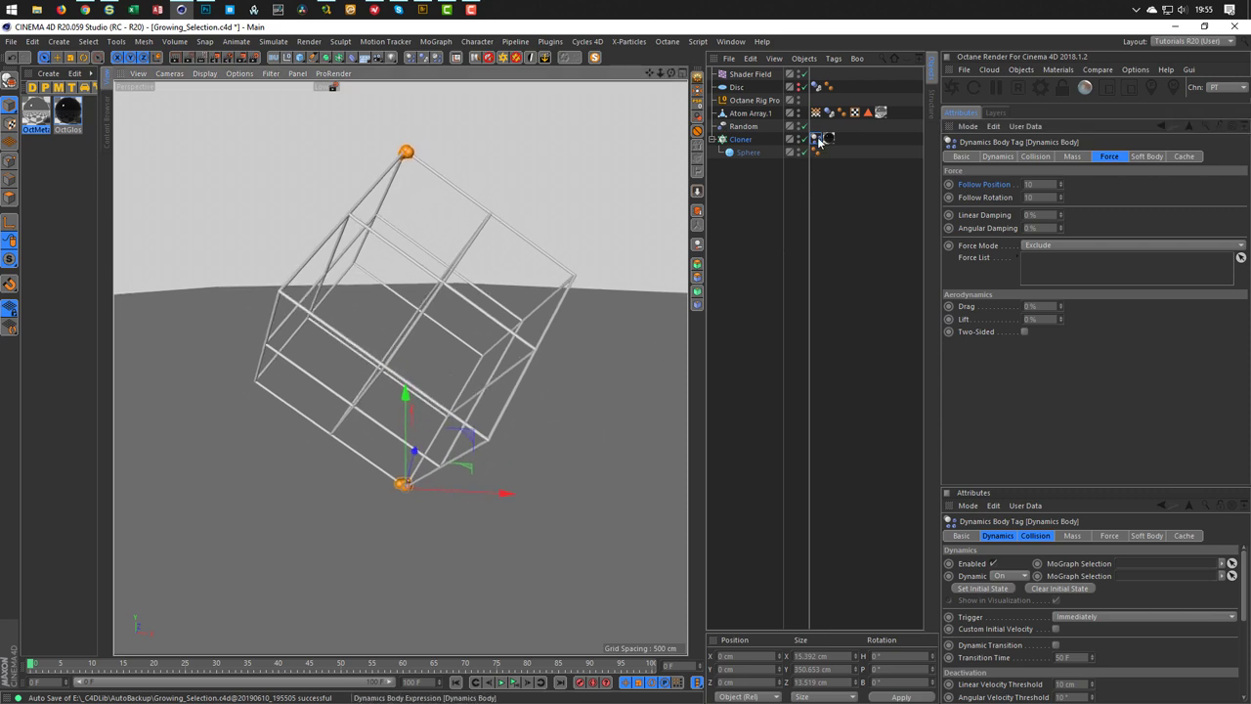
pyautogui.click(1183, 157)
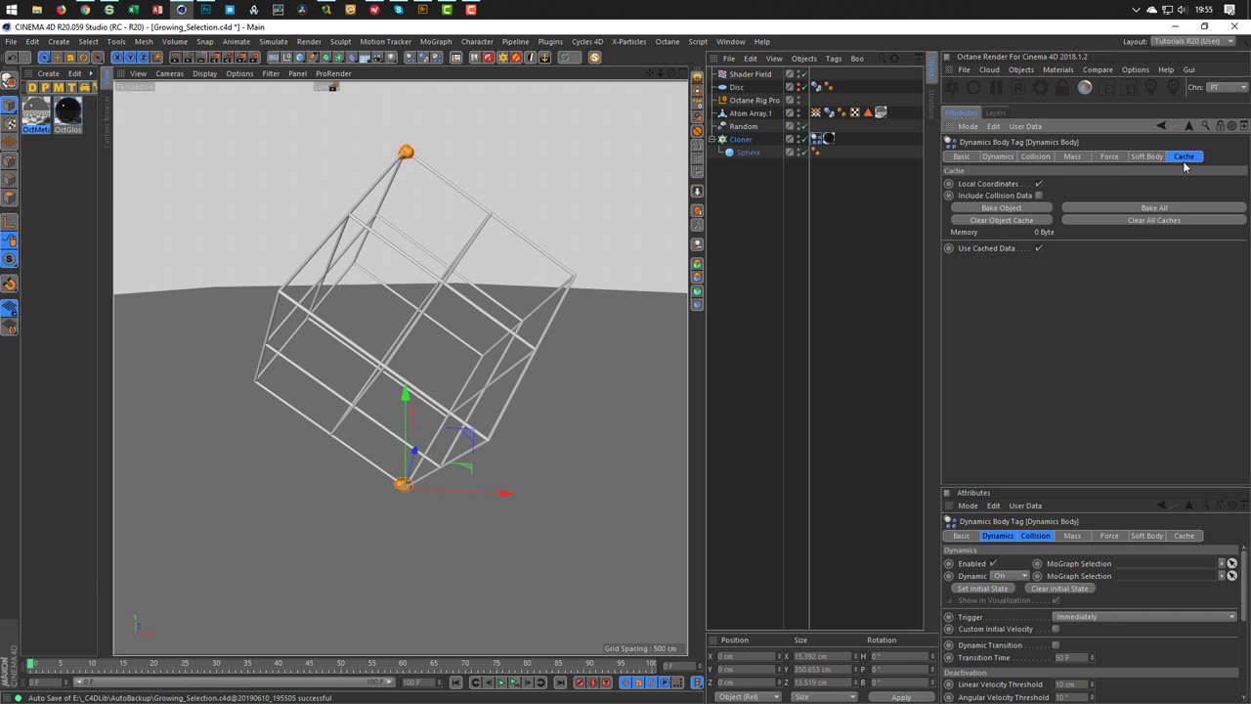
pyautogui.click(1007, 208)
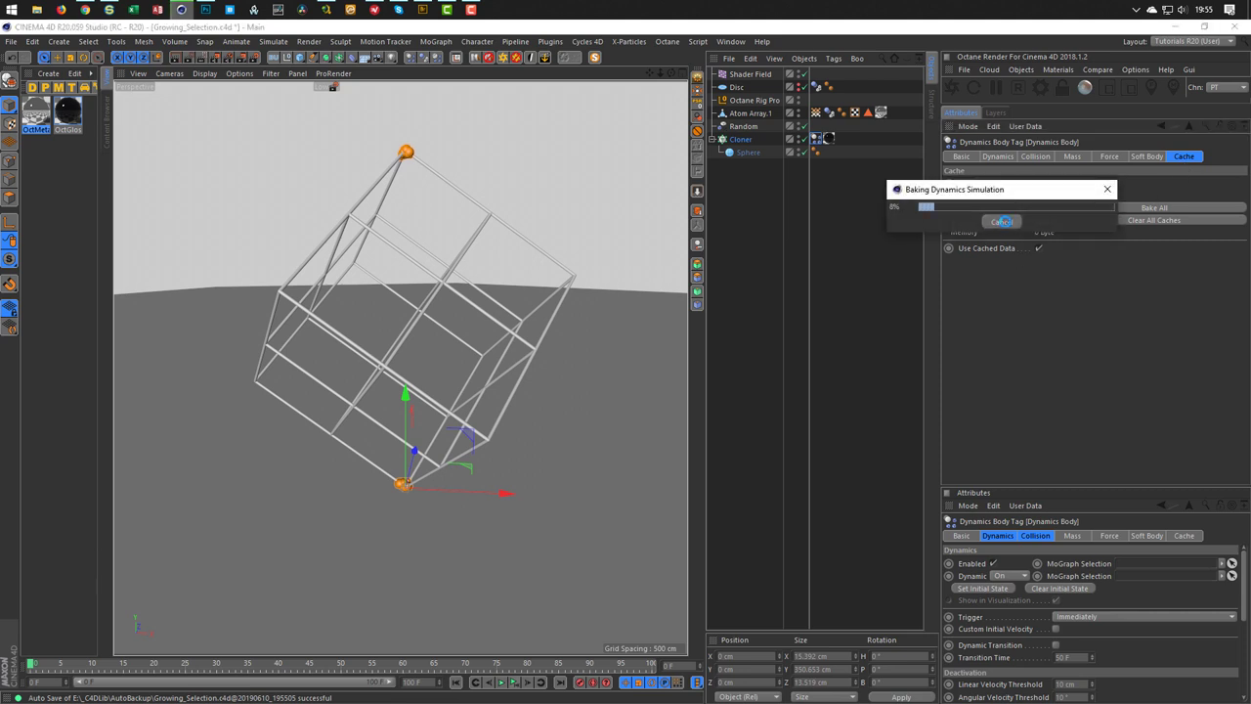
pyautogui.click(1002, 222)
# Lower the Cloner Count to 1500 and bake the dynamics simulation again
pyautogui.click(741, 139)
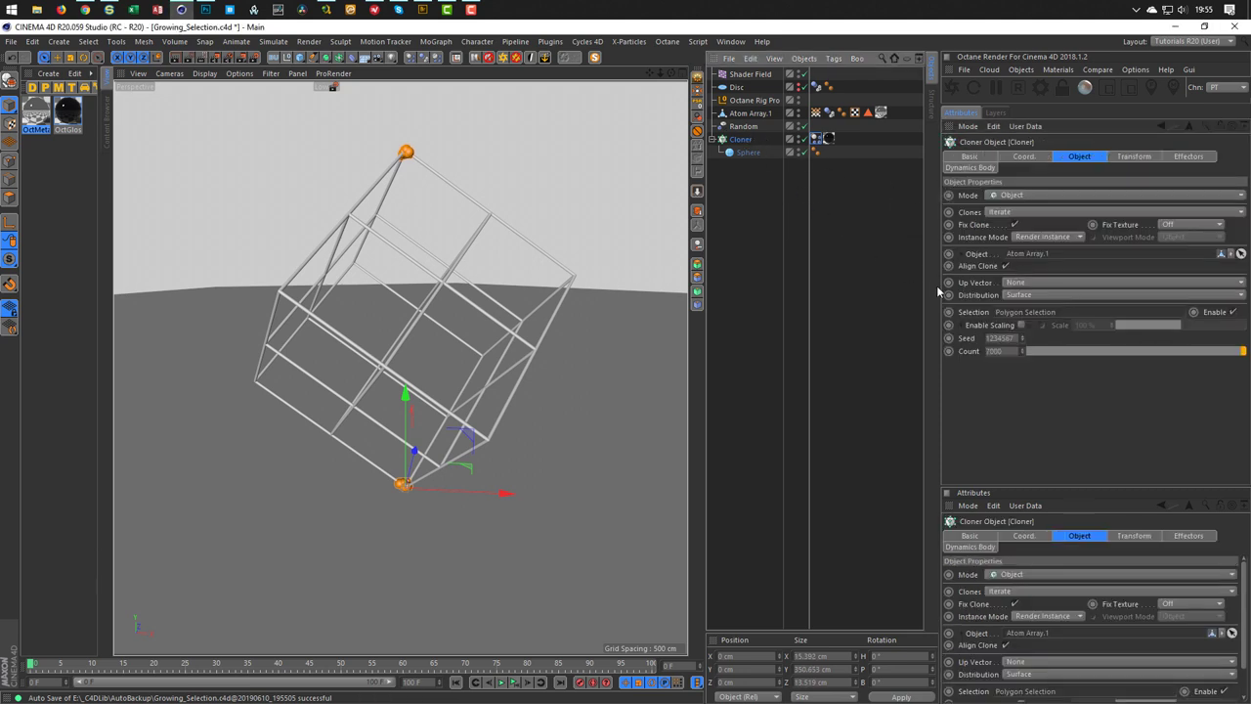
pyautogui.click(997, 351)
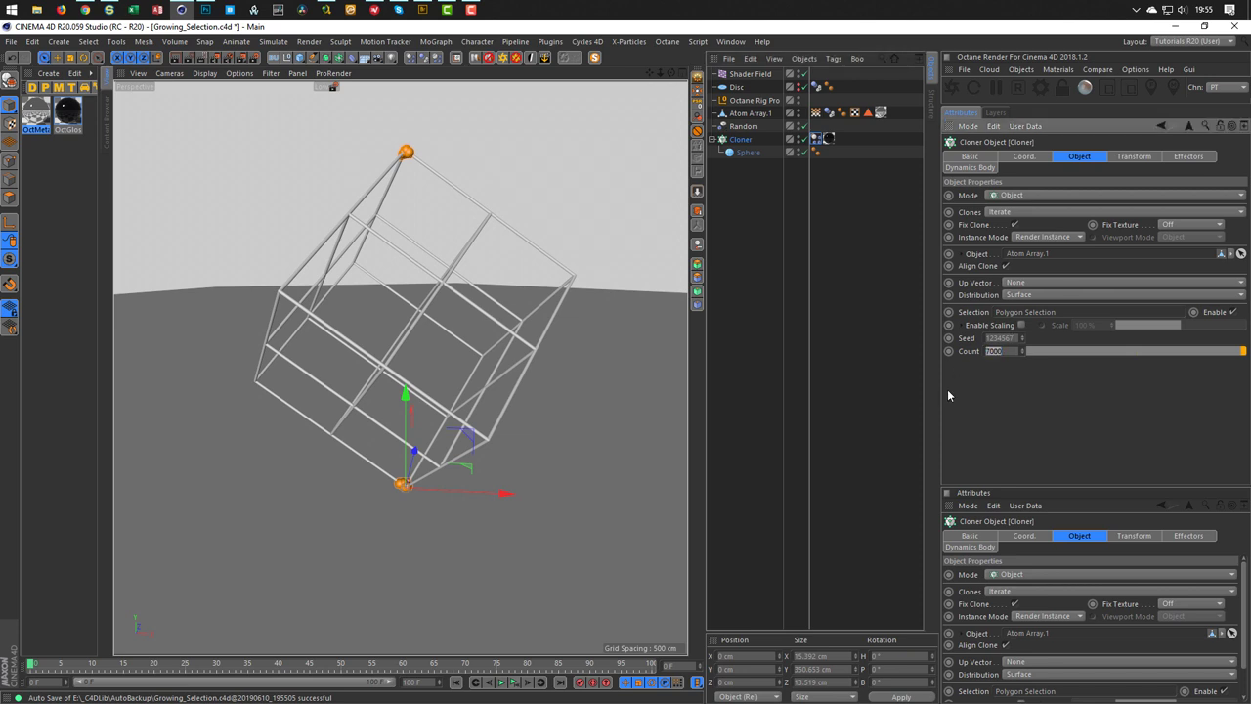
pyautogui.write('1500')
pyautogui.click(816, 139)
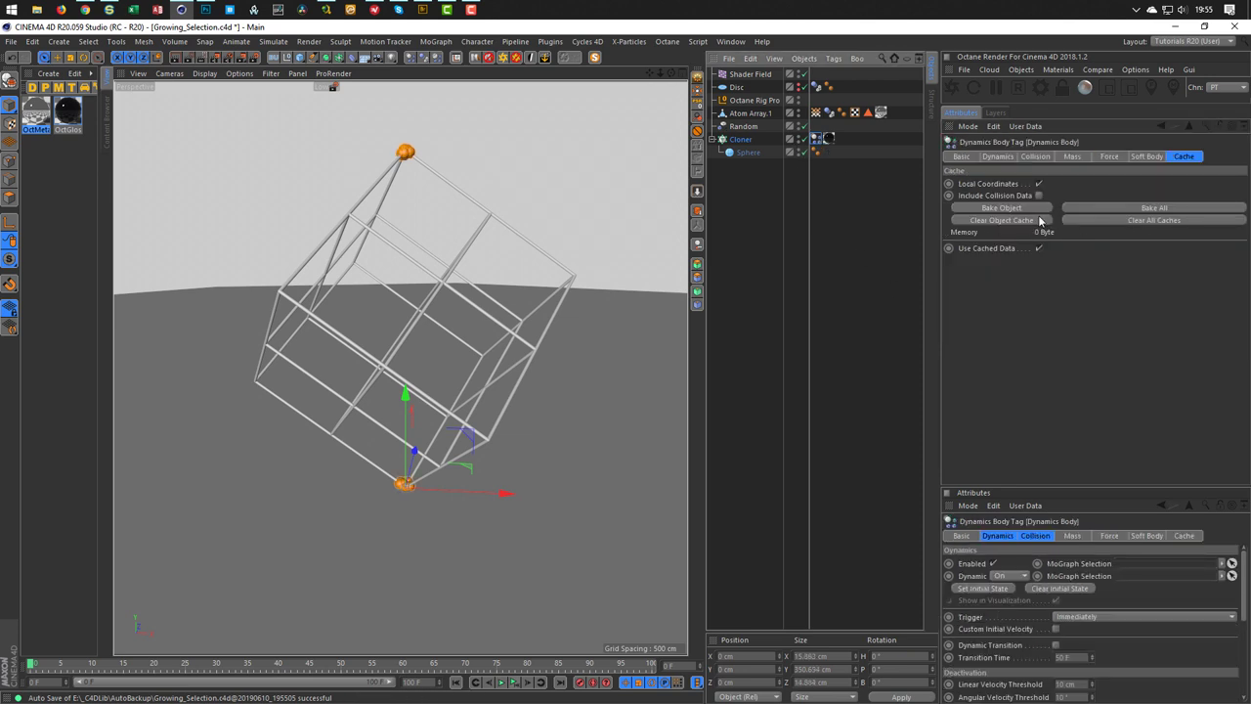
pyautogui.click(1007, 207)
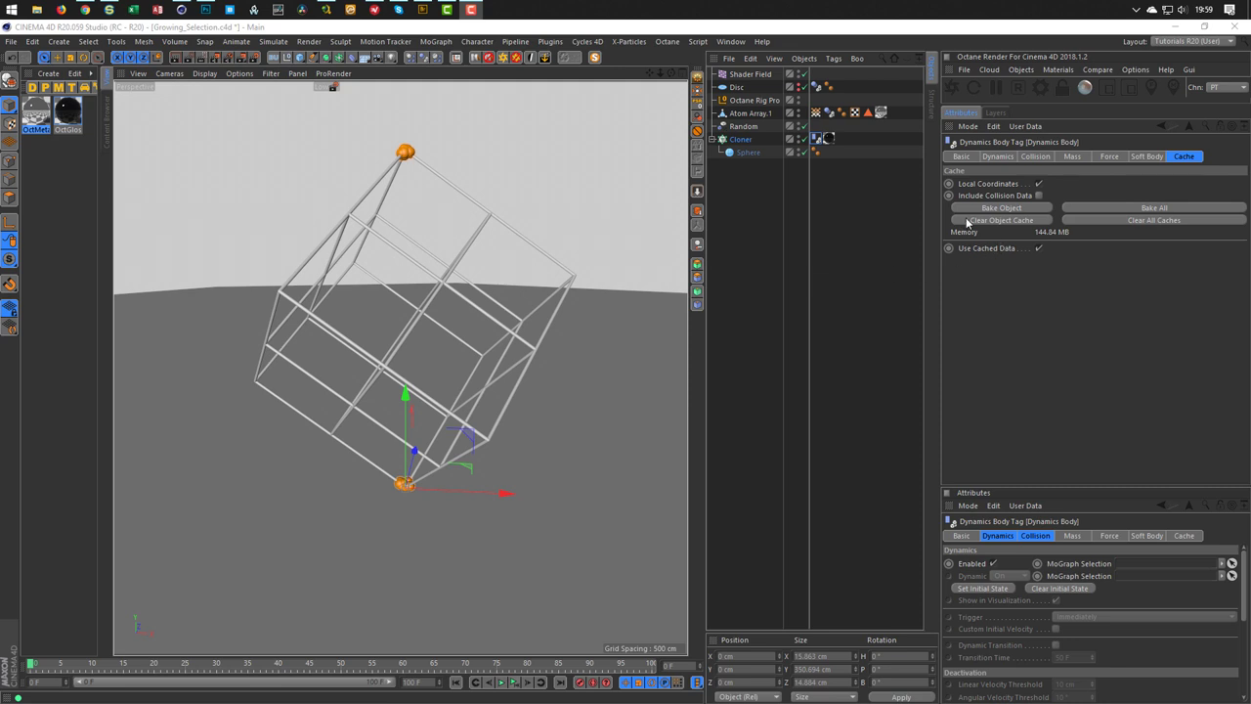
# Play the cached animation and launch an Octane live render via Send Scene and Restart Render
pyautogui.click(513, 682)
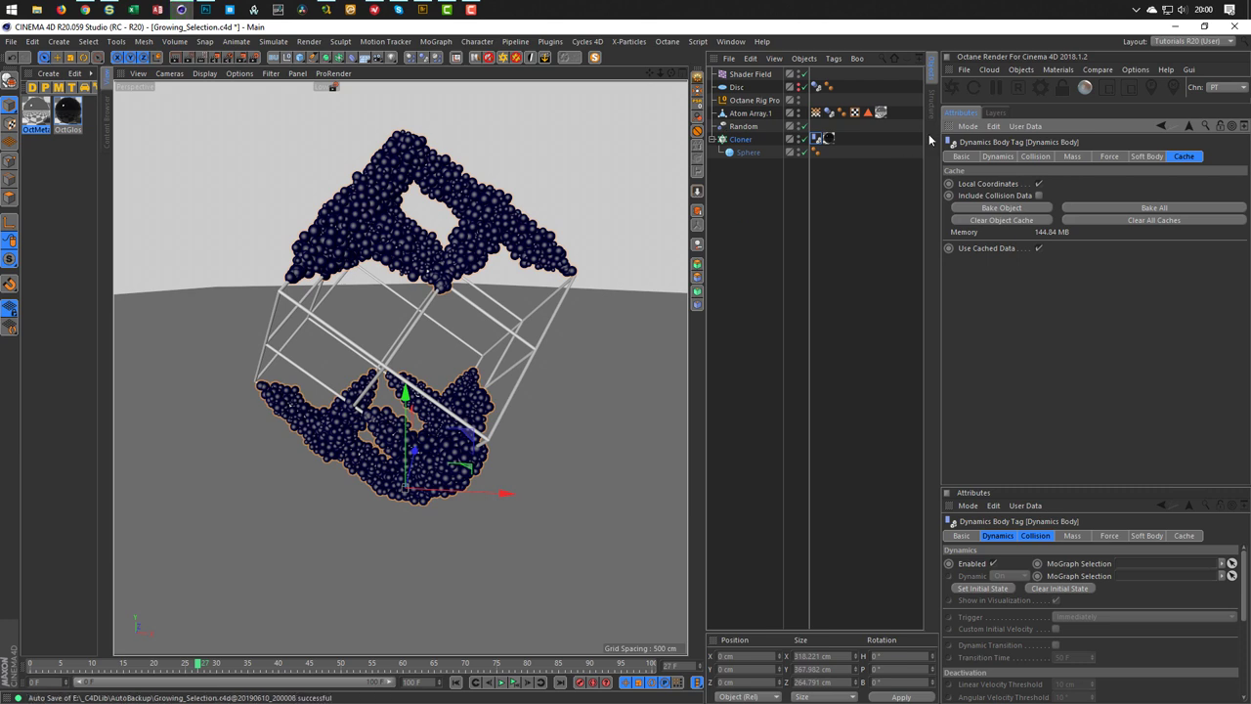
pyautogui.click(952, 90)
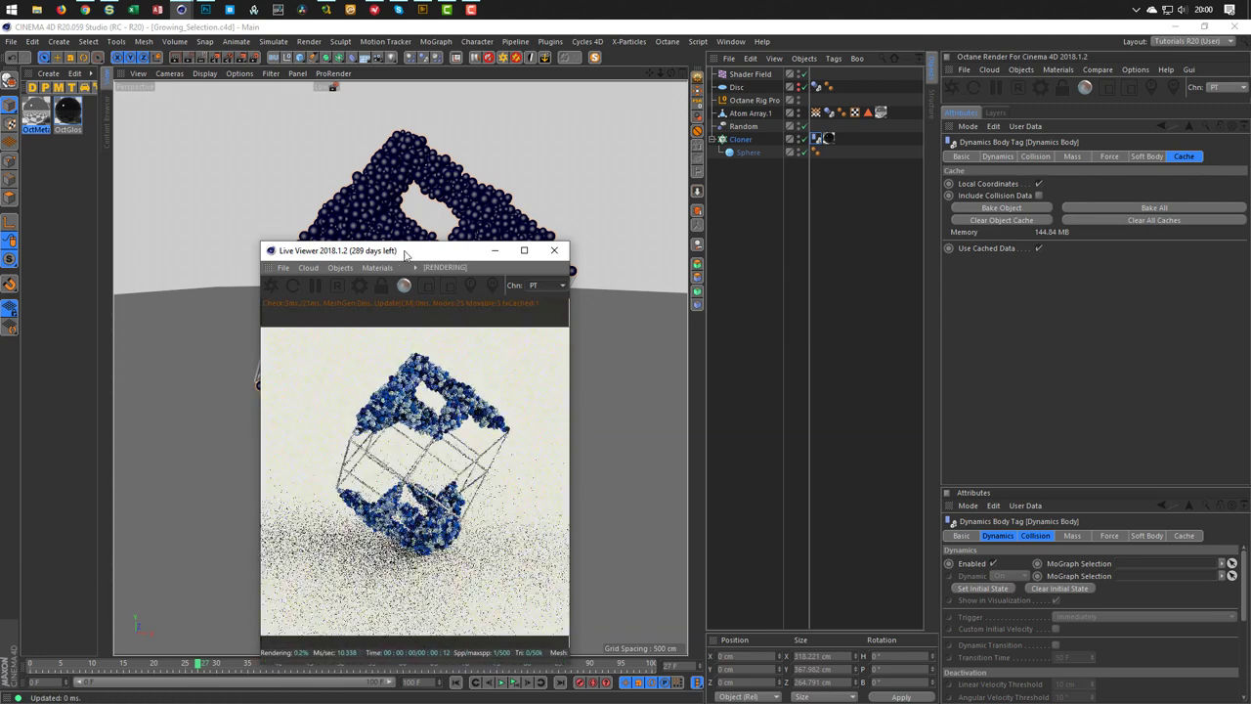
# Move the Live Viewer aside and add an OctaneCamera to the scene
pyautogui.moveTo(407, 251); pyautogui.dragTo(820, 250)
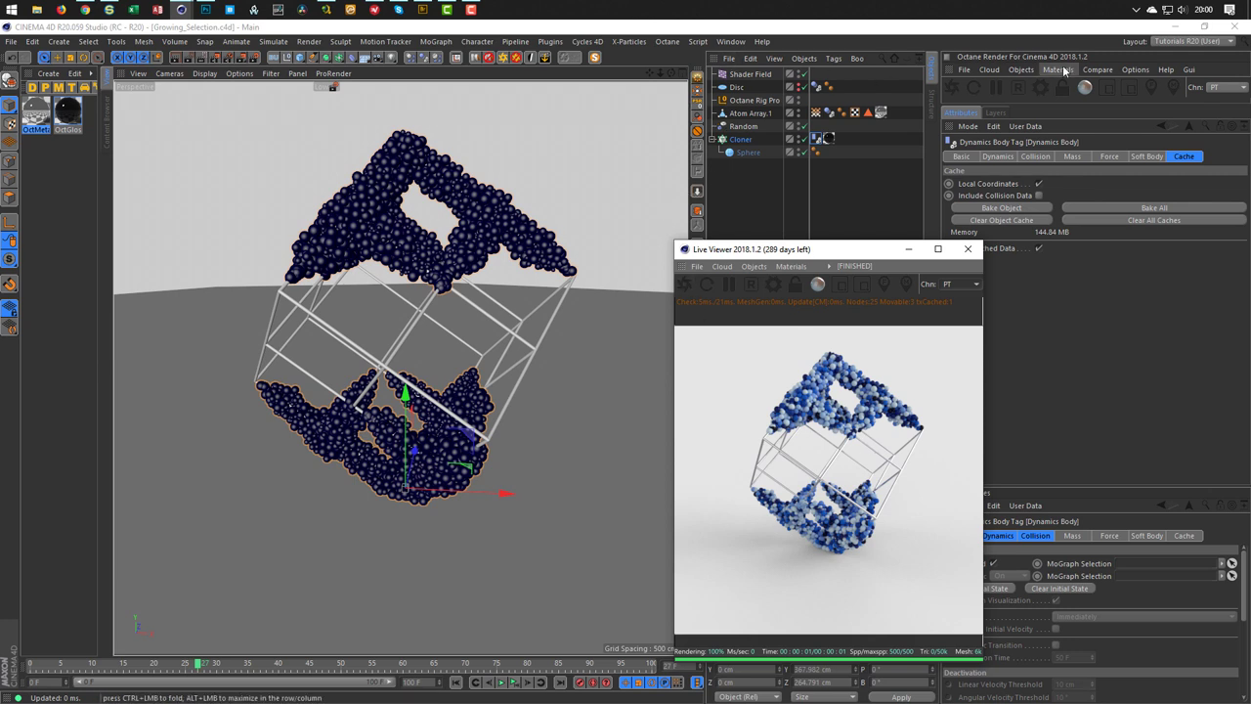
pyautogui.click(1022, 69)
pyautogui.click(1034, 88)
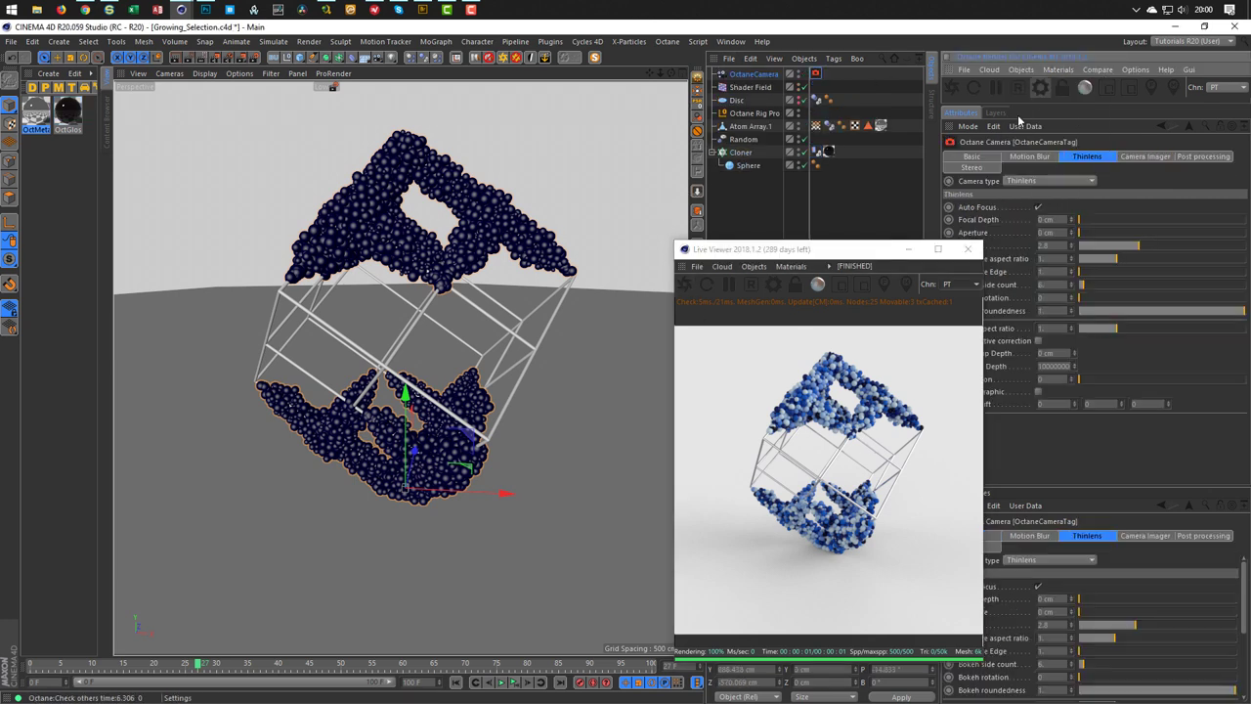
# Give the Octane camera an 80 mm focal length and orbit the view to frame the cube
pyautogui.click(815, 74)
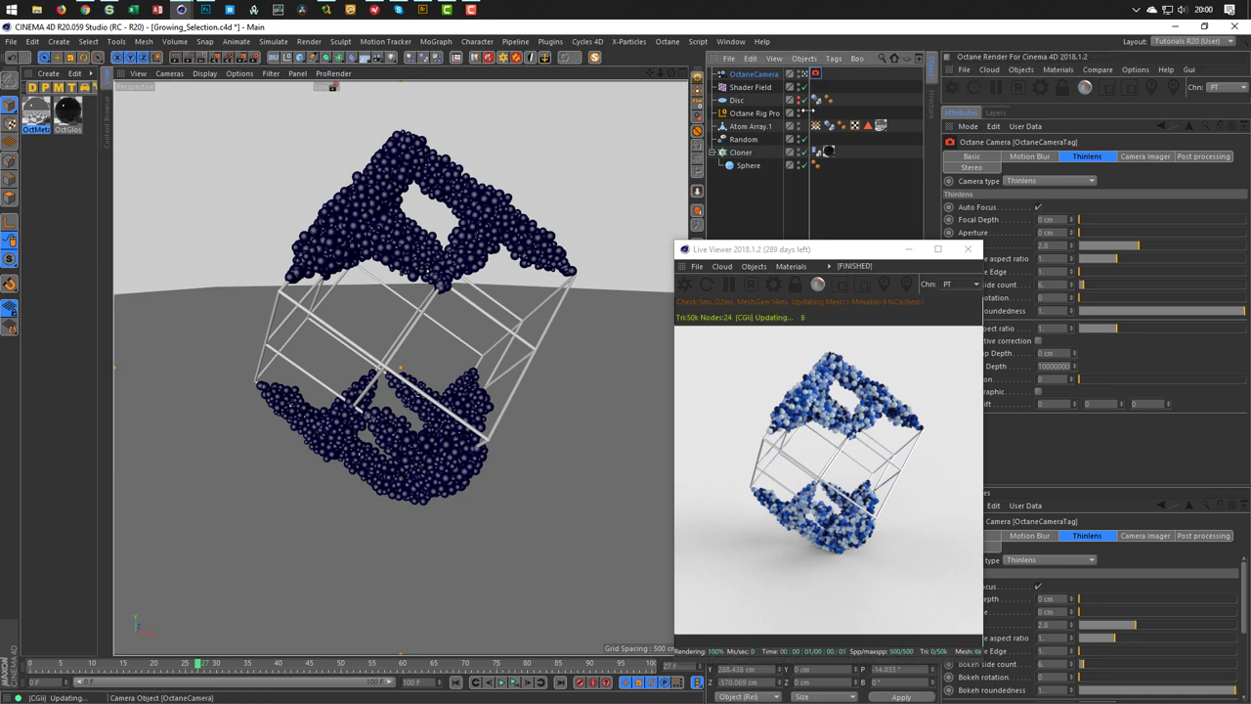
pyautogui.click(765, 74)
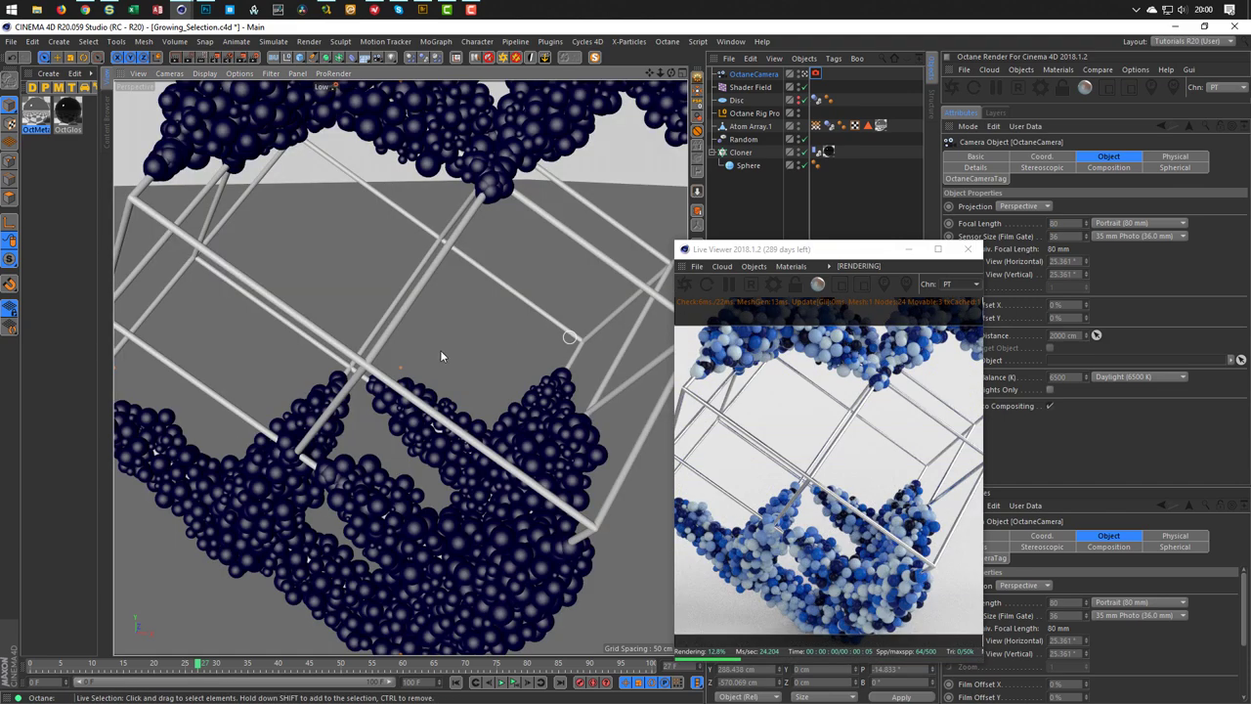
pyautogui.scroll(-3, 435, 354)
pyautogui.scroll(-4, 428, 356)
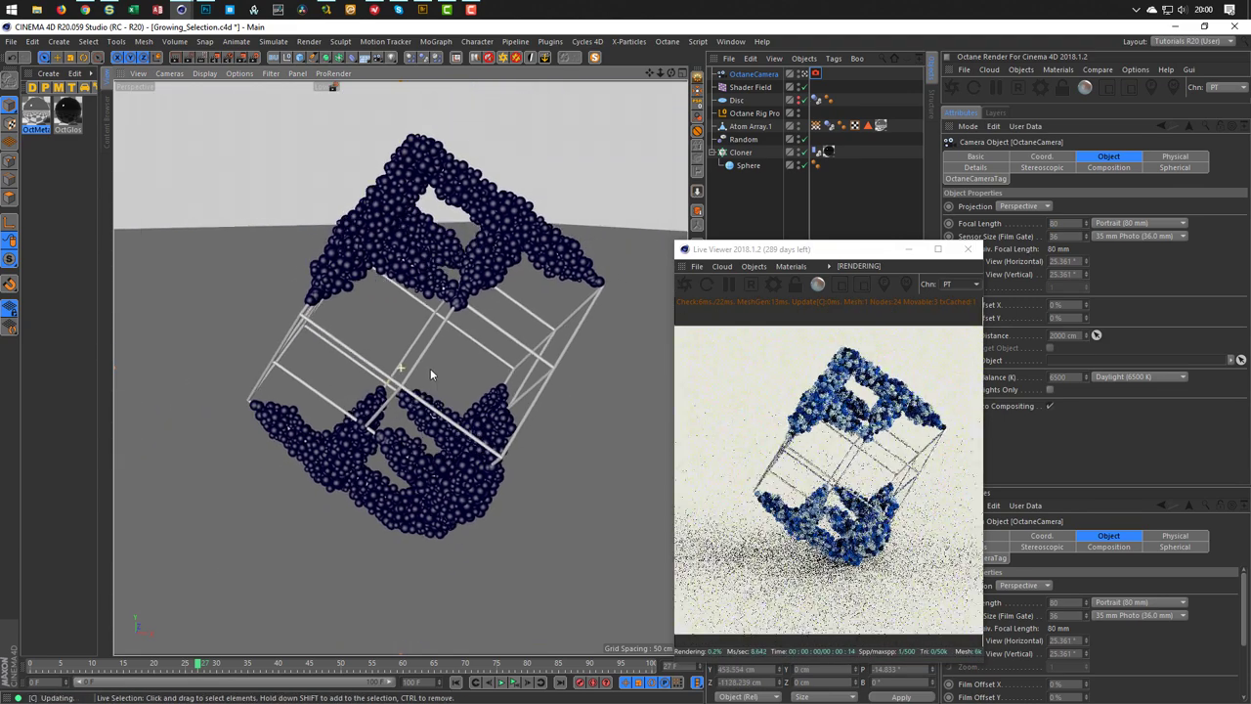
pyautogui.keyDown('alt'); pyautogui.moveTo(423, 361); pyautogui.dragTo(405, 331); pyautogui.keyUp('alt')
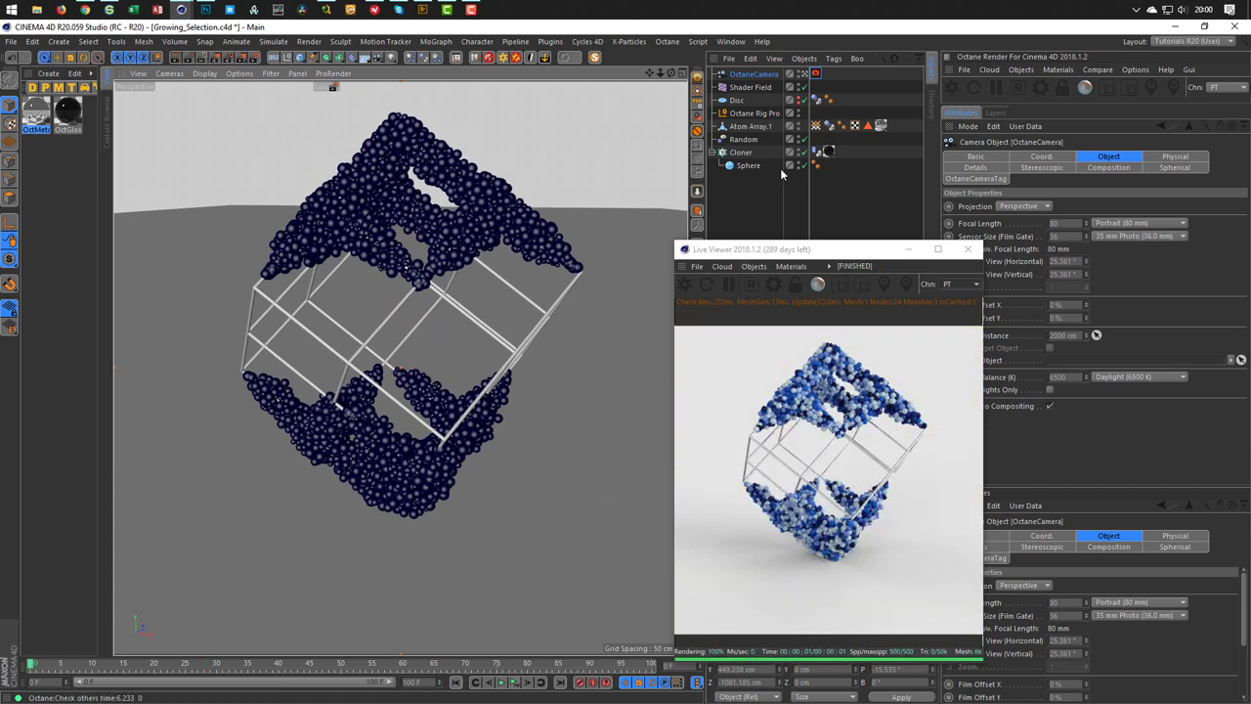
# Rewind to frame 0 and clear the Dynamics Body object cache
pyautogui.hotkey('shift', 'f')
pyautogui.click(817, 152)
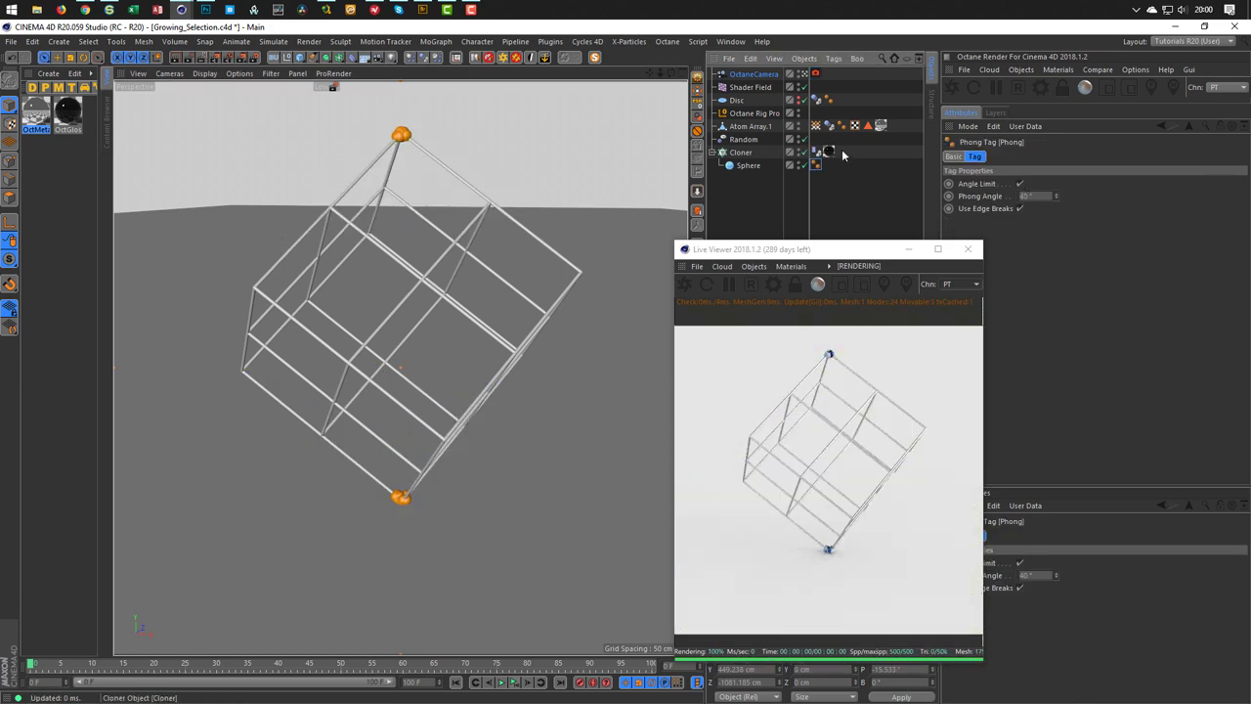
pyautogui.click(1001, 220)
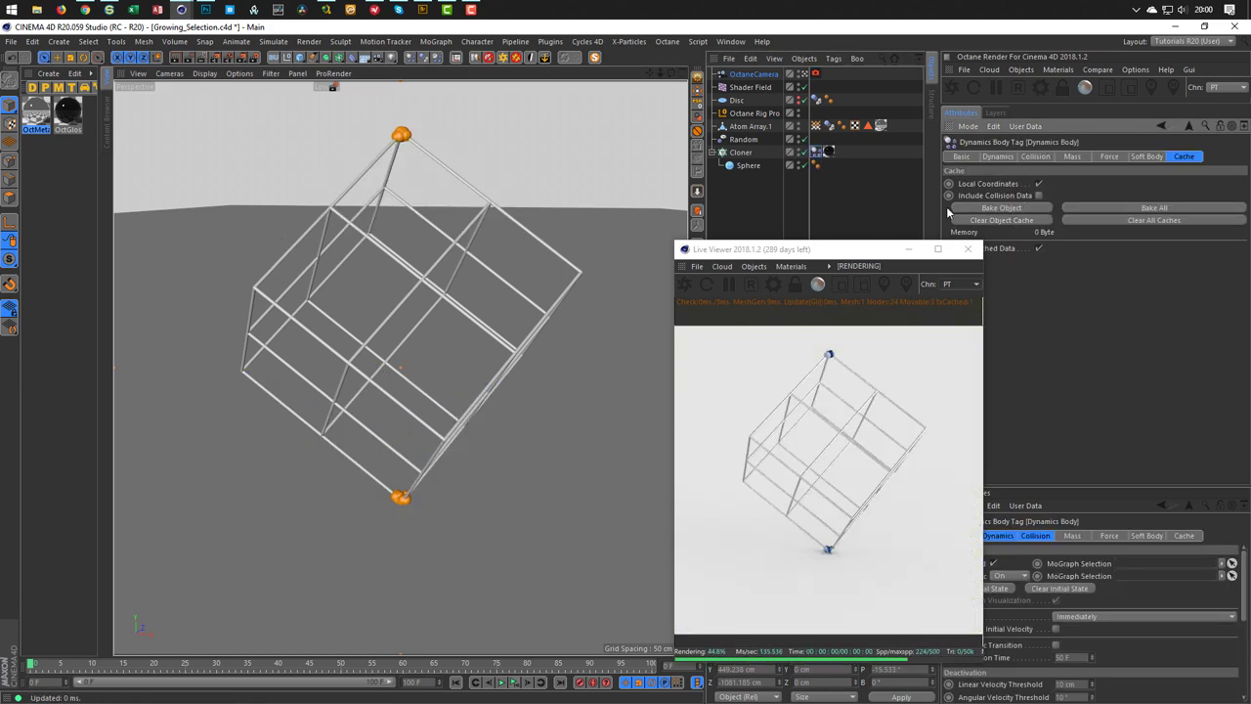
# Set the Cloner Count to 5000, refresh the live render, and select Atom Array.1
pyautogui.click(743, 152)
pyautogui.moveTo(860, 249); pyautogui.dragTo(826, 254)
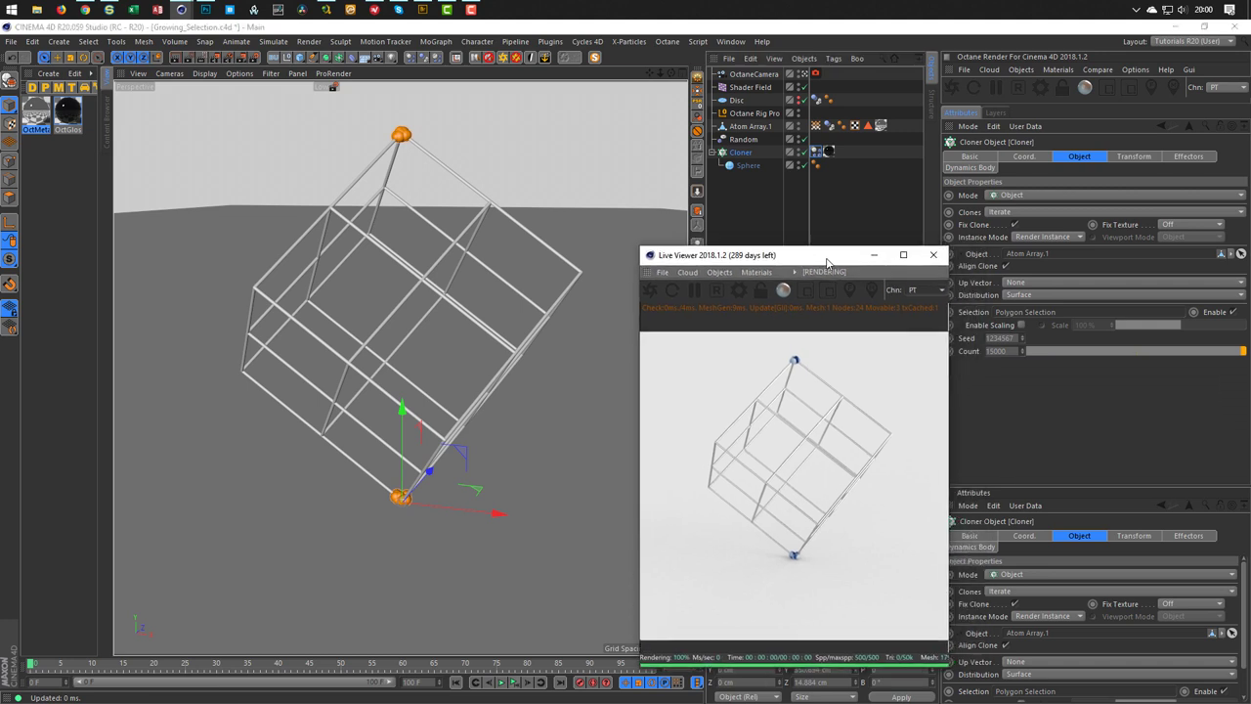
pyautogui.doubleClick(995, 351)
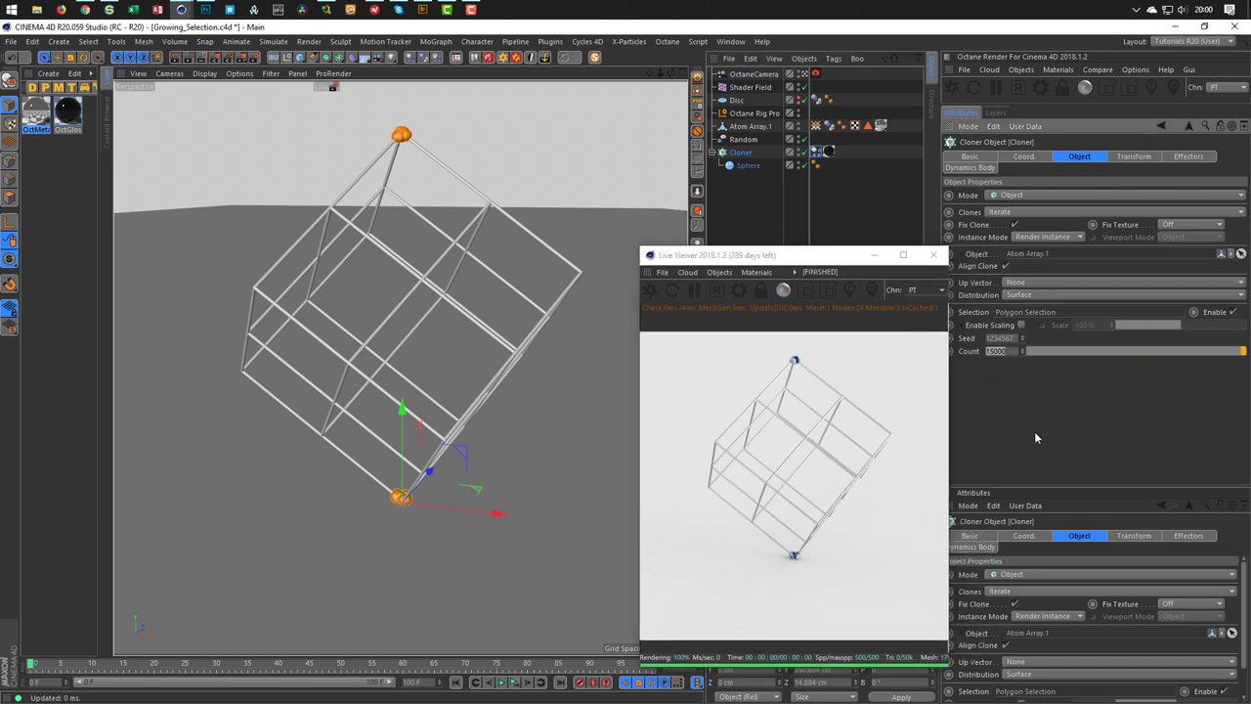
pyautogui.write('5000')
pyautogui.press('Return')
pyautogui.moveTo(790, 256); pyautogui.dragTo(891, 266)
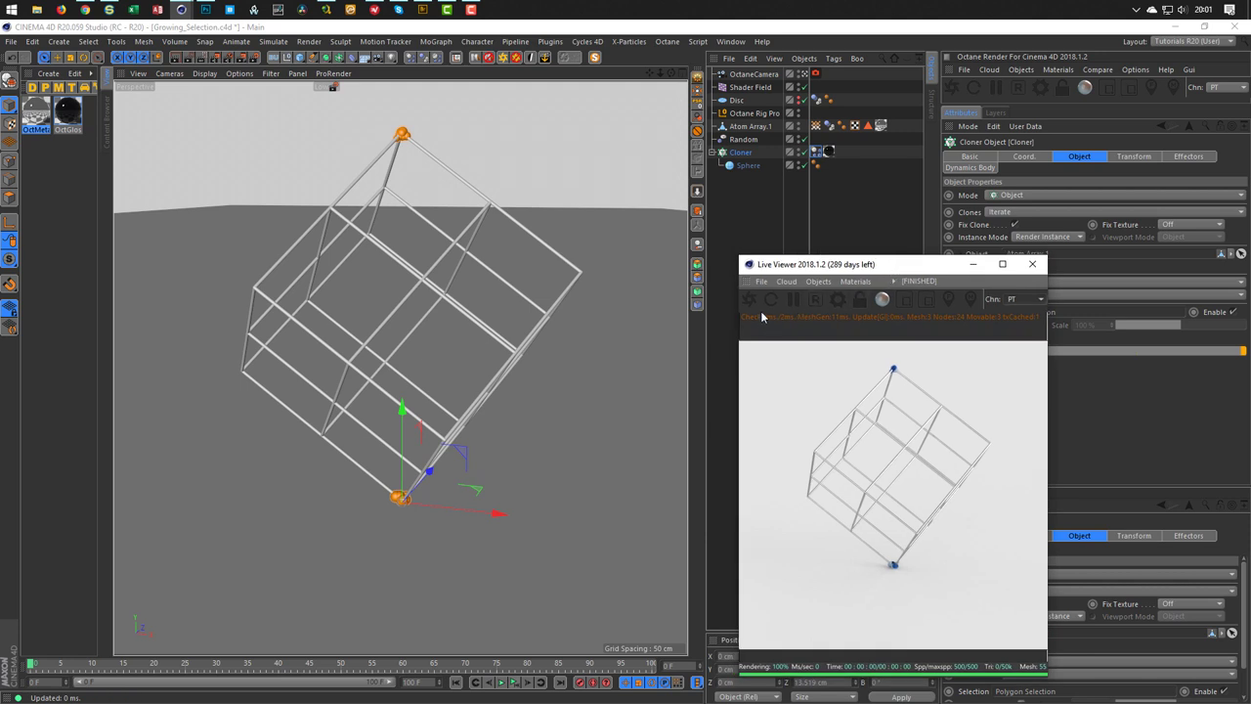
pyautogui.click(815, 299)
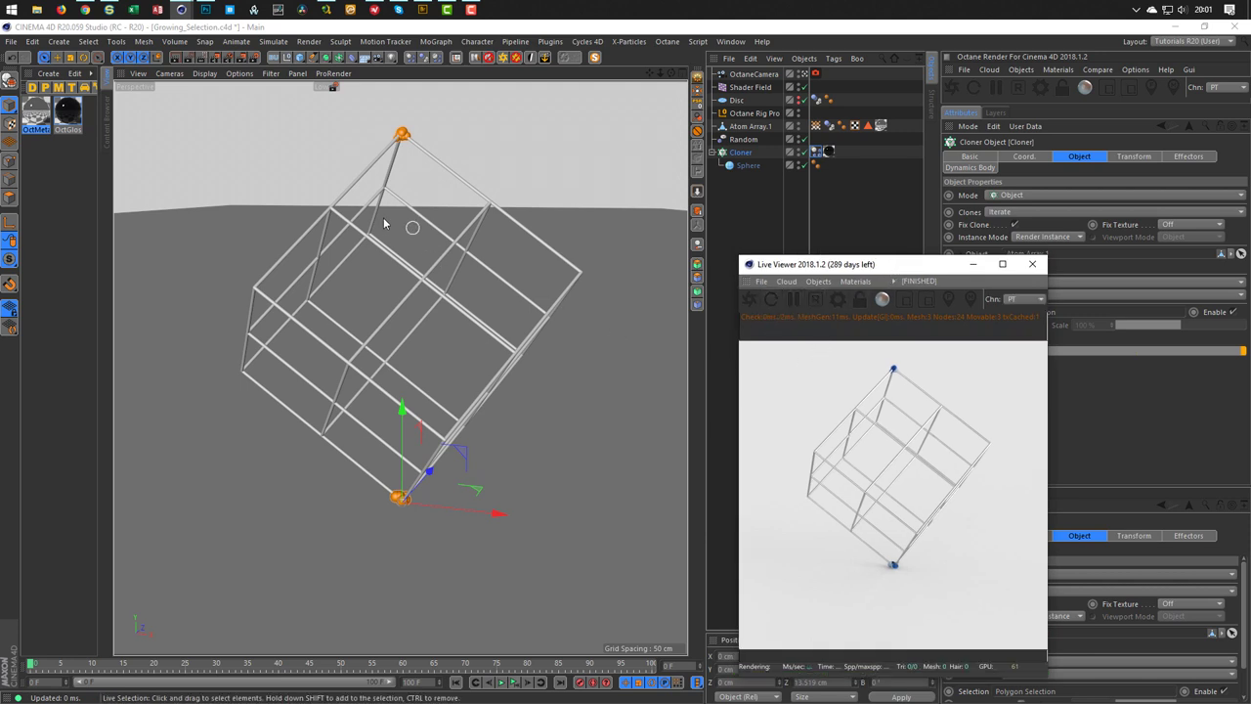
pyautogui.click(749, 127)
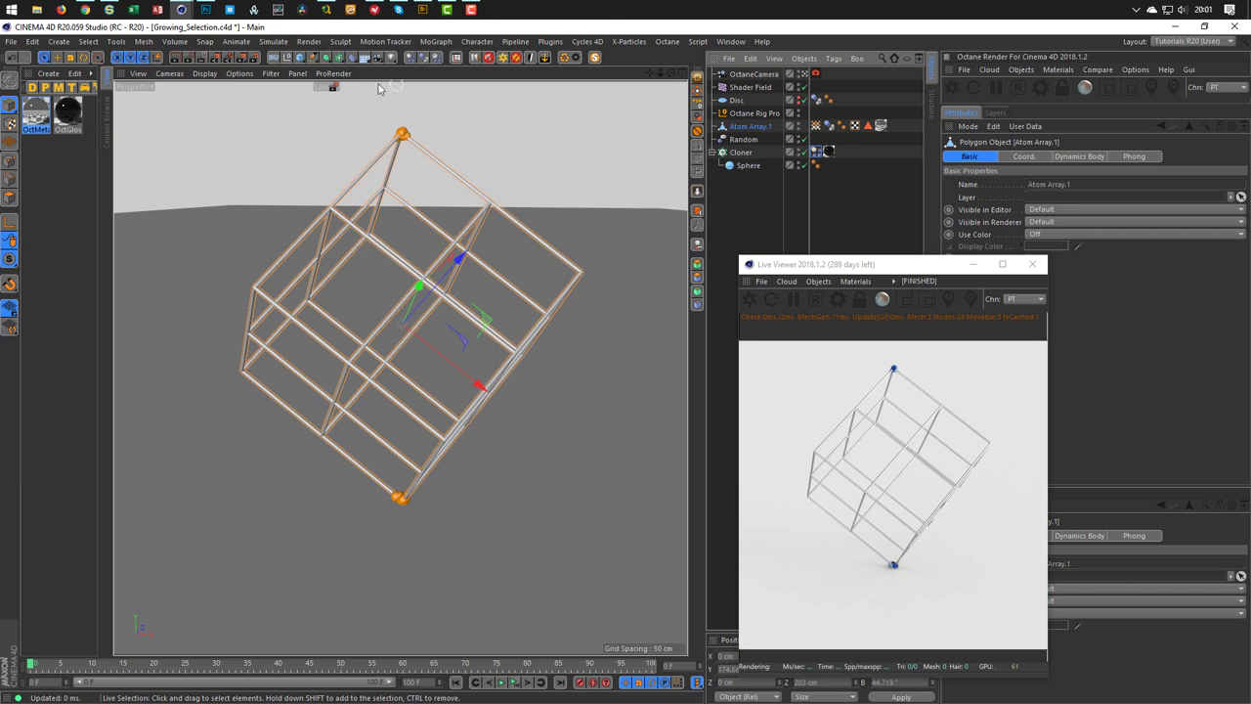
# Add a Null and make Atom Array.1 its child
pyautogui.click(294, 57)
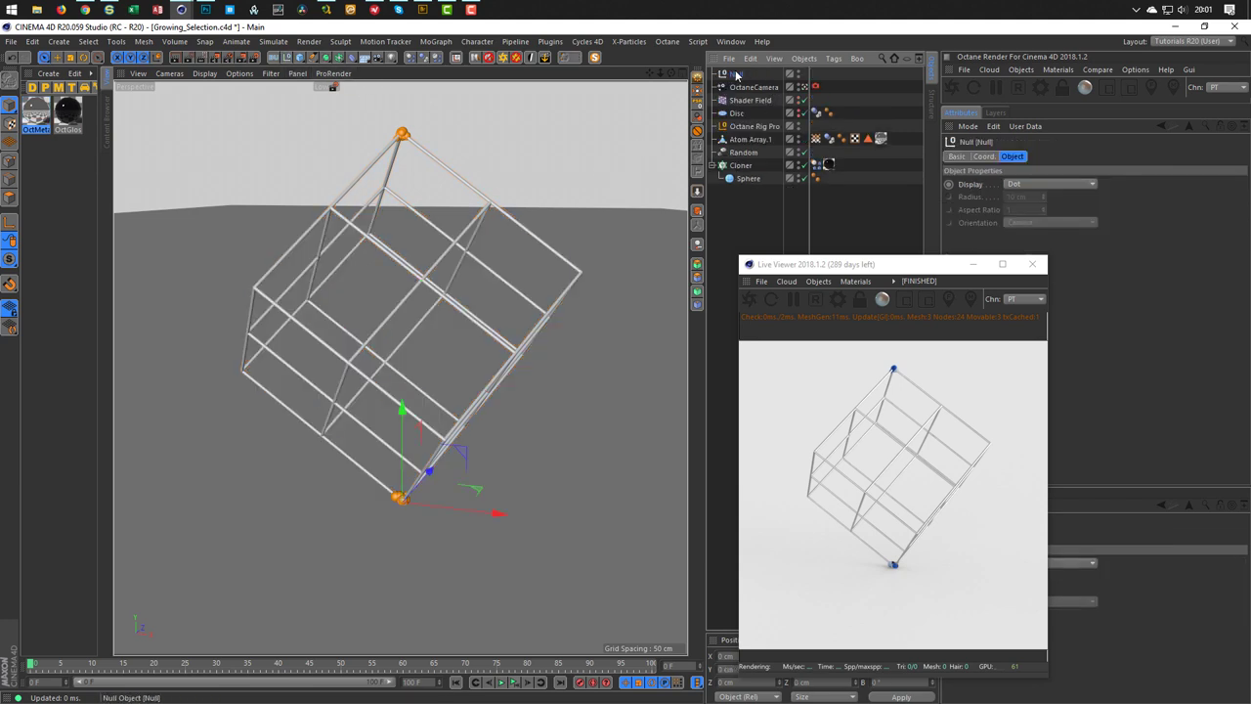
pyautogui.moveTo(738, 76); pyautogui.dragTo(746, 131)
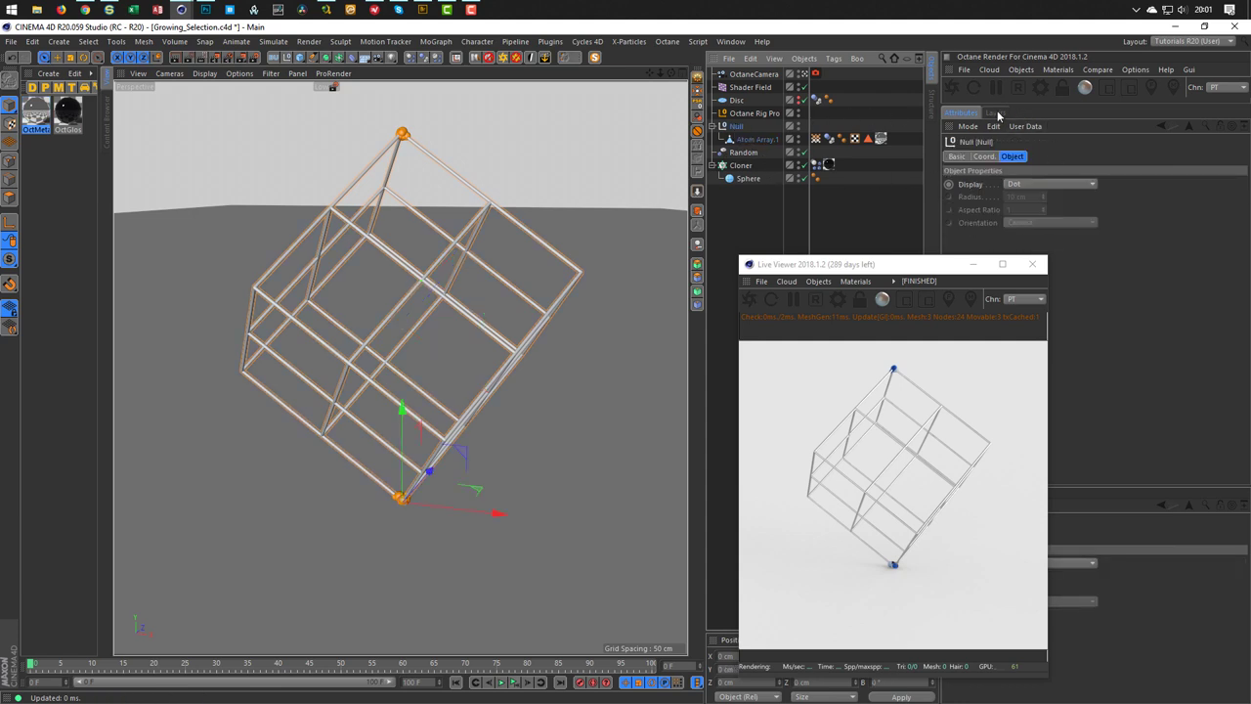
pyautogui.click(978, 159)
pyautogui.moveTo(1175, 184)
pyautogui.mouseDown()
pyautogui.moveTo(1134, 190)
pyautogui.moveTo(1176, 184)
pyautogui.mouseUp()
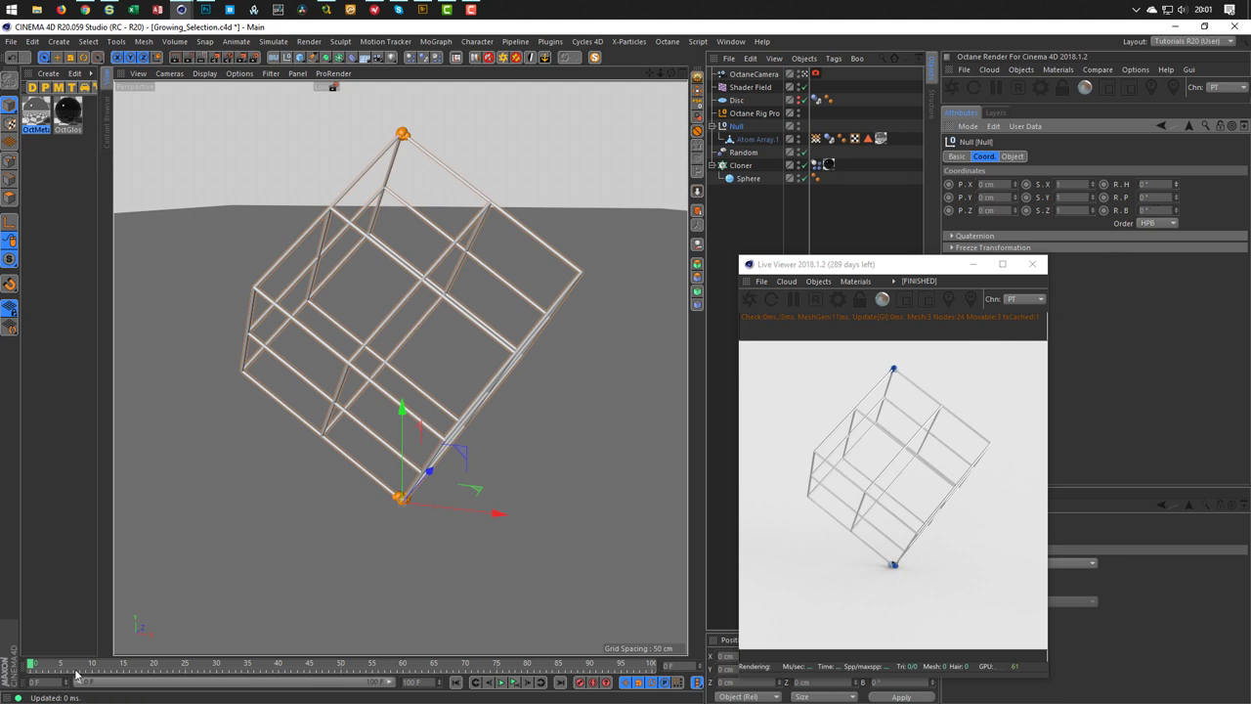
# Keyframe the Null's heading from 0° at the start to 180° near the end, and preview the spin
pyautogui.click(1104, 184)
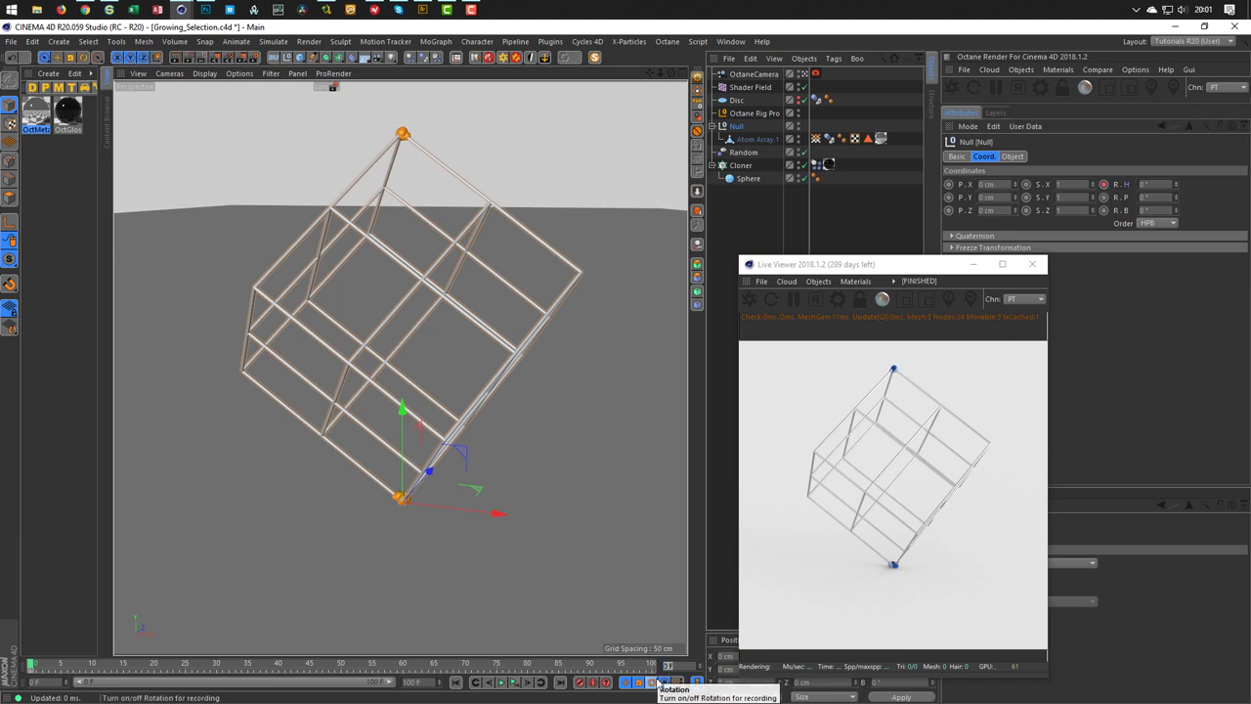
pyautogui.click(591, 664)
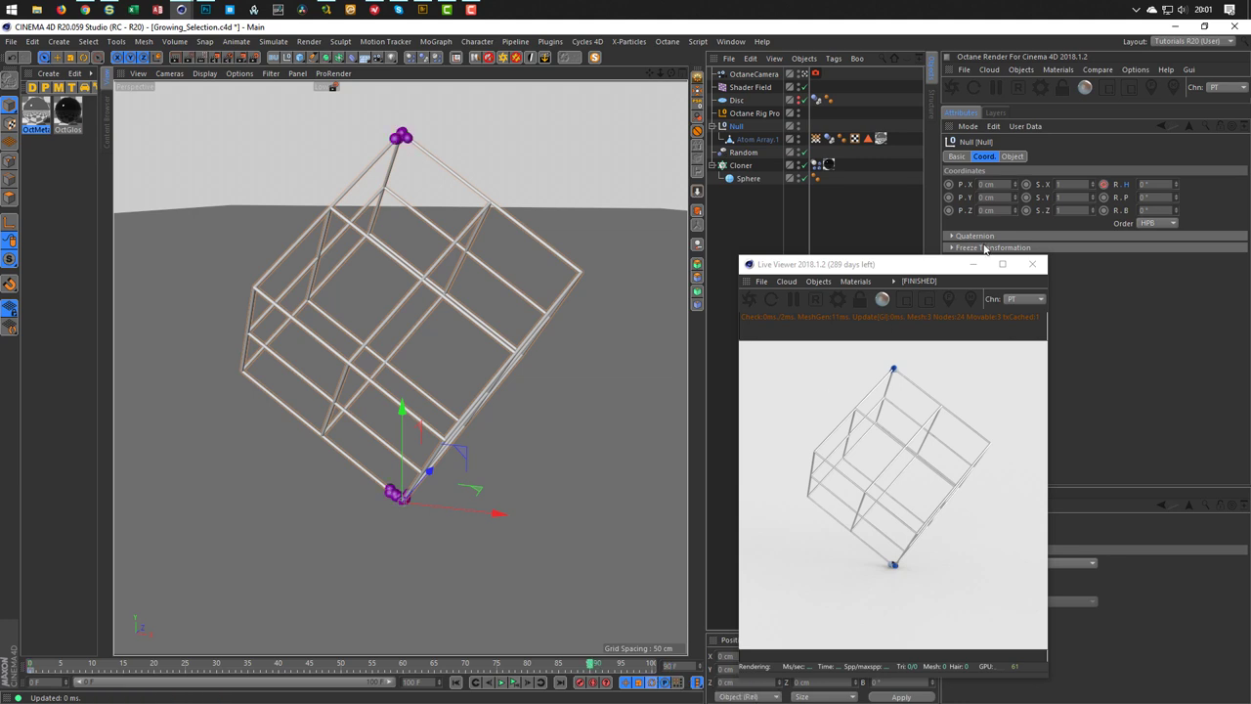
pyautogui.click(1145, 184)
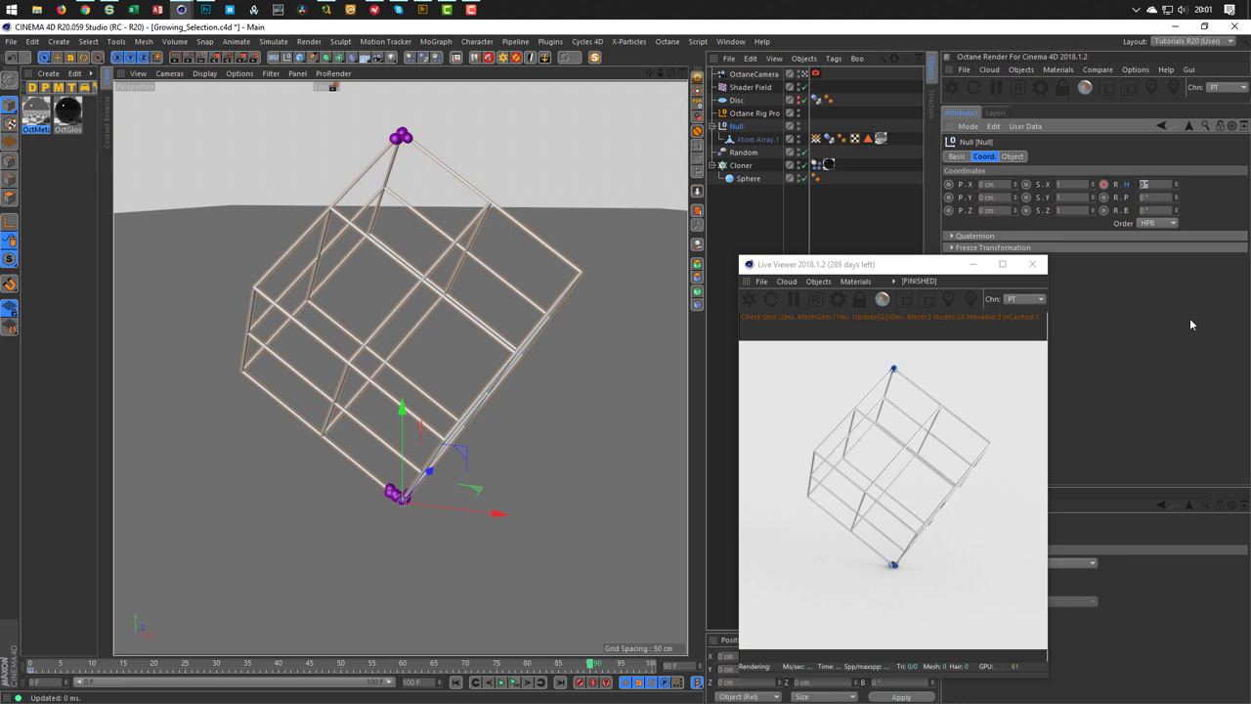
pyautogui.write('180')
pyautogui.press('Return')
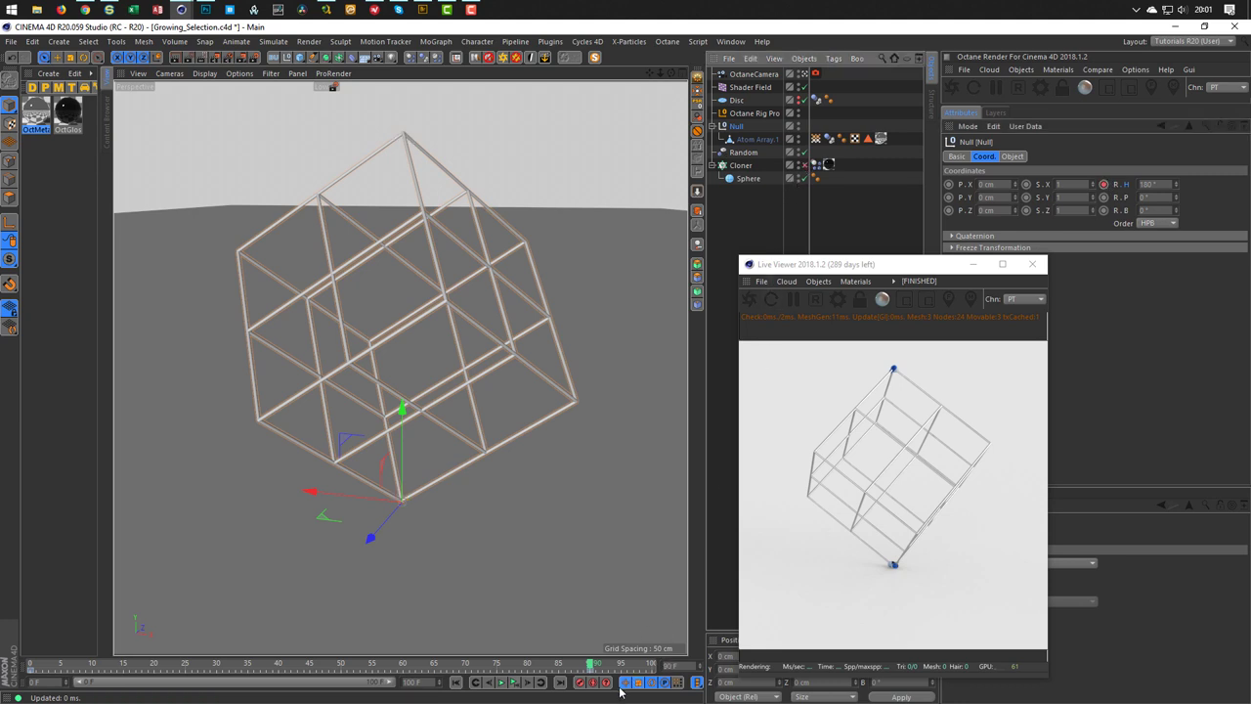
pyautogui.click(513, 683)
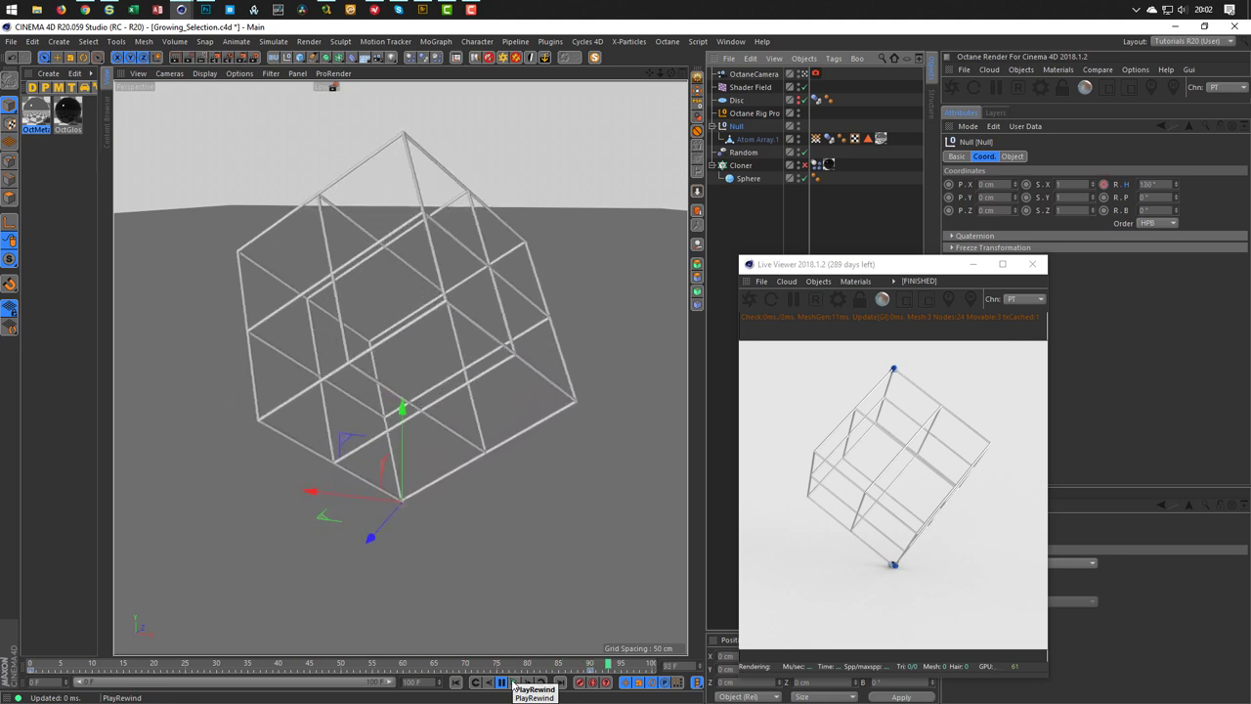
pyautogui.click(512, 682)
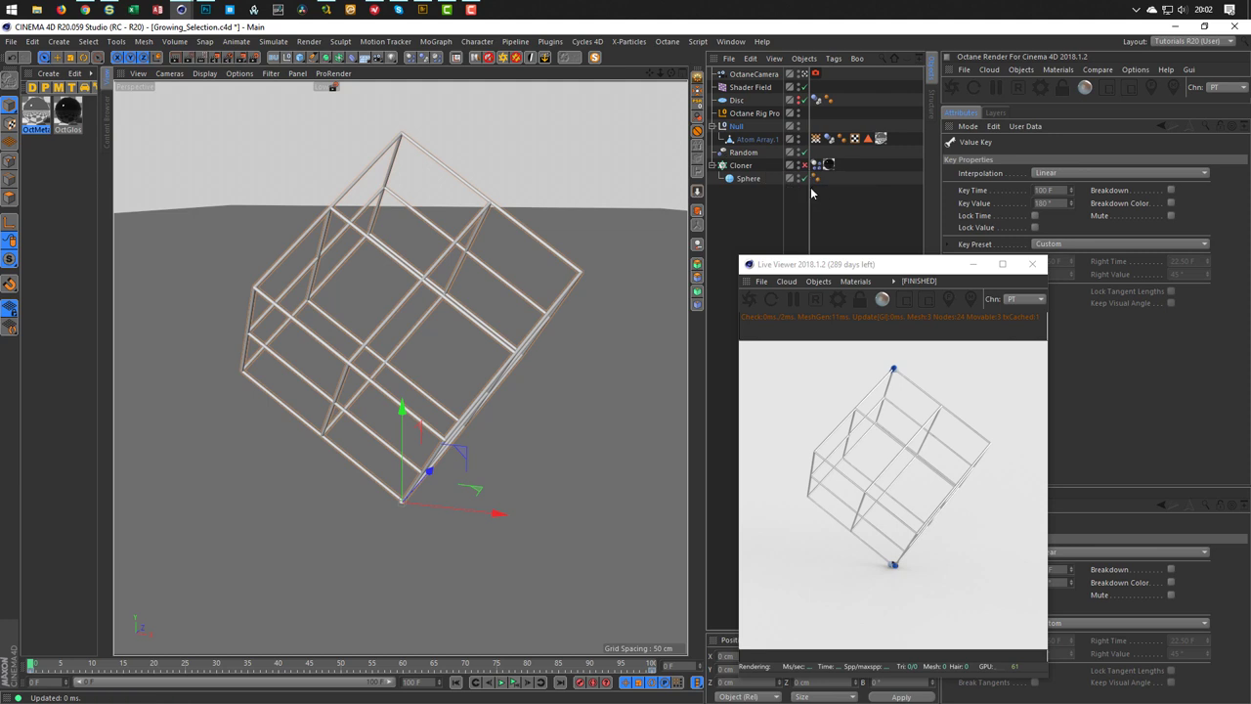
pyautogui.click(738, 126)
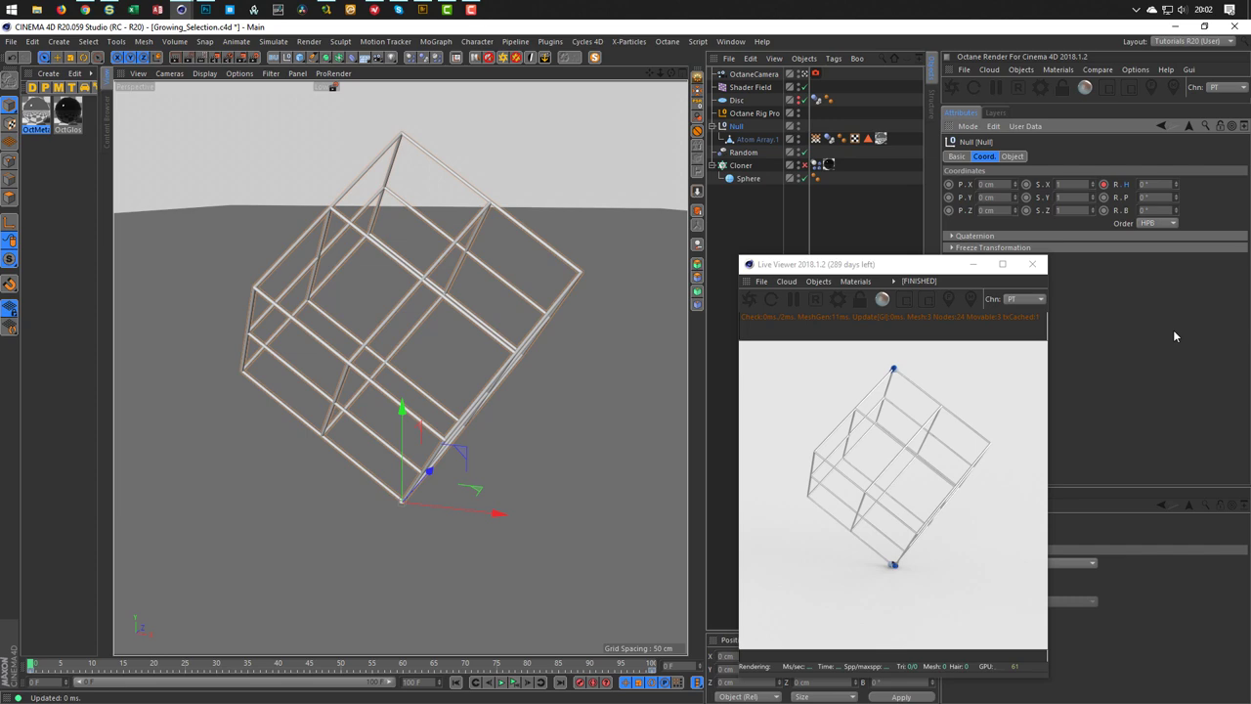
pyautogui.hotkey('shift', 'F3')
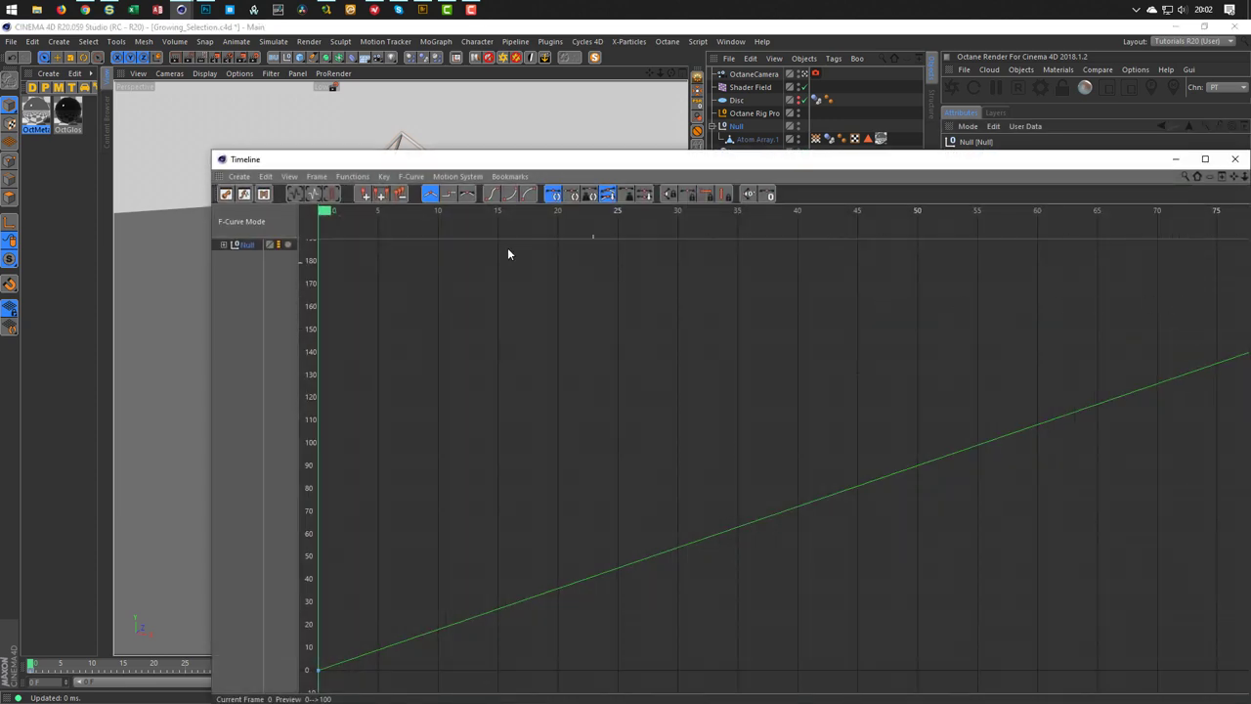
# Frame the rotation F-curve in the Timeline and apply Ease Ease to it
pyautogui.moveTo(211, 150); pyautogui.dragTo(831, 330)
pyautogui.moveTo(942, 333); pyautogui.dragTo(410, 149)
pyautogui.keyDown('alt'); pyautogui.moveTo(576, 389); pyautogui.dragTo(614, 240, button='right'); pyautogui.keyUp('alt')
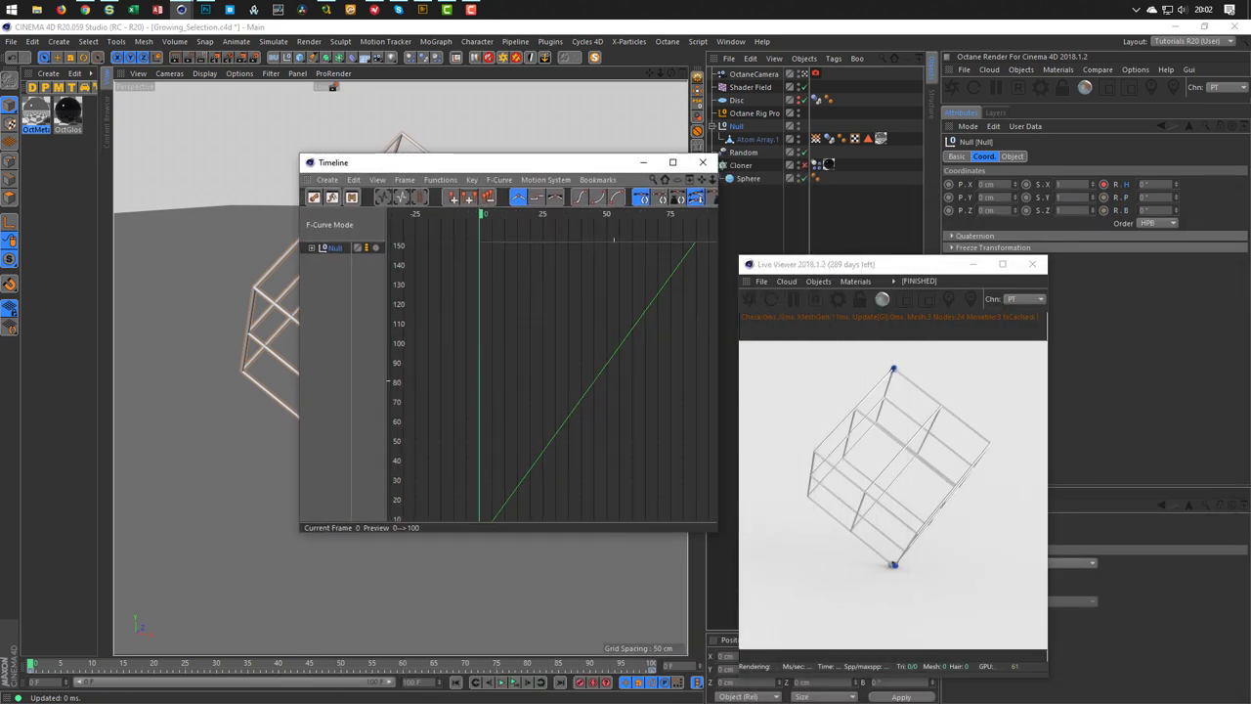
pyautogui.keyDown('alt'); pyautogui.moveTo(647, 368); pyautogui.dragTo(618, 426, button='right'); pyautogui.keyUp('alt')
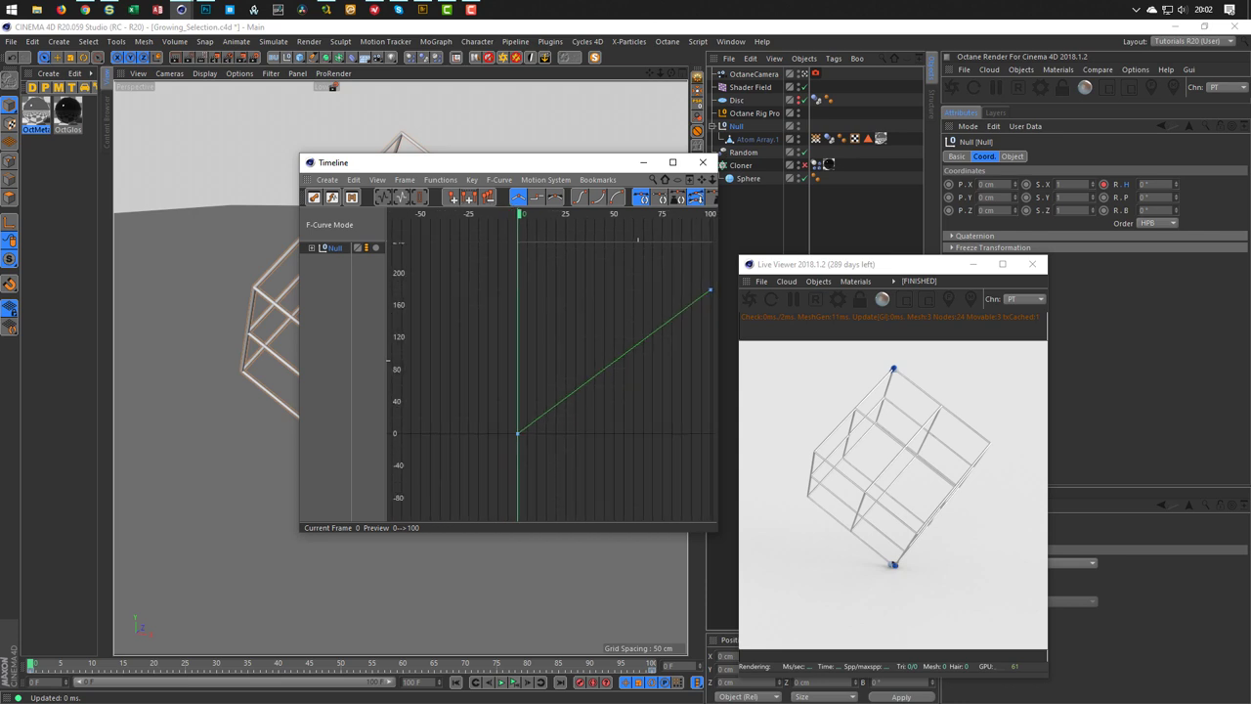
pyautogui.keyDown('alt'); pyautogui.moveTo(664, 339); pyautogui.dragTo(638, 321, button='middle'); pyautogui.keyUp('alt')
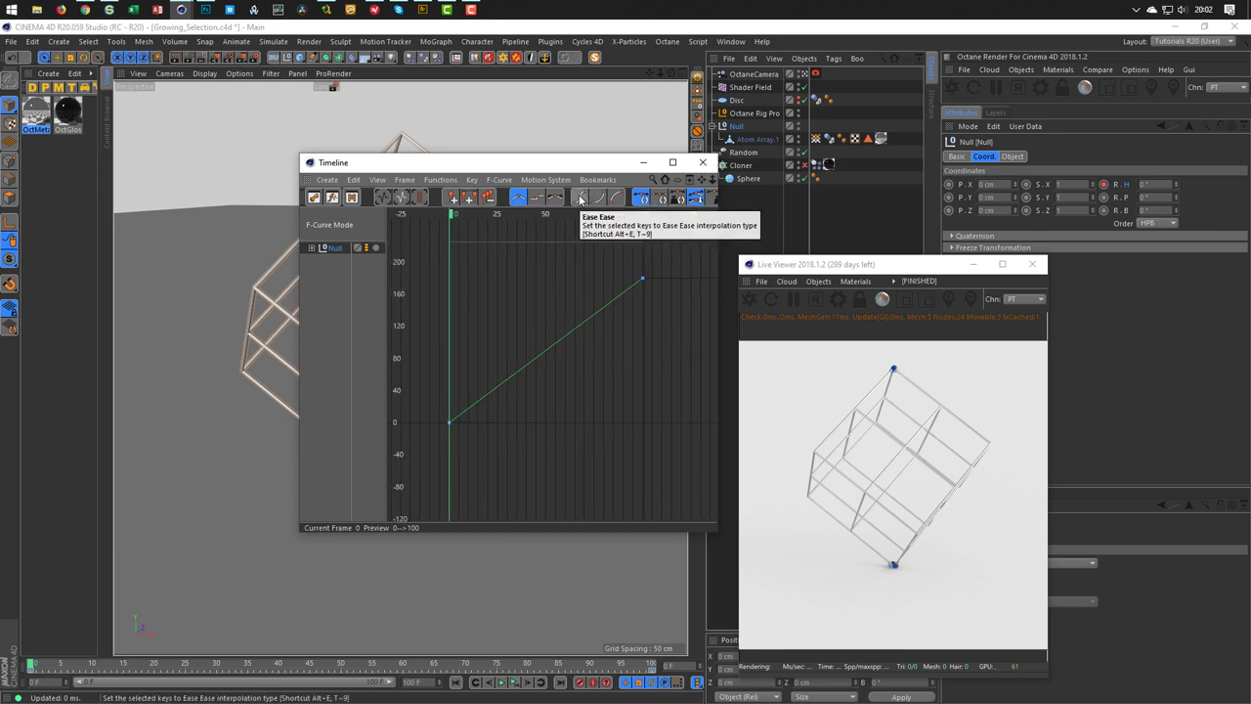
pyautogui.click(581, 198)
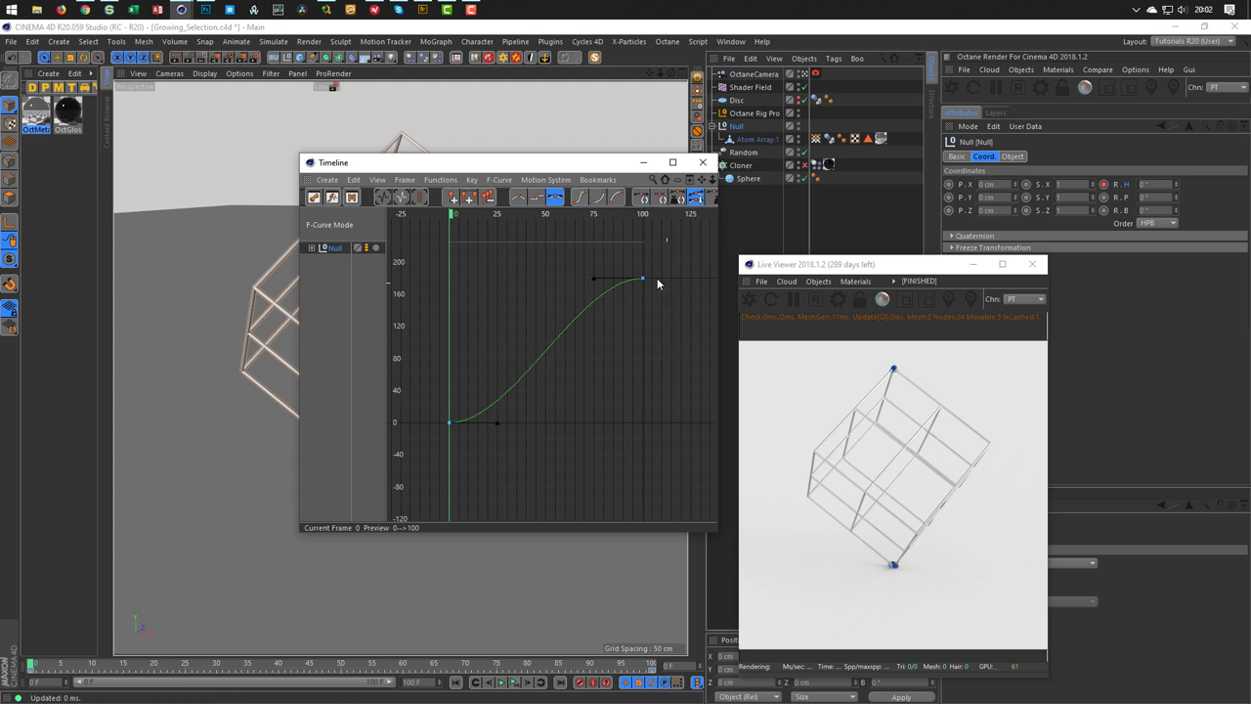
pyautogui.click(703, 162)
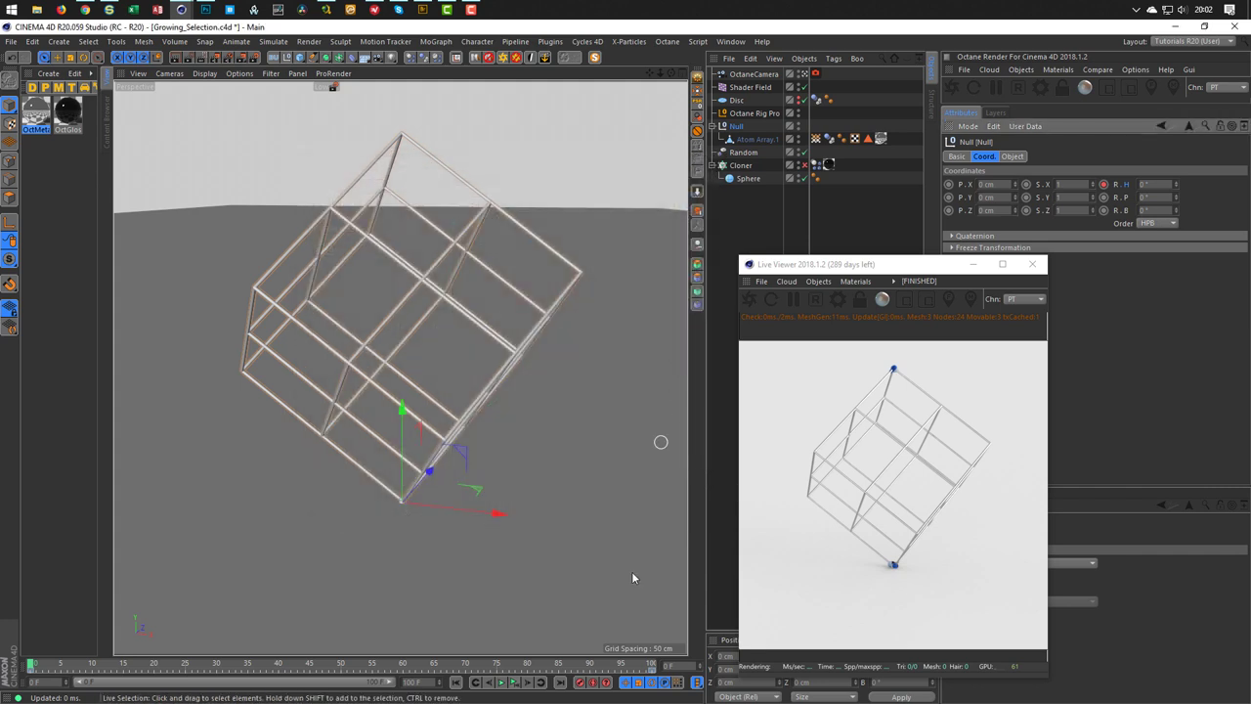
# Play the eased spin, rewind to frame 0, and play it again
pyautogui.click(517, 684)
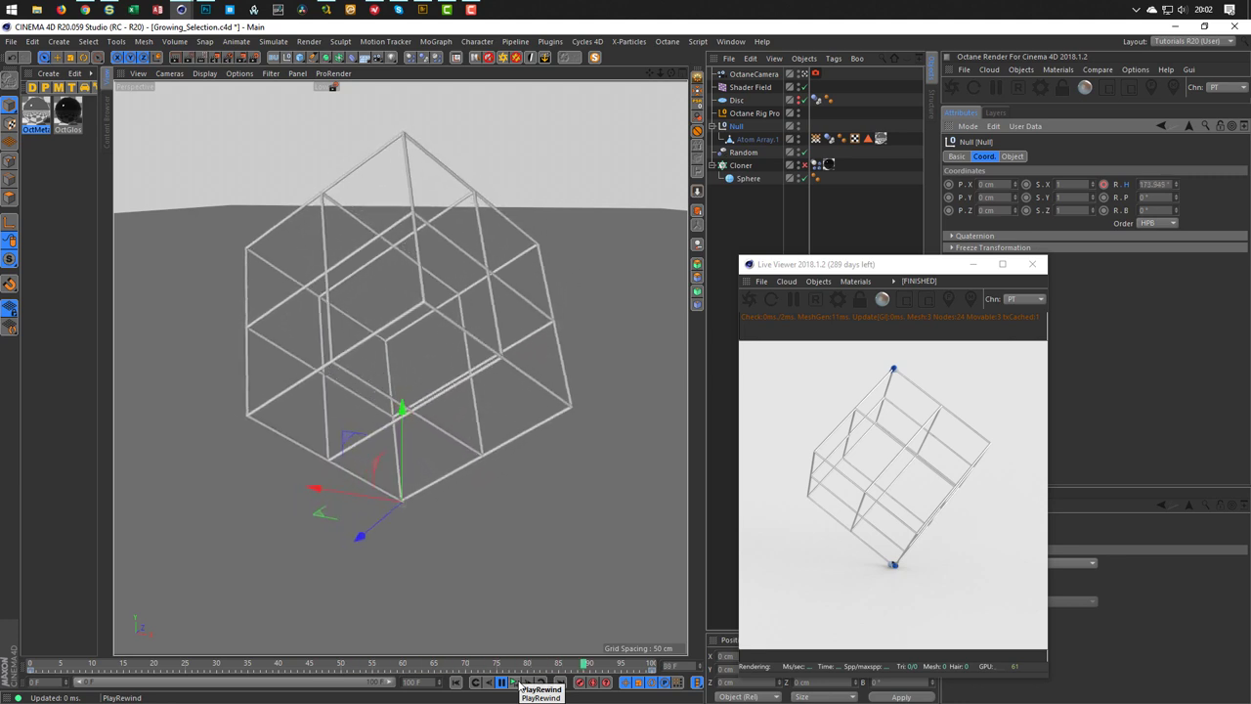
pyautogui.click(521, 683)
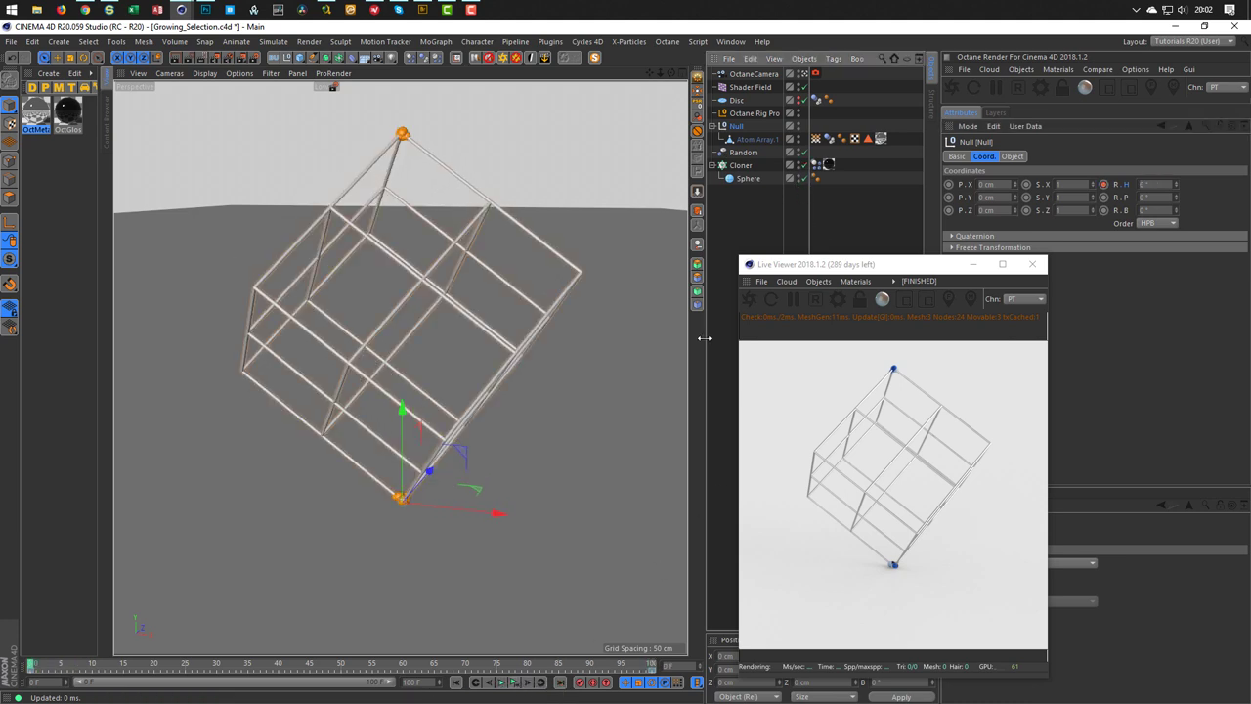
pyautogui.click(500, 682)
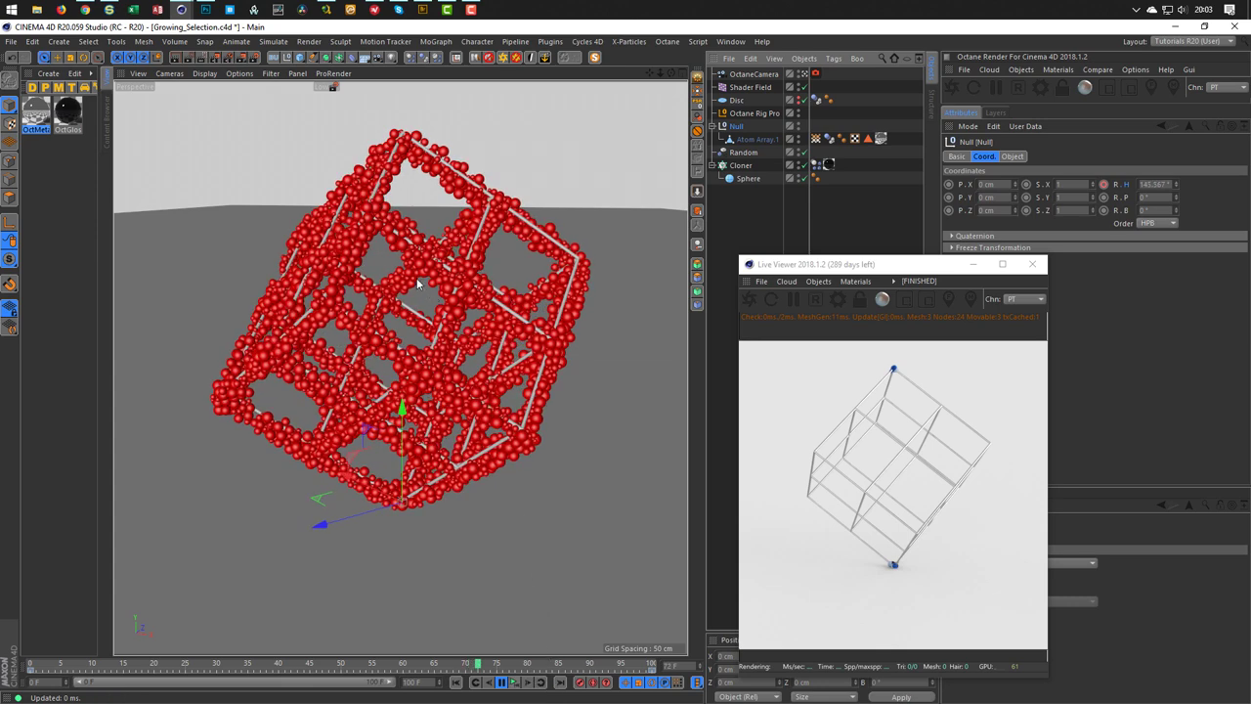
pyautogui.click(502, 682)
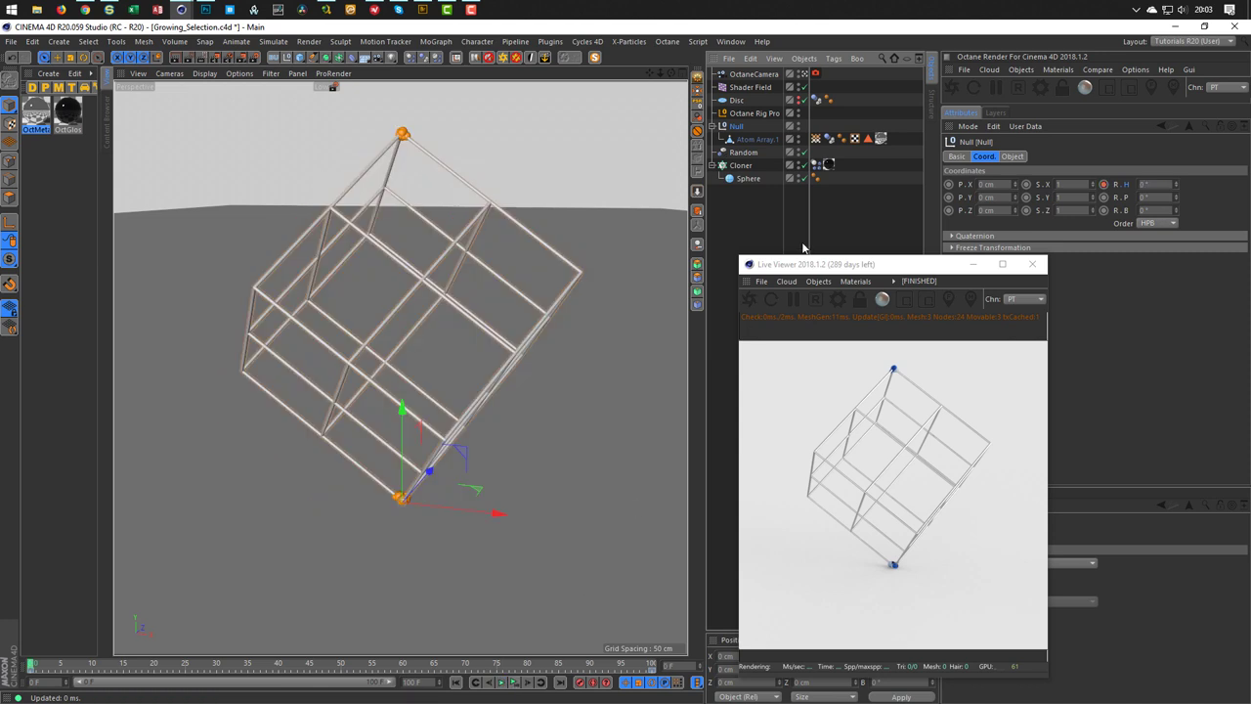
pyautogui.click(753, 165)
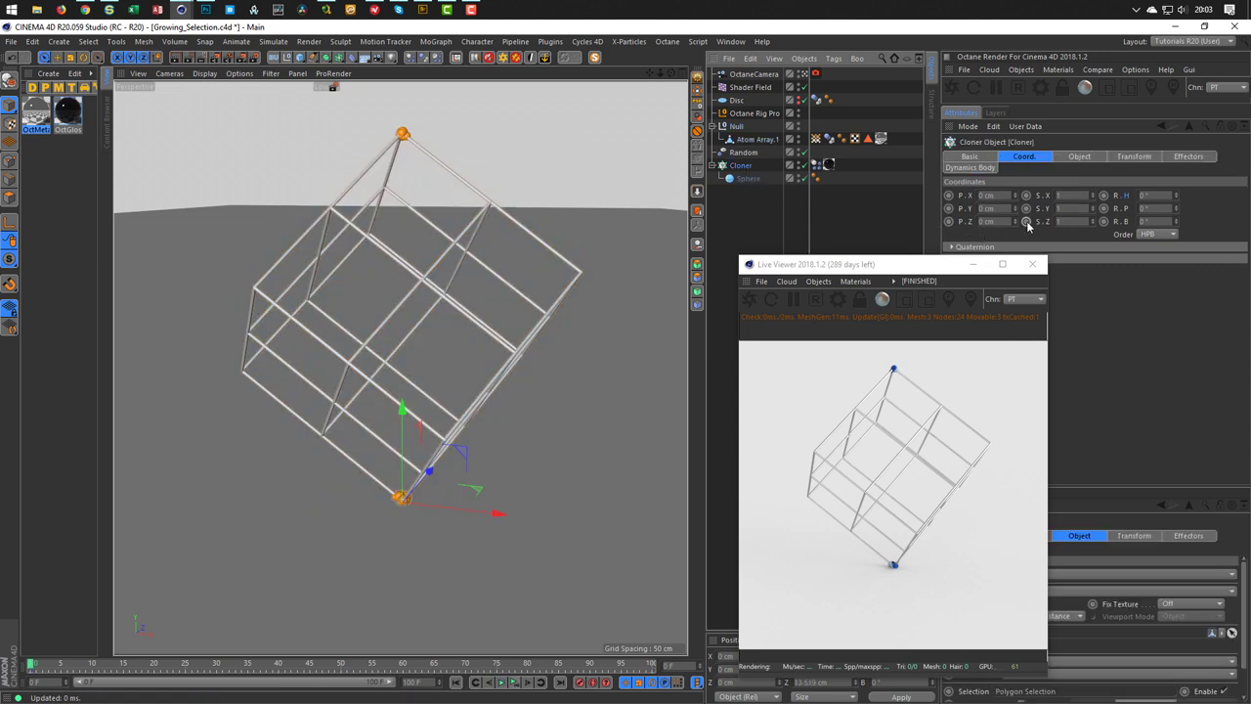
# Set the Cloner's Count to 15000
pyautogui.click(1070, 158)
pyautogui.moveTo(927, 270); pyautogui.dragTo(821, 252)
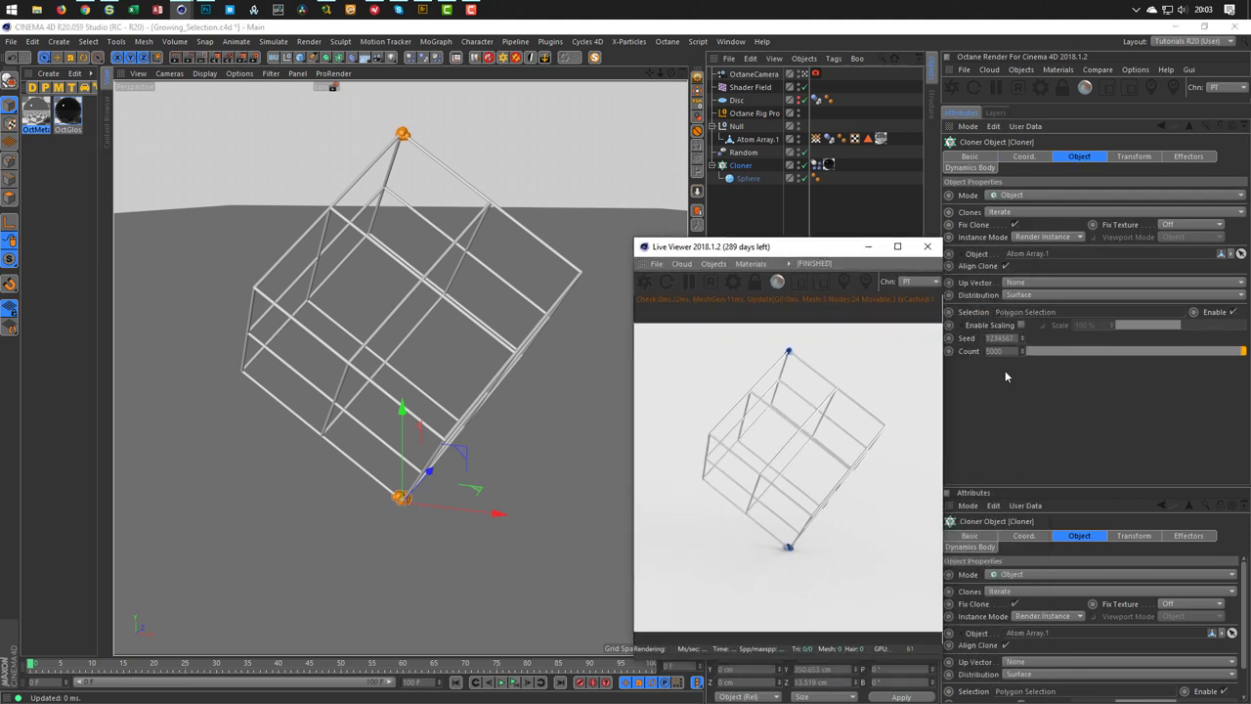
pyautogui.click(961, 380)
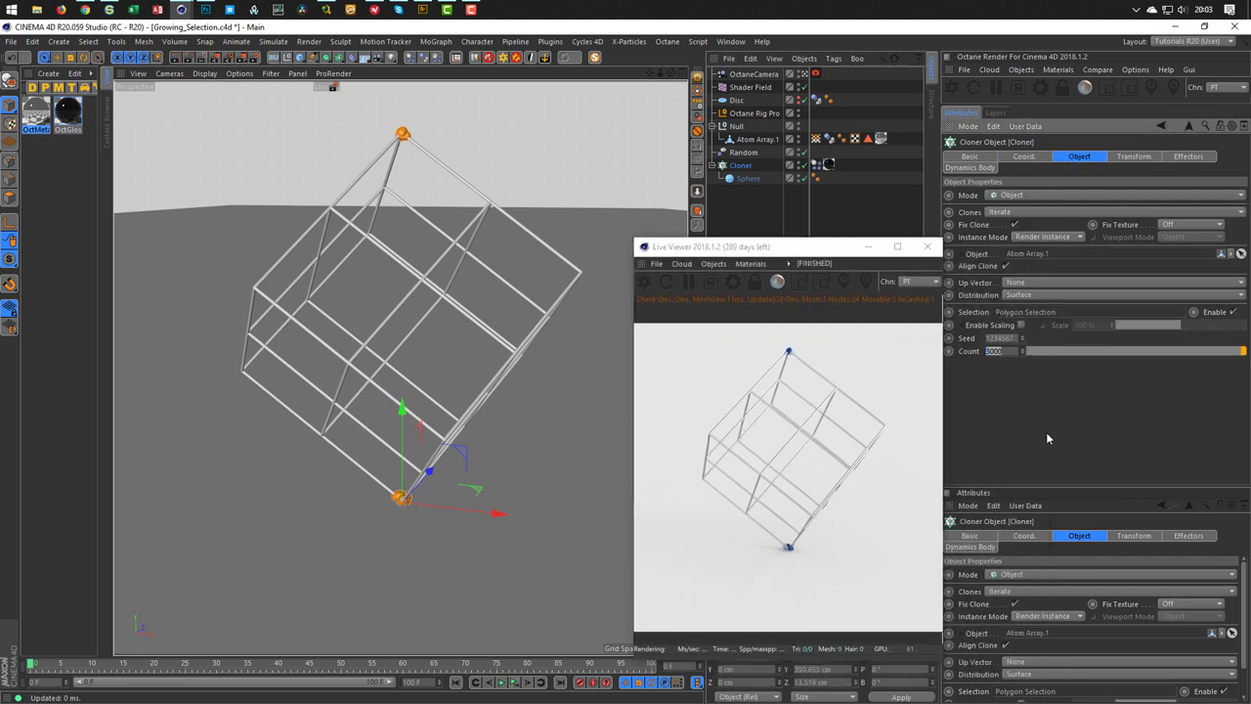
pyautogui.write('15000')
pyautogui.press('Return')
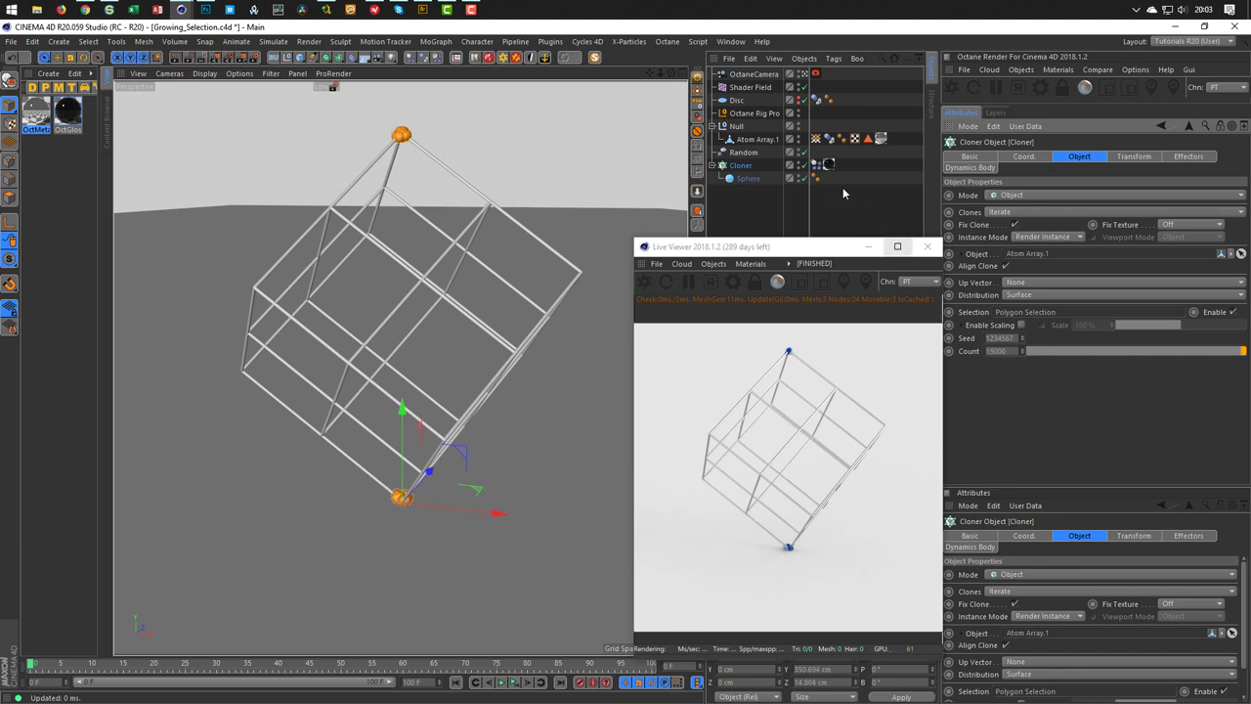
# Bake the Dynamics Body tag's simulation into a cache of about 142.92 MB
pyautogui.click(817, 164)
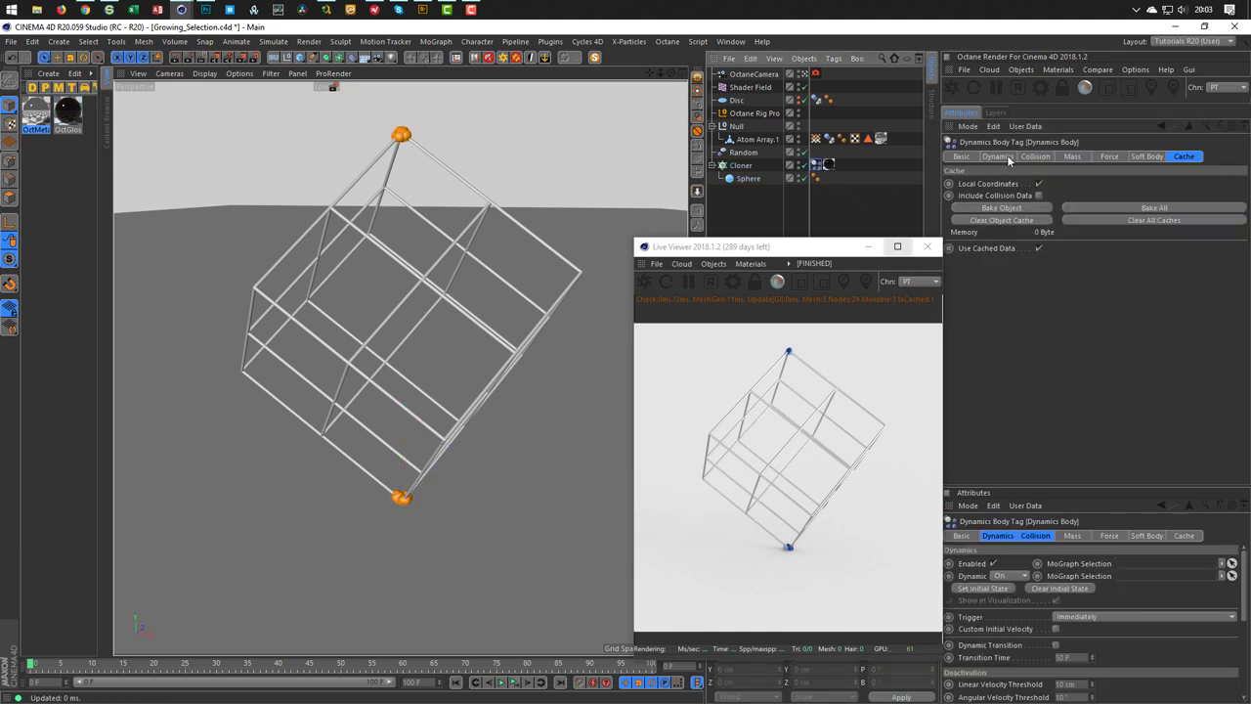
pyautogui.click(1017, 207)
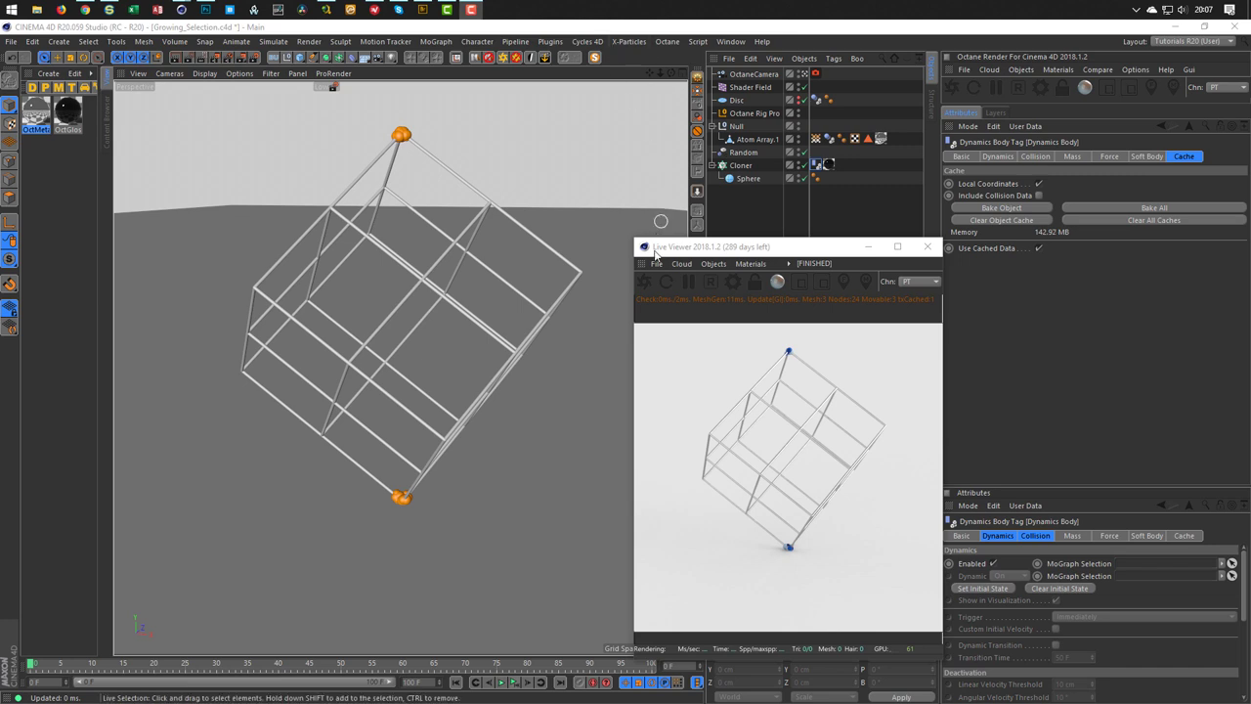
pyautogui.moveTo(824, 252); pyautogui.dragTo(919, 237)
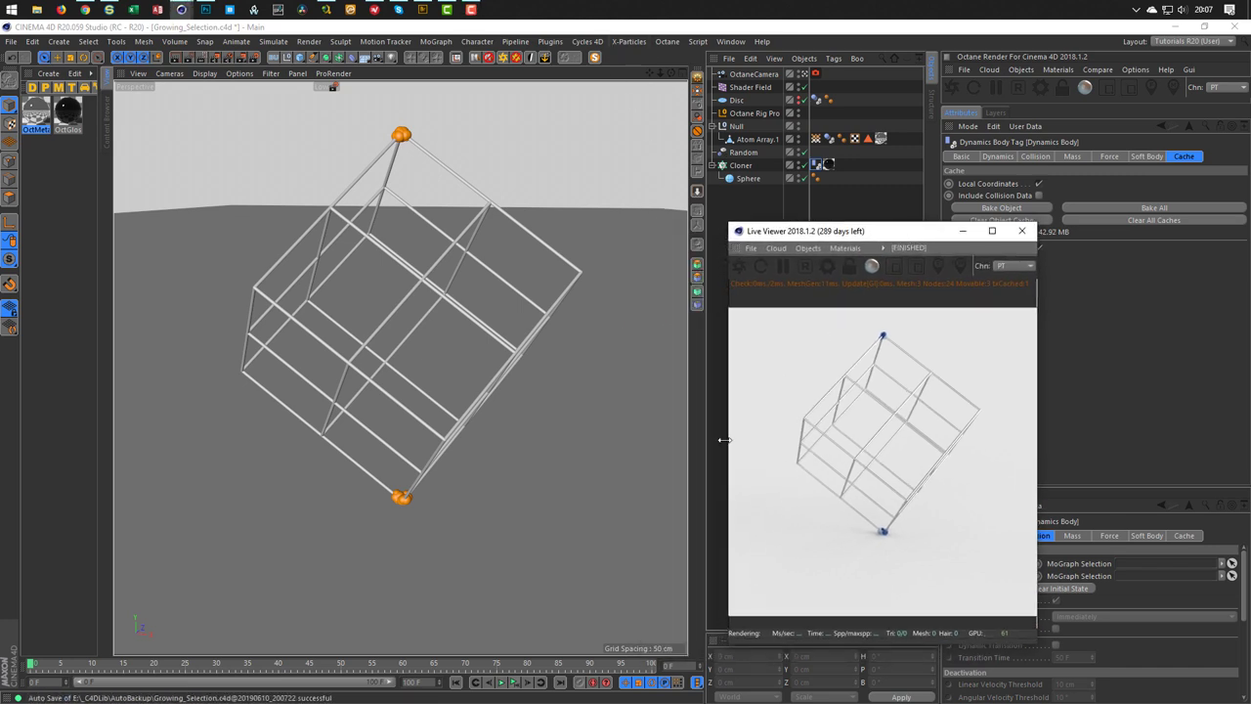
# Play the baked simulation and refresh the Octane preview of the growing spheres
pyautogui.click(512, 683)
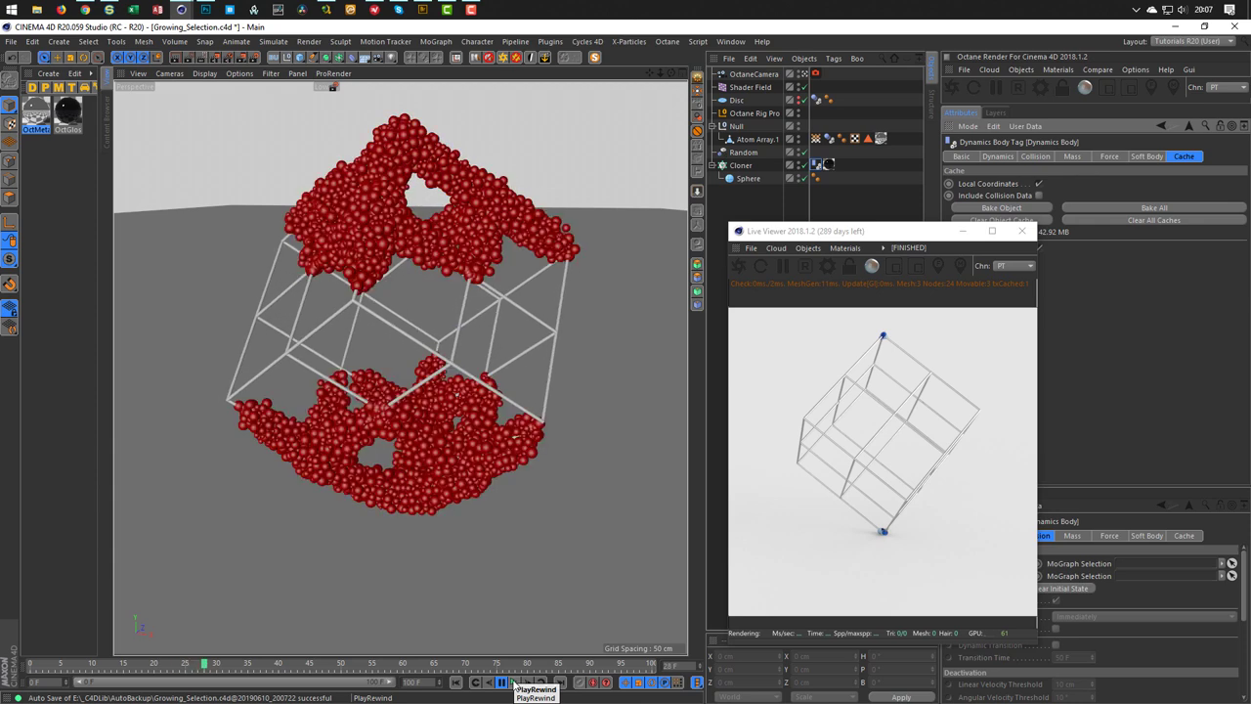
pyautogui.click(502, 683)
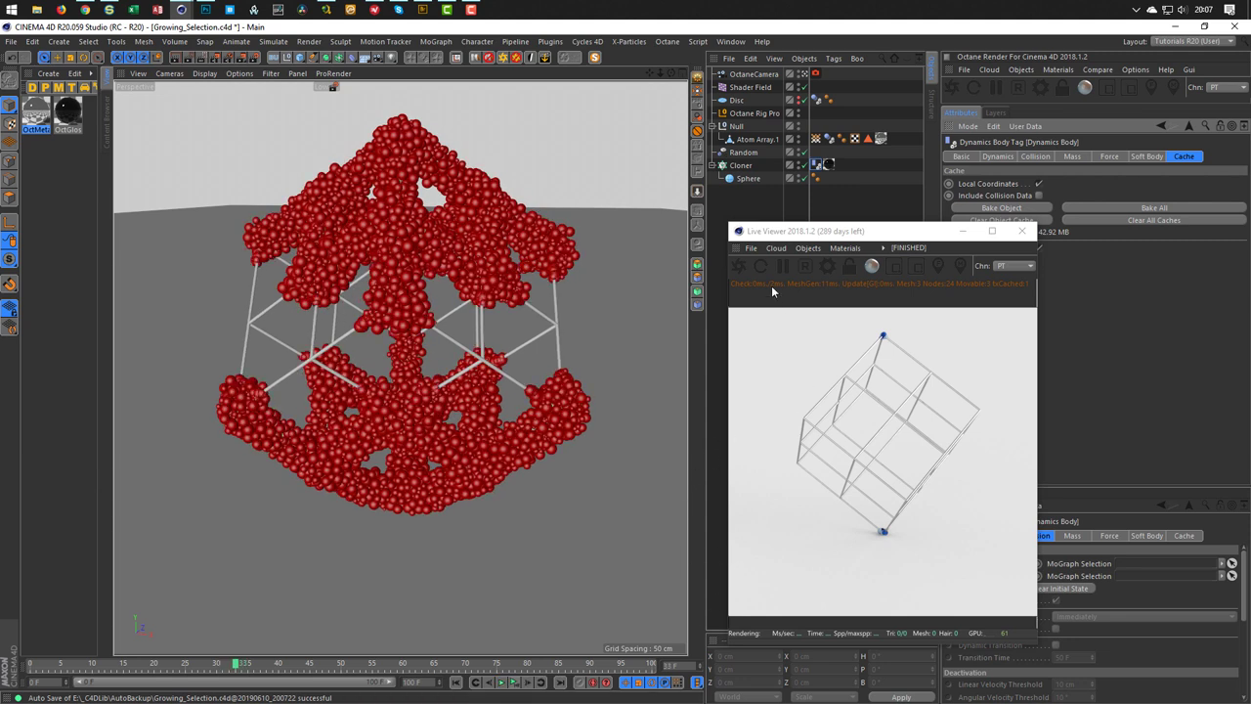
pyautogui.click(739, 263)
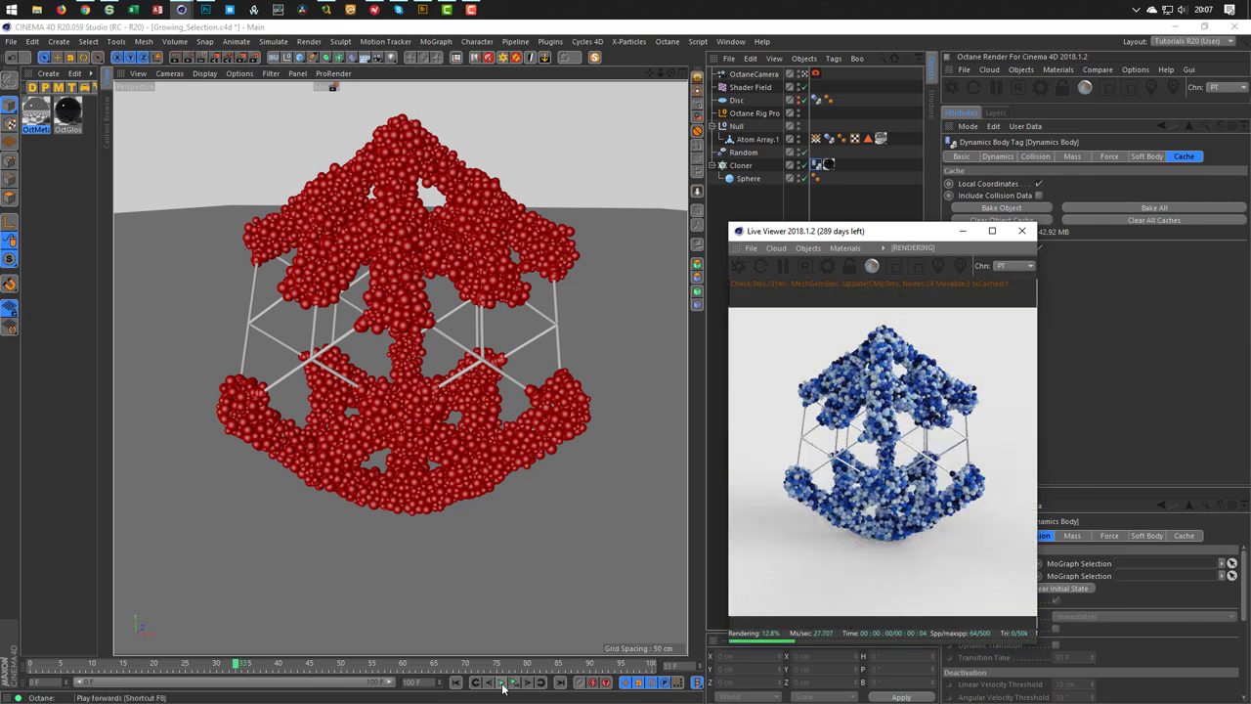
pyautogui.click(502, 682)
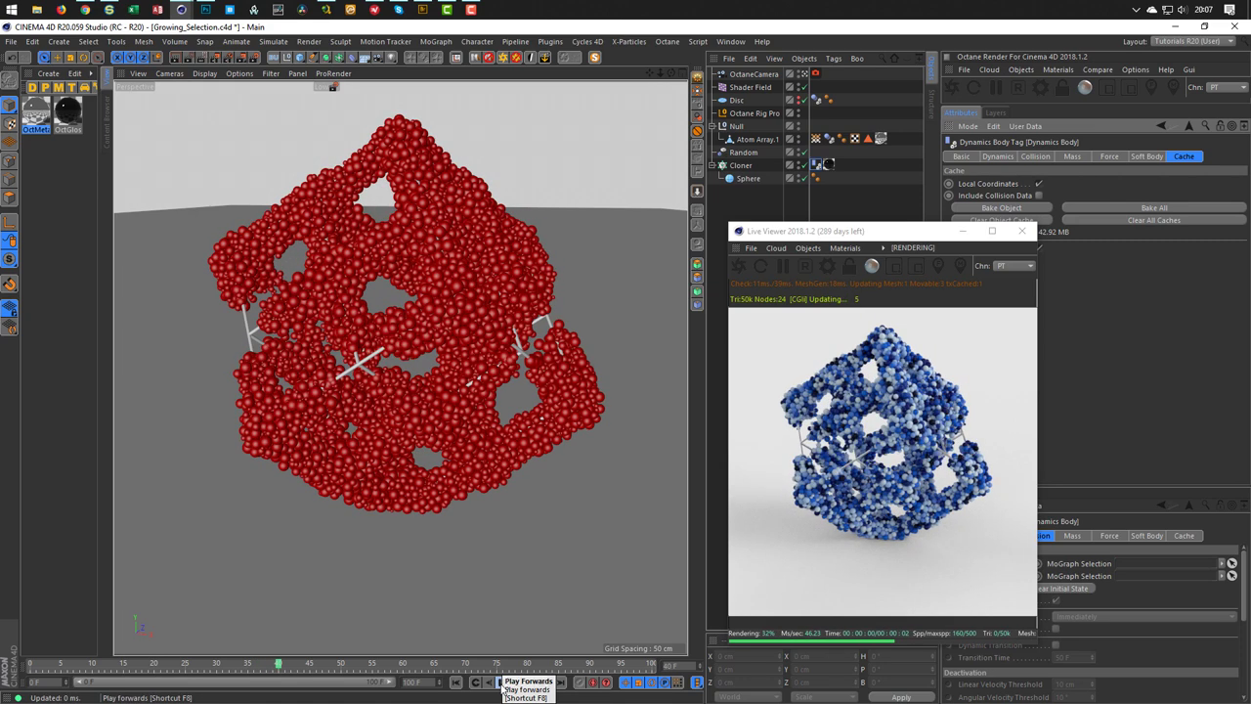
# Switch the viewport to Constant Shading, then to Wireframe, and stop playback
pyautogui.press('n')
pyautogui.press('e')
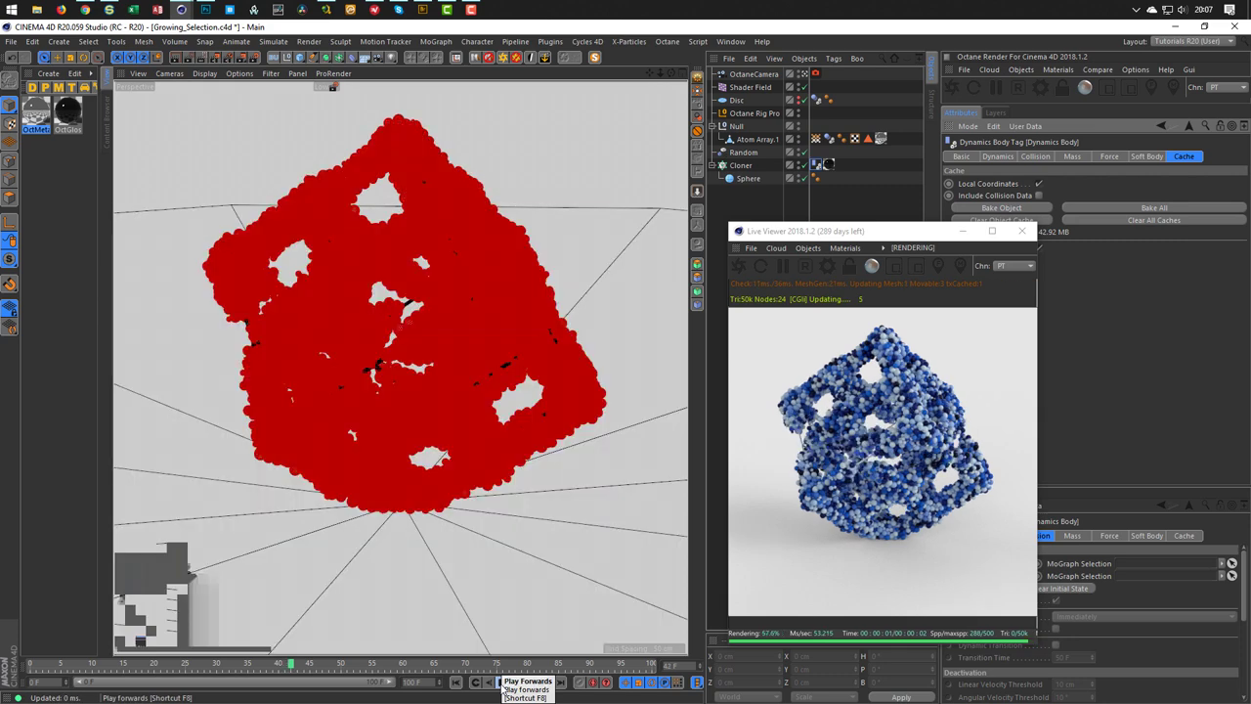
pyautogui.press('n')
pyautogui.press('h')
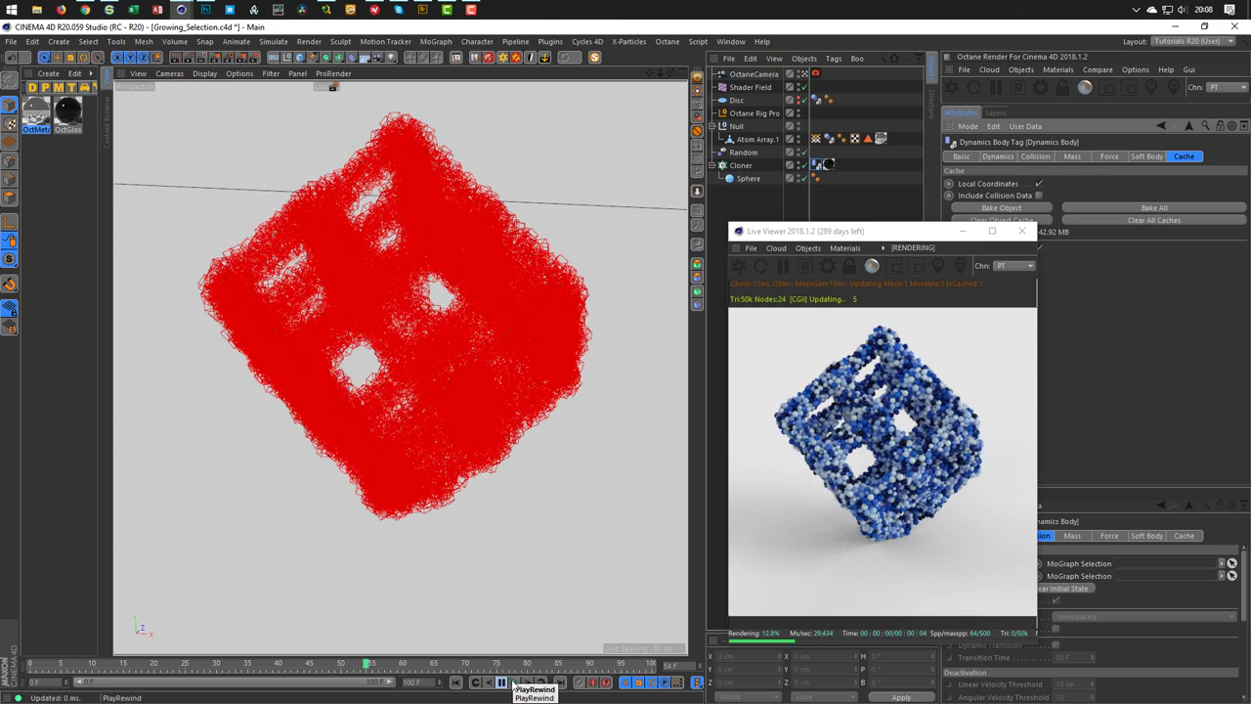
pyautogui.click(505, 683)
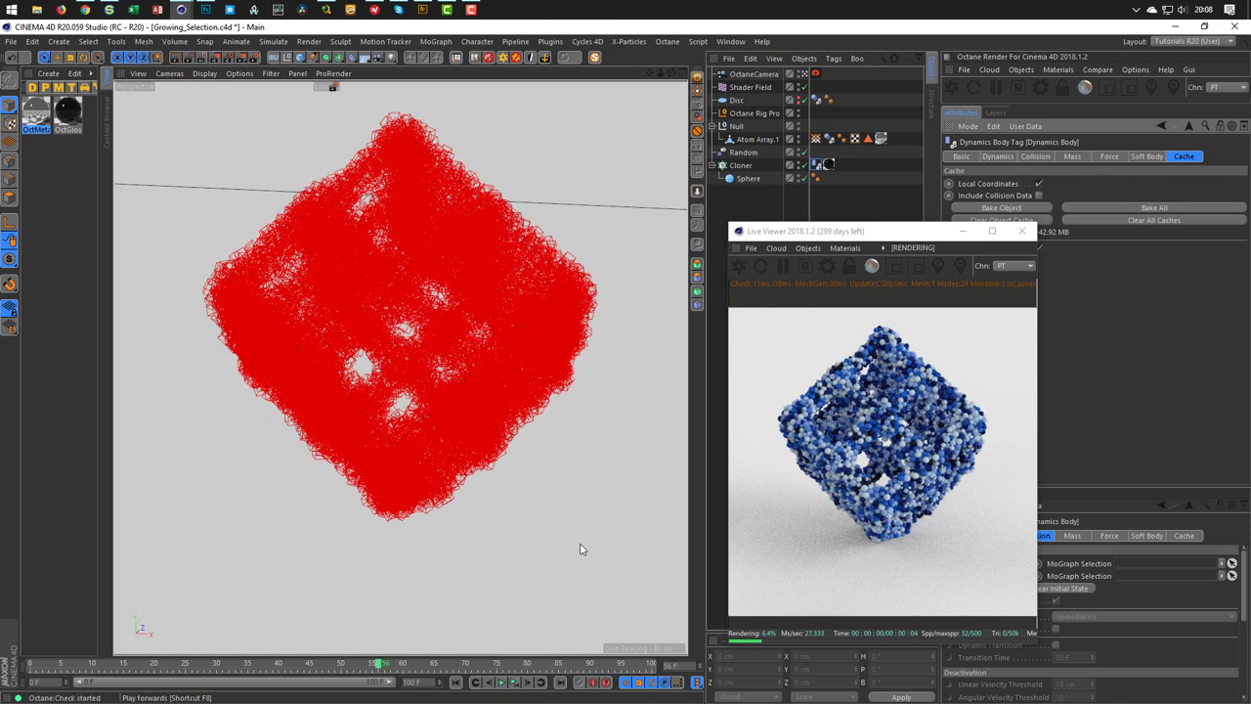
# Return the viewport to Gouraud shading and rewind the timeline to frame 0
pyautogui.press('n')
pyautogui.press('a')
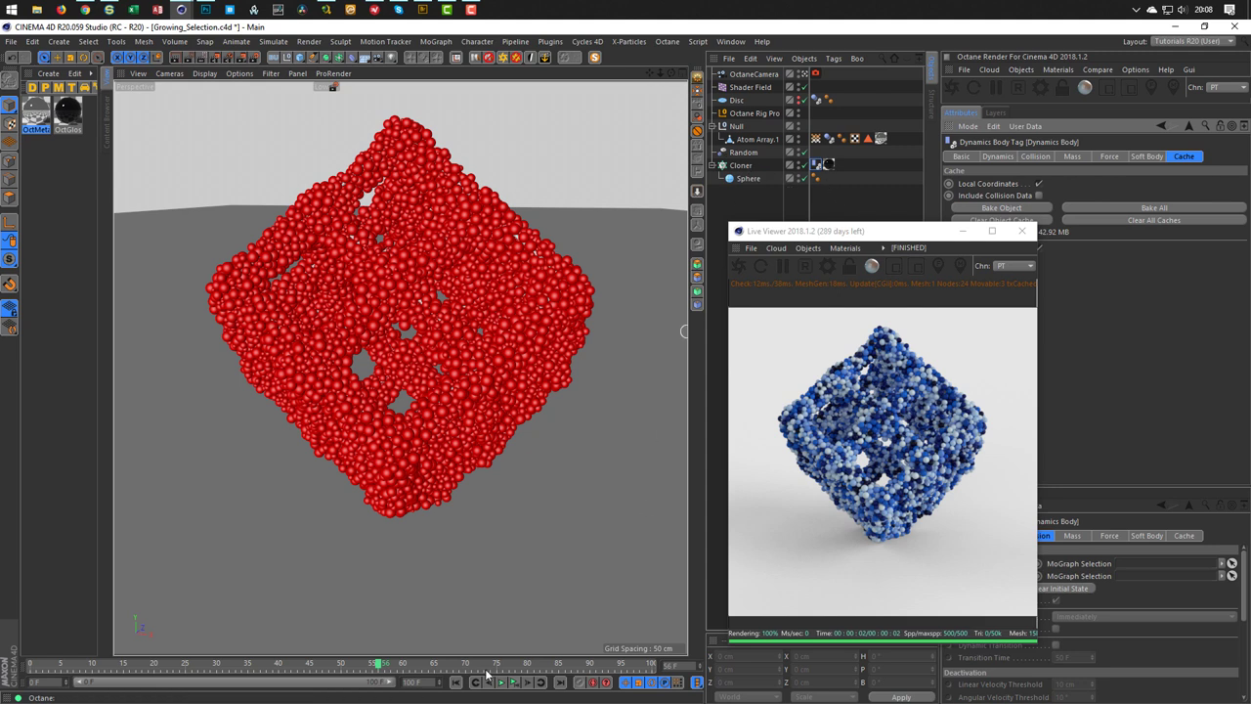
pyautogui.click(458, 681)
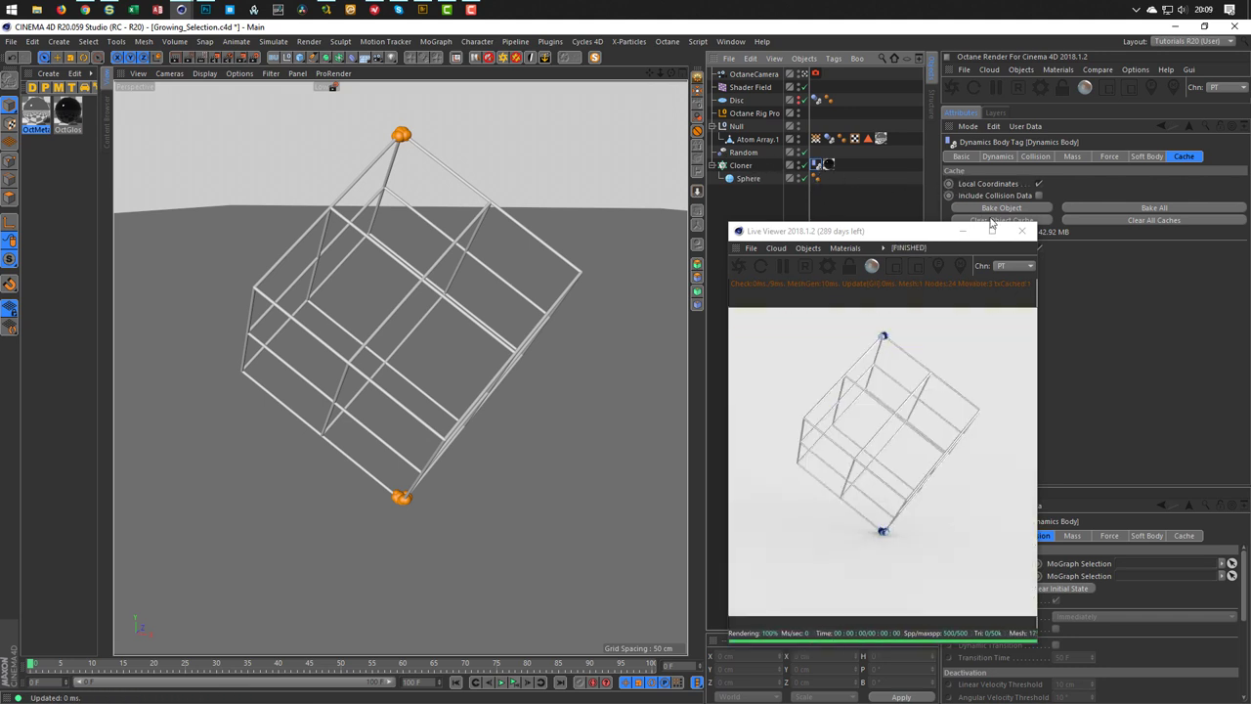
# Lower the Cloner's Count to 5000
pyautogui.click(992, 220)
pyautogui.click(741, 165)
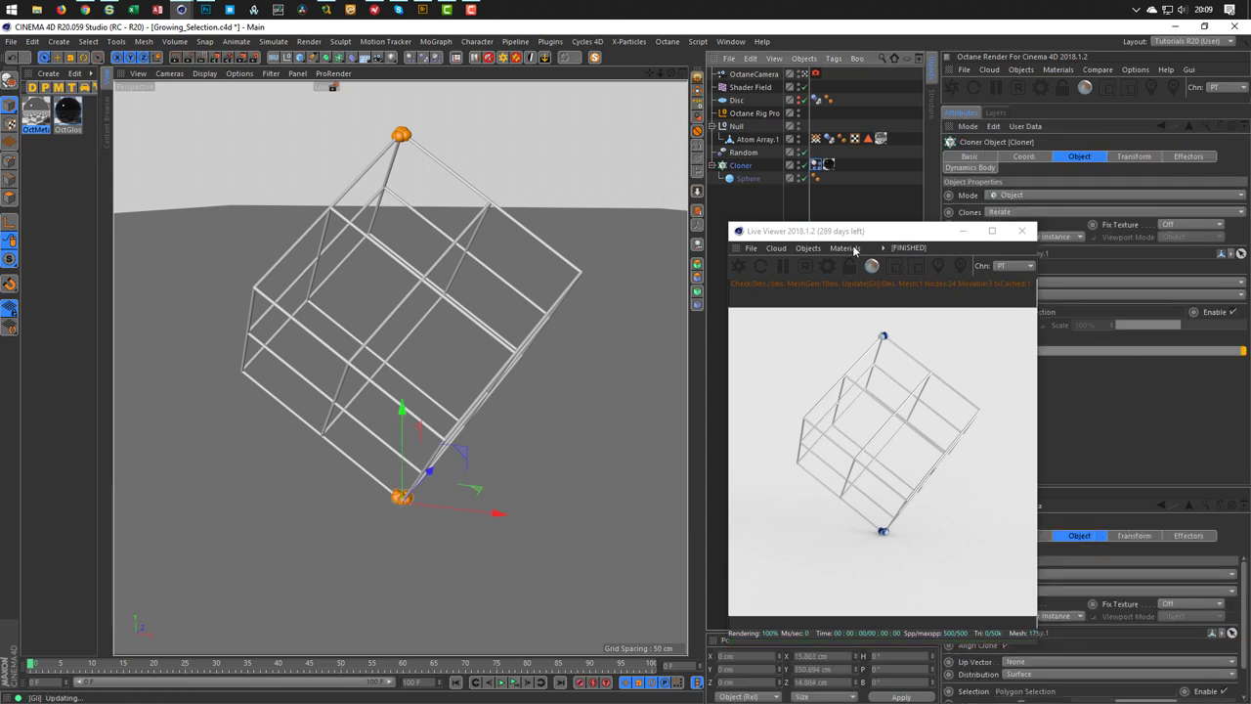
pyautogui.moveTo(851, 232); pyautogui.dragTo(728, 220)
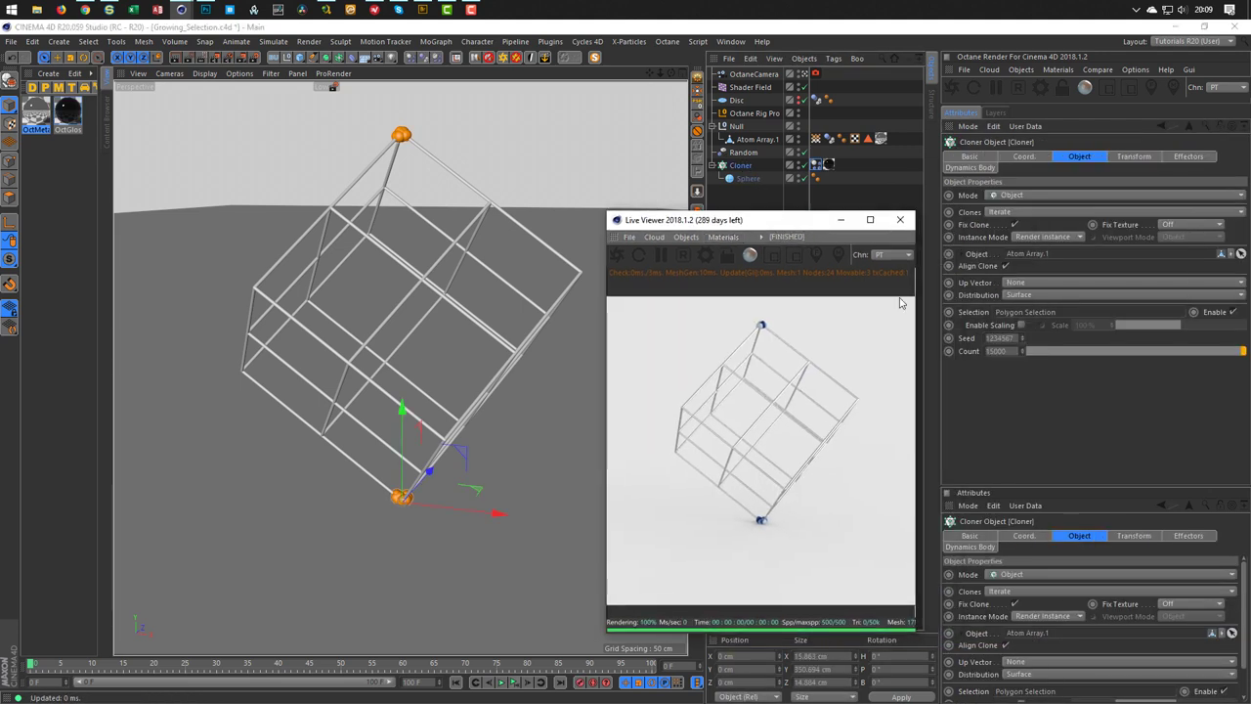
pyautogui.click(1006, 352)
pyautogui.write('50')
pyautogui.press('Return')
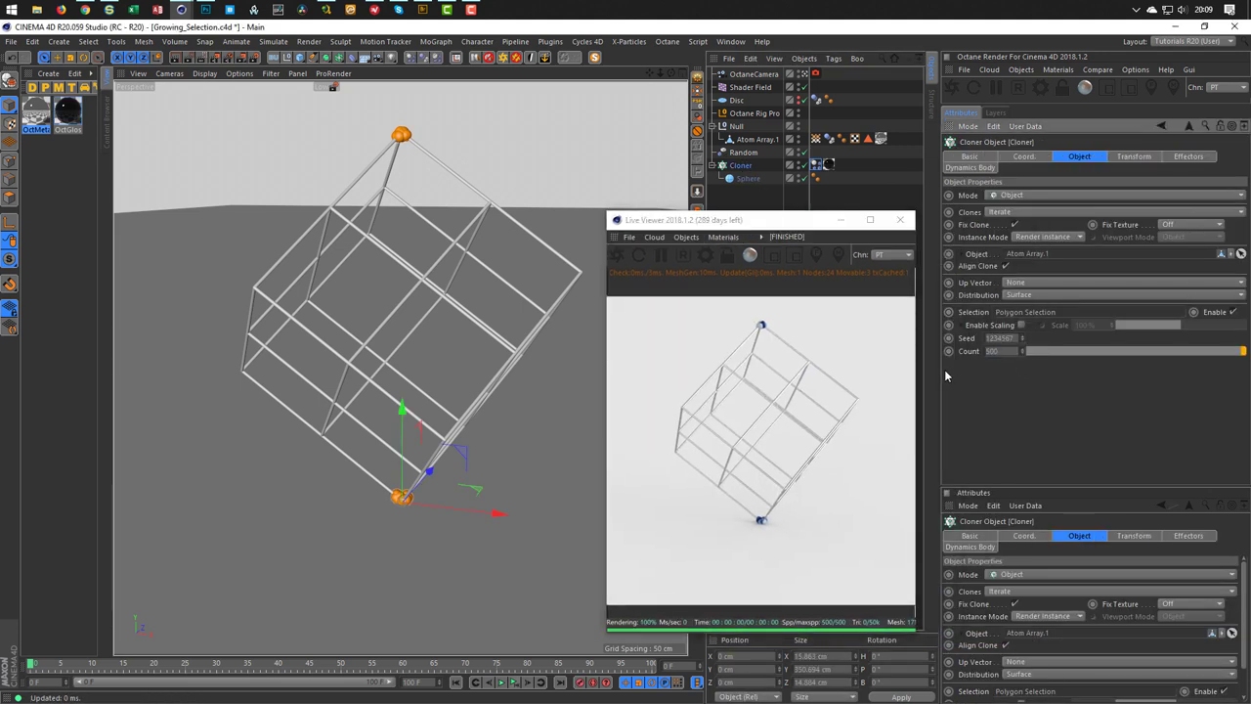
# Close the Octane Live Viewer window
pyautogui.moveTo(800, 224); pyautogui.dragTo(935, 275)
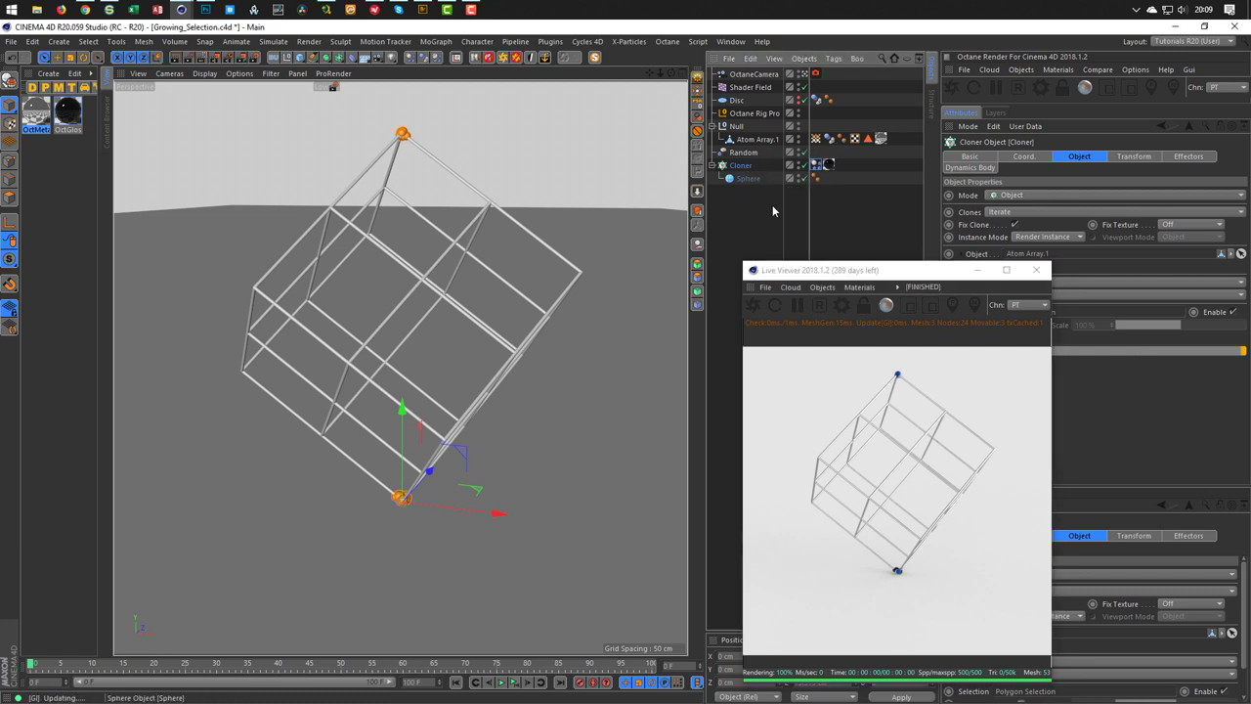
pyautogui.moveTo(900, 273); pyautogui.dragTo(785, 259)
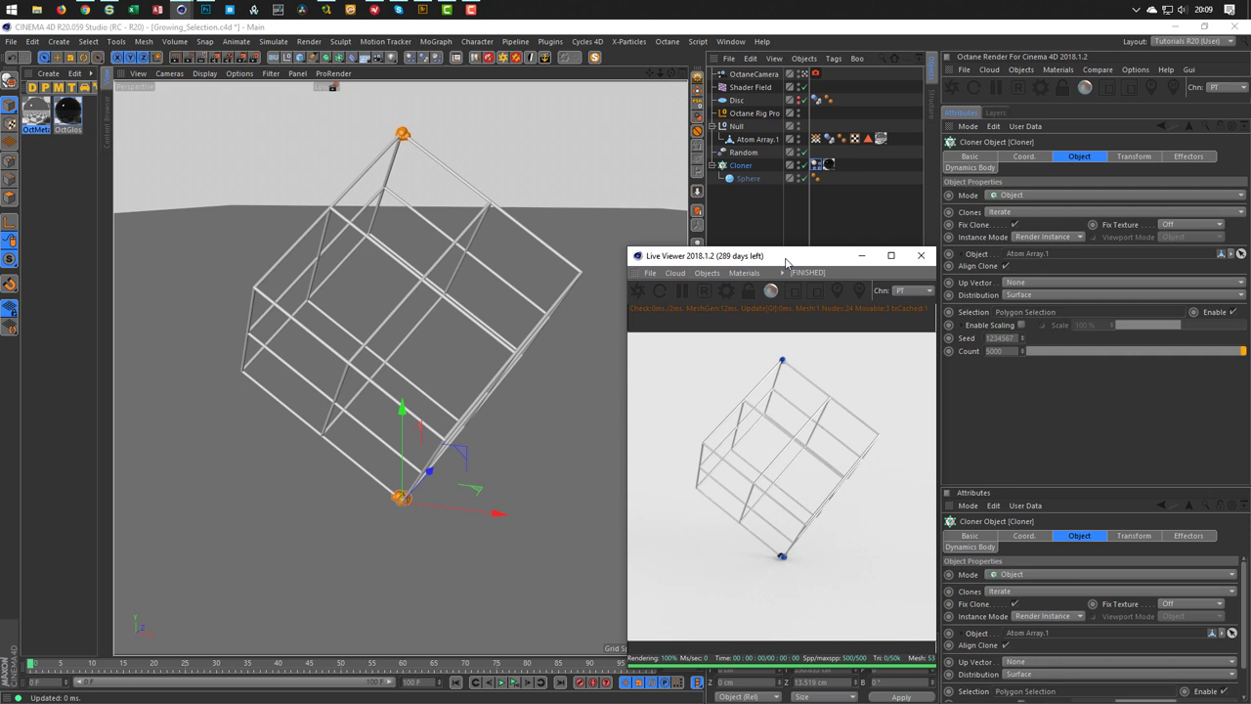
pyautogui.click(921, 255)
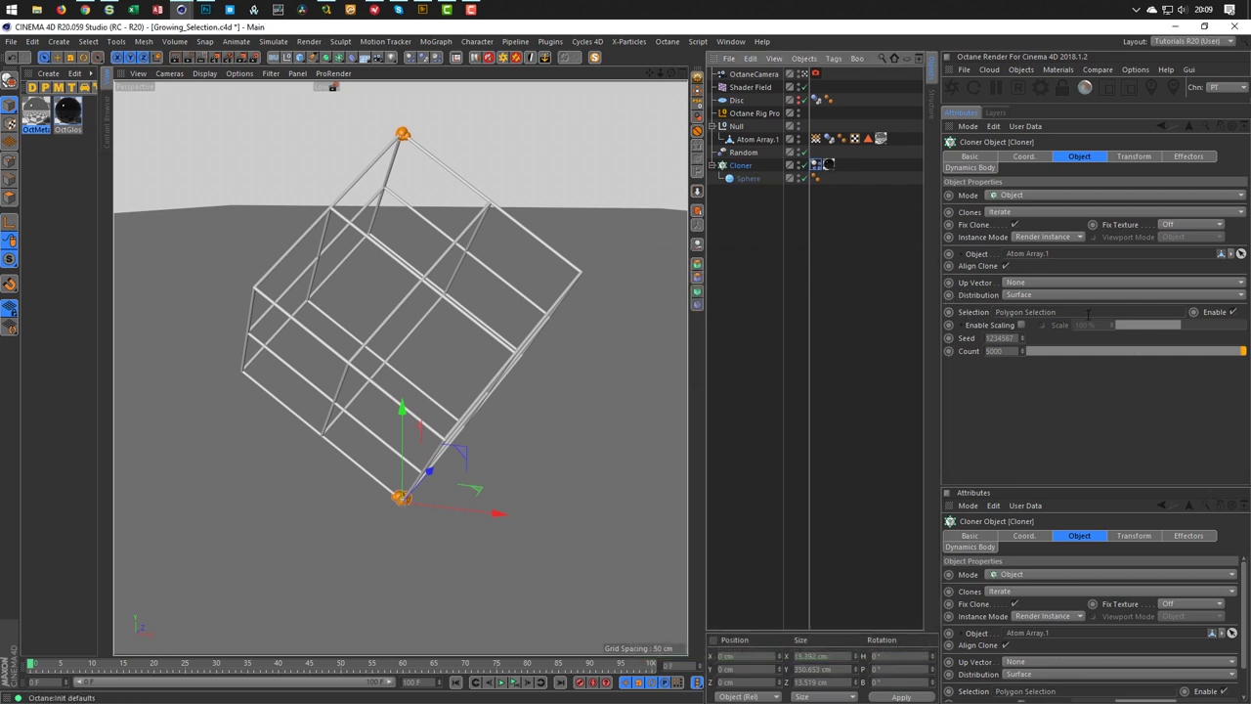
# Clear the Cloner's Polygon Selection field, then play and rewind to check full coverage
pyautogui.click(1087, 314)
pyautogui.press('Delete')
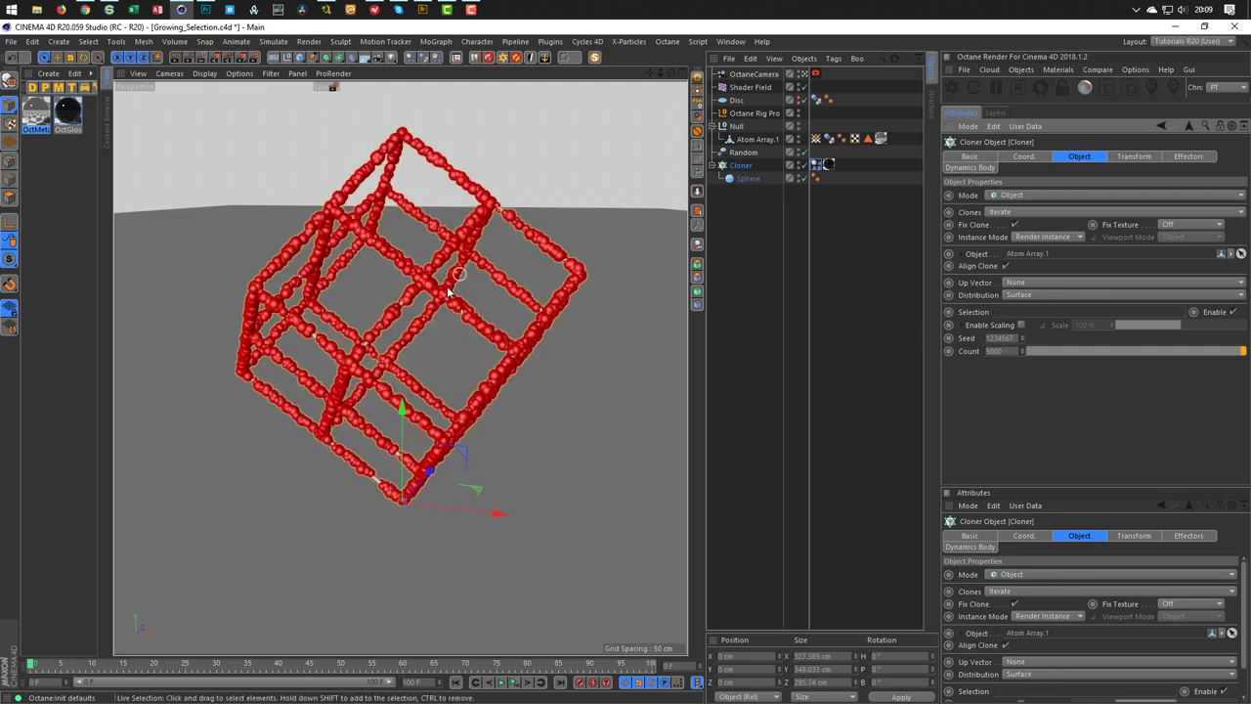
pyautogui.click(515, 682)
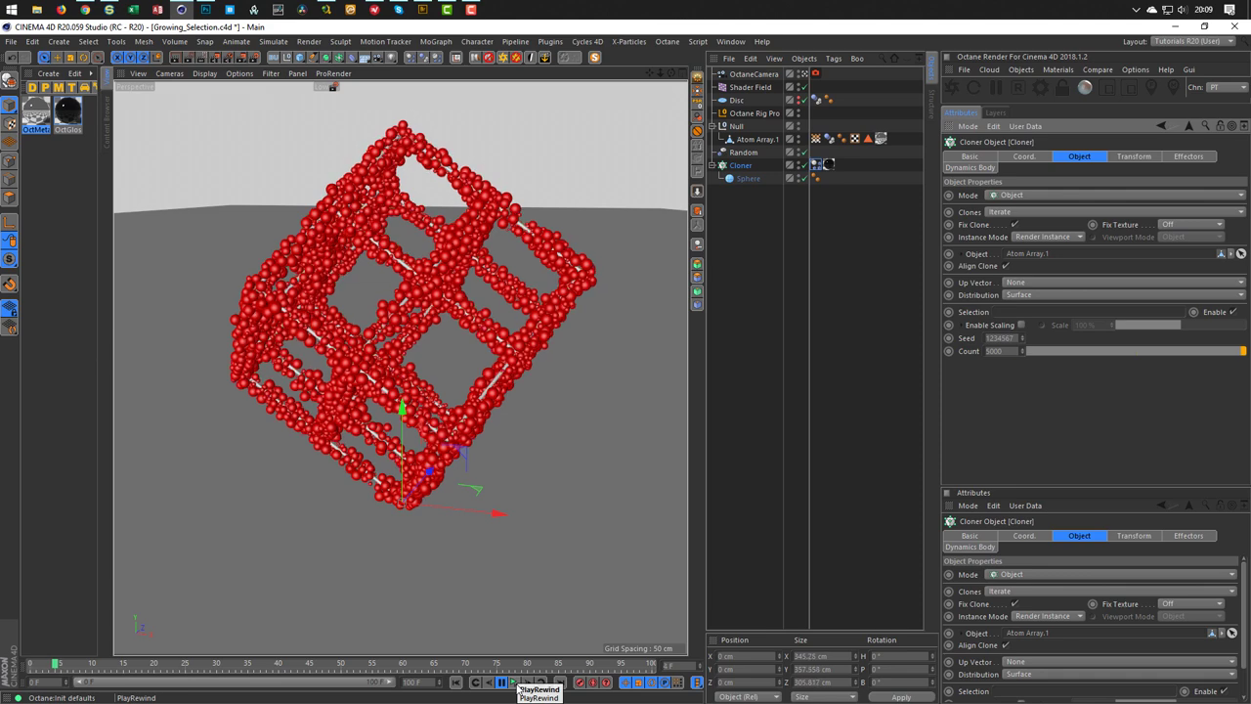
pyautogui.click(519, 687)
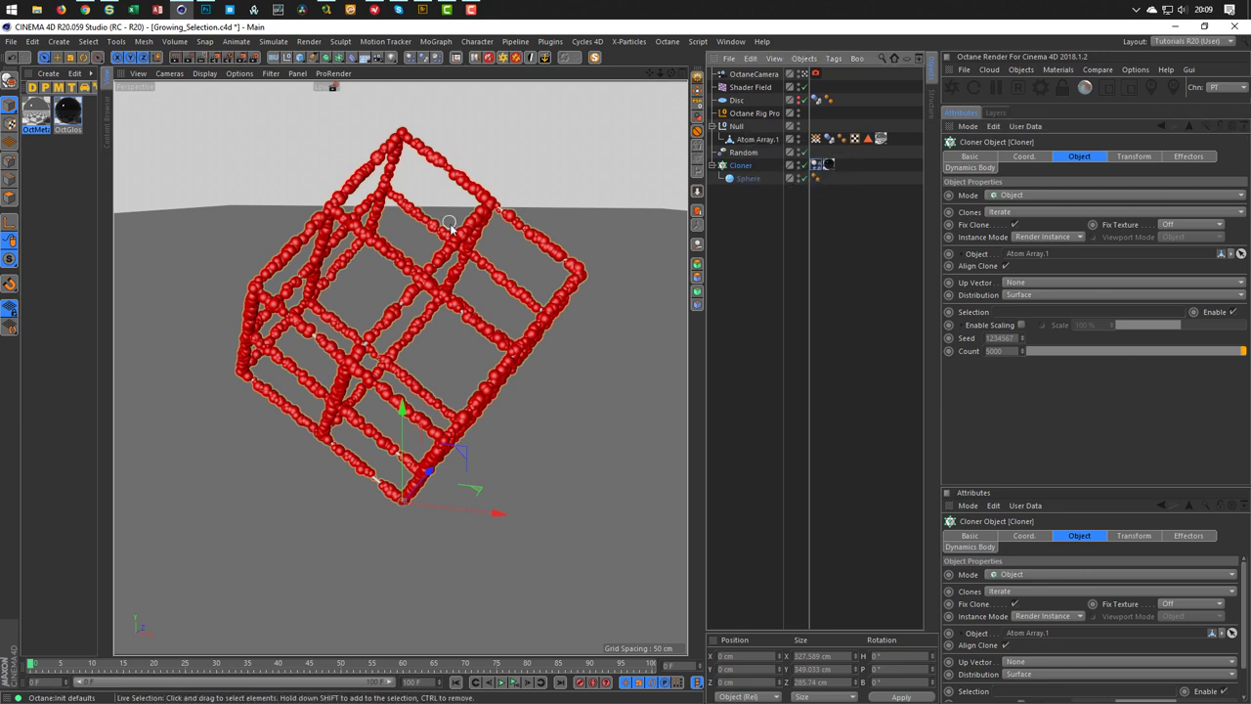
pyautogui.click(327, 87)
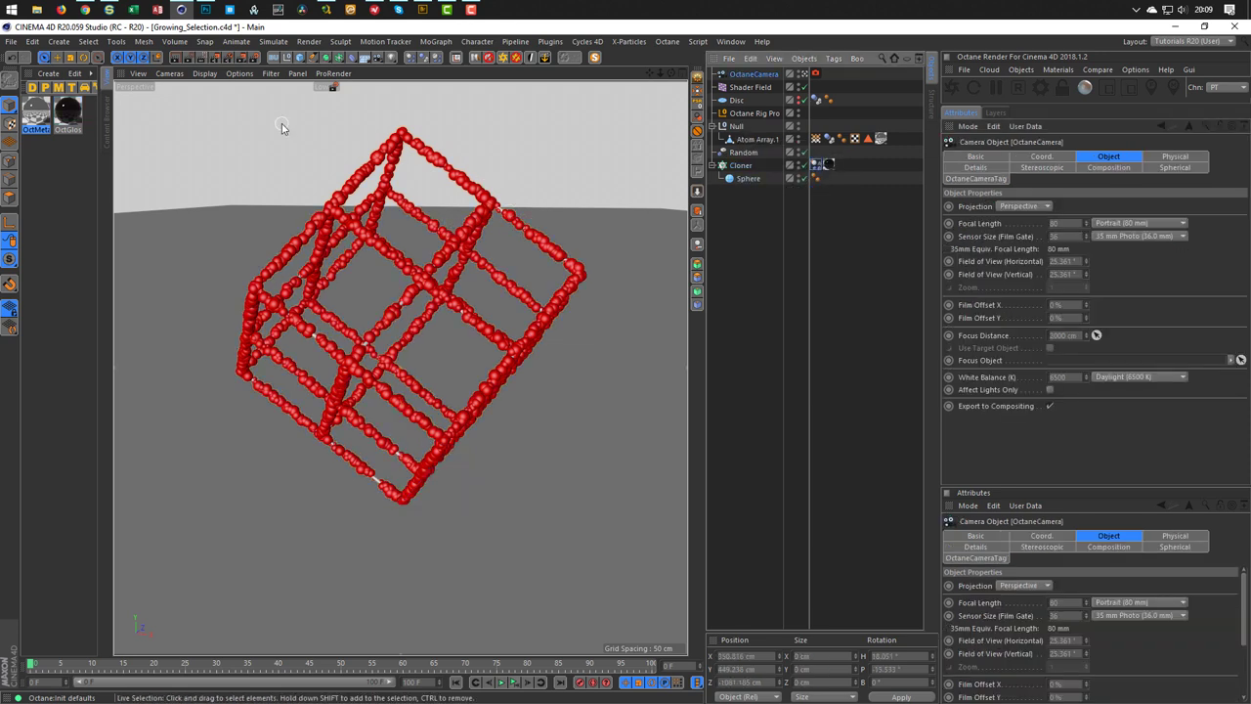
pyautogui.click(733, 167)
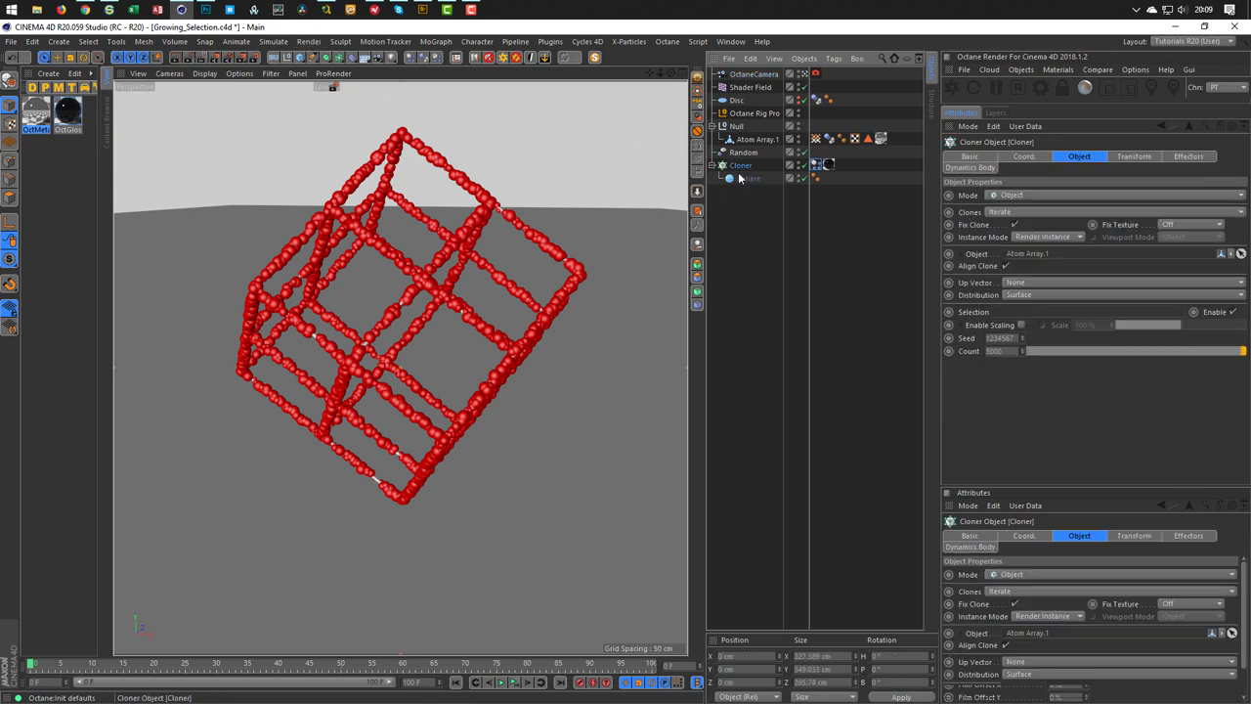
# Add a Plain effector and give the Random effector a Linear Field falloff
pyautogui.click(385, 41)
pyautogui.moveTo(518, 60)
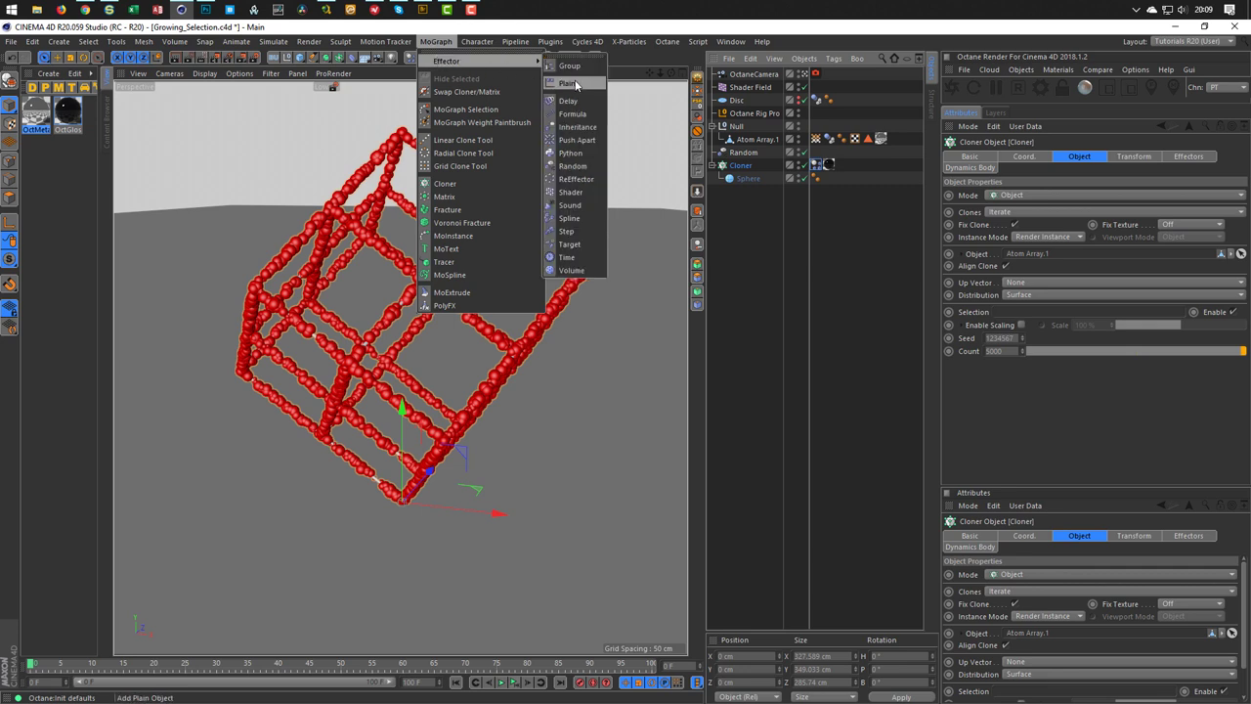
pyautogui.click(576, 86)
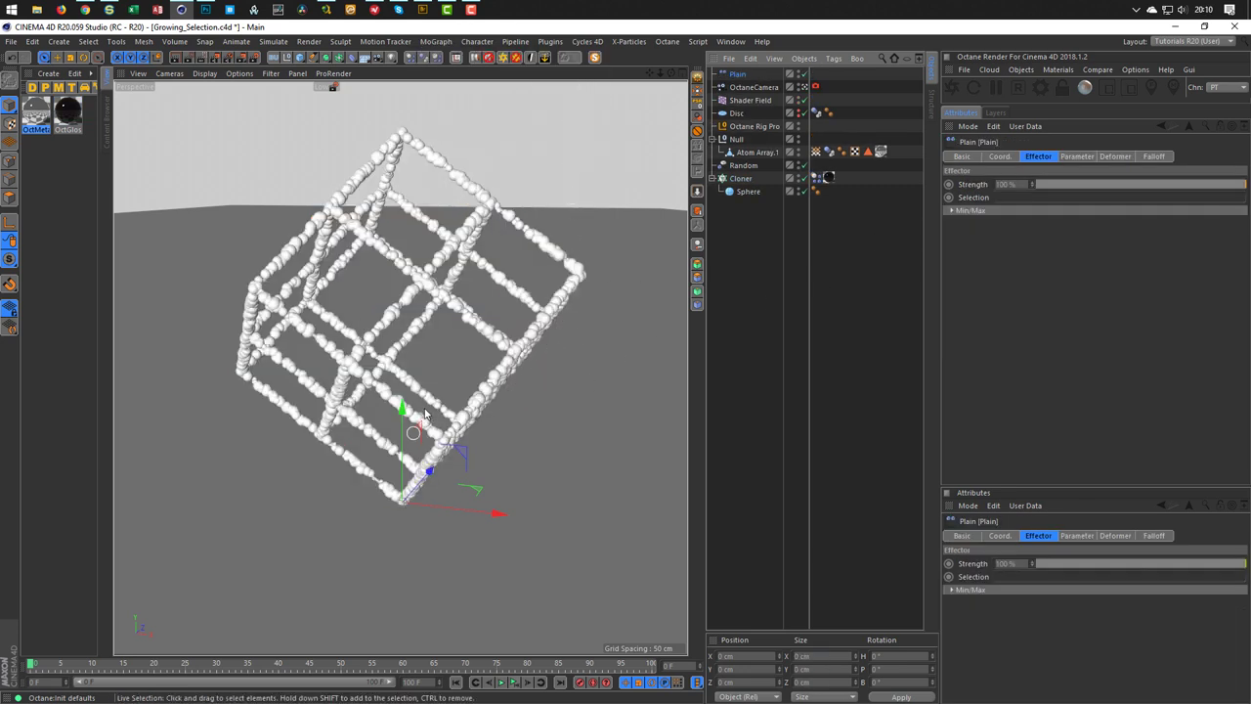
pyautogui.click(740, 166)
pyautogui.click(1152, 157)
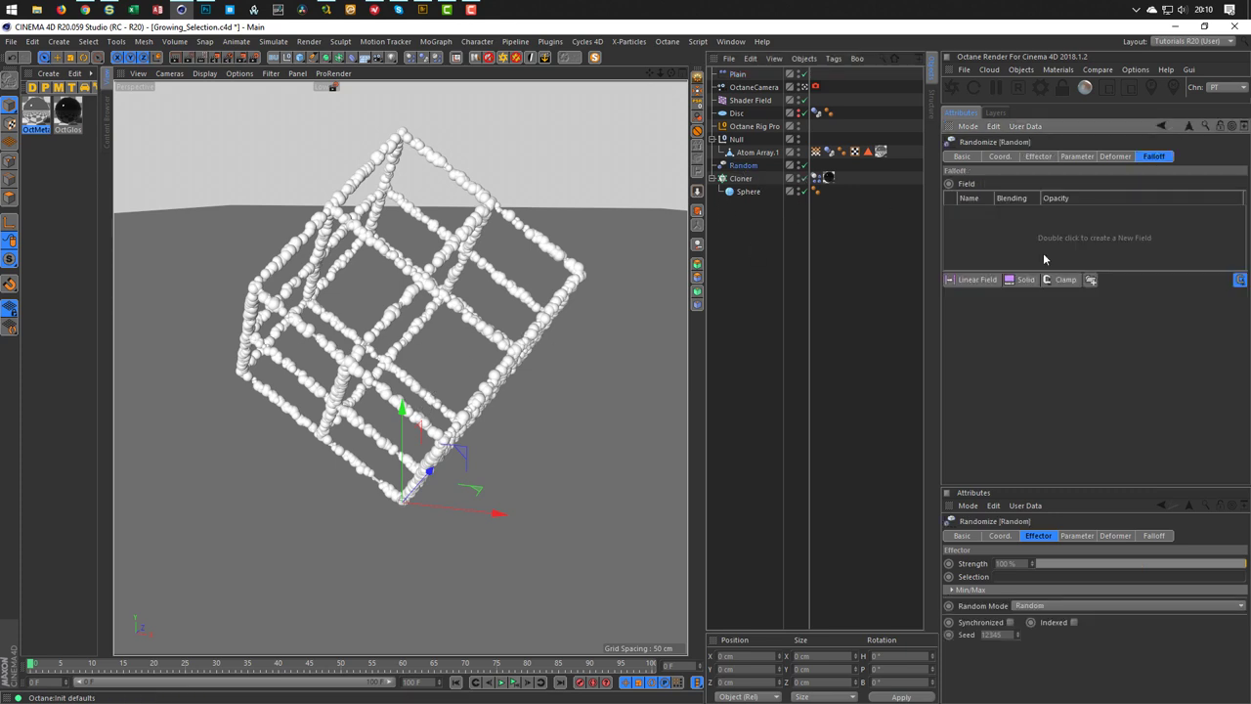
pyautogui.click(973, 281)
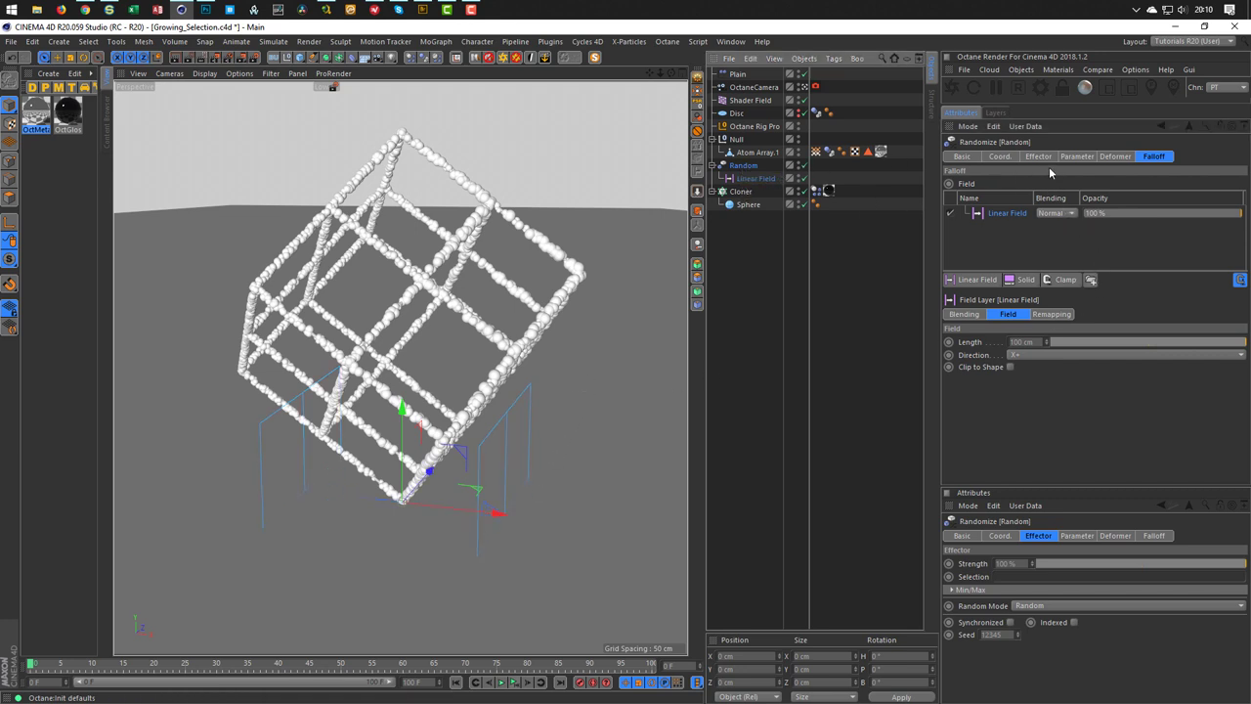
pyautogui.click(1075, 156)
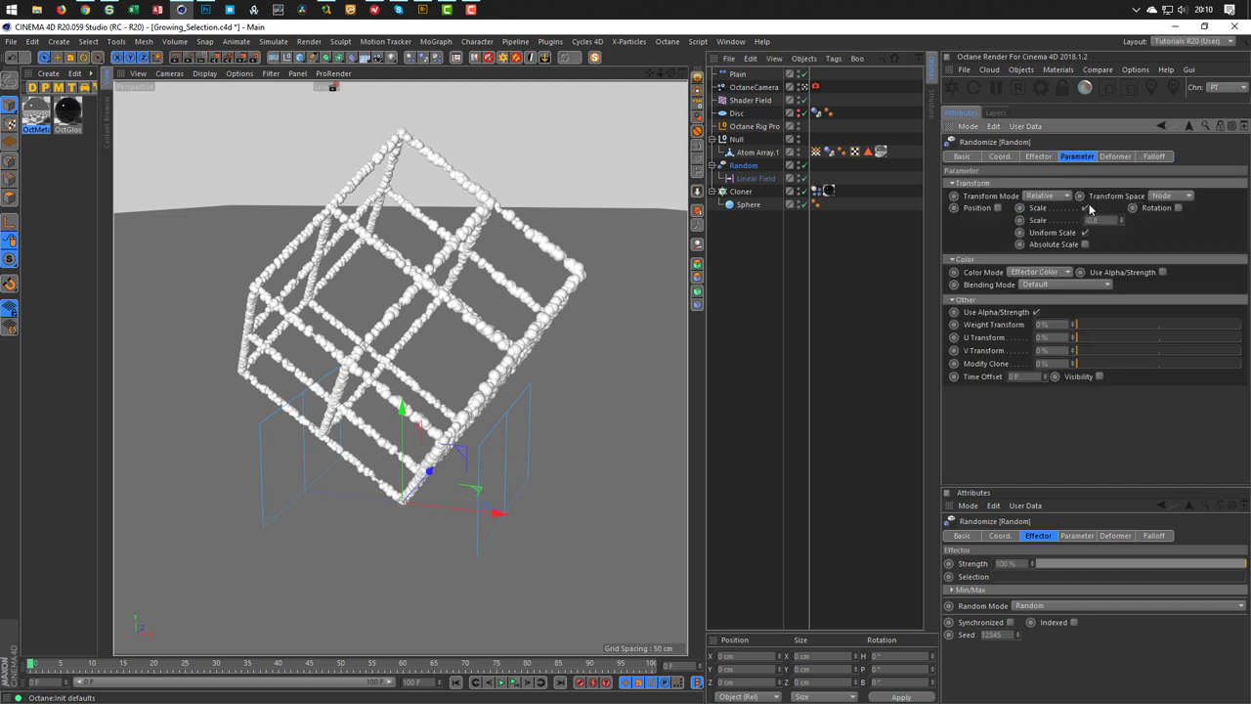
# Move the Linear Field into Plain's falloff list and enable Scale on Plain's Parameter tab
pyautogui.click(742, 180)
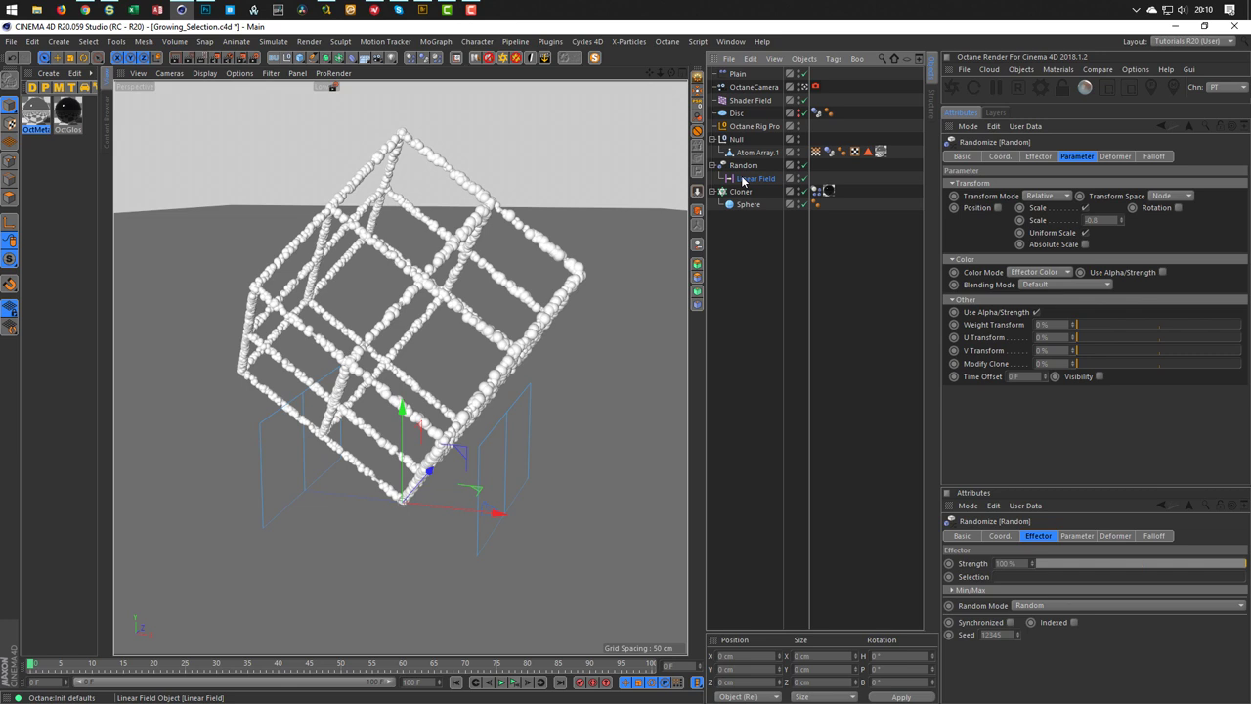
pyautogui.moveTo(755, 178); pyautogui.dragTo(739, 76)
pyautogui.click(738, 75)
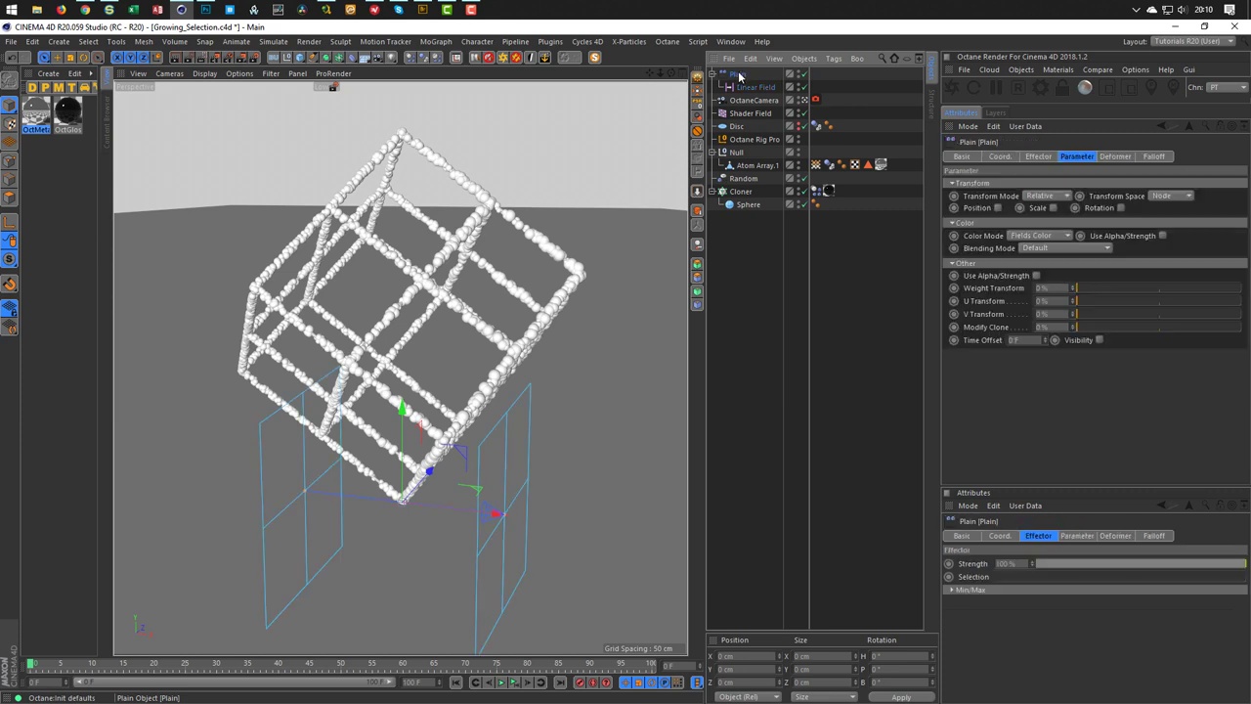
pyautogui.click(1155, 156)
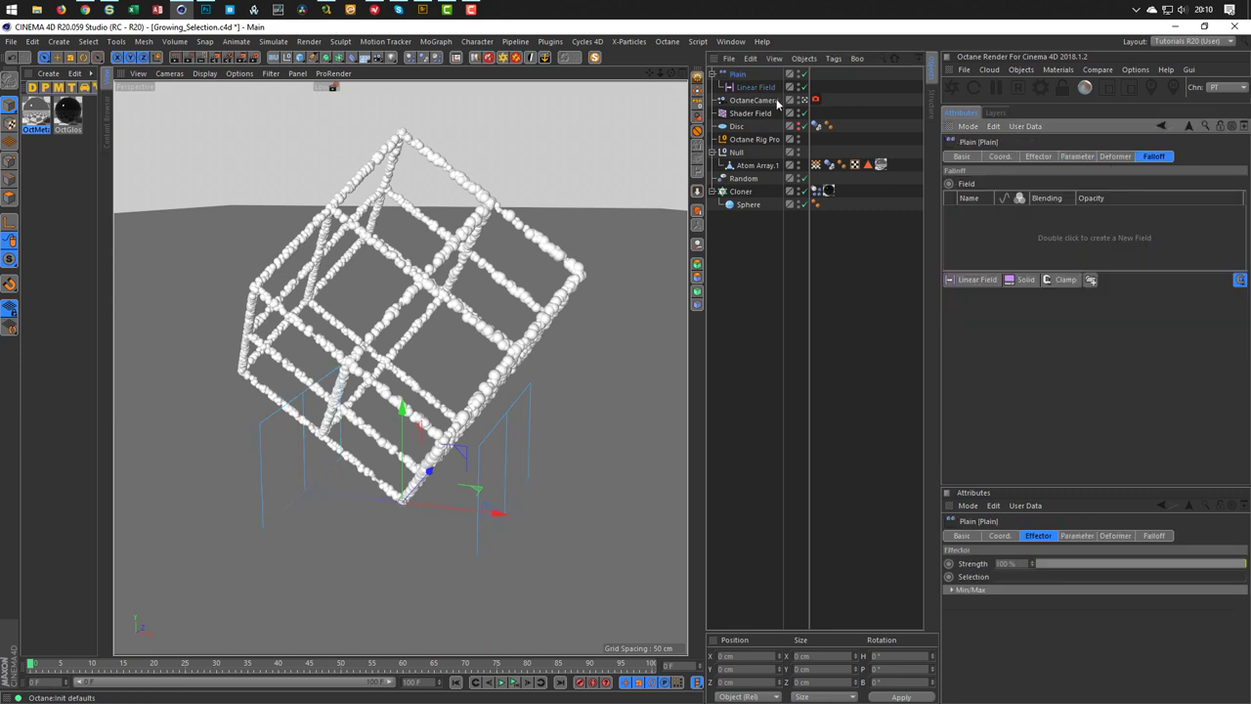
pyautogui.click(745, 178)
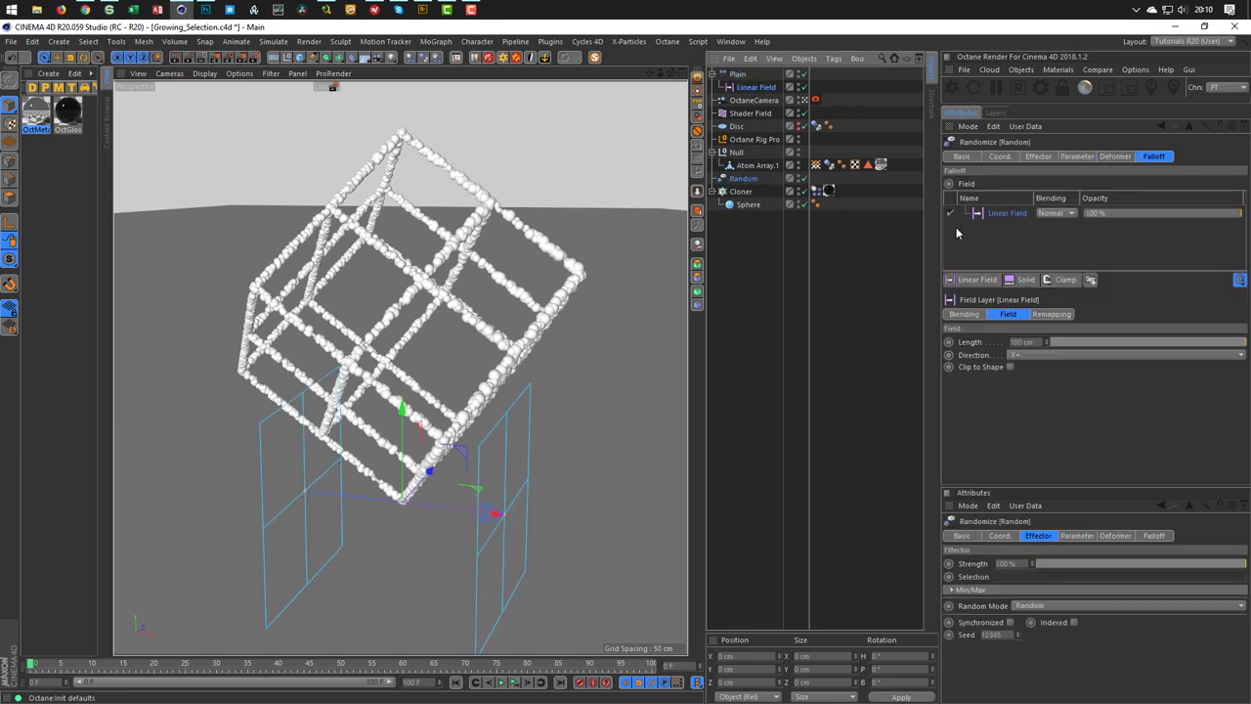
pyautogui.press('Delete')
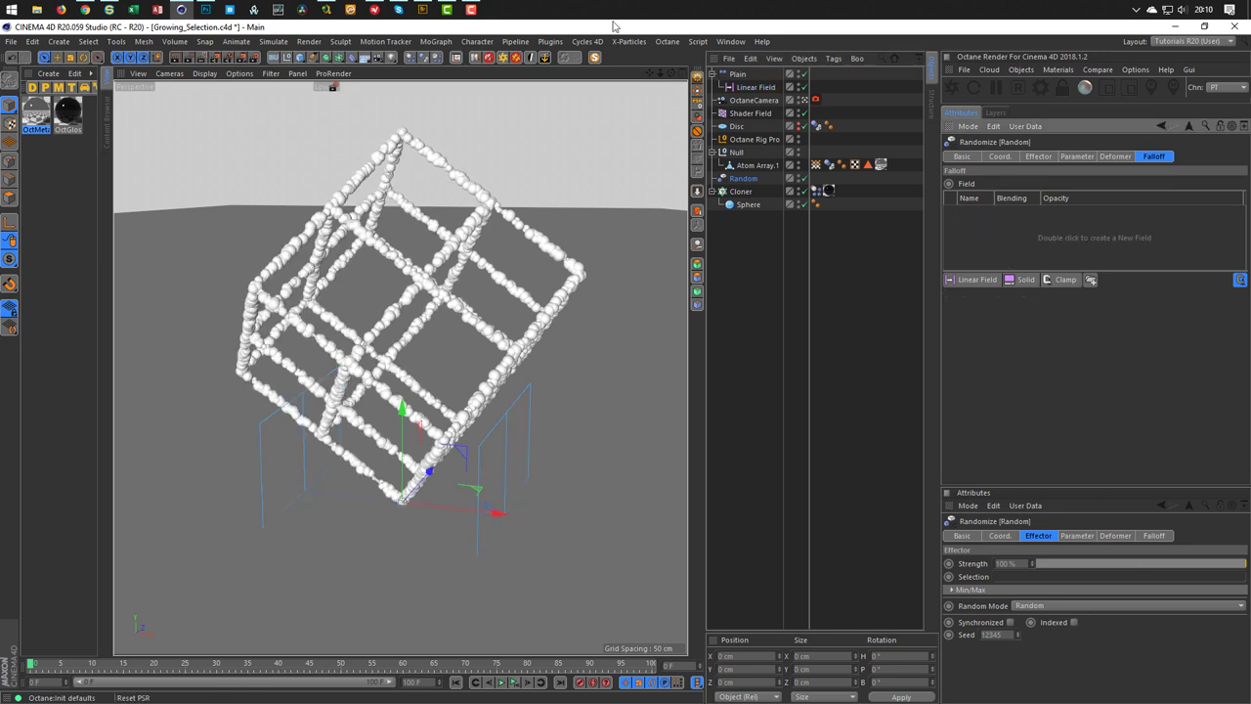
pyautogui.click(738, 75)
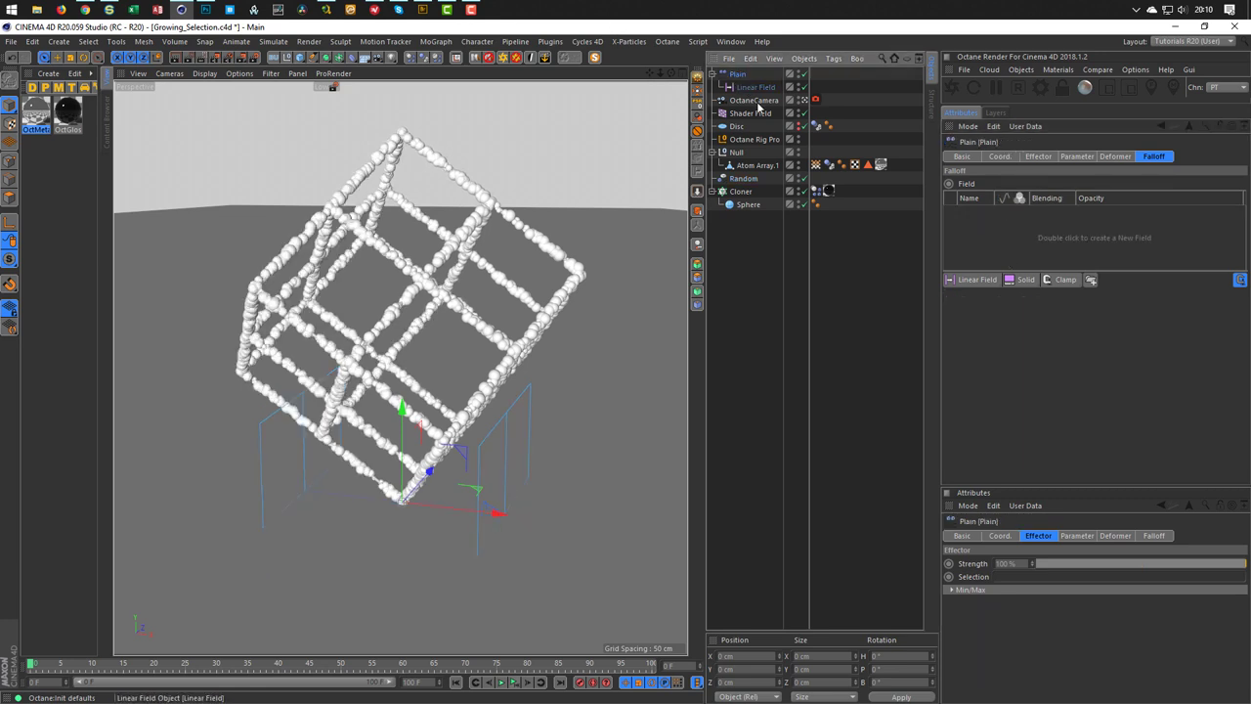
pyautogui.moveTo(755, 87); pyautogui.dragTo(1016, 260)
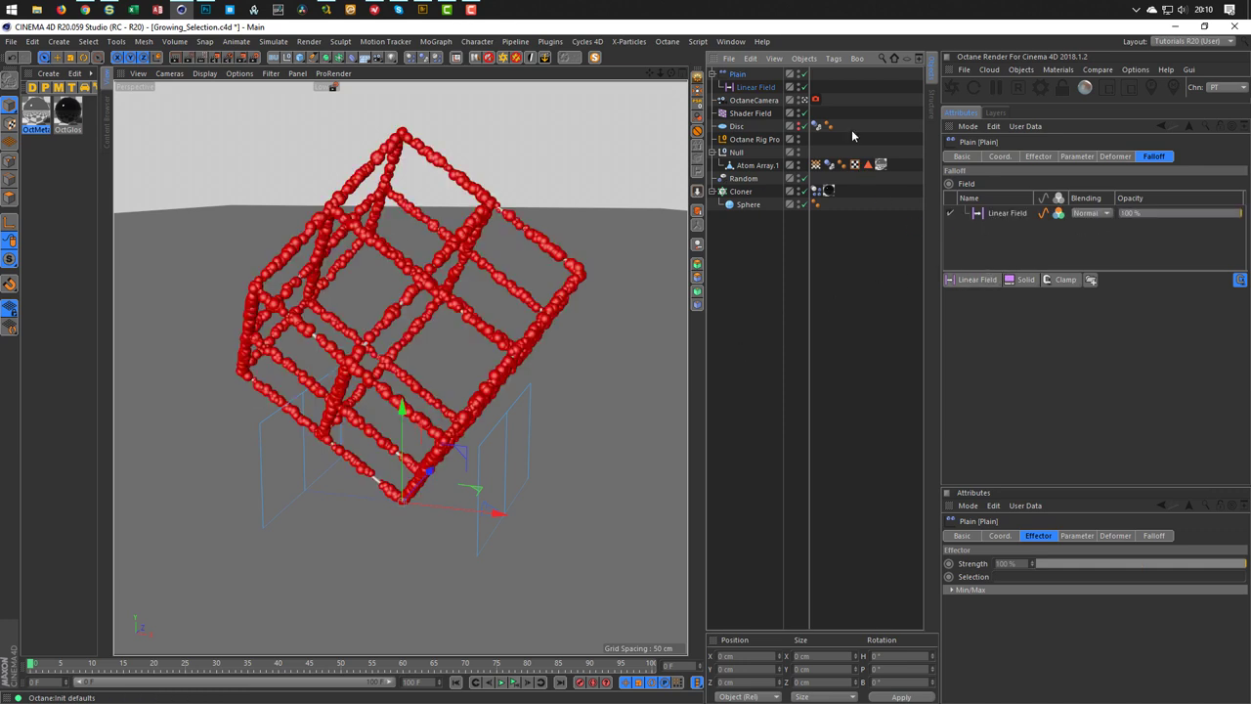
pyautogui.click(1074, 156)
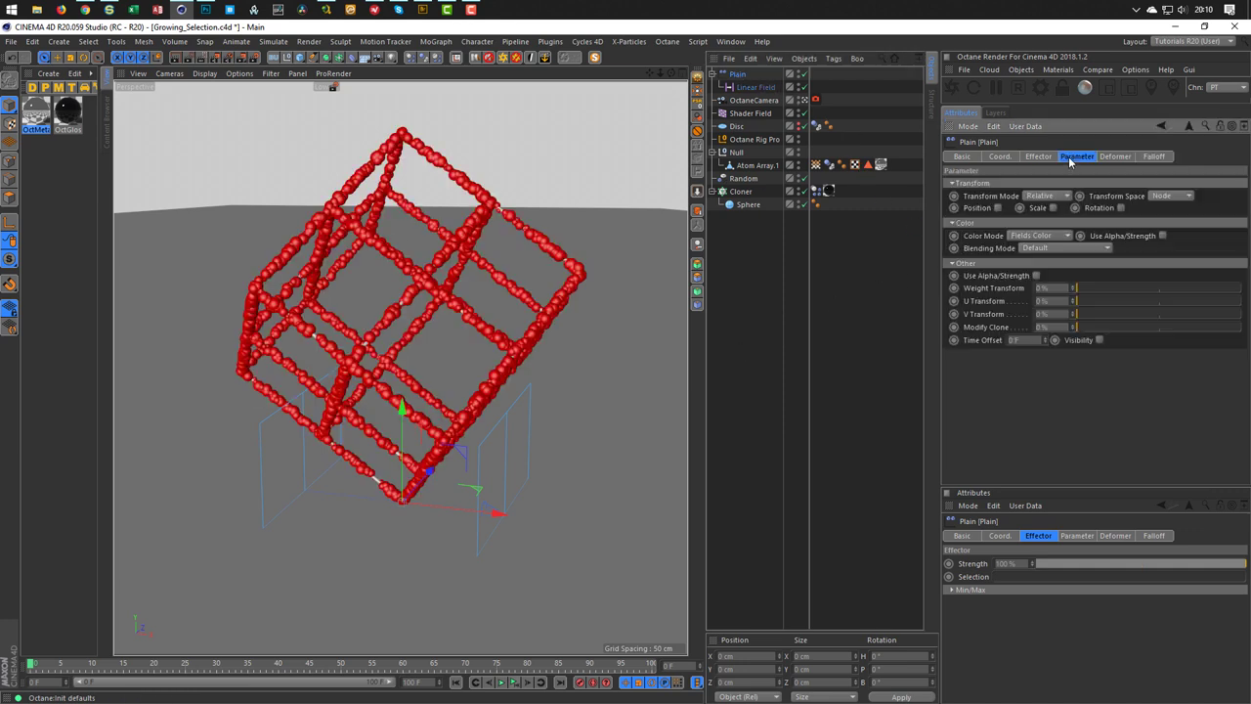
pyautogui.click(1054, 208)
# Check Uniform Scale, slide the Linear Field off the cube along X, and parent it under Null
pyautogui.click(1085, 259)
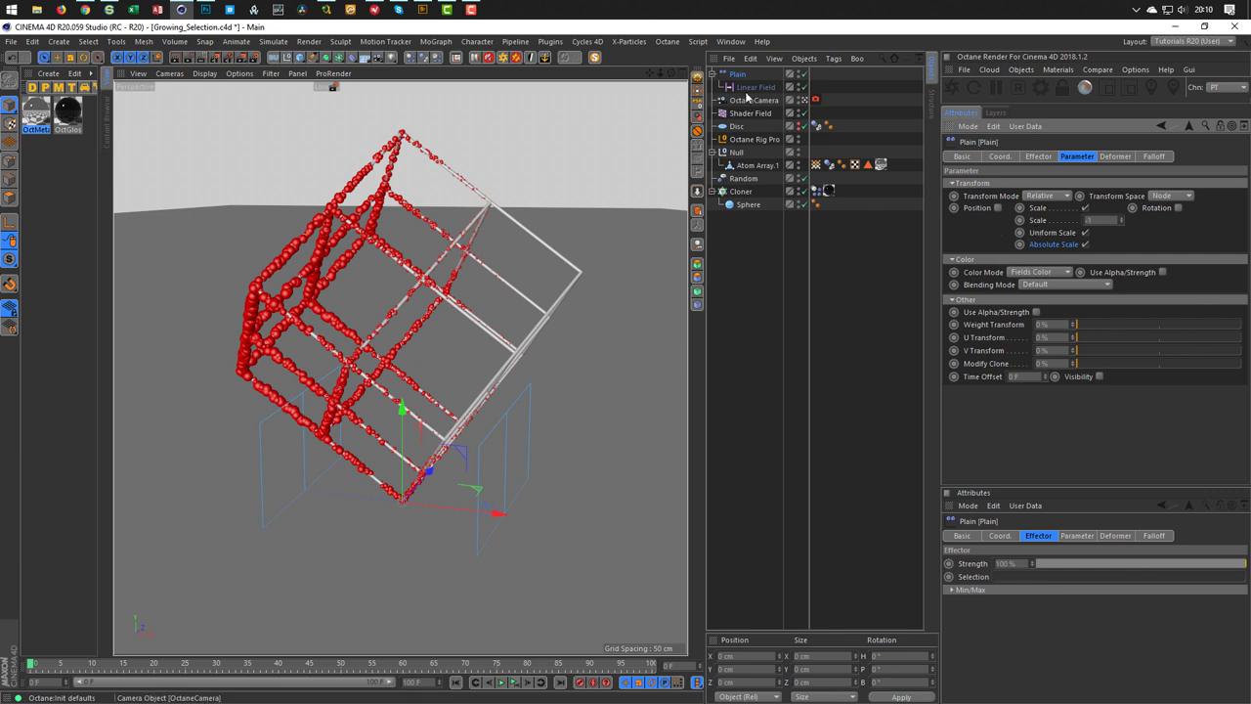
pyautogui.click(508, 494)
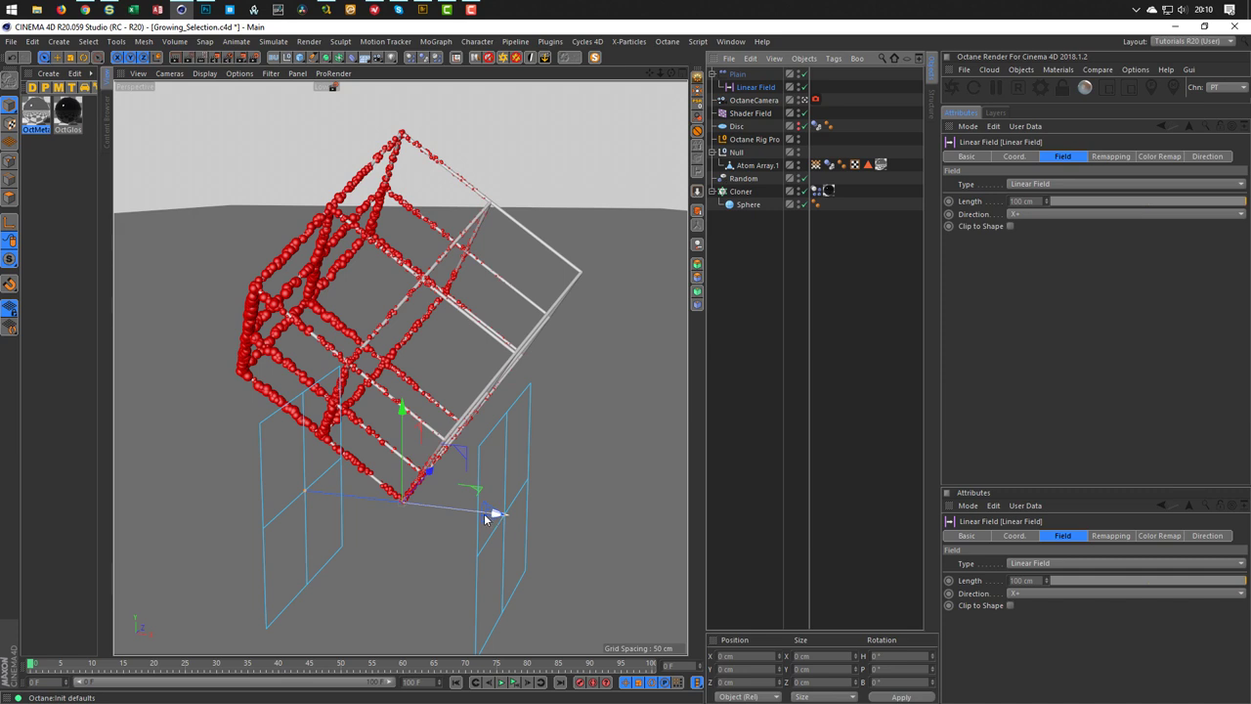
pyautogui.moveTo(486, 518); pyautogui.dragTo(664, 586)
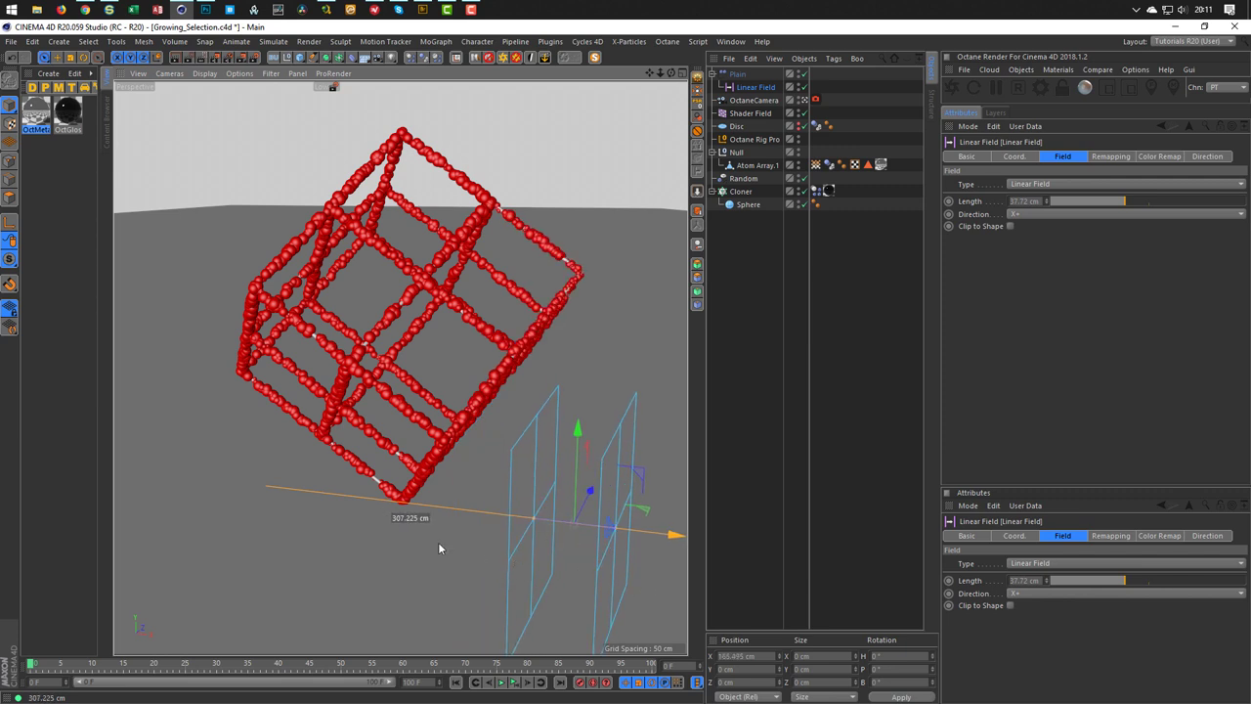
pyautogui.moveTo(439, 547); pyautogui.dragTo(252, 497)
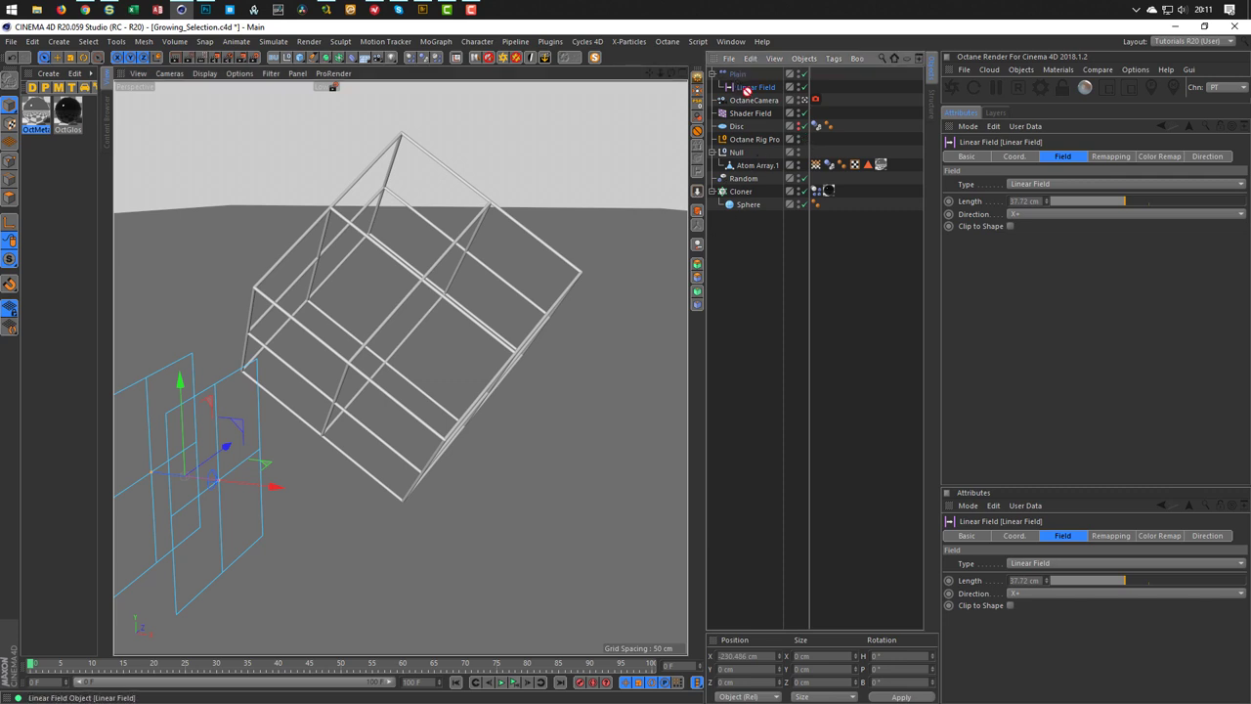
pyautogui.moveTo(745, 145); pyautogui.dragTo(740, 154)
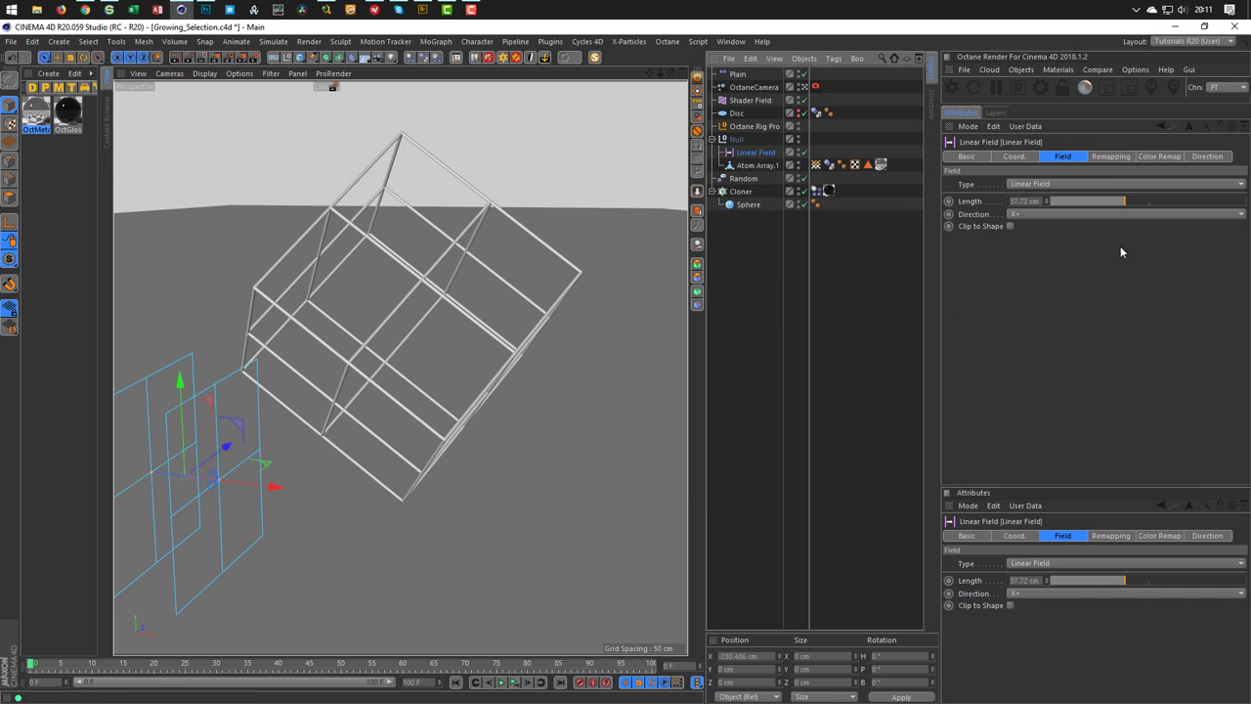
# At frame 75, sweep the Linear Field across the cube, keyframe P.X, then rewind
pyautogui.click(1014, 157)
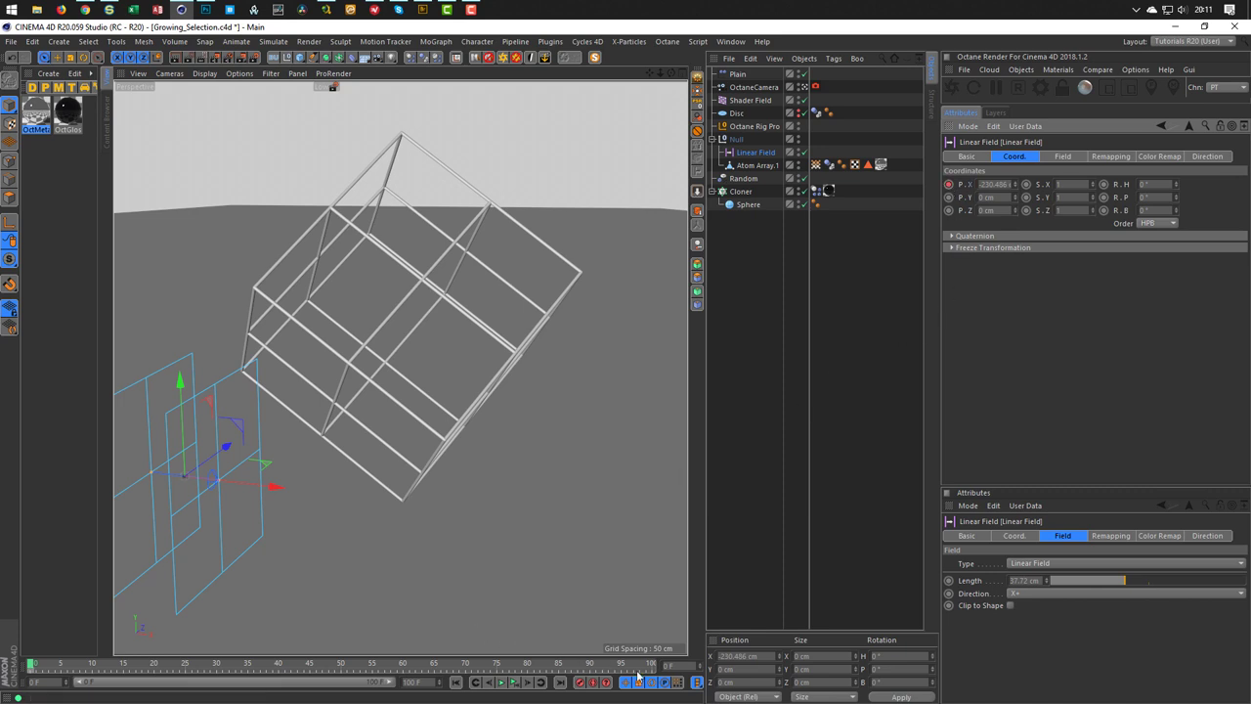
pyautogui.click(668, 665)
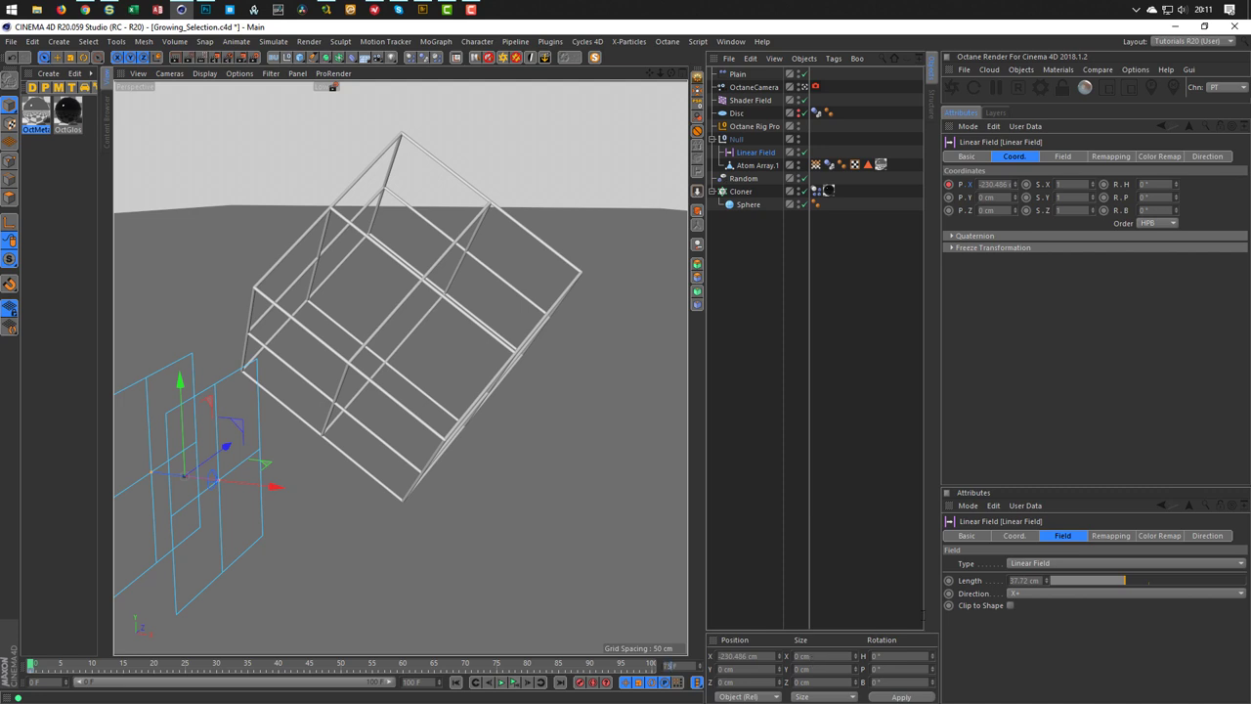
pyautogui.write('75')
pyautogui.press('Return')
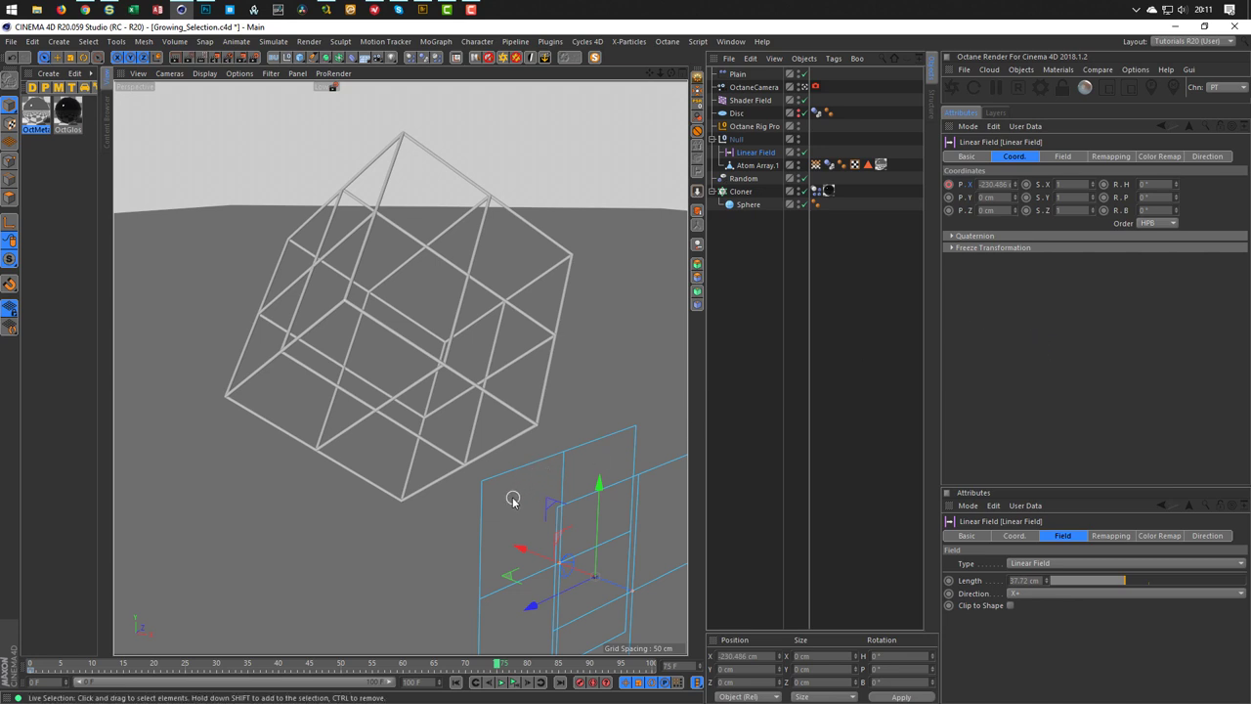
pyautogui.moveTo(515, 550); pyautogui.dragTo(161, 400)
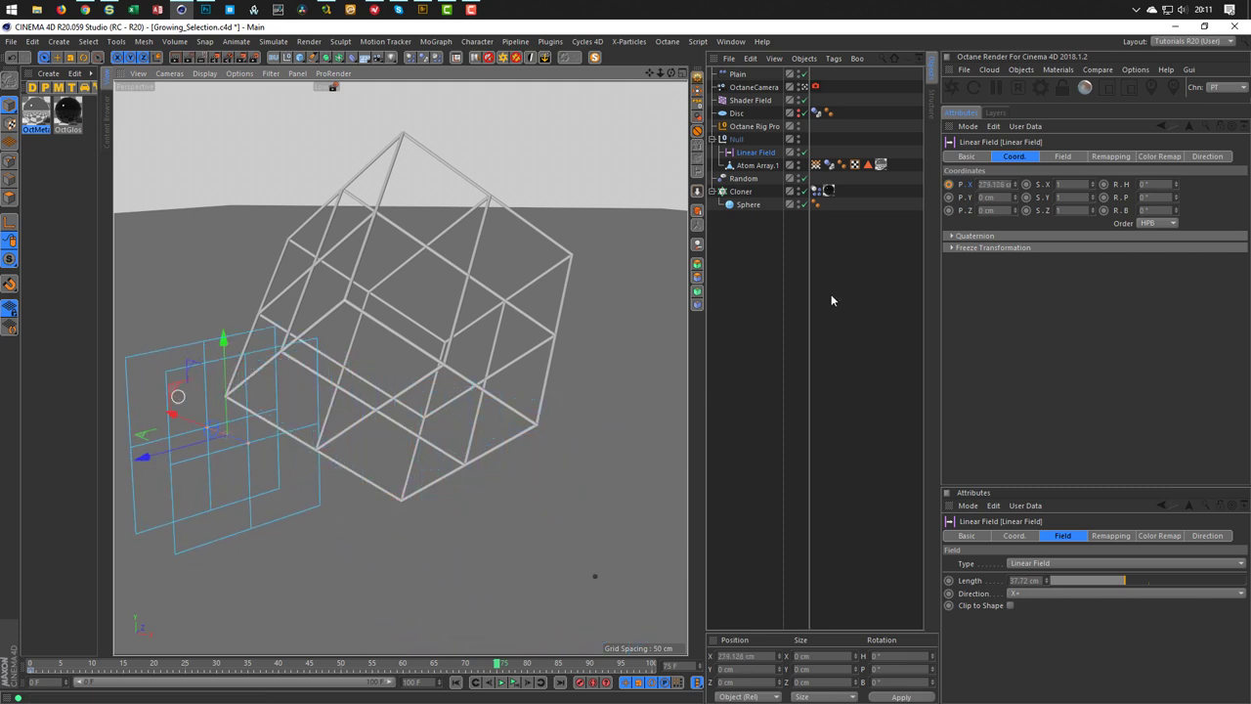
pyautogui.click(949, 184)
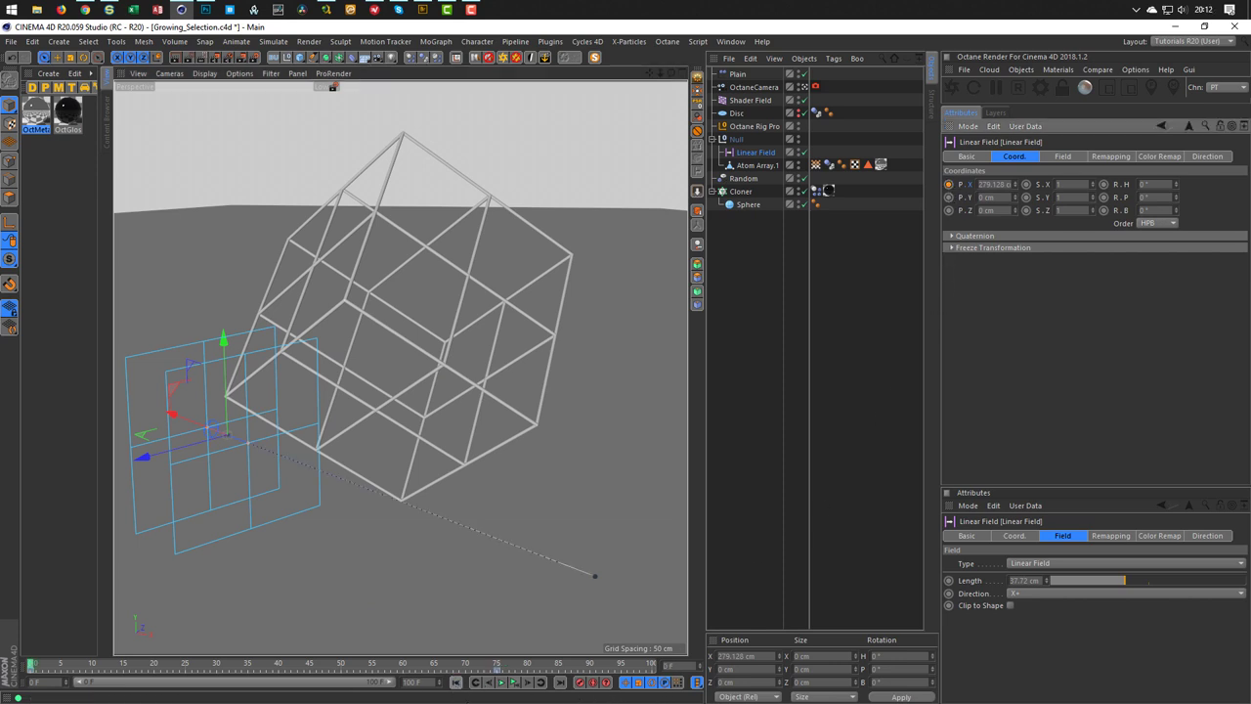
pyautogui.click(455, 682)
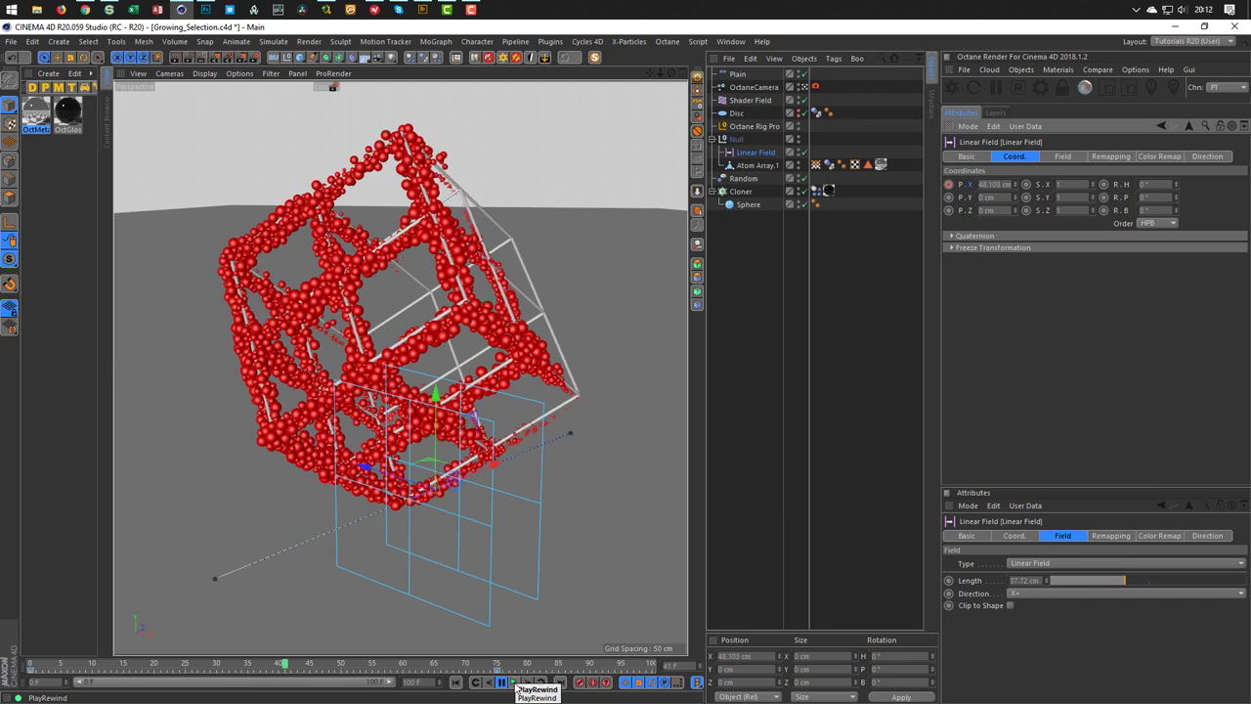
pyautogui.hotkey('shift', 'f')
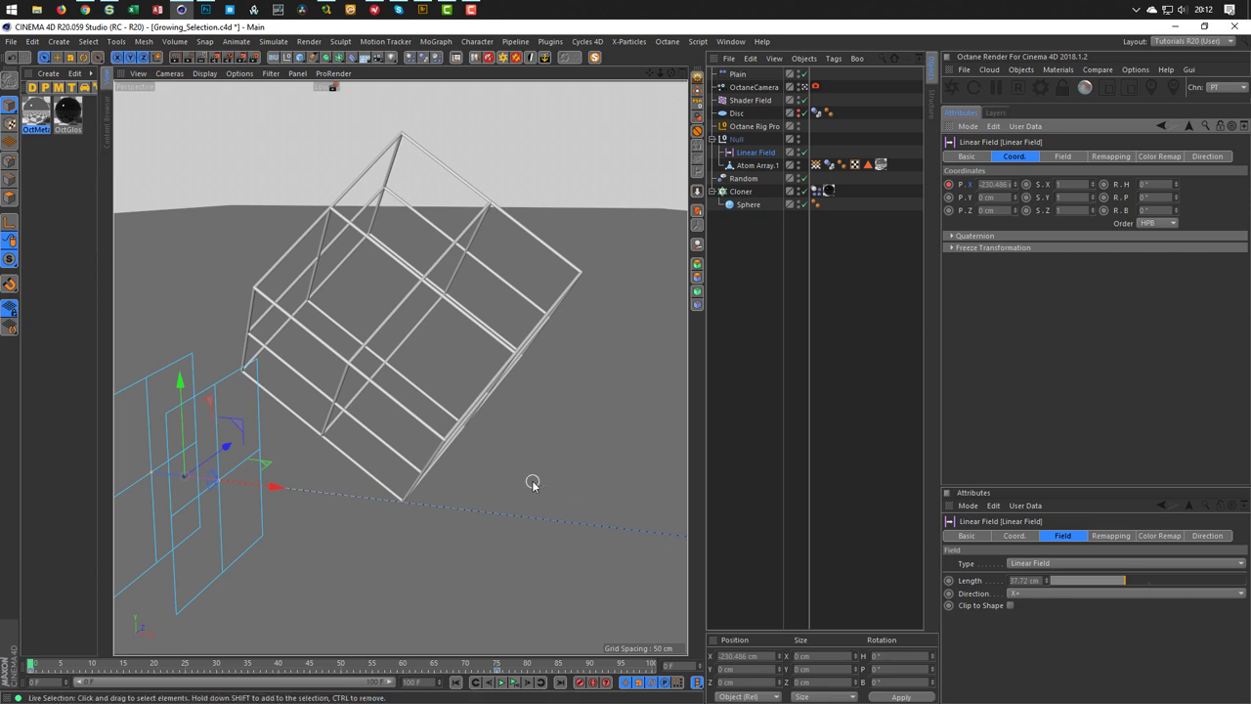
# View the Instagram reference post of a sphere-covered wire cube in Chrome, pause it, then minimise
pyautogui.click(85, 10)
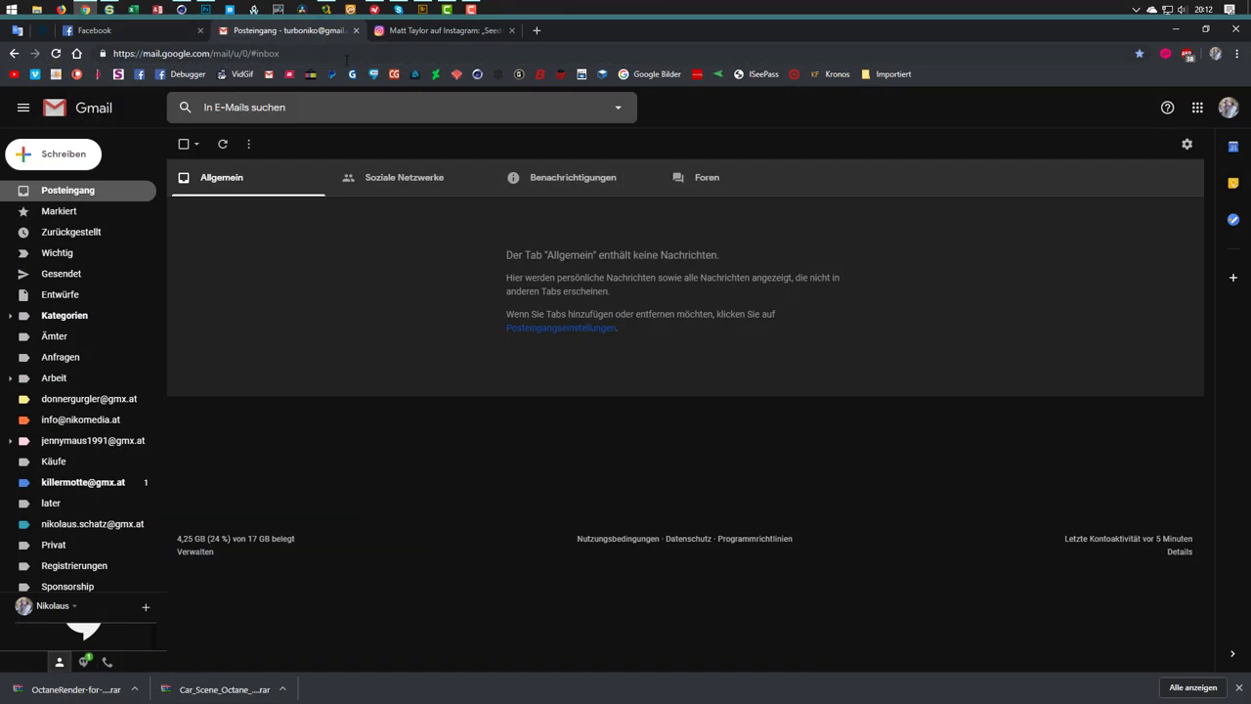
pyautogui.click(442, 30)
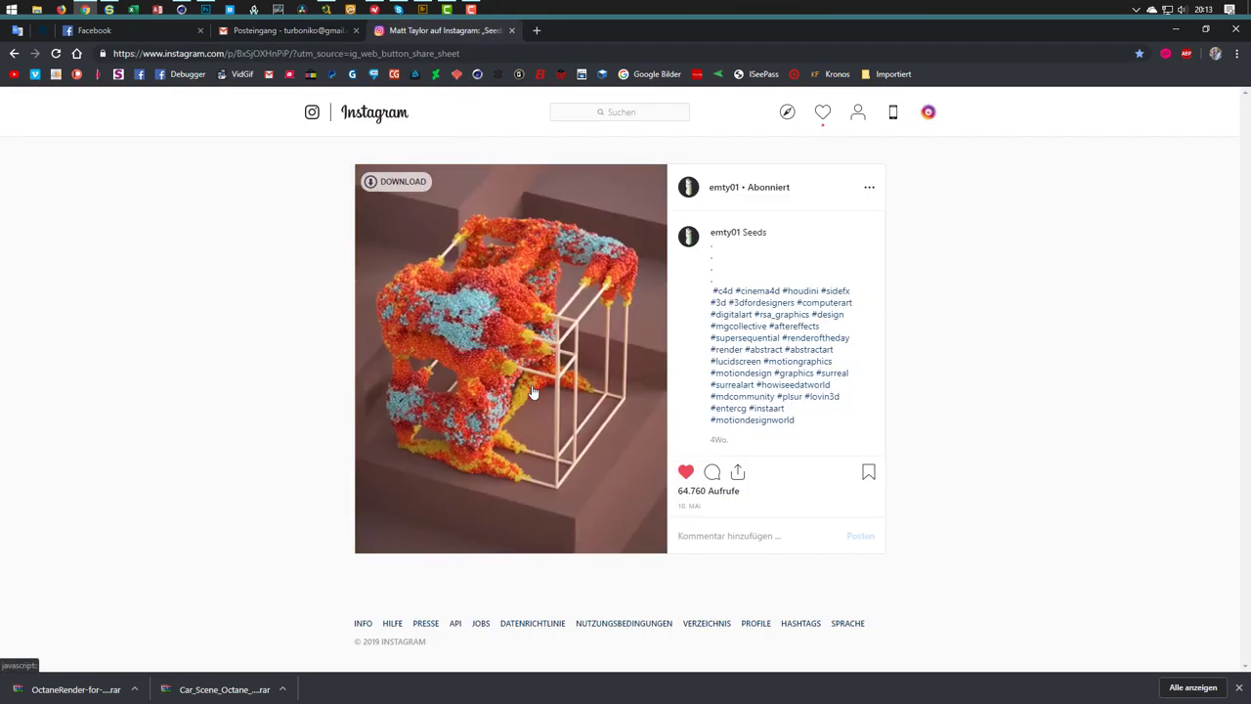
pyautogui.click(509, 483)
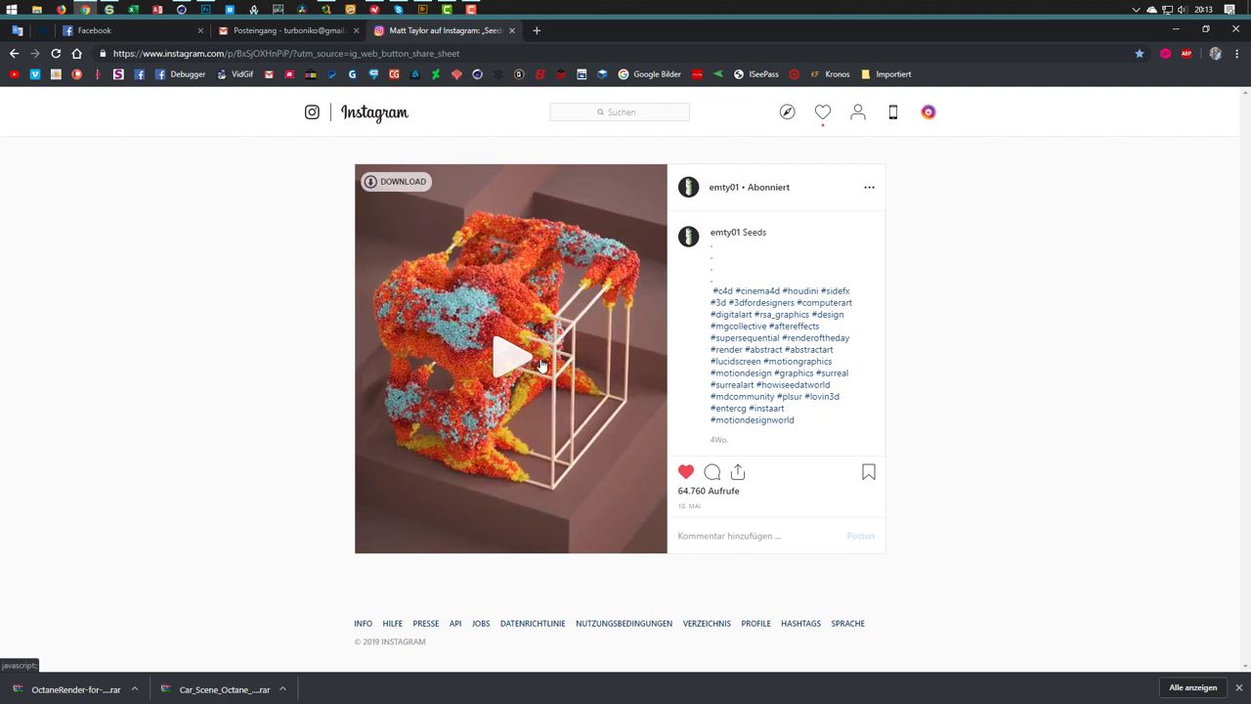
pyautogui.click(1176, 29)
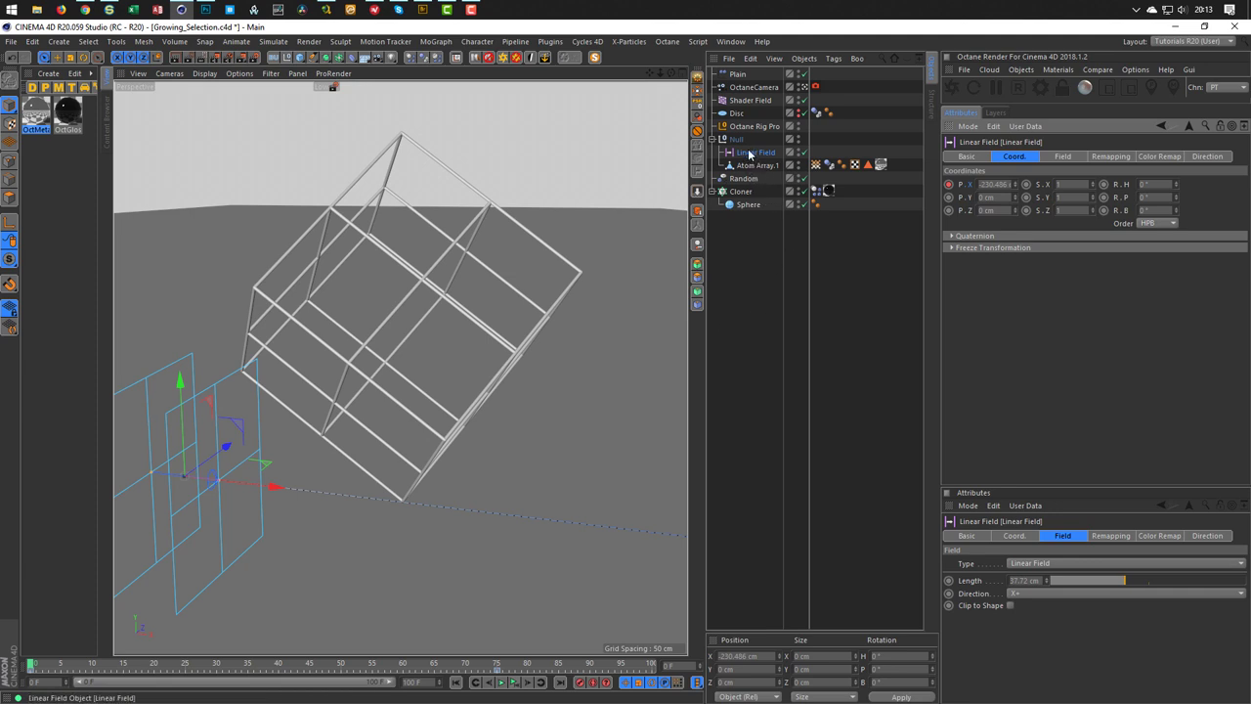
# Delete Plain and its Linear Field, and limit the Cloner to the Polygon Selection
pyautogui.keyDown('ctrl'); pyautogui.click(739, 75); pyautogui.keyUp('ctrl')
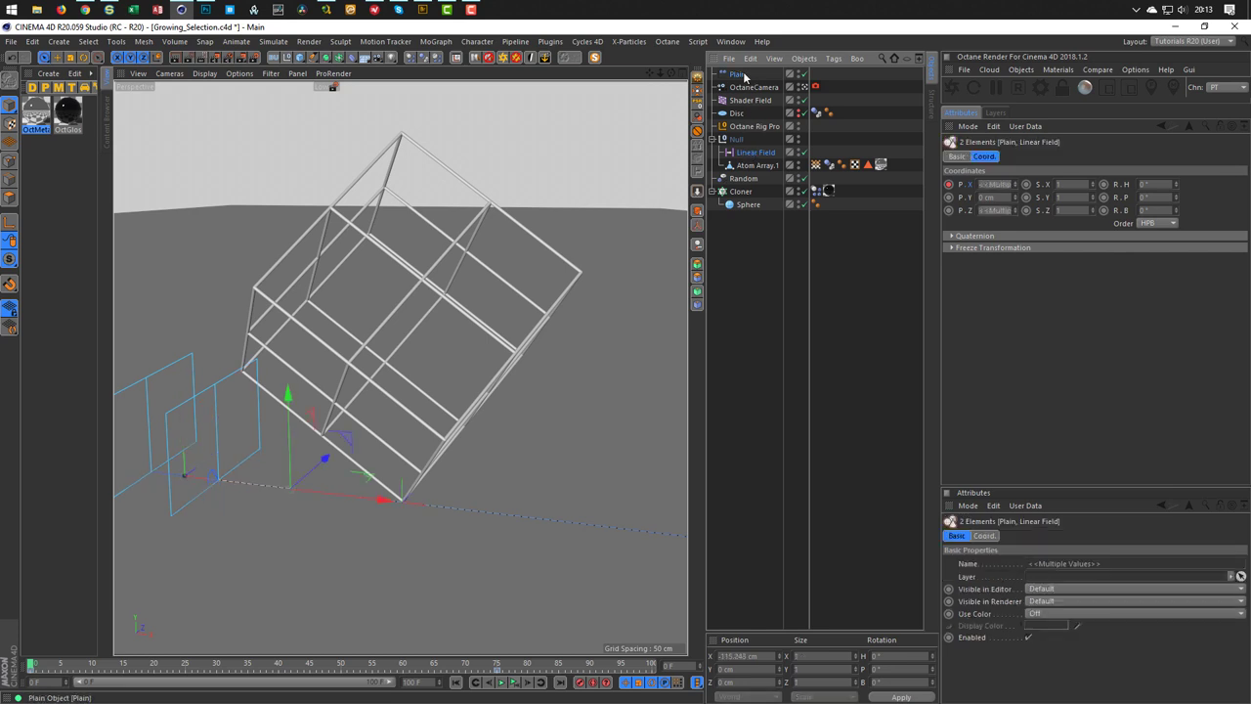
pyautogui.press('Delete')
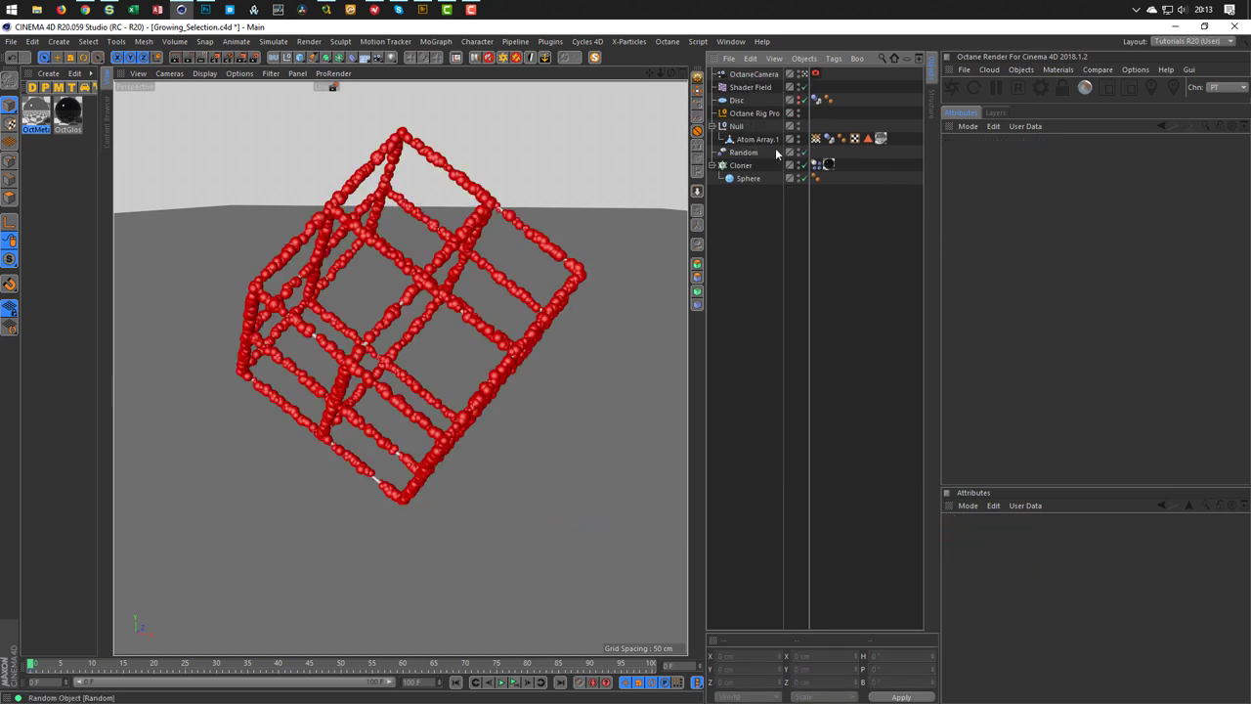
pyautogui.click(746, 166)
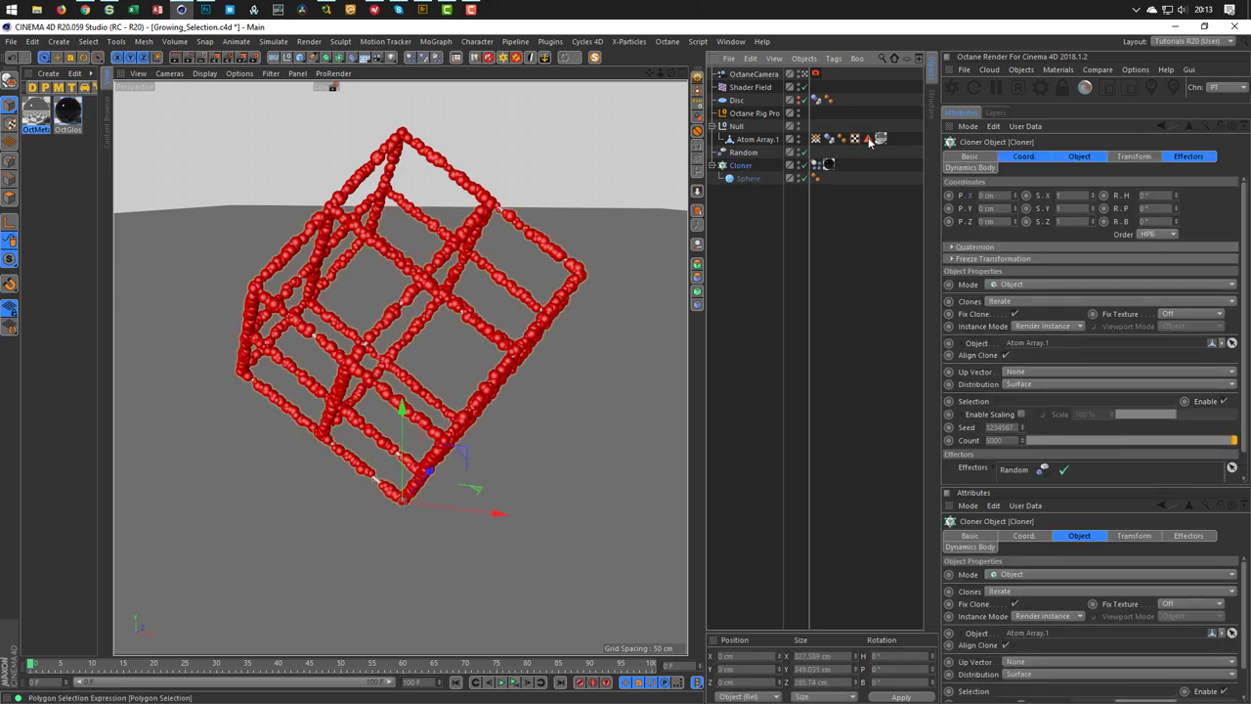
pyautogui.click(1079, 157)
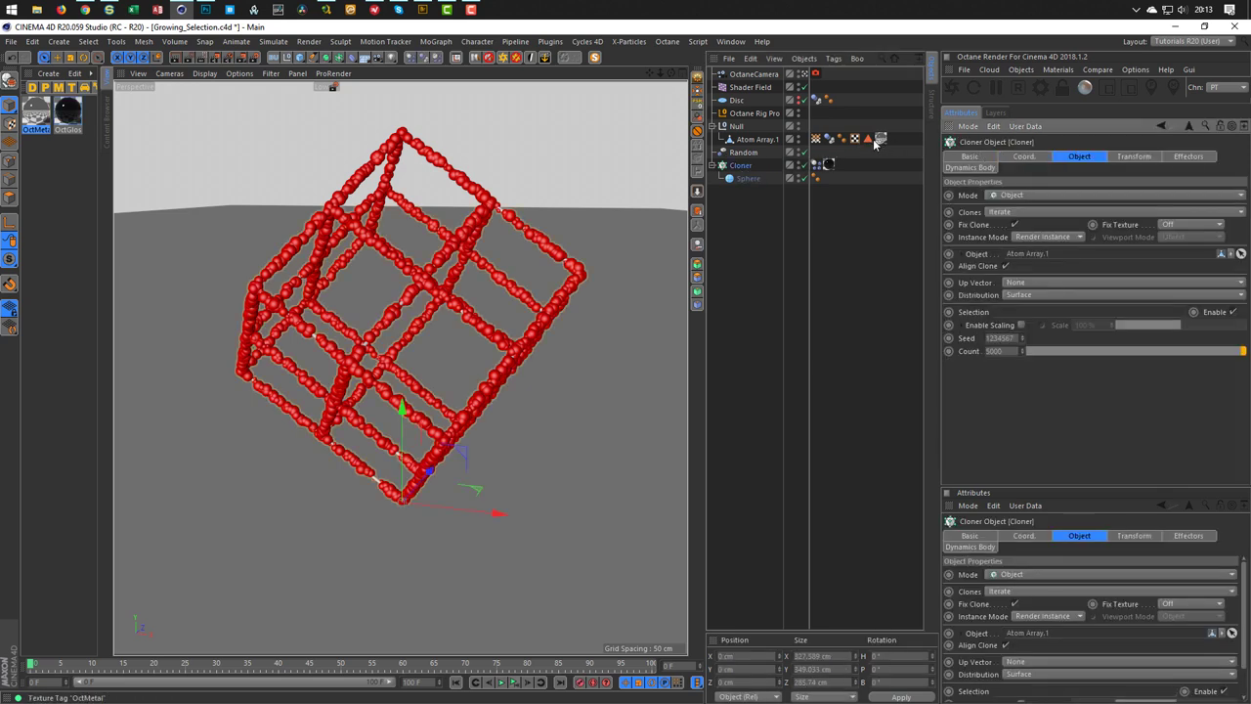
pyautogui.moveTo(868, 139); pyautogui.dragTo(1047, 313)
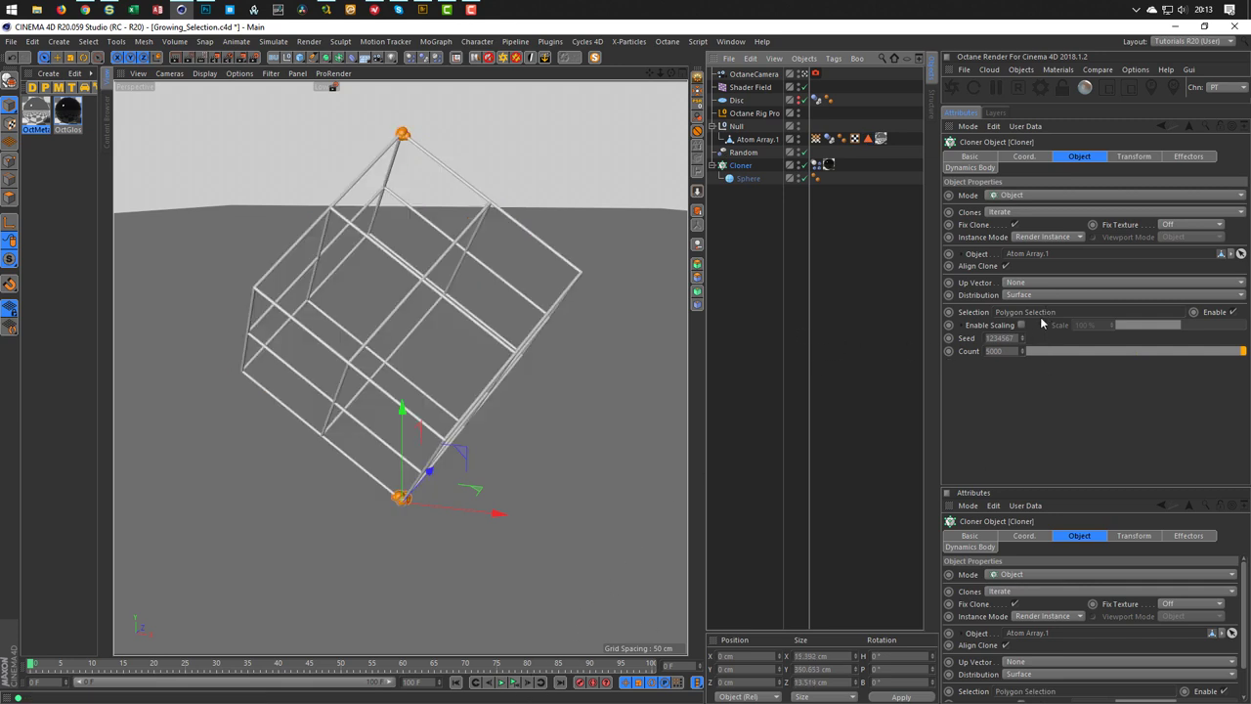
# Set the Cloner's Count to 10000 and play the growth animation
pyautogui.doubleClick(995, 350)
pyautogui.write('100')
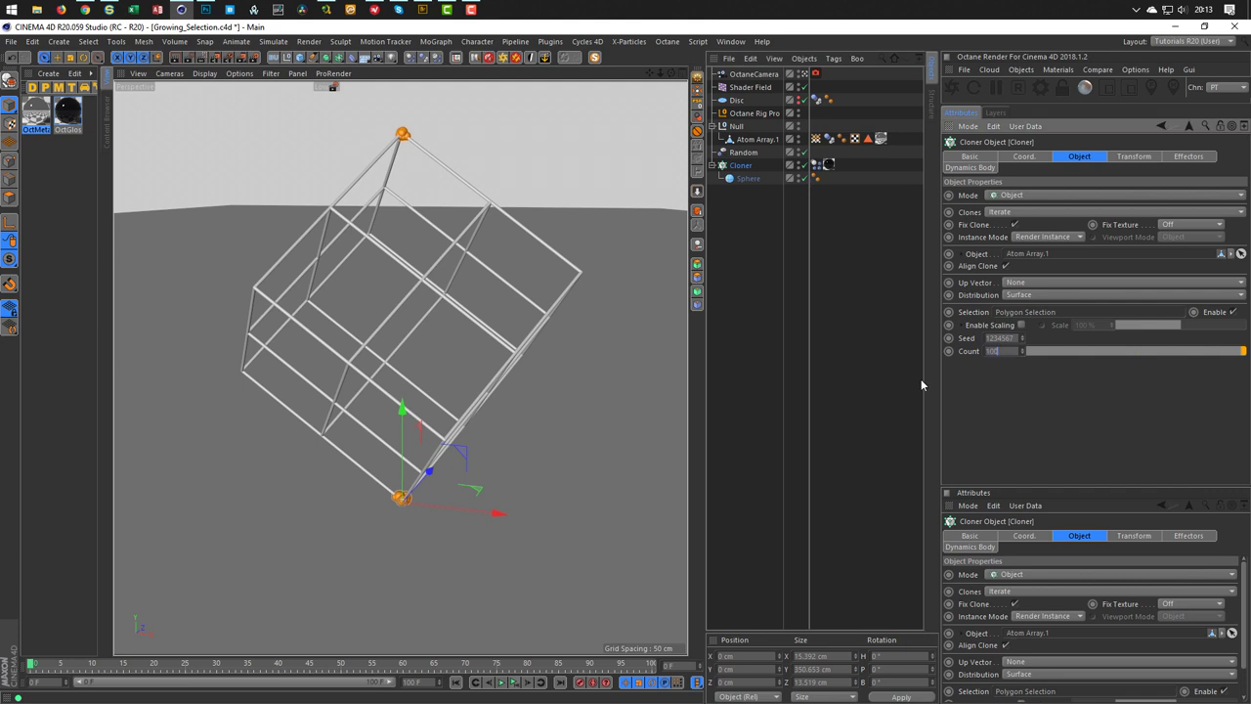
pyautogui.write('00')
pyautogui.press('Return')
pyautogui.click(502, 681)
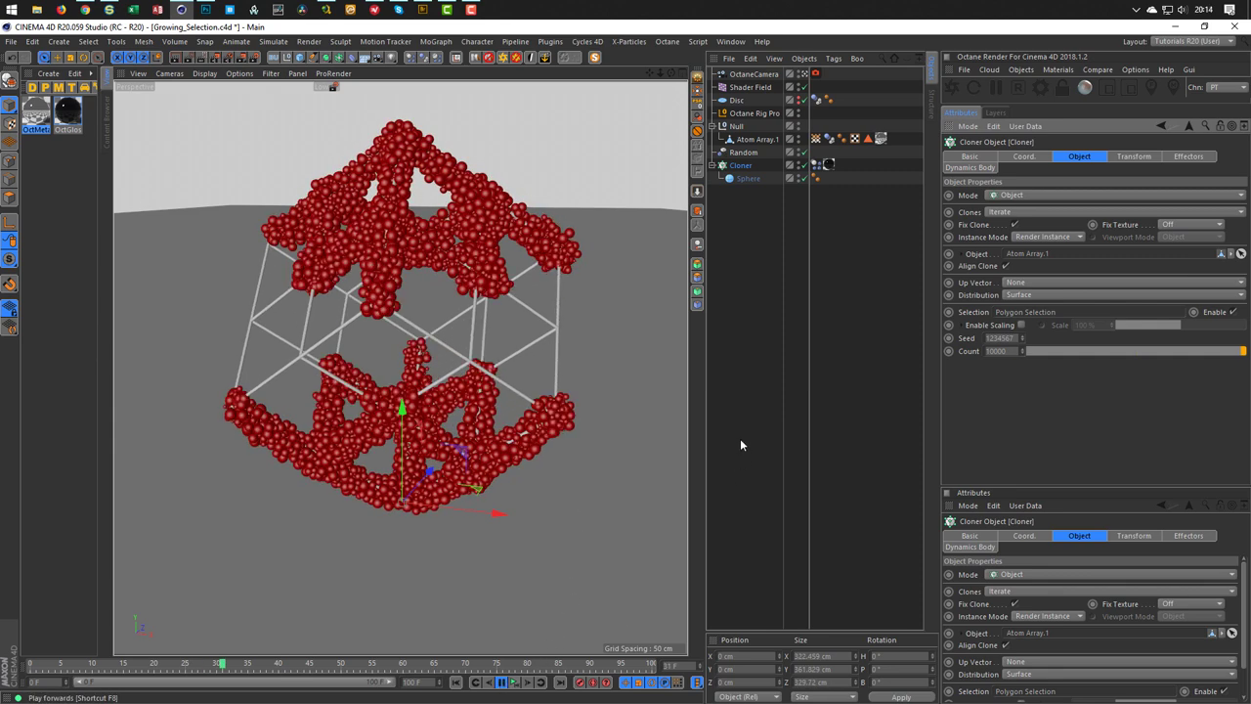
# Open the Octane live render preview, move its window aside, and select the Random effector
pyautogui.click(953, 87)
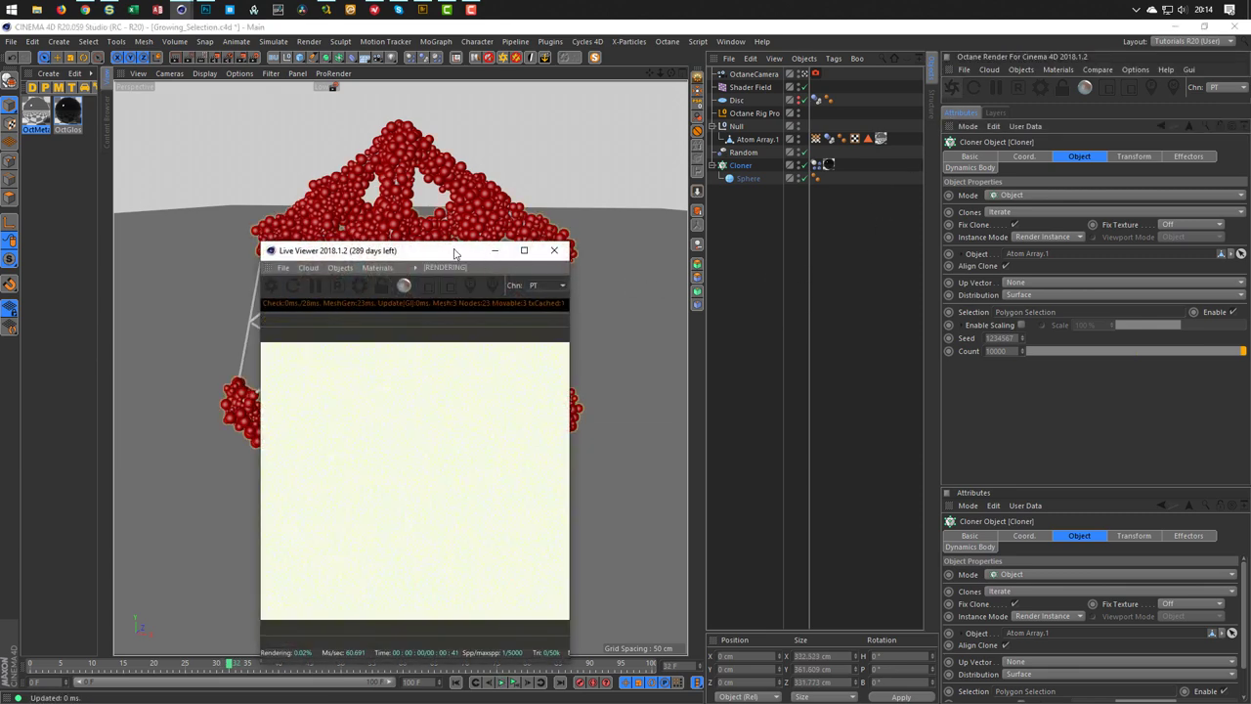
pyautogui.moveTo(465, 253); pyautogui.dragTo(1001, 270)
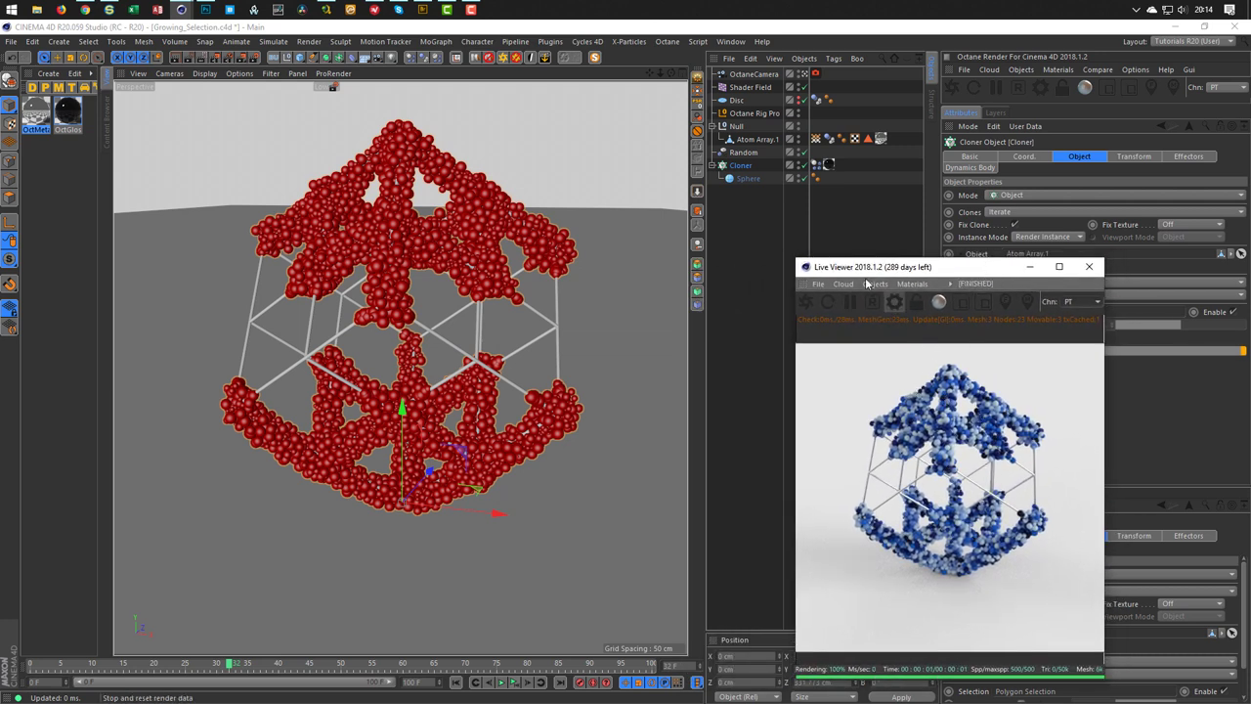
pyautogui.click(745, 156)
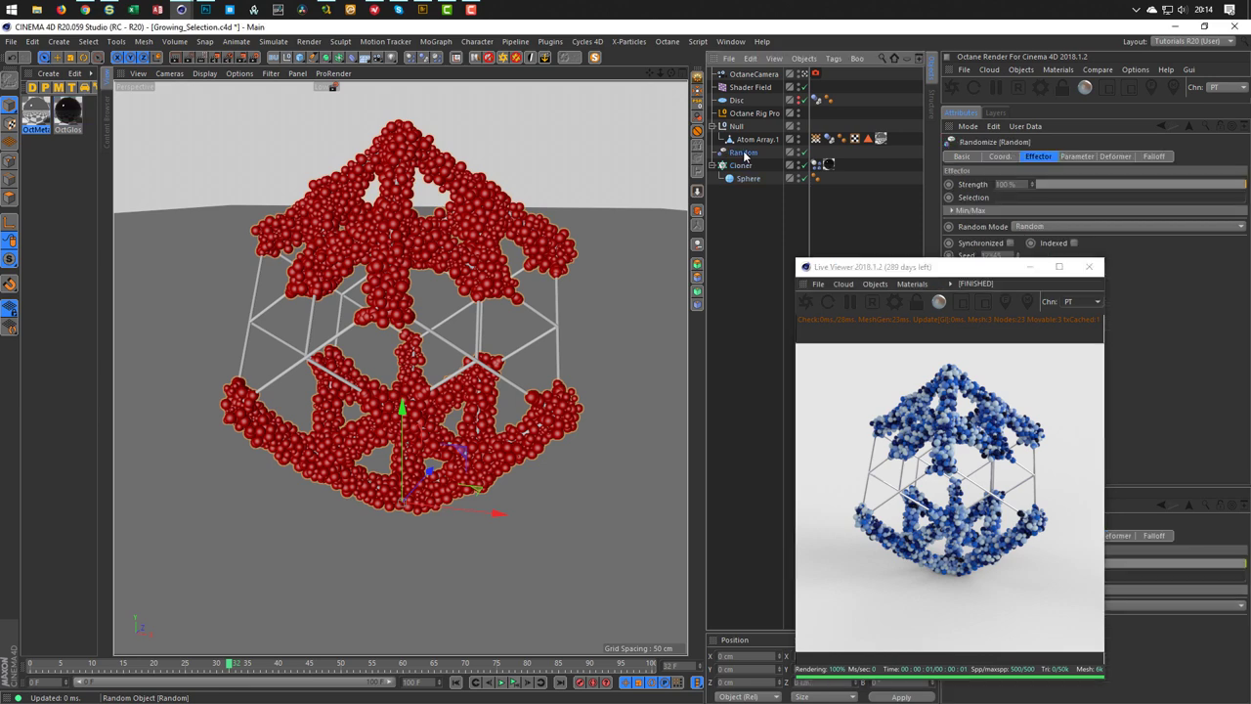
pyautogui.moveTo(944, 269); pyautogui.dragTo(831, 276)
# Set the Random effector's Color Mode to Off so the spheres render white, then select the Cloner
pyautogui.click(1077, 156)
pyautogui.click(1044, 273)
pyautogui.click(1050, 285)
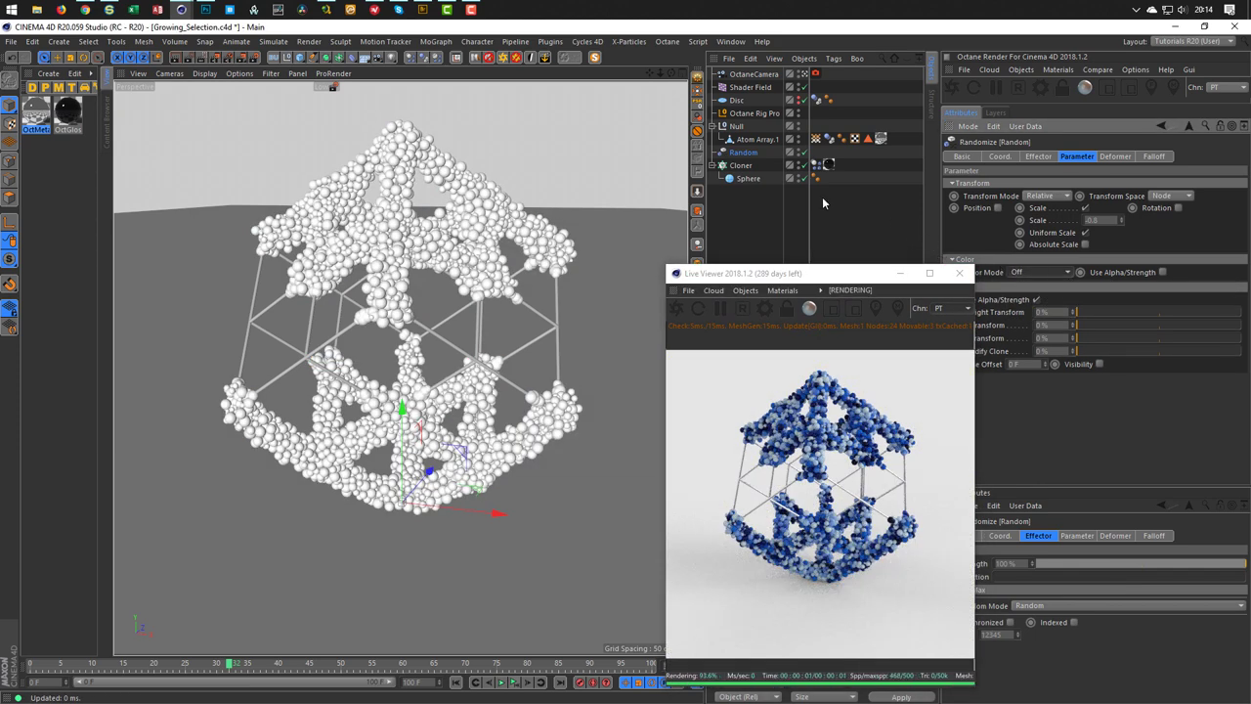
pyautogui.click(742, 166)
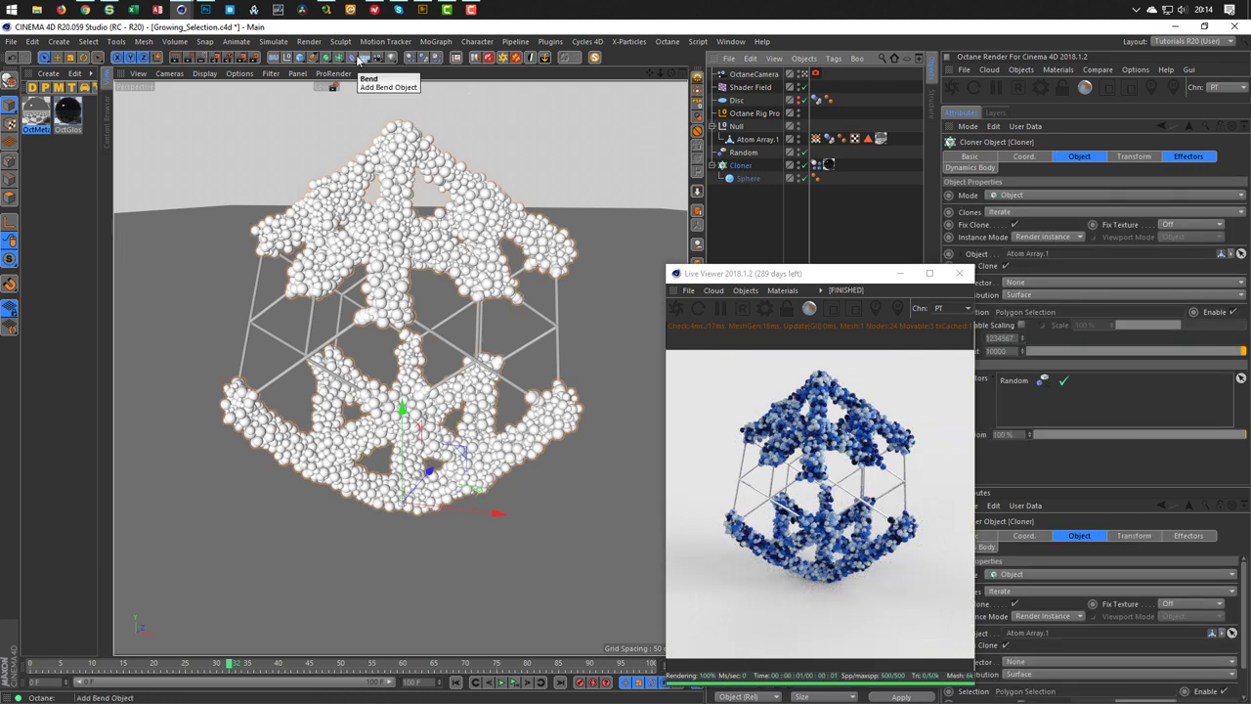
# Add a MoGraph Shader effector, confirm it sits beside Random in the Cloner's Effectors list, and select it
pyautogui.click(430, 43)
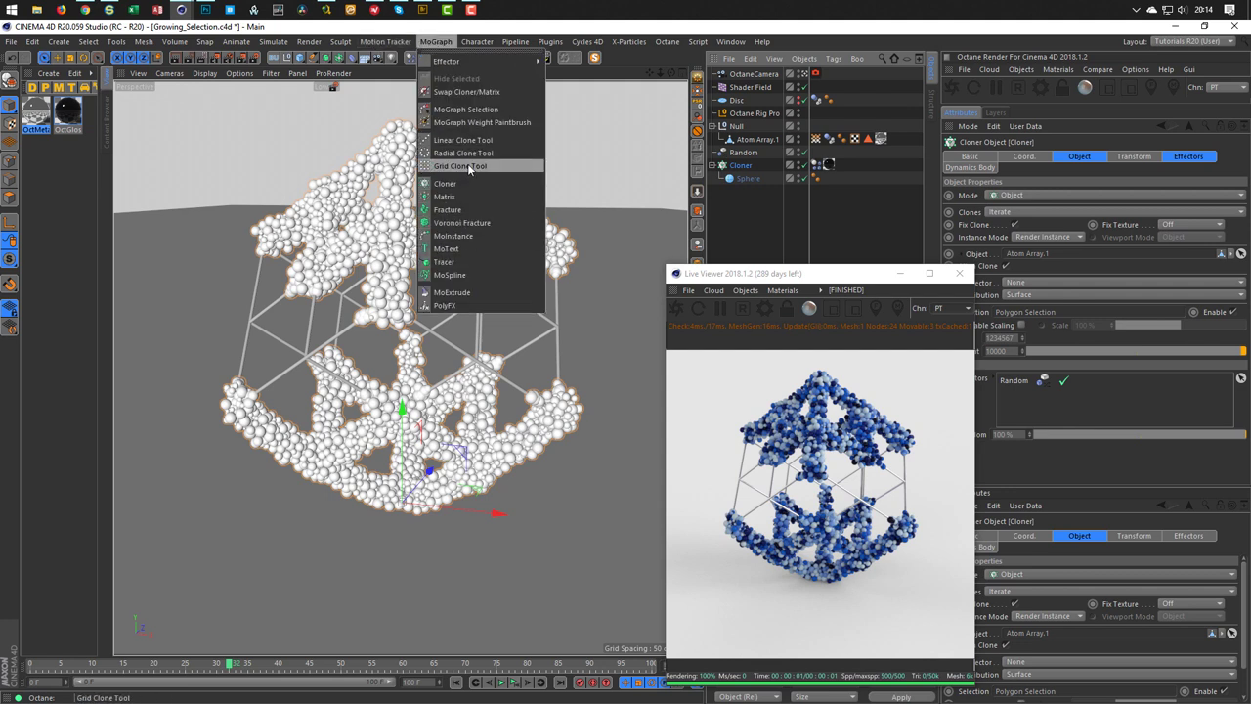
pyautogui.moveTo(486, 63)
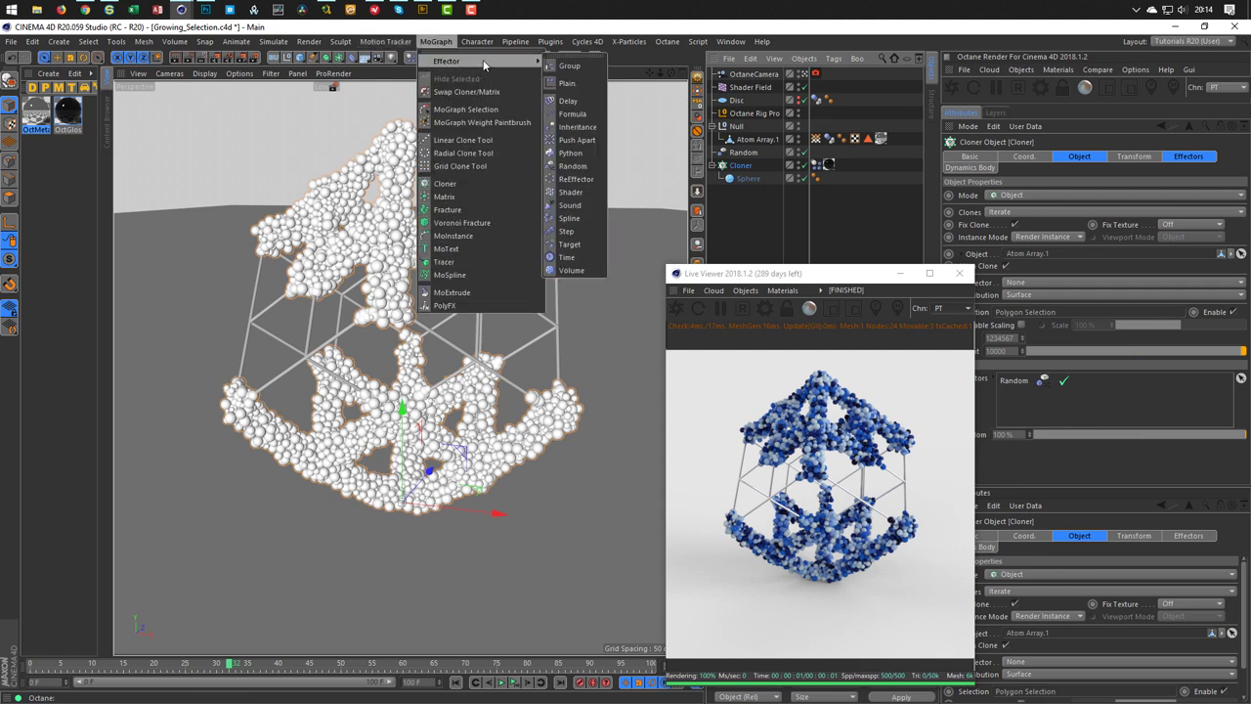
pyautogui.click(570, 192)
pyautogui.click(768, 182)
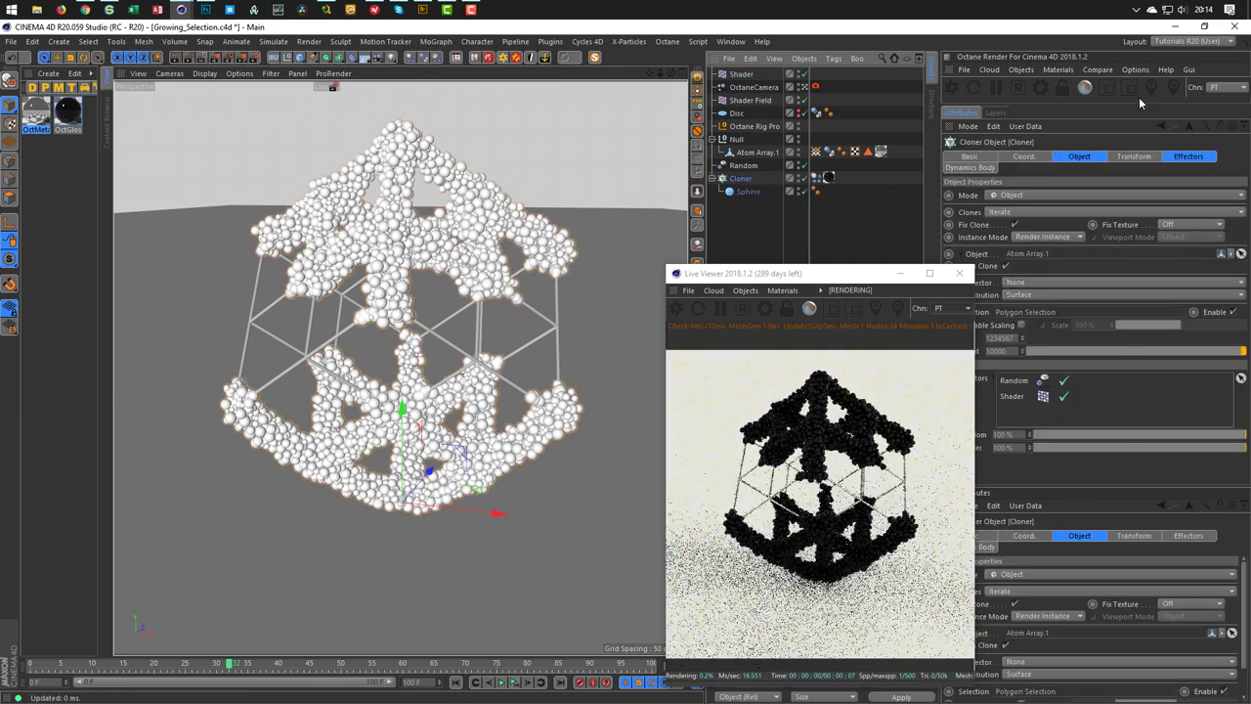
pyautogui.click(1179, 158)
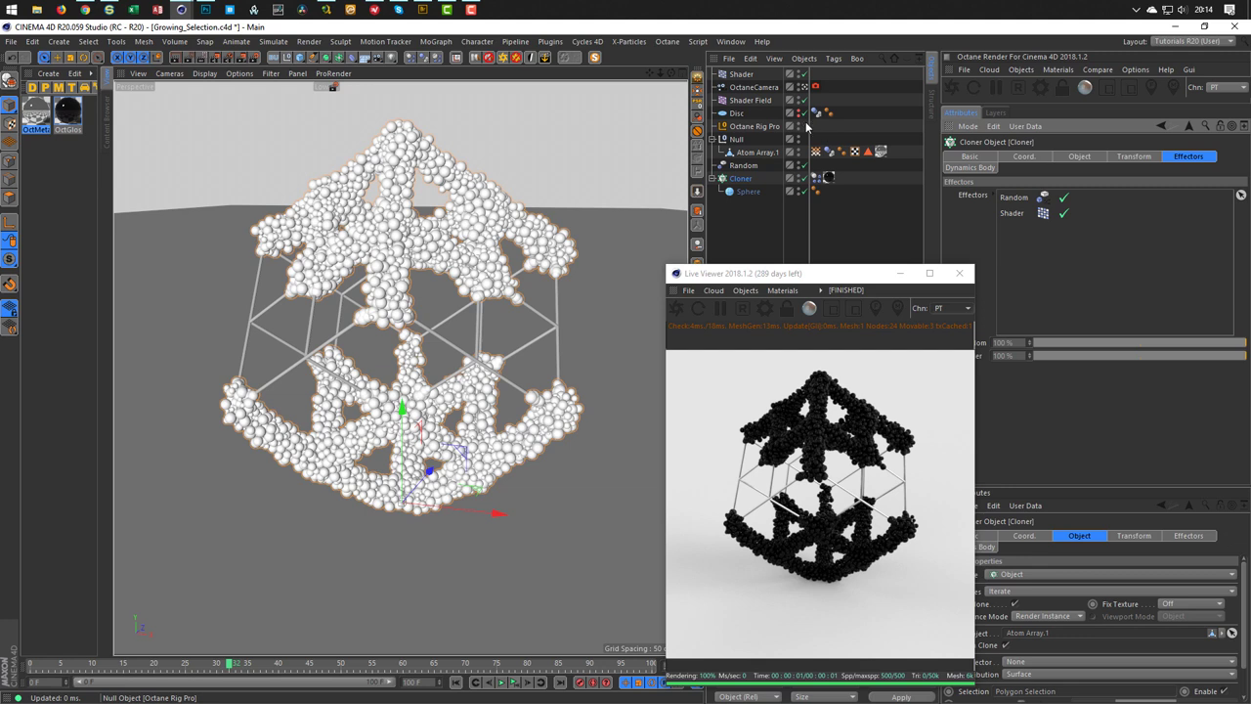
pyautogui.click(743, 76)
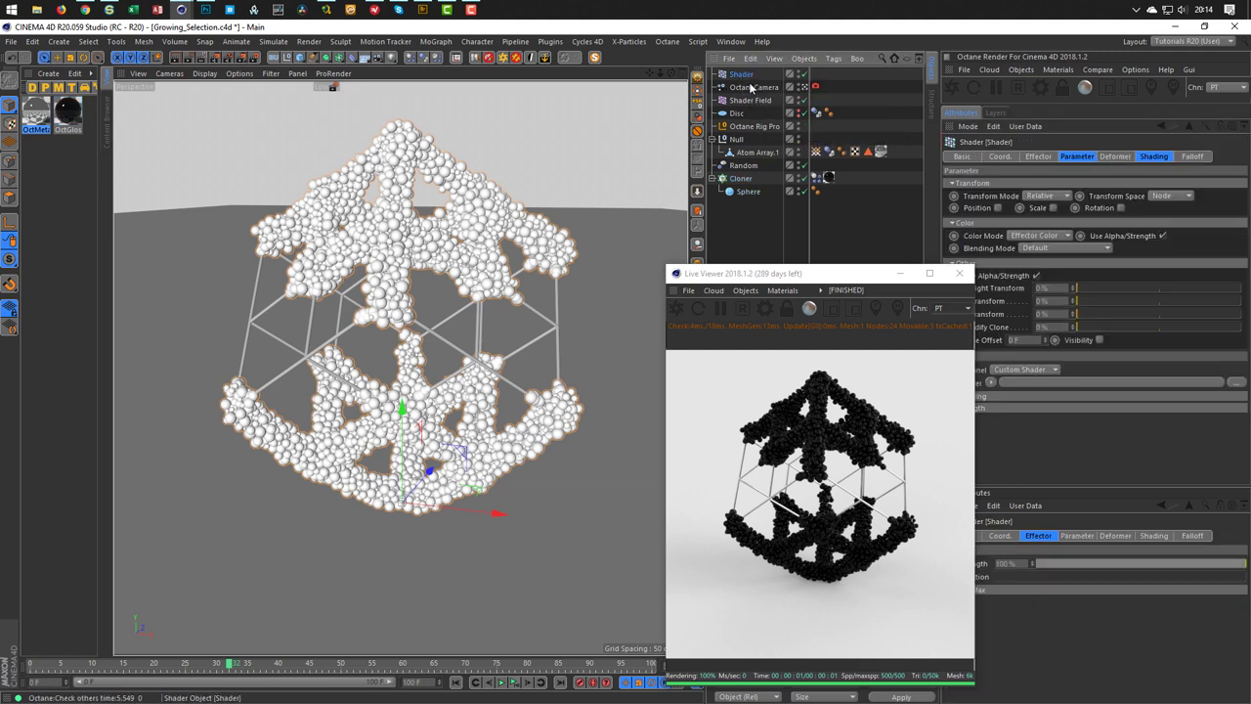
# Keep Default blending, turn Use Alpha/Strength off, and load a Noise shader into the Shading tab's Shader slot
pyautogui.click(1052, 248)
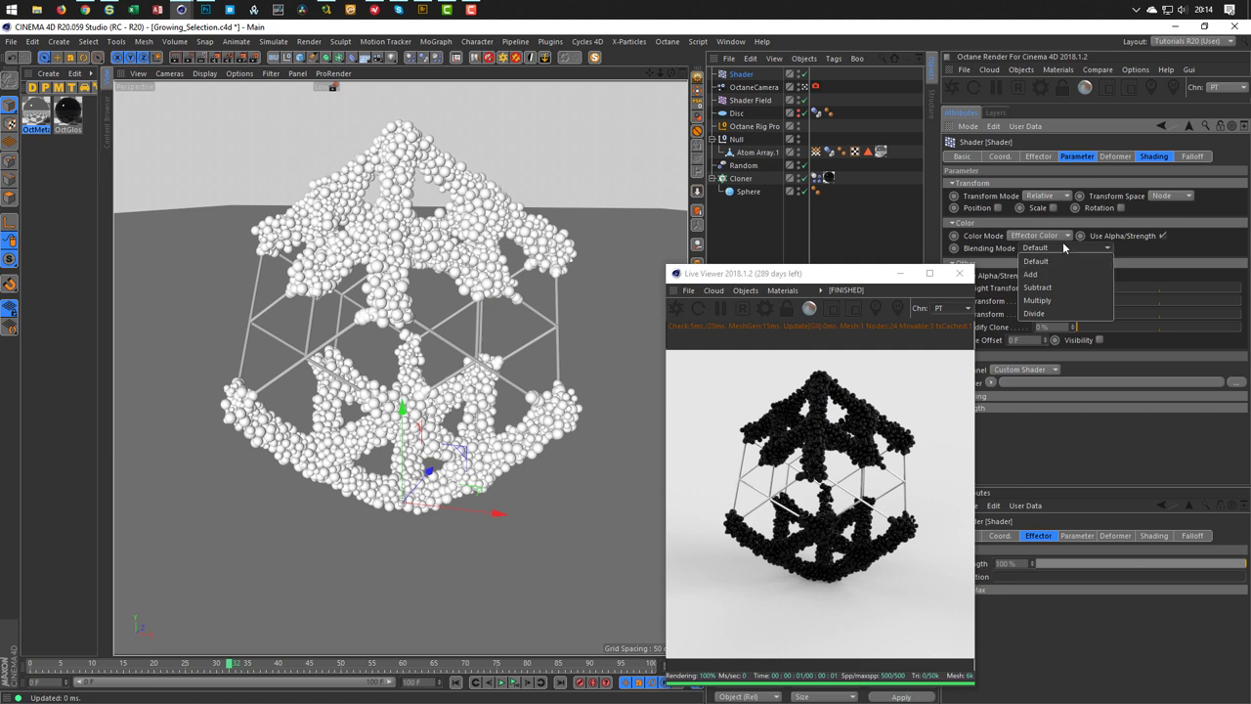
pyautogui.click(1026, 229)
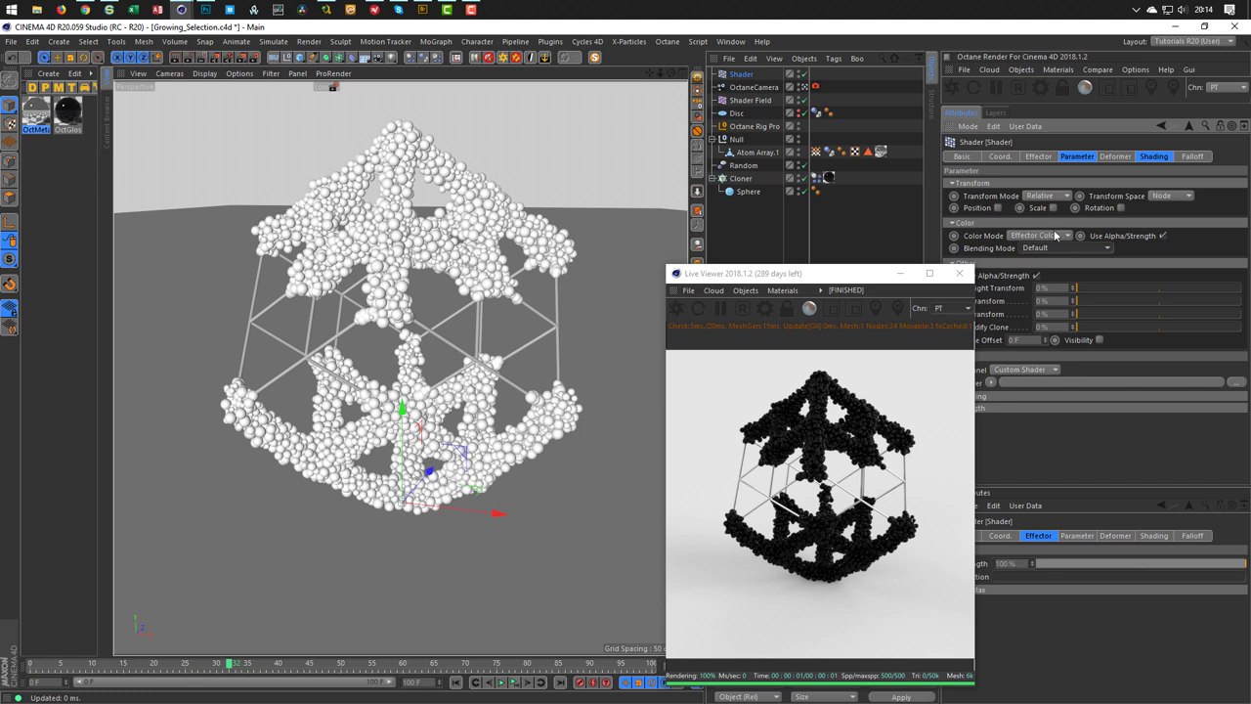
pyautogui.click(1163, 237)
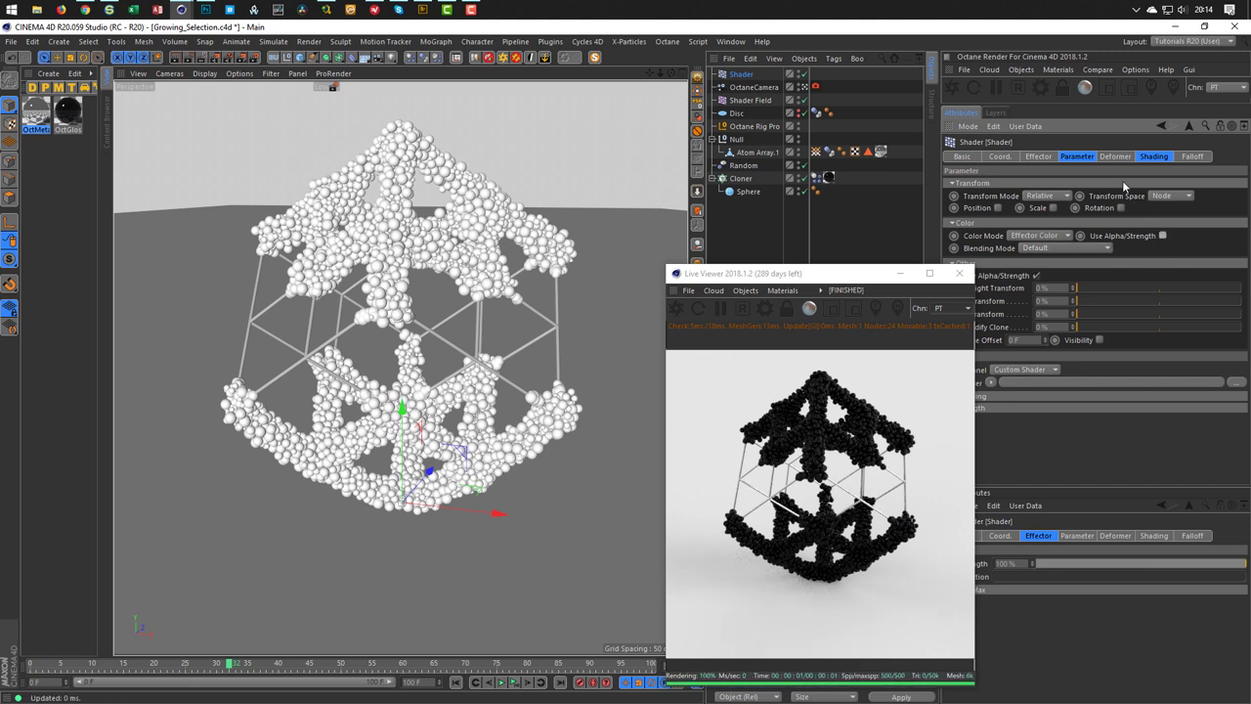
pyautogui.click(1151, 156)
pyautogui.click(991, 198)
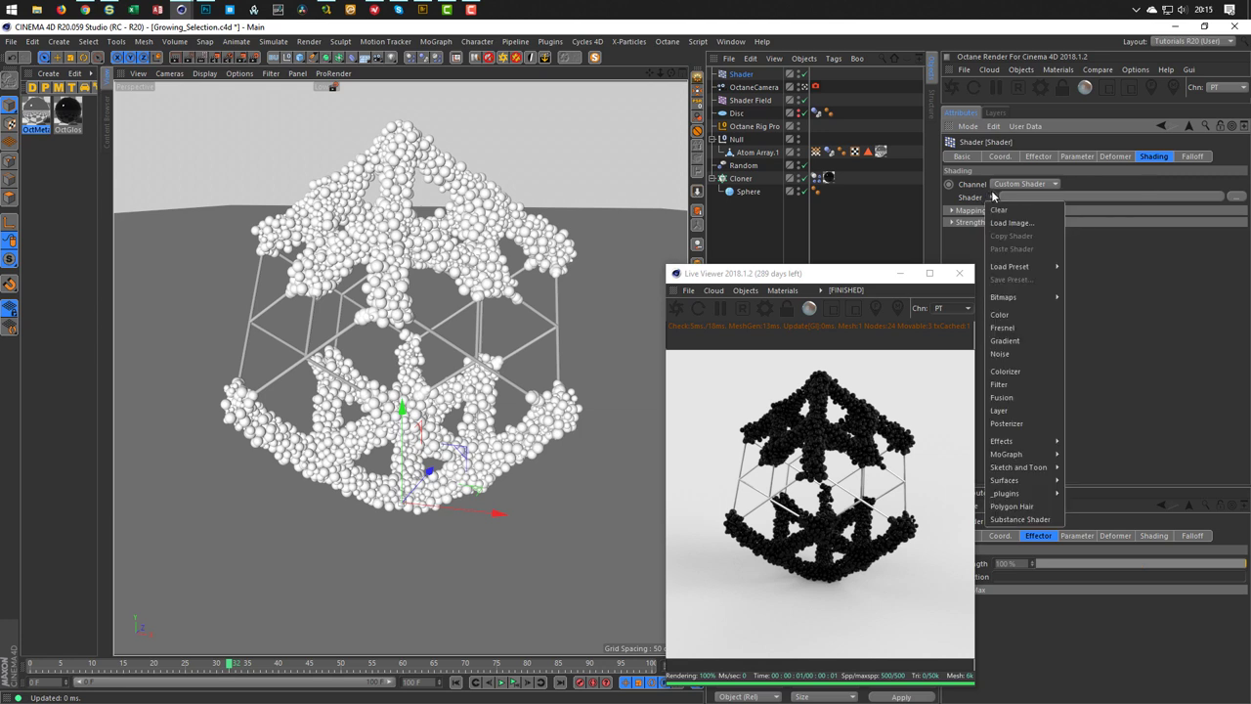
pyautogui.click(1018, 352)
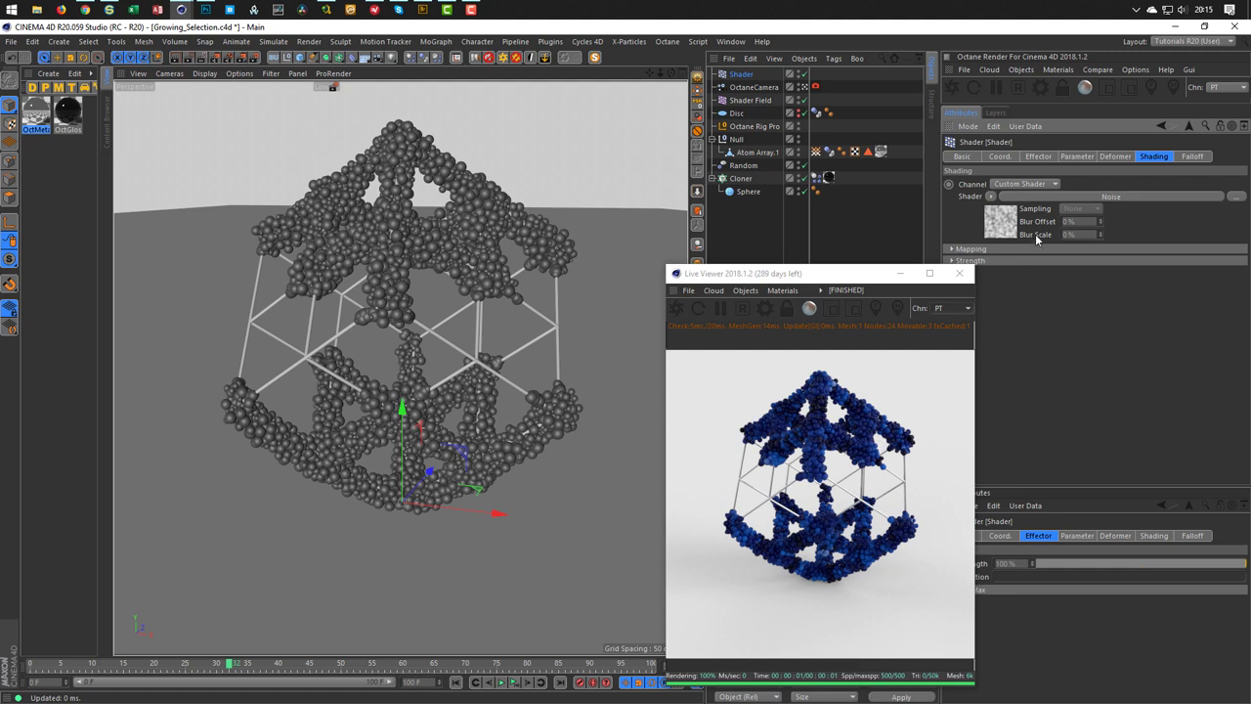
pyautogui.click(1078, 156)
pyautogui.click(1162, 236)
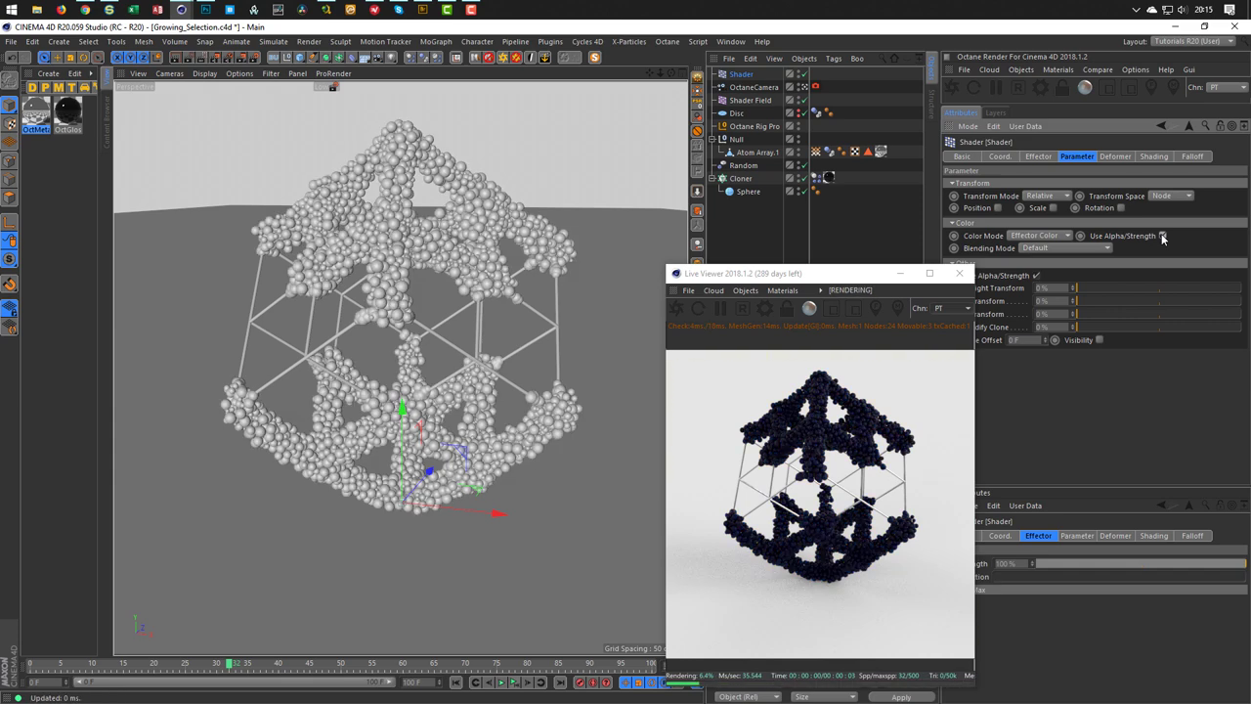
pyautogui.click(1162, 235)
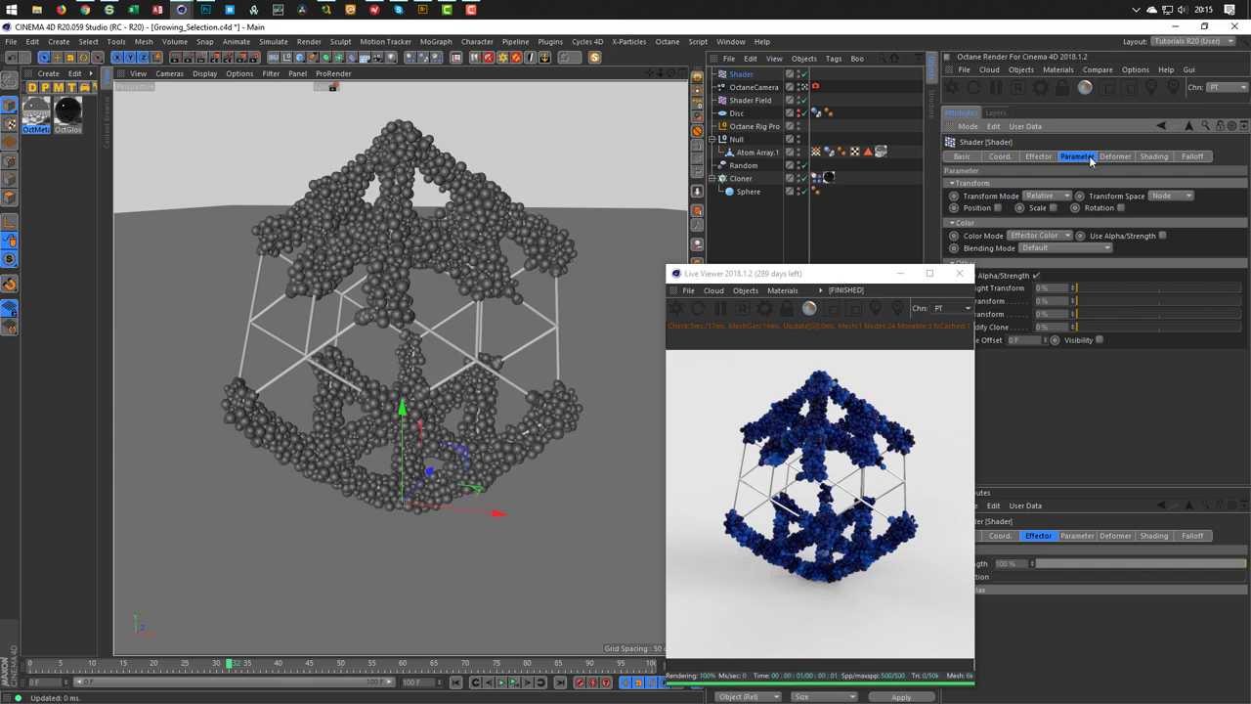
# Raise the Noise shader's Contrast to about 63%
pyautogui.click(1151, 157)
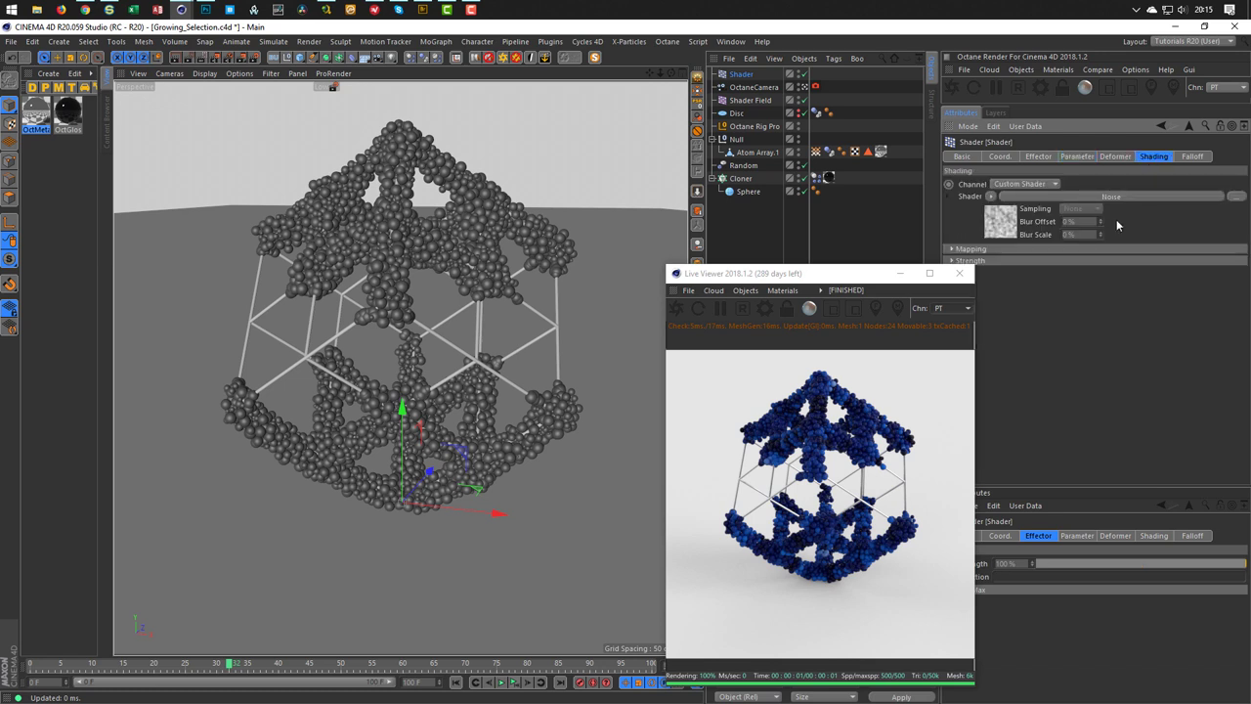
pyautogui.click(1014, 232)
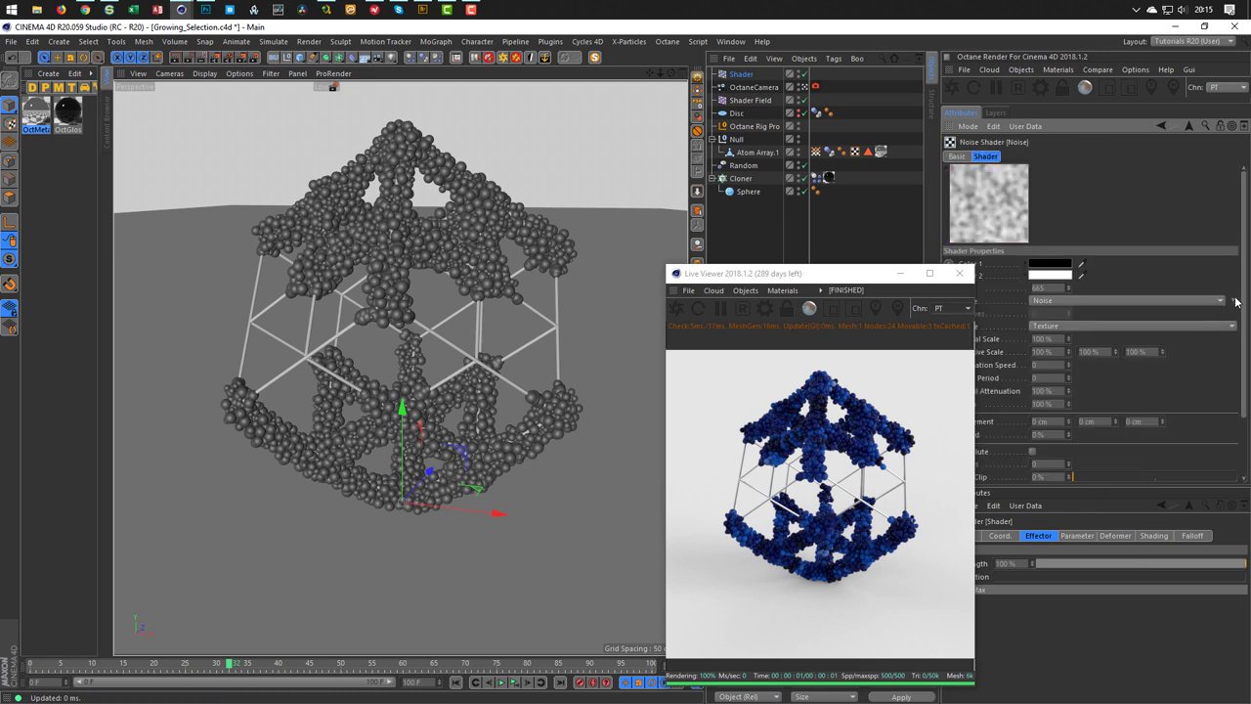
pyautogui.scroll(-3, 1183, 410)
pyautogui.moveTo(1151, 443); pyautogui.dragTo(1208, 444)
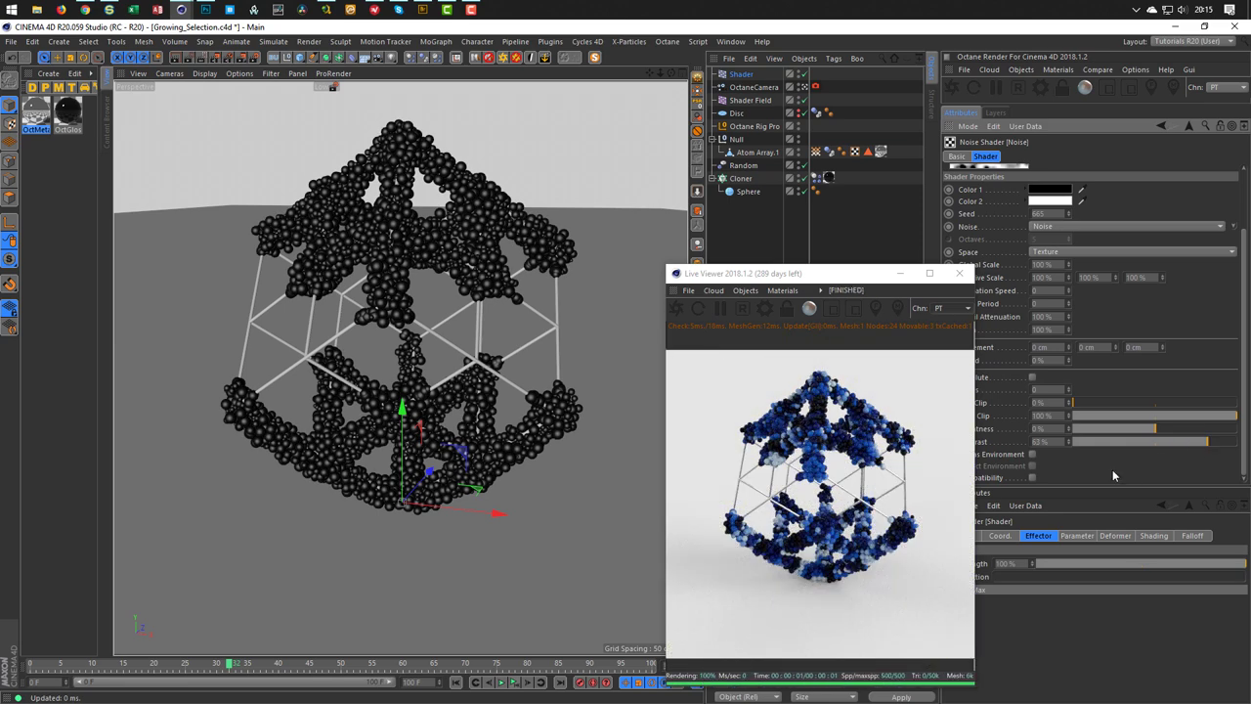
# Set the Noise Global Scale to 400%, after trying 200% and 300%
pyautogui.doubleClick(1057, 266)
pyautogui.write('200')
pyautogui.press('Return')
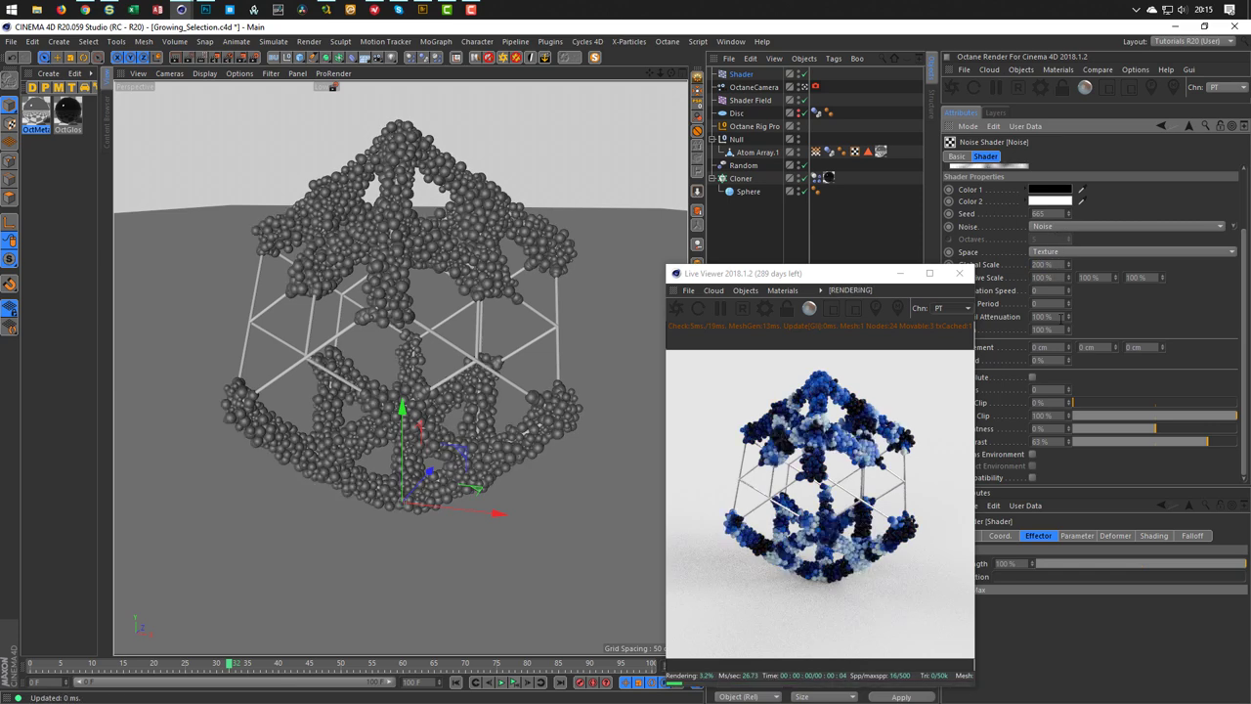
pyautogui.doubleClick(1054, 266)
pyautogui.write('300')
pyautogui.press('Return')
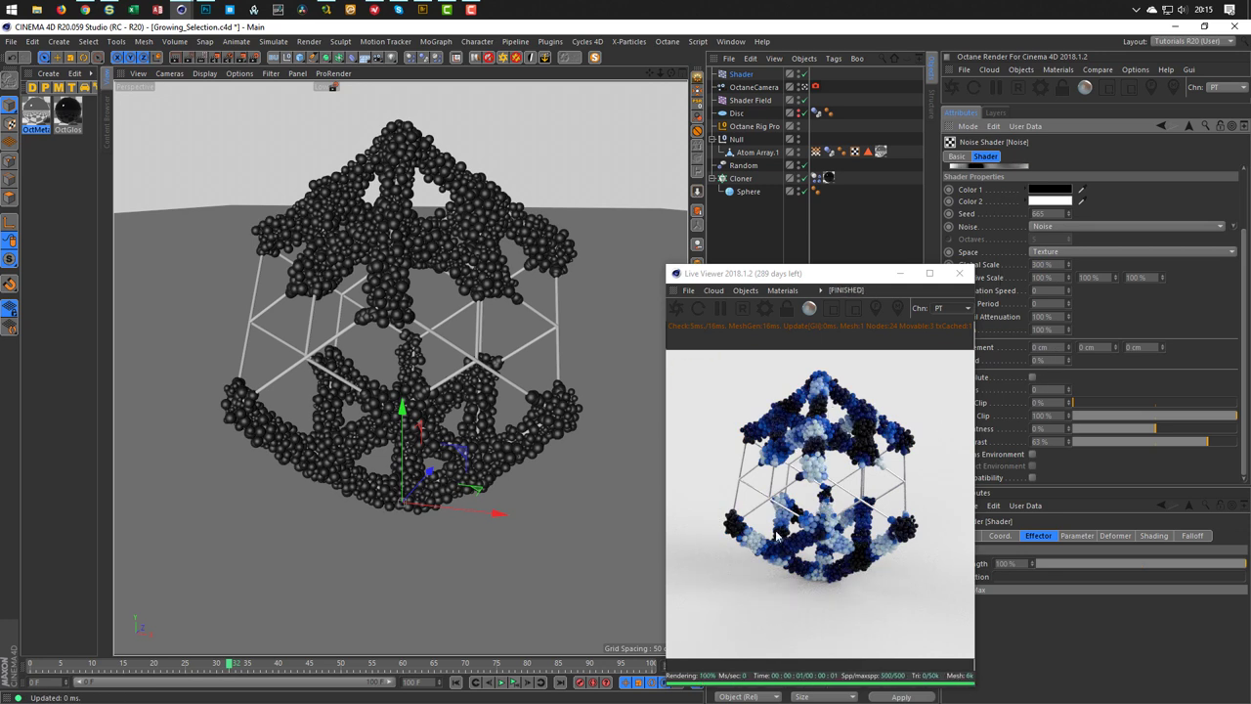
pyautogui.doubleClick(1044, 264)
pyautogui.write('400')
pyautogui.press('Return')
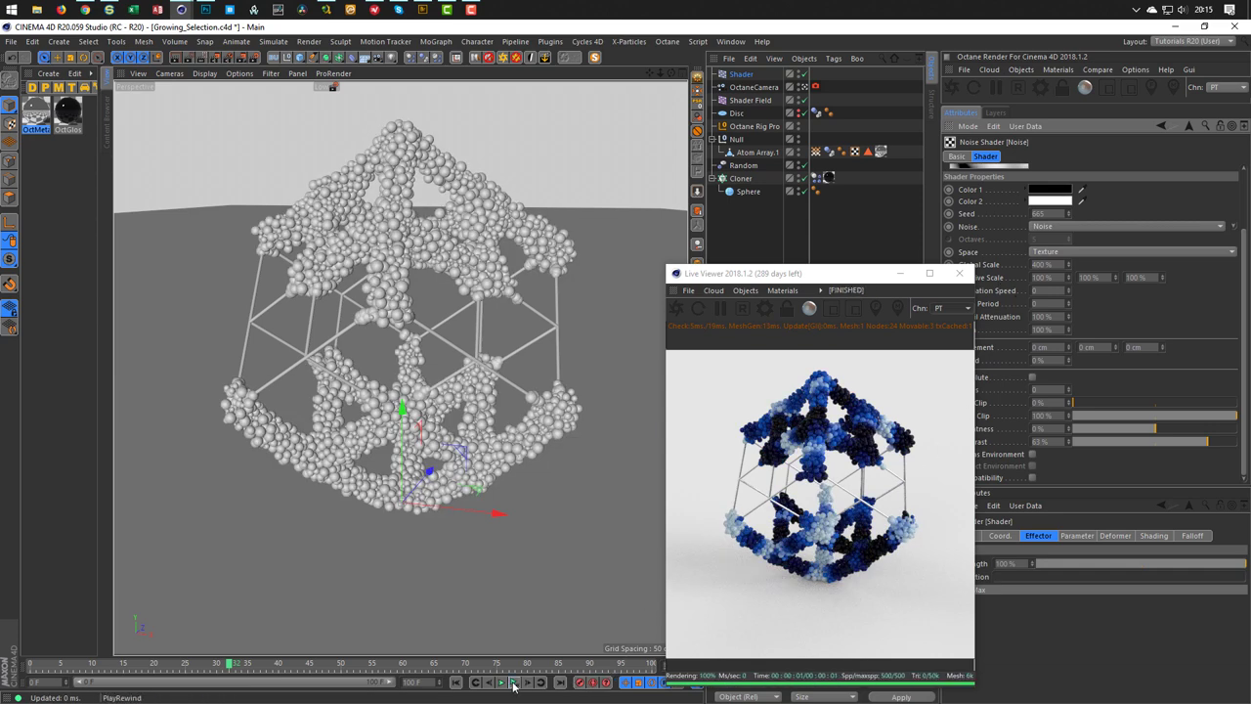
# Play the timeline to watch the noise-coloured spheres spread over the cube, then jump back to frame 0
pyautogui.click(513, 682)
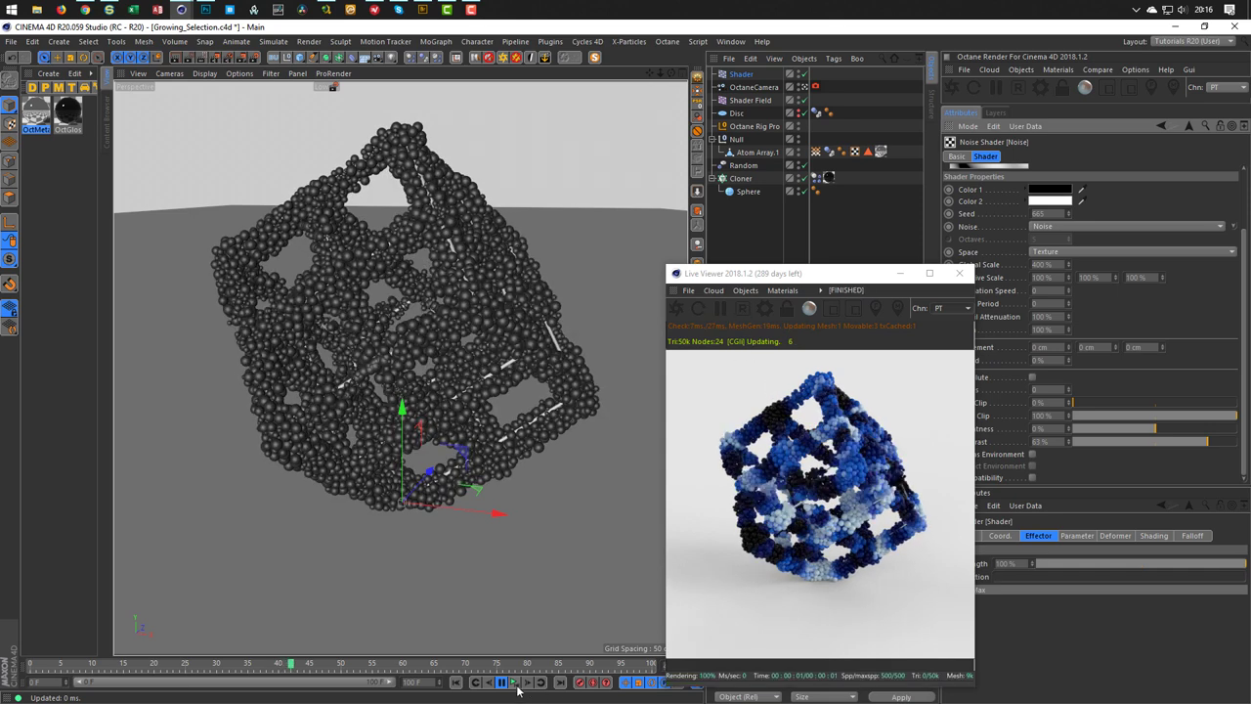
pyautogui.hotkey('shift', 'f')
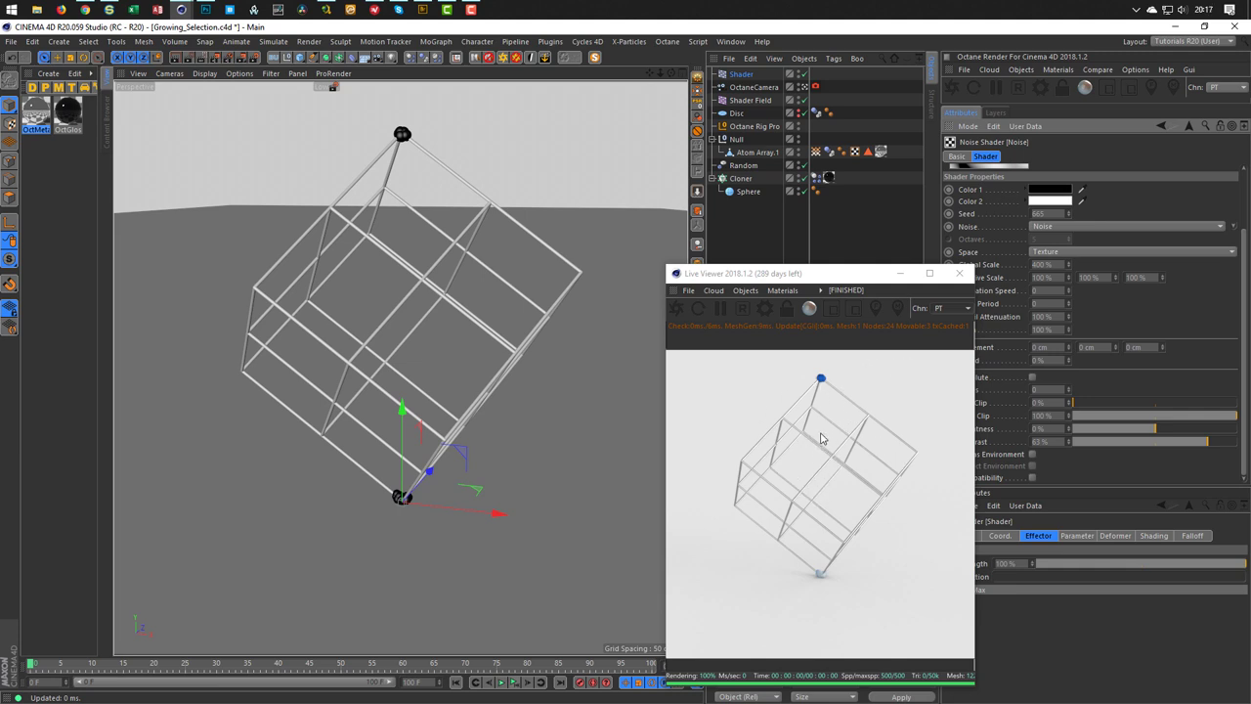
# Leave the OctaneCamera view, switch to Gouraud Shading (Lines), frame the cube and orbit around it
pyautogui.click(805, 88)
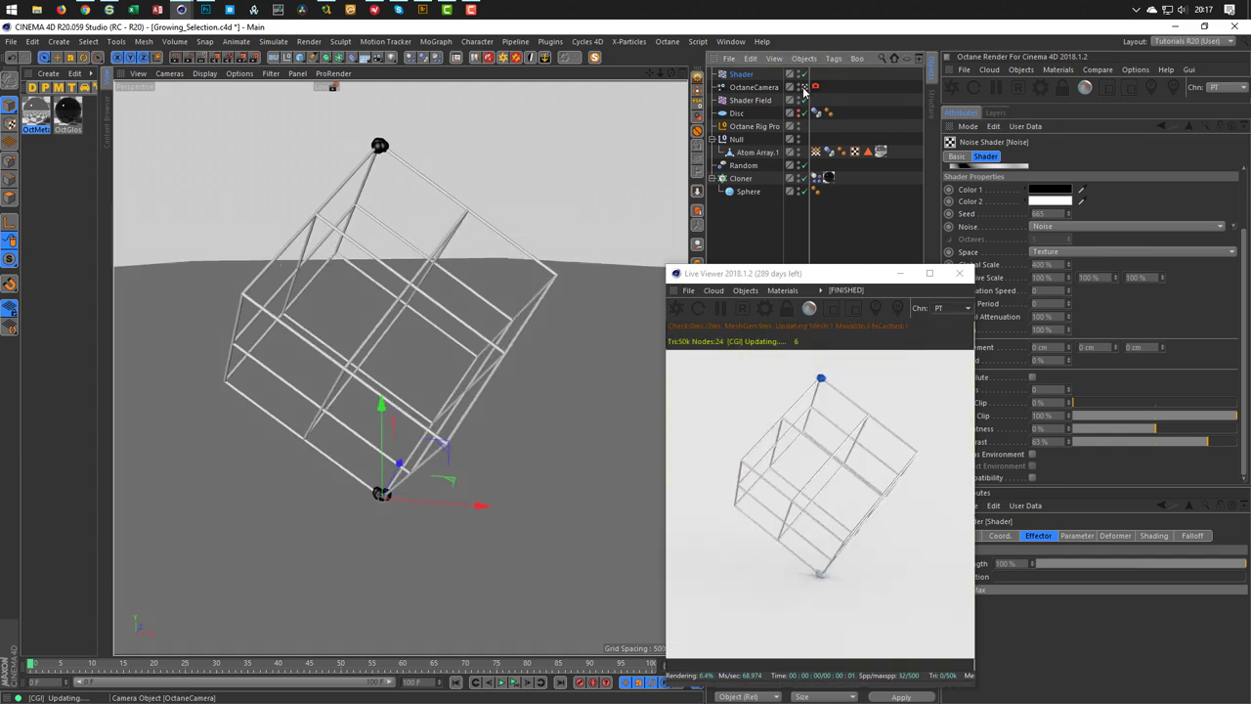
pyautogui.click(733, 328)
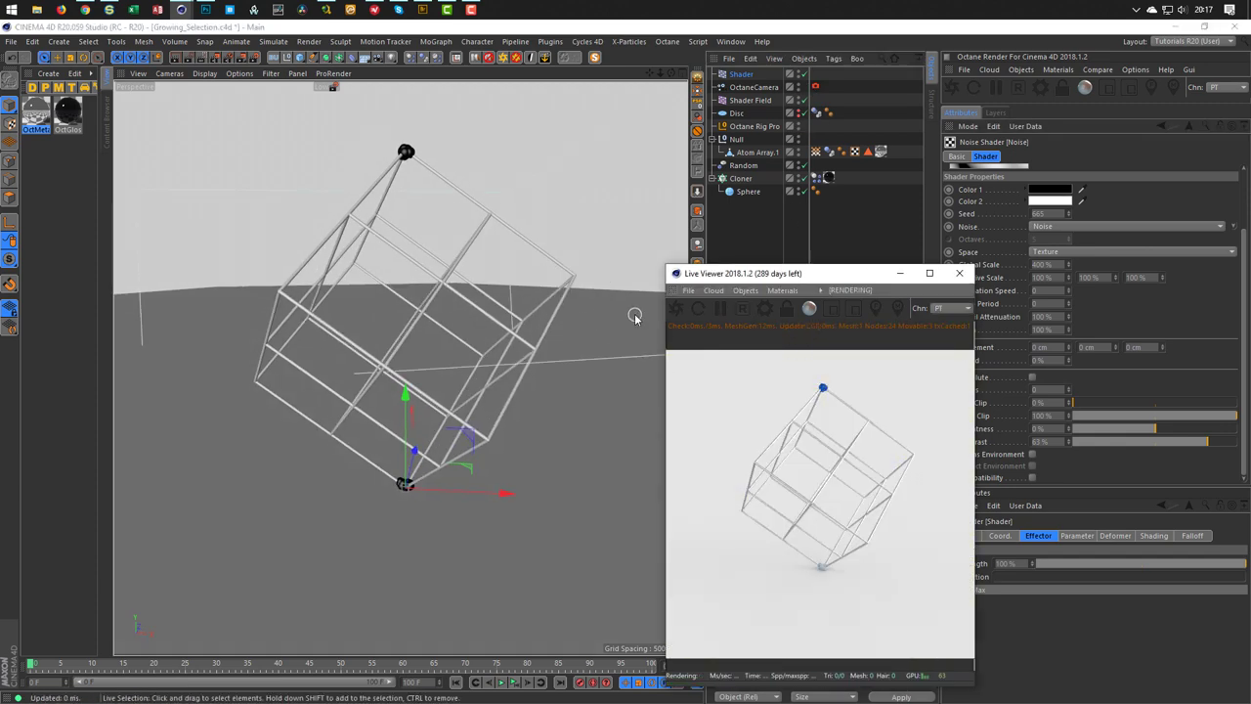
pyautogui.scroll(5, 318, 250)
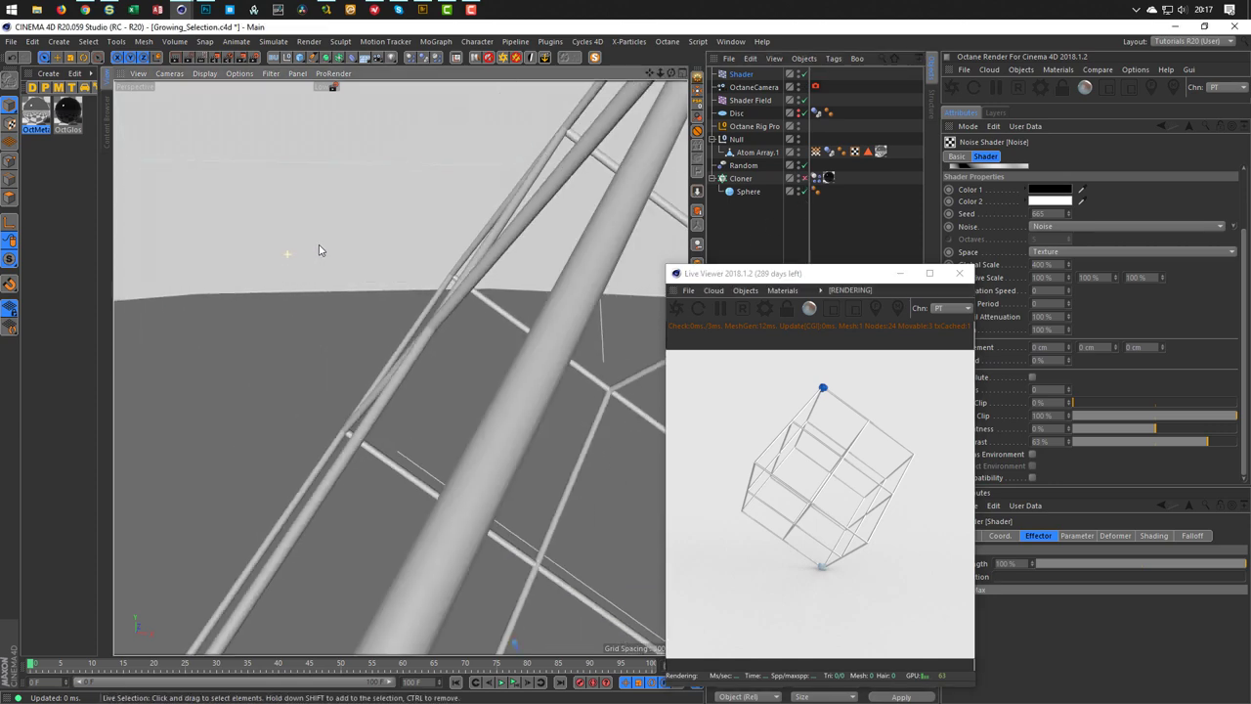
pyautogui.scroll(-4, 319, 251)
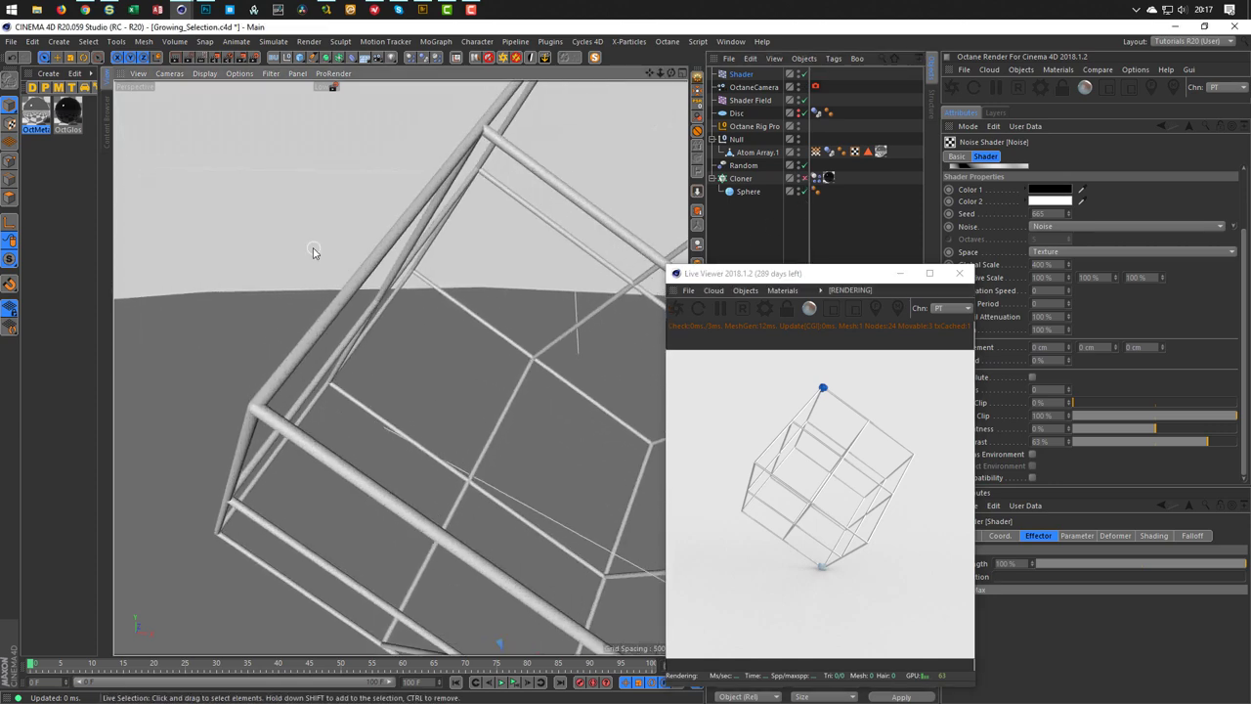
pyautogui.press('n')
pyautogui.press('b')
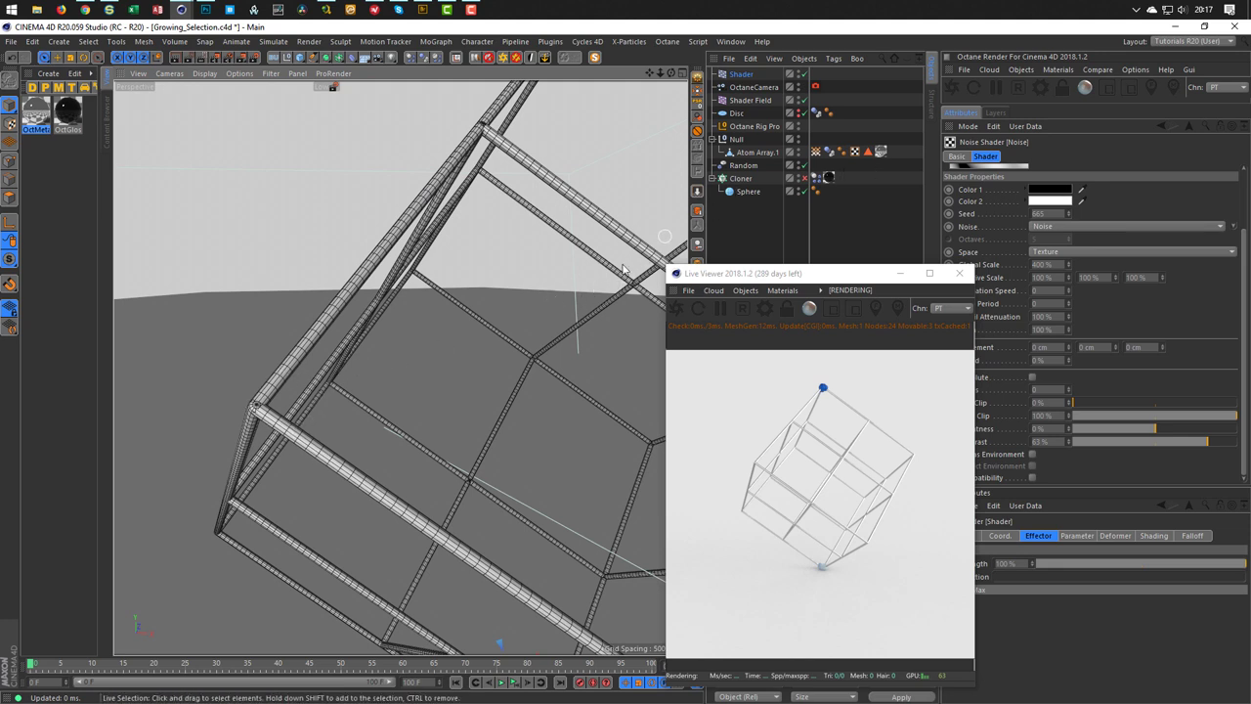
pyautogui.press('o')
pyautogui.keyDown('alt'); pyautogui.moveTo(443, 306); pyautogui.dragTo(439, 243); pyautogui.keyUp('alt')
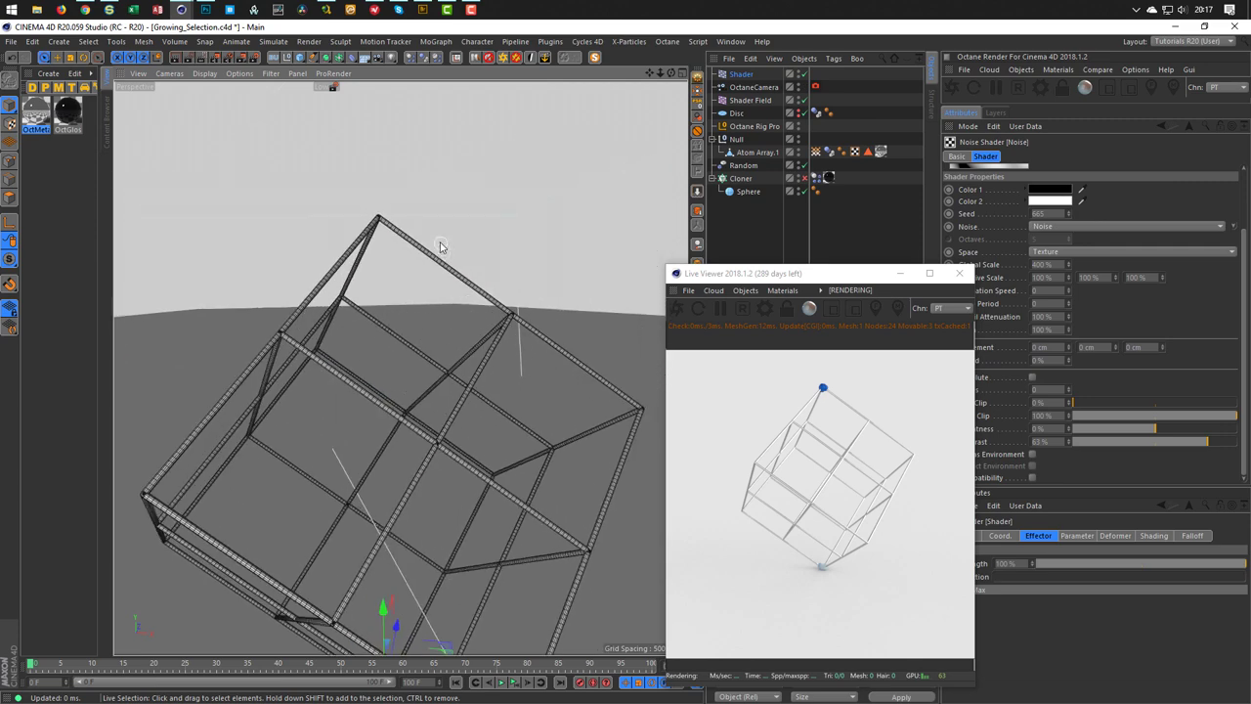
# Select the Cloner's vertex map tag and preview the current selection growth across the cube
pyautogui.click(827, 177)
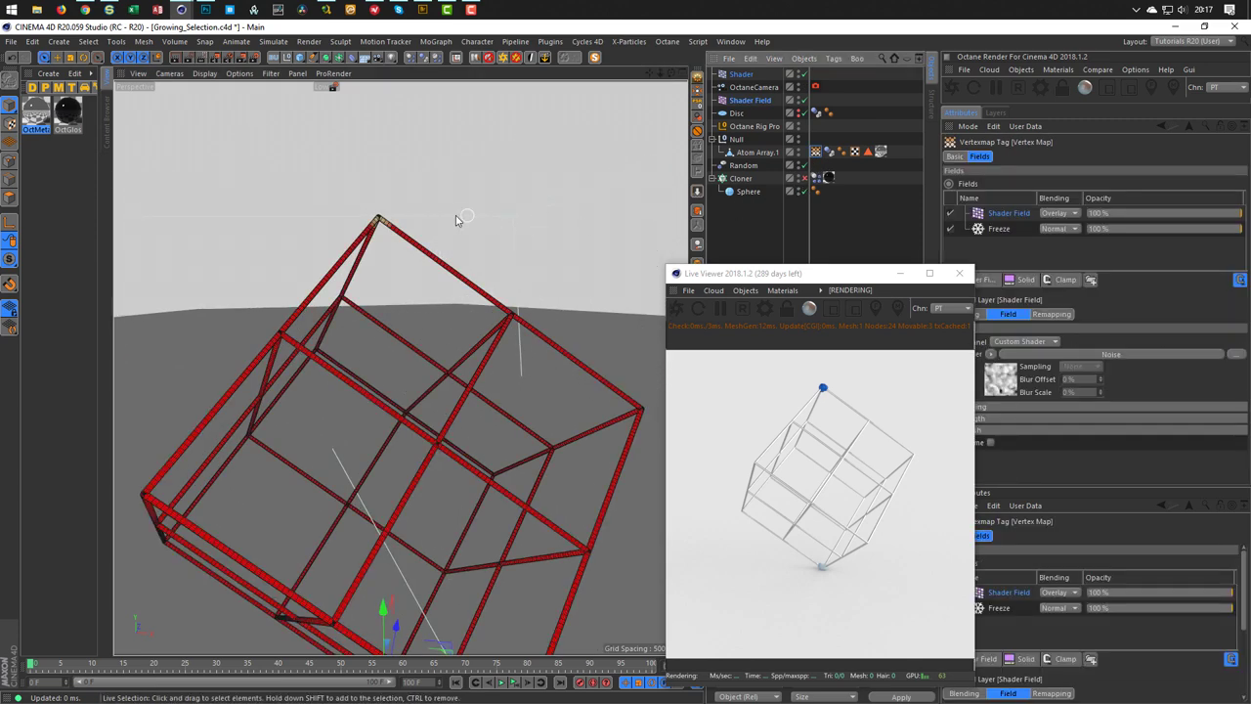
pyautogui.keyDown('alt'); pyautogui.moveTo(387, 225); pyautogui.dragTo(415, 227); pyautogui.keyUp('alt')
pyautogui.scroll(5, 403, 213)
pyautogui.scroll(-2, 402, 214)
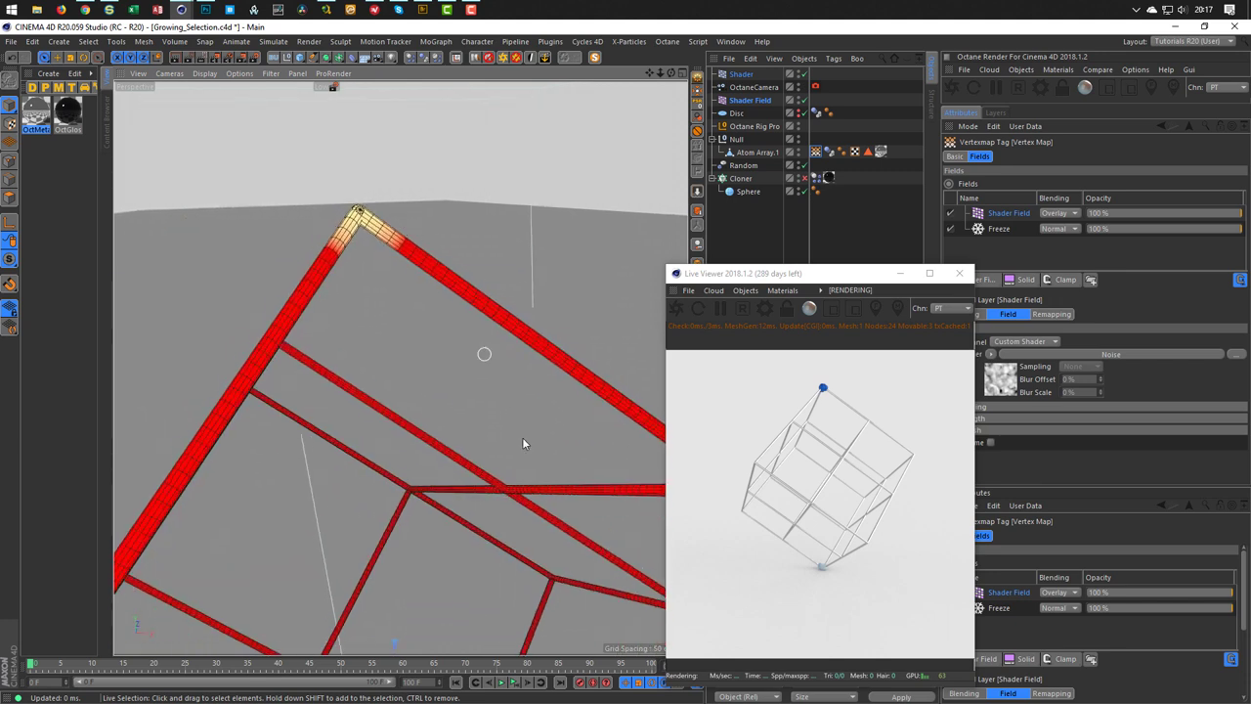
pyautogui.click(519, 690)
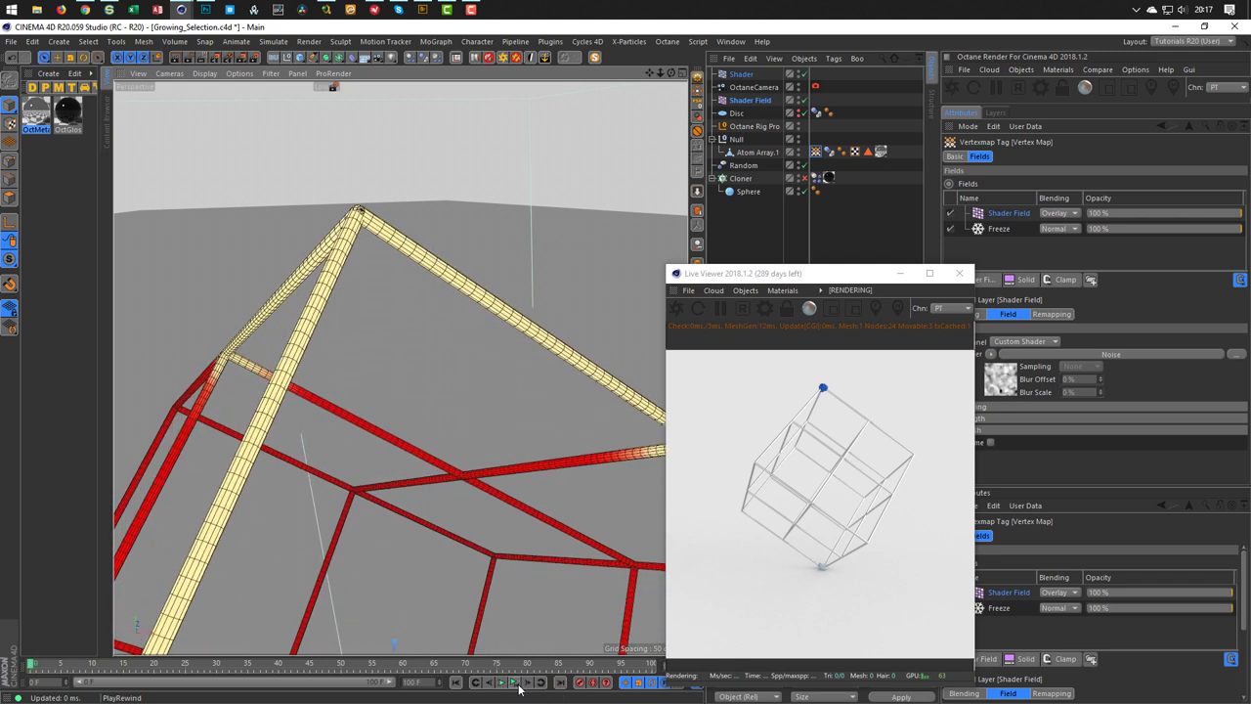
pyautogui.hotkey('shift', 'f')
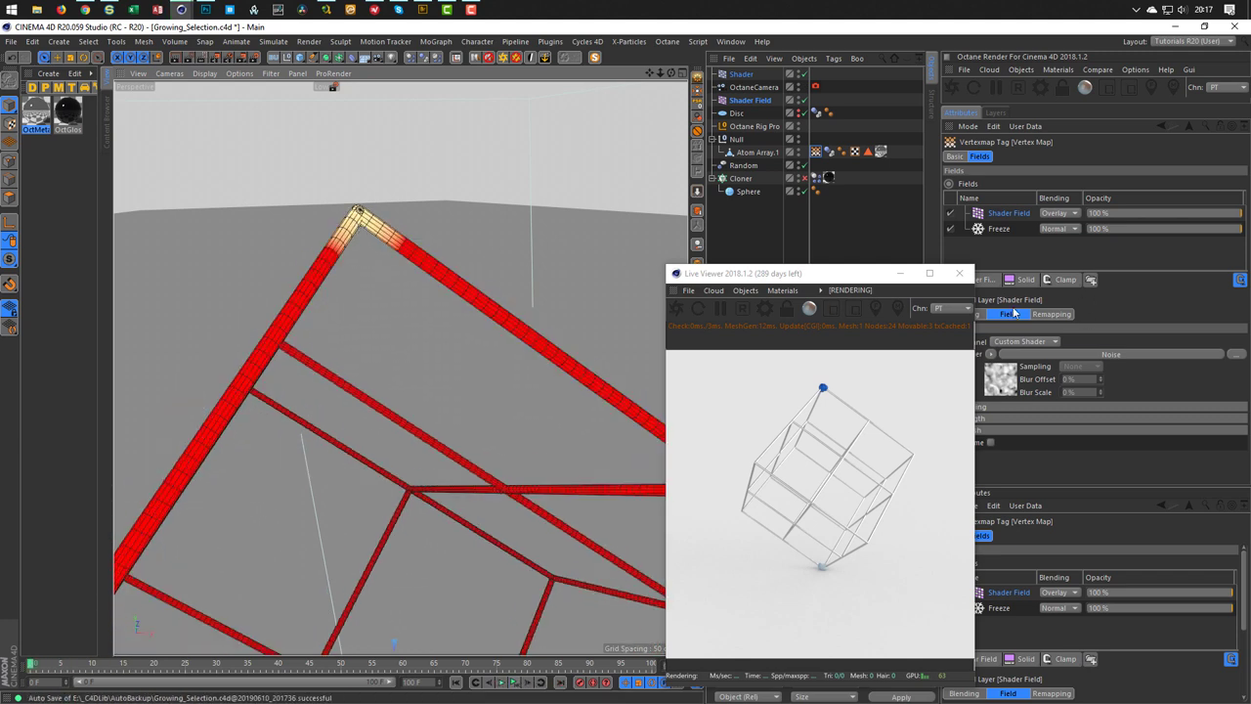
pyautogui.moveTo(861, 274); pyautogui.dragTo(802, 264)
pyautogui.hotkey('ctrl', 'shift', 'a')
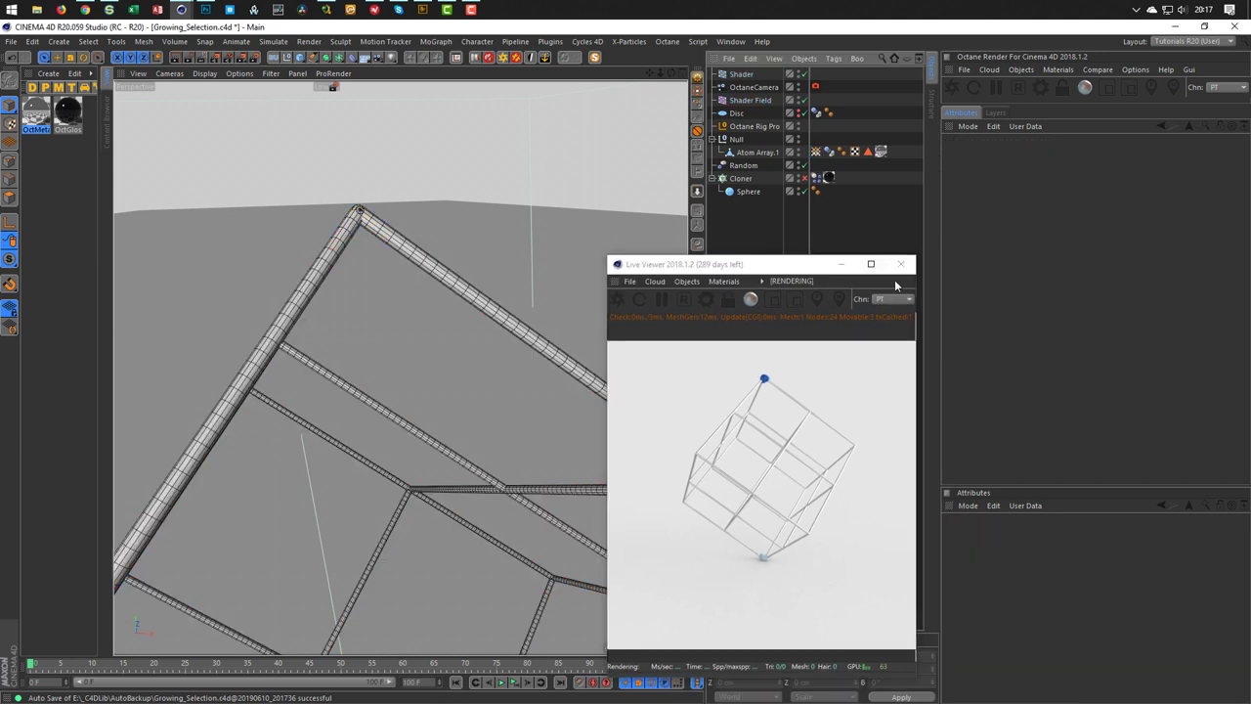
pyautogui.hotkey('ctrl', 'z')
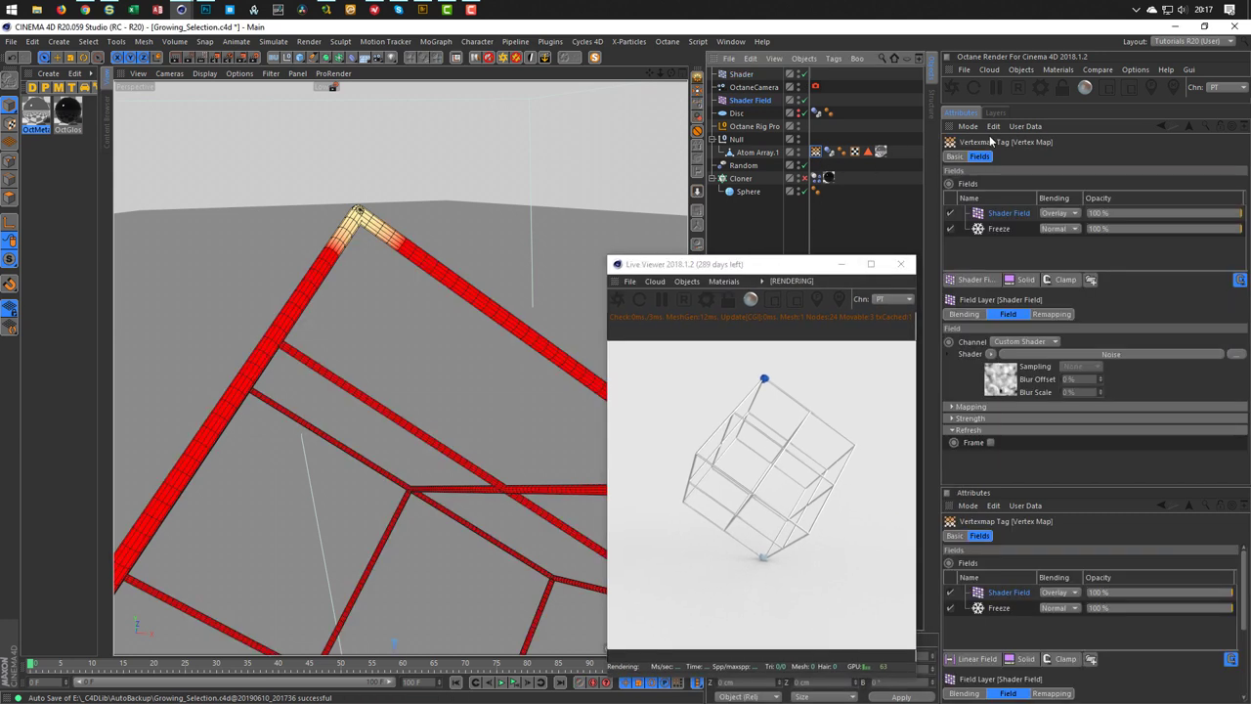
# Set the Freeze layer radius to 2 cm, then 3 cm, replaying the growth after each change
pyautogui.click(999, 228)
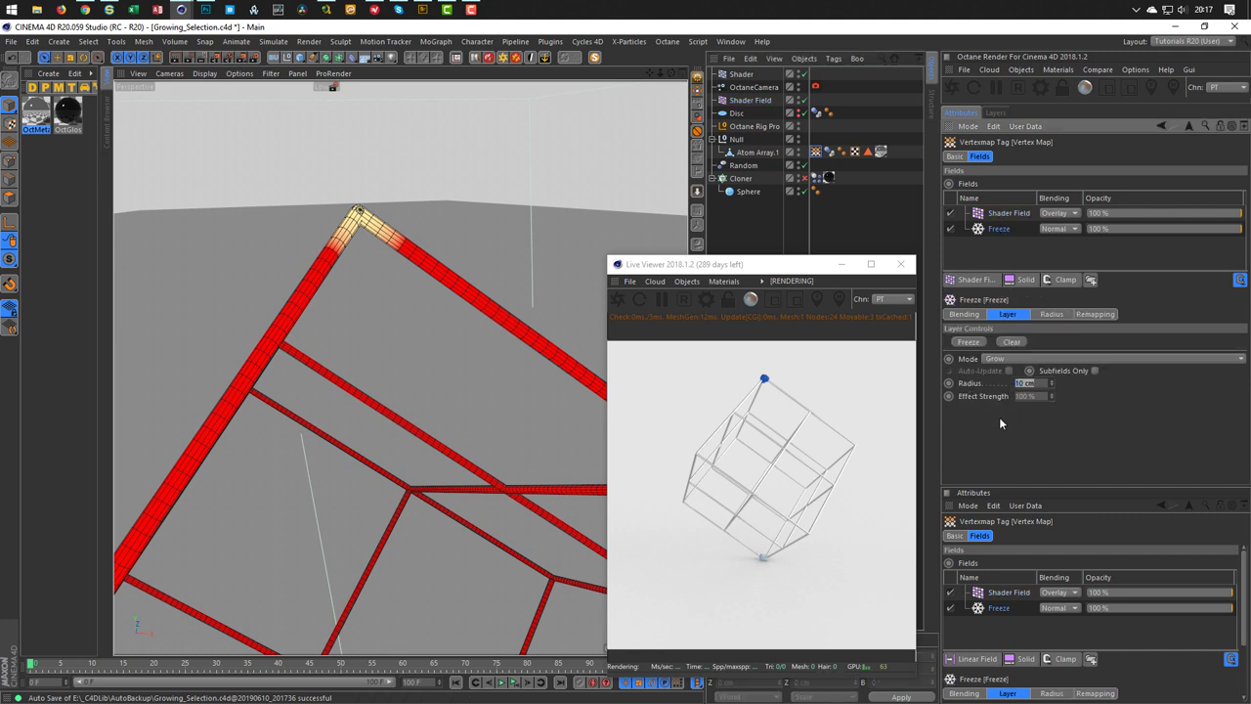
pyautogui.write('2')
pyautogui.press('Return')
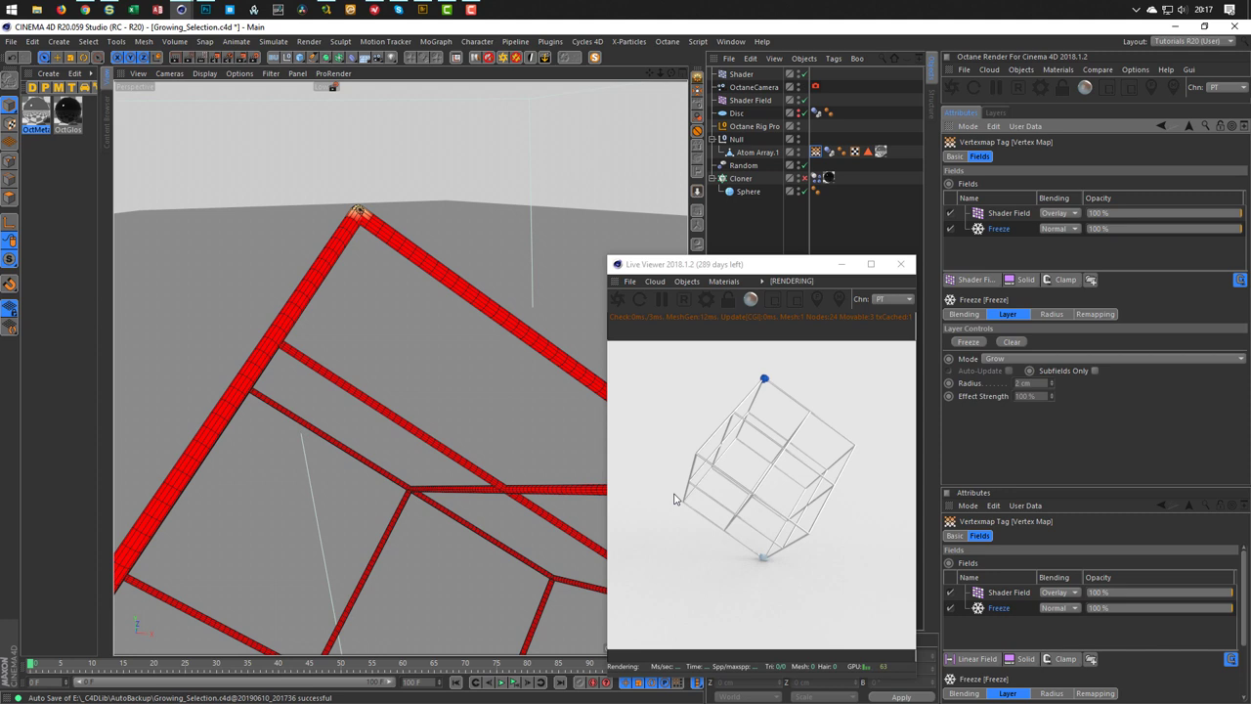
pyautogui.click(514, 683)
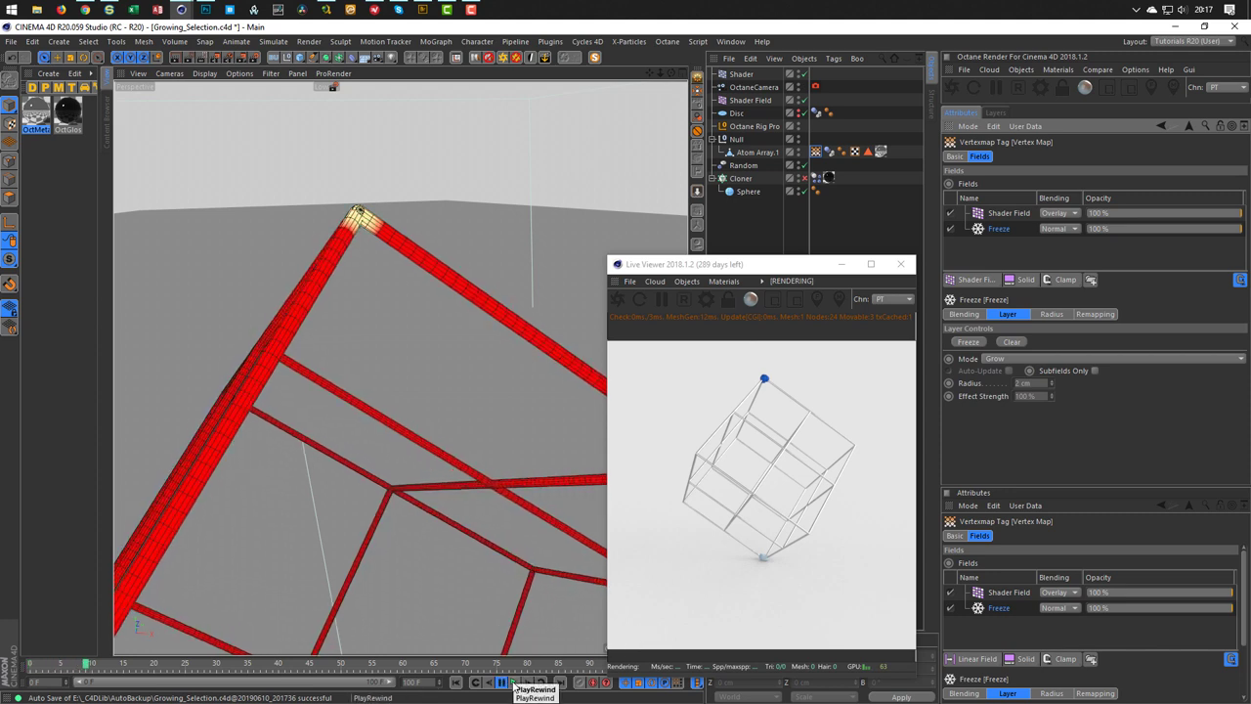
pyautogui.keyDown('alt'); pyautogui.moveTo(440, 411); pyautogui.dragTo(381, 230); pyautogui.keyUp('alt')
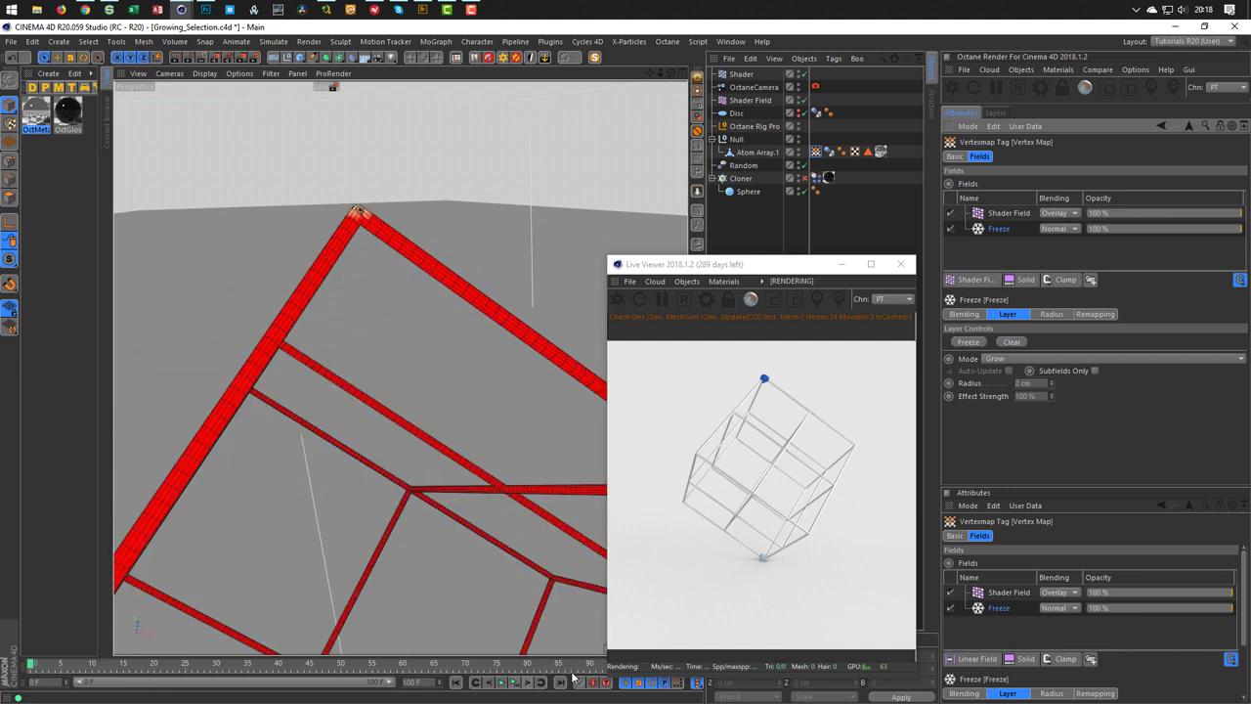
pyautogui.click(518, 684)
pyautogui.write('3')
pyautogui.press('Return')
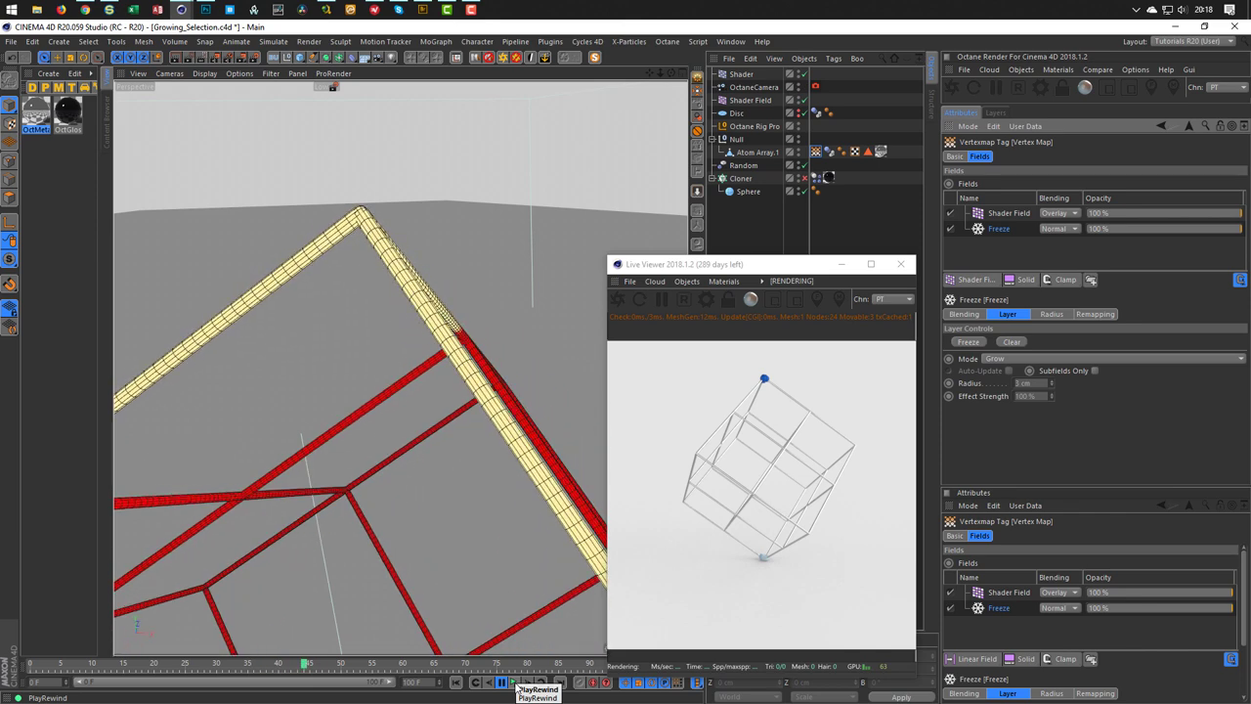
pyautogui.click(518, 684)
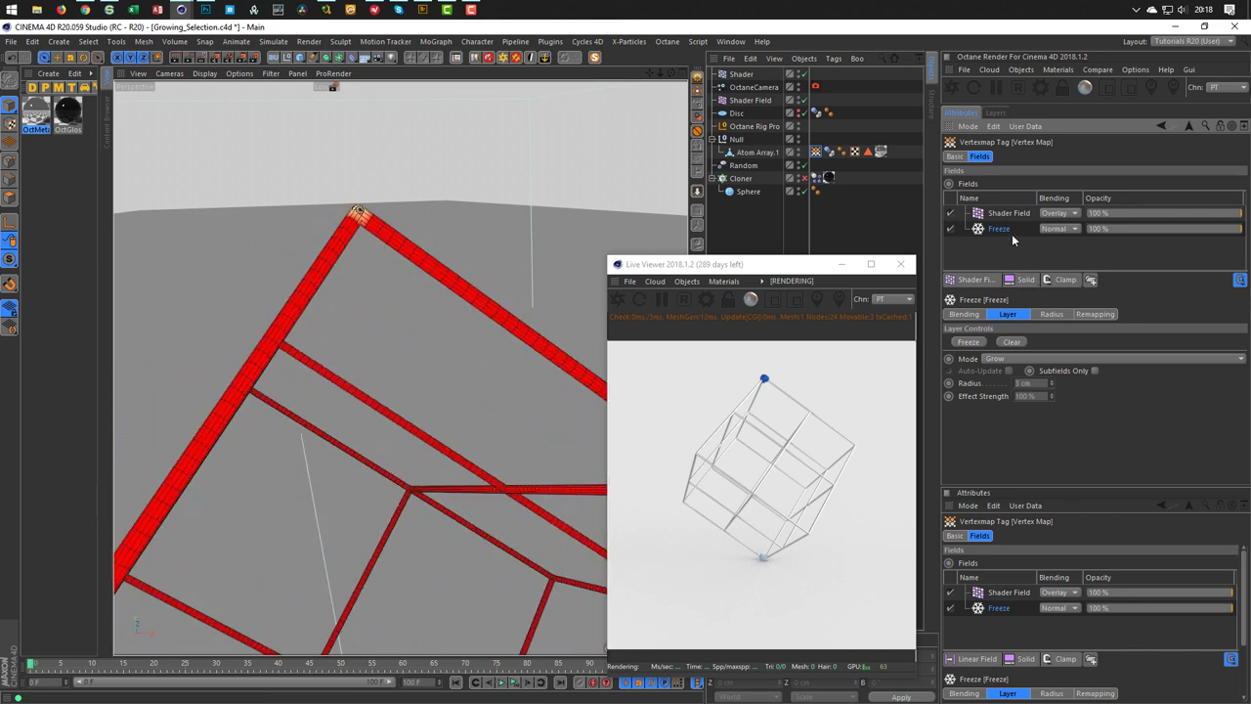
pyautogui.scroll(-5, 414, 285)
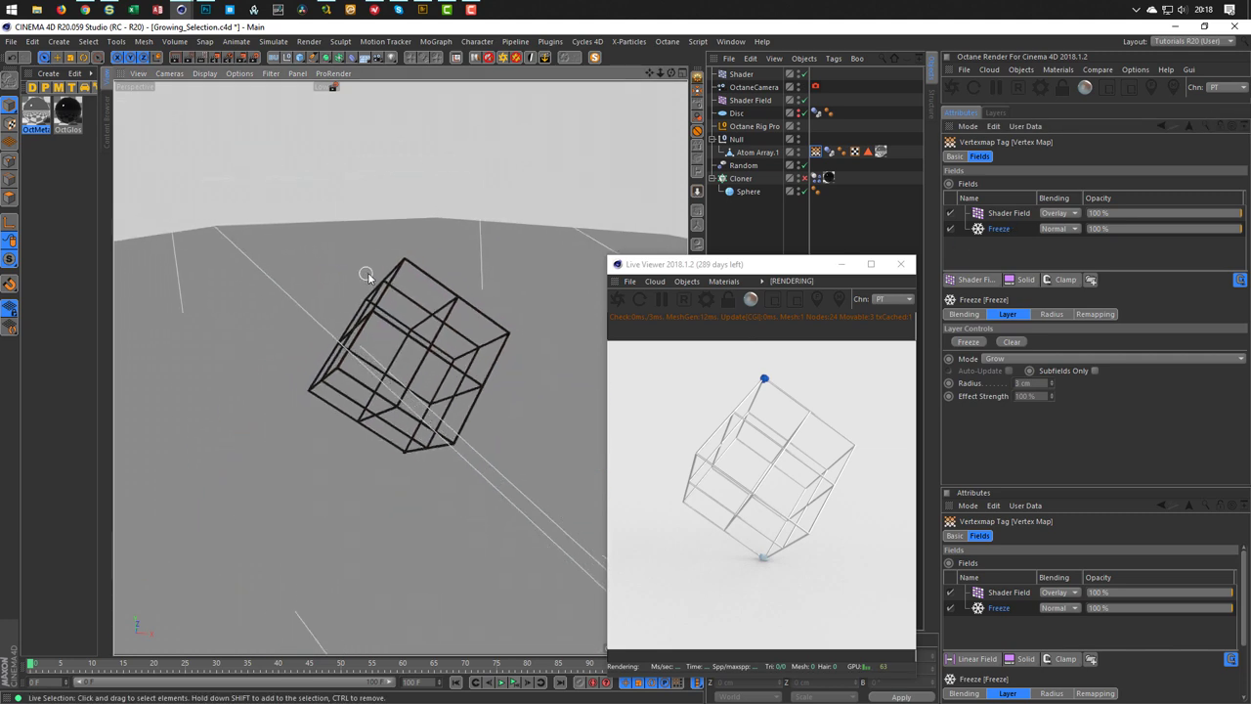
# Orbit to show the whole cube, look through the OctaneCamera, nudge the Live Viewer, then switch to Chrome
pyautogui.keyDown('alt'); pyautogui.moveTo(415, 275); pyautogui.dragTo(421, 344); pyautogui.keyUp('alt')
pyautogui.click(816, 86)
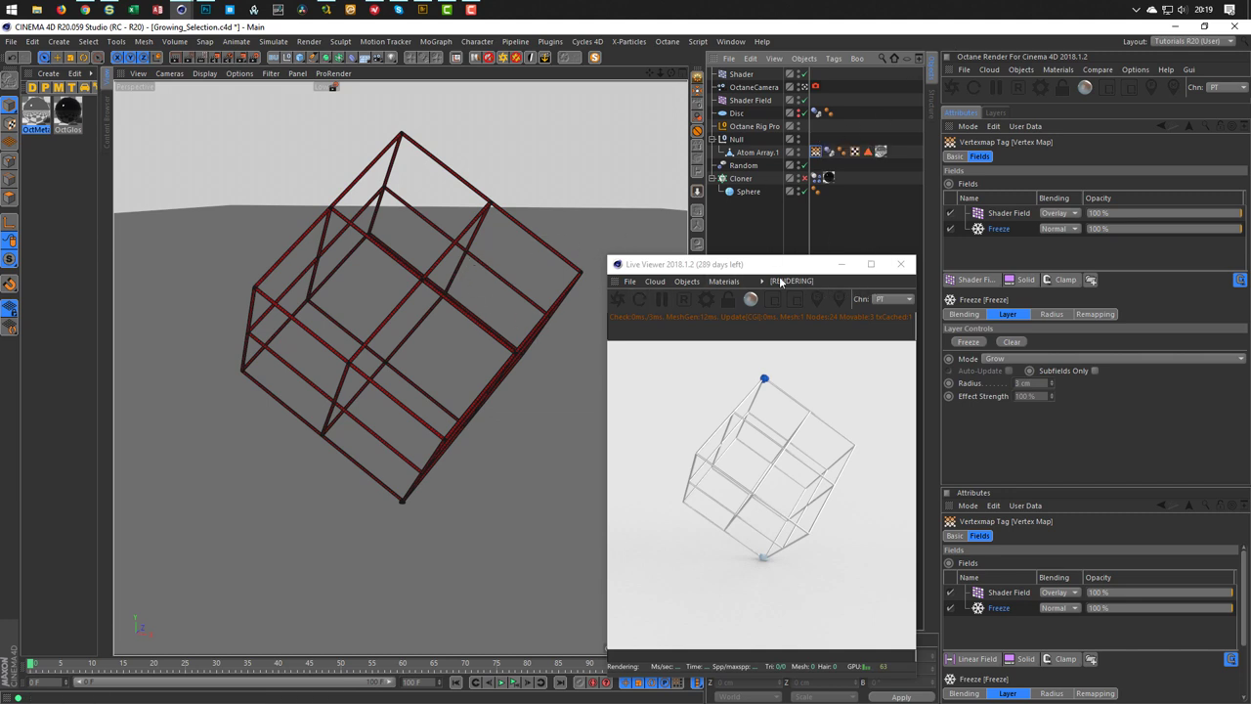
pyautogui.moveTo(772, 268); pyautogui.dragTo(802, 242)
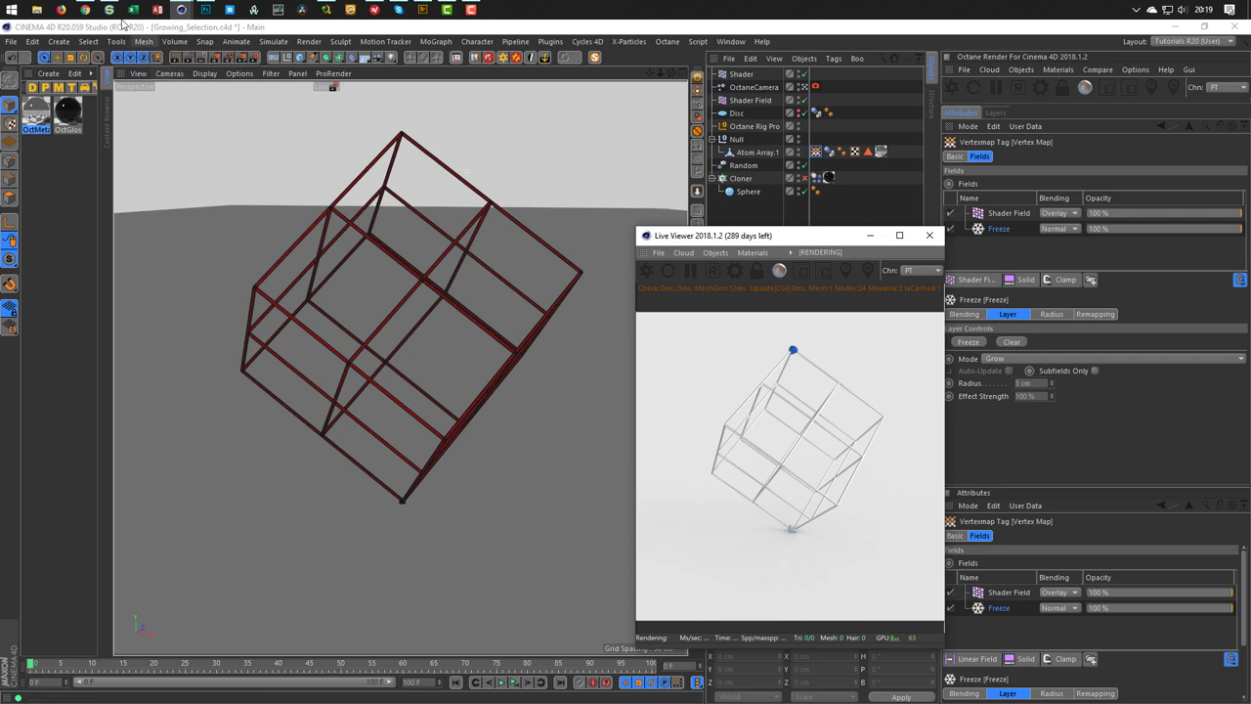
pyautogui.click(86, 10)
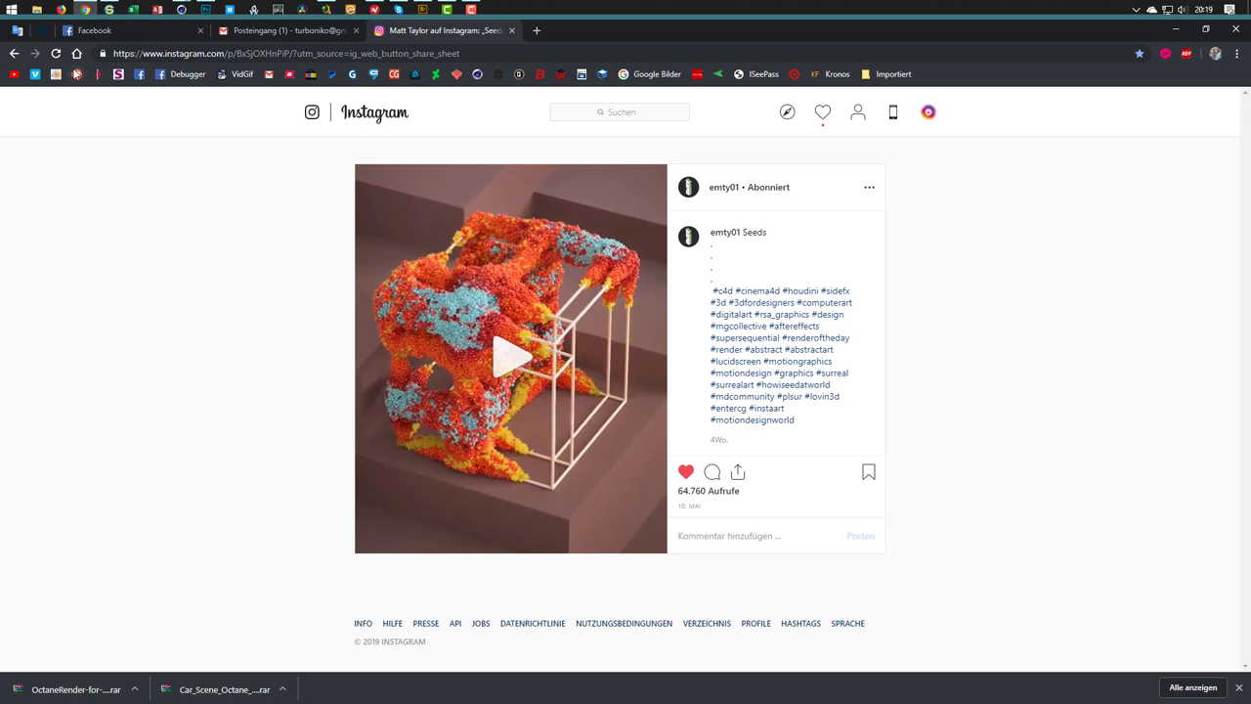
# Open the Patreon creator page from the bookmark and scroll down to the GRANULAR TEST post
pyautogui.click(78, 74)
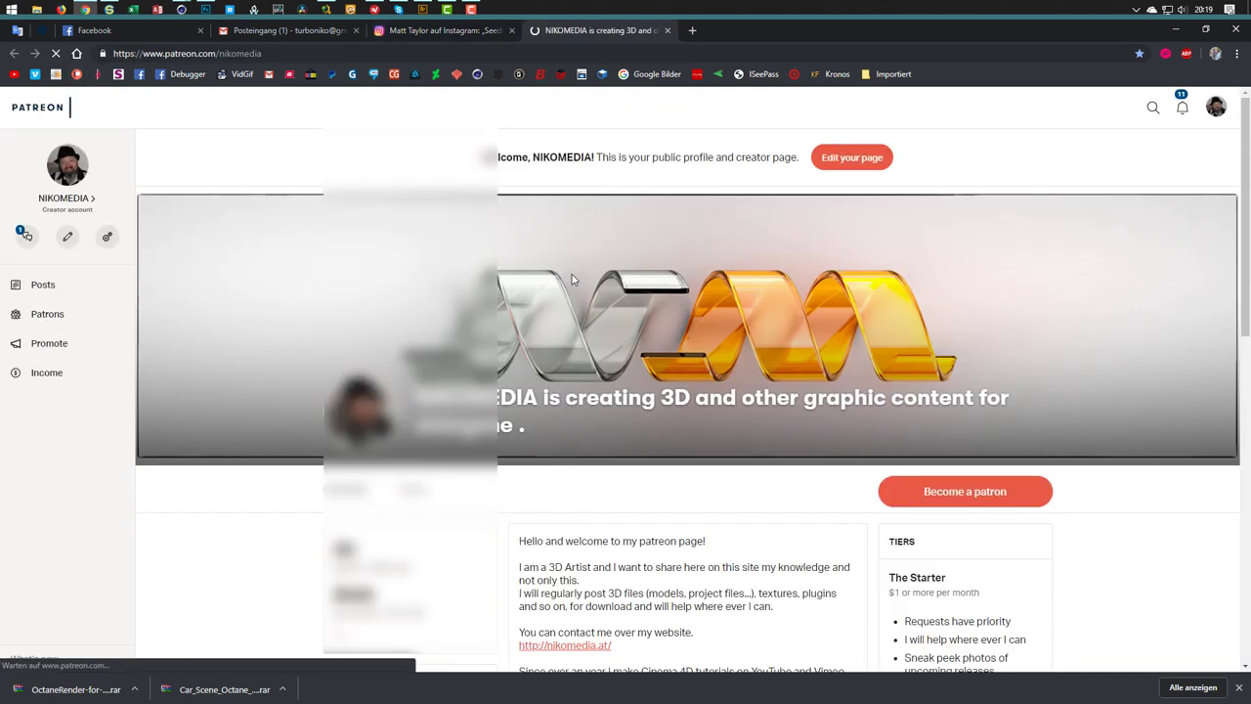
pyautogui.scroll(-5, 525, 371)
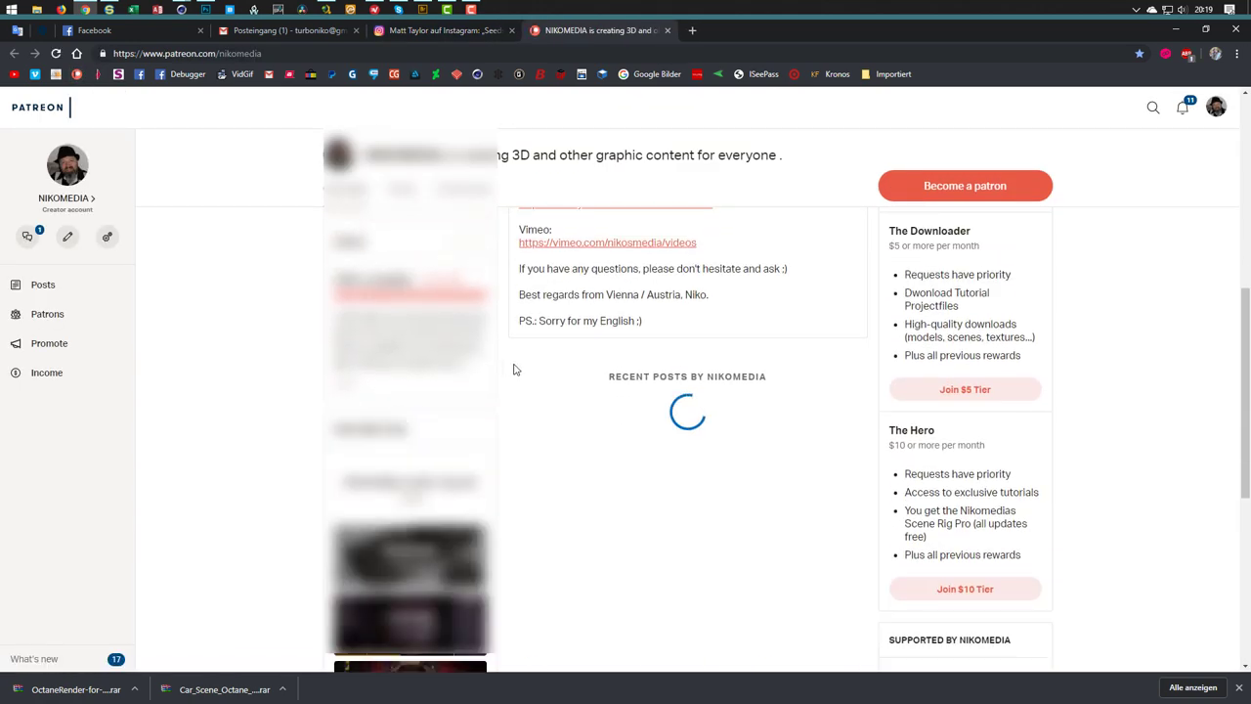
pyautogui.scroll(3, 525, 371)
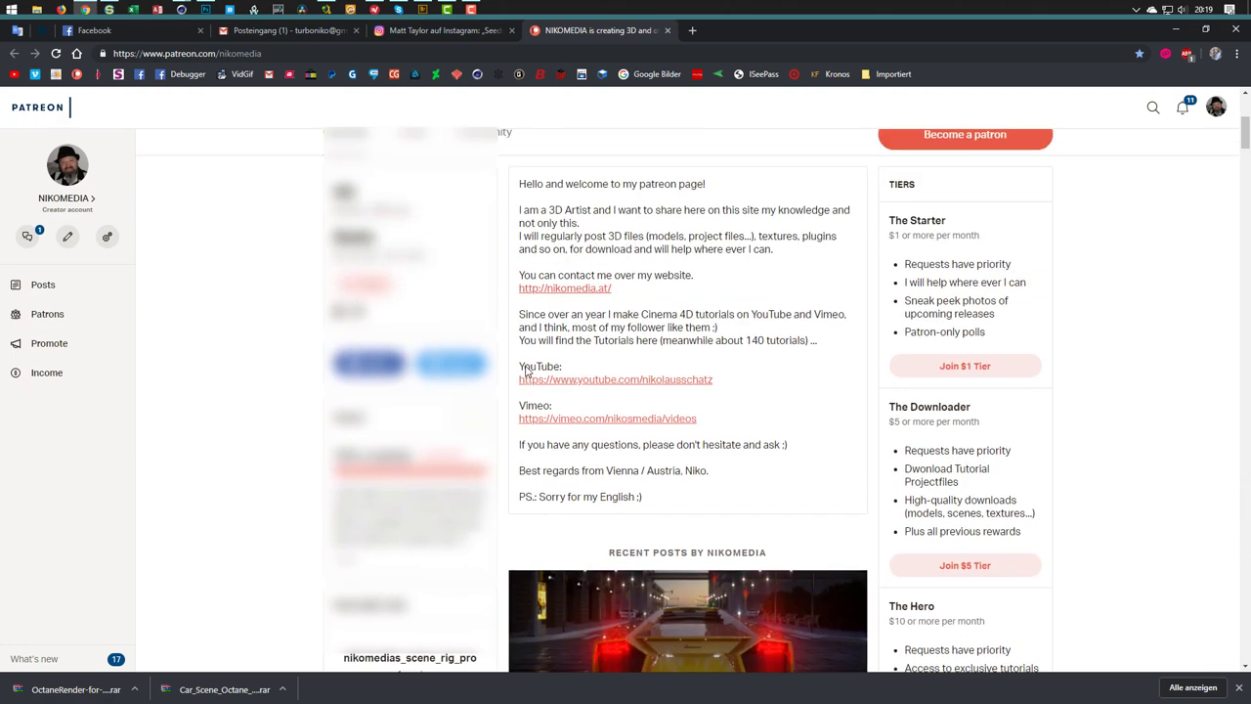
pyautogui.scroll(-4, 525, 371)
pyautogui.scroll(-1, 525, 371)
pyautogui.scroll(-2, 650, 415)
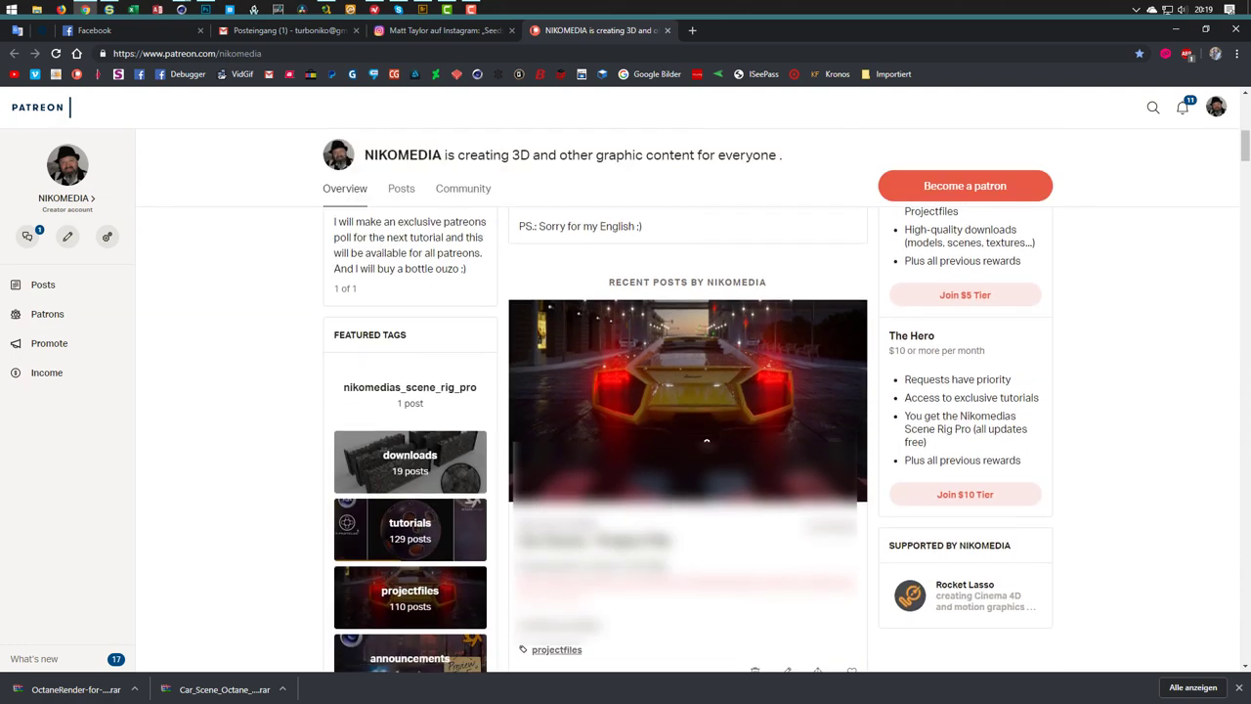
pyautogui.scroll(-4, 618, 450)
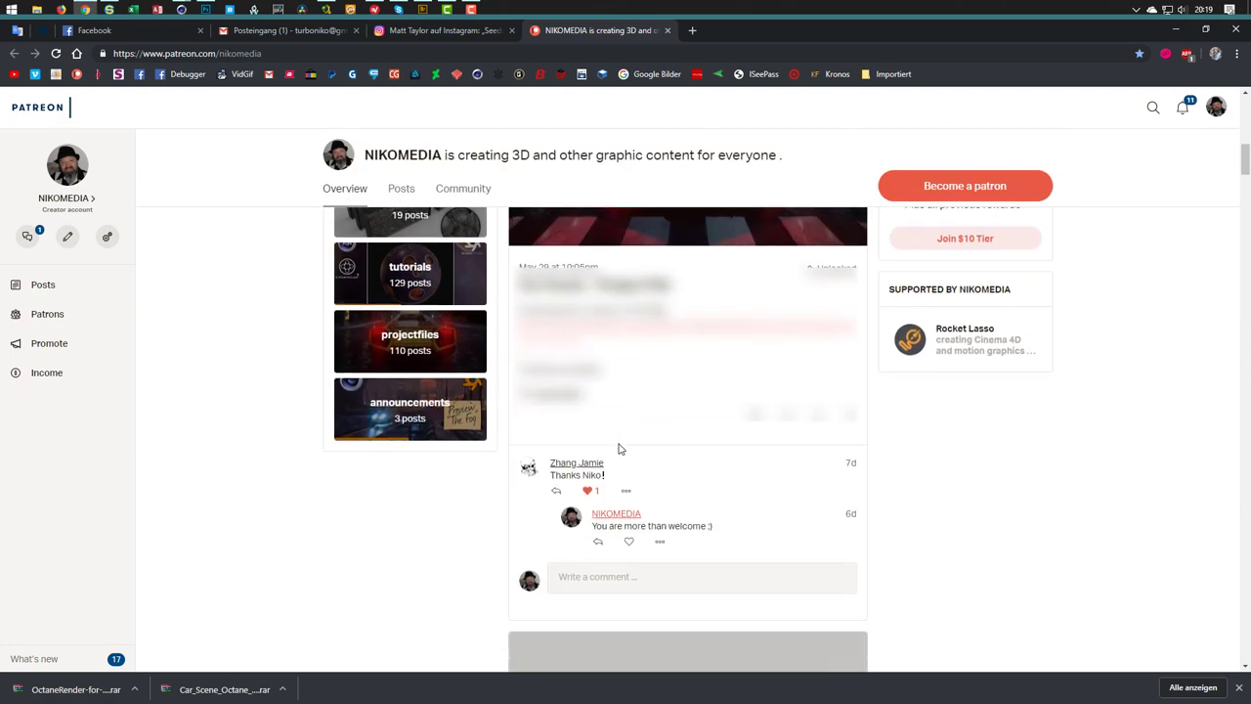
pyautogui.scroll(4, 619, 449)
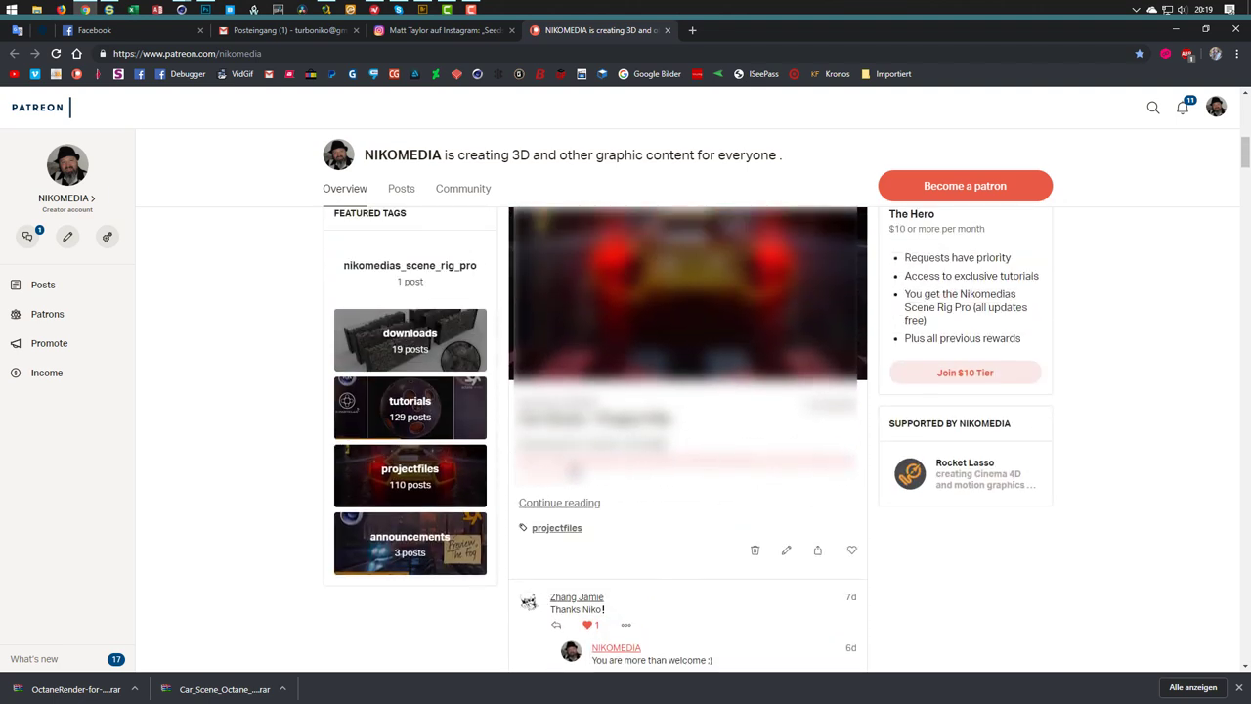
pyautogui.scroll(-1, 596, 469)
pyautogui.scroll(-1, 596, 470)
pyautogui.scroll(2, 596, 469)
pyautogui.scroll(-3, 687, 440)
pyautogui.scroll(-1, 644, 314)
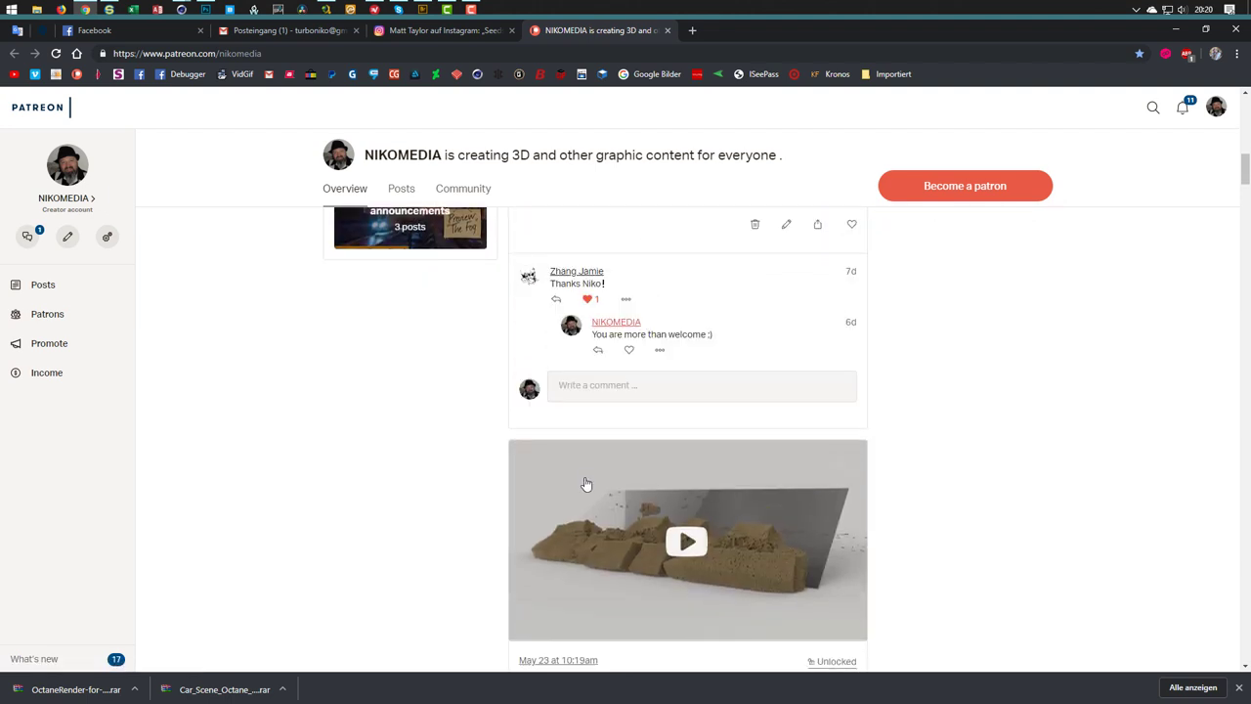
# Play the GRANULAR TEST video, then return to the Cinema 4D window
pyautogui.click(687, 546)
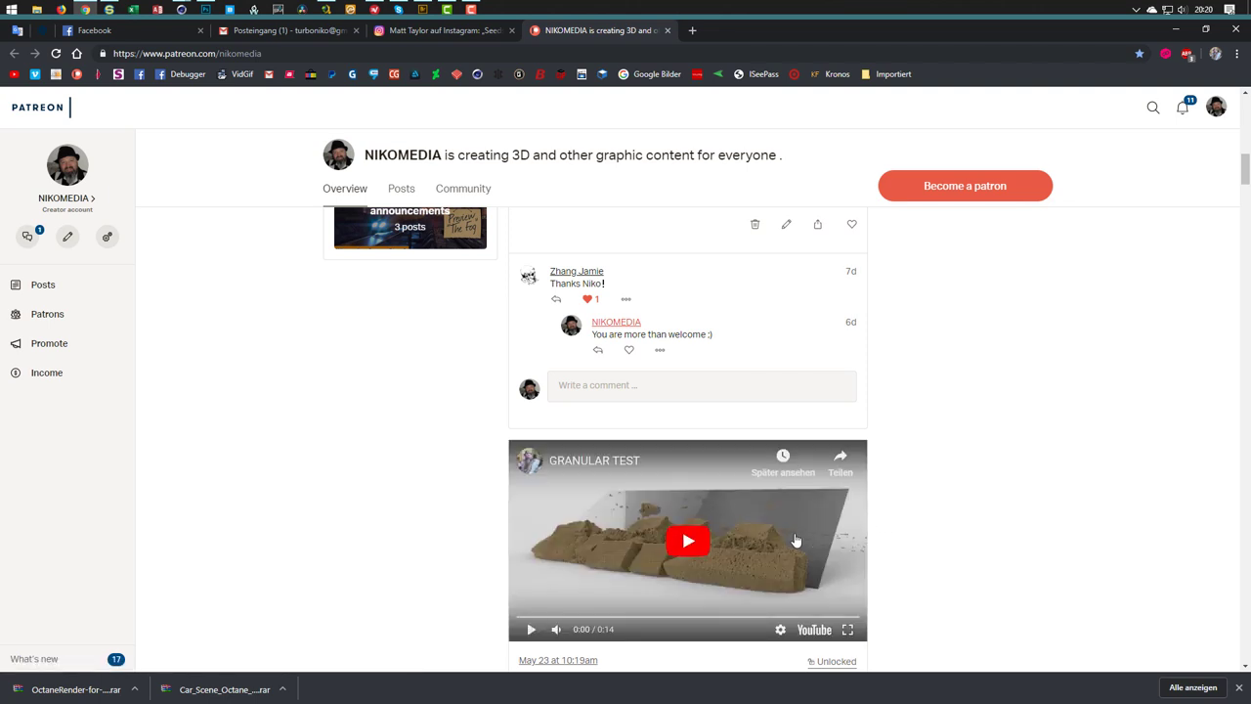
pyautogui.click(741, 542)
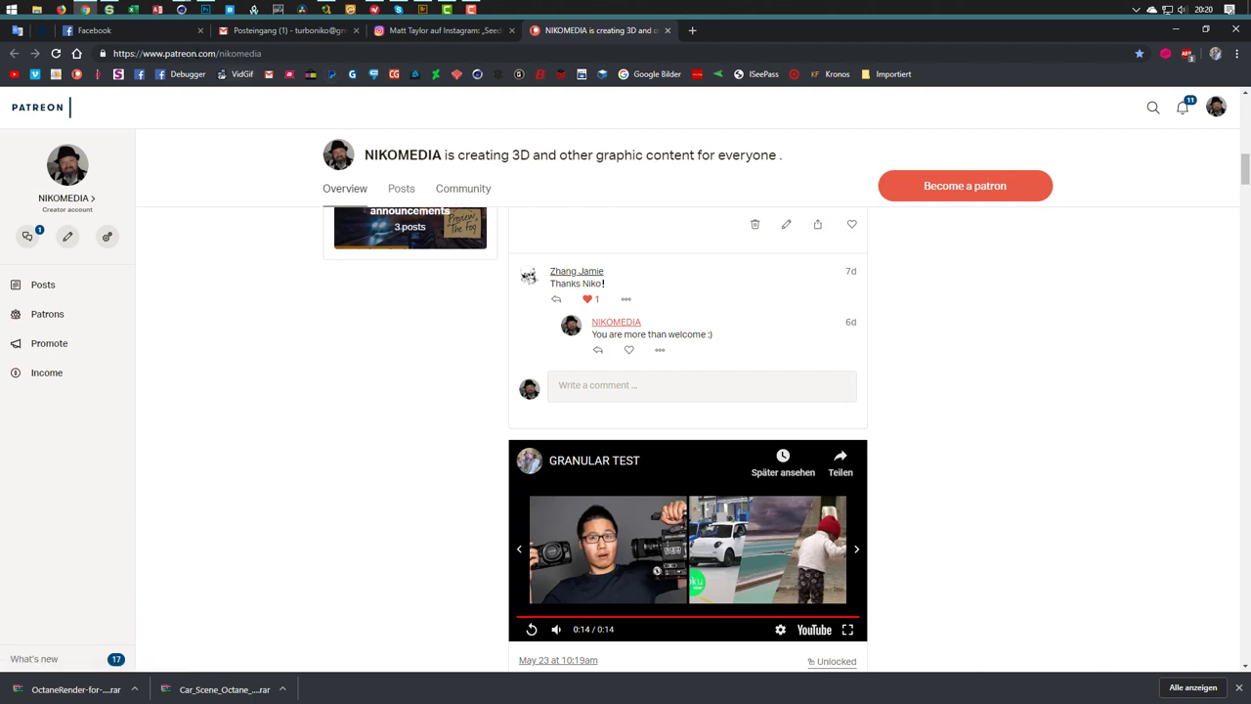
pyautogui.moveTo(182, 9)
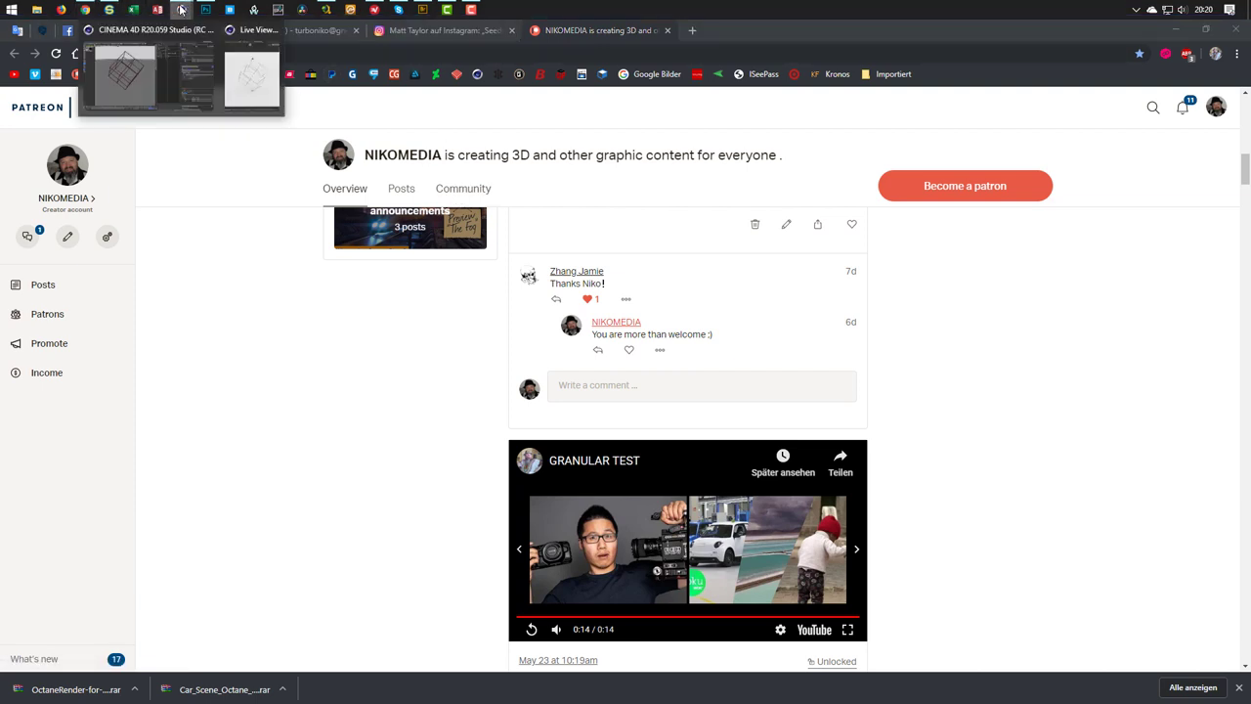
pyautogui.click(124, 88)
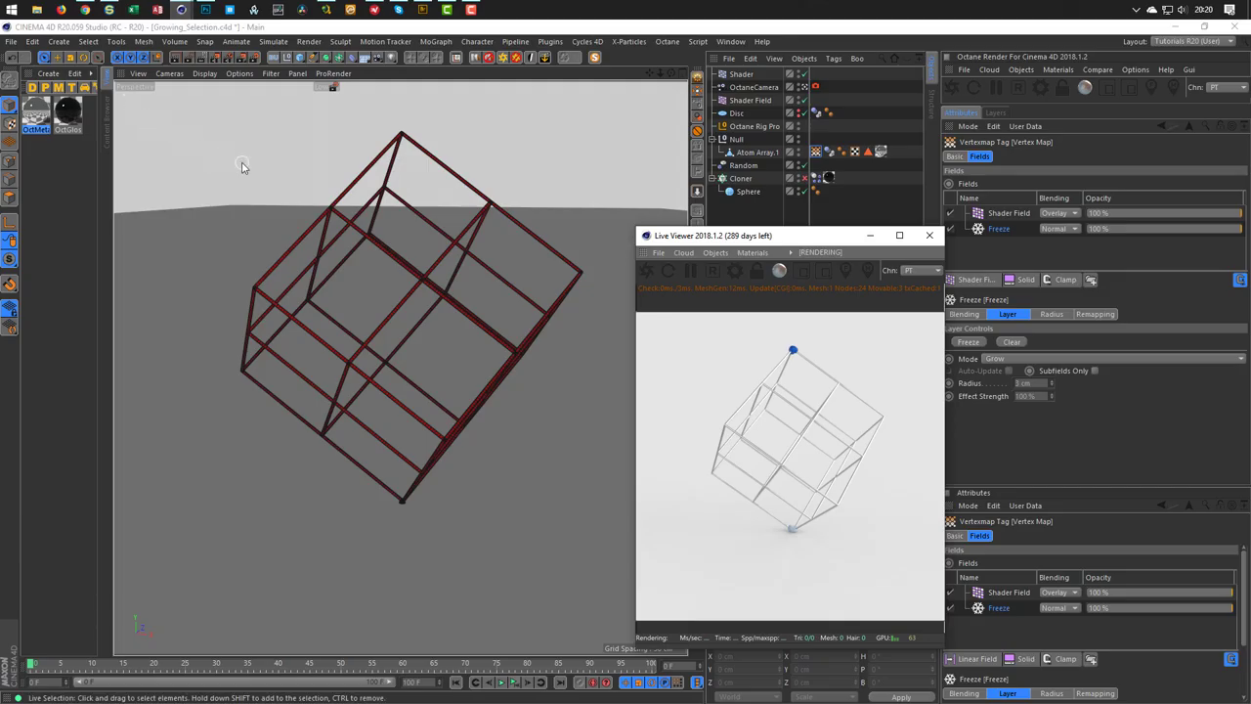